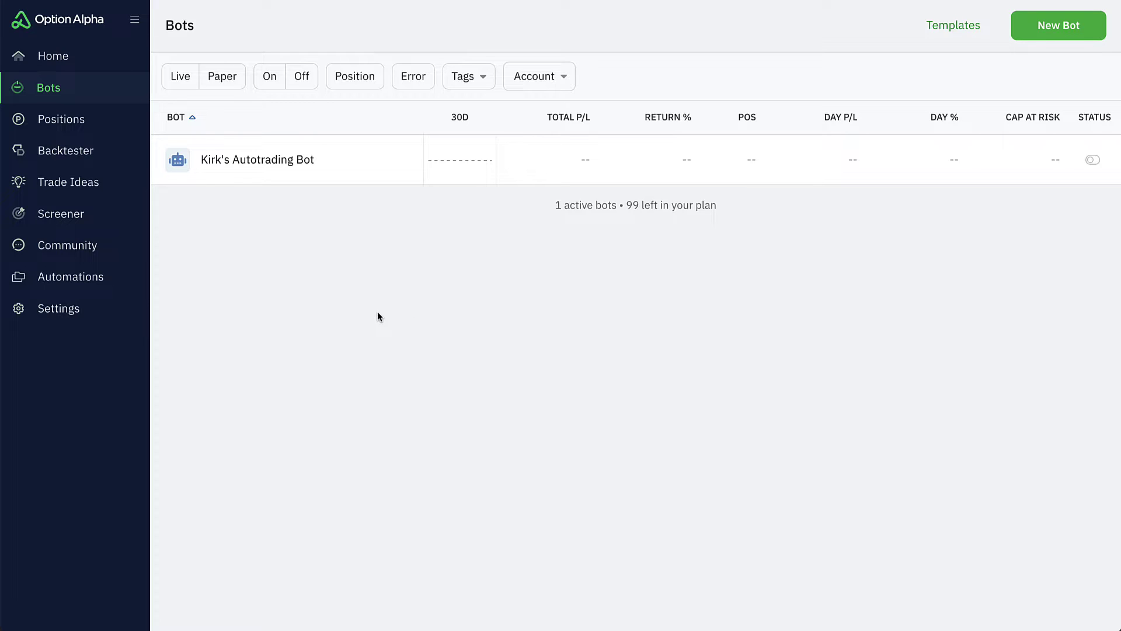
Open the autotrading bot and review its Positions, Log and Settings pages
{"action": "left_click", "coordinate": [381, 172]}
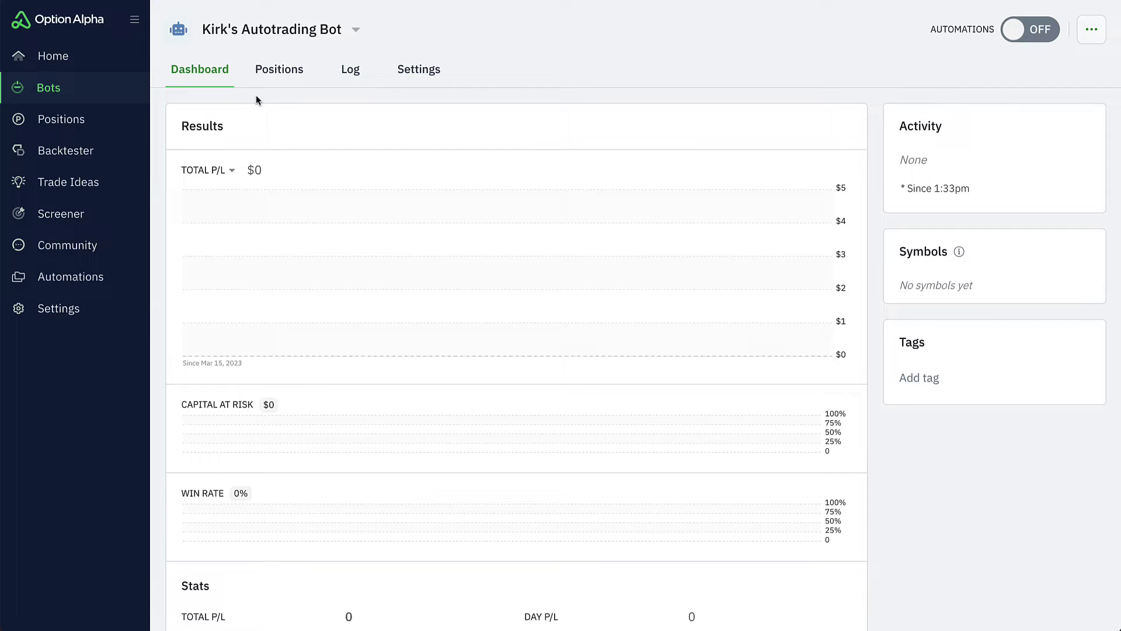
{"action": "left_click", "coordinate": [286, 71]}
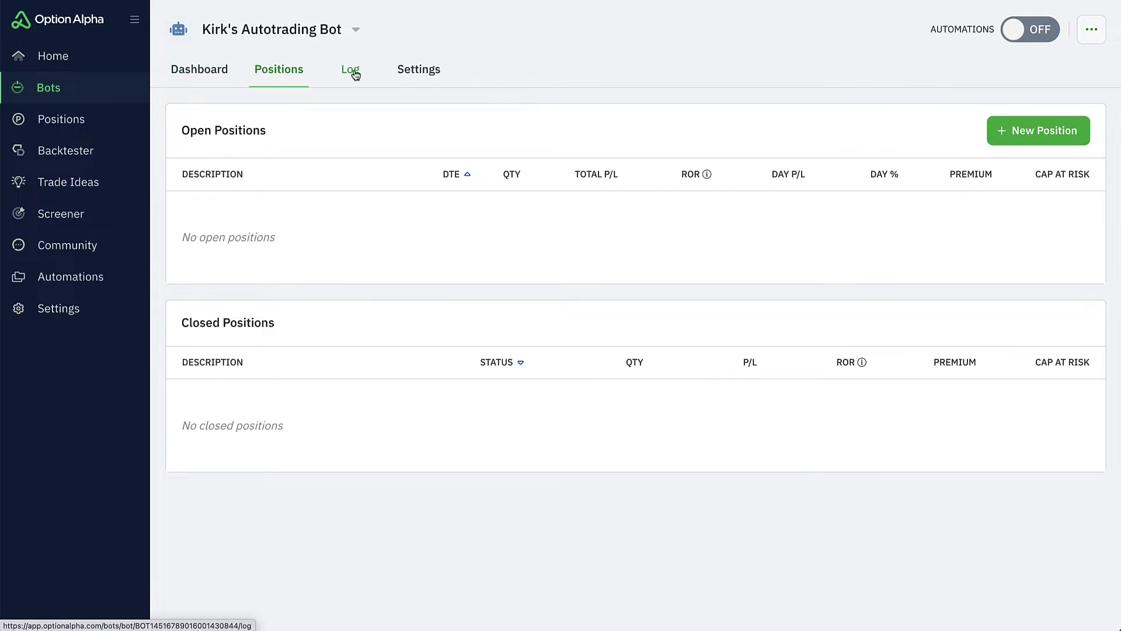
{"action": "left_click", "coordinate": [353, 71]}
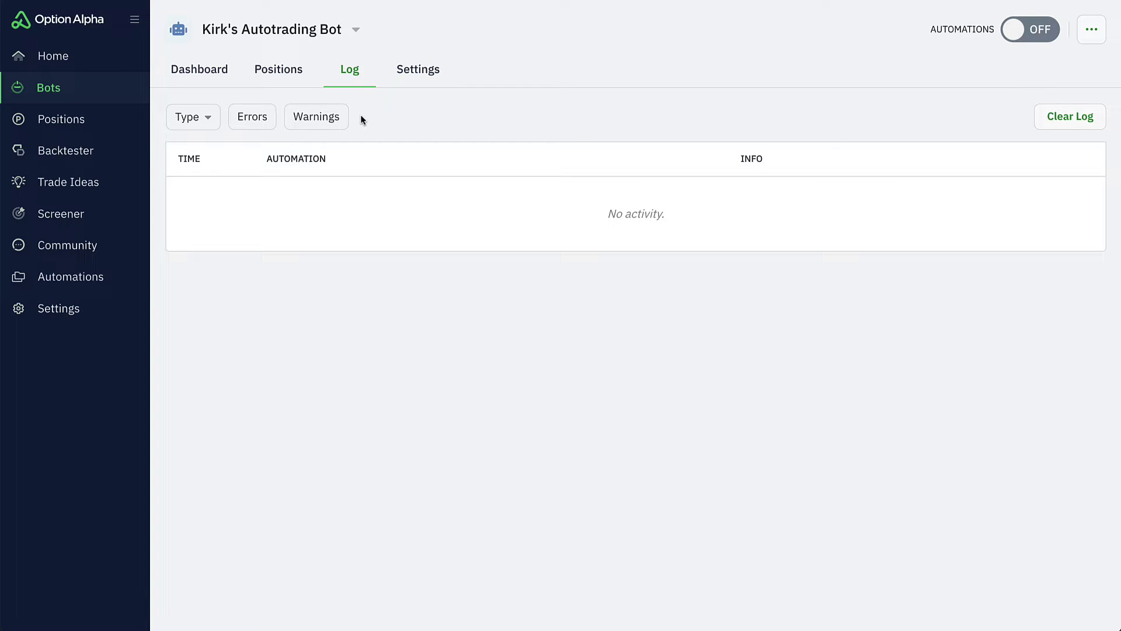
{"action": "left_click", "coordinate": [415, 70]}
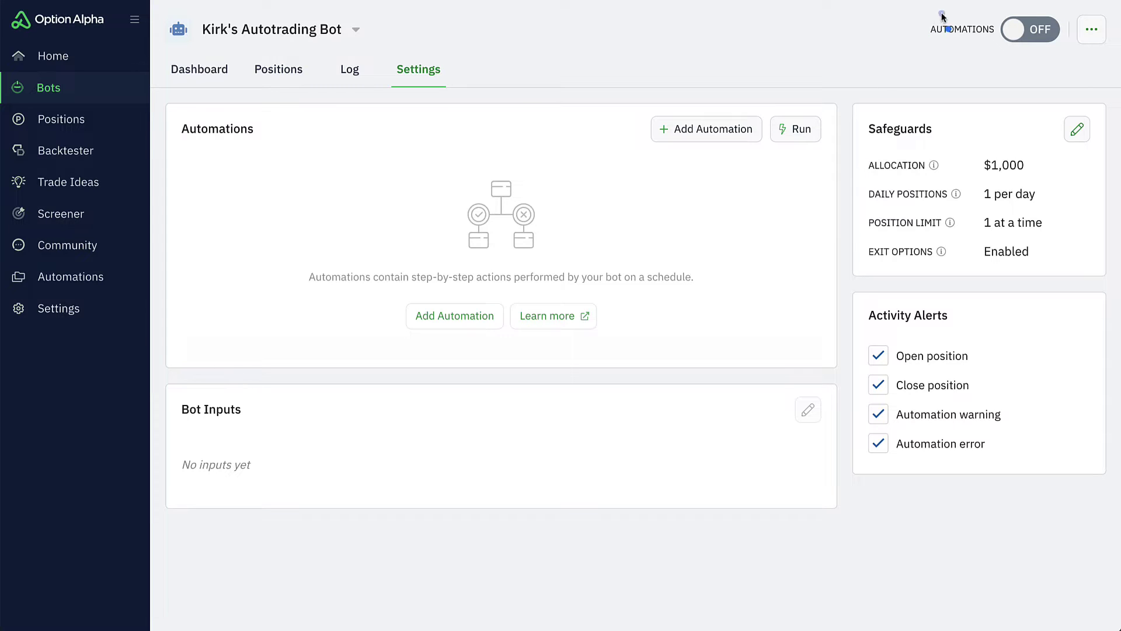
Draw an arrow toward the Add Automation option and mark the diagram in the bot's Automations section
{"action": "left_click_drag", "start_coordinate": [944, 13], "coordinate": [878, 26]}
{"action": "mouse_move", "coordinate": [776, 71]}
{"action": "left_mouse_down"}
{"action": "mouse_move", "coordinate": [751, 112]}
{"action": "mouse_move", "coordinate": [793, 97]}
{"action": "left_mouse_up"}
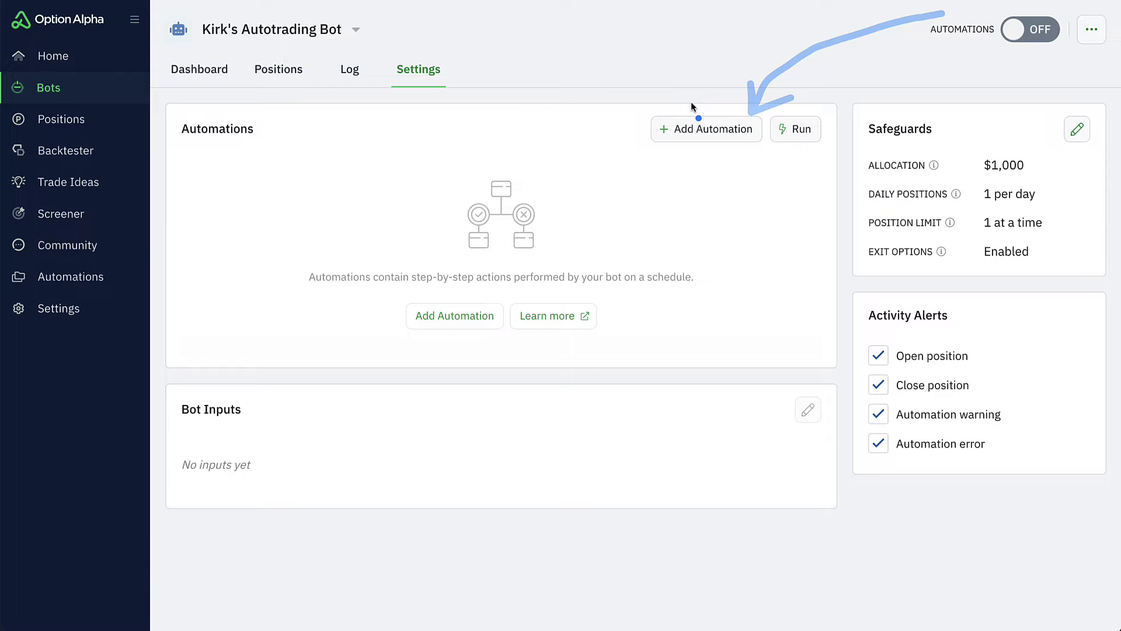
{"action": "mouse_move", "coordinate": [610, 178]}
{"action": "left_mouse_down"}
{"action": "mouse_move", "coordinate": [348, 196]}
{"action": "mouse_move", "coordinate": [342, 302]}
{"action": "mouse_move", "coordinate": [718, 281]}
{"action": "mouse_move", "coordinate": [606, 182]}
{"action": "left_mouse_up"}
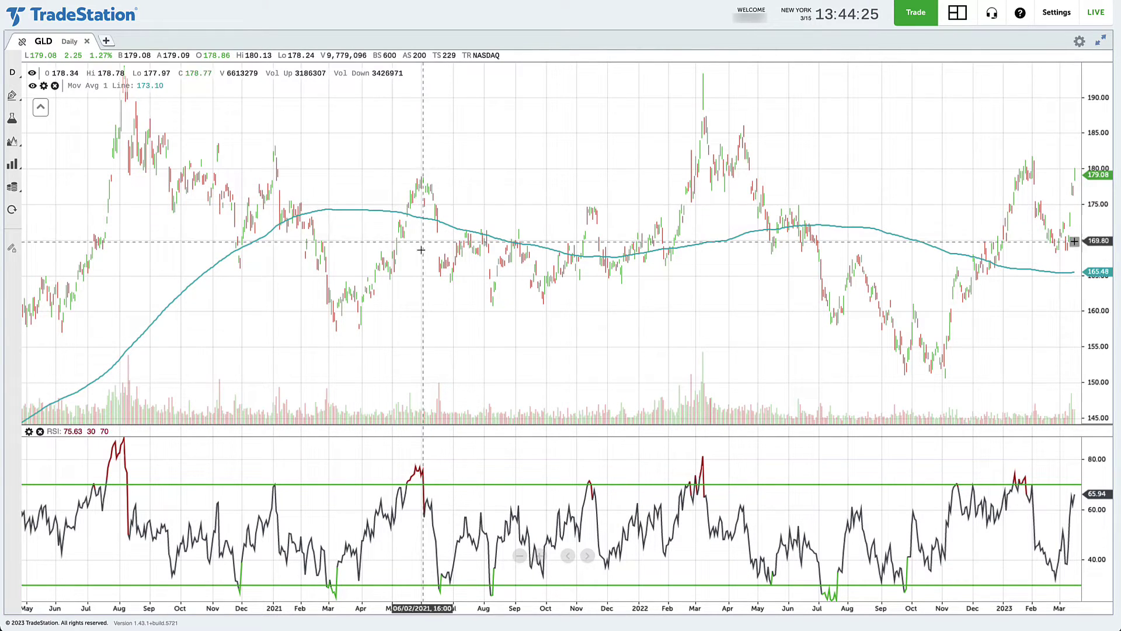
Review the GLD daily chart in TradeStation, circling the symbol and tracing its moving average, and clear the markings
{"action": "scroll", "coordinate": [588, 313], "scroll_direction": "left", "scroll_amount": 15}
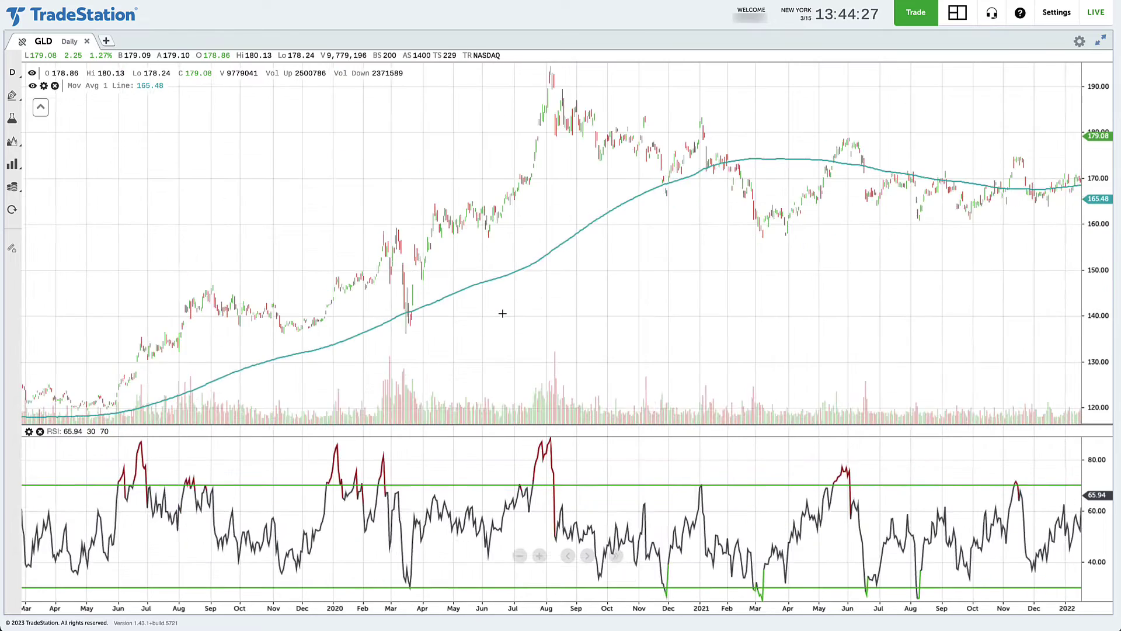
{"action": "scroll", "coordinate": [503, 313], "scroll_direction": "right", "scroll_amount": 15}
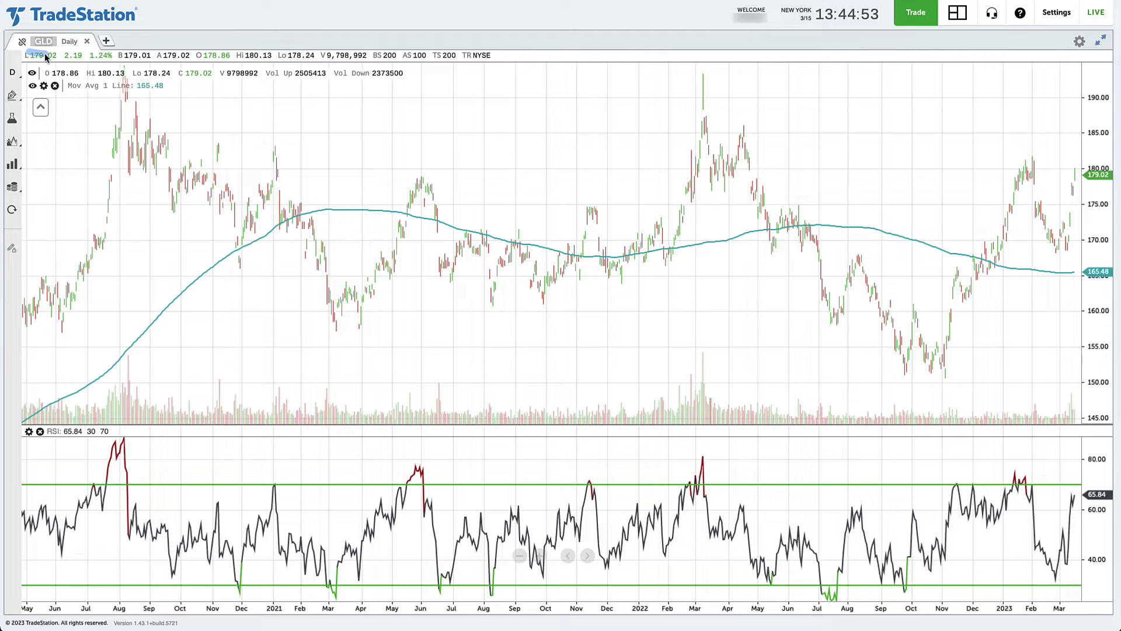
{"action": "mouse_move", "coordinate": [45, 54]}
{"action": "left_mouse_down"}
{"action": "mouse_move", "coordinate": [35, 30]}
{"action": "mouse_move", "coordinate": [43, 54]}
{"action": "left_mouse_up"}
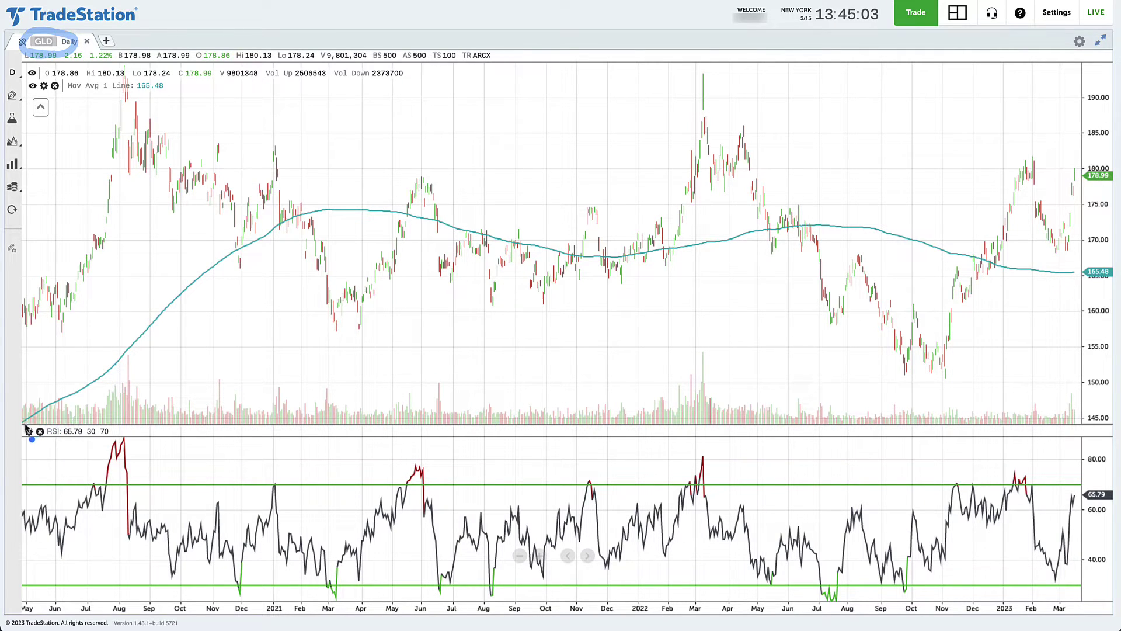
{"action": "mouse_move", "coordinate": [24, 423]}
{"action": "left_mouse_down"}
{"action": "mouse_move", "coordinate": [114, 378]}
{"action": "mouse_move", "coordinate": [198, 293]}
{"action": "mouse_move", "coordinate": [288, 235]}
{"action": "mouse_move", "coordinate": [358, 211]}
{"action": "mouse_move", "coordinate": [649, 250]}
{"action": "mouse_move", "coordinate": [765, 228]}
{"action": "mouse_move", "coordinate": [908, 230]}
{"action": "mouse_move", "coordinate": [1074, 267]}
{"action": "left_mouse_up"}
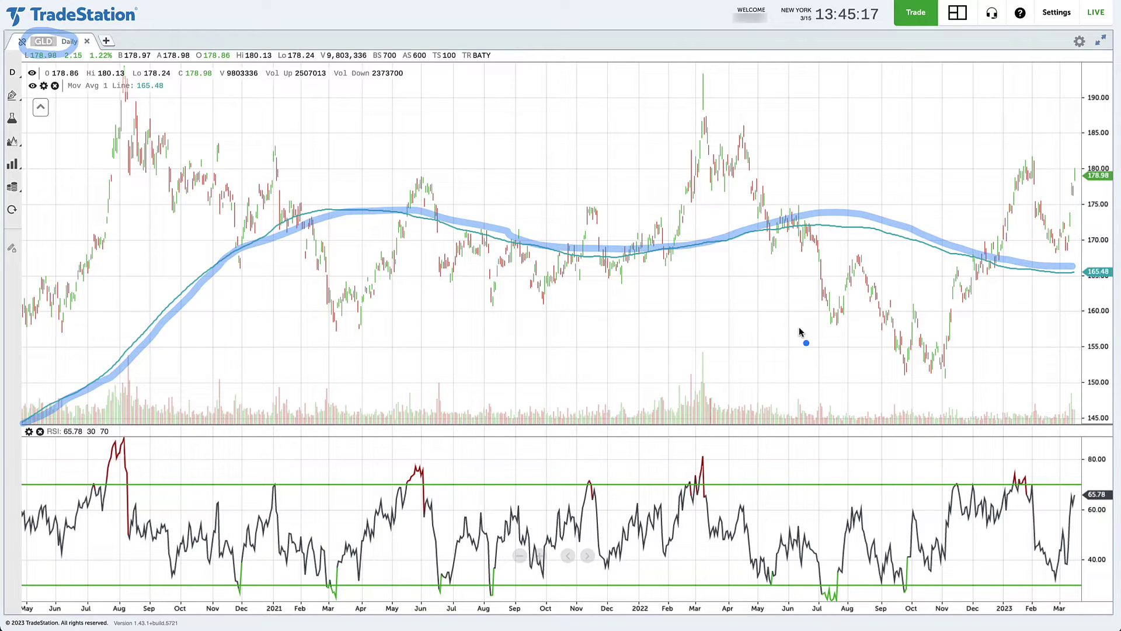
{"action": "key", "text": "Escape"}
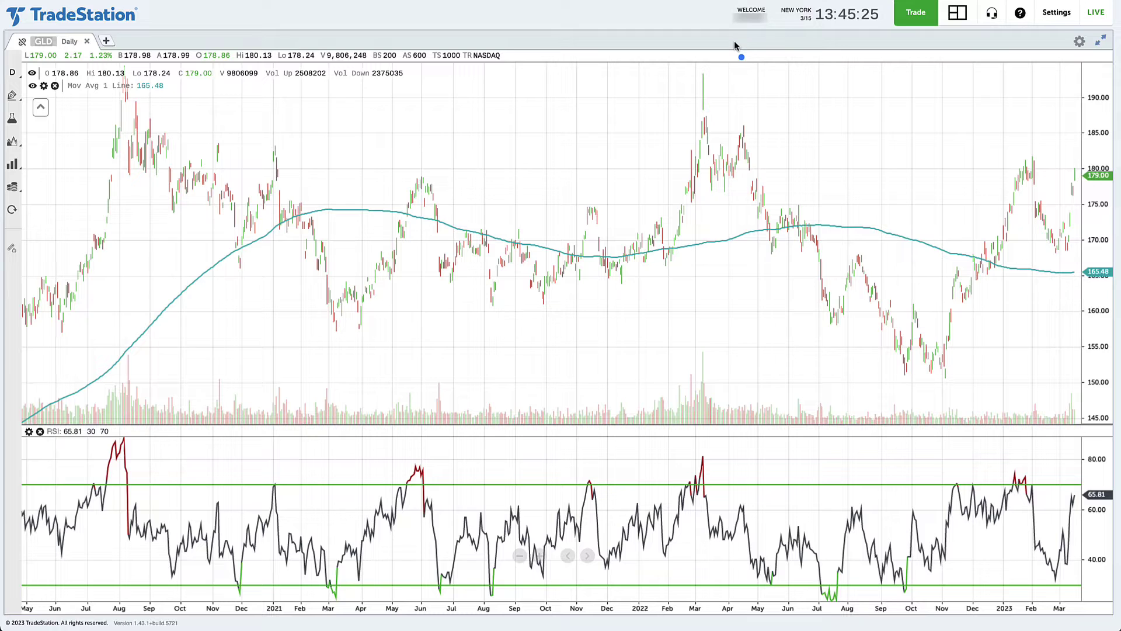
Point out the RSI indicator and review its settings, marking Length, OverSold and OverBought, without changing them
{"action": "mouse_move", "coordinate": [255, 298]}
{"action": "left_mouse_down"}
{"action": "mouse_move", "coordinate": [211, 317]}
{"action": "mouse_move", "coordinate": [98, 415]}
{"action": "mouse_move", "coordinate": [96, 389]}
{"action": "mouse_move", "coordinate": [157, 401]}
{"action": "left_mouse_up"}
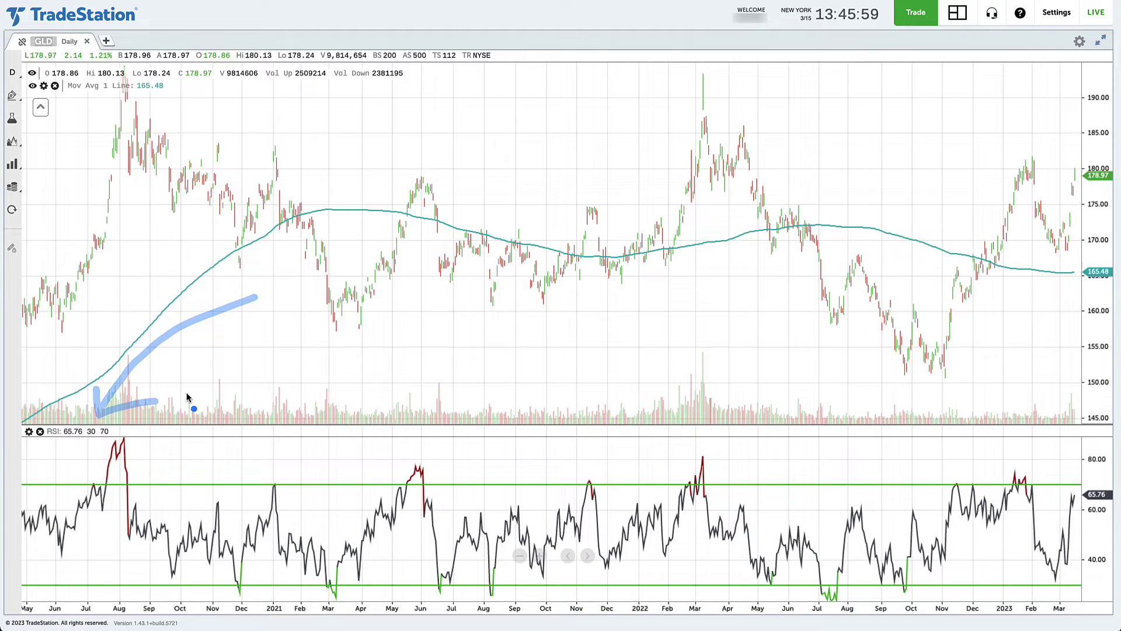
{"action": "key", "text": "Escape"}
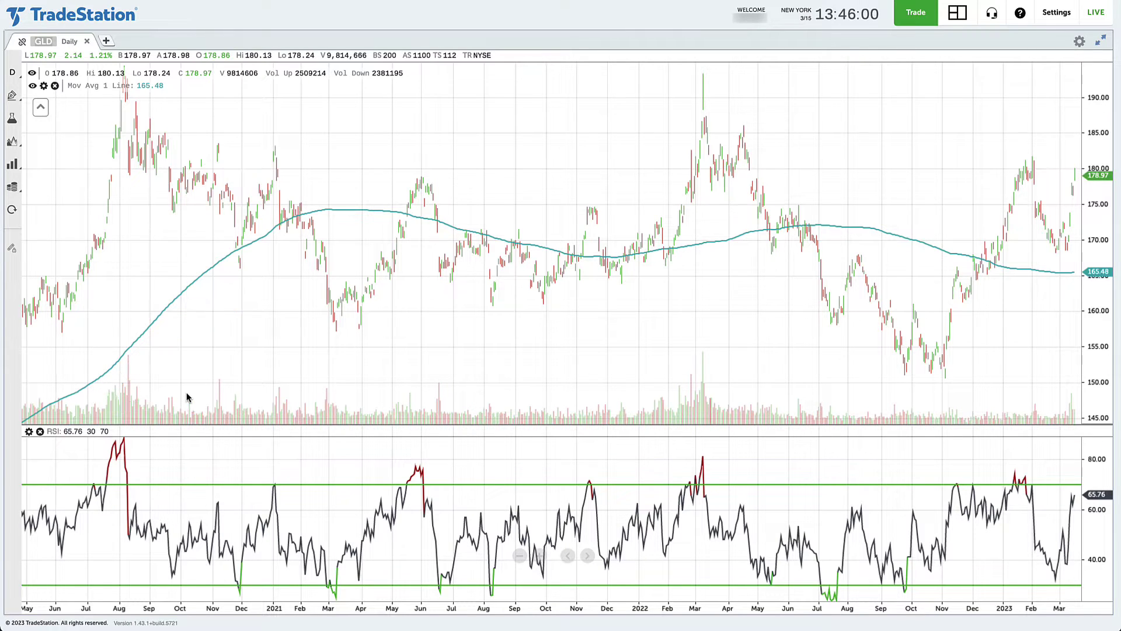
{"action": "left_click", "coordinate": [28, 431]}
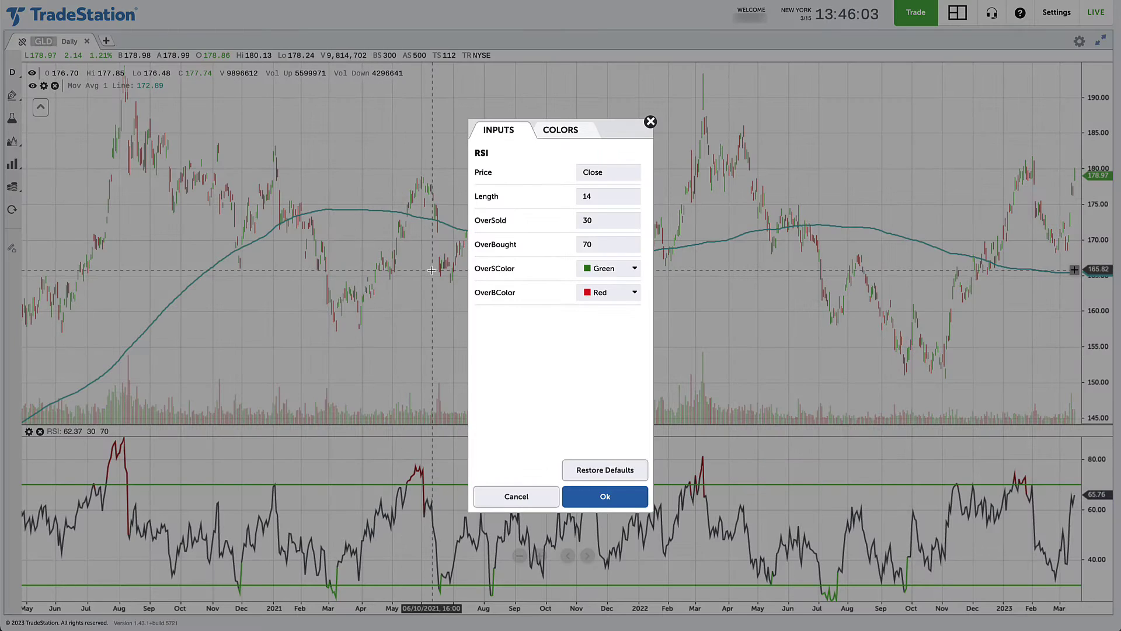
{"action": "mouse_move", "coordinate": [470, 209]}
{"action": "left_mouse_down"}
{"action": "mouse_move", "coordinate": [654, 205]}
{"action": "mouse_move", "coordinate": [645, 180]}
{"action": "mouse_move", "coordinate": [477, 186]}
{"action": "mouse_move", "coordinate": [464, 204]}
{"action": "mouse_move", "coordinate": [483, 204]}
{"action": "left_mouse_up"}
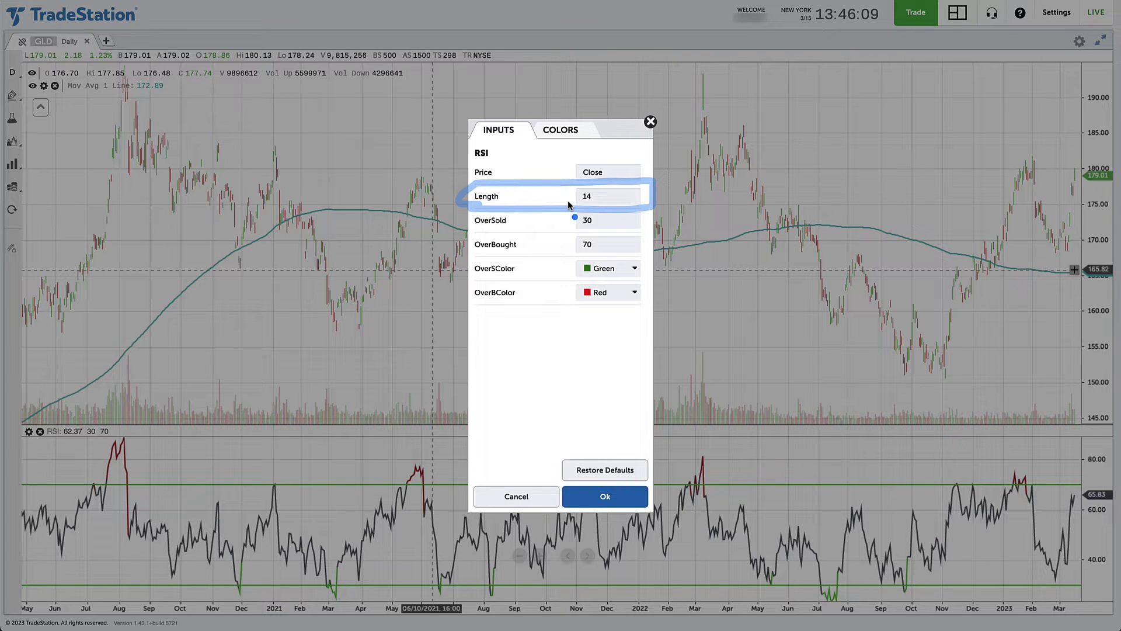
{"action": "mouse_move", "coordinate": [704, 196]}
{"action": "left_mouse_down"}
{"action": "mouse_move", "coordinate": [658, 223]}
{"action": "mouse_move", "coordinate": [637, 221]}
{"action": "mouse_move", "coordinate": [642, 213]}
{"action": "mouse_move", "coordinate": [631, 221]}
{"action": "mouse_move", "coordinate": [643, 230]}
{"action": "left_mouse_up"}
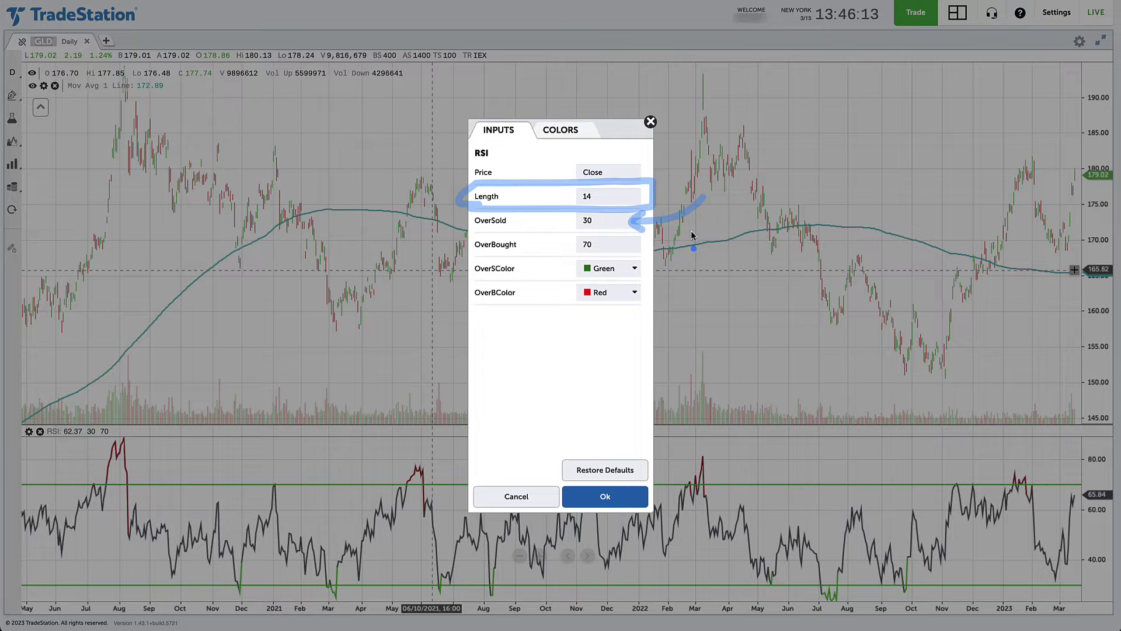
{"action": "mouse_move", "coordinate": [710, 218]}
{"action": "left_mouse_down"}
{"action": "mouse_move", "coordinate": [638, 239]}
{"action": "mouse_move", "coordinate": [642, 255]}
{"action": "left_mouse_up"}
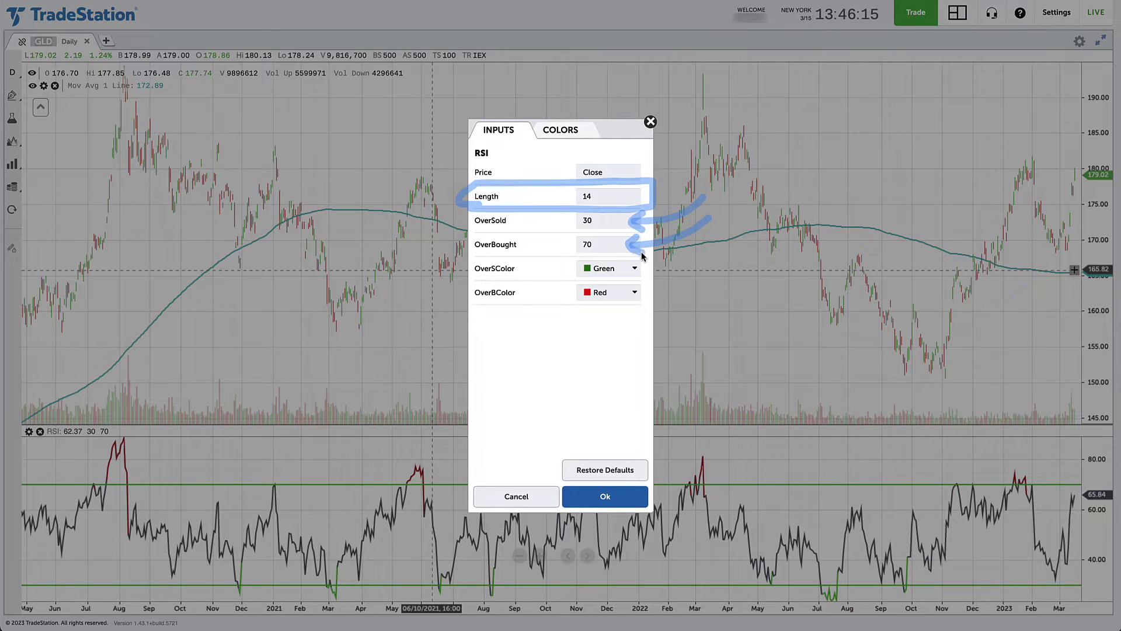
{"action": "key", "text": "Escape"}
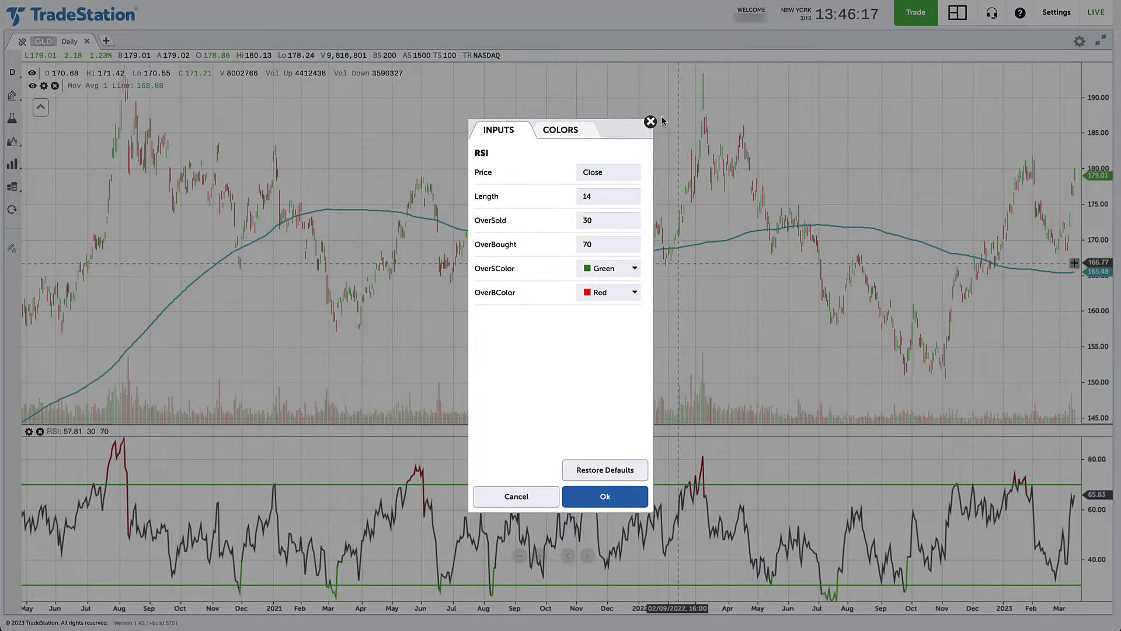
{"action": "left_click", "coordinate": [649, 123]}
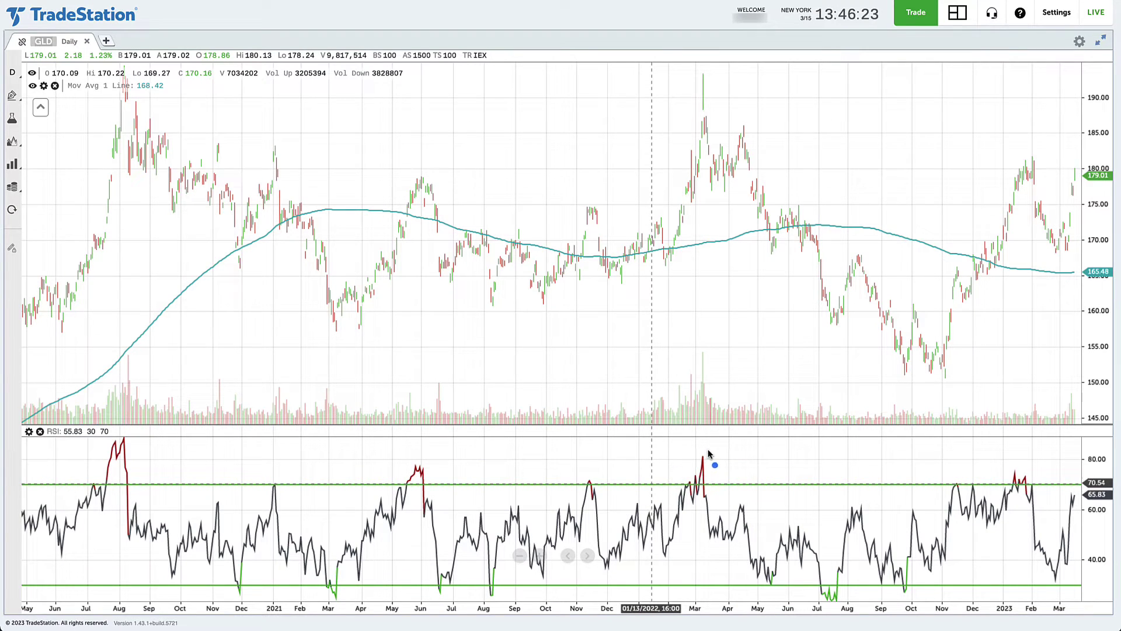
Mark the overbought RSI peaks above 70 and the matching GLD price highs from August 2020 to early 2023
{"action": "mouse_move", "coordinate": [708, 453]}
{"action": "left_mouse_down"}
{"action": "mouse_move", "coordinate": [682, 454]}
{"action": "mouse_move", "coordinate": [683, 487]}
{"action": "mouse_move", "coordinate": [721, 475]}
{"action": "mouse_move", "coordinate": [703, 455]}
{"action": "left_mouse_up"}
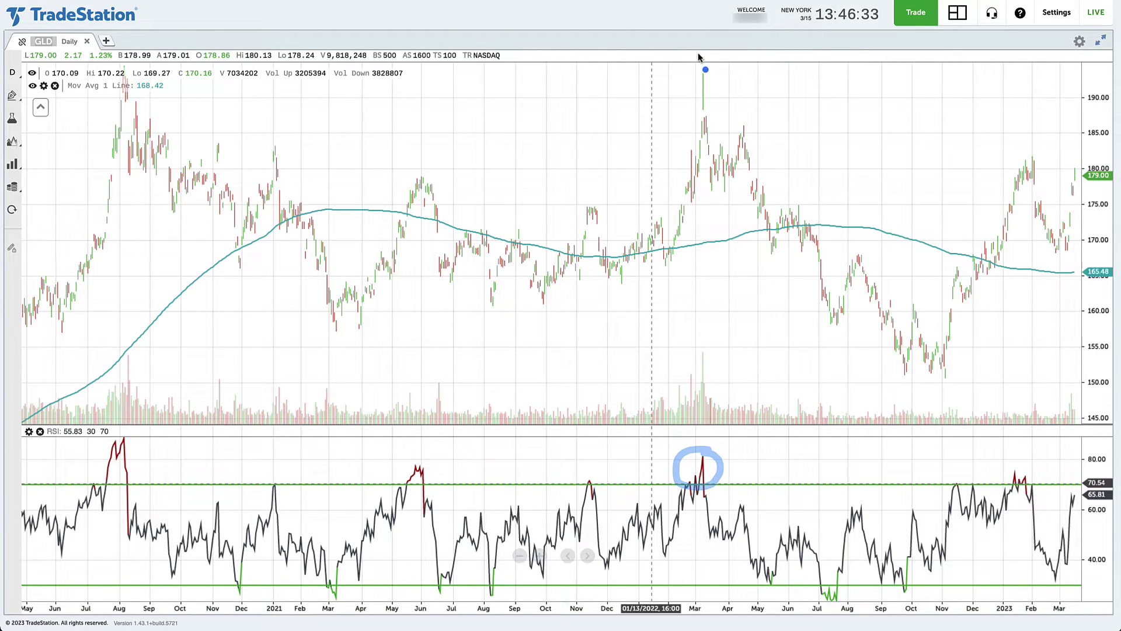
{"action": "mouse_move", "coordinate": [695, 41]}
{"action": "left_mouse_down"}
{"action": "mouse_move", "coordinate": [698, 111]}
{"action": "mouse_move", "coordinate": [689, 97]}
{"action": "mouse_move", "coordinate": [713, 93]}
{"action": "left_mouse_up"}
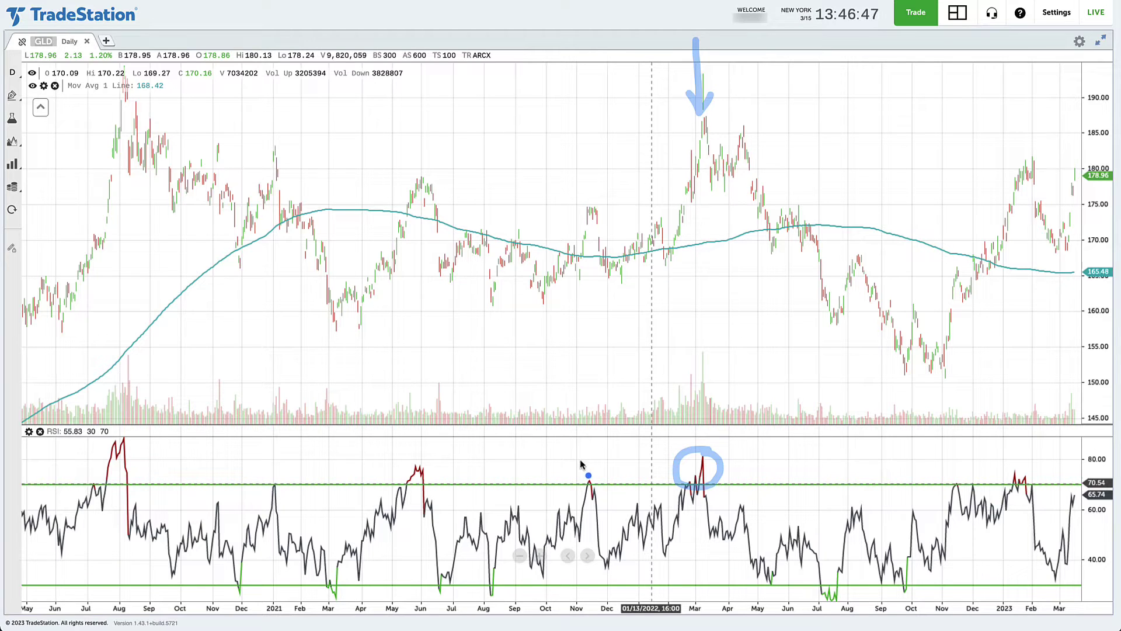
{"action": "mouse_move", "coordinate": [425, 464]}
{"action": "left_mouse_down"}
{"action": "mouse_move", "coordinate": [402, 483]}
{"action": "mouse_move", "coordinate": [432, 461]}
{"action": "left_mouse_up"}
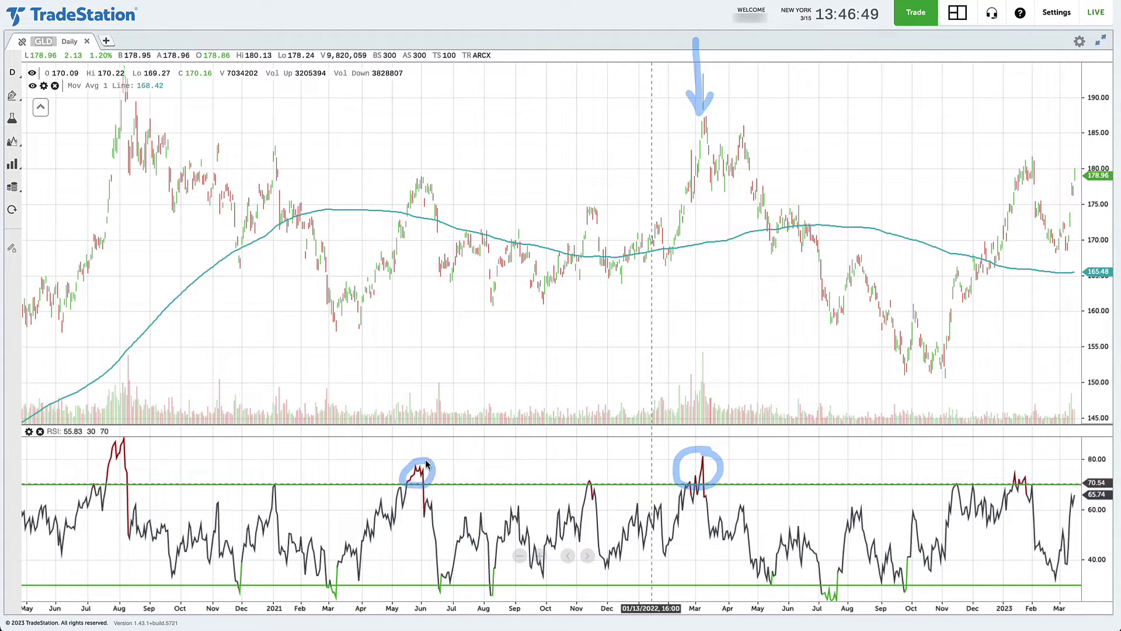
{"action": "mouse_move", "coordinate": [420, 180]}
{"action": "left_mouse_down"}
{"action": "mouse_move", "coordinate": [426, 194]}
{"action": "mouse_move", "coordinate": [426, 177]}
{"action": "left_mouse_up"}
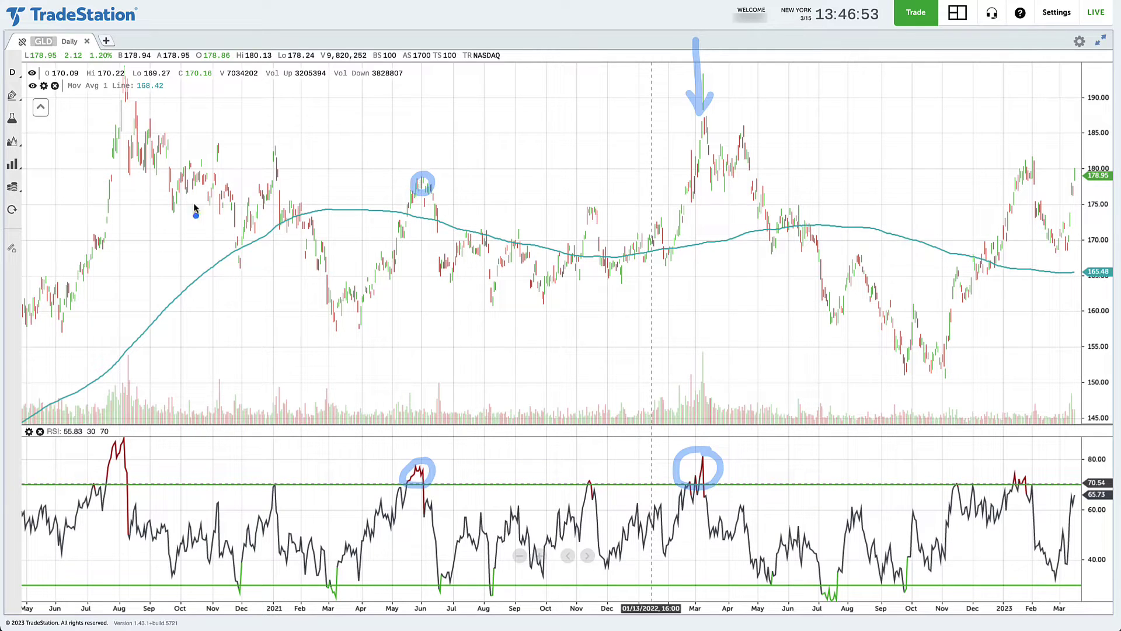
{"action": "mouse_move", "coordinate": [135, 107]}
{"action": "left_mouse_down"}
{"action": "mouse_move", "coordinate": [112, 132]}
{"action": "mouse_move", "coordinate": [153, 133]}
{"action": "mouse_move", "coordinate": [130, 95]}
{"action": "left_mouse_up"}
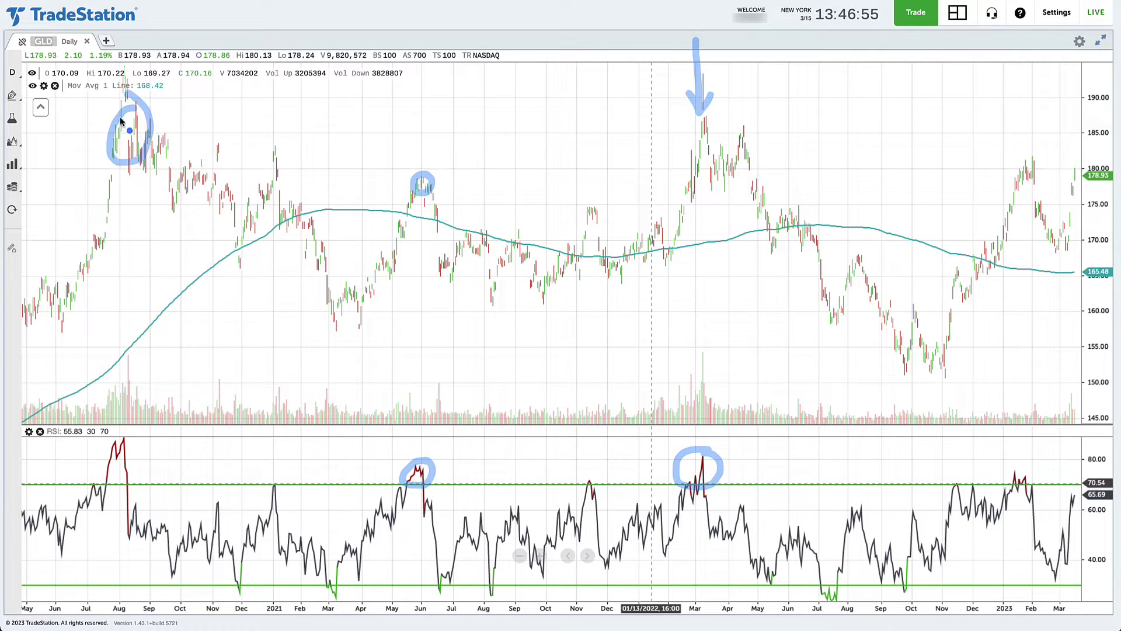
{"action": "left_click", "coordinate": [119, 445]}
{"action": "mouse_move", "coordinate": [120, 445]}
{"action": "left_mouse_down"}
{"action": "mouse_move", "coordinate": [114, 433]}
{"action": "mouse_move", "coordinate": [102, 468]}
{"action": "mouse_move", "coordinate": [124, 435]}
{"action": "left_mouse_up"}
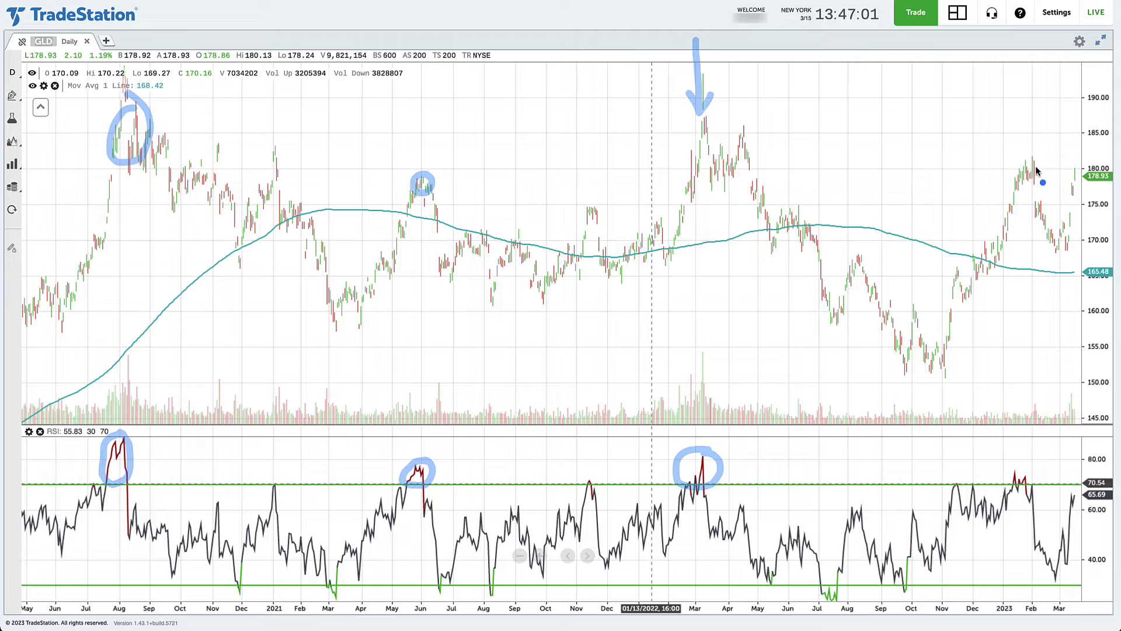
{"action": "mouse_move", "coordinate": [1041, 157]}
{"action": "left_mouse_down"}
{"action": "mouse_move", "coordinate": [1019, 156]}
{"action": "mouse_move", "coordinate": [1030, 193]}
{"action": "mouse_move", "coordinate": [1037, 164]}
{"action": "left_mouse_up"}
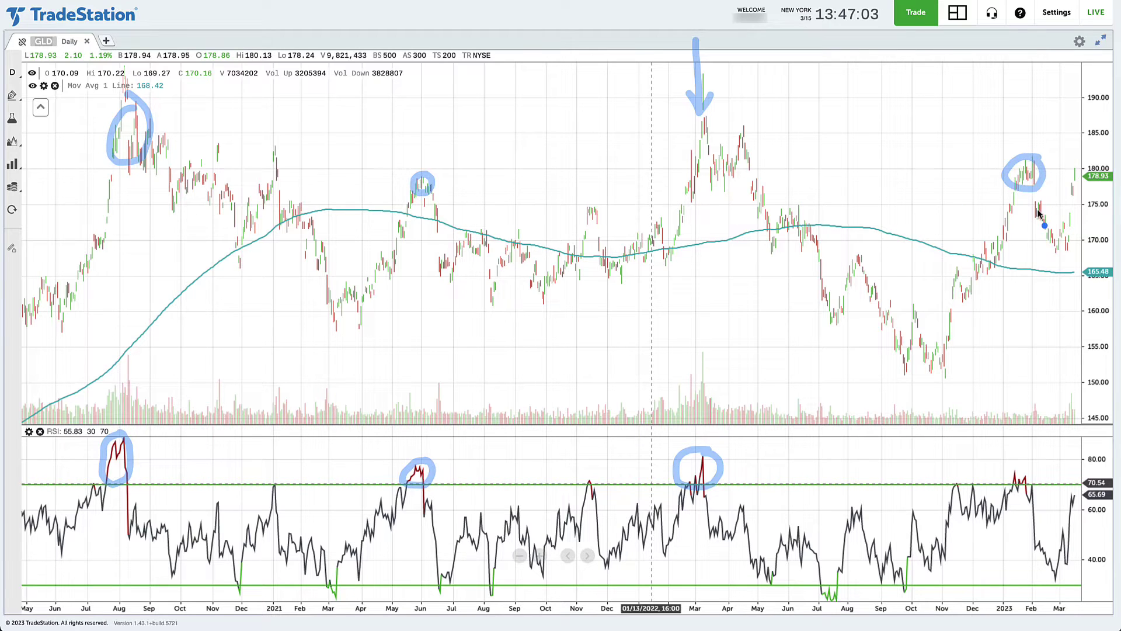
{"action": "mouse_move", "coordinate": [1024, 478]}
{"action": "left_mouse_down"}
{"action": "mouse_move", "coordinate": [1039, 467]}
{"action": "mouse_move", "coordinate": [1005, 487]}
{"action": "mouse_move", "coordinate": [1042, 466]}
{"action": "mouse_move", "coordinate": [1021, 467]}
{"action": "left_mouse_up"}
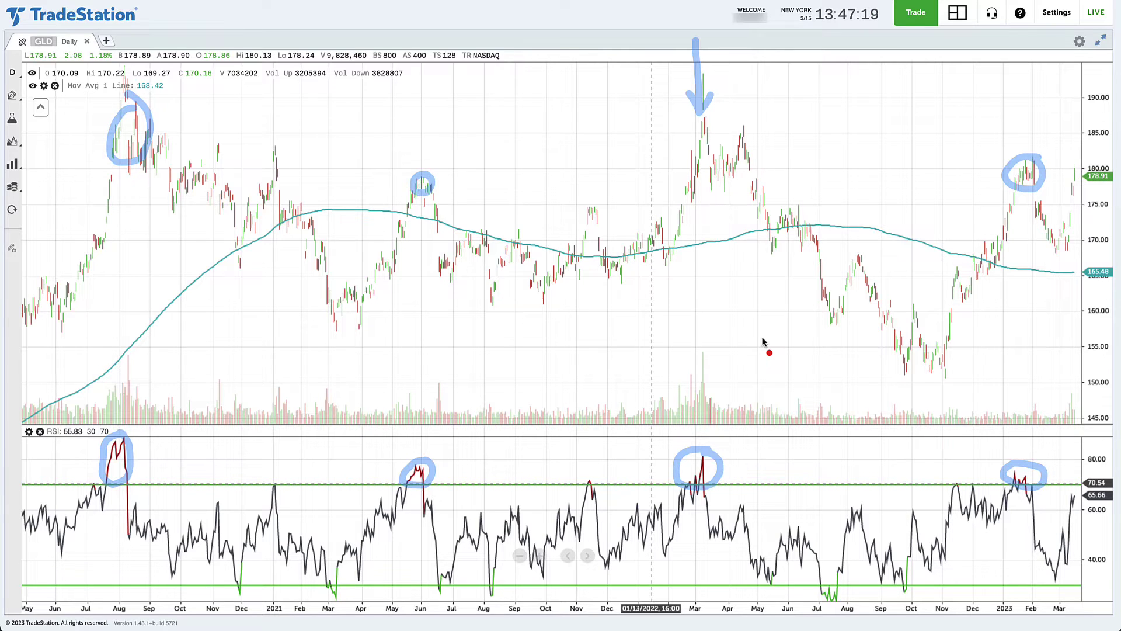
Draw a red double-headed arrow between the spring 2022 and early 2023 price peaks and clear all markings
{"action": "mouse_move", "coordinate": [727, 136]}
{"action": "left_mouse_down"}
{"action": "mouse_move", "coordinate": [992, 138]}
{"action": "mouse_move", "coordinate": [986, 130]}
{"action": "mouse_move", "coordinate": [977, 149]}
{"action": "left_mouse_up"}
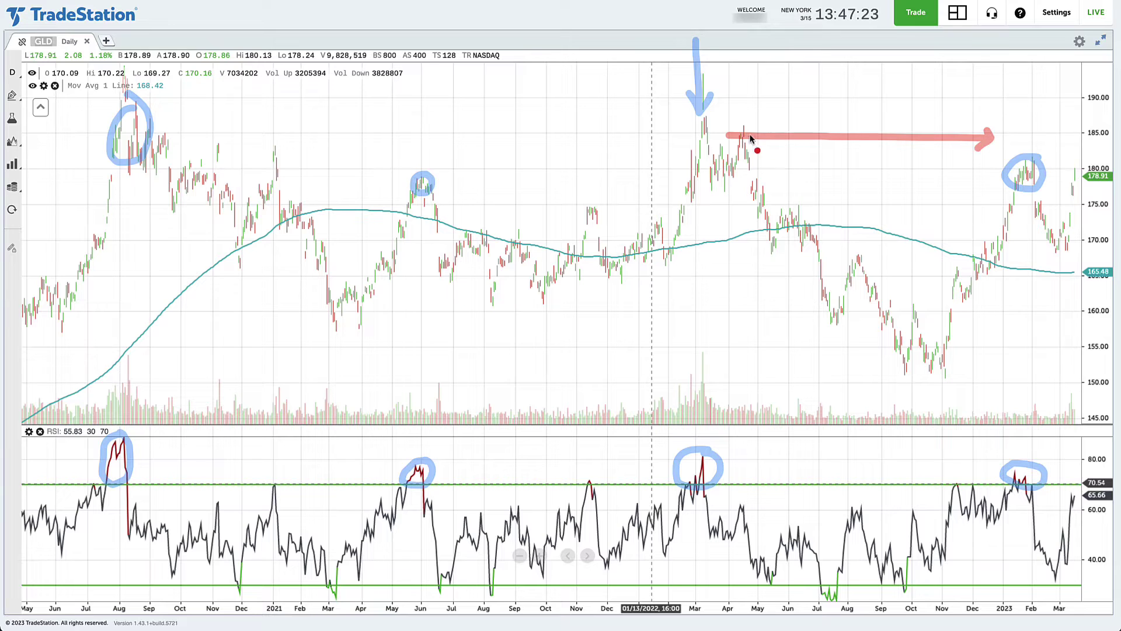
{"action": "mouse_move", "coordinate": [741, 123]}
{"action": "left_mouse_down"}
{"action": "mouse_move", "coordinate": [729, 139]}
{"action": "mouse_move", "coordinate": [743, 148]}
{"action": "mouse_move", "coordinate": [728, 134]}
{"action": "left_mouse_up"}
{"action": "left_click", "coordinate": [728, 137]}
{"action": "key", "text": "Escape"}
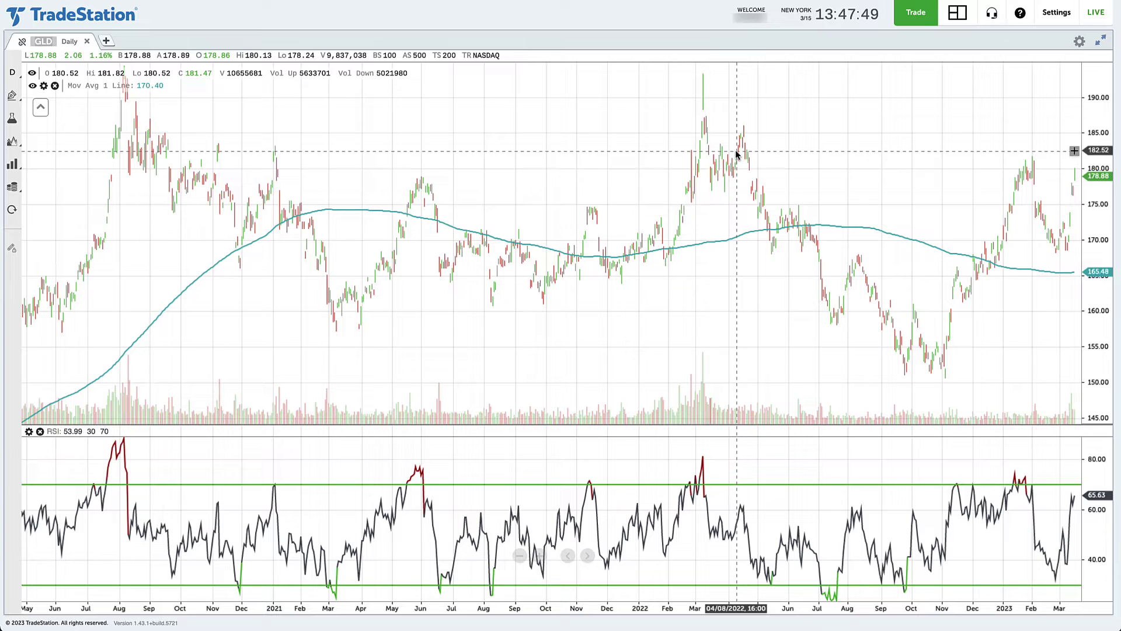
Circle in magenta the oversold RSI lows around the 30 line between December 2020 and late September 2022
{"action": "key", "text": "ctrl+a"}
{"action": "mouse_move", "coordinate": [249, 583]}
{"action": "left_mouse_down"}
{"action": "mouse_move", "coordinate": [232, 589]}
{"action": "mouse_move", "coordinate": [245, 585]}
{"action": "left_mouse_up"}
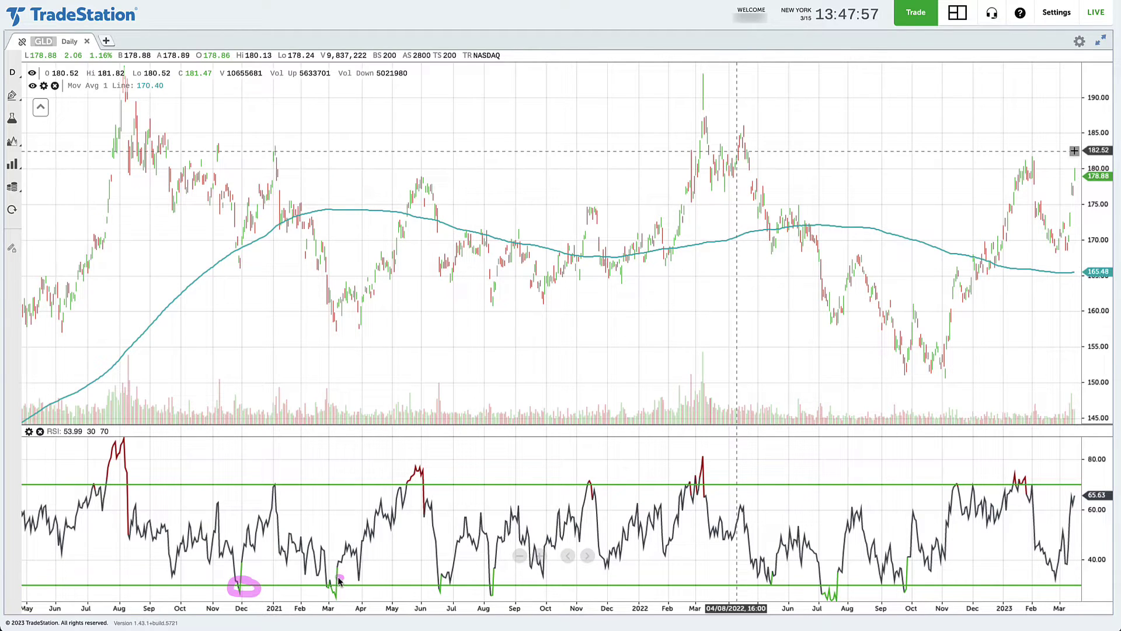
{"action": "mouse_move", "coordinate": [346, 578]}
{"action": "left_mouse_down"}
{"action": "mouse_move", "coordinate": [316, 590]}
{"action": "mouse_move", "coordinate": [345, 583]}
{"action": "left_mouse_up"}
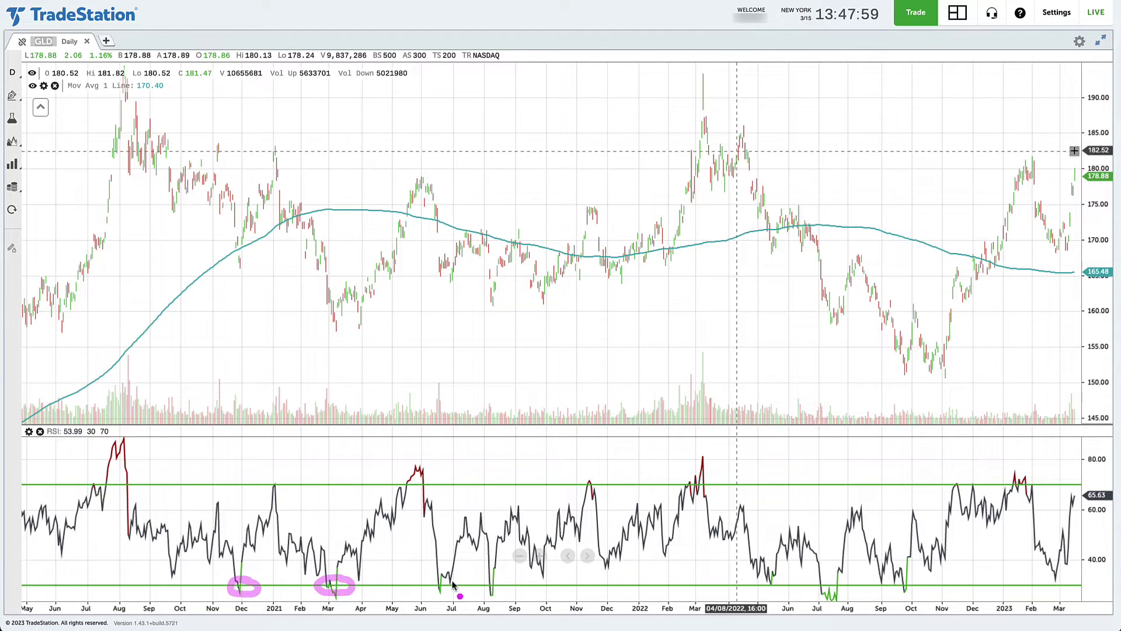
{"action": "mouse_move", "coordinate": [456, 577]}
{"action": "left_mouse_down"}
{"action": "mouse_move", "coordinate": [425, 584]}
{"action": "mouse_move", "coordinate": [494, 574]}
{"action": "mouse_move", "coordinate": [478, 591]}
{"action": "mouse_move", "coordinate": [503, 579]}
{"action": "left_mouse_up"}
{"action": "mouse_move", "coordinate": [841, 595]}
{"action": "left_mouse_down"}
{"action": "mouse_move", "coordinate": [824, 578]}
{"action": "mouse_move", "coordinate": [849, 590]}
{"action": "mouse_move", "coordinate": [841, 575]}
{"action": "left_mouse_up"}
{"action": "mouse_move", "coordinate": [908, 575]}
{"action": "left_mouse_down"}
{"action": "mouse_move", "coordinate": [897, 584]}
{"action": "mouse_move", "coordinate": [906, 593]}
{"action": "mouse_move", "coordinate": [912, 579]}
{"action": "left_mouse_up"}
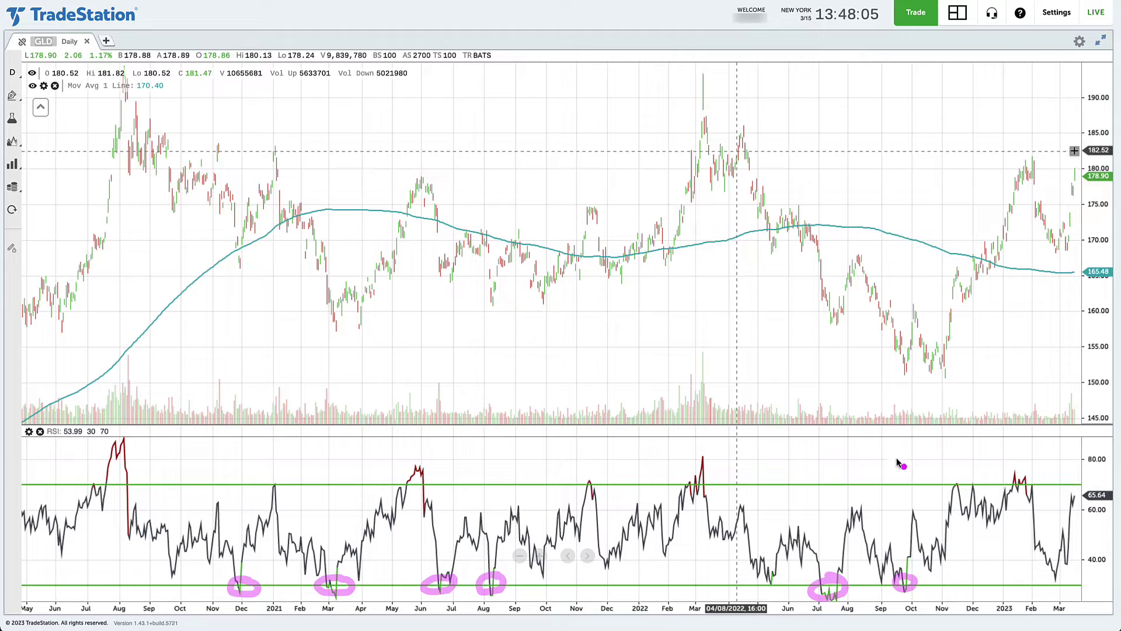
Circle in magenta the GLD price lows from December 2020 to late September 2022 that match the oversold RSI readings
{"action": "mouse_move", "coordinate": [912, 352]}
{"action": "left_mouse_down"}
{"action": "mouse_move", "coordinate": [898, 357]}
{"action": "mouse_move", "coordinate": [911, 350]}
{"action": "left_mouse_up"}
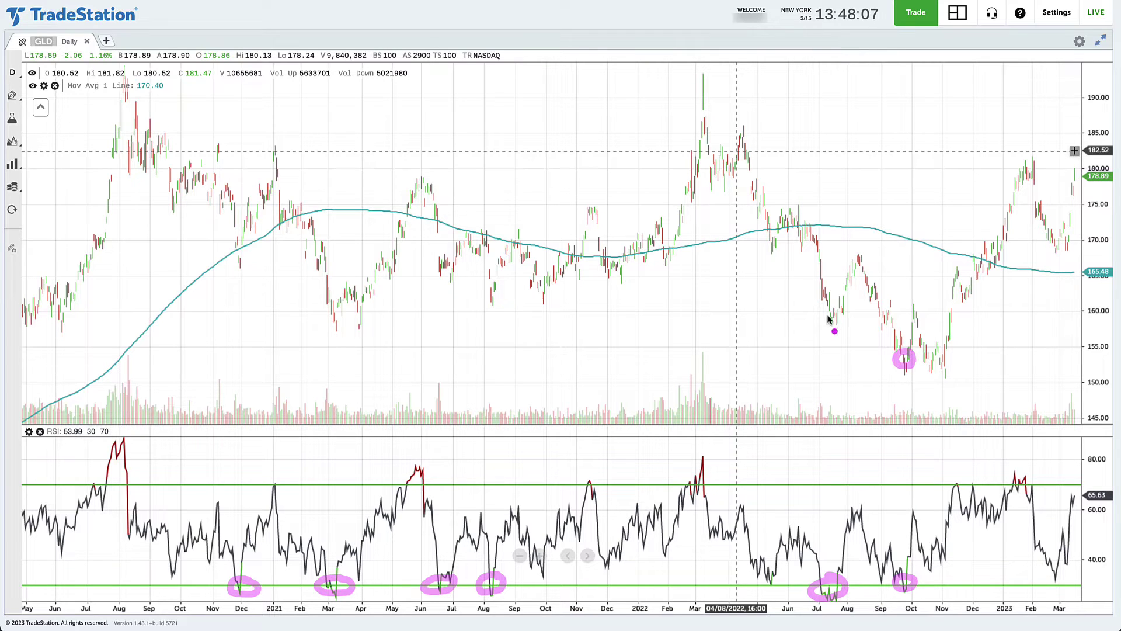
{"action": "mouse_move", "coordinate": [841, 309]}
{"action": "left_mouse_down"}
{"action": "mouse_move", "coordinate": [824, 319]}
{"action": "mouse_move", "coordinate": [835, 314]}
{"action": "left_mouse_up"}
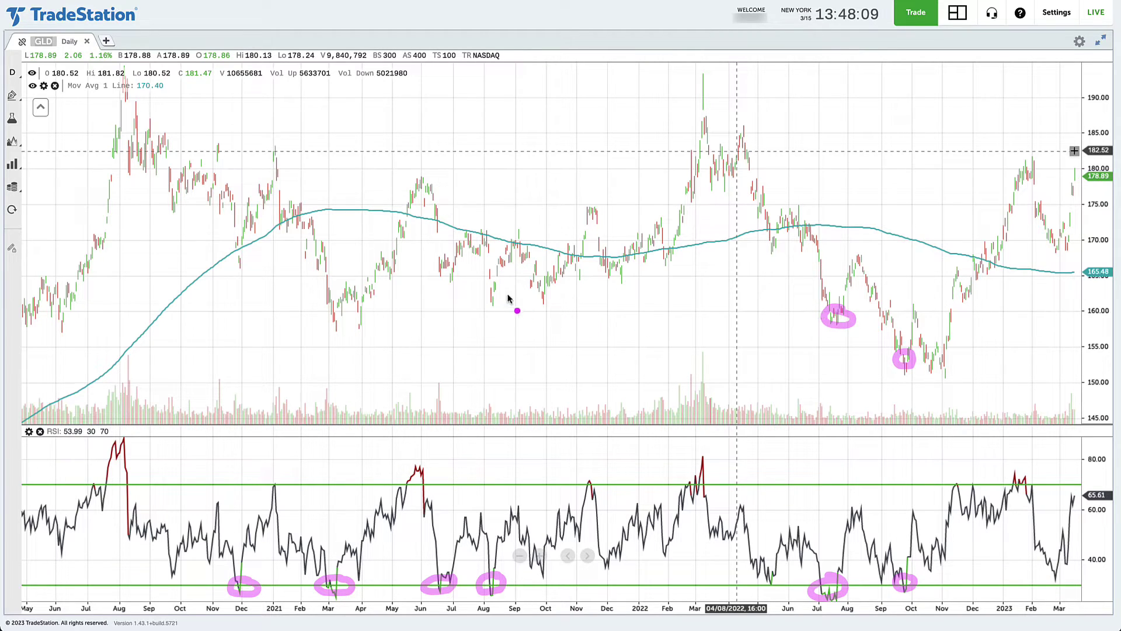
{"action": "left_click_drag", "start_coordinate": [508, 297], "coordinate": [509, 292]}
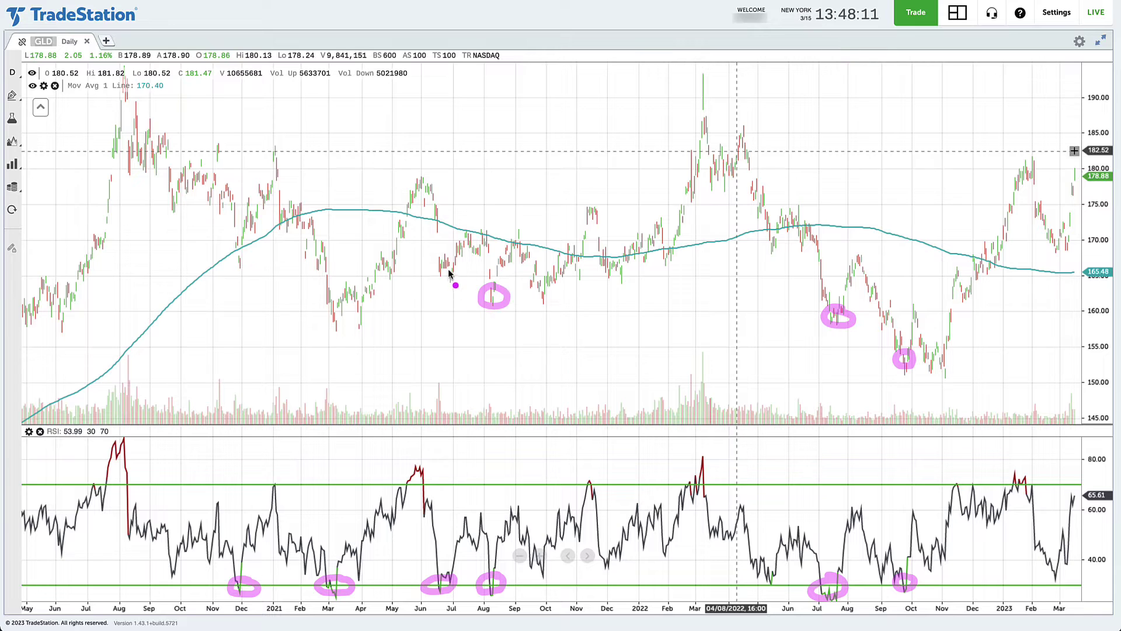
{"action": "mouse_move", "coordinate": [453, 270]}
{"action": "left_mouse_down"}
{"action": "mouse_move", "coordinate": [457, 280]}
{"action": "mouse_move", "coordinate": [449, 268]}
{"action": "left_mouse_up"}
{"action": "mouse_move", "coordinate": [360, 316]}
{"action": "left_mouse_down"}
{"action": "mouse_move", "coordinate": [342, 327]}
{"action": "mouse_move", "coordinate": [328, 308]}
{"action": "mouse_move", "coordinate": [350, 296]}
{"action": "left_mouse_up"}
{"action": "mouse_move", "coordinate": [249, 242]}
{"action": "left_mouse_down"}
{"action": "mouse_move", "coordinate": [226, 257]}
{"action": "mouse_move", "coordinate": [245, 240]}
{"action": "mouse_move", "coordinate": [251, 248]}
{"action": "left_mouse_up"}
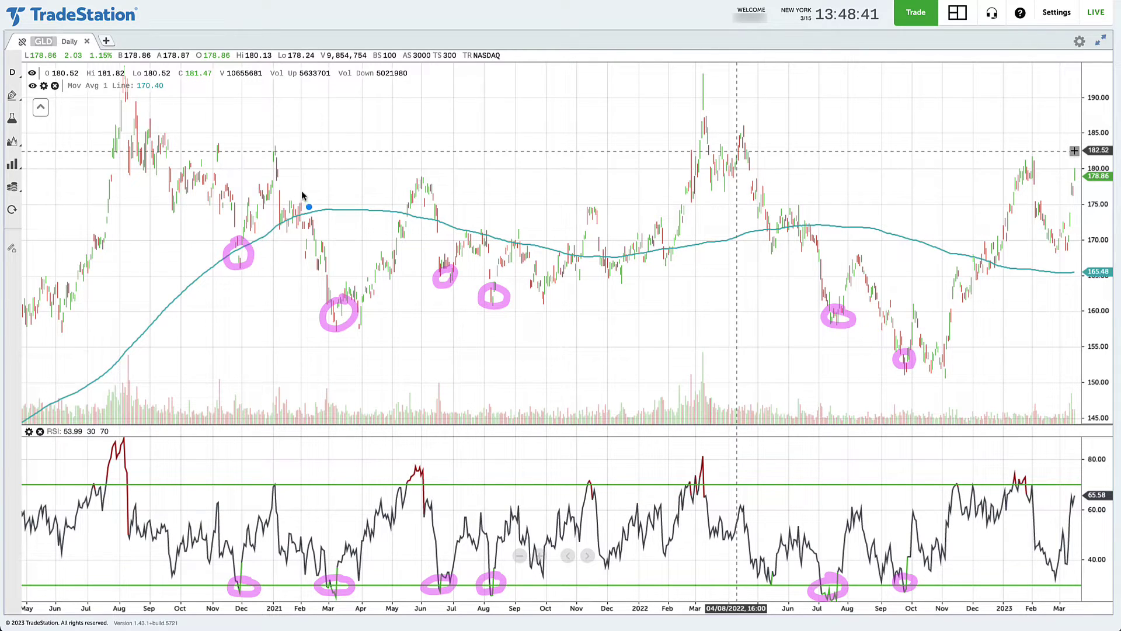
Draw blue arrows to the December 2020 and March 2021 lows on both the GLD price chart and the RSI
{"action": "mouse_move", "coordinate": [310, 183]}
{"action": "left_mouse_down"}
{"action": "mouse_move", "coordinate": [257, 239]}
{"action": "mouse_move", "coordinate": [279, 239]}
{"action": "left_mouse_up"}
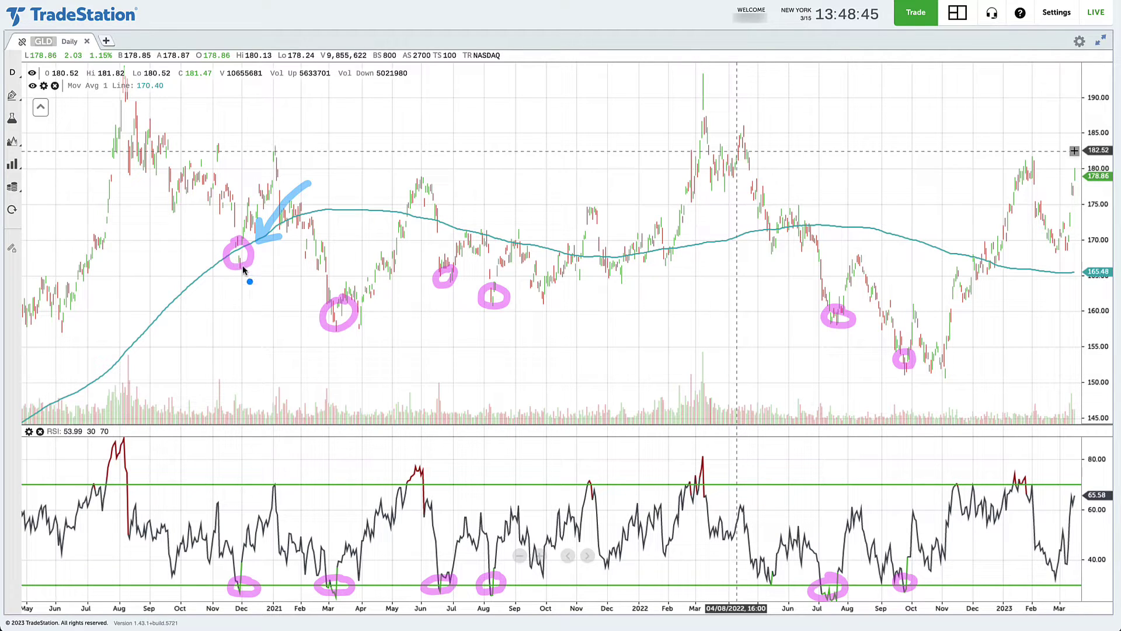
{"action": "mouse_move", "coordinate": [321, 468]}
{"action": "left_mouse_down"}
{"action": "mouse_move", "coordinate": [257, 566]}
{"action": "mouse_move", "coordinate": [297, 558]}
{"action": "left_mouse_up"}
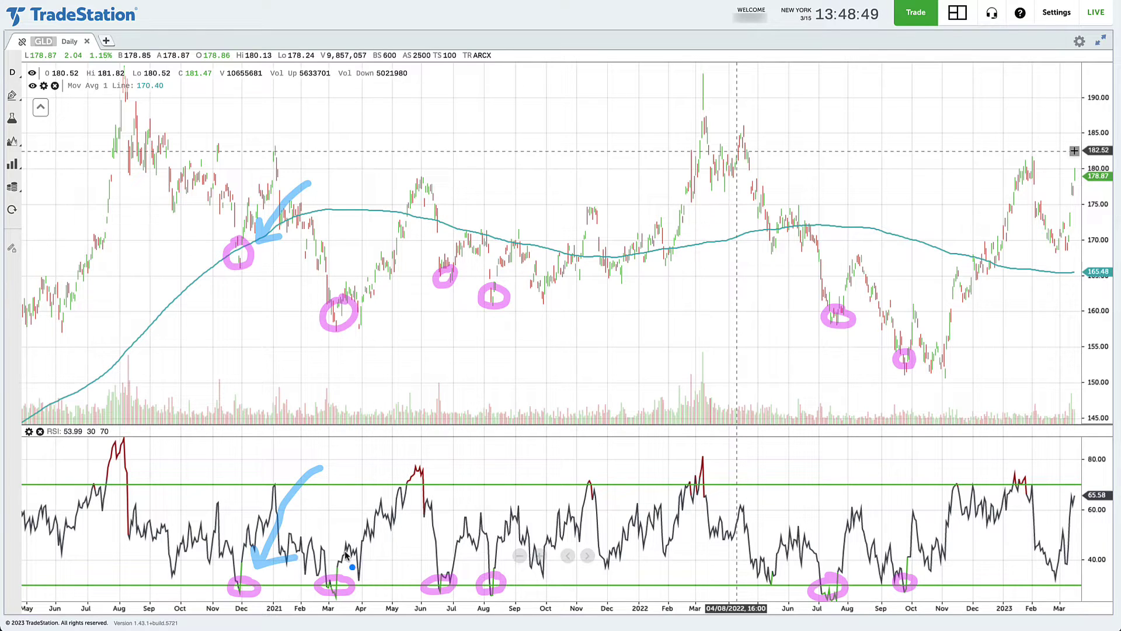
{"action": "mouse_move", "coordinate": [400, 447]}
{"action": "left_mouse_down"}
{"action": "mouse_move", "coordinate": [335, 559]}
{"action": "mouse_move", "coordinate": [358, 549]}
{"action": "left_mouse_up"}
{"action": "mouse_move", "coordinate": [389, 221]}
{"action": "left_mouse_down"}
{"action": "mouse_move", "coordinate": [349, 279]}
{"action": "mouse_move", "coordinate": [378, 284]}
{"action": "left_mouse_up"}
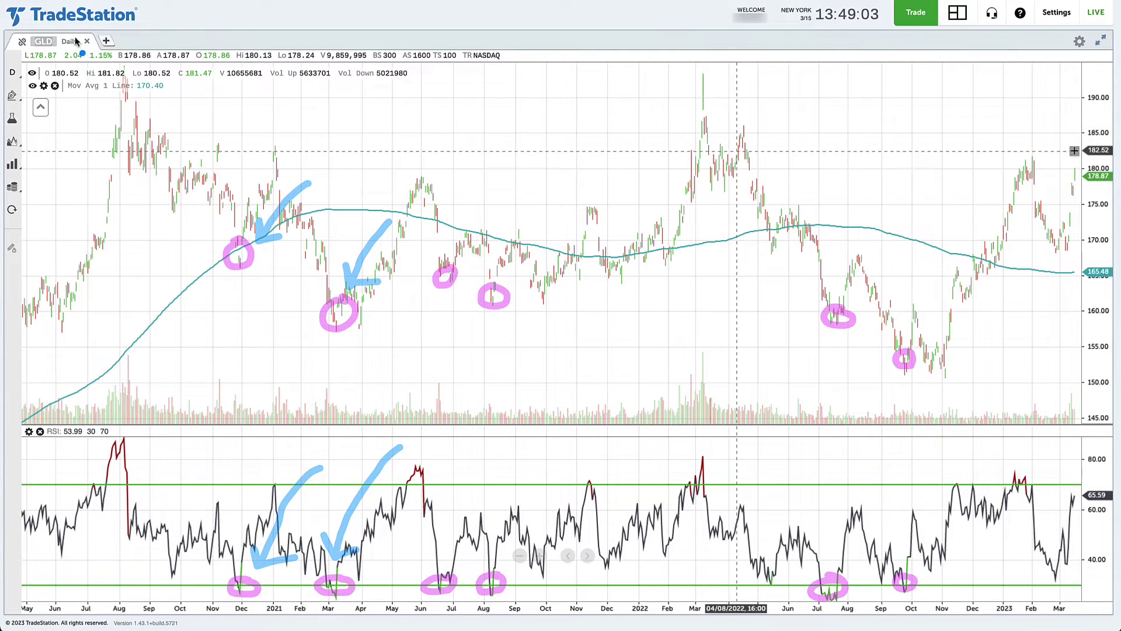
Mark the GLD symbol, the early 2021 RSI arrows and the August 2021 price low in blue and clear all markings
{"action": "mouse_move", "coordinate": [77, 30]}
{"action": "left_mouse_down"}
{"action": "mouse_move", "coordinate": [32, 29]}
{"action": "mouse_move", "coordinate": [81, 55]}
{"action": "mouse_move", "coordinate": [86, 36]}
{"action": "left_mouse_up"}
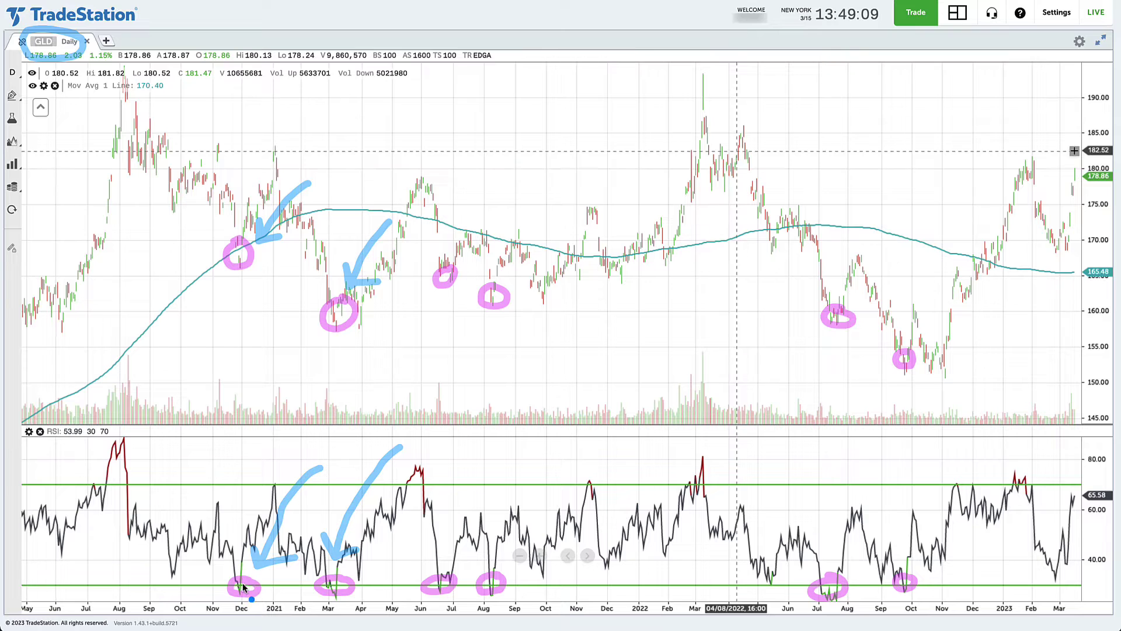
{"action": "mouse_move", "coordinate": [332, 456]}
{"action": "left_mouse_down"}
{"action": "mouse_move", "coordinate": [333, 470]}
{"action": "mouse_move", "coordinate": [345, 449]}
{"action": "mouse_move", "coordinate": [348, 461]}
{"action": "left_mouse_up"}
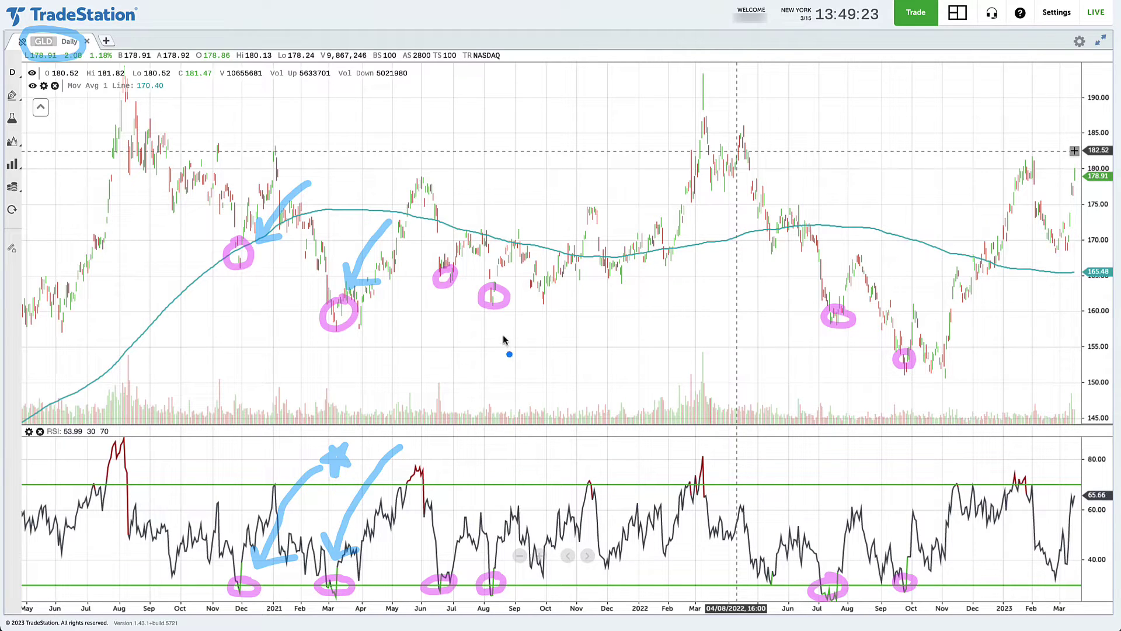
{"action": "left_click_drag", "start_coordinate": [515, 296], "coordinate": [555, 270]}
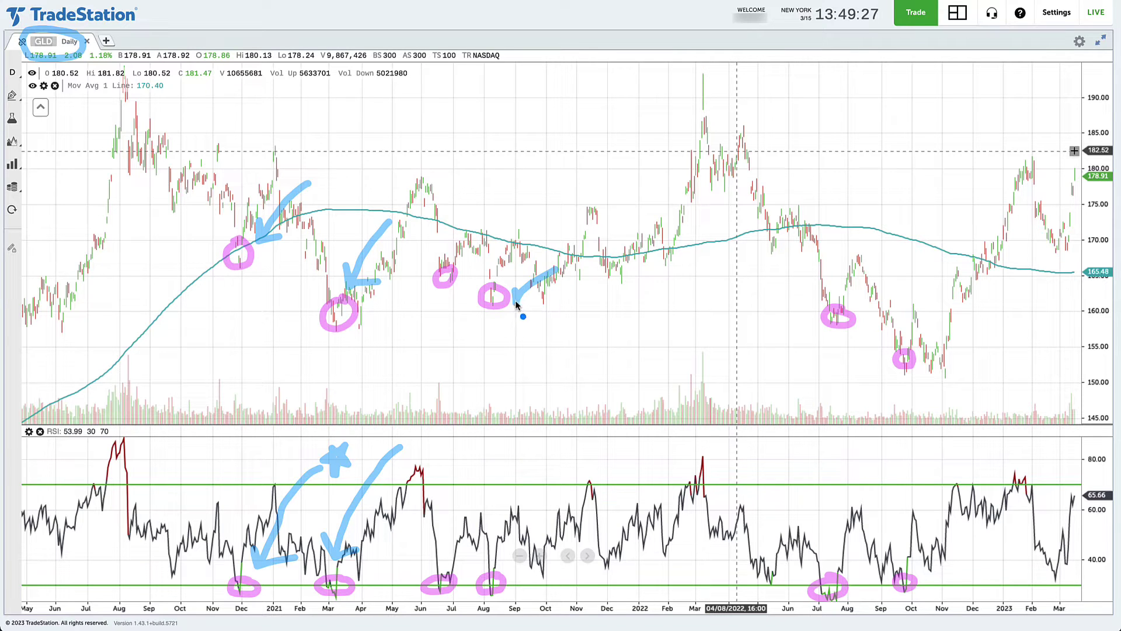
{"action": "left_click_drag", "start_coordinate": [515, 301], "coordinate": [535, 303]}
{"action": "key", "text": "Escape"}
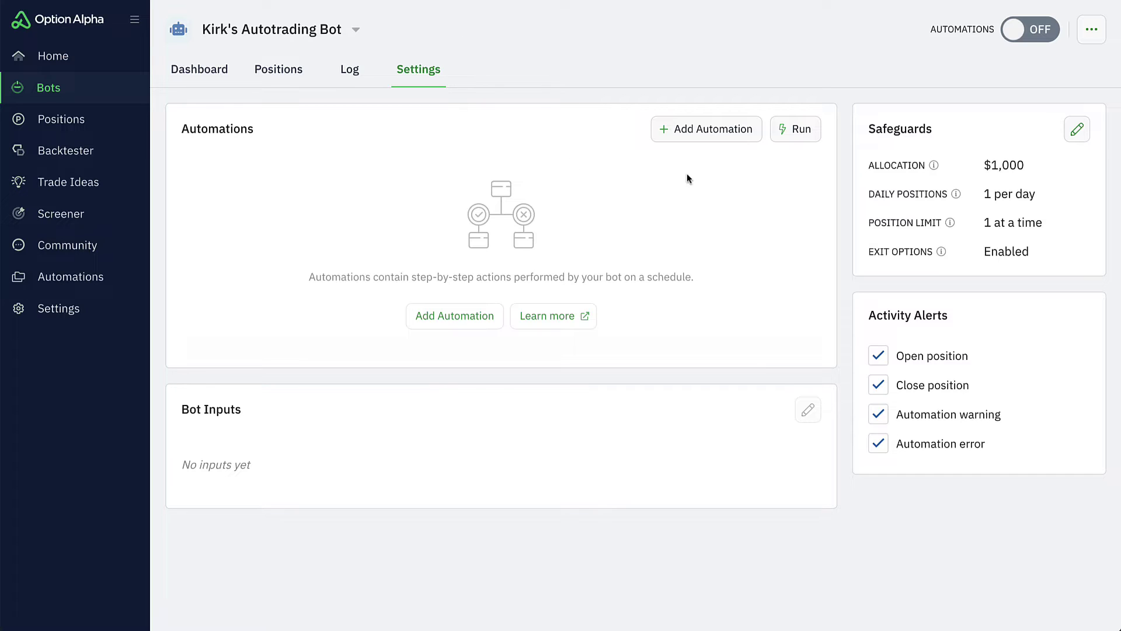
Create a new automation for the Option Alpha bot, hide the inputs help and name it "Oversold RSI Scanner"
{"action": "left_click", "coordinate": [708, 135]}
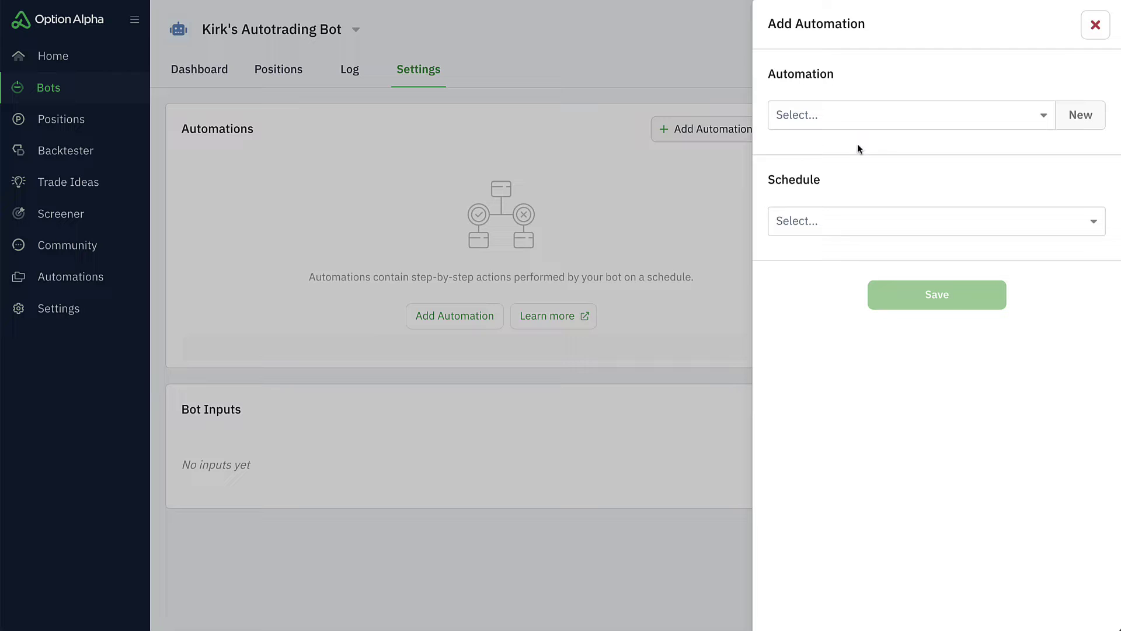
{"action": "left_click", "coordinate": [1079, 128]}
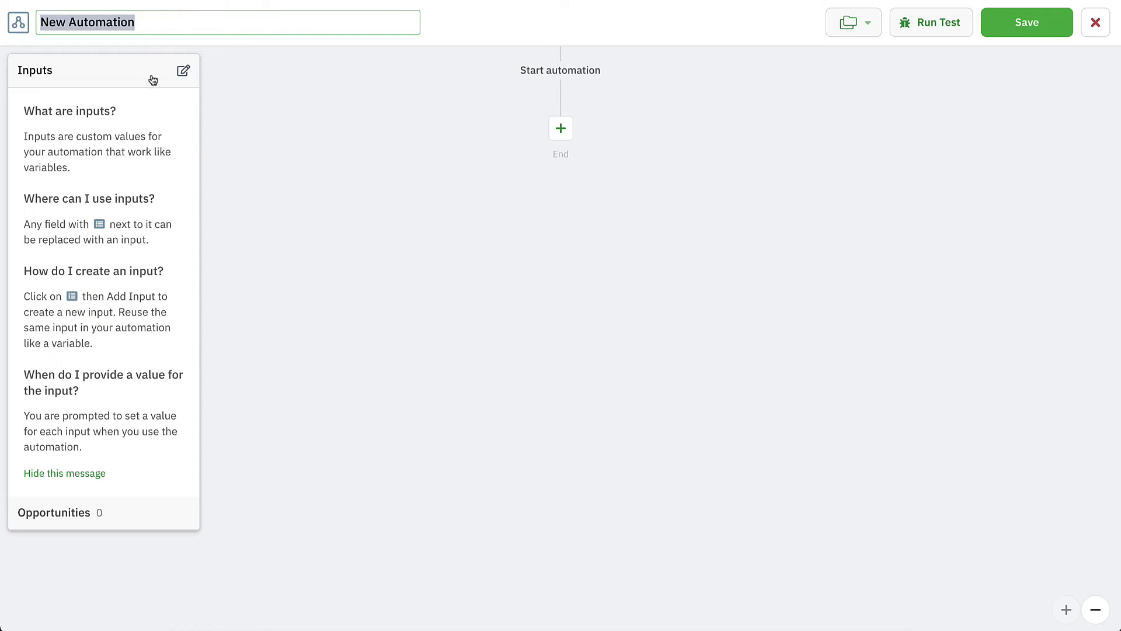
{"action": "left_click", "coordinate": [133, 78]}
{"action": "left_click", "coordinate": [109, 22]}
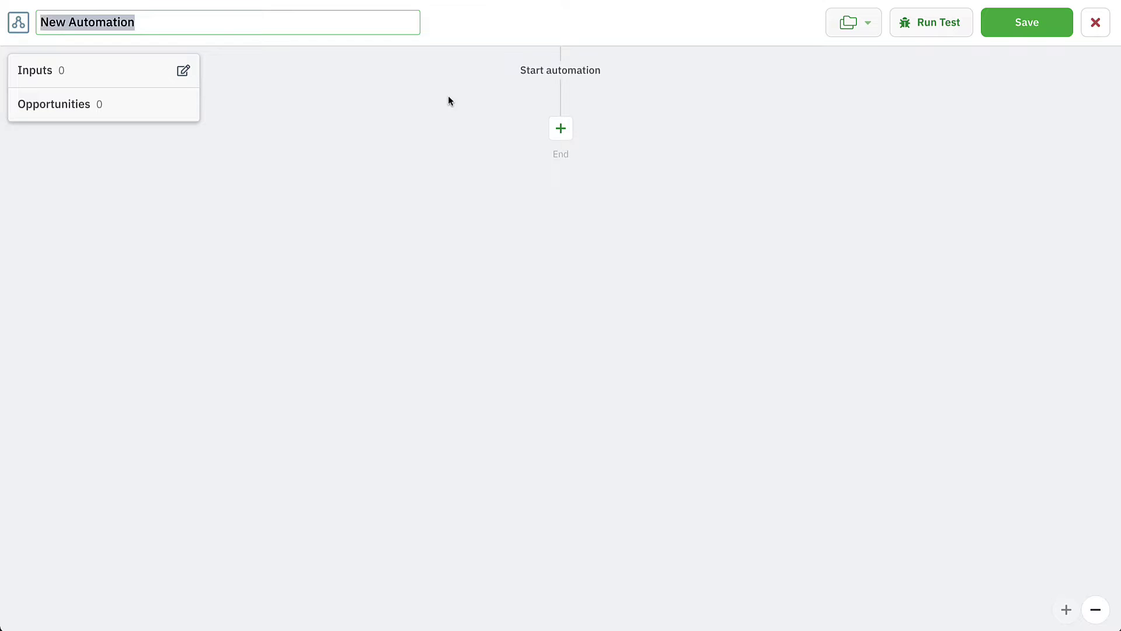
{"action": "type", "text": "Oversold RSI"}
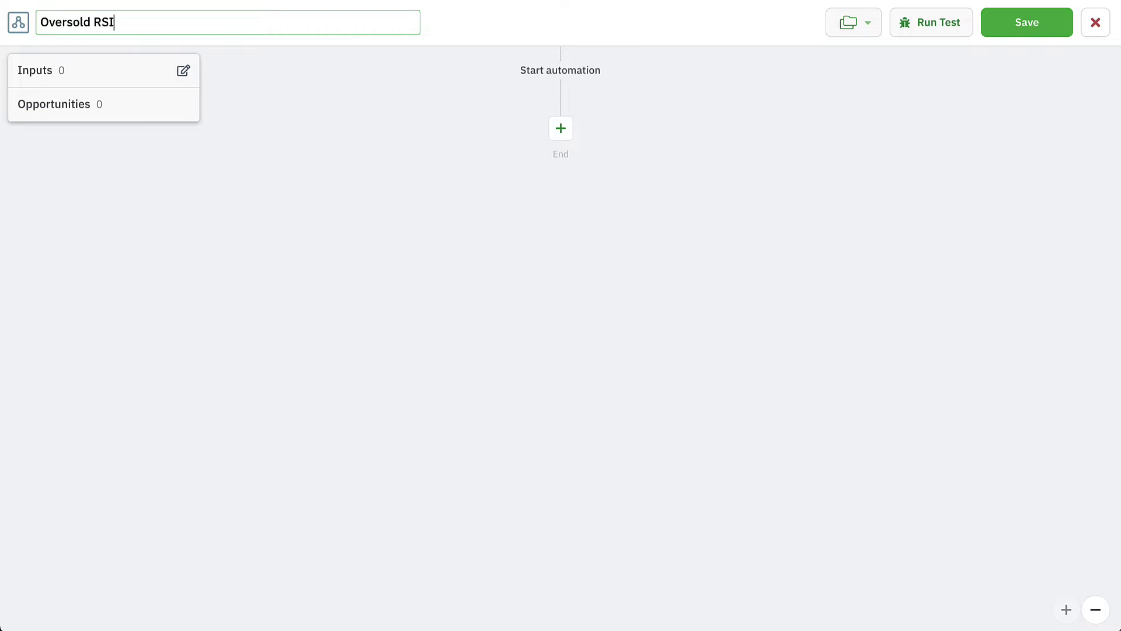
{"action": "type", "text": " Scanner"}
{"action": "left_click", "coordinate": [403, 121]}
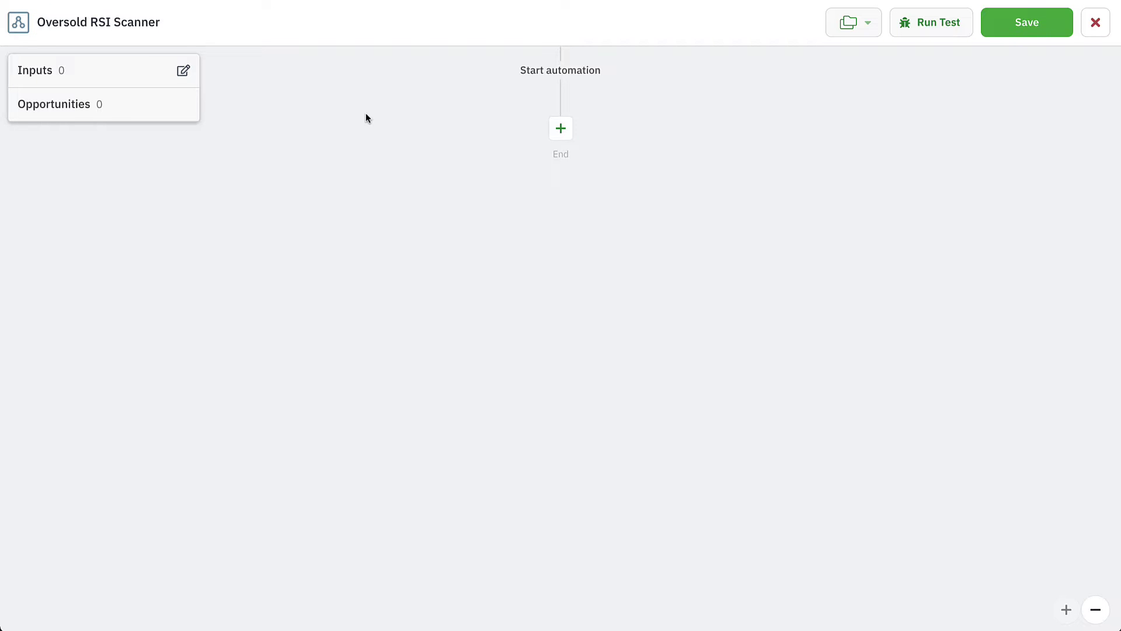
Rename the automation to "Oversold (Buy Signal) RSI Scanner"
{"action": "left_click_drag", "start_coordinate": [380, 133], "coordinate": [244, 39]}
{"action": "left_click", "coordinate": [156, 23]}
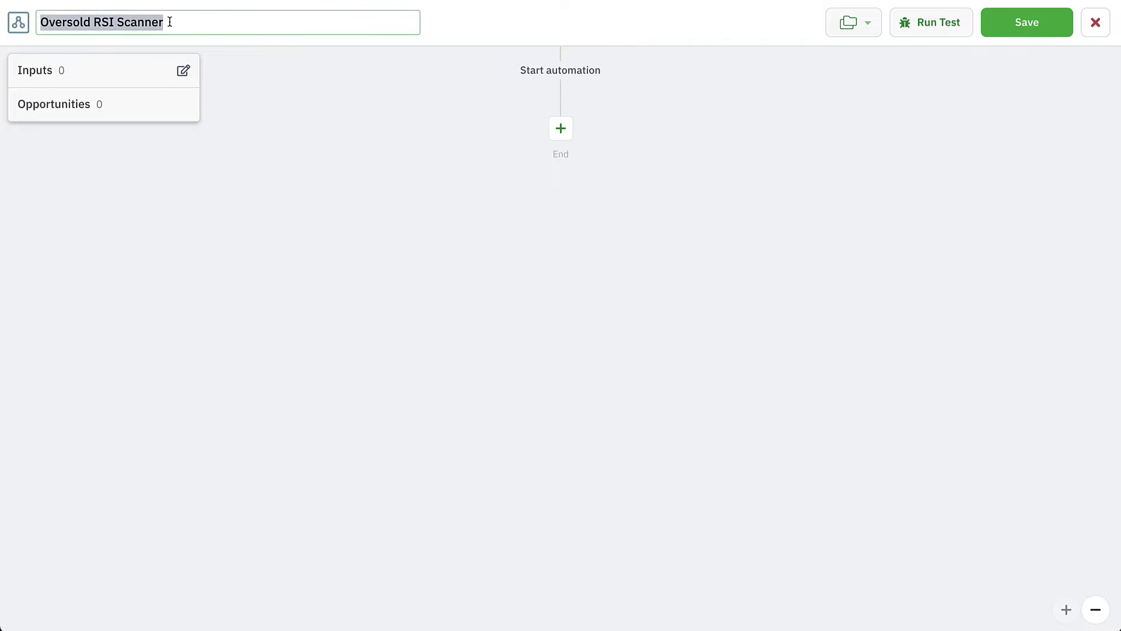
{"action": "left_click", "coordinate": [169, 22]}
{"action": "left_click", "coordinate": [94, 23]}
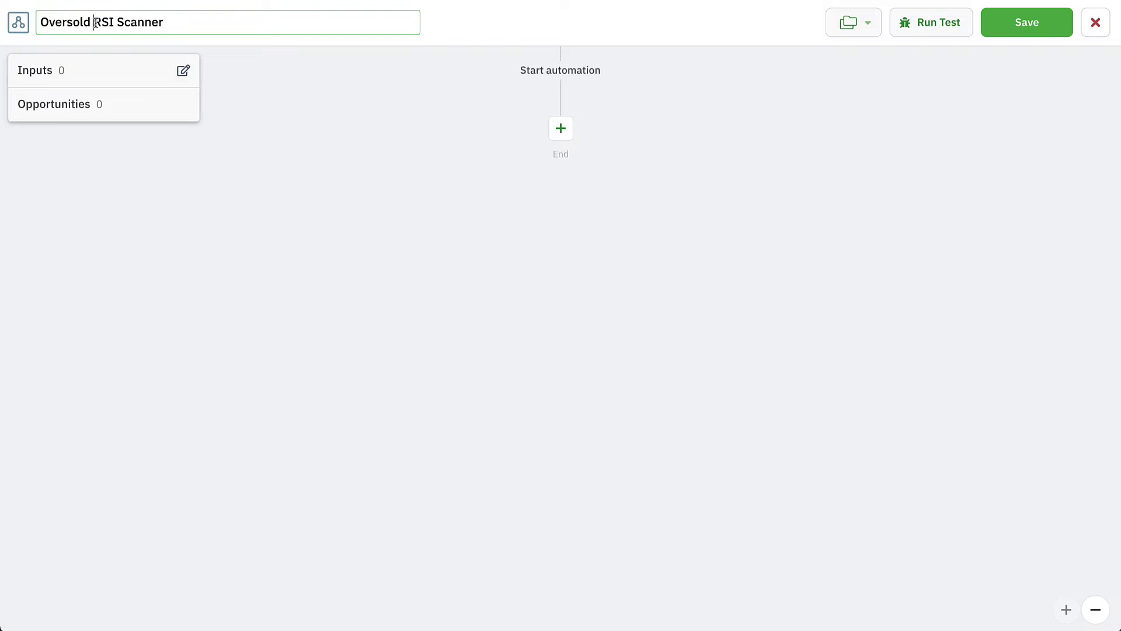
{"action": "type", "text": "(Buy Signal"}
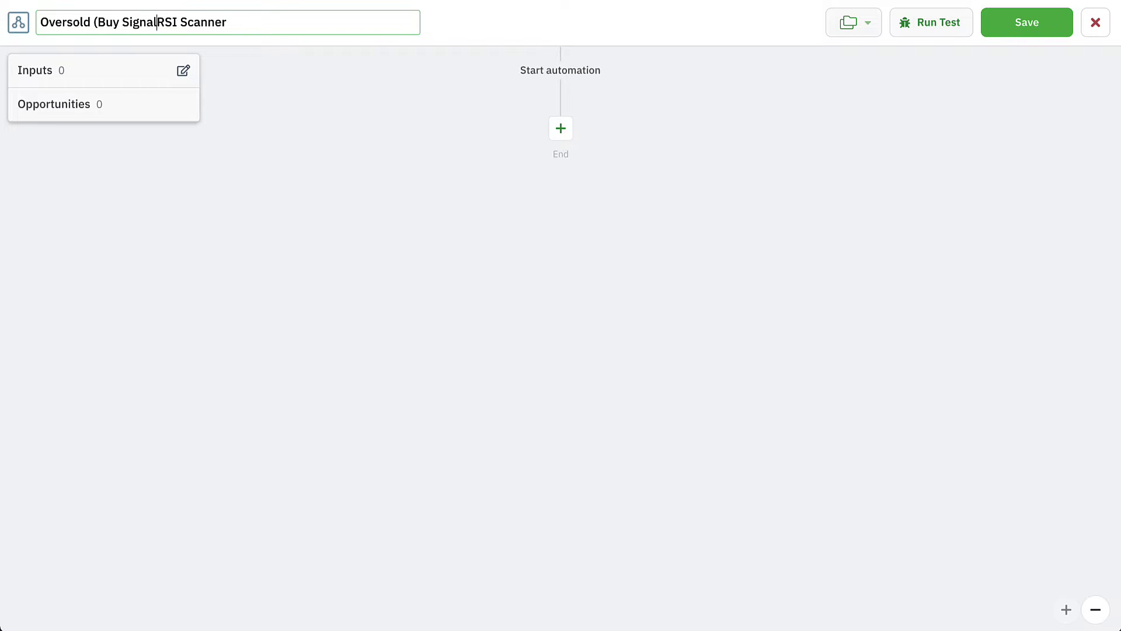
{"action": "type", "text": ")"}
{"action": "left_click", "coordinate": [234, 84]}
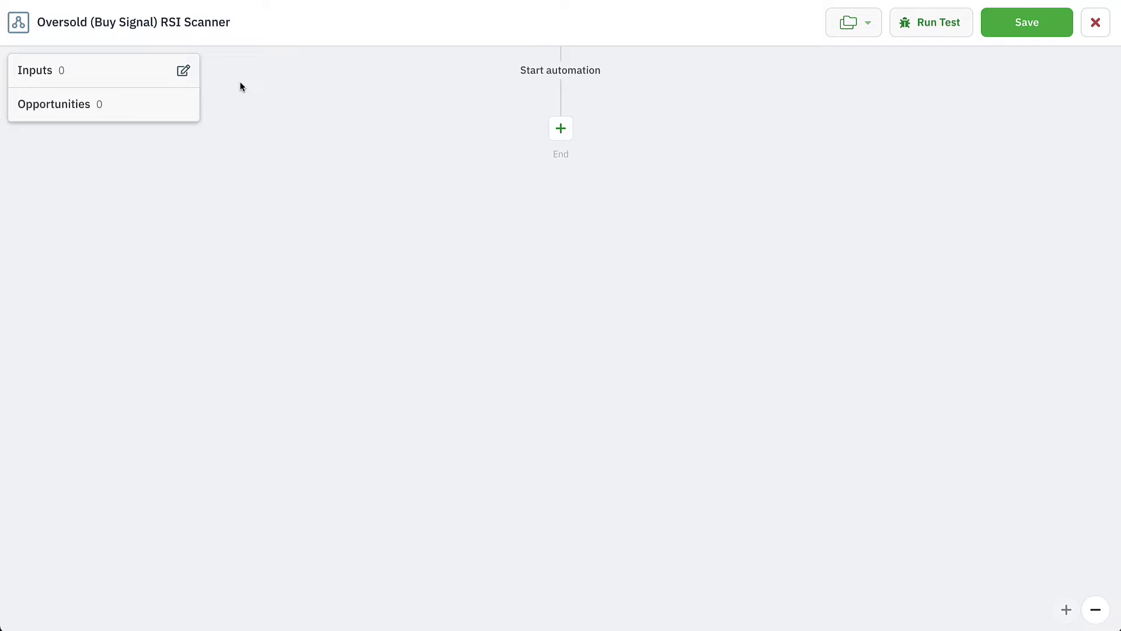
Add the automation to the My Automations library folder and move it to the owner's Scanners folder
{"action": "left_click", "coordinate": [866, 24]}
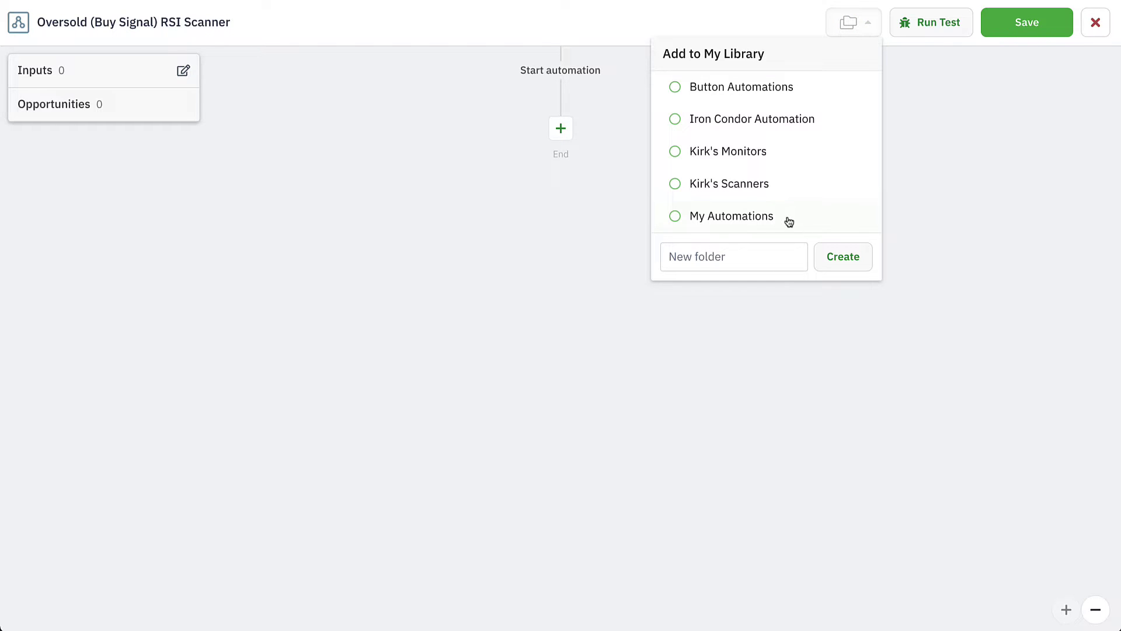
{"action": "left_click", "coordinate": [777, 220]}
{"action": "left_click", "coordinate": [869, 26]}
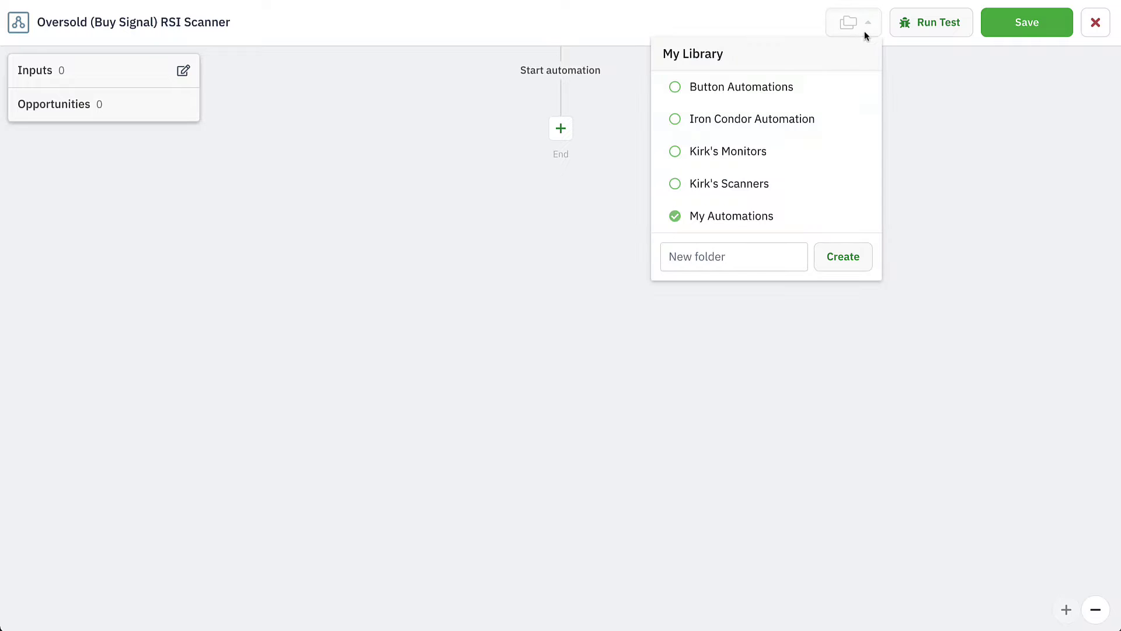
{"action": "left_click", "coordinate": [776, 186]}
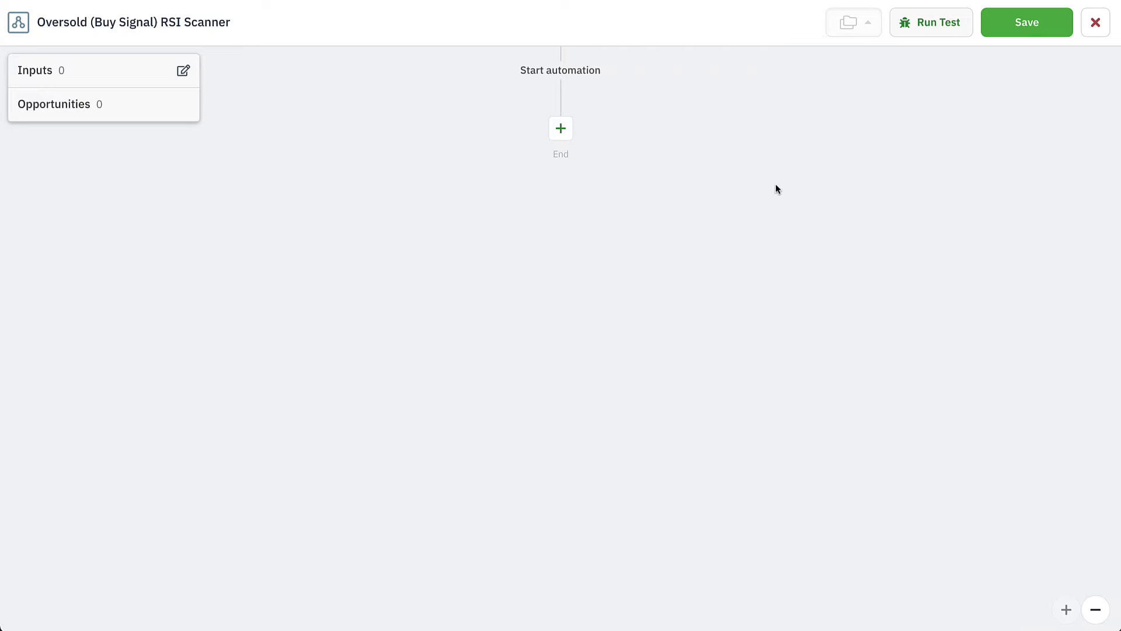
{"action": "left_click", "coordinate": [862, 30]}
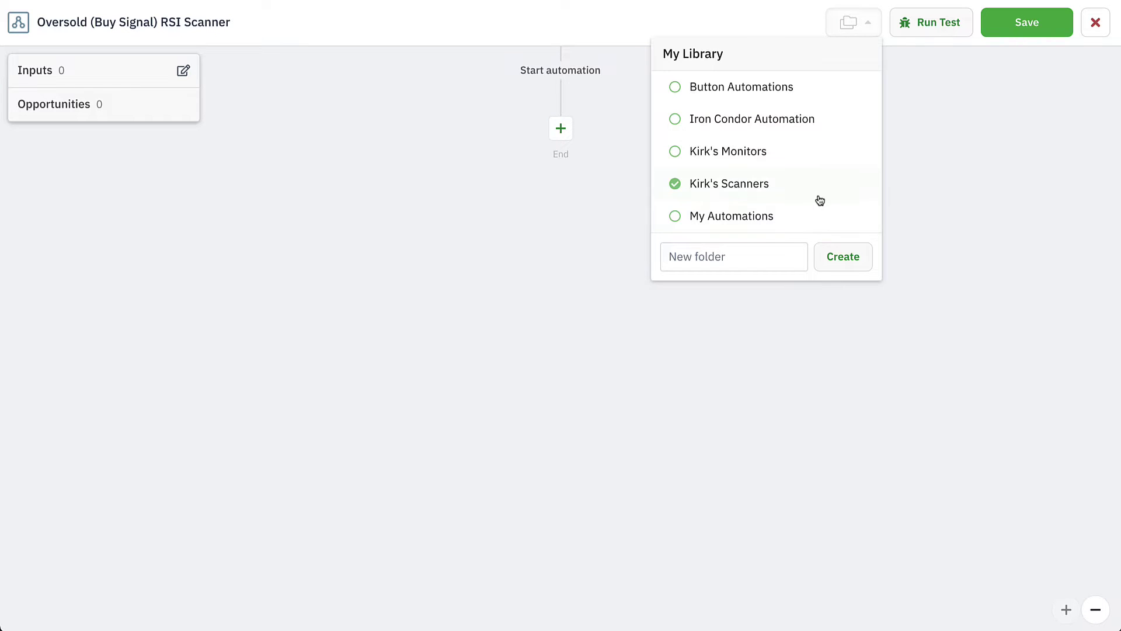
{"action": "left_click", "coordinate": [940, 179]}
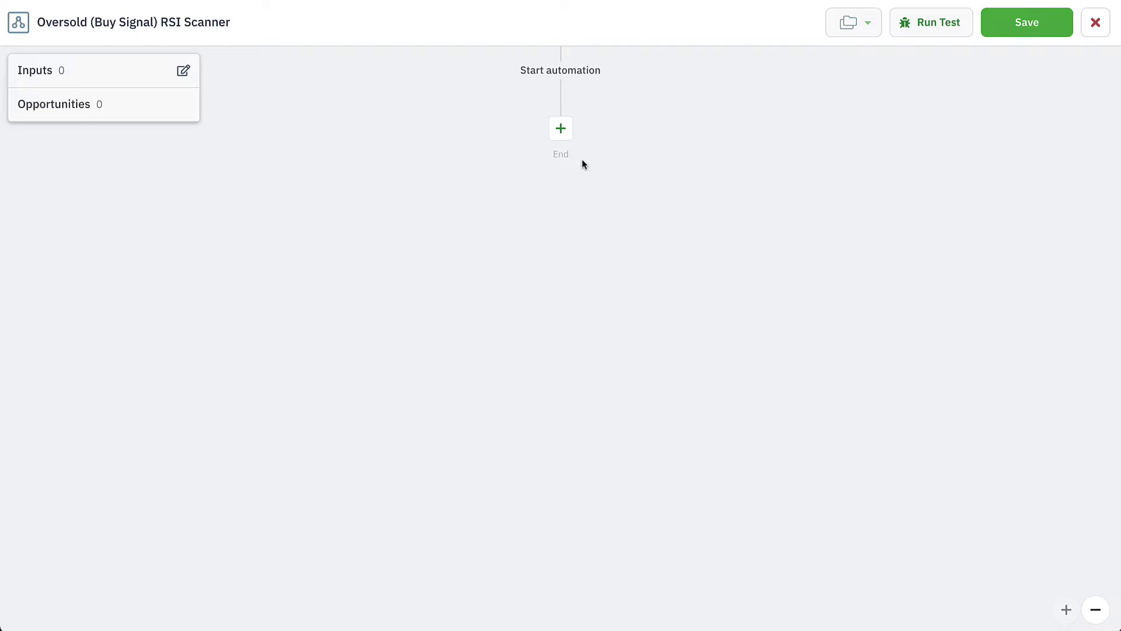
Open the step choices below the automation's start, mark the five action types and two loops in ink, and clear the markings
{"action": "left_click", "coordinate": [561, 135]}
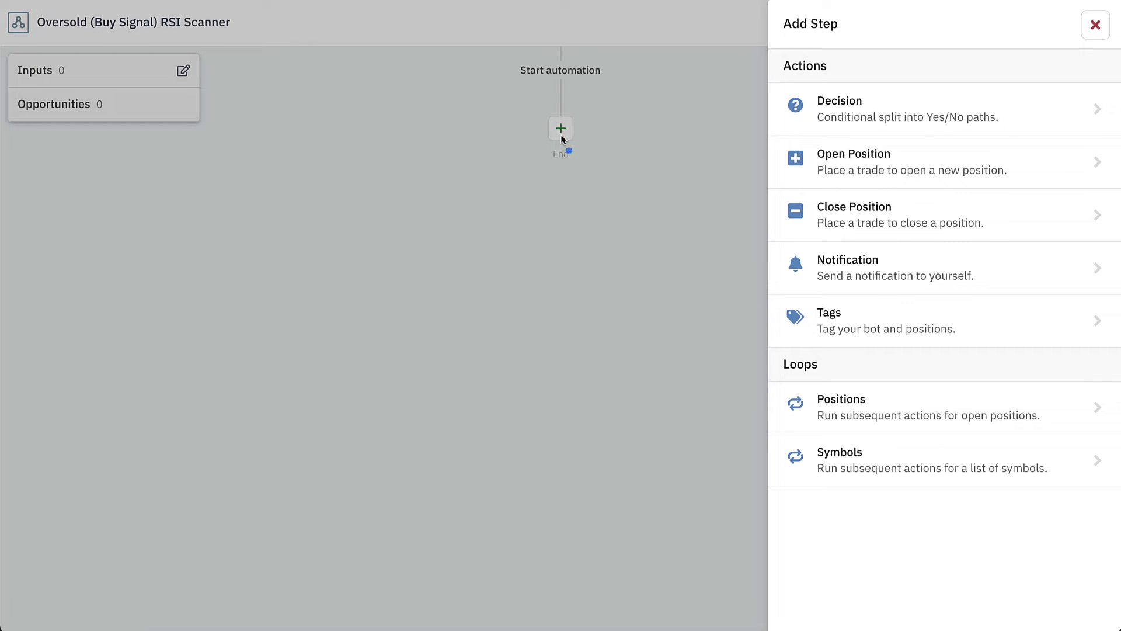
{"action": "mouse_move", "coordinate": [800, 52]}
{"action": "left_mouse_down"}
{"action": "mouse_move", "coordinate": [761, 50]}
{"action": "mouse_move", "coordinate": [746, 395]}
{"action": "mouse_move", "coordinate": [768, 506]}
{"action": "left_mouse_up"}
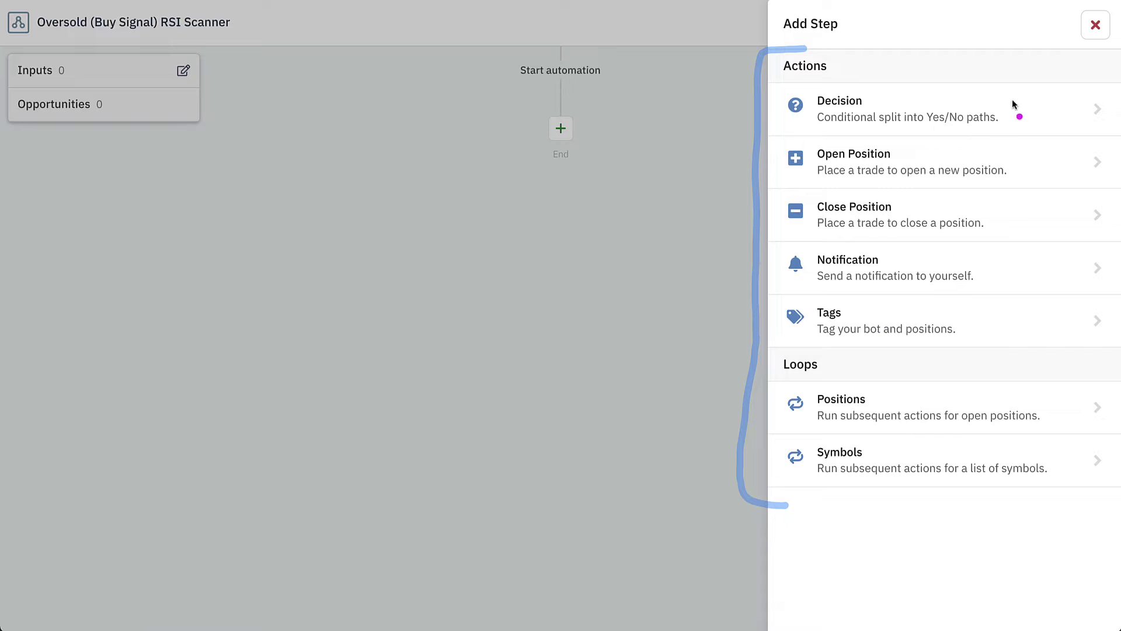
{"action": "mouse_move", "coordinate": [1011, 101]}
{"action": "left_mouse_down"}
{"action": "mouse_move", "coordinate": [1019, 116]}
{"action": "mouse_move", "coordinate": [1054, 74]}
{"action": "left_mouse_up"}
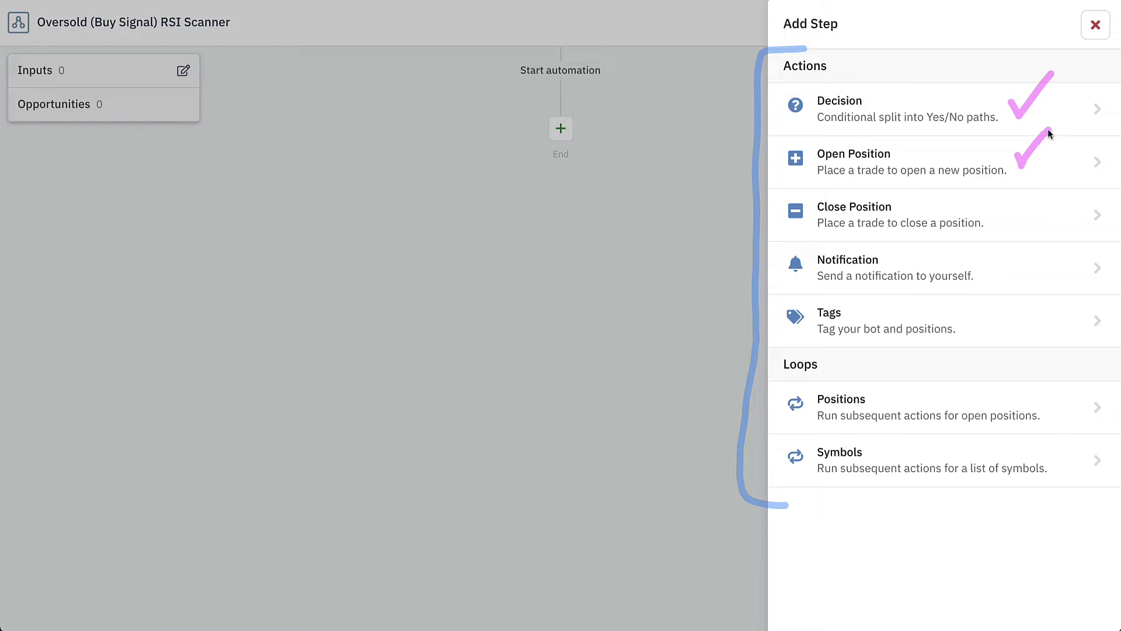
{"action": "left_click_drag", "start_coordinate": [1011, 210], "coordinate": [1054, 188]}
{"action": "left_click_drag", "start_coordinate": [1001, 268], "coordinate": [1050, 236]}
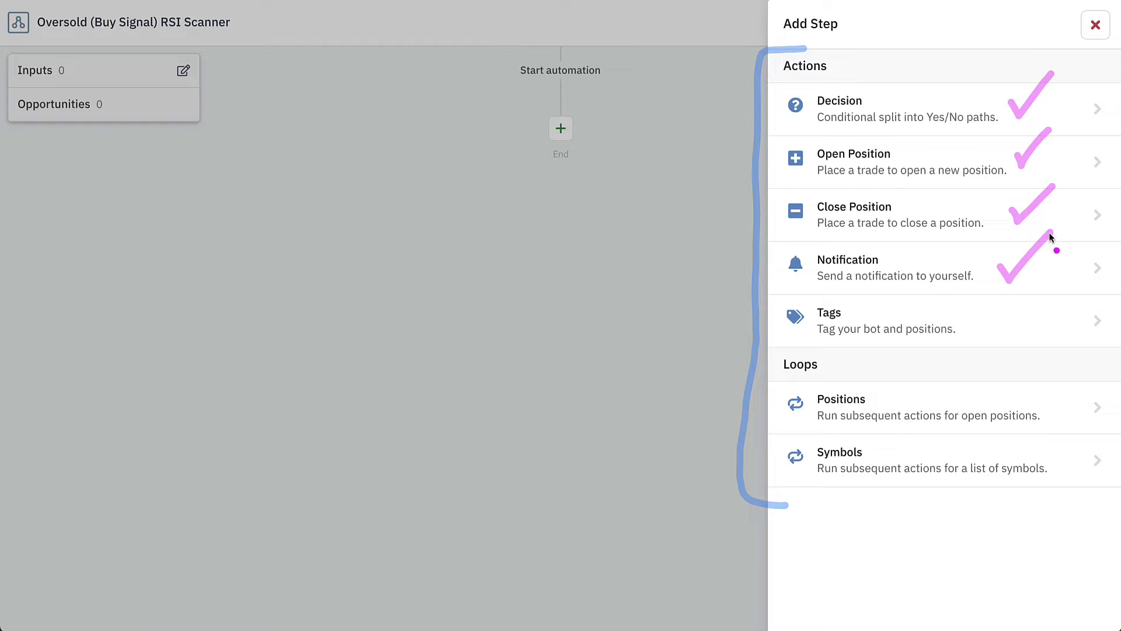
{"action": "left_click_drag", "start_coordinate": [1003, 314], "coordinate": [1028, 306]}
{"action": "left_click_drag", "start_coordinate": [1062, 411], "coordinate": [1046, 459]}
{"action": "left_click", "coordinate": [1002, 396]}
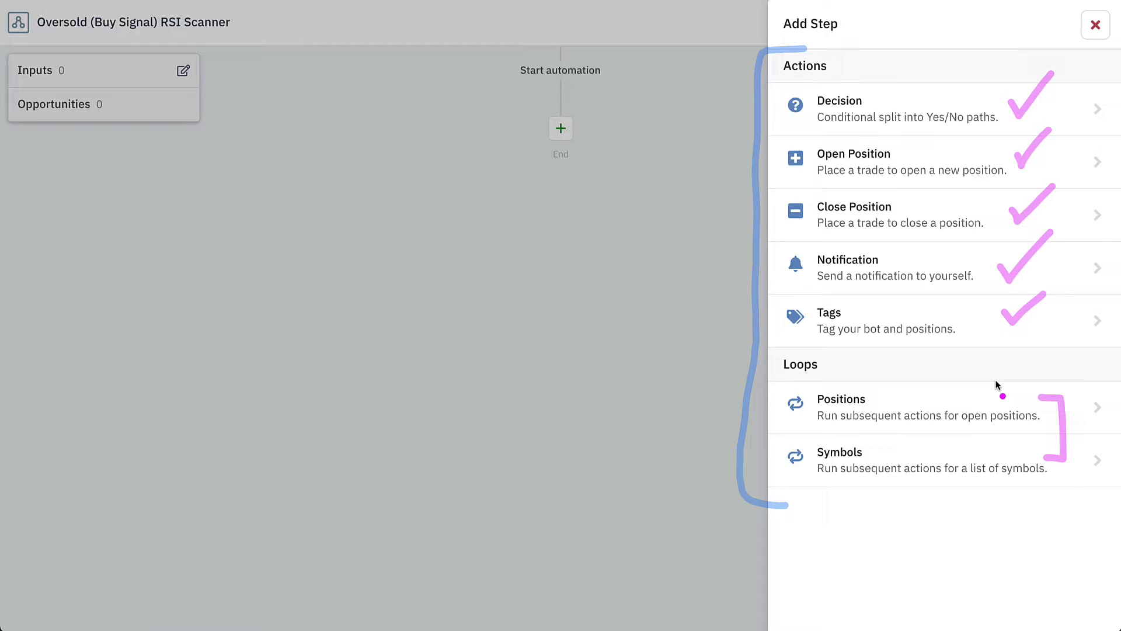
{"action": "key", "text": "Escape"}
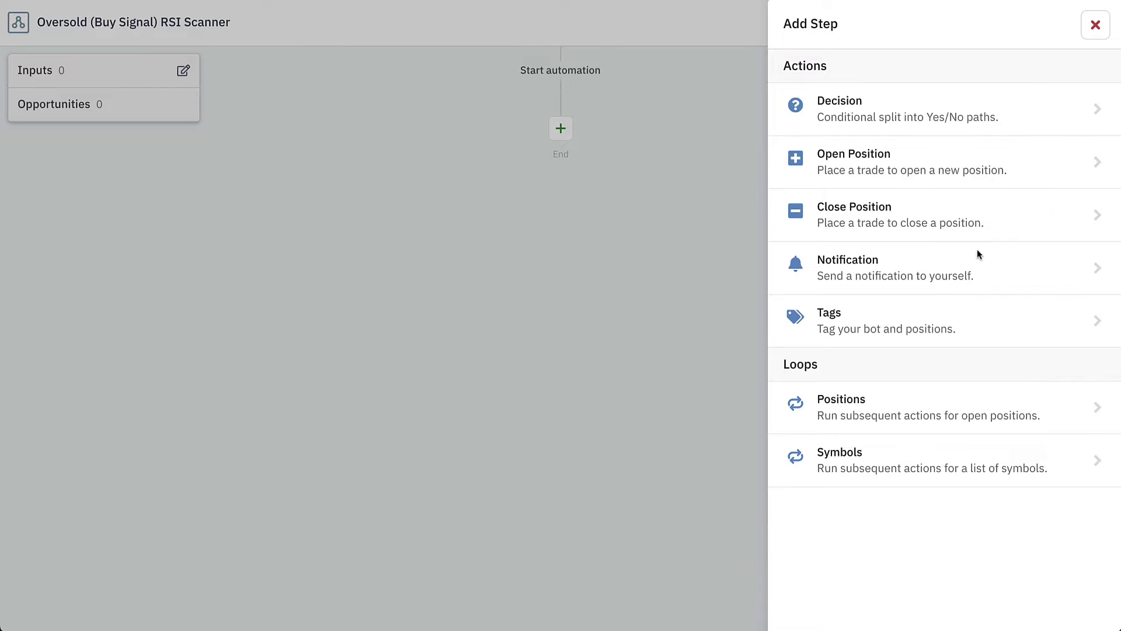
Add a Decision step, start its "Yes" path condition and skim the available condition types
{"action": "left_click", "coordinate": [1032, 113]}
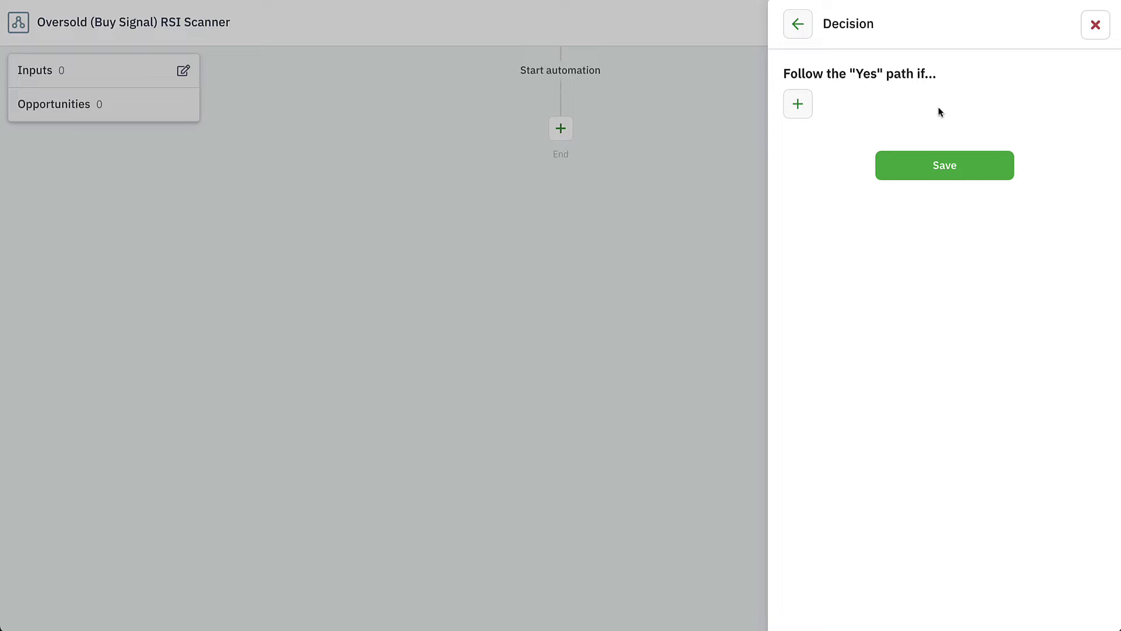
{"action": "left_click", "coordinate": [809, 111]}
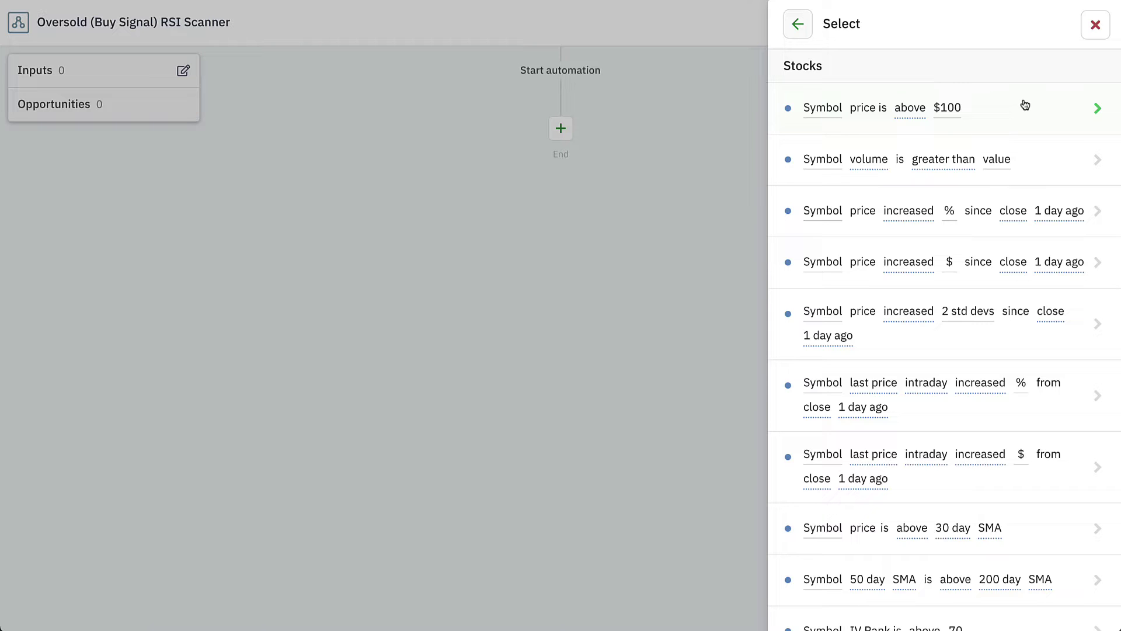
{"action": "scroll", "coordinate": [1028, 105], "scroll_direction": "down", "scroll_amount": 3}
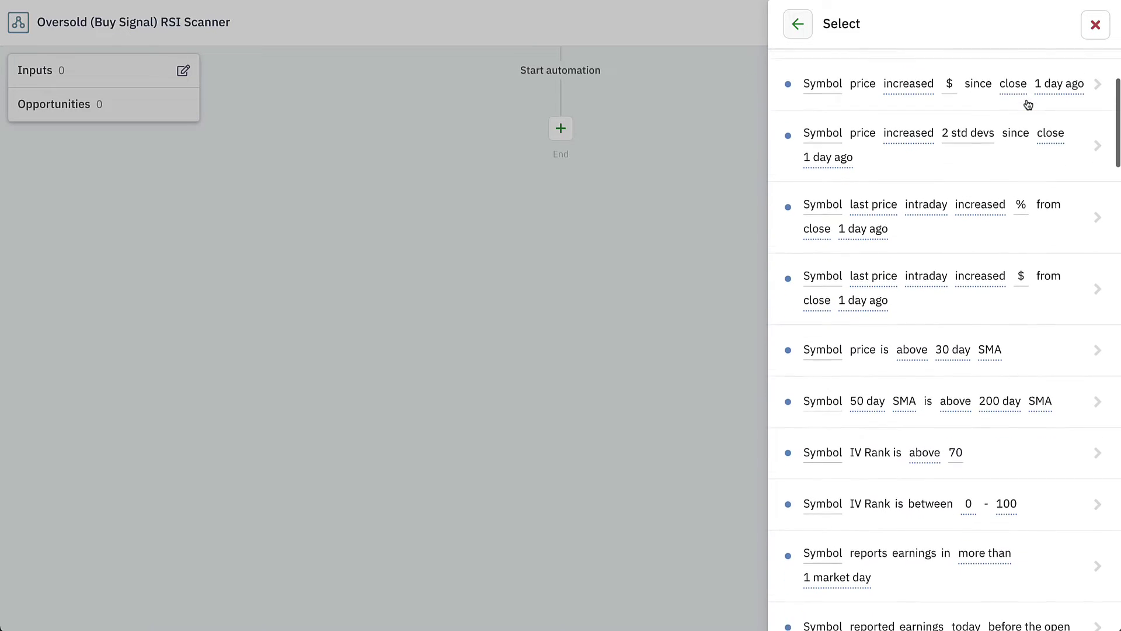
{"action": "scroll", "coordinate": [1028, 142], "scroll_direction": "down", "scroll_amount": 10}
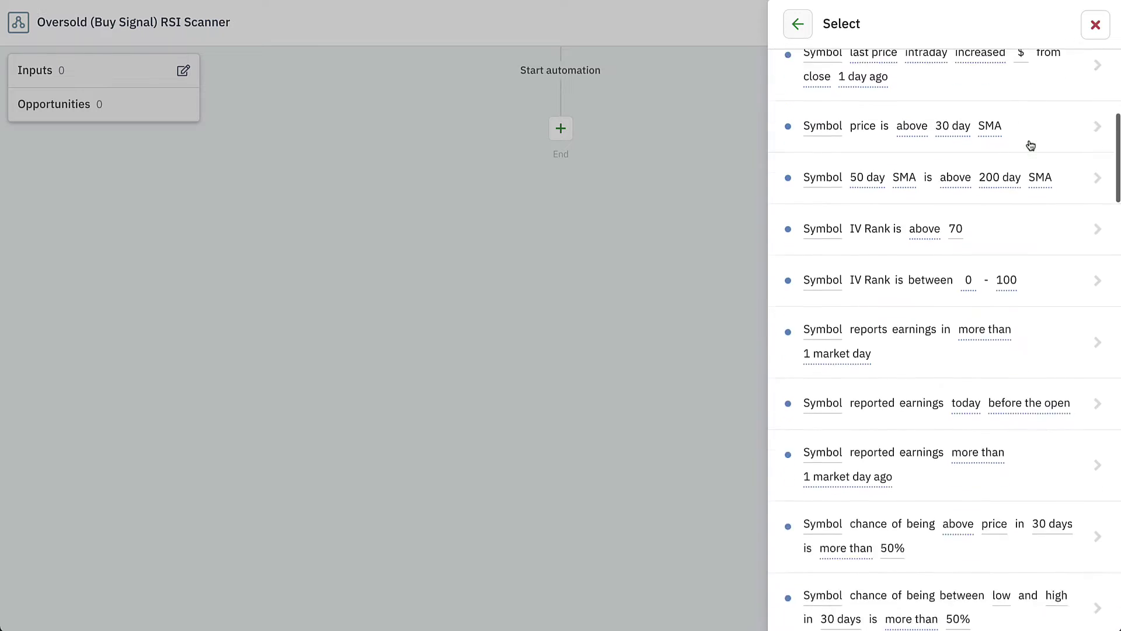
{"action": "scroll", "coordinate": [1031, 145], "scroll_direction": "down", "scroll_amount": 18}
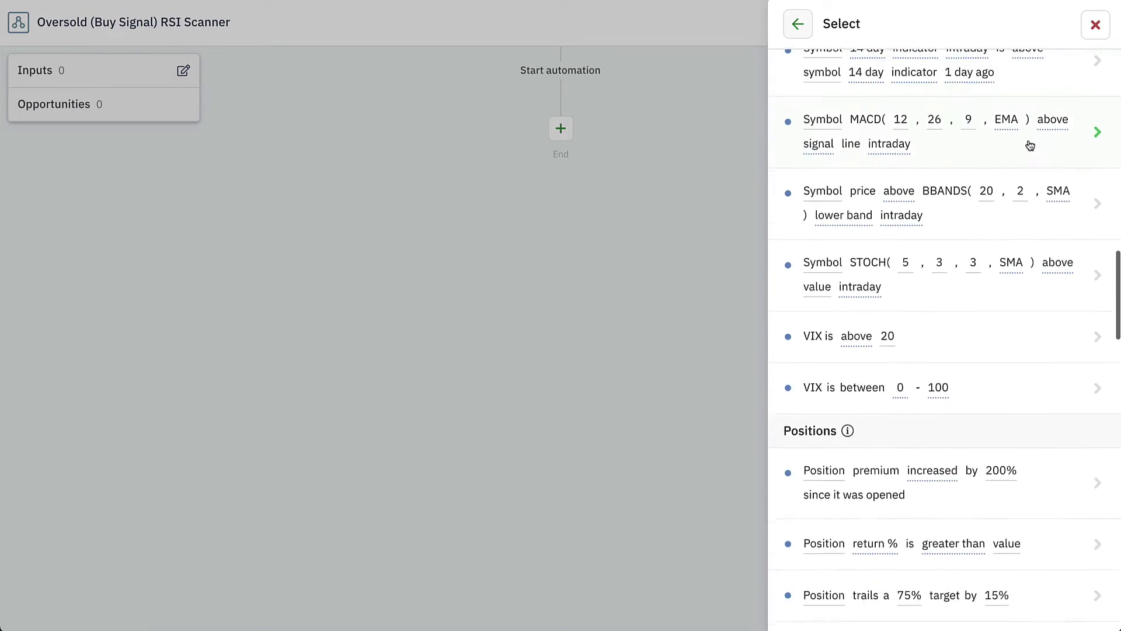
{"action": "scroll", "coordinate": [1030, 145], "scroll_direction": "down", "scroll_amount": 19}
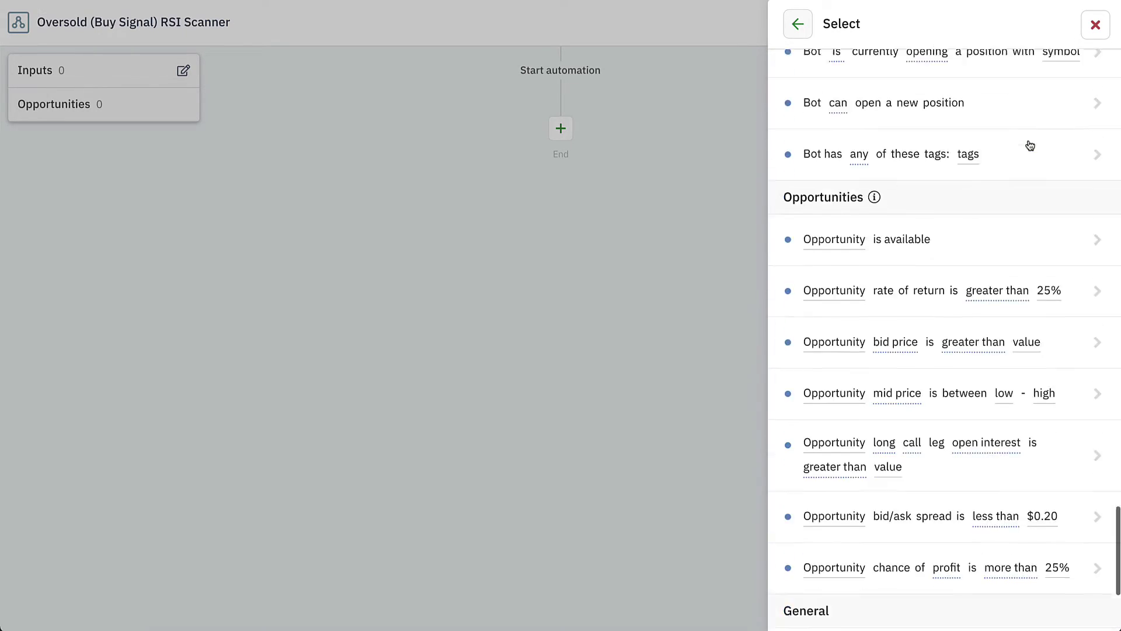
{"action": "scroll", "coordinate": [1030, 145], "scroll_direction": "up", "scroll_amount": 18}
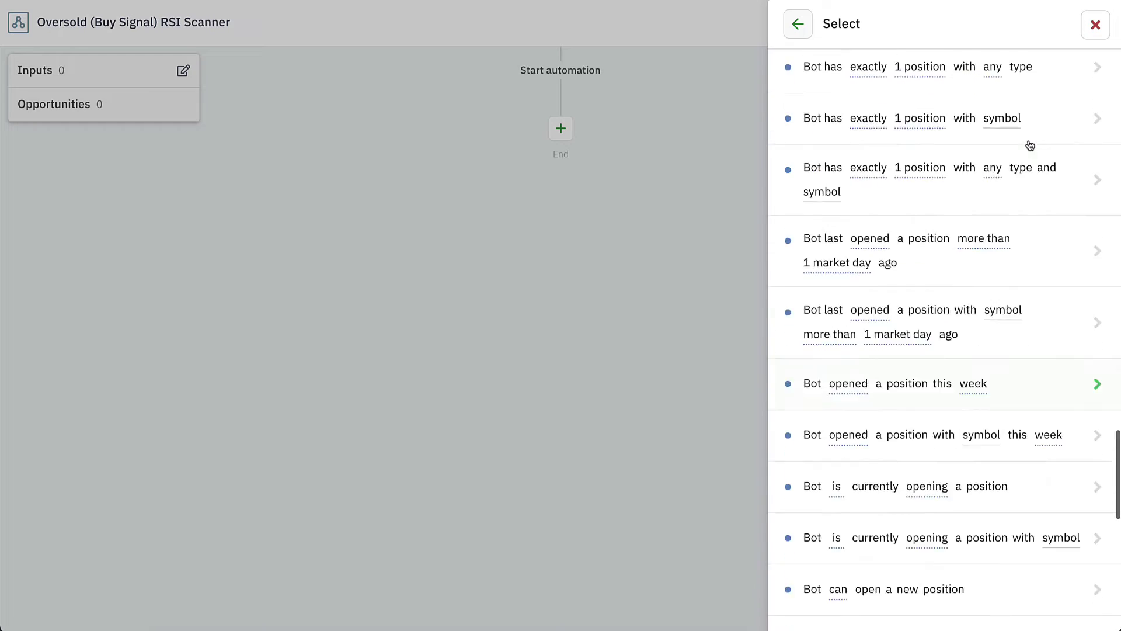
{"action": "scroll", "coordinate": [1031, 145], "scroll_direction": "up", "scroll_amount": 20}
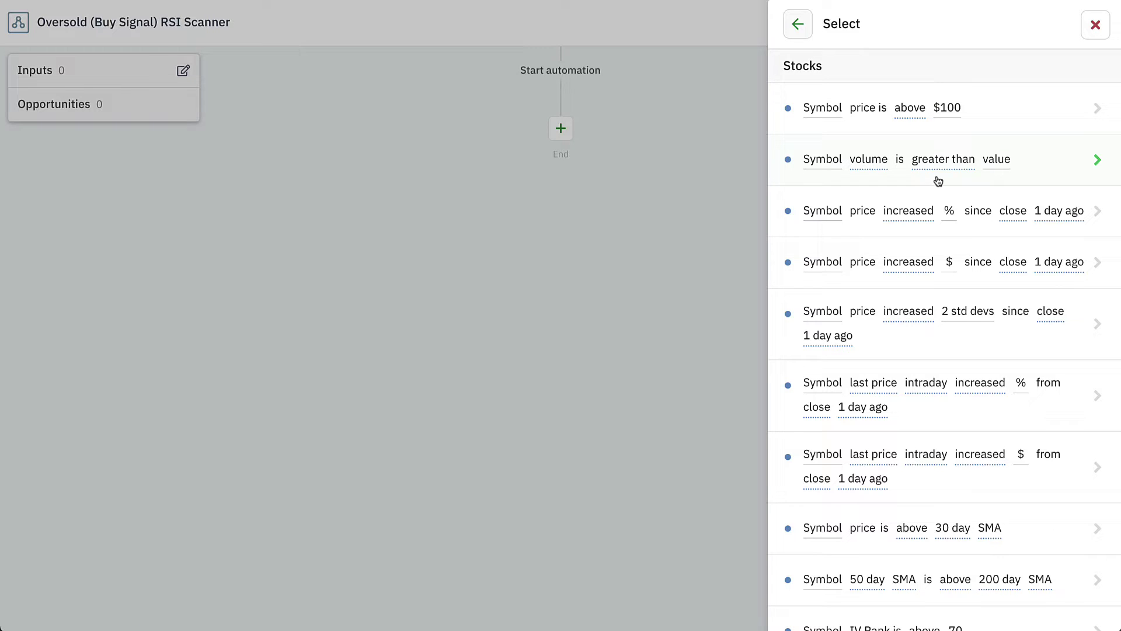
Examine the decision conditions by category, covering Stocks, Indicators, Positions, Bot, Opportunities and General
{"action": "scroll", "coordinate": [1023, 110], "scroll_direction": "down", "scroll_amount": 6}
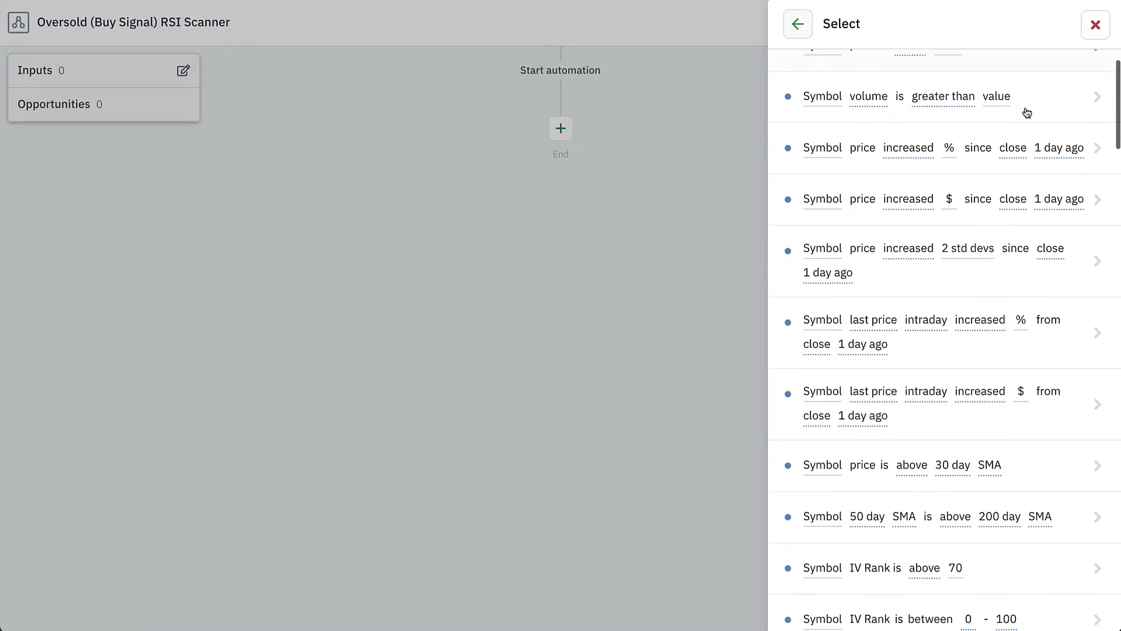
{"action": "scroll", "coordinate": [1027, 112], "scroll_direction": "down", "scroll_amount": 10}
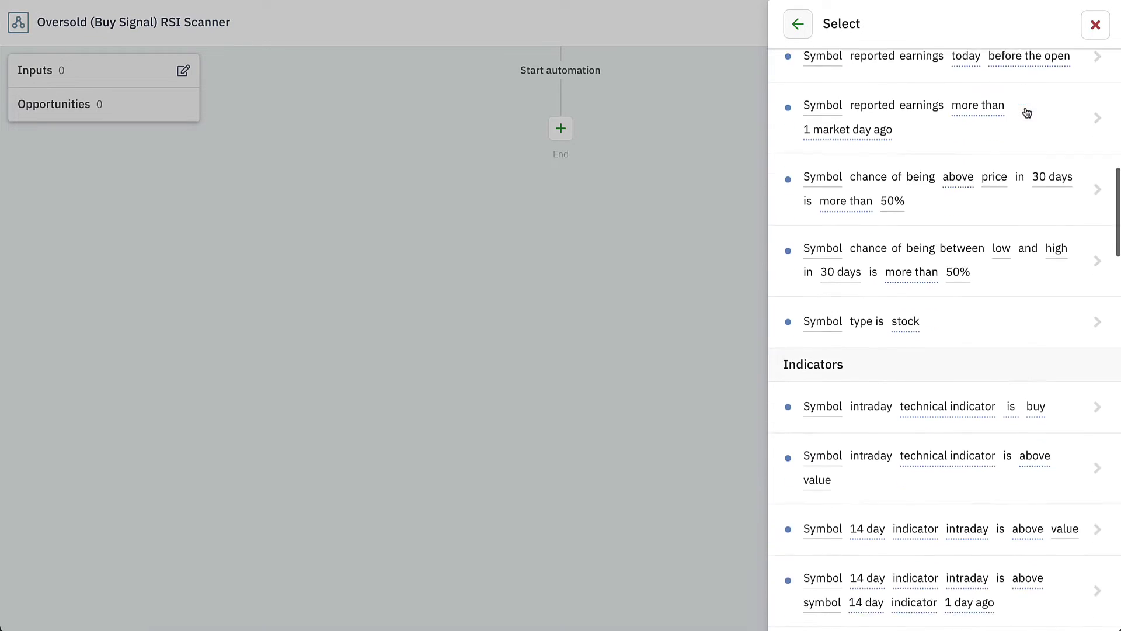
{"action": "scroll", "coordinate": [1027, 113], "scroll_direction": "down", "scroll_amount": 8}
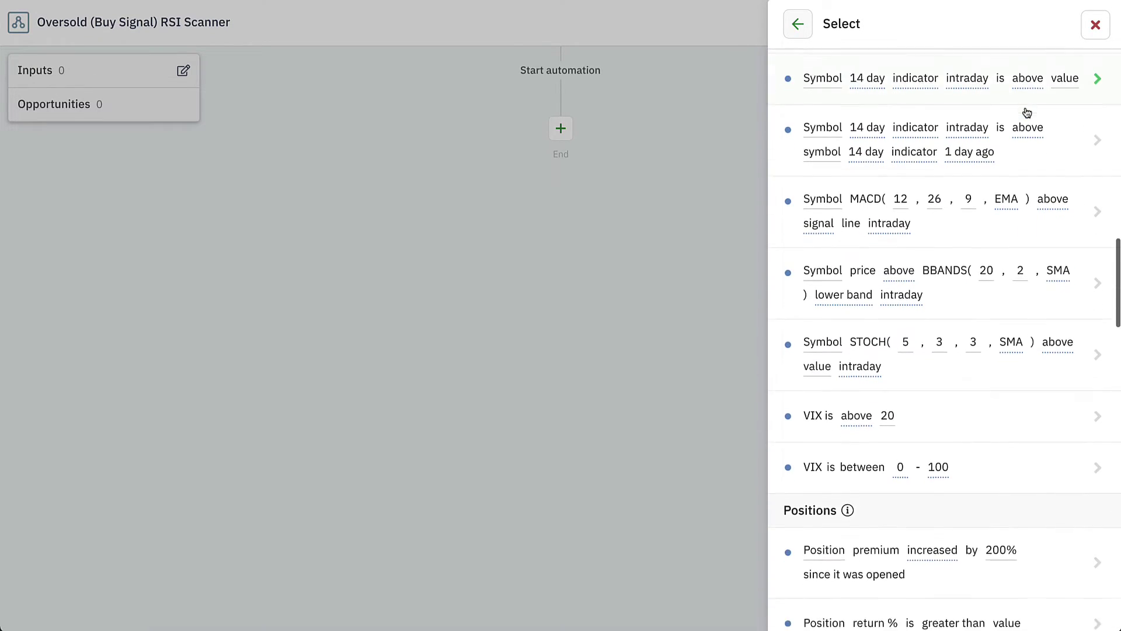
{"action": "scroll", "coordinate": [1027, 112], "scroll_direction": "up", "scroll_amount": 7}
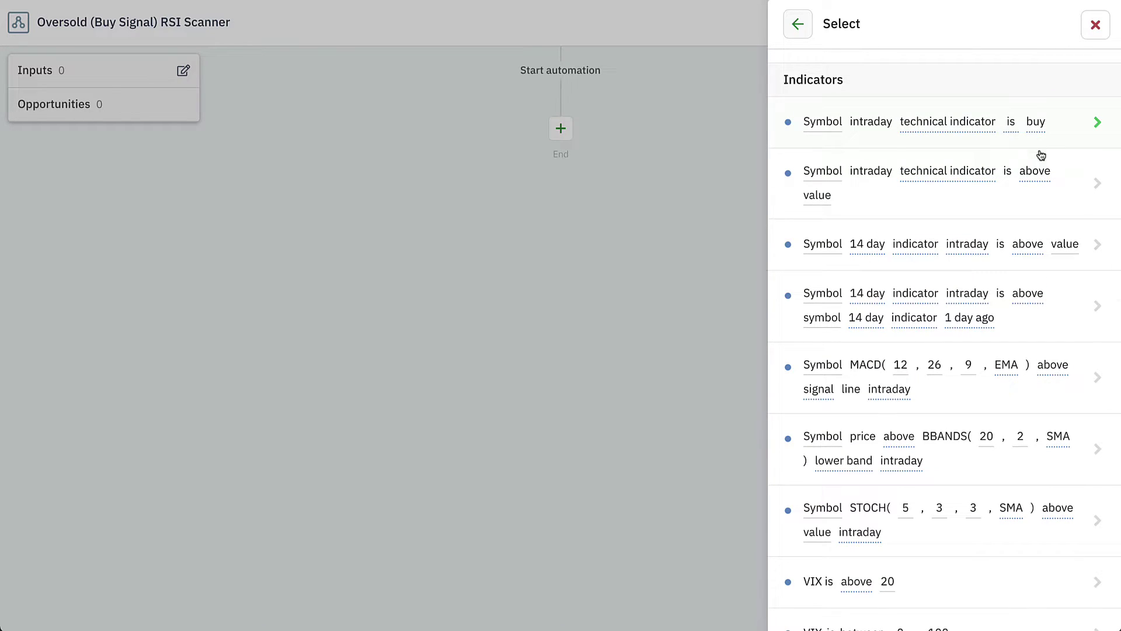
{"action": "scroll", "coordinate": [1050, 203], "scroll_direction": "down", "scroll_amount": 2}
{"action": "scroll", "coordinate": [1050, 203], "scroll_direction": "down", "scroll_amount": 8}
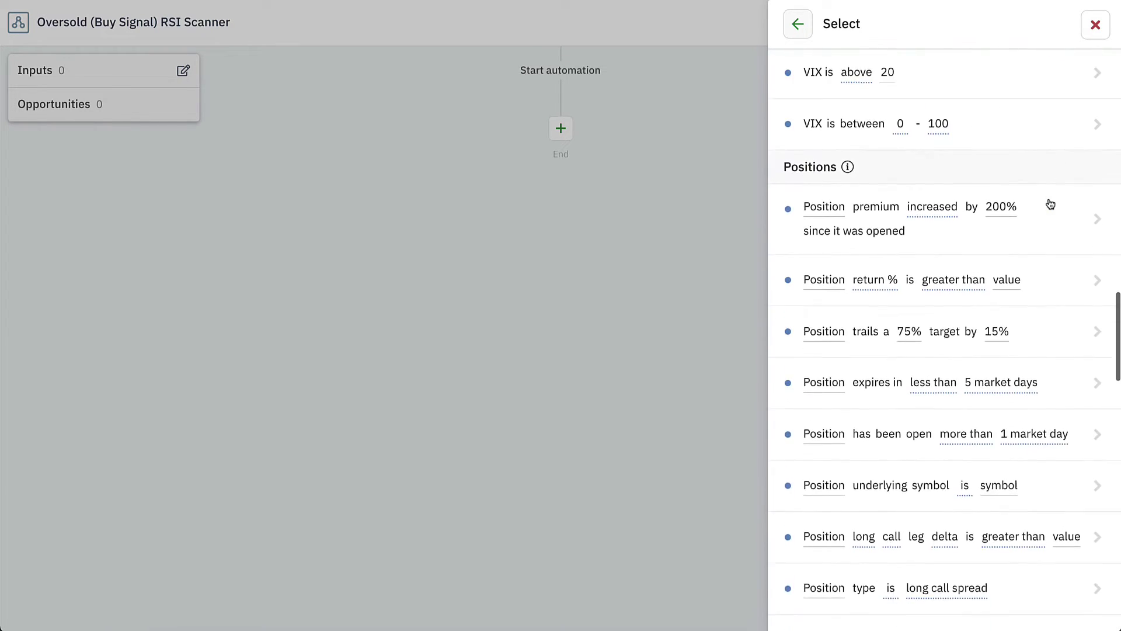
{"action": "scroll", "coordinate": [1050, 204], "scroll_direction": "down", "scroll_amount": 15}
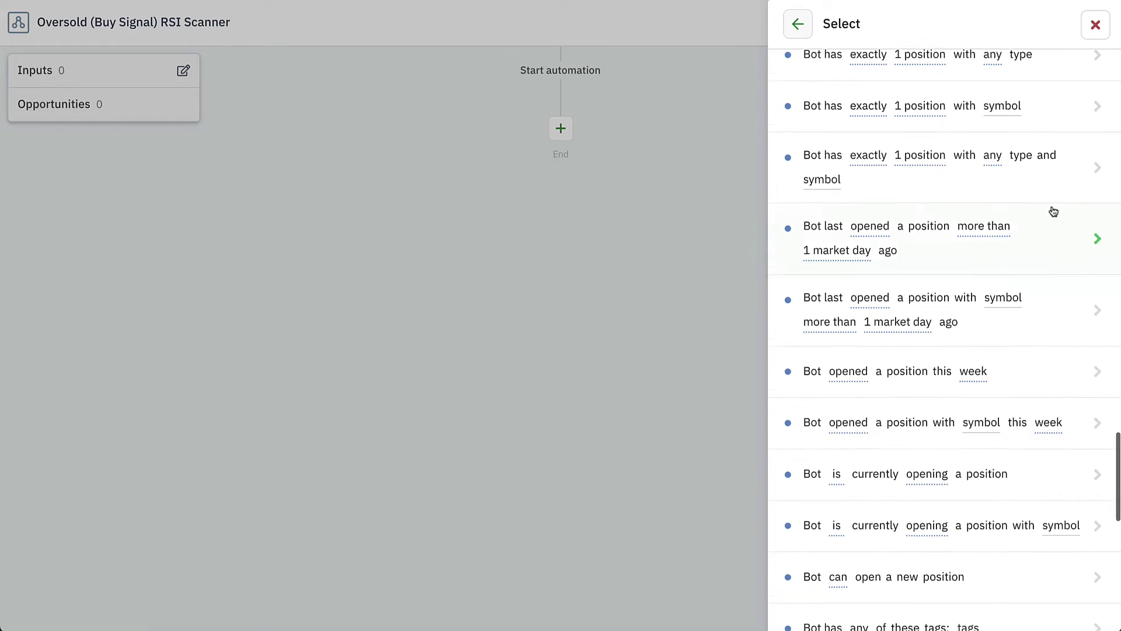
{"action": "scroll", "coordinate": [1053, 211], "scroll_direction": "down", "scroll_amount": 12}
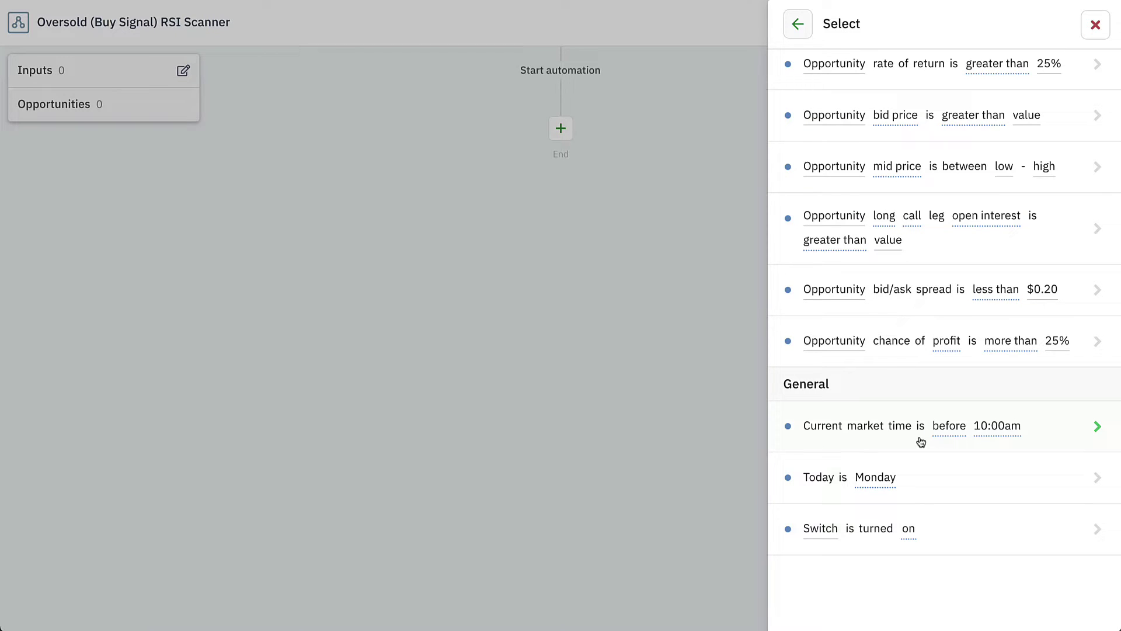
{"action": "scroll", "coordinate": [921, 442], "scroll_direction": "up", "scroll_amount": 14}
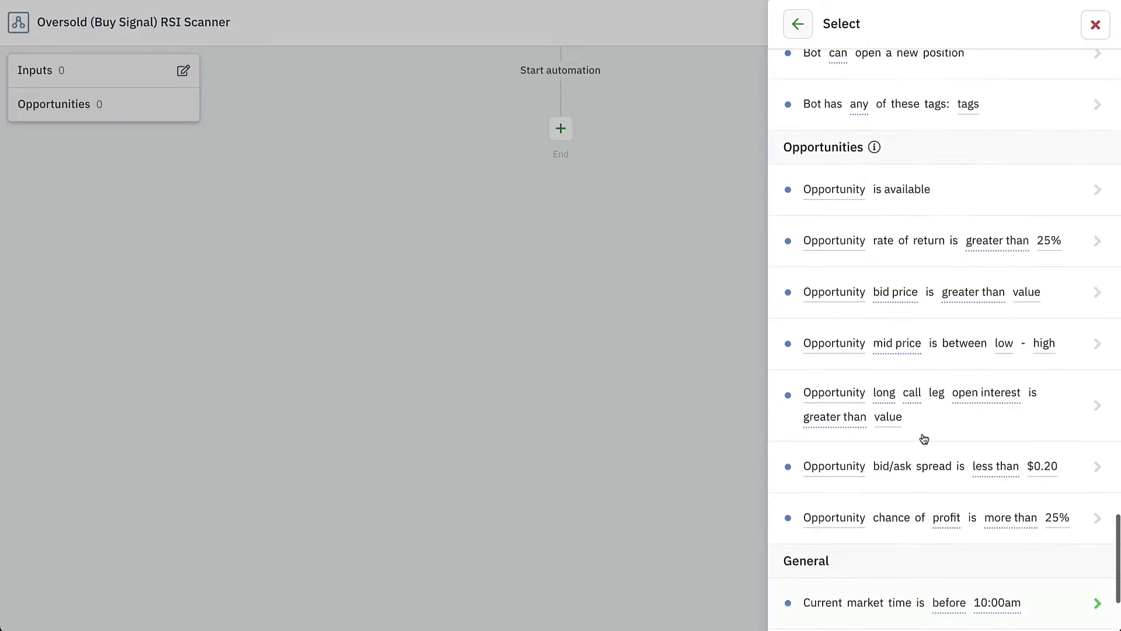
{"action": "scroll", "coordinate": [923, 438], "scroll_direction": "up", "scroll_amount": 15}
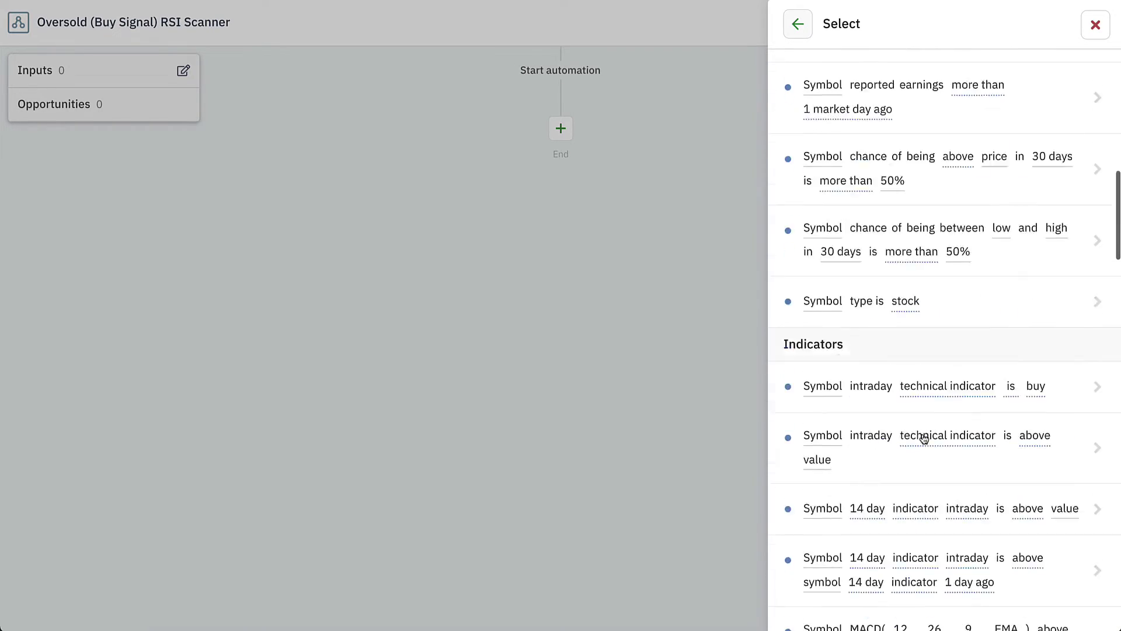
{"action": "scroll", "coordinate": [924, 439], "scroll_direction": "up", "scroll_amount": 3}
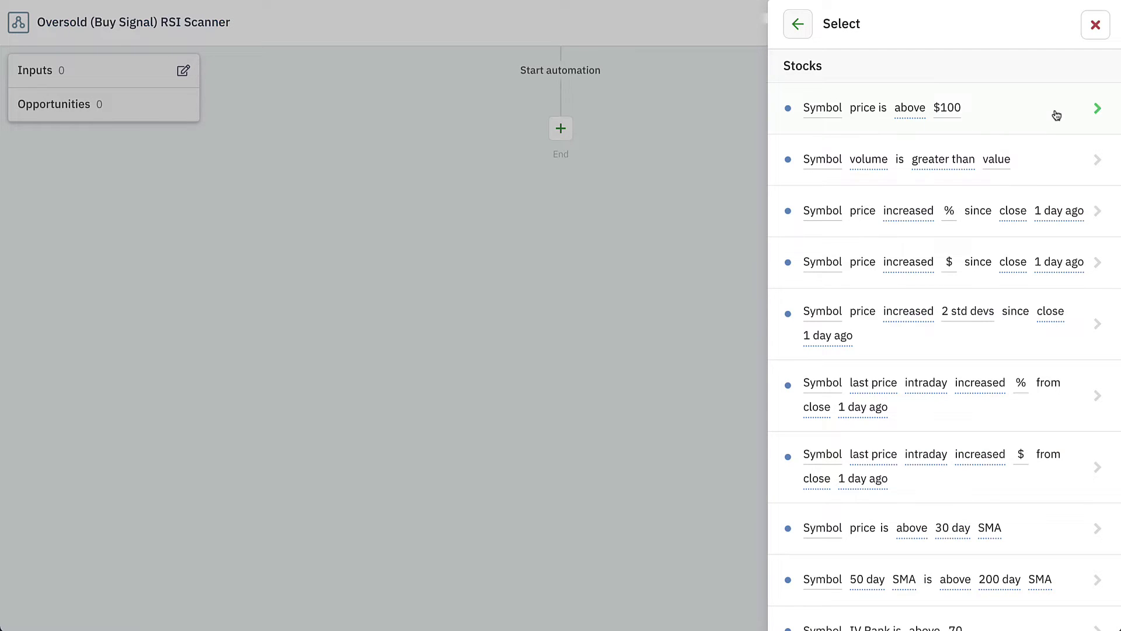
Examine the technical indicator, buy signal and day-length choices offered in the Indicators conditions
{"action": "scroll", "coordinate": [1055, 115], "scroll_direction": "down", "scroll_amount": 6}
{"action": "scroll", "coordinate": [1055, 115], "scroll_direction": "down", "scroll_amount": 12}
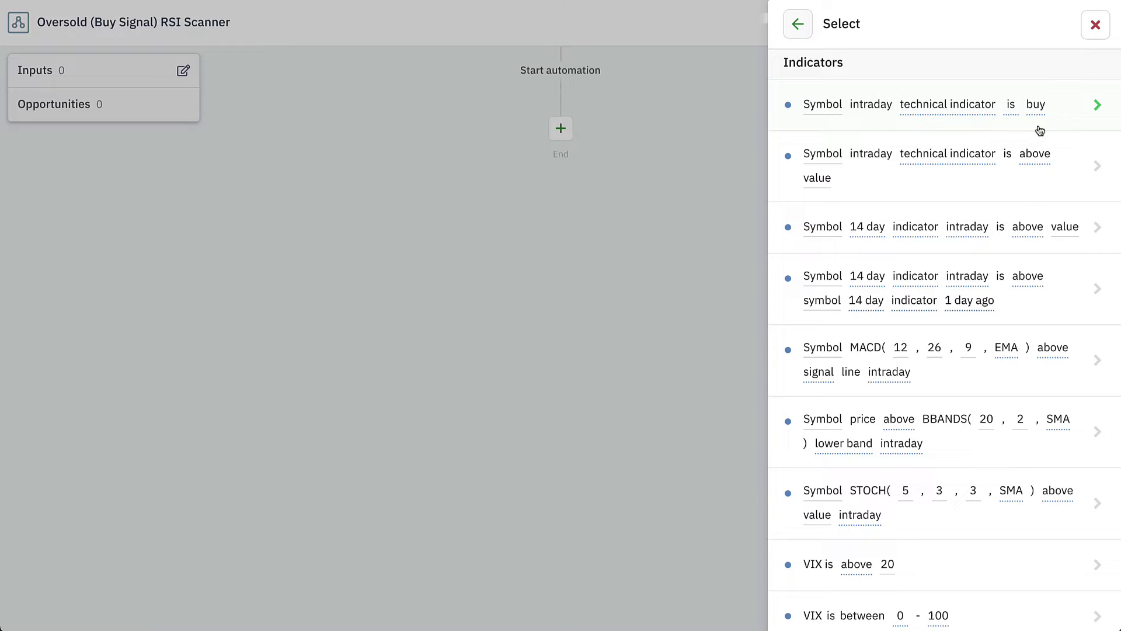
{"action": "left_click", "coordinate": [967, 112]}
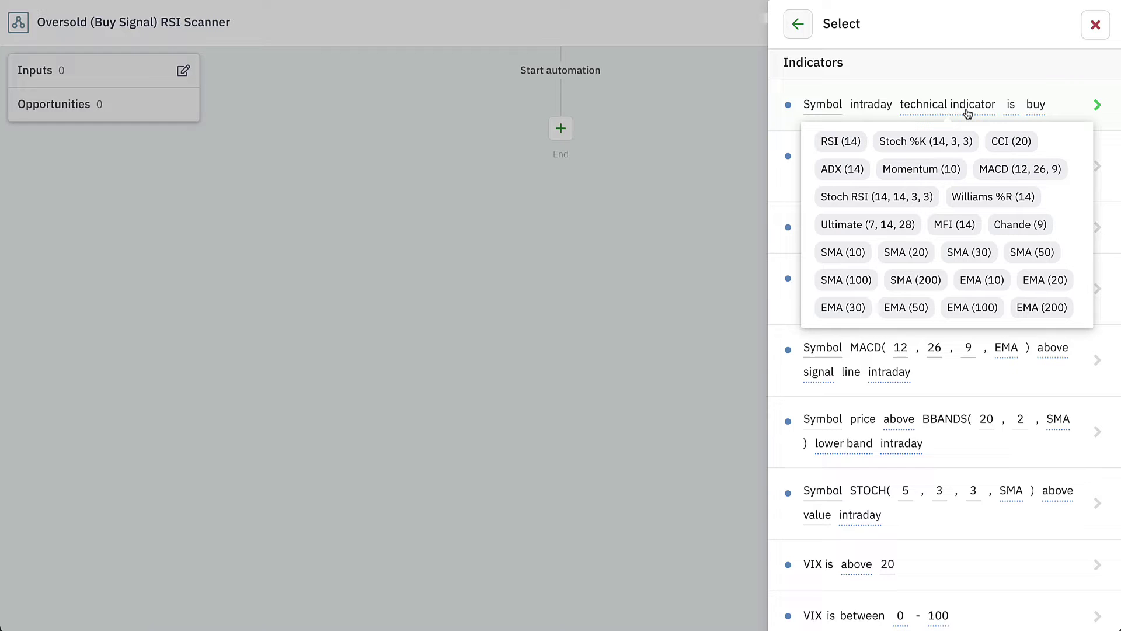
{"action": "left_click", "coordinate": [1036, 108]}
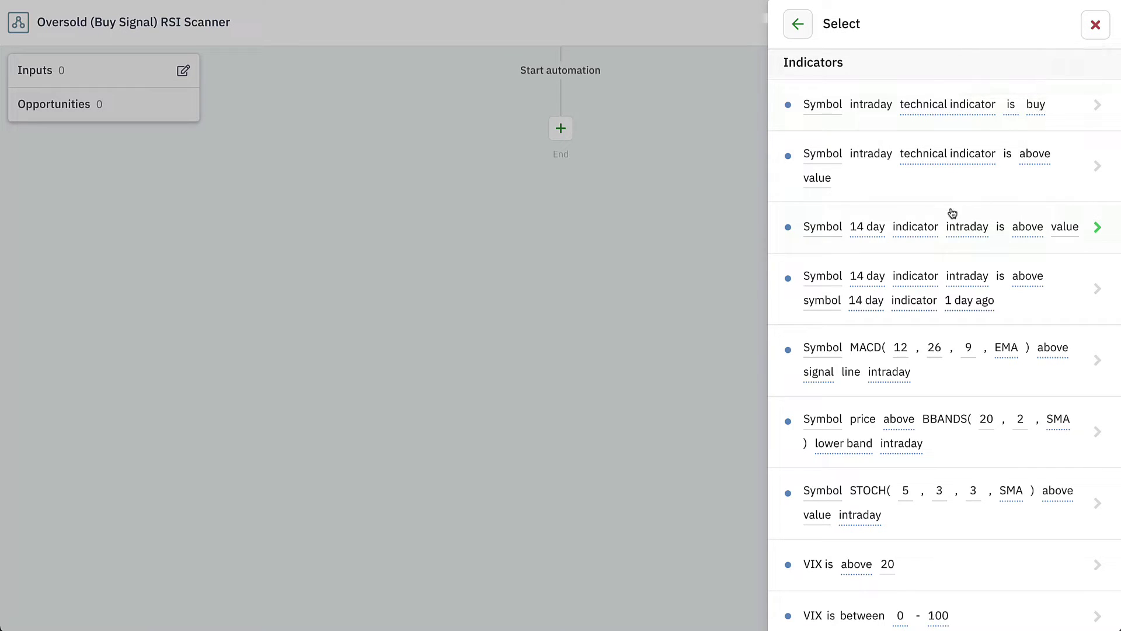
{"action": "left_click", "coordinate": [869, 230]}
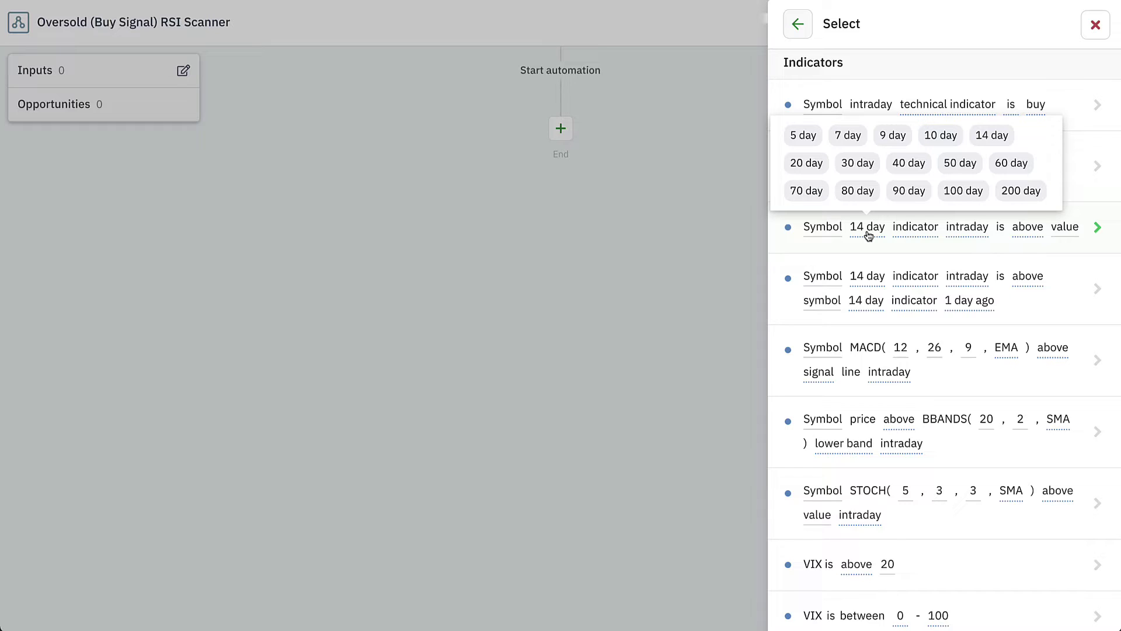
{"action": "left_click", "coordinate": [916, 232]}
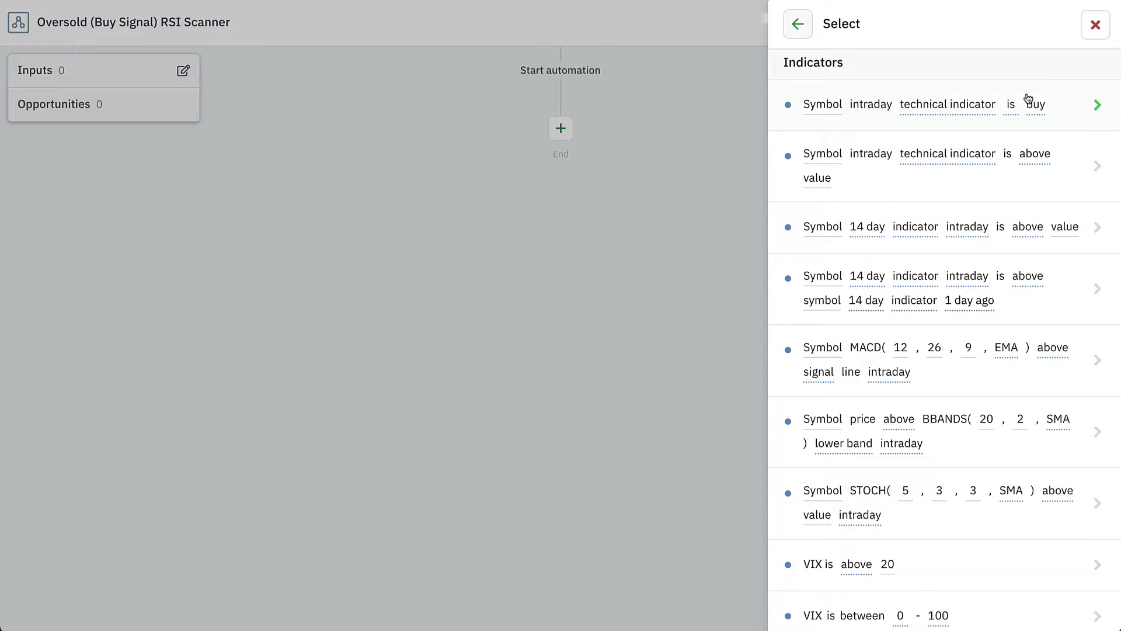
Choose the condition comparing a symbol's intraday technical indicator with a value, and set its symbol to GLD
{"action": "left_click", "coordinate": [1064, 173]}
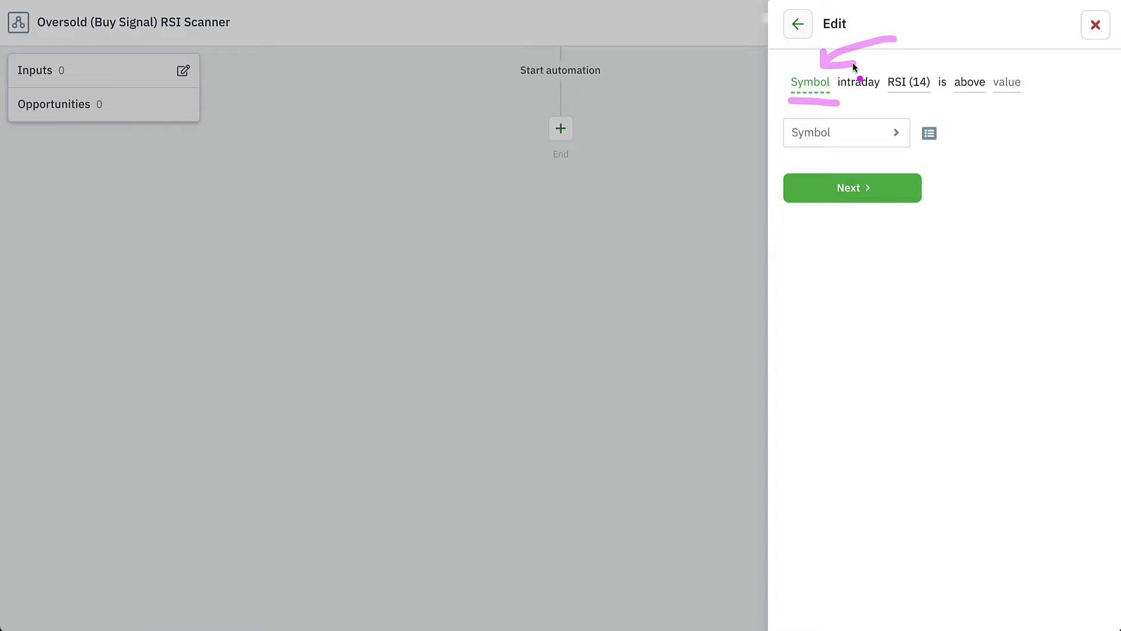
{"action": "left_click", "coordinate": [851, 136]}
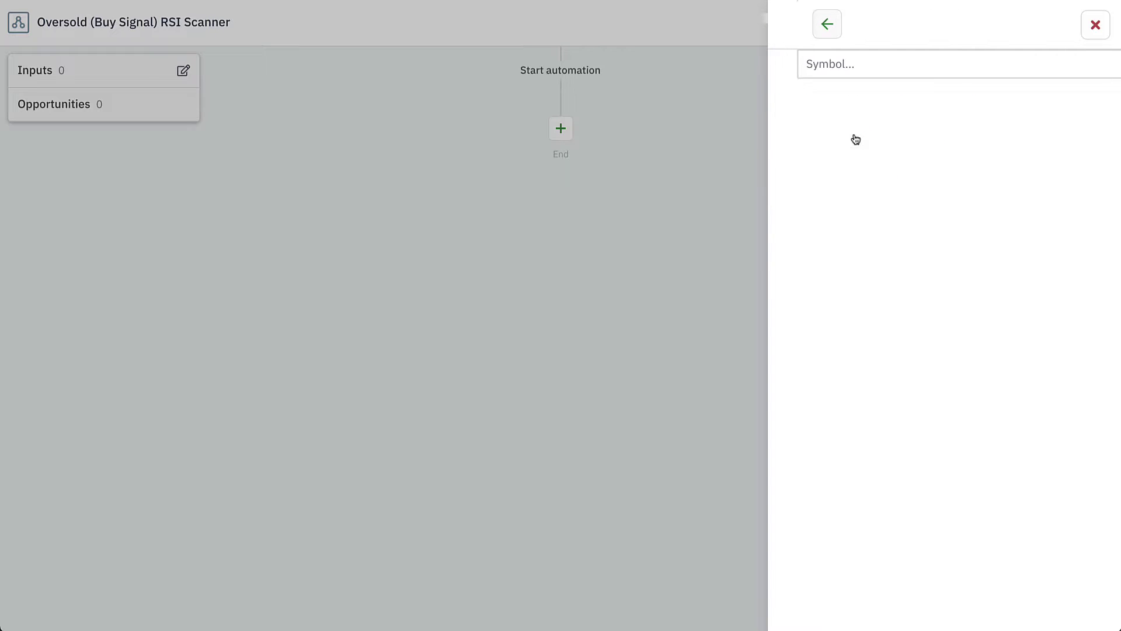
{"action": "left_click", "coordinate": [858, 270]}
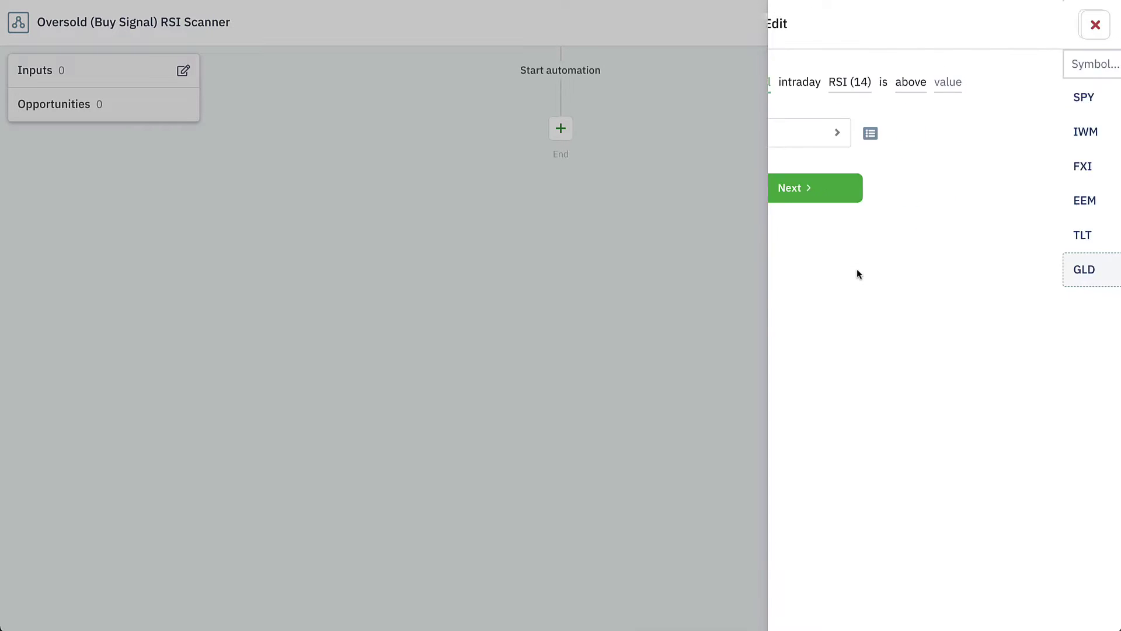
{"action": "left_click", "coordinate": [857, 195]}
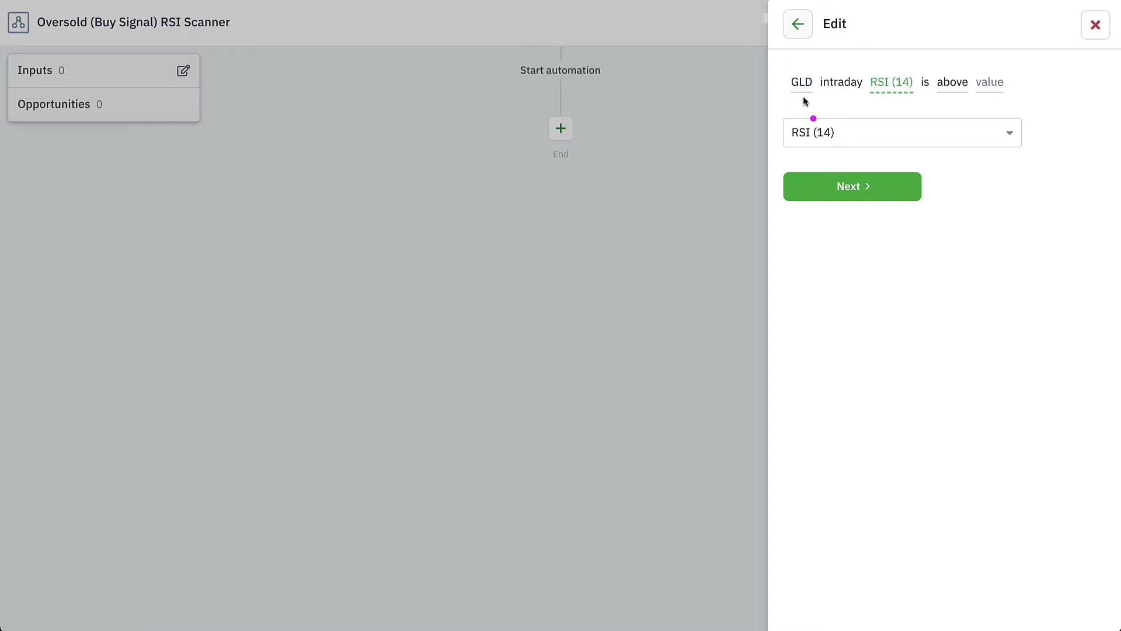
Circle "GLD intraday" in the condition in ink and clear the marking
{"action": "mouse_move", "coordinate": [788, 104]}
{"action": "left_mouse_down"}
{"action": "mouse_move", "coordinate": [833, 106]}
{"action": "mouse_move", "coordinate": [871, 75]}
{"action": "left_mouse_up"}
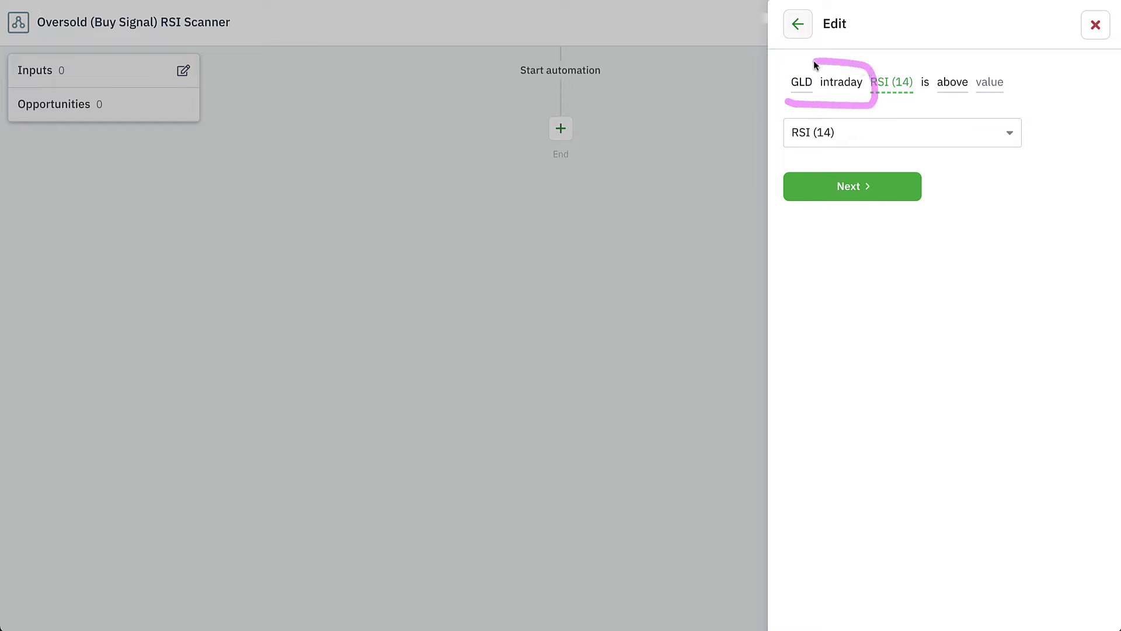
{"action": "left_click_drag", "start_coordinate": [777, 93], "coordinate": [788, 104]}
{"action": "key", "text": "Escape"}
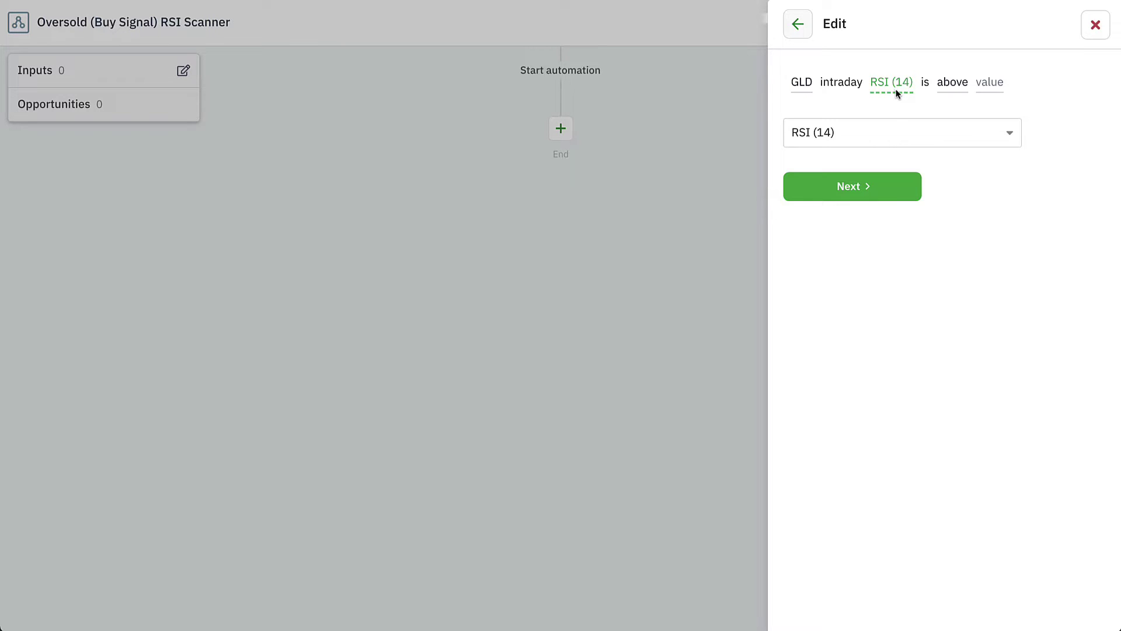
Set the GLD intraday RSI (14) condition to below 30
{"action": "left_click", "coordinate": [953, 86]}
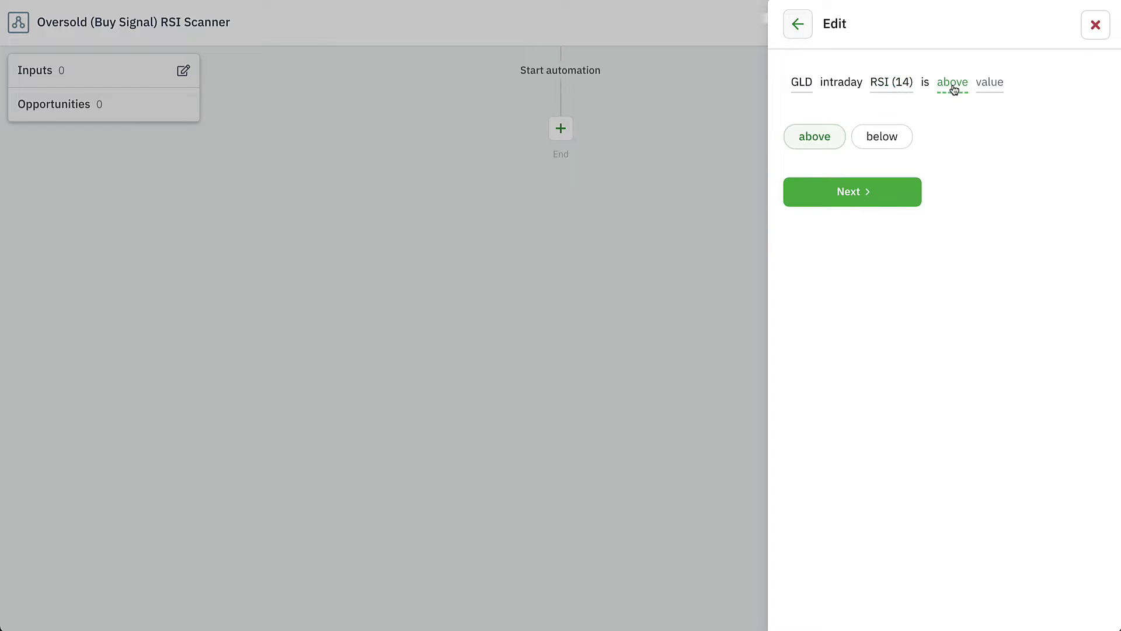
{"action": "left_click", "coordinate": [889, 136]}
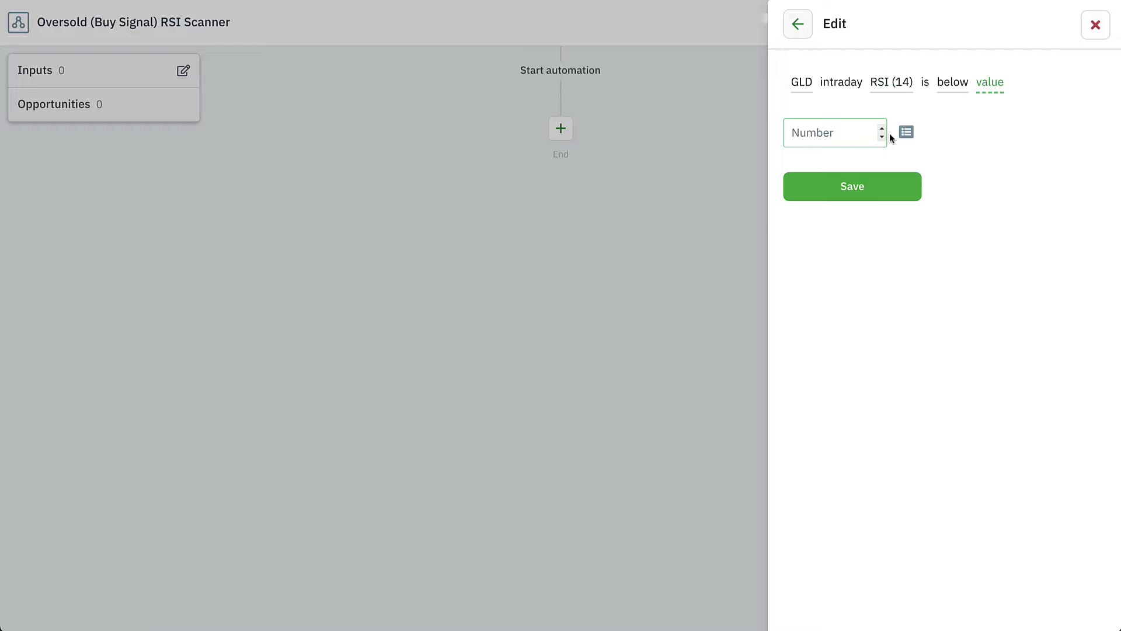
{"action": "type", "text": "30"}
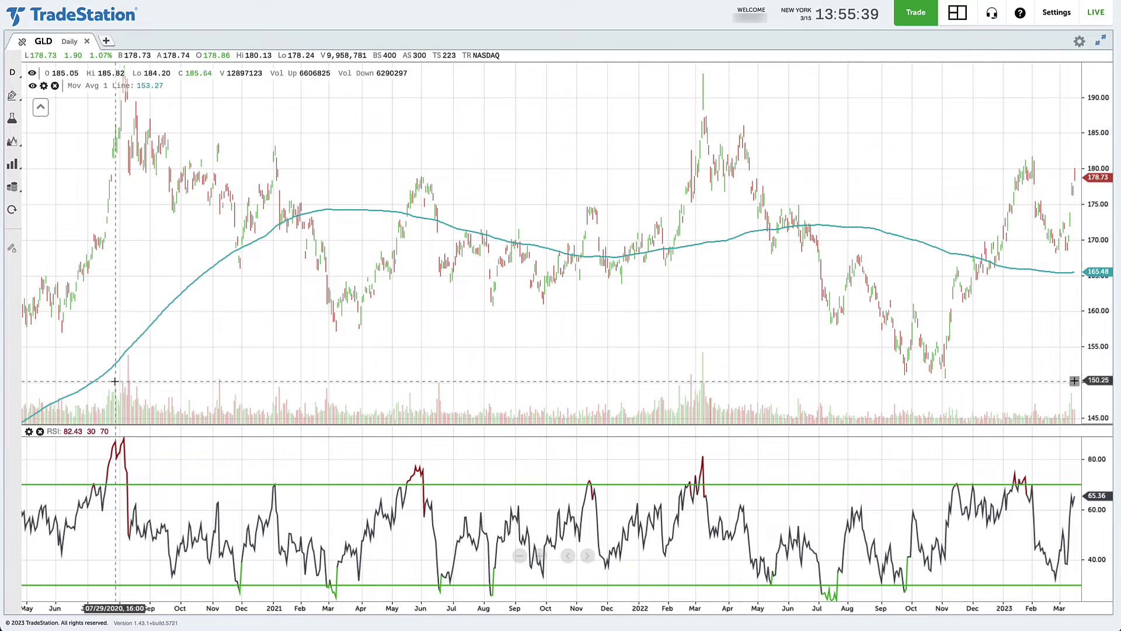
Switch to the TradeStation GLD chart, check the RSI settings, circle Length and OverSold in ink, and close the settings
{"action": "left_click", "coordinate": [29, 432]}
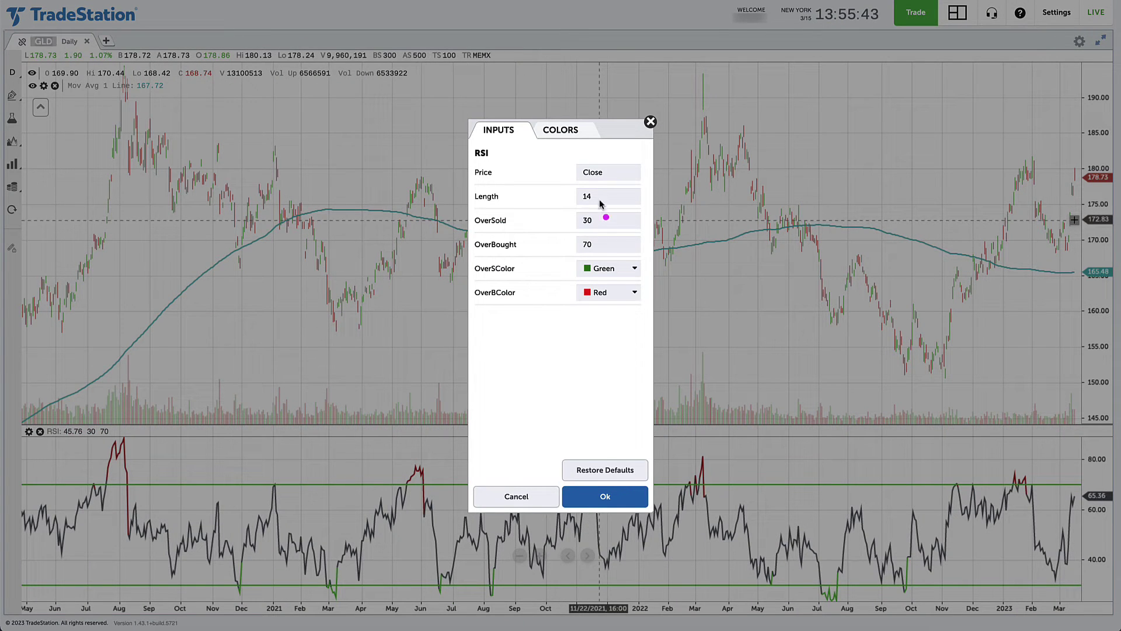
{"action": "mouse_move", "coordinate": [607, 183]}
{"action": "left_mouse_down"}
{"action": "mouse_move", "coordinate": [482, 185]}
{"action": "mouse_move", "coordinate": [471, 213]}
{"action": "mouse_move", "coordinate": [489, 236]}
{"action": "mouse_move", "coordinate": [634, 234]}
{"action": "mouse_move", "coordinate": [645, 200]}
{"action": "mouse_move", "coordinate": [590, 181]}
{"action": "left_mouse_up"}
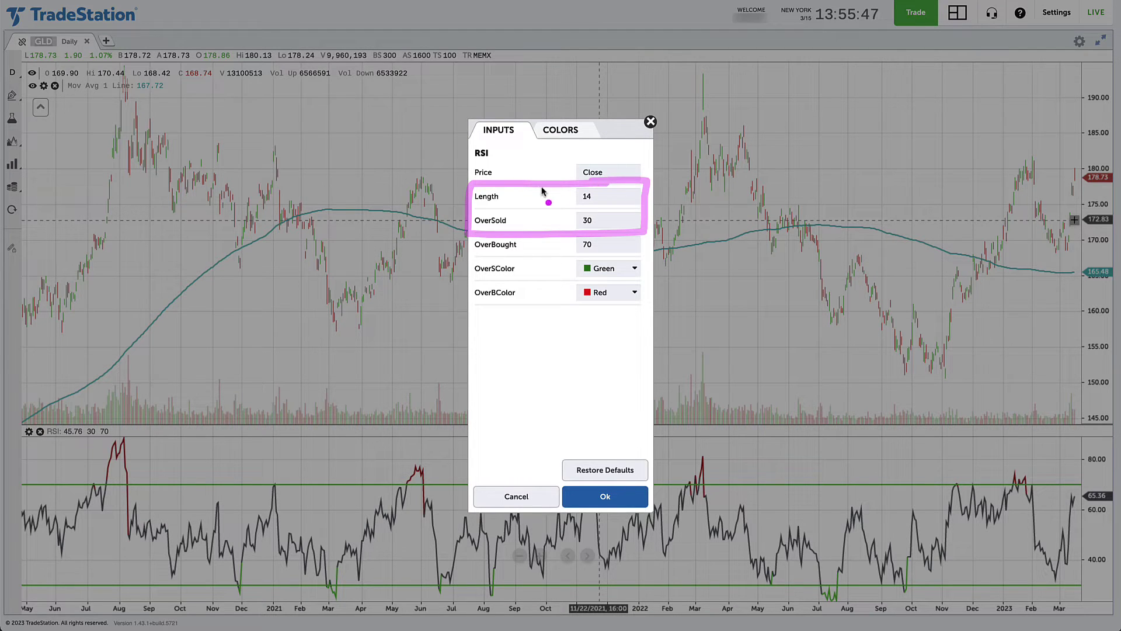
{"action": "left_click", "coordinate": [650, 121]}
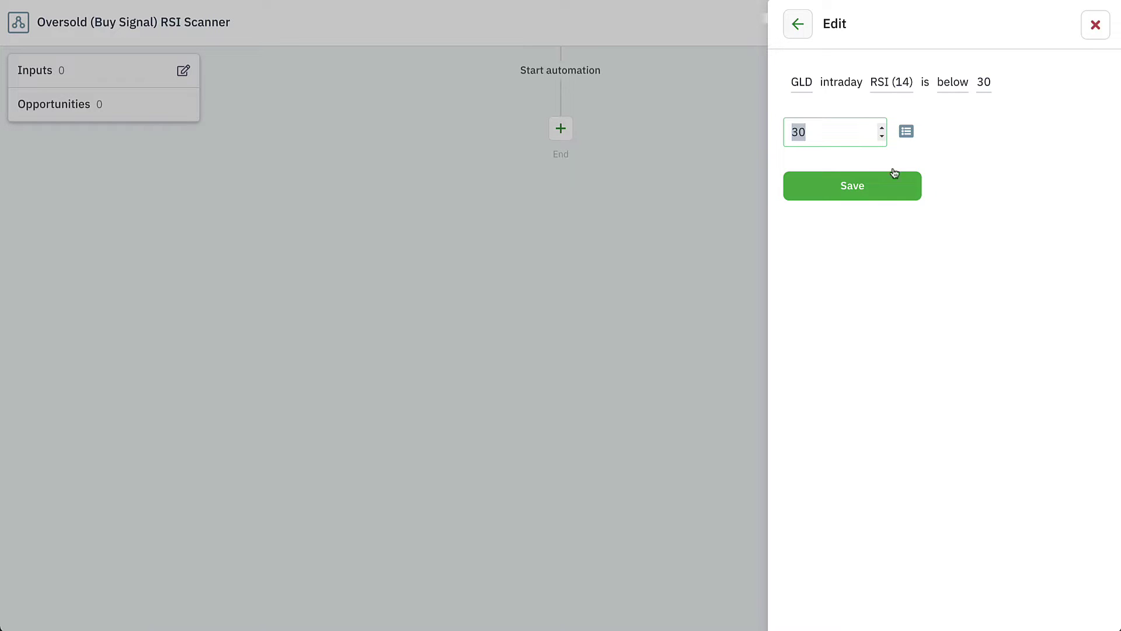
Save the GLD RSI (14) below 30 condition and add the decision to the scanner automation
{"action": "left_click", "coordinate": [858, 186]}
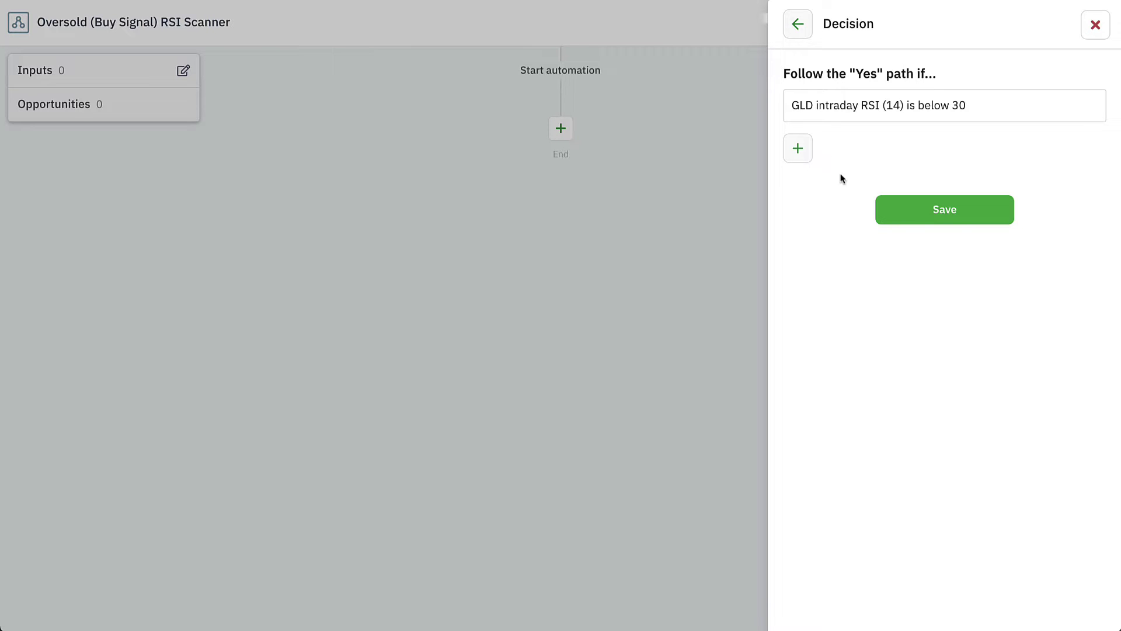
{"action": "left_click", "coordinate": [914, 206]}
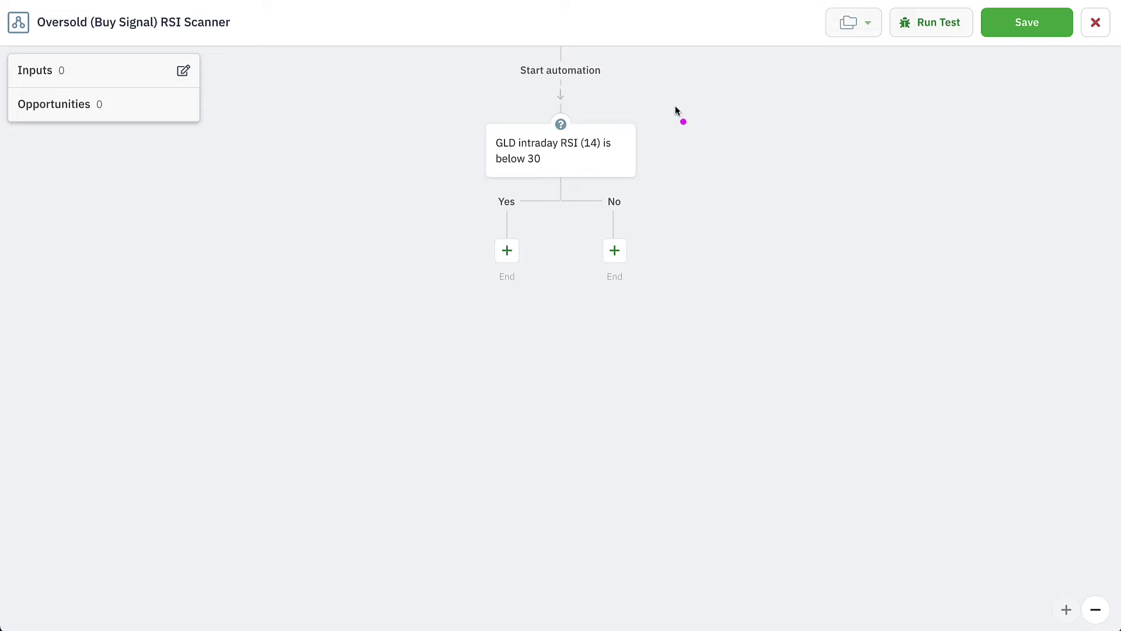
Bracket the RSI decision in ink, draw an arrow from the automation start to it, and clear the markings
{"action": "mouse_move", "coordinate": [622, 101]}
{"action": "left_mouse_down"}
{"action": "mouse_move", "coordinate": [678, 156]}
{"action": "mouse_move", "coordinate": [617, 191]}
{"action": "left_mouse_up"}
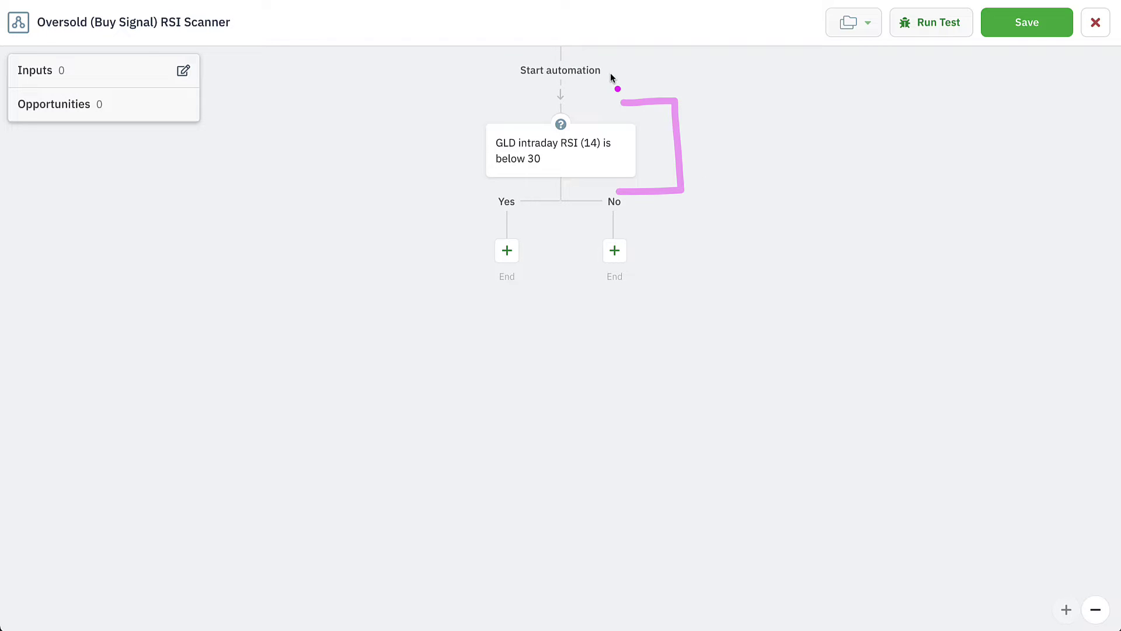
{"action": "mouse_move", "coordinate": [617, 53]}
{"action": "left_mouse_down"}
{"action": "mouse_move", "coordinate": [563, 49]}
{"action": "mouse_move", "coordinate": [561, 120]}
{"action": "mouse_move", "coordinate": [575, 109]}
{"action": "left_mouse_up"}
{"action": "key", "text": "Escape"}
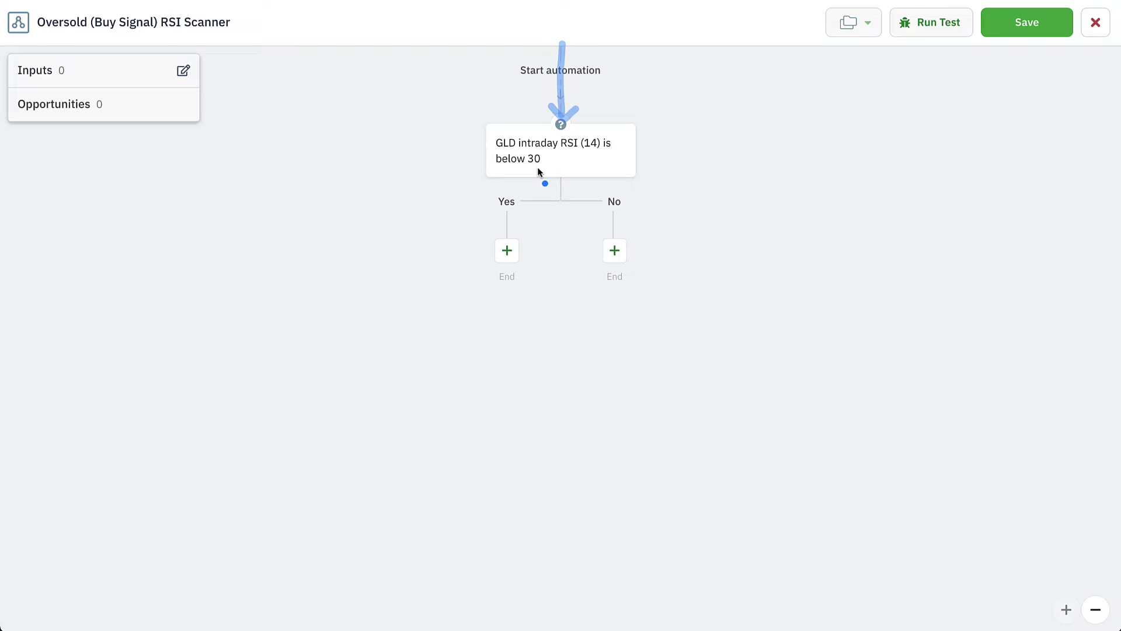
{"action": "key", "text": "Escape"}
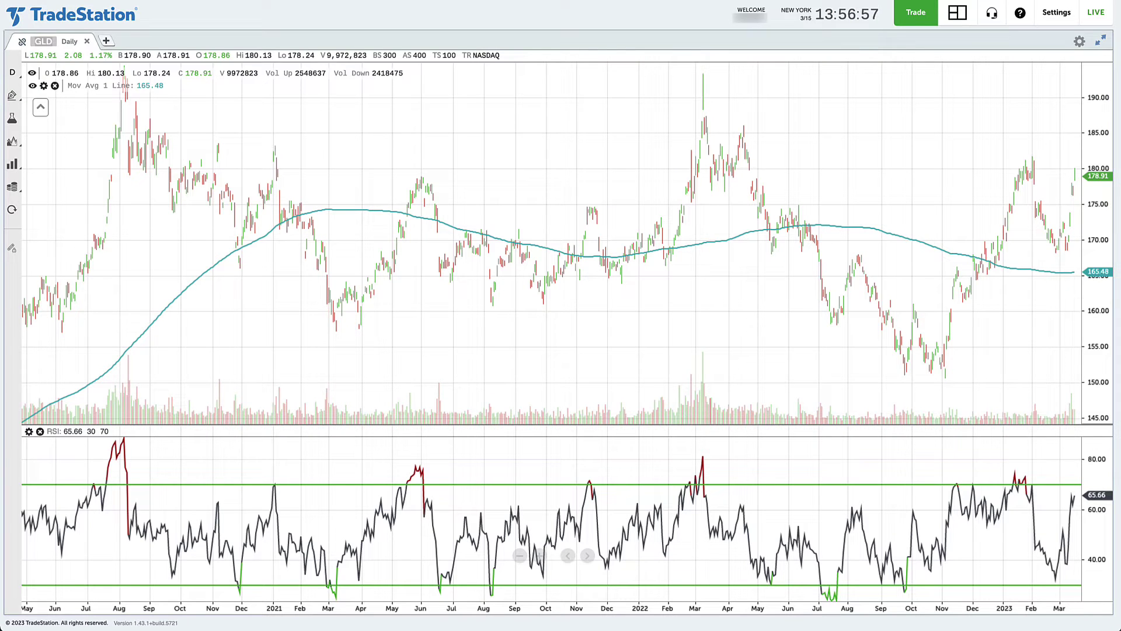
Switch to the TradeStation GLD chart, draw ink arrows to four RSI dips below the 30 line, and clear them
{"action": "mouse_move", "coordinate": [362, 487]}
{"action": "left_mouse_down"}
{"action": "mouse_move", "coordinate": [270, 583]}
{"action": "mouse_move", "coordinate": [246, 591]}
{"action": "mouse_move", "coordinate": [265, 596]}
{"action": "left_mouse_up"}
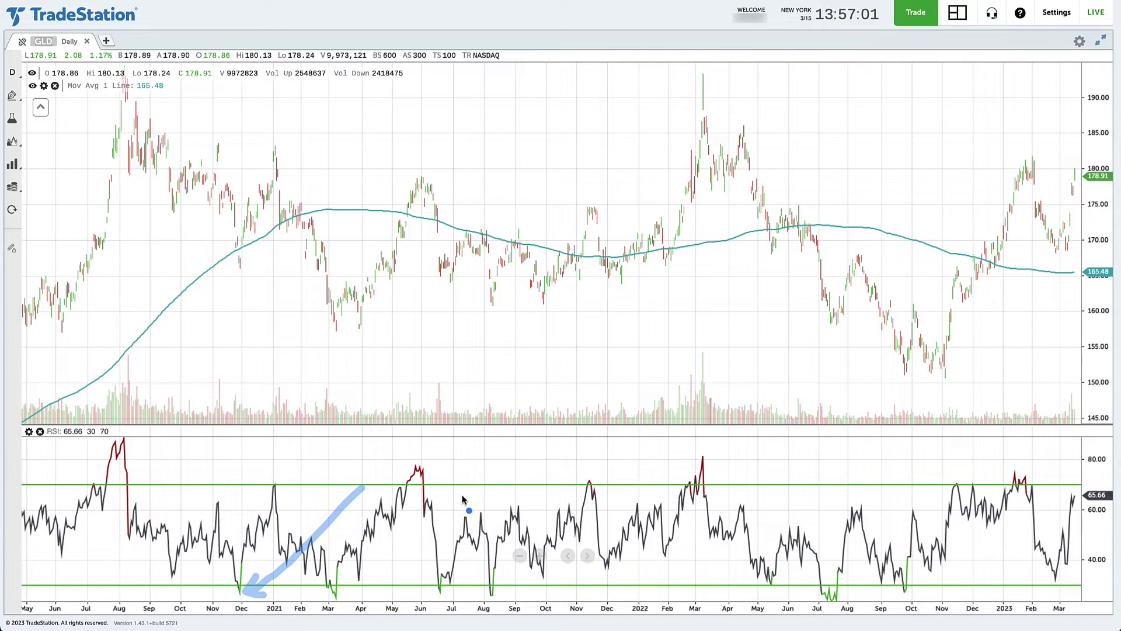
{"action": "mouse_move", "coordinate": [462, 495]}
{"action": "left_mouse_down"}
{"action": "mouse_move", "coordinate": [347, 578]}
{"action": "mouse_move", "coordinate": [357, 593]}
{"action": "left_mouse_up"}
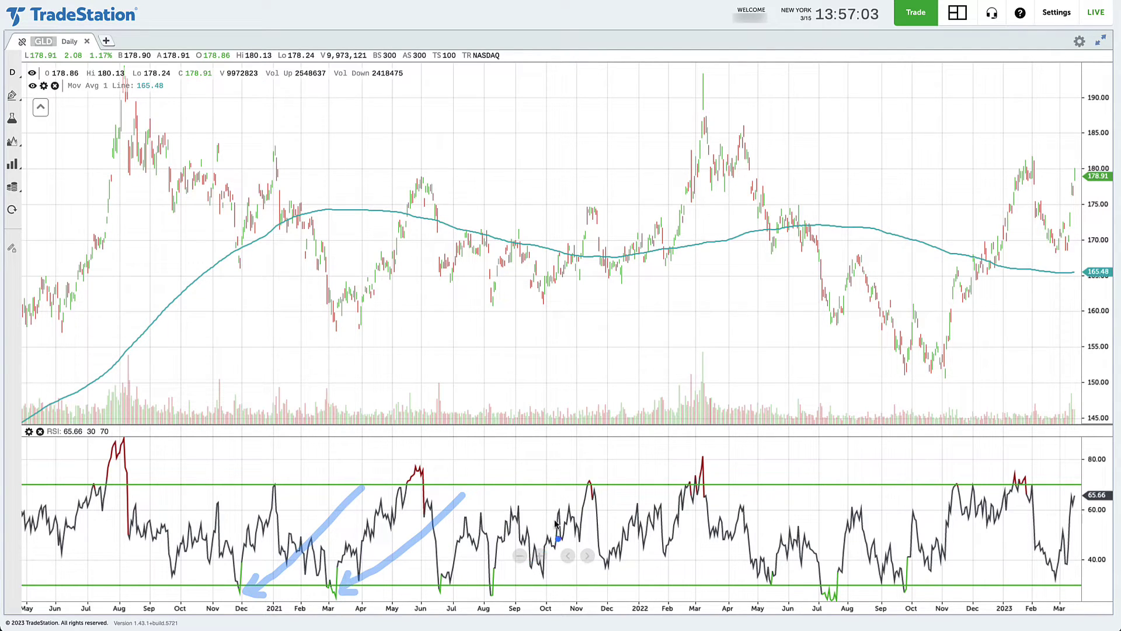
{"action": "mouse_move", "coordinate": [563, 508]}
{"action": "left_mouse_down"}
{"action": "mouse_move", "coordinate": [506, 587]}
{"action": "mouse_move", "coordinate": [528, 602]}
{"action": "left_mouse_up"}
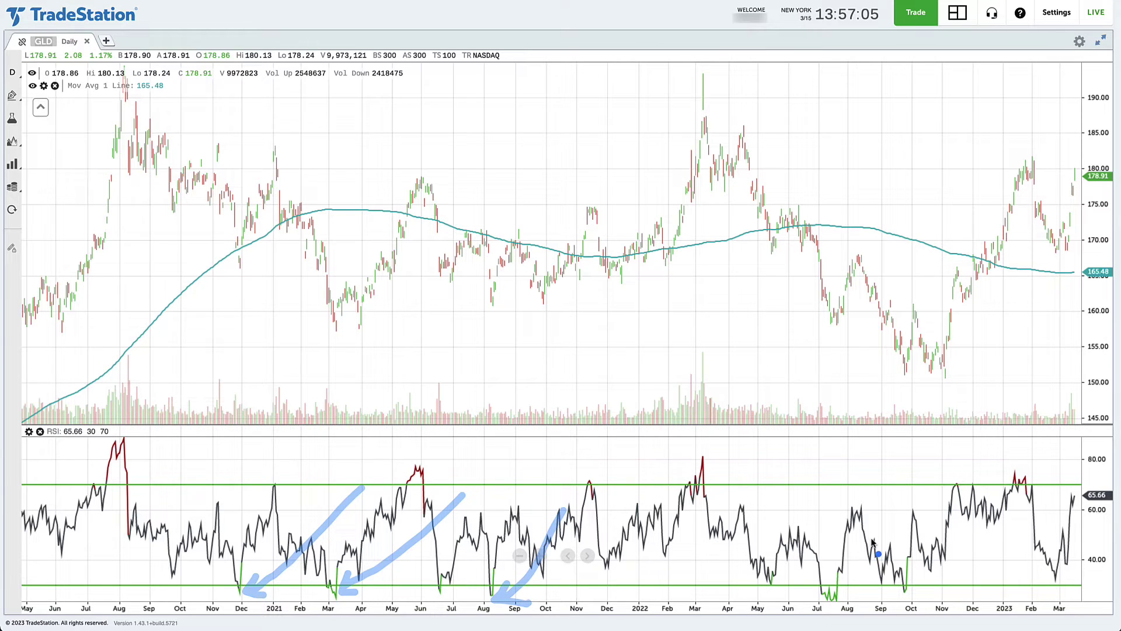
{"action": "mouse_move", "coordinate": [873, 537]}
{"action": "left_mouse_down"}
{"action": "mouse_move", "coordinate": [829, 591]}
{"action": "mouse_move", "coordinate": [848, 596]}
{"action": "left_mouse_up"}
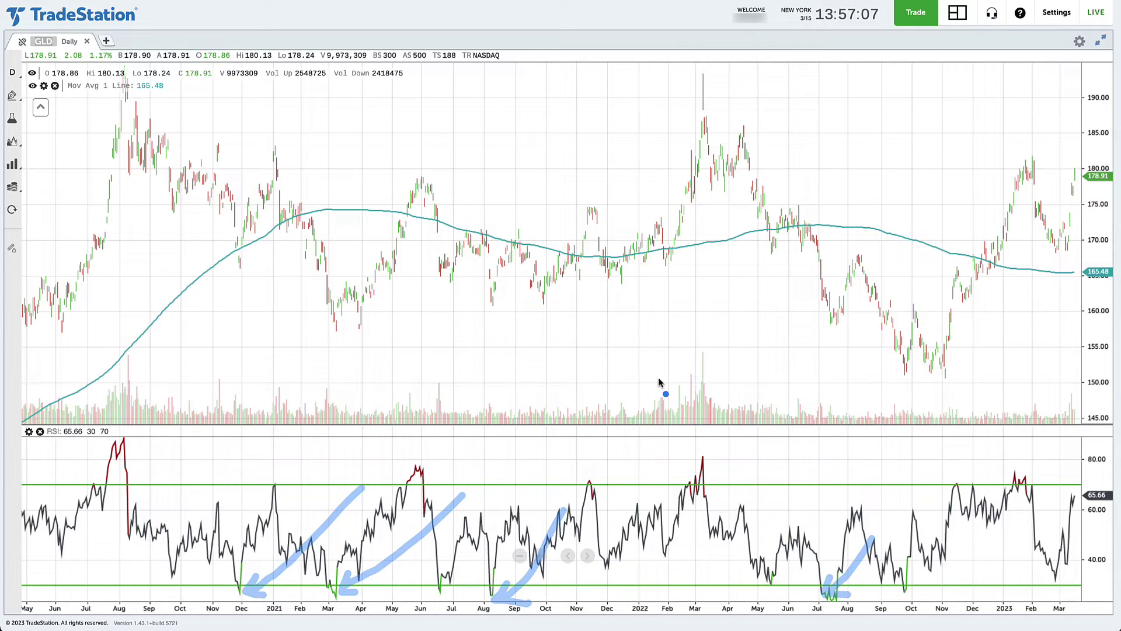
{"action": "key", "text": "Escape"}
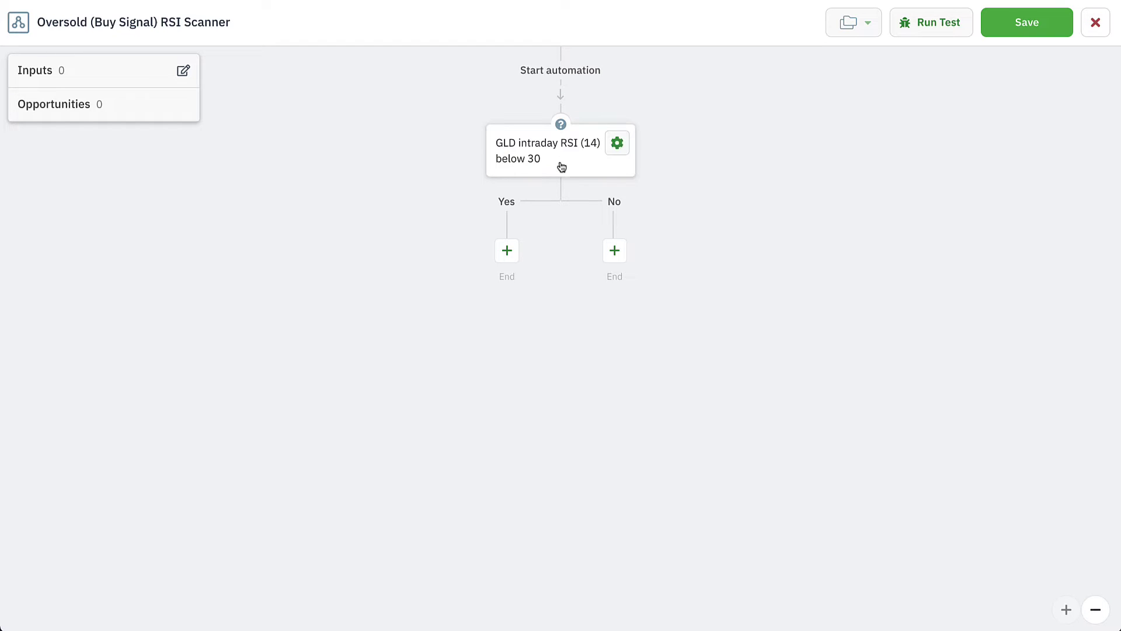
Add an action opening a short put spread on the decision's Yes path, with GLD as its symbol
{"action": "left_click", "coordinate": [504, 257]}
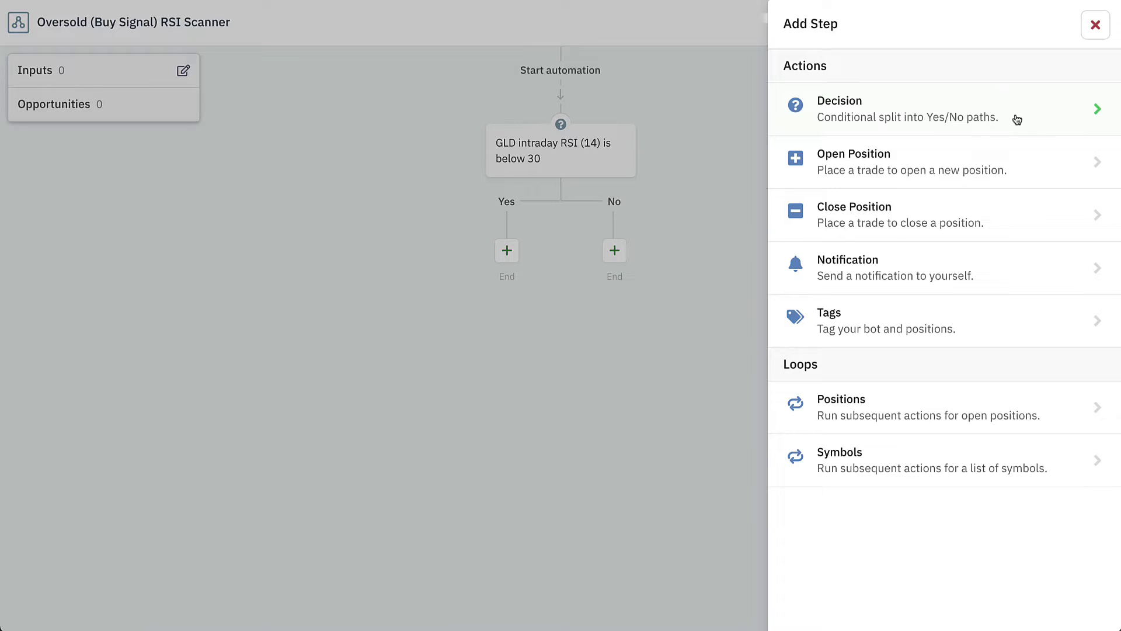
{"action": "left_click", "coordinate": [1027, 160]}
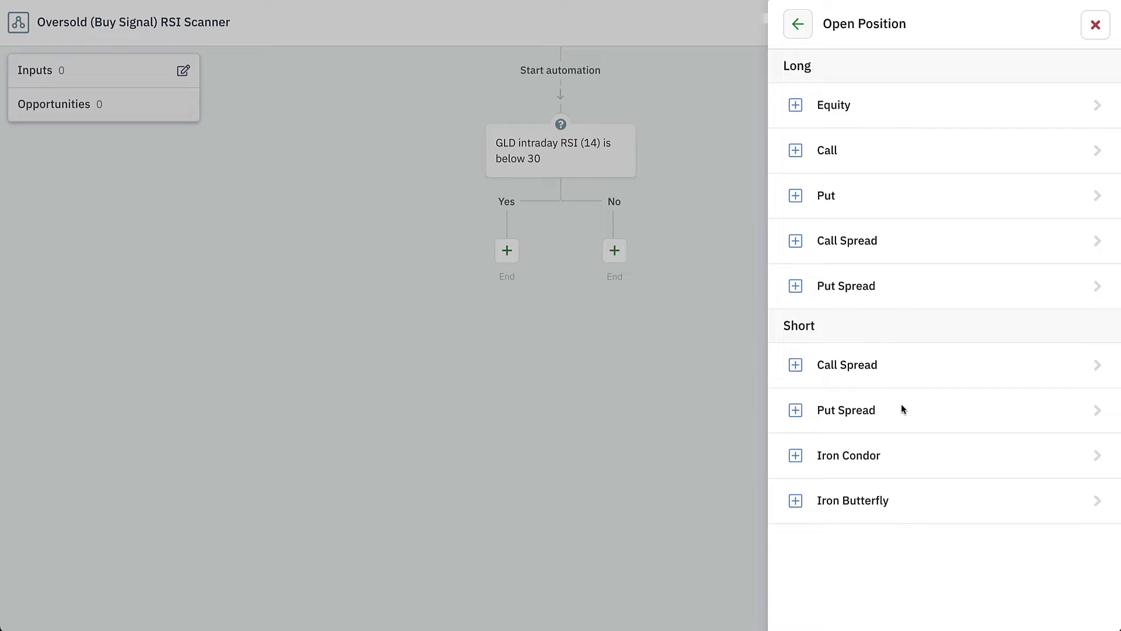
{"action": "left_click", "coordinate": [935, 412]}
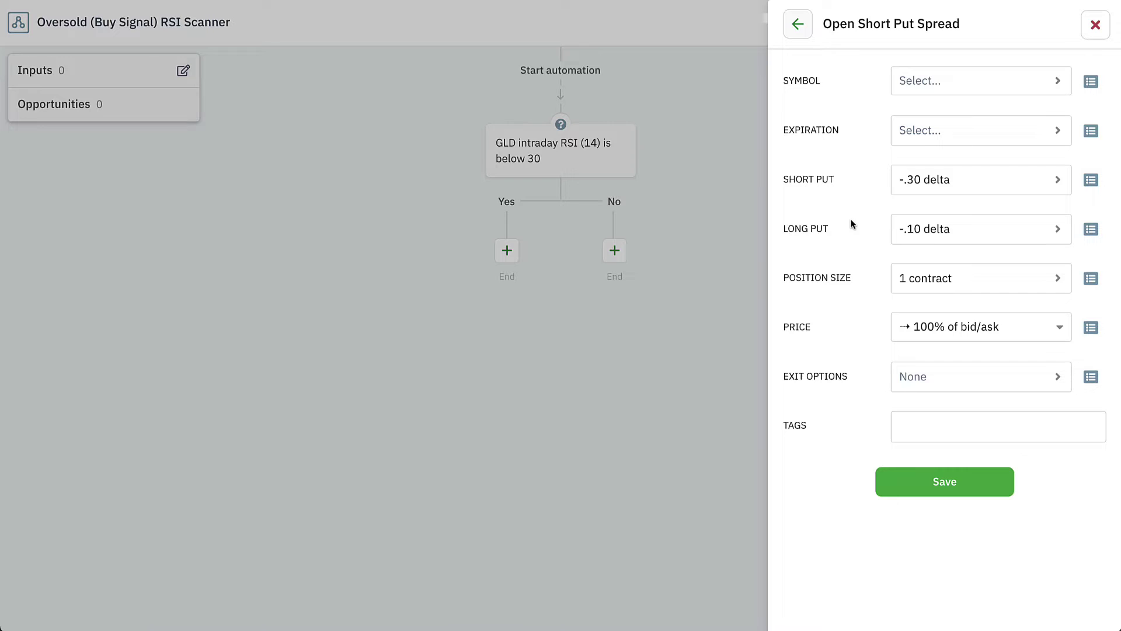
{"action": "left_click", "coordinate": [966, 86]}
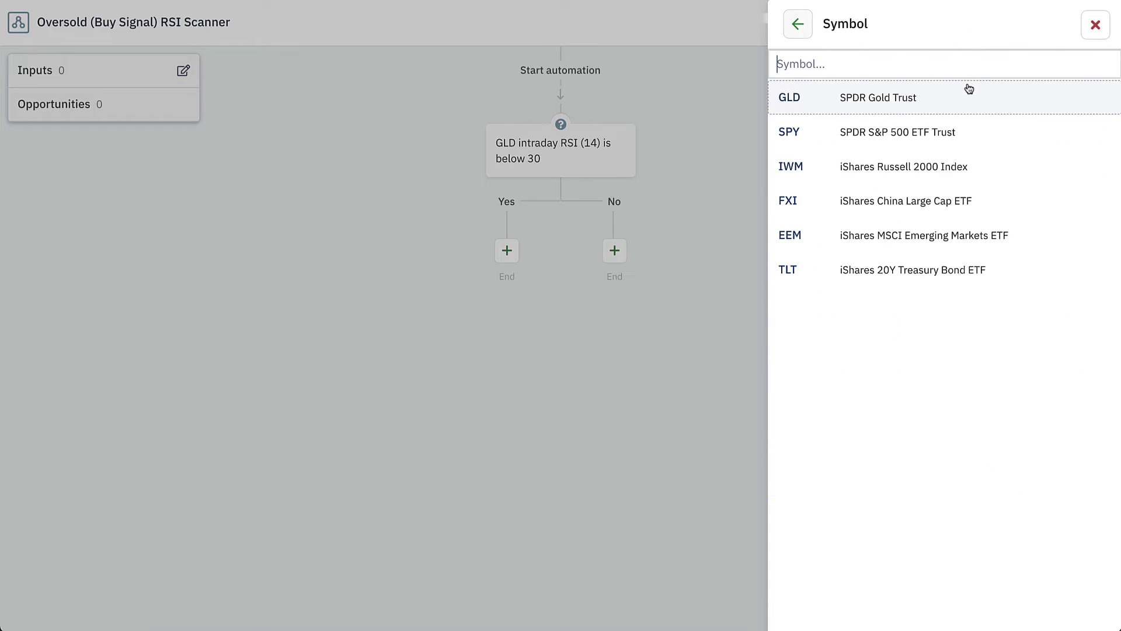
{"action": "left_click", "coordinate": [905, 99]}
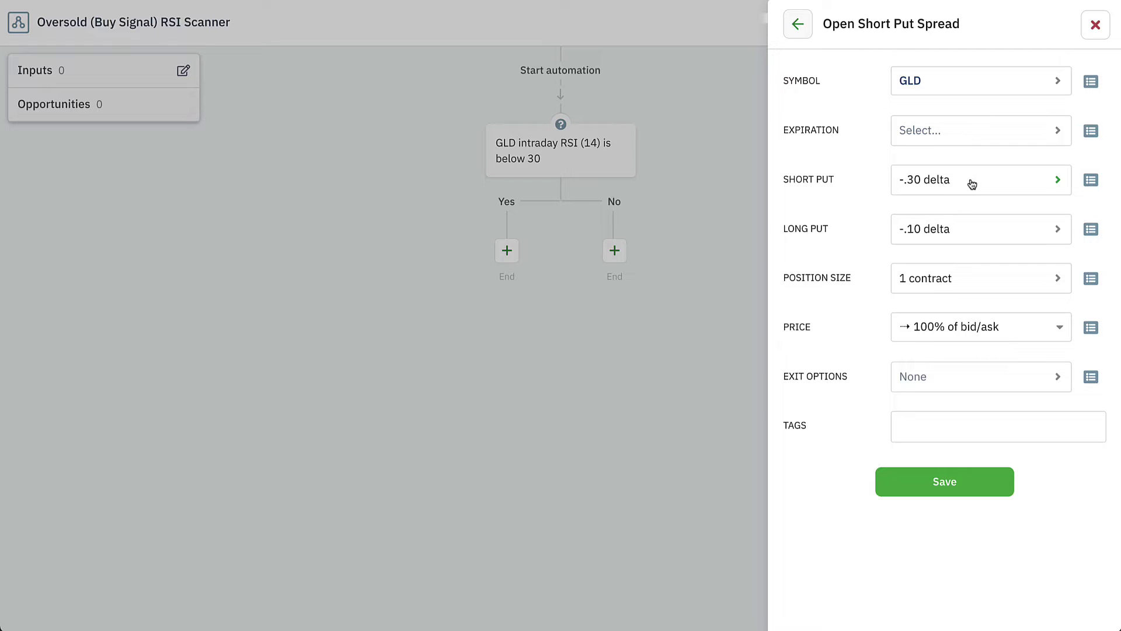
Set the short put spread's expiration to at least 30 days, only monthlys
{"action": "left_click", "coordinate": [971, 129]}
{"action": "left_click", "coordinate": [972, 127]}
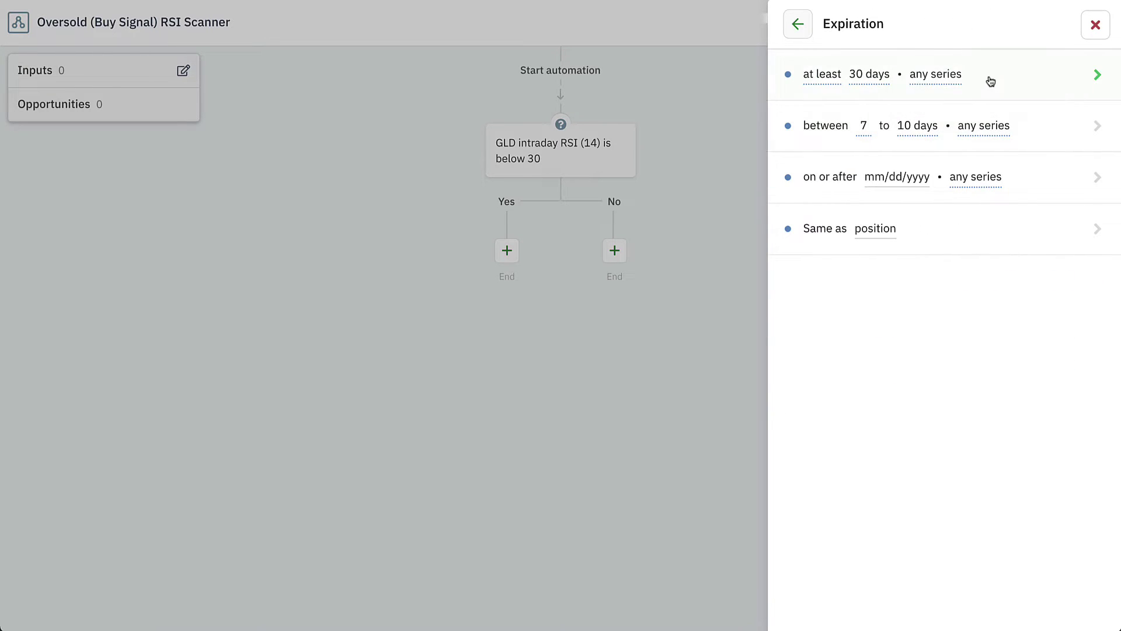
{"action": "left_click", "coordinate": [992, 81]}
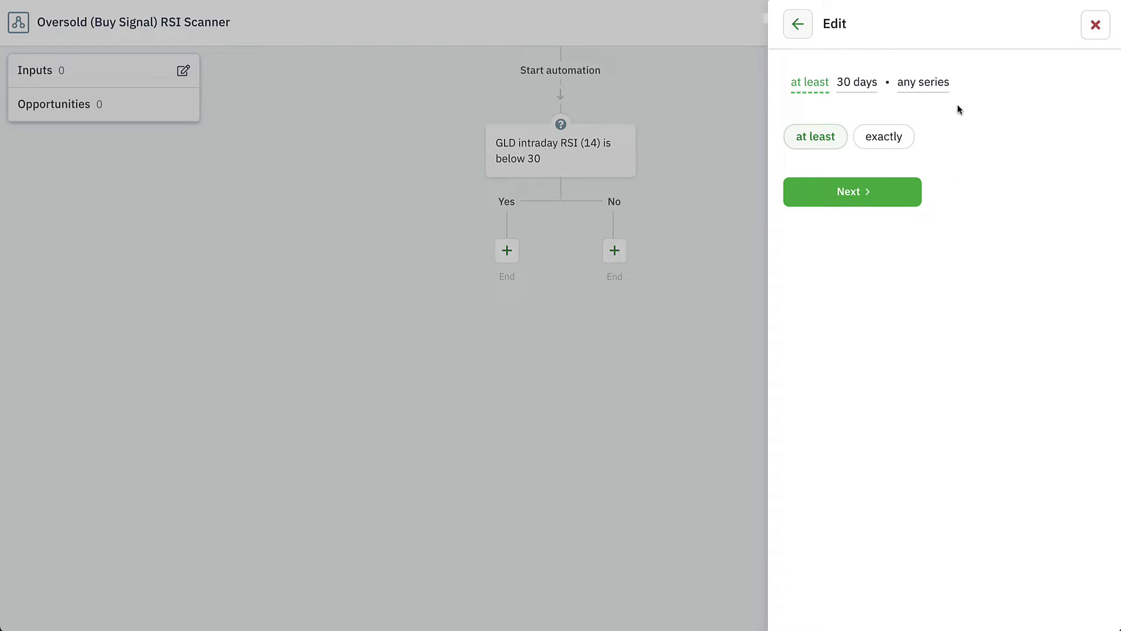
{"action": "left_click", "coordinate": [881, 189]}
{"action": "left_click", "coordinate": [881, 188]}
{"action": "left_click", "coordinate": [907, 141]}
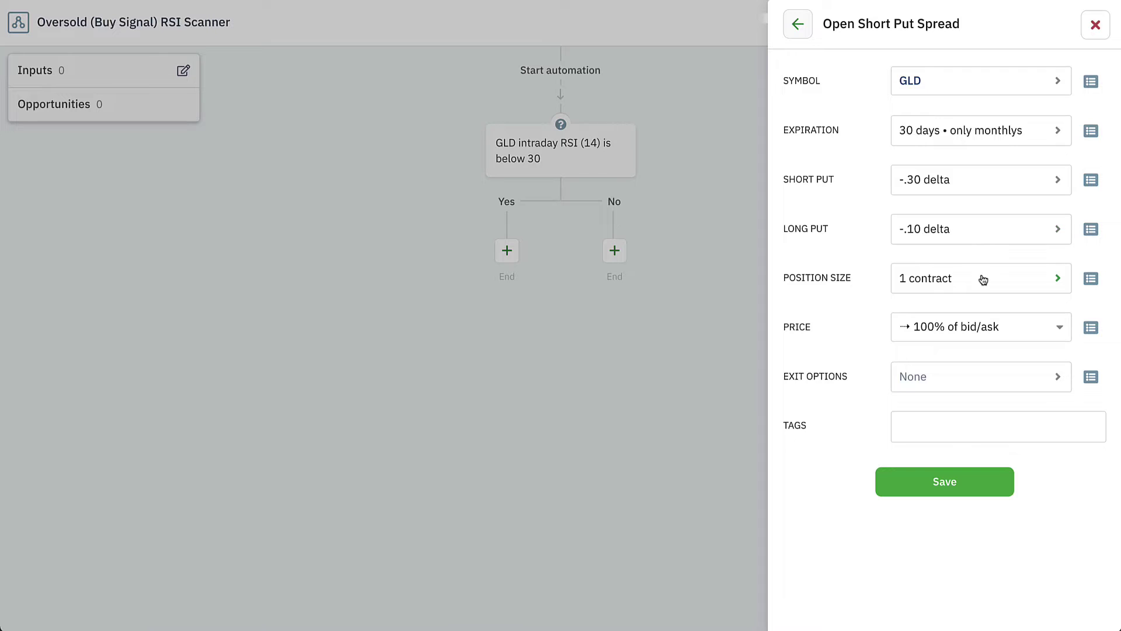
Mark GLD's August 2021 price low, its RSI dip and a lower price level in ink on the TradeStation chart, and clear the markings
{"action": "mouse_move", "coordinate": [904, 56]}
{"action": "left_mouse_down"}
{"action": "mouse_move", "coordinate": [877, 61]}
{"action": "mouse_move", "coordinate": [878, 290]}
{"action": "mouse_move", "coordinate": [888, 296]}
{"action": "left_mouse_up"}
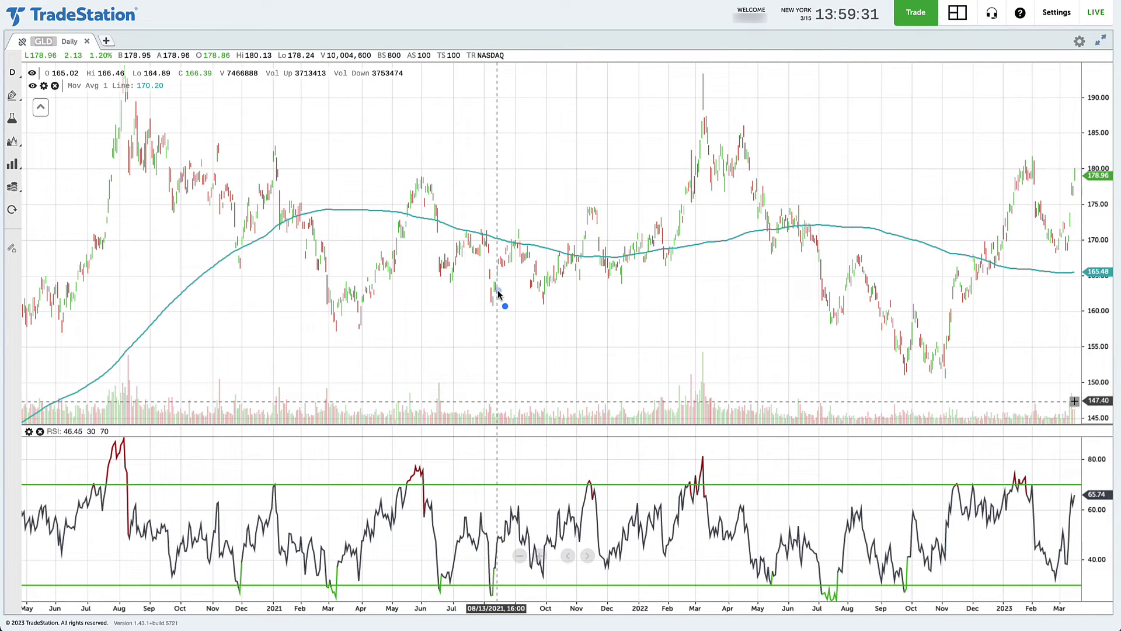
{"action": "mouse_move", "coordinate": [498, 290]}
{"action": "left_mouse_down"}
{"action": "mouse_move", "coordinate": [488, 307]}
{"action": "mouse_move", "coordinate": [499, 296]}
{"action": "left_mouse_up"}
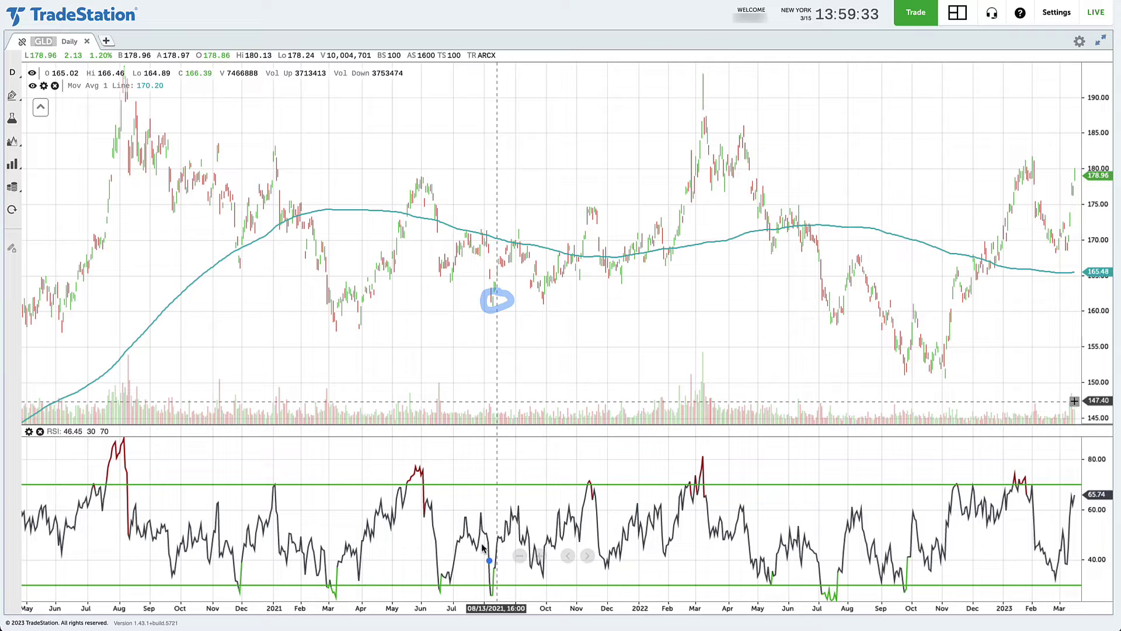
{"action": "mouse_move", "coordinate": [497, 567]}
{"action": "left_mouse_down"}
{"action": "mouse_move", "coordinate": [495, 595]}
{"action": "mouse_move", "coordinate": [494, 570]}
{"action": "left_mouse_up"}
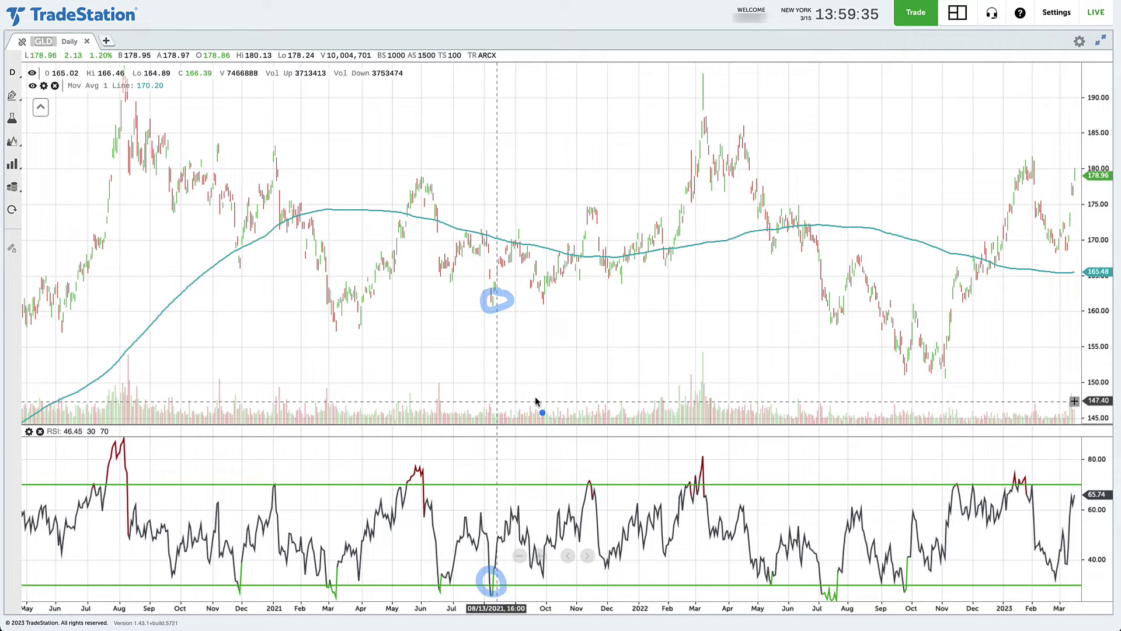
{"action": "mouse_move", "coordinate": [635, 289]}
{"action": "left_mouse_down"}
{"action": "mouse_move", "coordinate": [570, 343]}
{"action": "mouse_move", "coordinate": [514, 358]}
{"action": "mouse_move", "coordinate": [536, 374]}
{"action": "mouse_move", "coordinate": [506, 363]}
{"action": "left_mouse_up"}
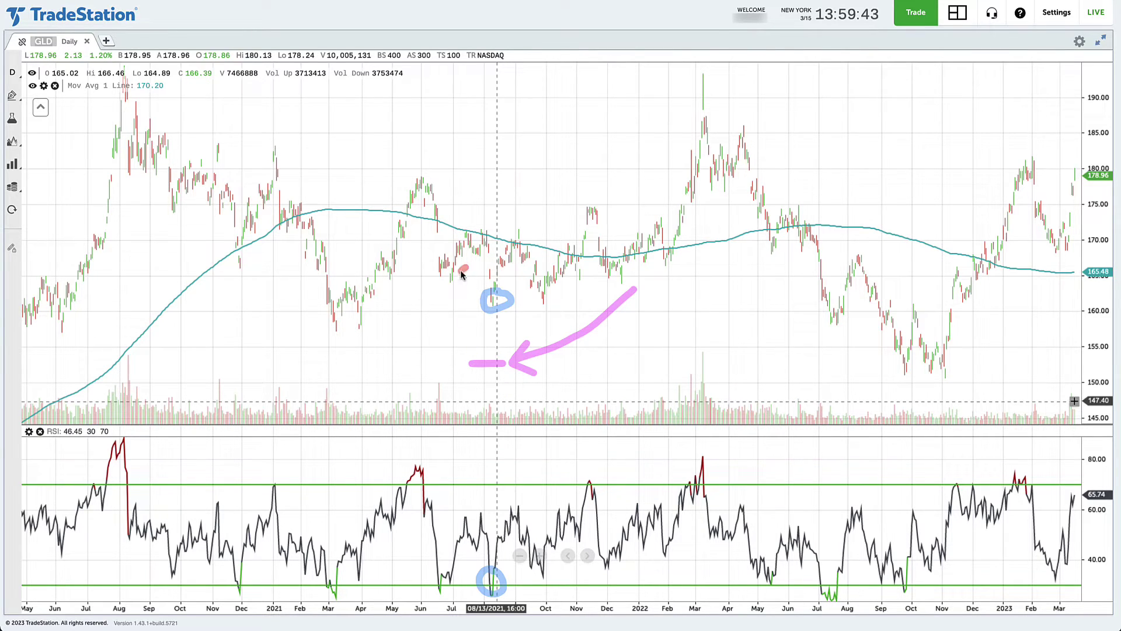
{"action": "mouse_move", "coordinate": [466, 267]}
{"action": "left_mouse_down"}
{"action": "mouse_move", "coordinate": [470, 338]}
{"action": "mouse_move", "coordinate": [476, 319]}
{"action": "left_mouse_up"}
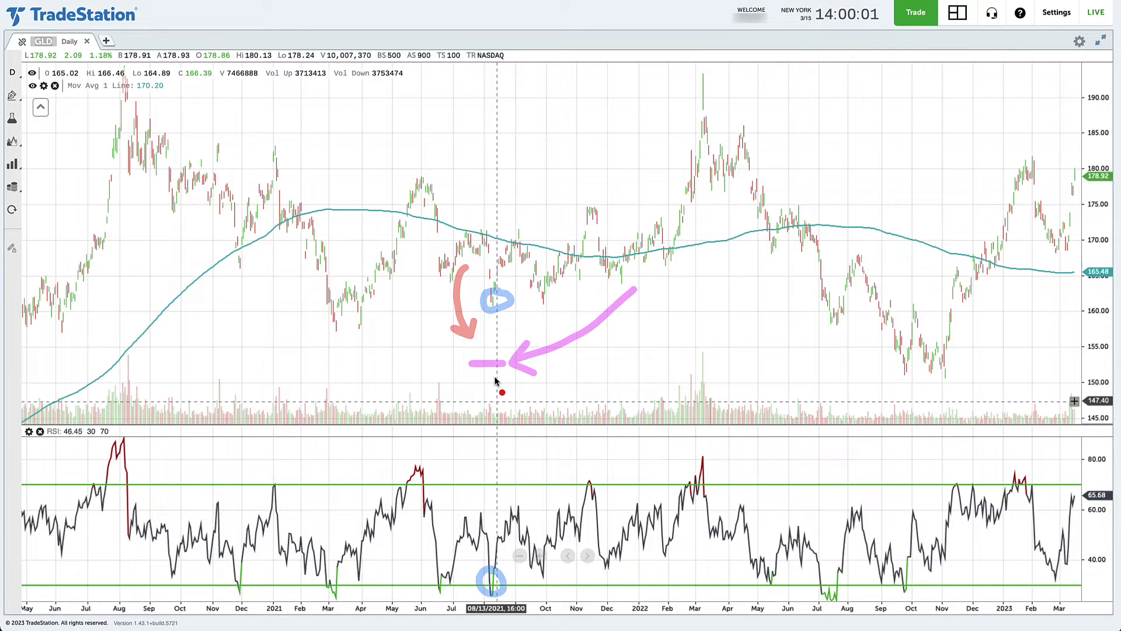
{"action": "key", "text": "Escape"}
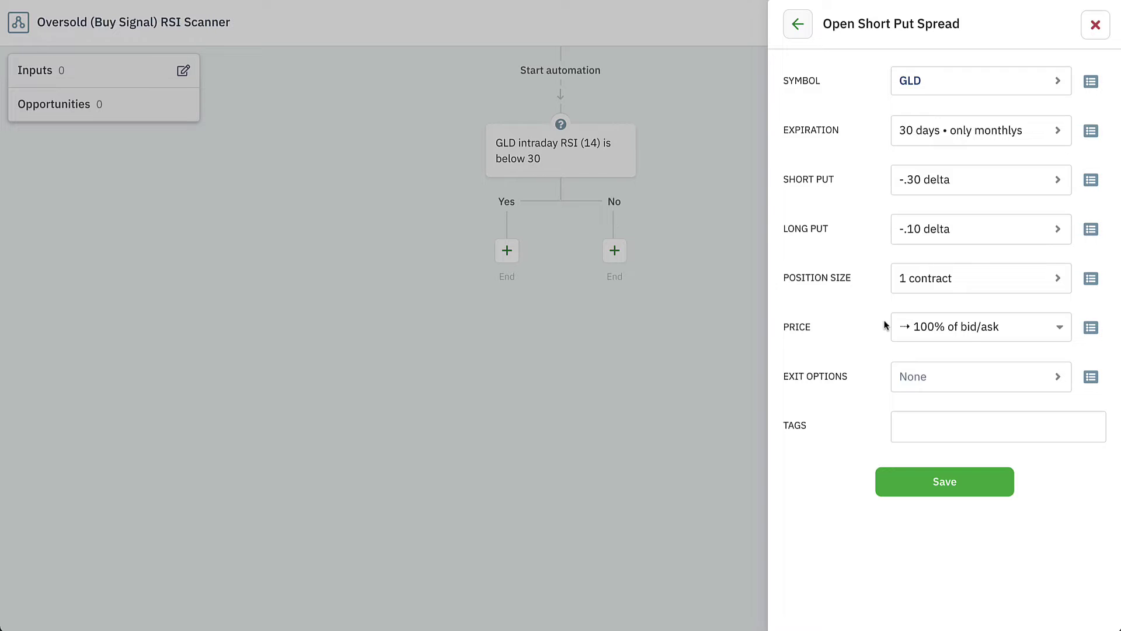
Turn SmartPricing off for the spread's price and set the limit price to 50% of the bid/ask spread
{"action": "left_click", "coordinate": [1050, 330]}
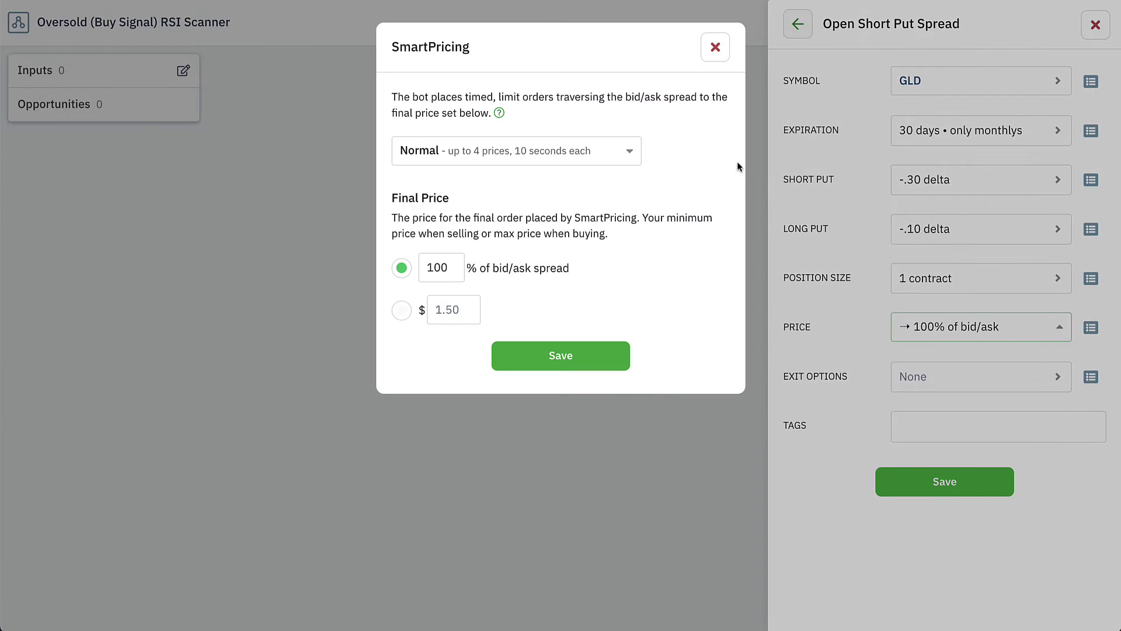
{"action": "left_click", "coordinate": [631, 154]}
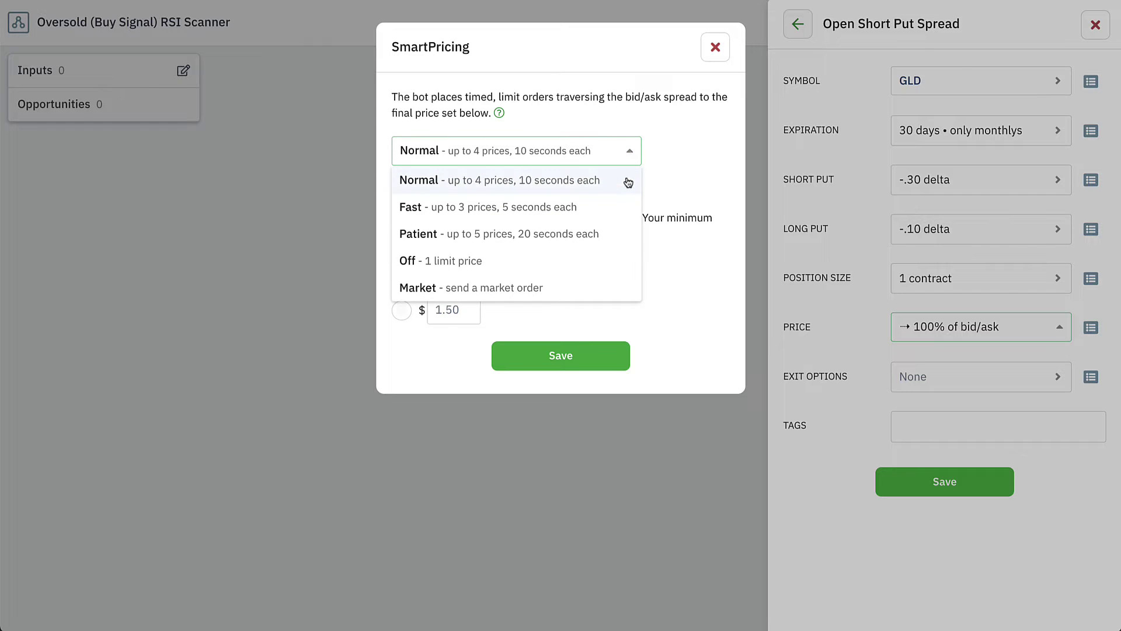
{"action": "left_click", "coordinate": [622, 262]}
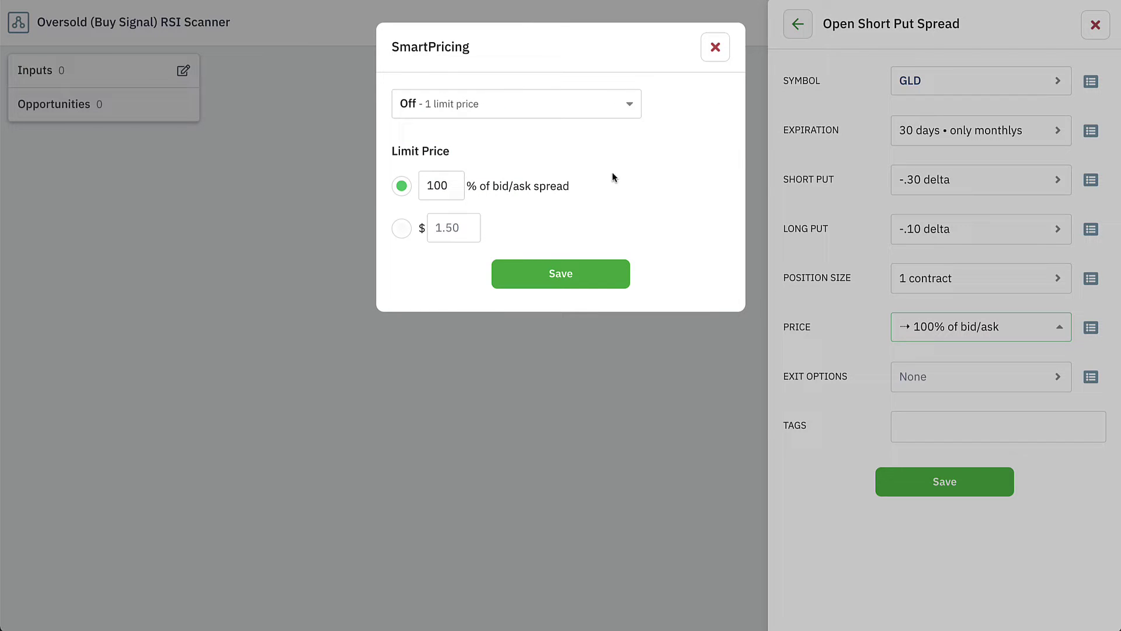
{"action": "left_click", "coordinate": [401, 228]}
{"action": "left_click", "coordinate": [402, 186]}
{"action": "double_click", "coordinate": [438, 185]}
{"action": "type", "text": "50"}
Switch SmartPricing to Patient, up to 5 prices at 20 seconds each
{"action": "left_click", "coordinate": [518, 155]}
{"action": "left_click", "coordinate": [560, 106]}
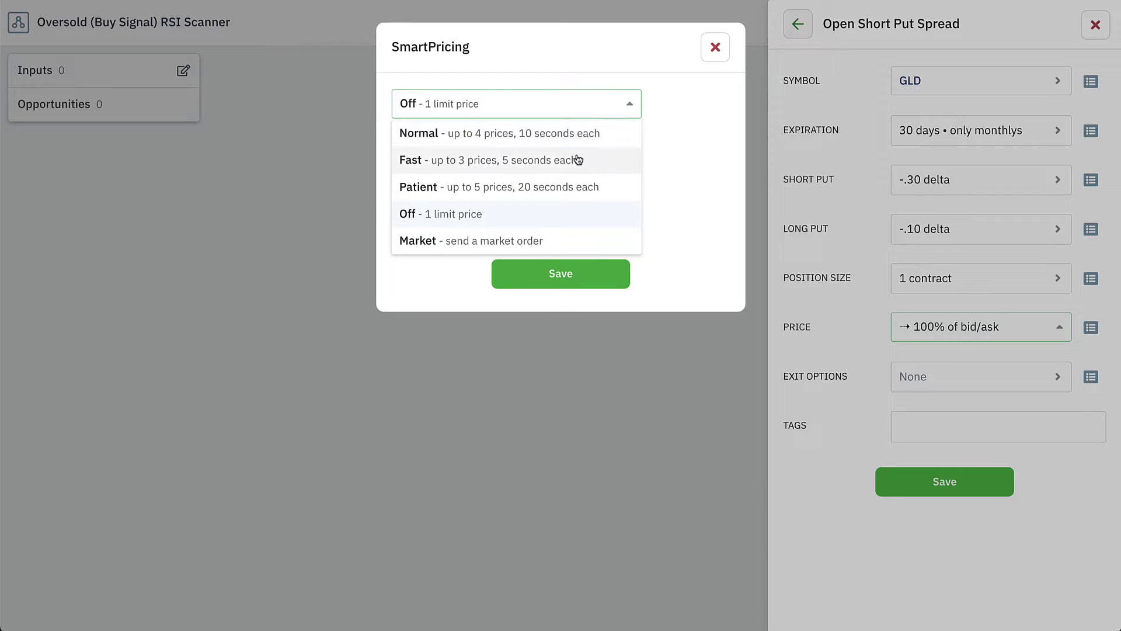
{"action": "left_click", "coordinate": [587, 187]}
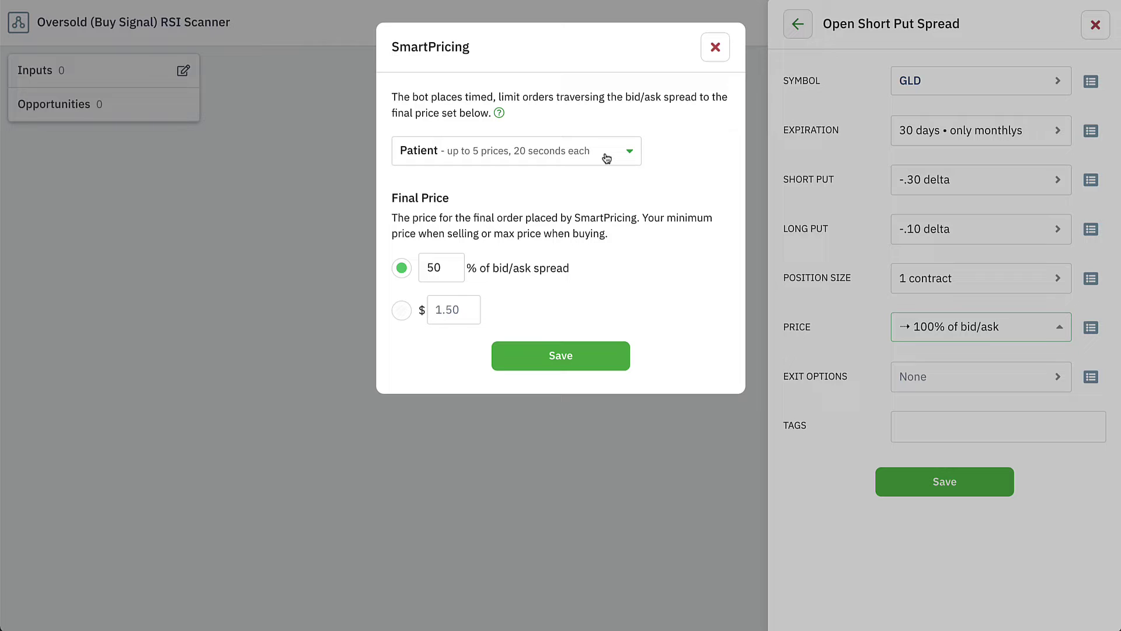
Sketch the pricing sequence in ink below the dialog as numbers joined by arrows, starting 1 to 2, and clear it
{"action": "key", "text": "ctrl+a"}
{"action": "left_click_drag", "start_coordinate": [256, 453], "coordinate": [251, 484]}
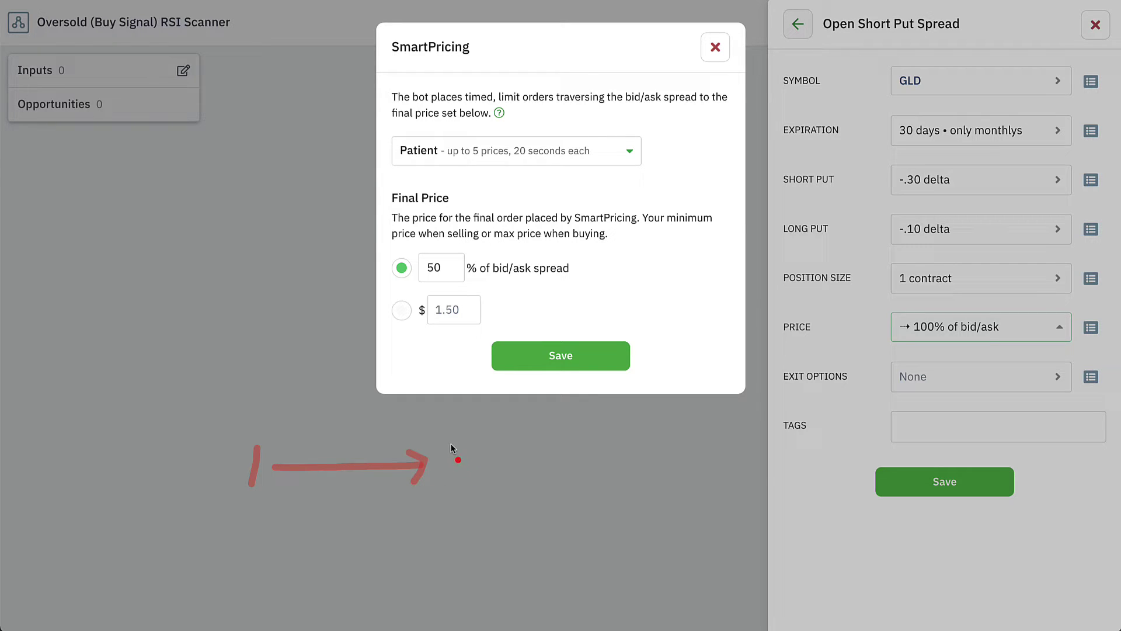
{"action": "mouse_move", "coordinate": [450, 443]}
{"action": "left_mouse_down"}
{"action": "mouse_move", "coordinate": [470, 446]}
{"action": "mouse_move", "coordinate": [463, 475]}
{"action": "left_mouse_up"}
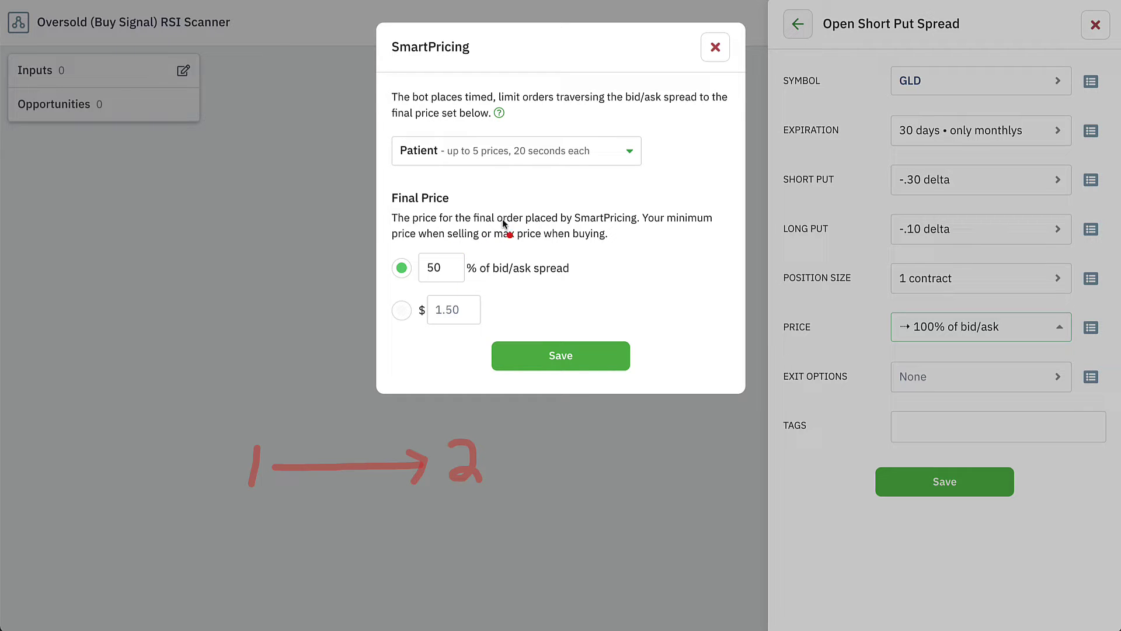
{"action": "mouse_move", "coordinate": [489, 459]}
{"action": "left_mouse_down"}
{"action": "mouse_move", "coordinate": [637, 453]}
{"action": "mouse_move", "coordinate": [668, 476]}
{"action": "left_mouse_up"}
{"action": "mouse_move", "coordinate": [748, 449]}
{"action": "left_mouse_down"}
{"action": "mouse_move", "coordinate": [850, 442]}
{"action": "mouse_move", "coordinate": [836, 460]}
{"action": "left_mouse_up"}
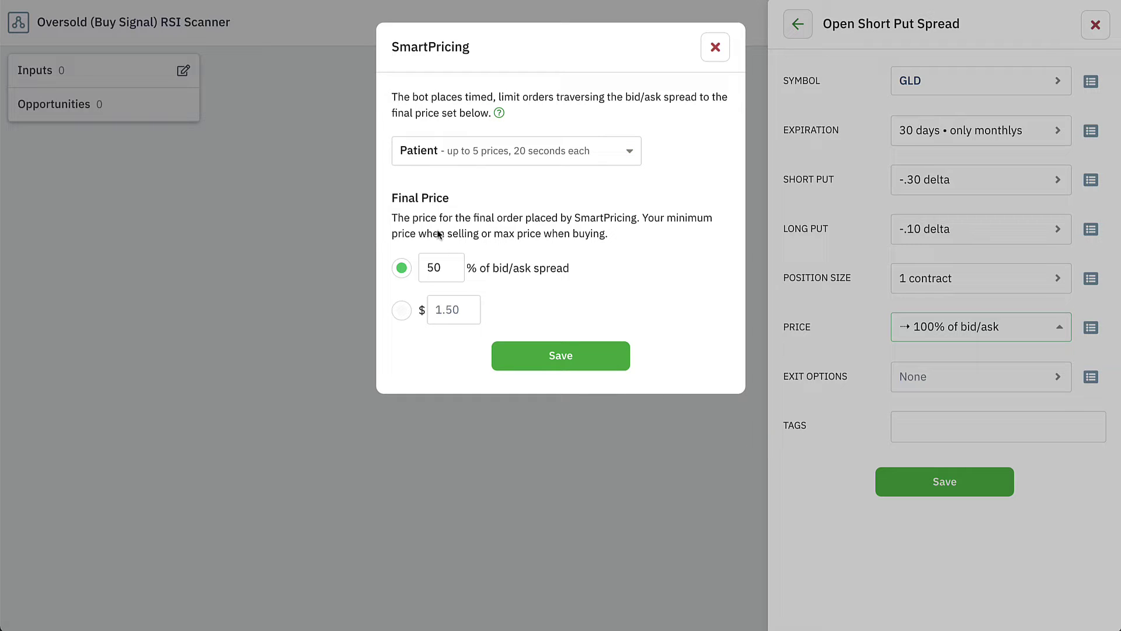
Set the final price to 80% of the bid/ask spread and save the SmartPricing settings
{"action": "double_click", "coordinate": [445, 266]}
{"action": "type", "text": "80"}
{"action": "key", "text": "BackSpace"}
{"action": "type", "text": "70"}
{"action": "key", "text": "BackSpace"}
{"action": "key", "text": "BackSpace"}
{"action": "type", "text": "80"}
{"action": "left_click", "coordinate": [546, 357]}
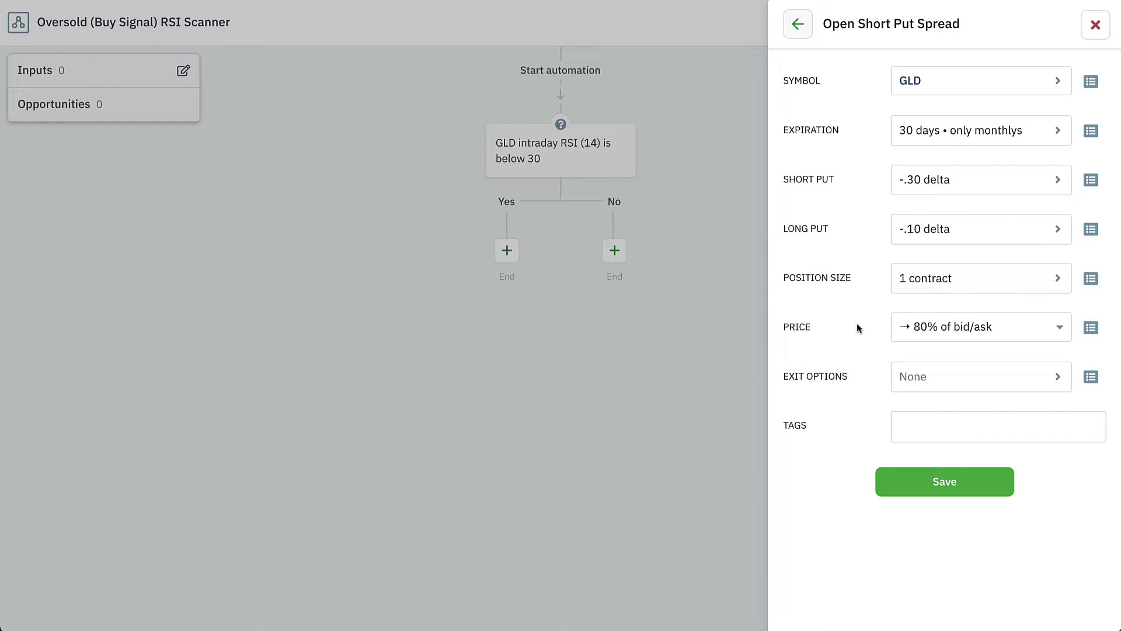
Outline the spread settings from Symbol to Price in ink and circle the GLD RSI decision
{"action": "left_click_drag", "start_coordinate": [865, 54], "coordinate": [822, 61]}
{"action": "left_click_drag", "start_coordinate": [766, 87], "coordinate": [761, 285]}
{"action": "mouse_move", "coordinate": [767, 357]}
{"action": "left_mouse_down"}
{"action": "mouse_move", "coordinate": [1105, 343]}
{"action": "mouse_move", "coordinate": [1107, 57]}
{"action": "mouse_move", "coordinate": [857, 54]}
{"action": "left_mouse_up"}
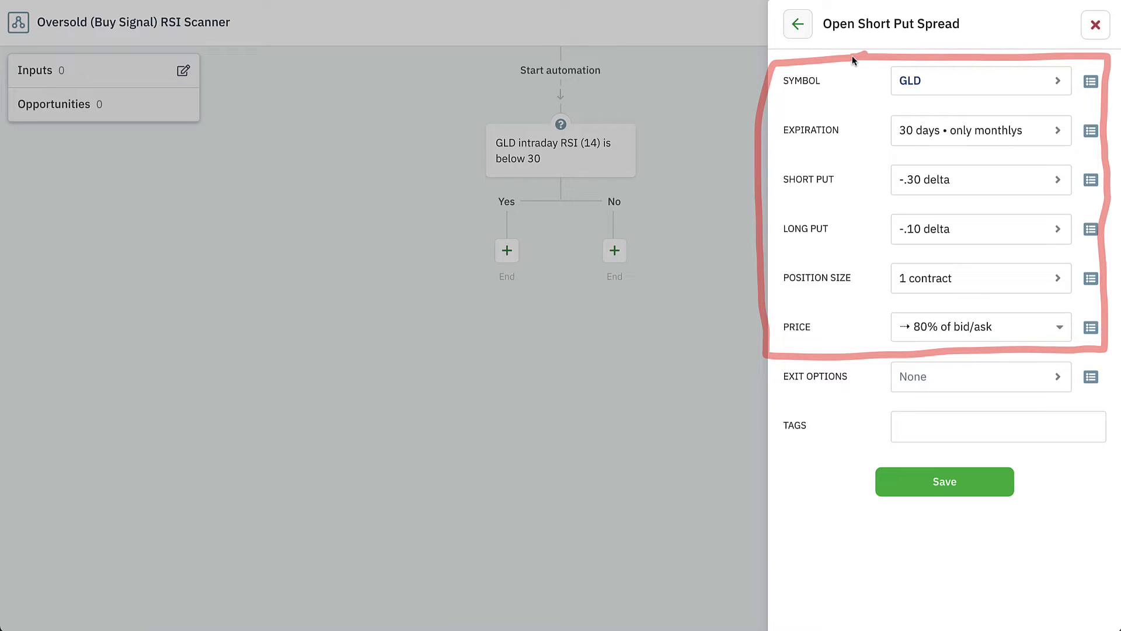
{"action": "mouse_move", "coordinate": [548, 100]}
{"action": "left_mouse_down"}
{"action": "mouse_move", "coordinate": [461, 182]}
{"action": "mouse_move", "coordinate": [648, 174]}
{"action": "mouse_move", "coordinate": [595, 105]}
{"action": "left_mouse_up"}
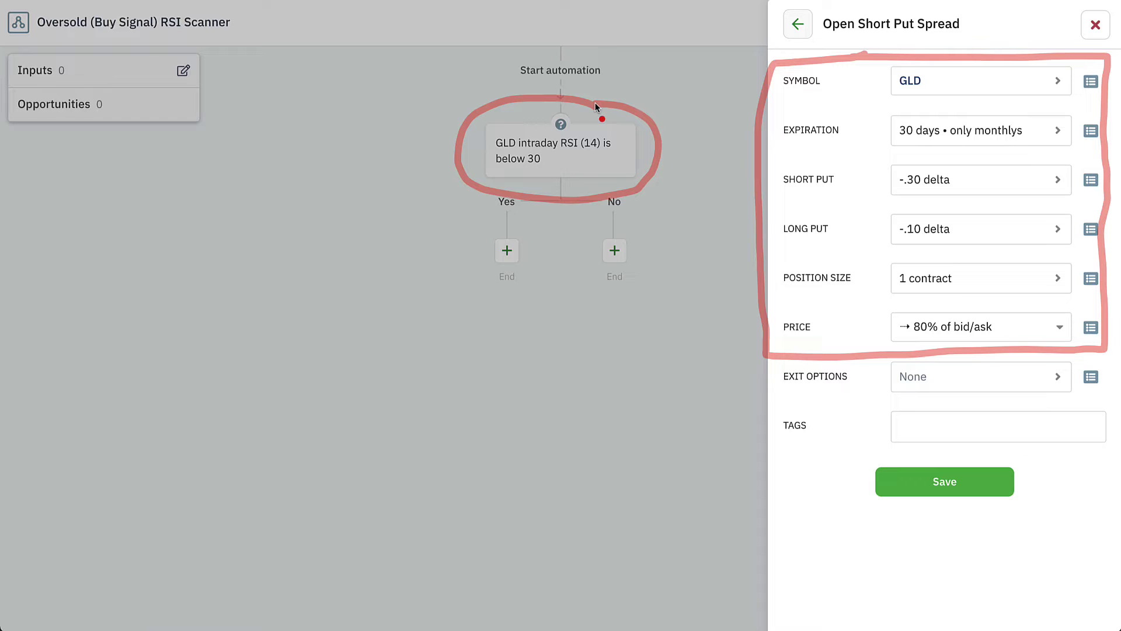
Clear the ink, outline the Exit Options row in blue, and draw an arrow from it up to Short Put
{"action": "key", "text": "Escape"}
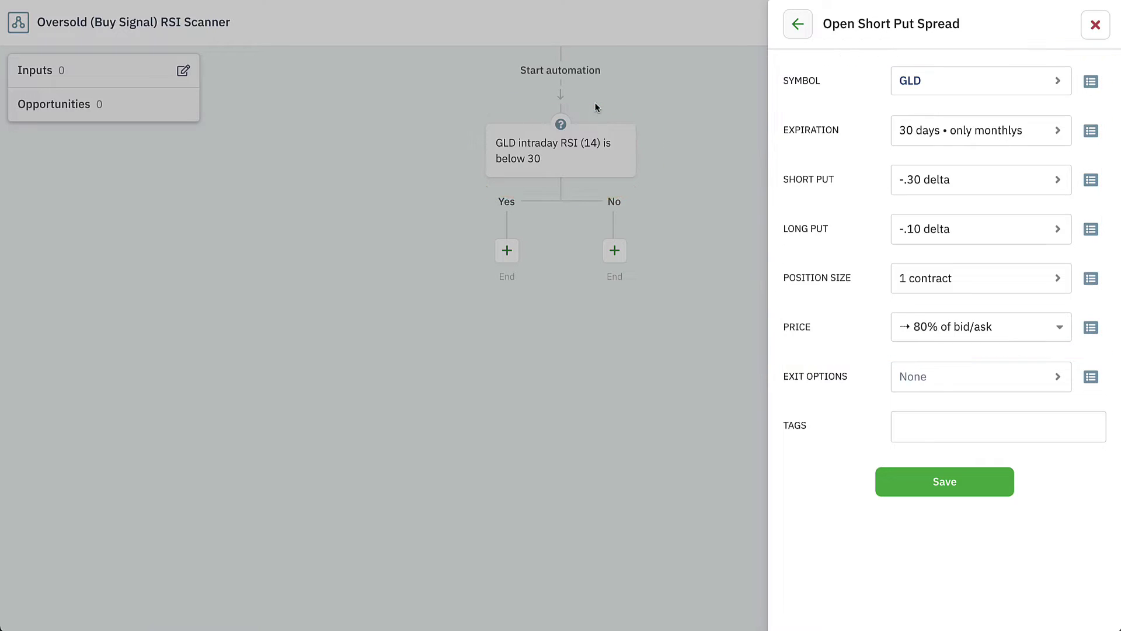
{"action": "left_click", "coordinate": [905, 0]}
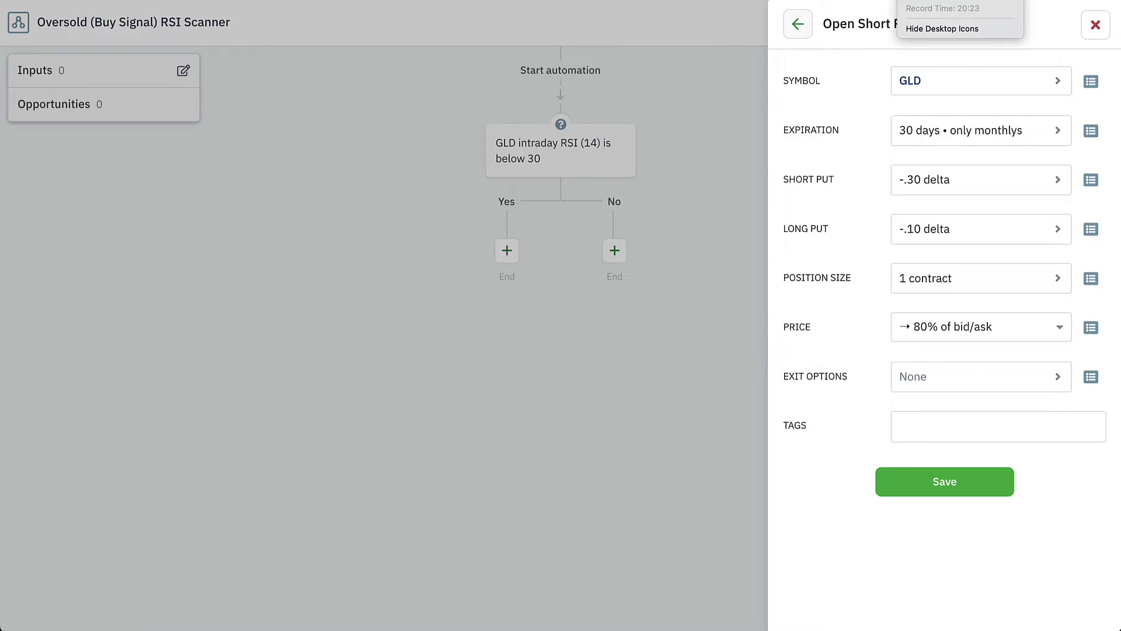
{"action": "key", "text": "Escape"}
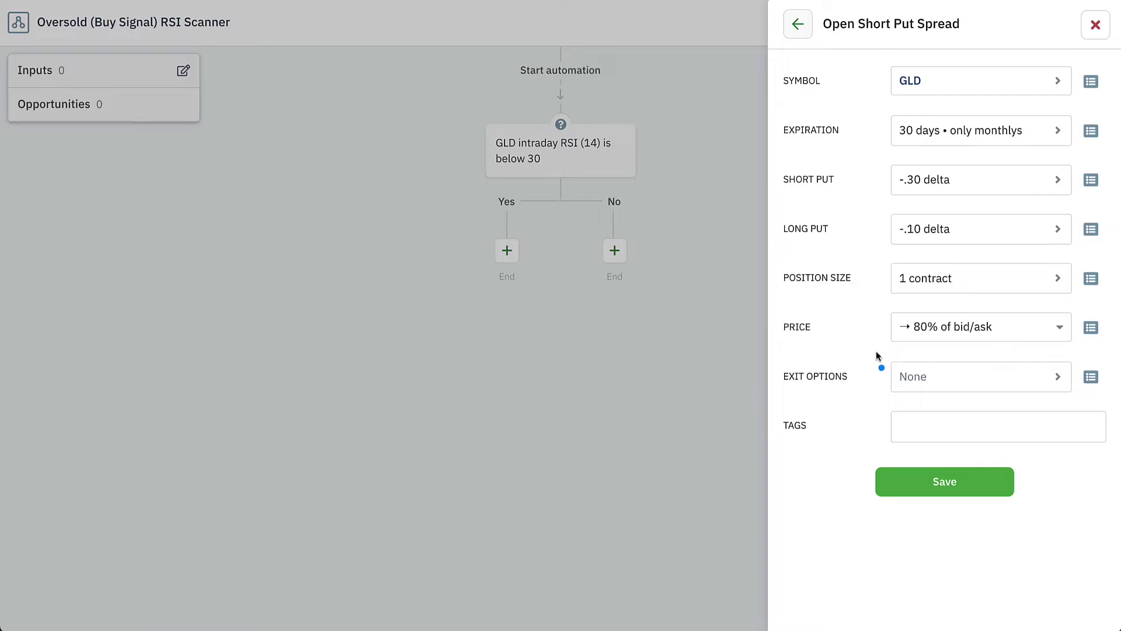
{"action": "mouse_move", "coordinate": [865, 355]}
{"action": "left_mouse_down"}
{"action": "mouse_move", "coordinate": [760, 352]}
{"action": "mouse_move", "coordinate": [772, 401]}
{"action": "mouse_move", "coordinate": [1107, 403]}
{"action": "mouse_move", "coordinate": [1091, 349]}
{"action": "mouse_move", "coordinate": [916, 352]}
{"action": "left_mouse_up"}
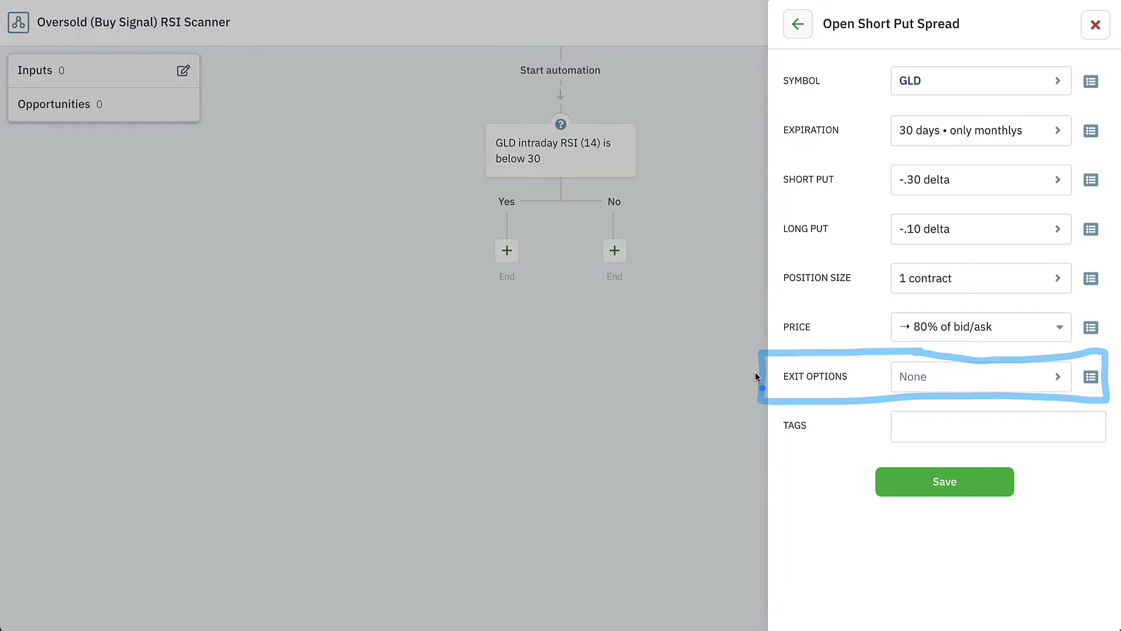
{"action": "left_click_drag", "start_coordinate": [718, 372], "coordinate": [748, 210]}
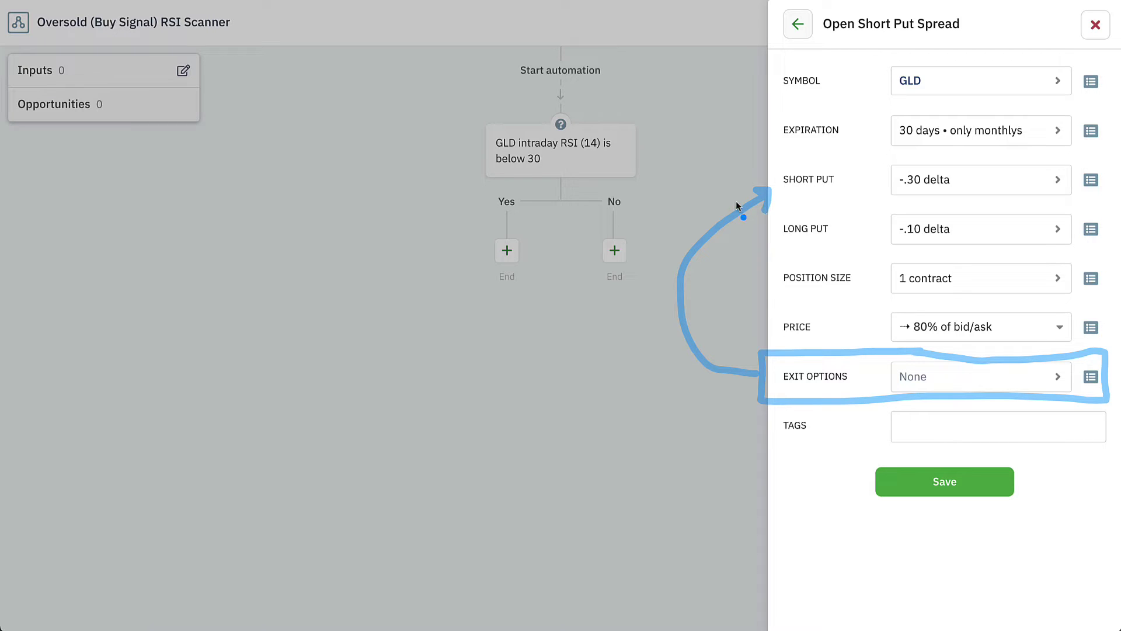
Open the exit options, mark the 1-minute check note in ink, and set Profit Taking to 50% of credit
{"action": "left_click", "coordinate": [946, 381]}
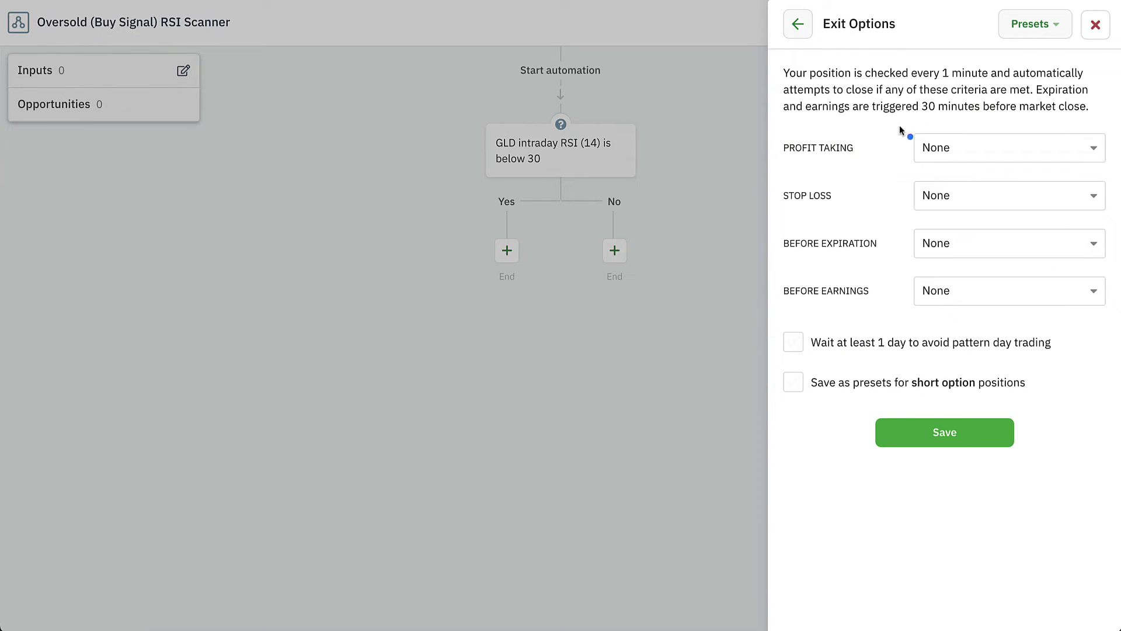
{"action": "left_click_drag", "start_coordinate": [909, 90], "coordinate": [1000, 86]}
{"action": "left_click", "coordinate": [976, 153]}
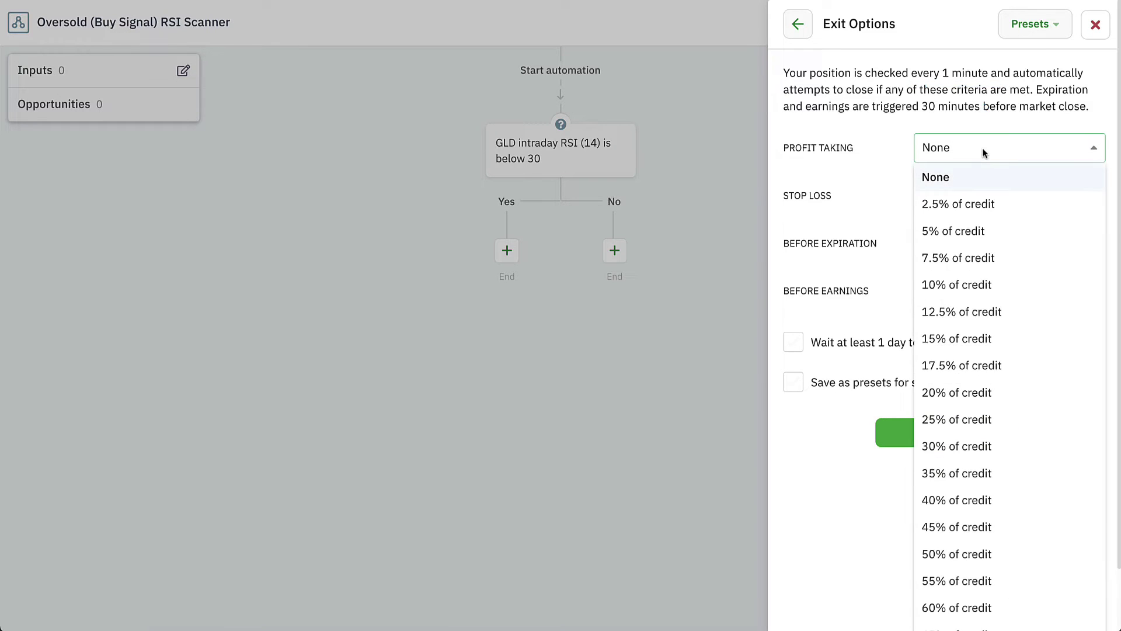
{"action": "left_click", "coordinate": [988, 553]}
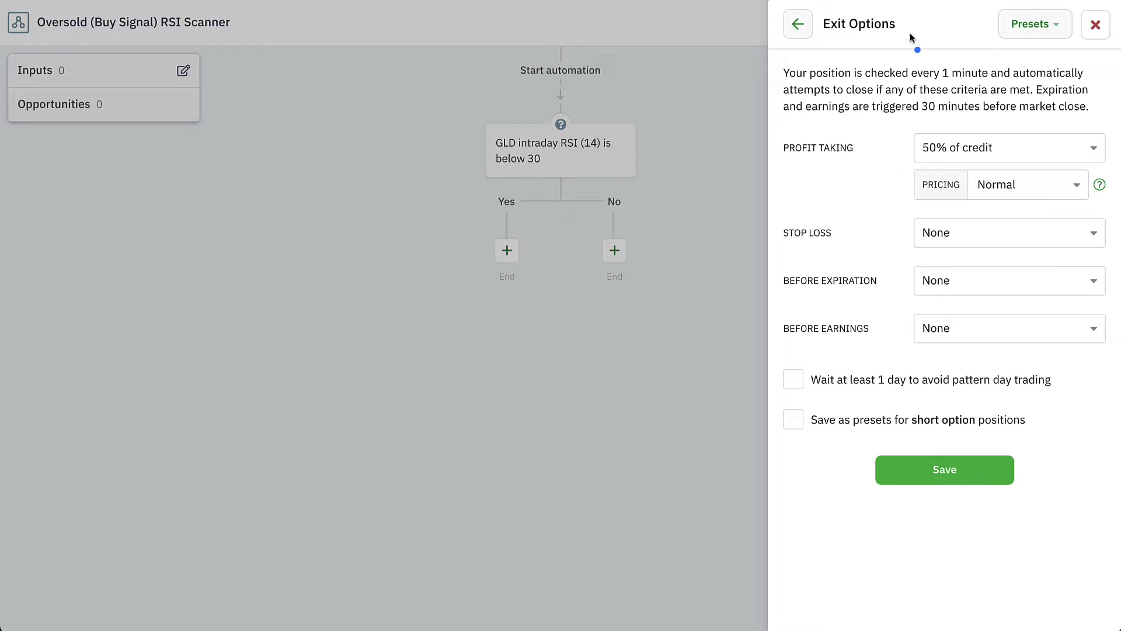
Tick the Exit Options heading in ink and draw arrows to the Profit Taking value and its pricing
{"action": "left_click_drag", "start_coordinate": [907, 21], "coordinate": [943, 7]}
{"action": "mouse_move", "coordinate": [890, 149]}
{"action": "left_mouse_down"}
{"action": "mouse_move", "coordinate": [907, 149]}
{"action": "mouse_move", "coordinate": [900, 143]}
{"action": "mouse_move", "coordinate": [892, 167]}
{"action": "left_mouse_up"}
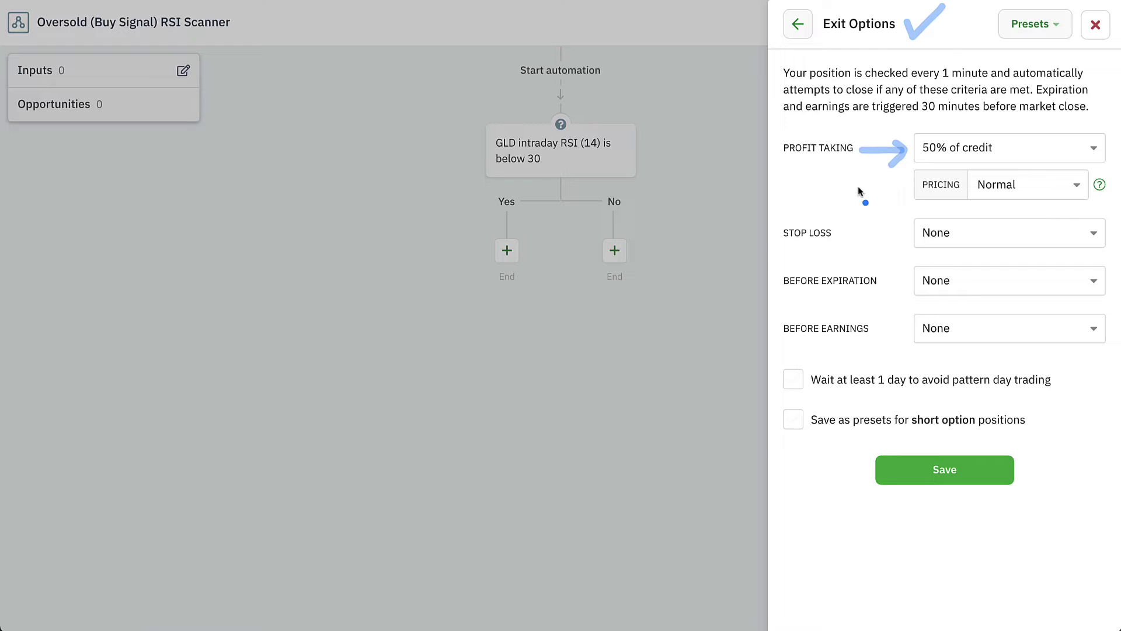
{"action": "left_click_drag", "start_coordinate": [856, 187], "coordinate": [907, 189]}
{"action": "left_click_drag", "start_coordinate": [900, 184], "coordinate": [902, 200]}
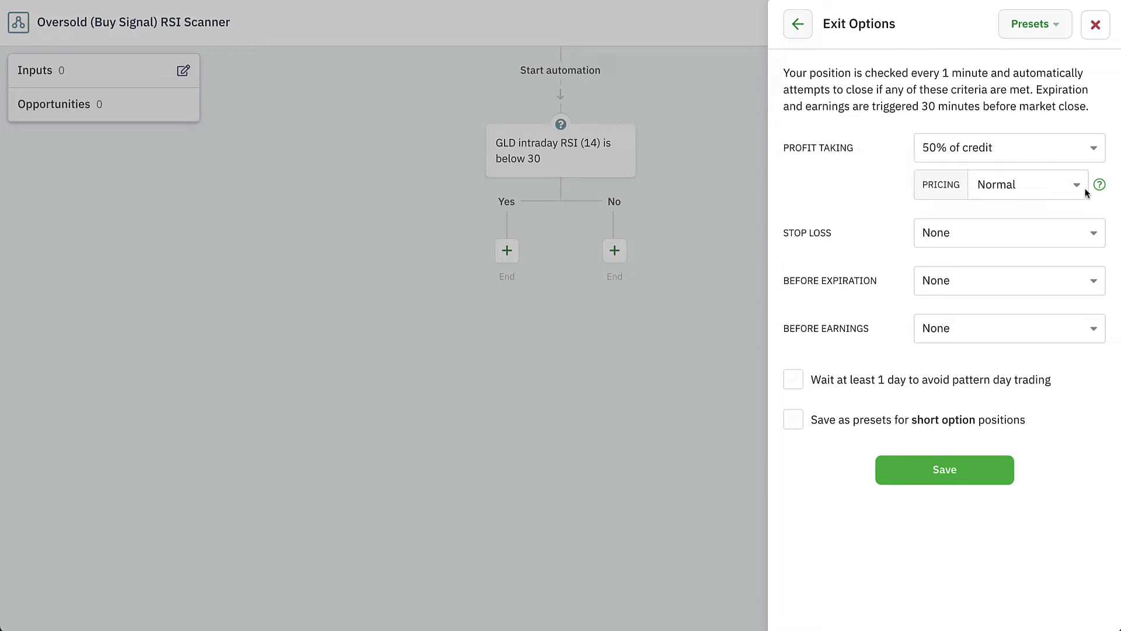
Check the profit-target pricing help and set the Profit Taking pricing to Patient, up to 5 prices at 20 seconds each
{"action": "mouse_move", "coordinate": [1101, 188]}
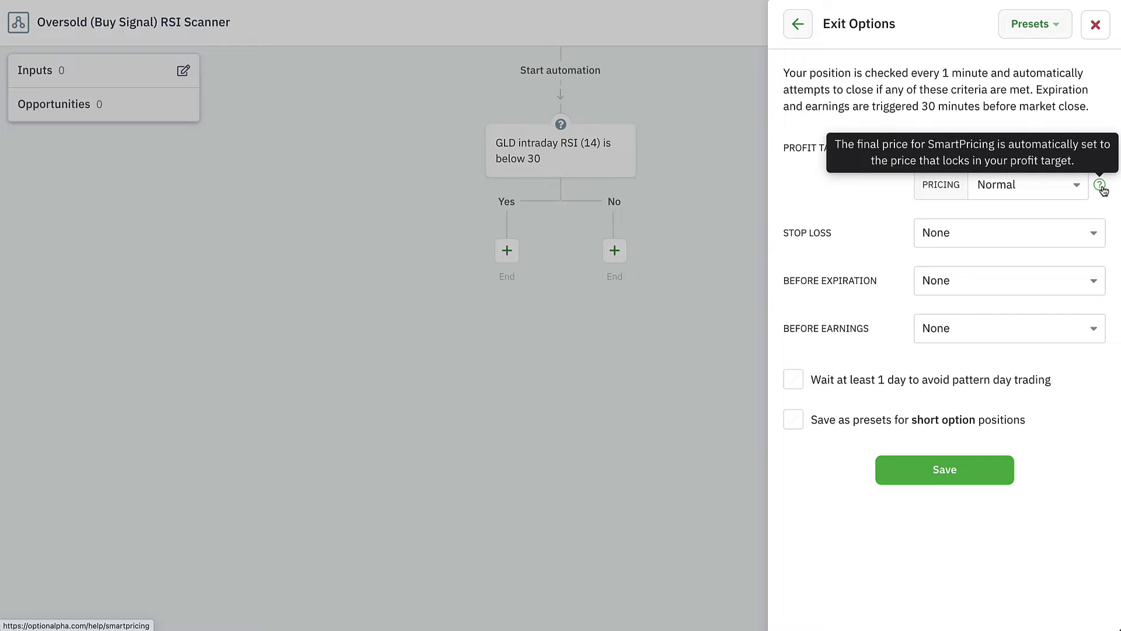
{"action": "left_click", "coordinate": [1058, 186]}
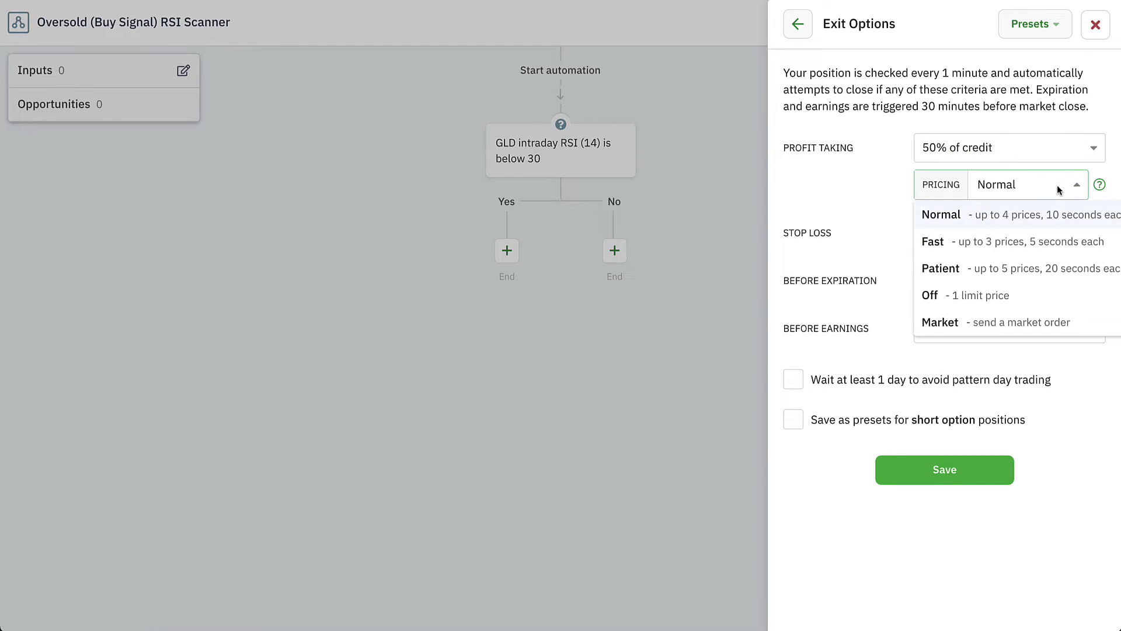
{"action": "left_click", "coordinate": [1039, 264]}
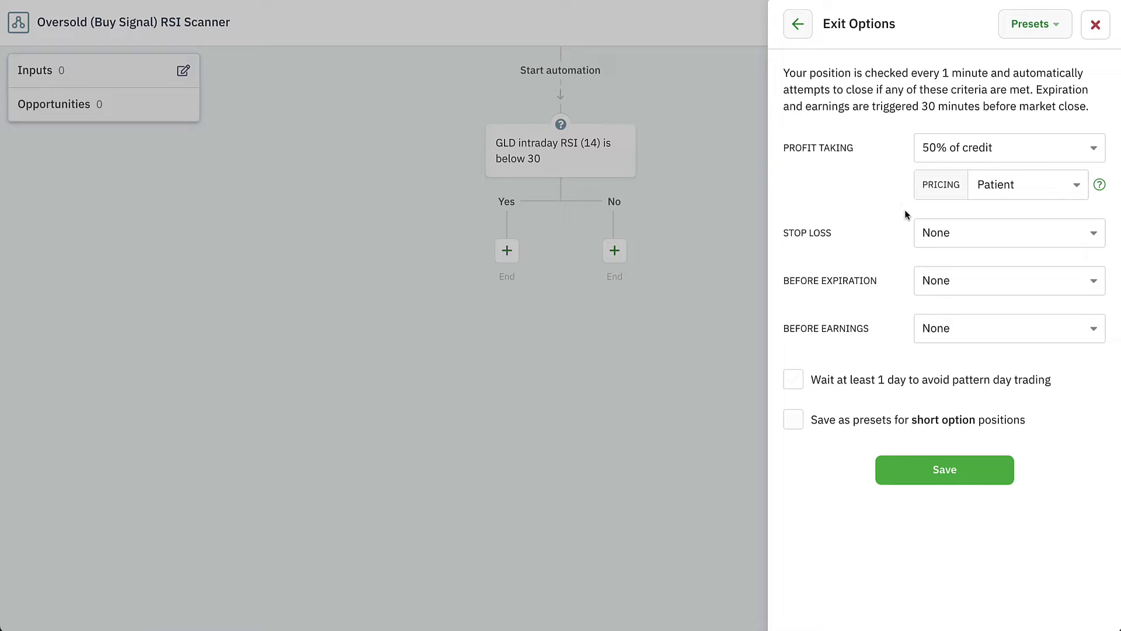
Set the Stop Loss to -200% of credit
{"action": "left_click", "coordinate": [962, 236]}
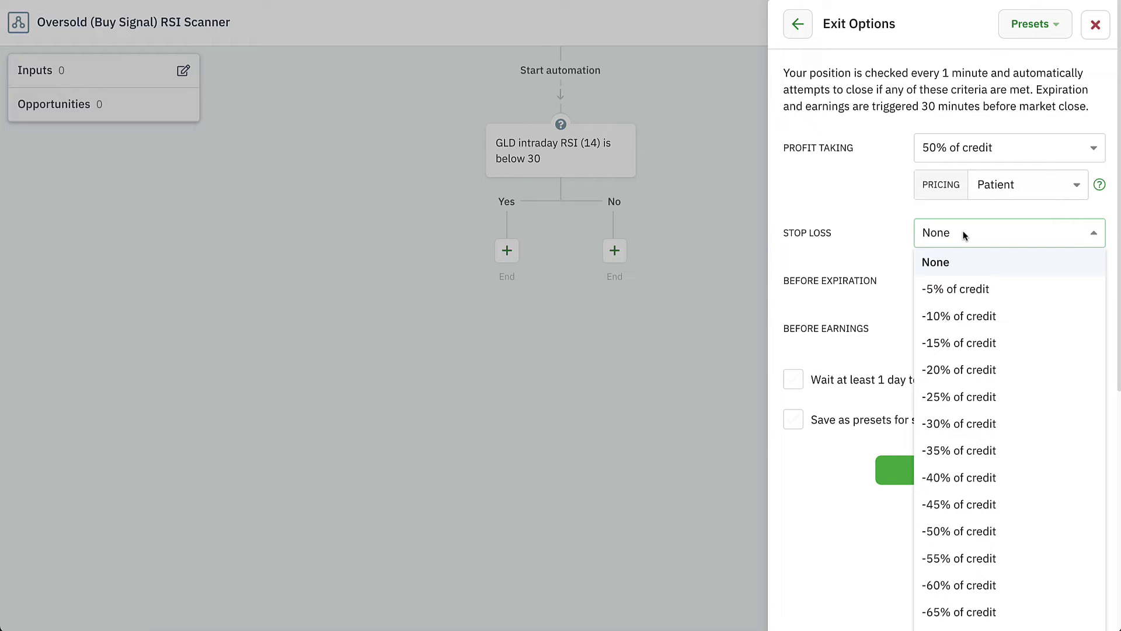
{"action": "scroll", "coordinate": [1002, 276], "scroll_direction": "down", "scroll_amount": 5}
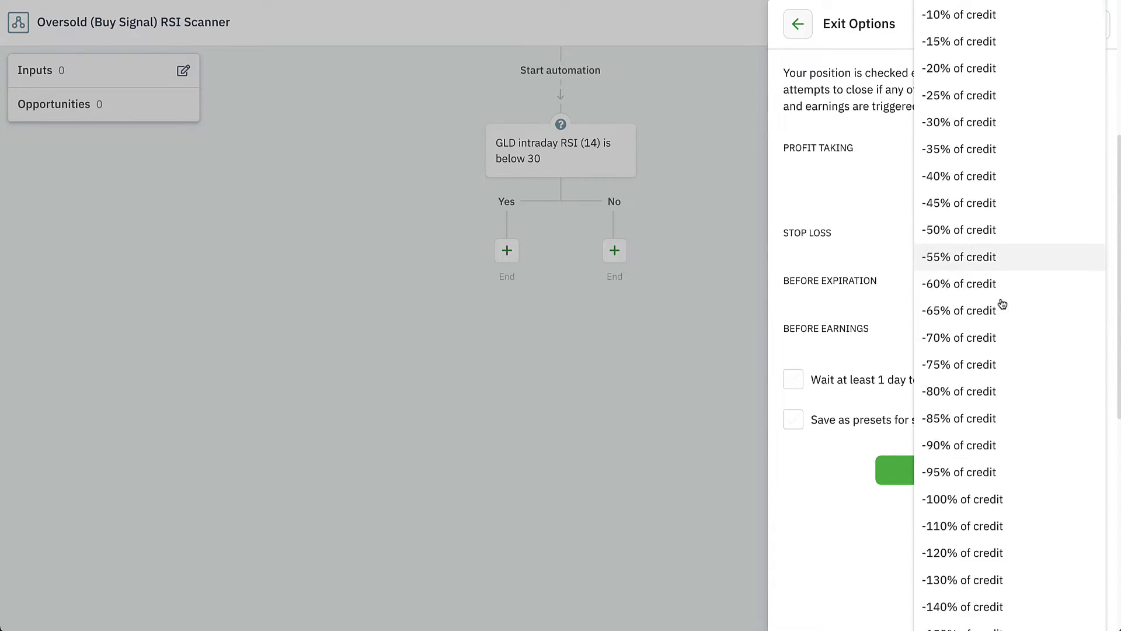
{"action": "scroll", "coordinate": [1002, 303], "scroll_direction": "down", "scroll_amount": 4}
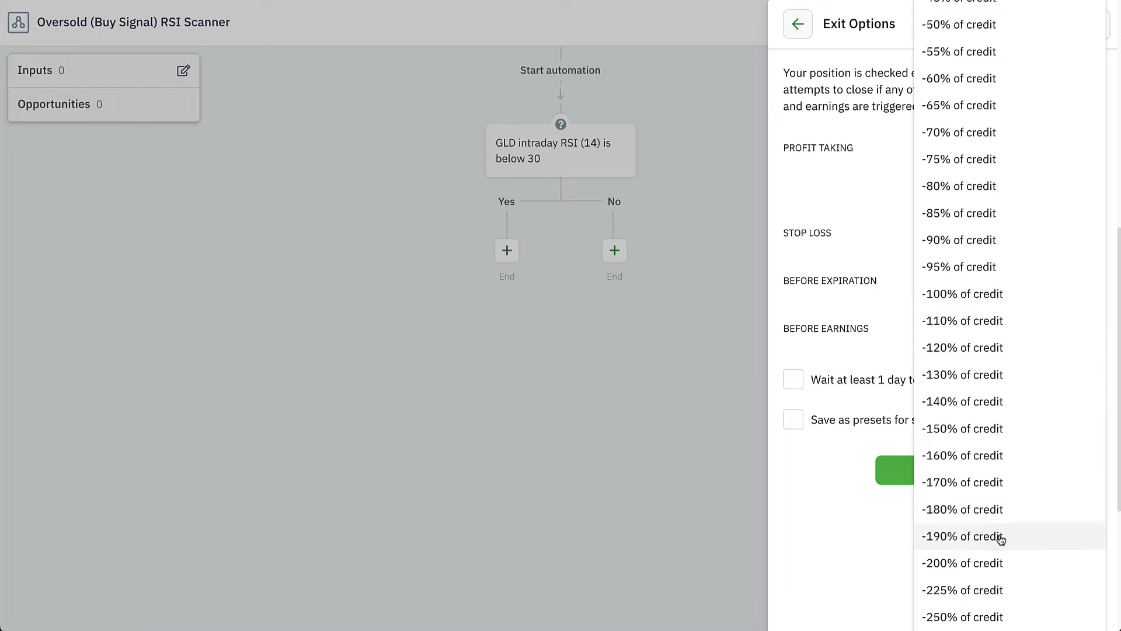
{"action": "left_click", "coordinate": [996, 564]}
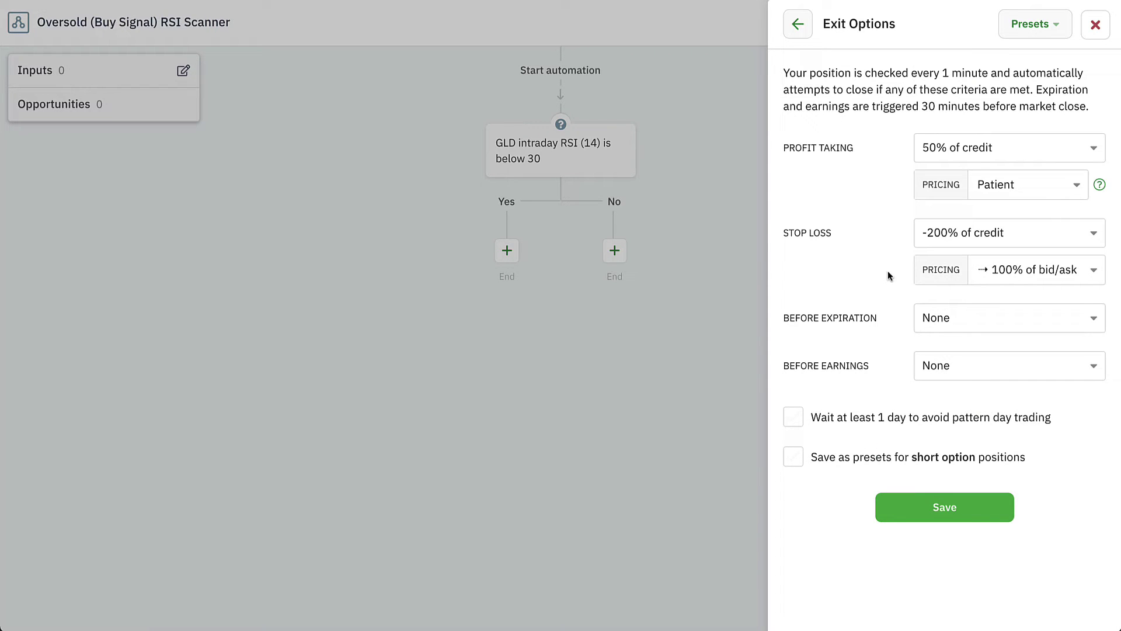
Set the Stop Loss SmartPricing to Fast with a final price of 105% of the bid/ask spread, save it, and outline the Stop Loss settings in ink
{"action": "left_click", "coordinate": [1029, 274]}
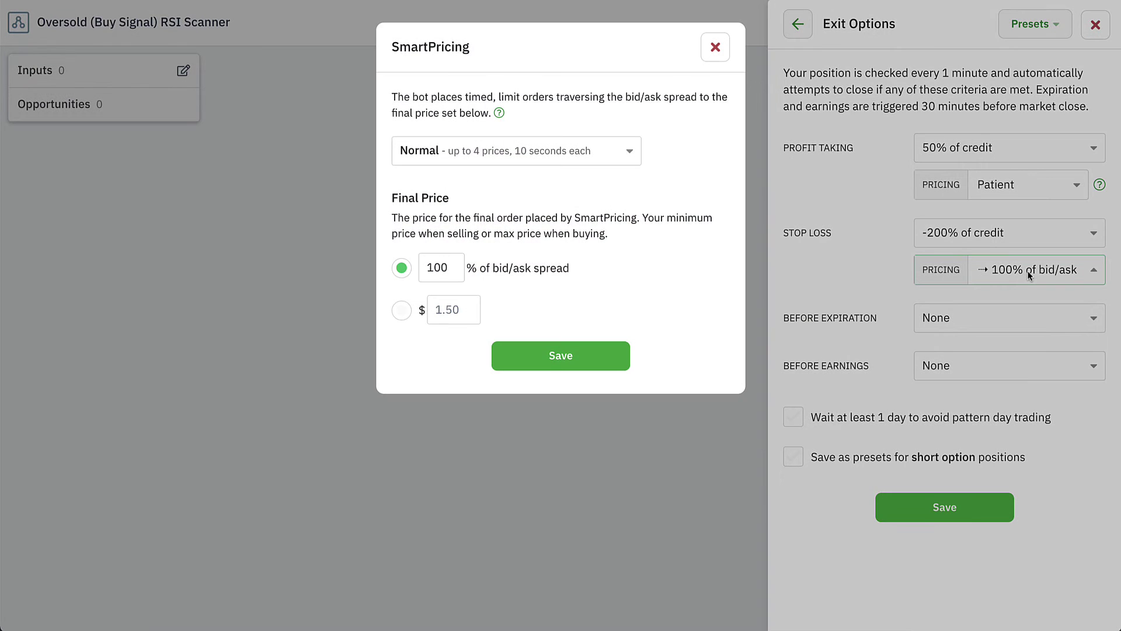
{"action": "left_click", "coordinate": [579, 150]}
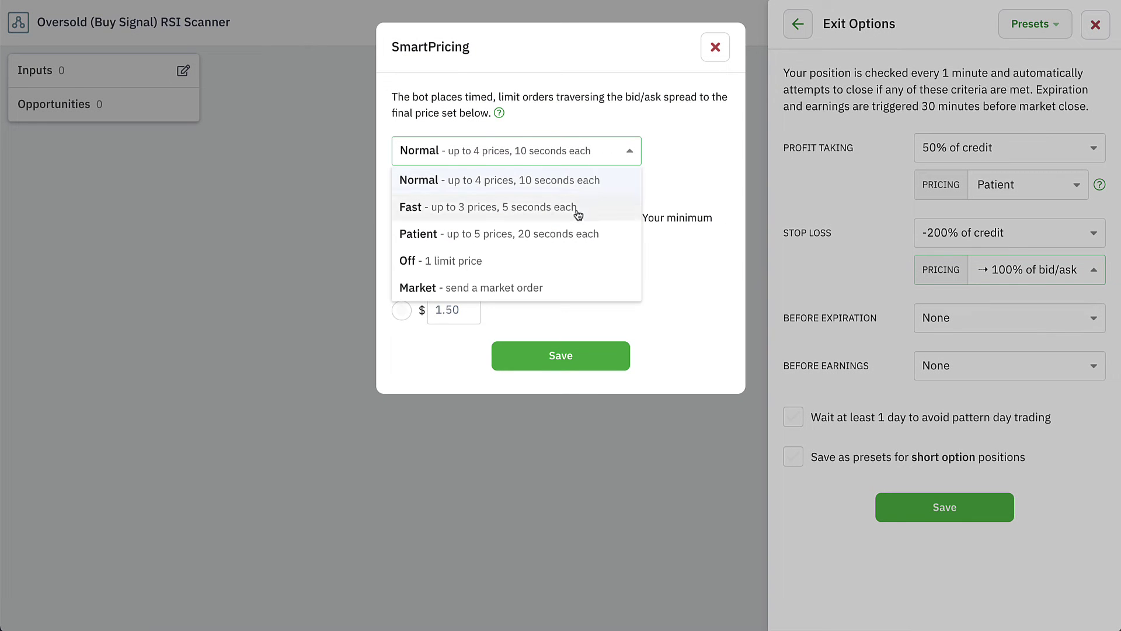
{"action": "left_click", "coordinate": [614, 211]}
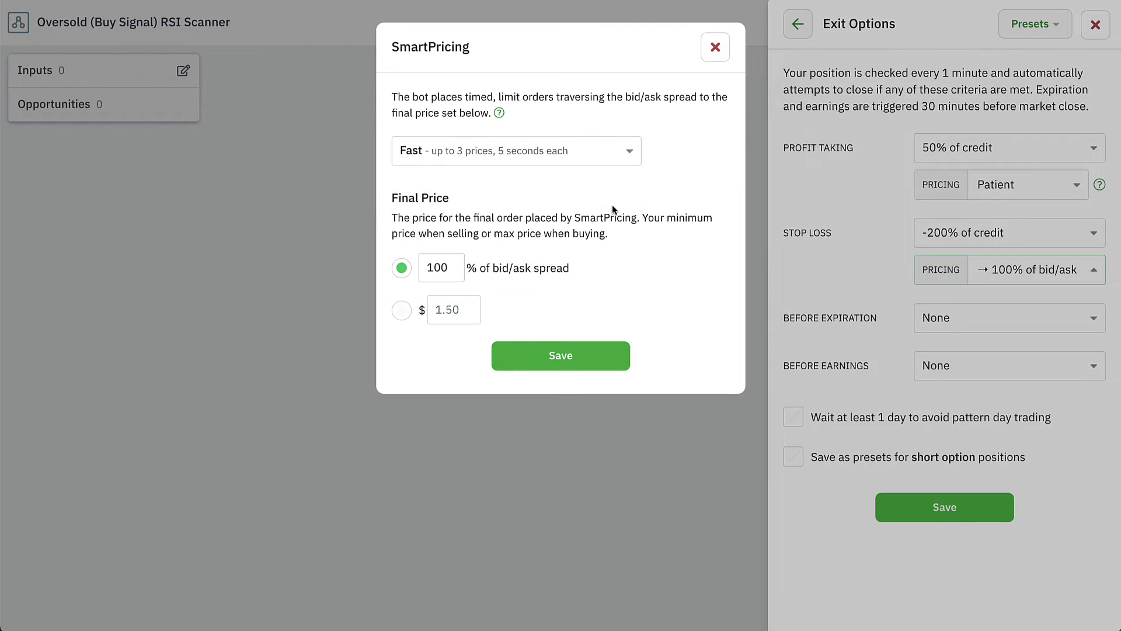
{"action": "double_click", "coordinate": [447, 267]}
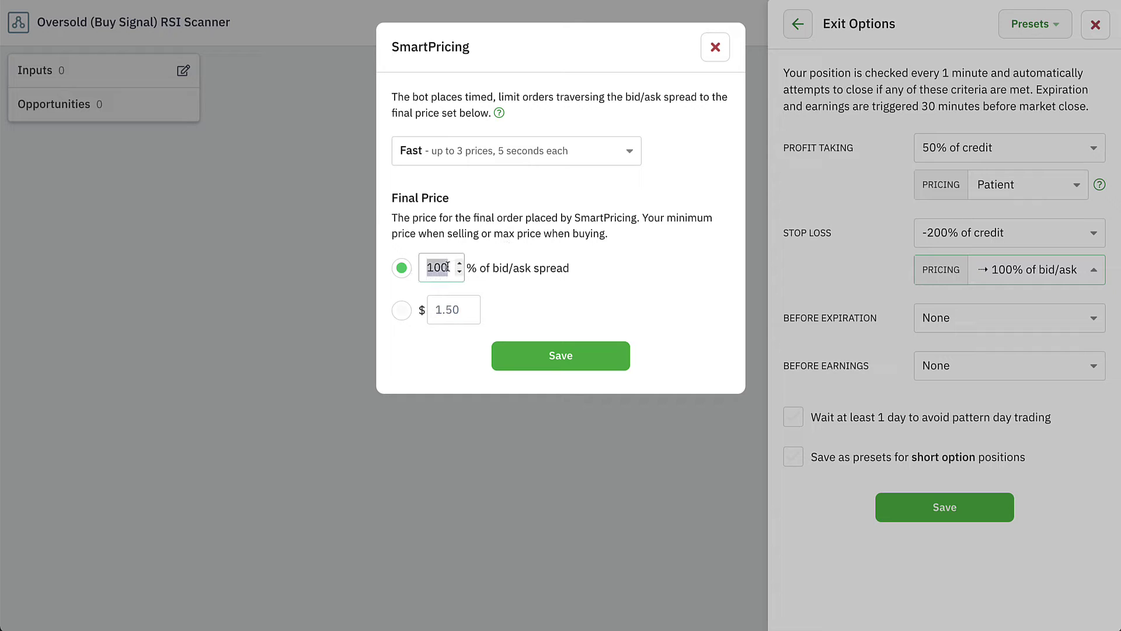
{"action": "type", "text": "105"}
{"action": "left_click", "coordinate": [568, 357]}
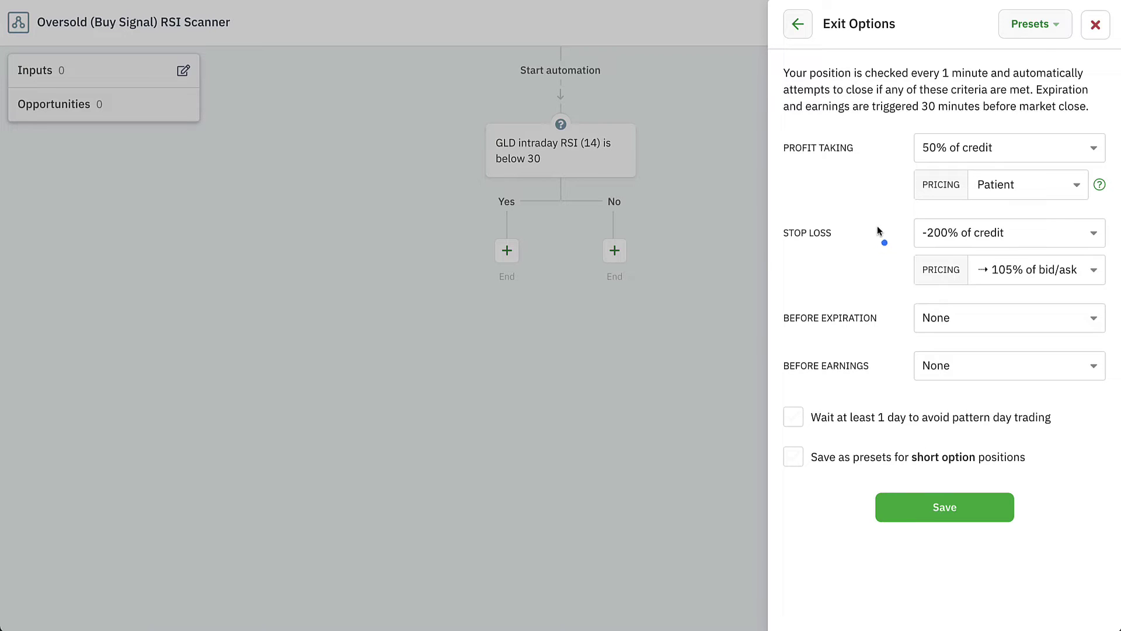
{"action": "mouse_move", "coordinate": [927, 209]}
{"action": "left_mouse_down"}
{"action": "mouse_move", "coordinate": [780, 207]}
{"action": "mouse_move", "coordinate": [765, 272]}
{"action": "mouse_move", "coordinate": [903, 296]}
{"action": "mouse_move", "coordinate": [1107, 299]}
{"action": "mouse_move", "coordinate": [1116, 220]}
{"action": "mouse_move", "coordinate": [929, 212]}
{"action": "left_mouse_up"}
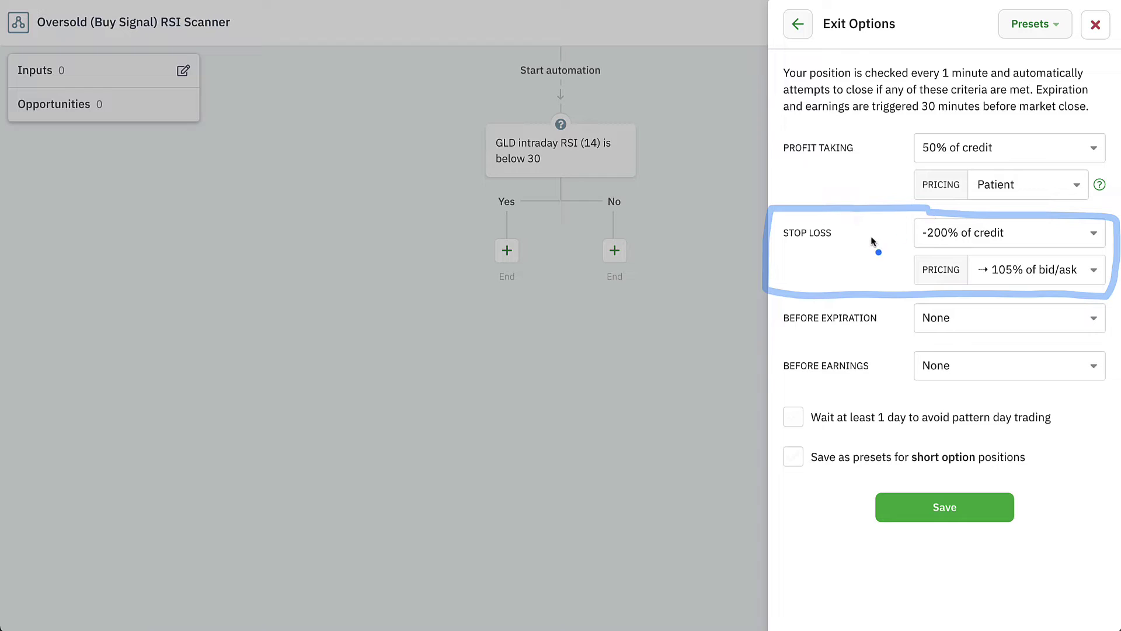
{"action": "mouse_move", "coordinate": [826, 261]}
{"action": "left_mouse_down"}
{"action": "mouse_move", "coordinate": [908, 268]}
{"action": "mouse_move", "coordinate": [898, 278]}
{"action": "left_mouse_up"}
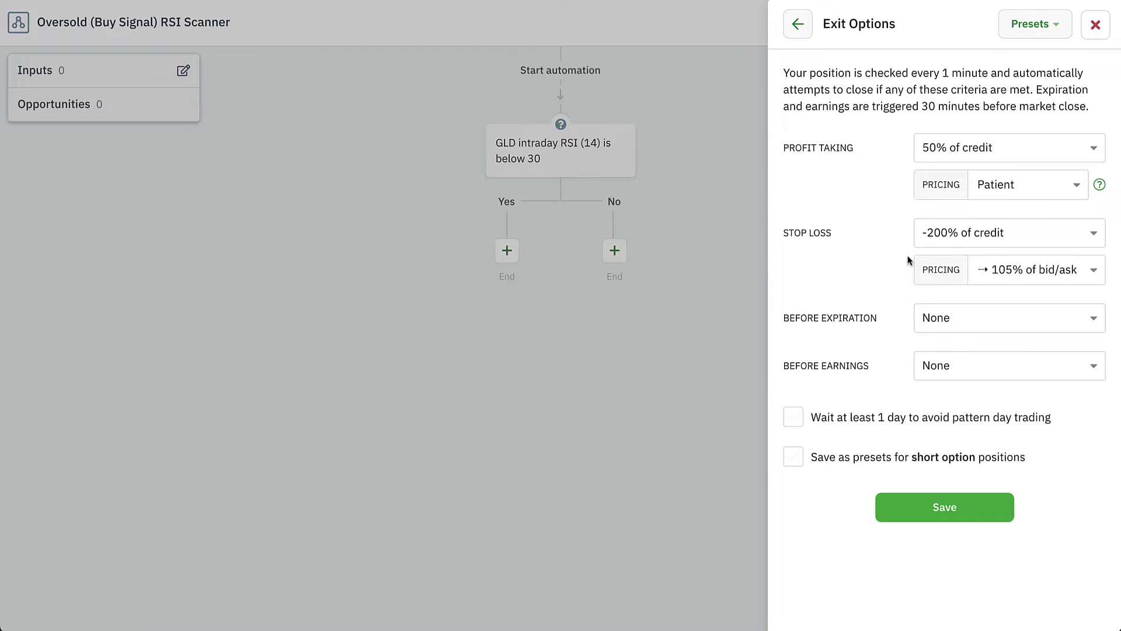
Set the Before Expiration exit to 2 days before
{"action": "left_click", "coordinate": [973, 319]}
{"action": "left_click", "coordinate": [964, 373]}
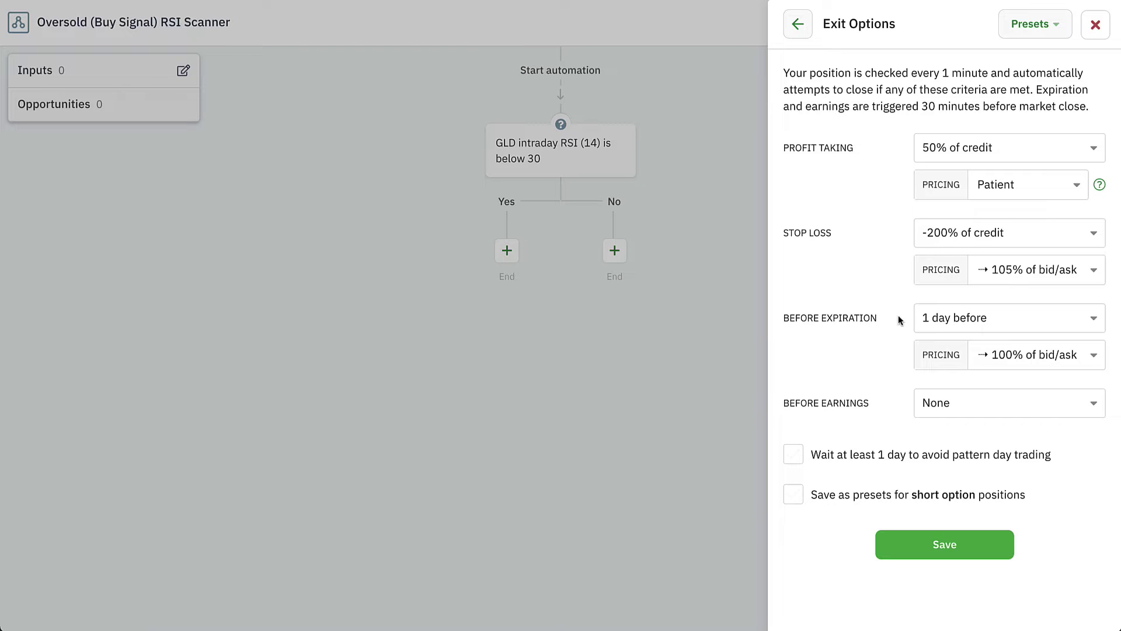
{"action": "left_click", "coordinate": [940, 322]}
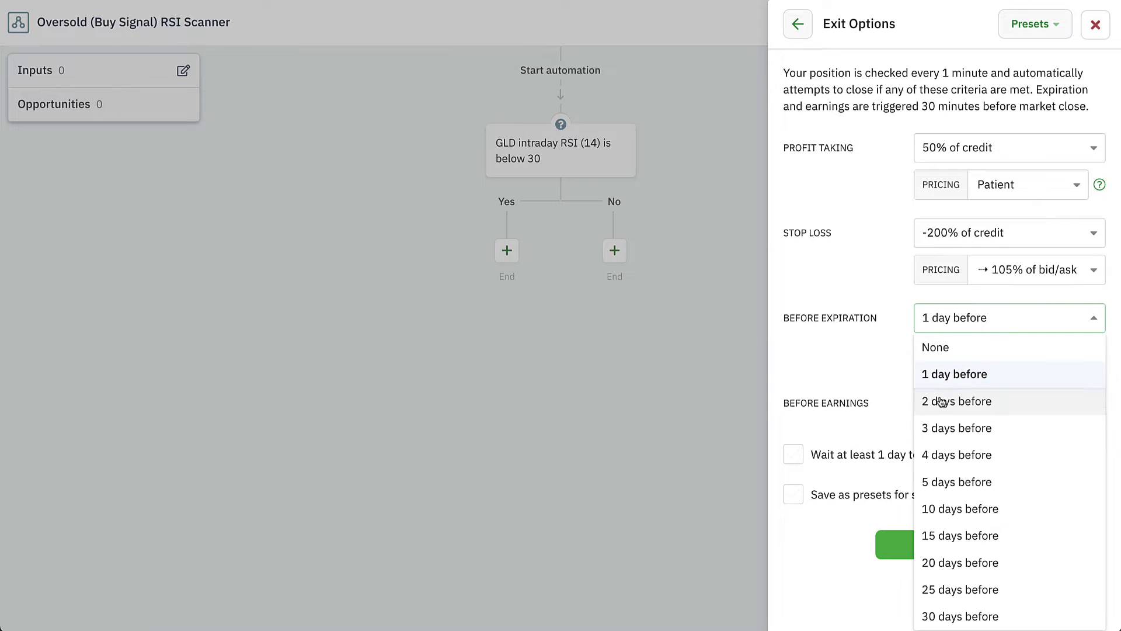
{"action": "left_click", "coordinate": [932, 397]}
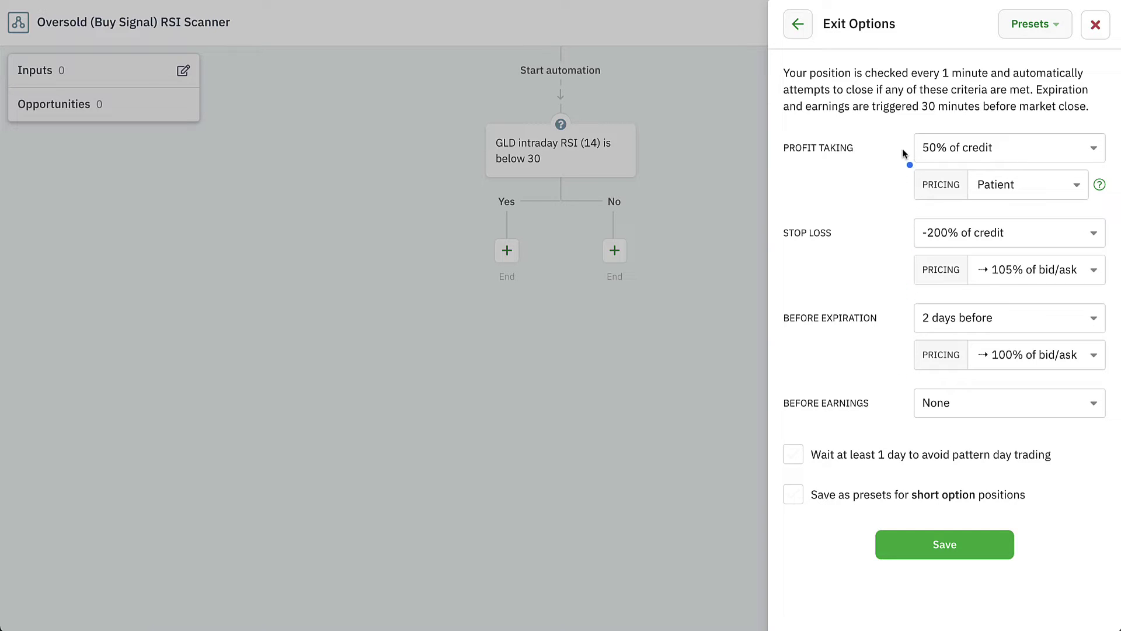
Mark Profit Taking, Stop Loss and Before Expiration in ink, and view the Before Earnings choices without changing the setting
{"action": "left_click_drag", "start_coordinate": [887, 146], "coordinate": [932, 104]}
{"action": "left_click_drag", "start_coordinate": [885, 228], "coordinate": [922, 201]}
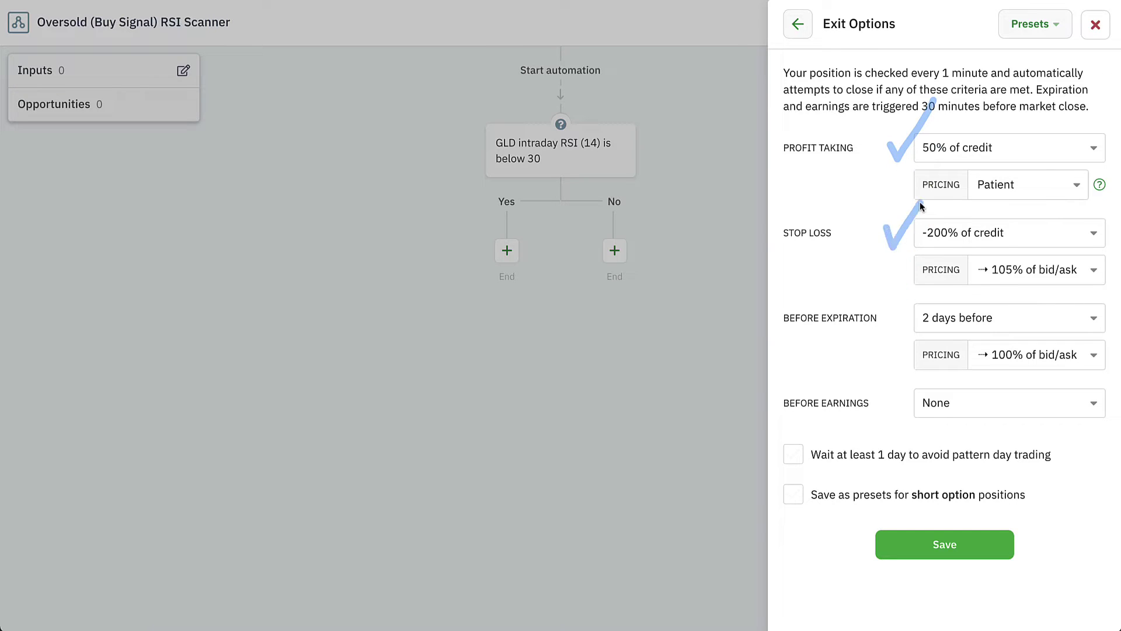
{"action": "mouse_move", "coordinate": [895, 320]}
{"action": "left_mouse_down"}
{"action": "mouse_move", "coordinate": [909, 310]}
{"action": "mouse_move", "coordinate": [906, 335]}
{"action": "left_mouse_up"}
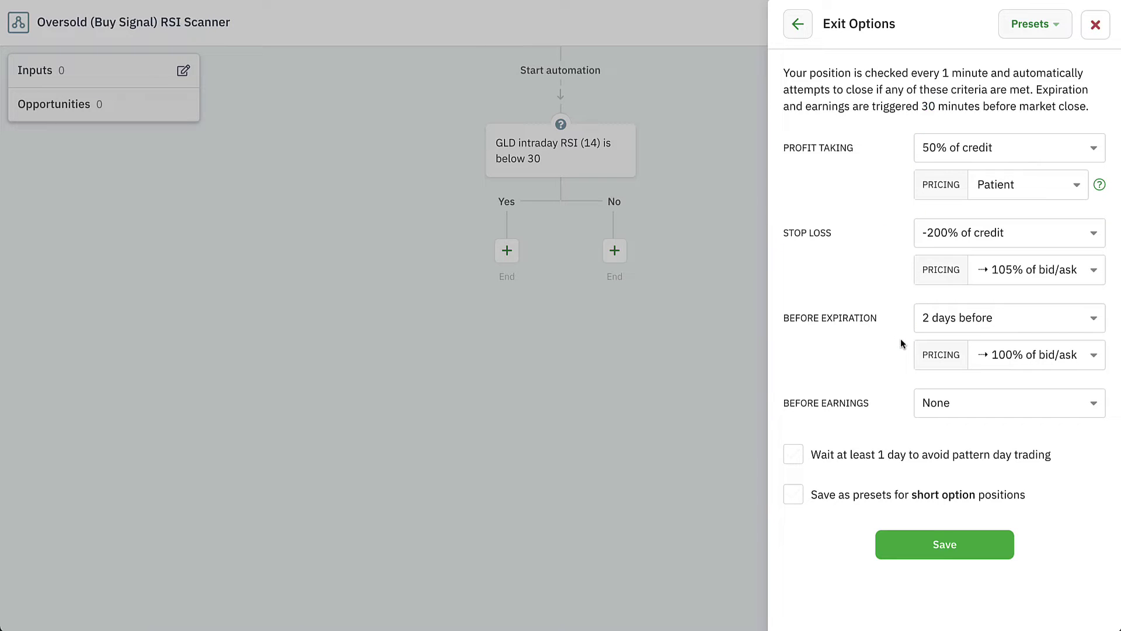
{"action": "left_click", "coordinate": [969, 404]}
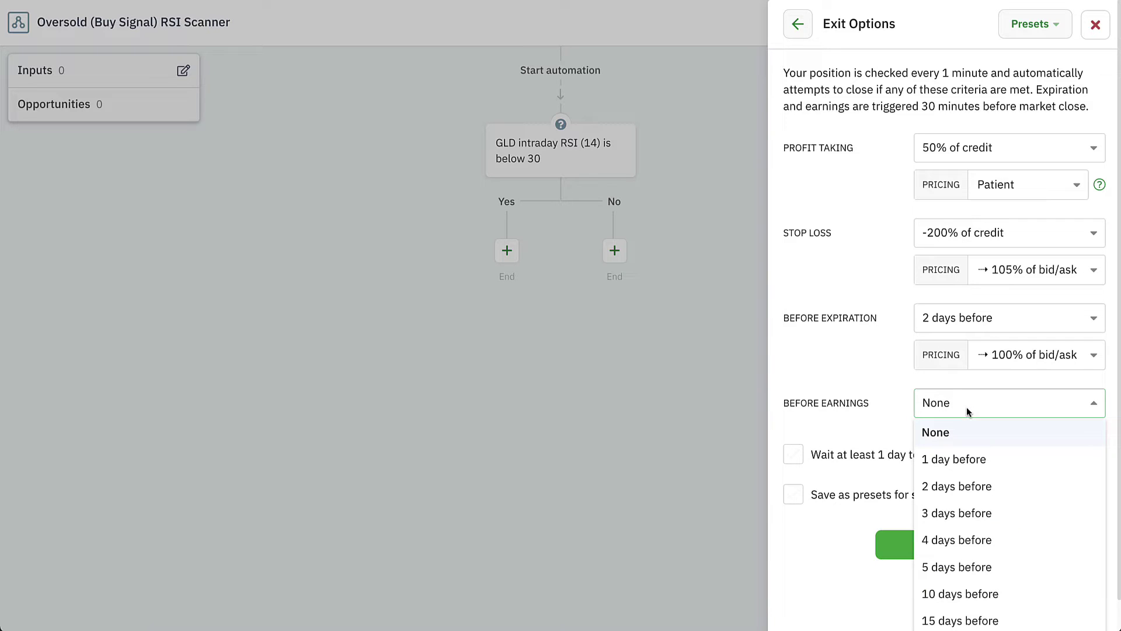
{"action": "left_click", "coordinate": [902, 407]}
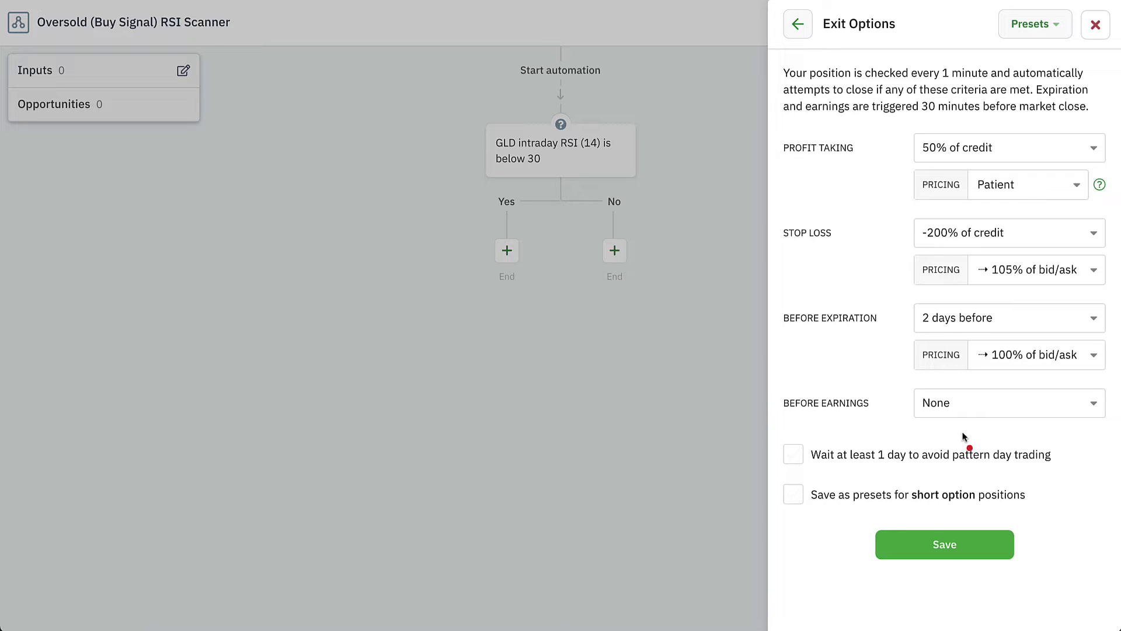
Outline the option to wait at least 1 day to avoid pattern day trading in ink, enable it, and save the exit options
{"action": "left_click_drag", "start_coordinate": [978, 431], "coordinate": [818, 430]}
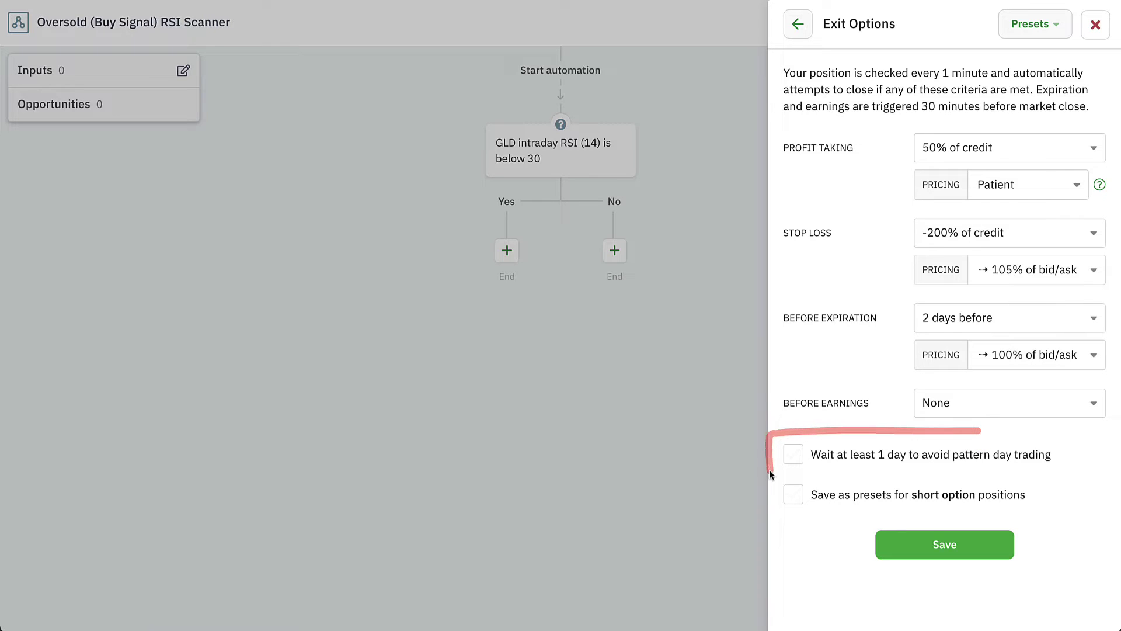
{"action": "mouse_move", "coordinate": [769, 470]}
{"action": "left_mouse_down"}
{"action": "mouse_move", "coordinate": [1069, 476]}
{"action": "mouse_move", "coordinate": [962, 436]}
{"action": "left_mouse_up"}
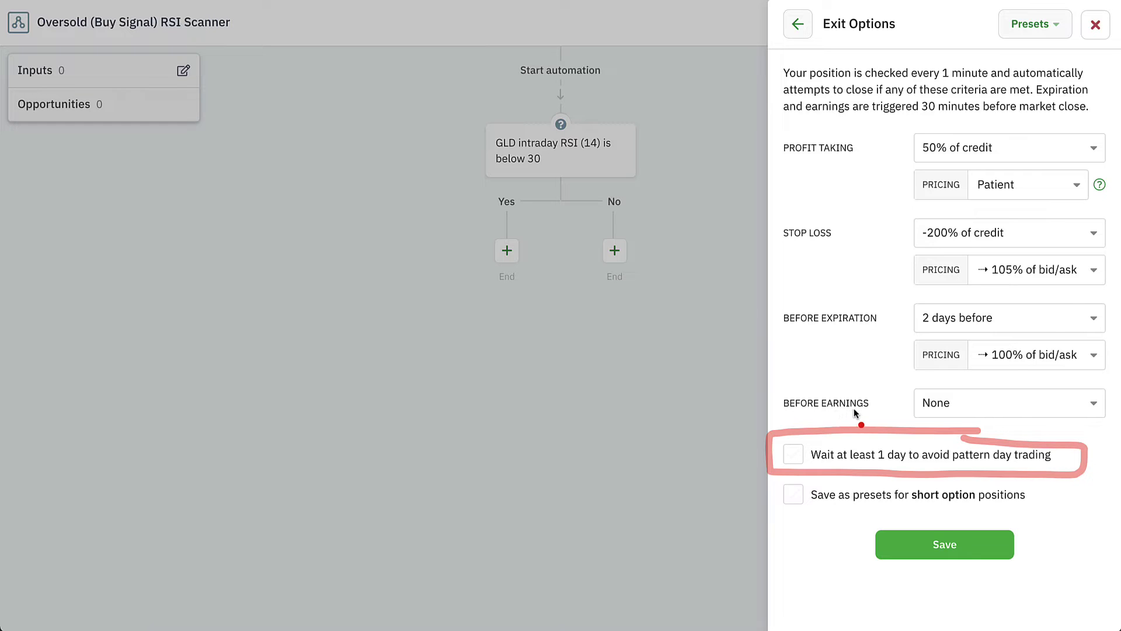
{"action": "left_click", "coordinate": [794, 454]}
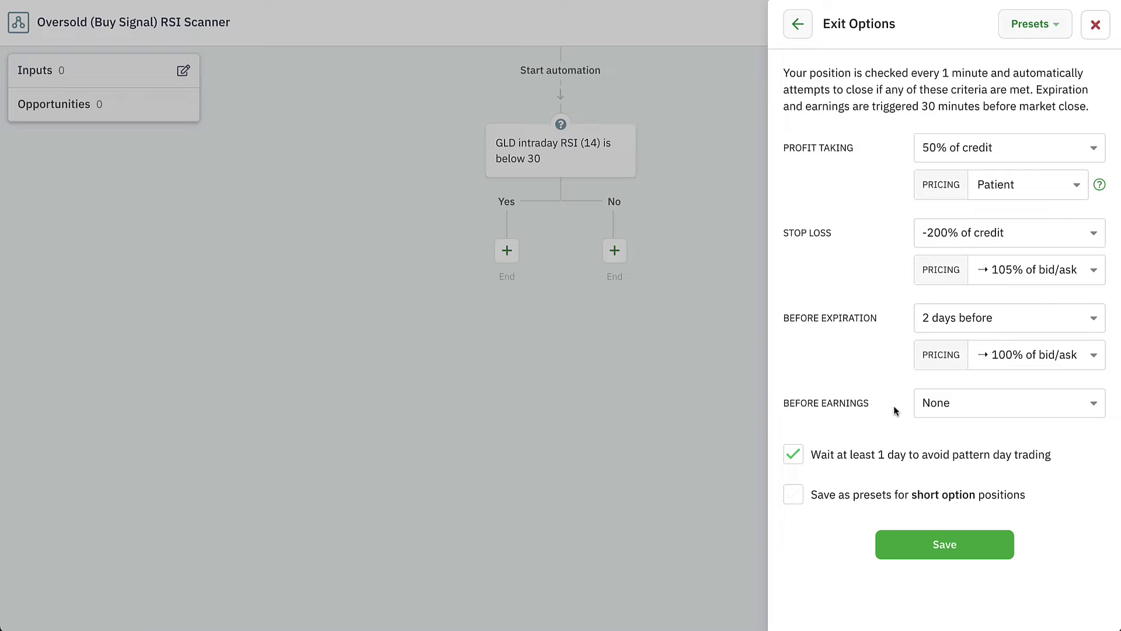
{"action": "left_click", "coordinate": [915, 542]}
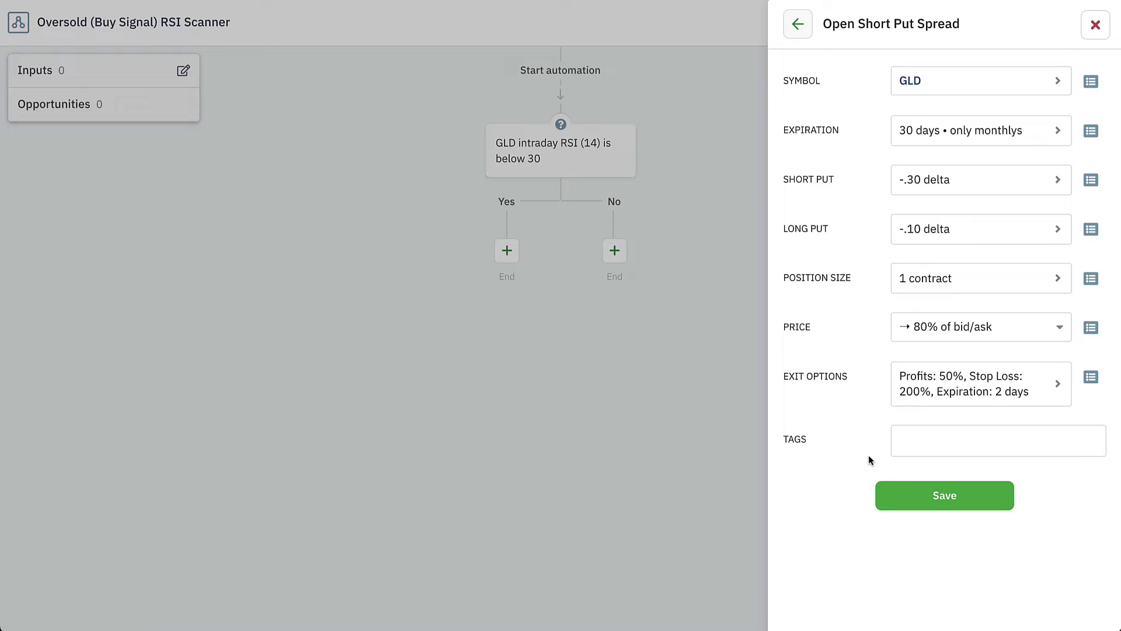
Save the GLD short put spread action, and trace the automation's start, Yes and No paths in ink
{"action": "left_click", "coordinate": [910, 497]}
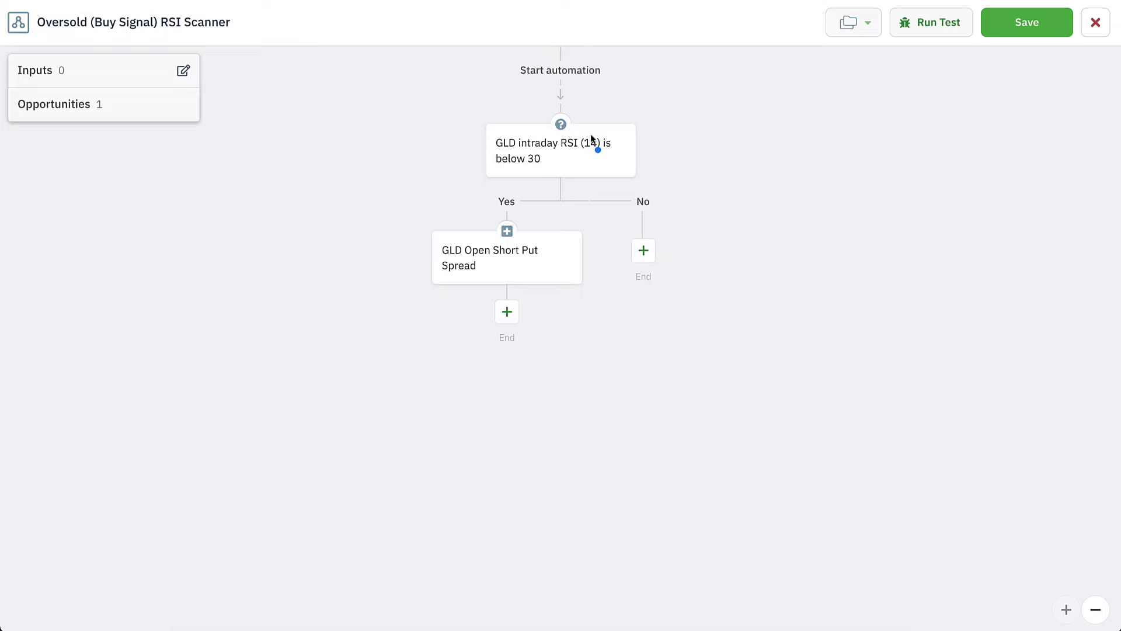
{"action": "left_click_drag", "start_coordinate": [560, 41], "coordinate": [554, 110]}
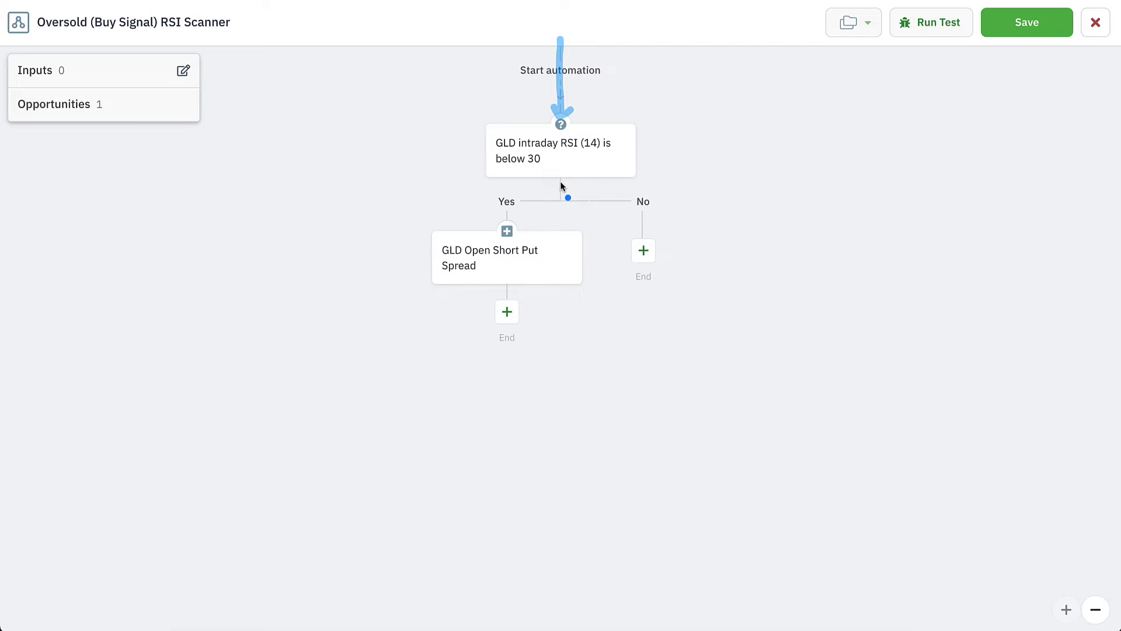
{"action": "mouse_move", "coordinate": [560, 177]}
{"action": "left_mouse_down"}
{"action": "mouse_move", "coordinate": [560, 200]}
{"action": "mouse_move", "coordinate": [505, 206]}
{"action": "mouse_move", "coordinate": [506, 229]}
{"action": "mouse_move", "coordinate": [493, 215]}
{"action": "mouse_move", "coordinate": [526, 214]}
{"action": "left_mouse_up"}
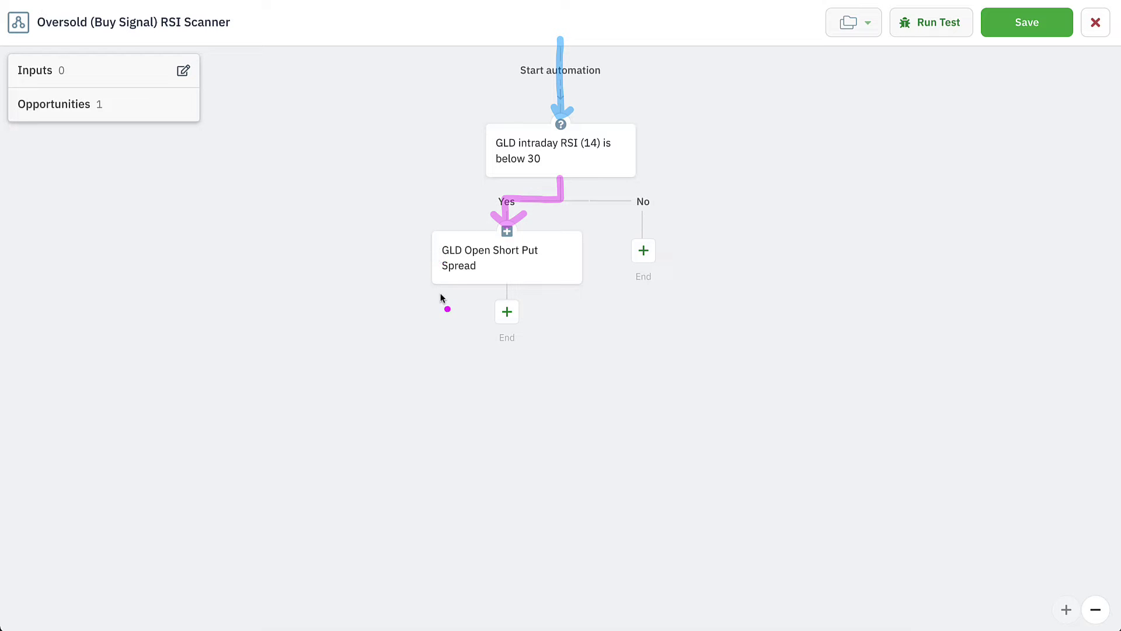
{"action": "key", "text": "r"}
{"action": "mouse_move", "coordinate": [642, 199]}
{"action": "left_mouse_down"}
{"action": "mouse_move", "coordinate": [644, 251]}
{"action": "mouse_move", "coordinate": [632, 245]}
{"action": "mouse_move", "coordinate": [645, 255]}
{"action": "left_mouse_up"}
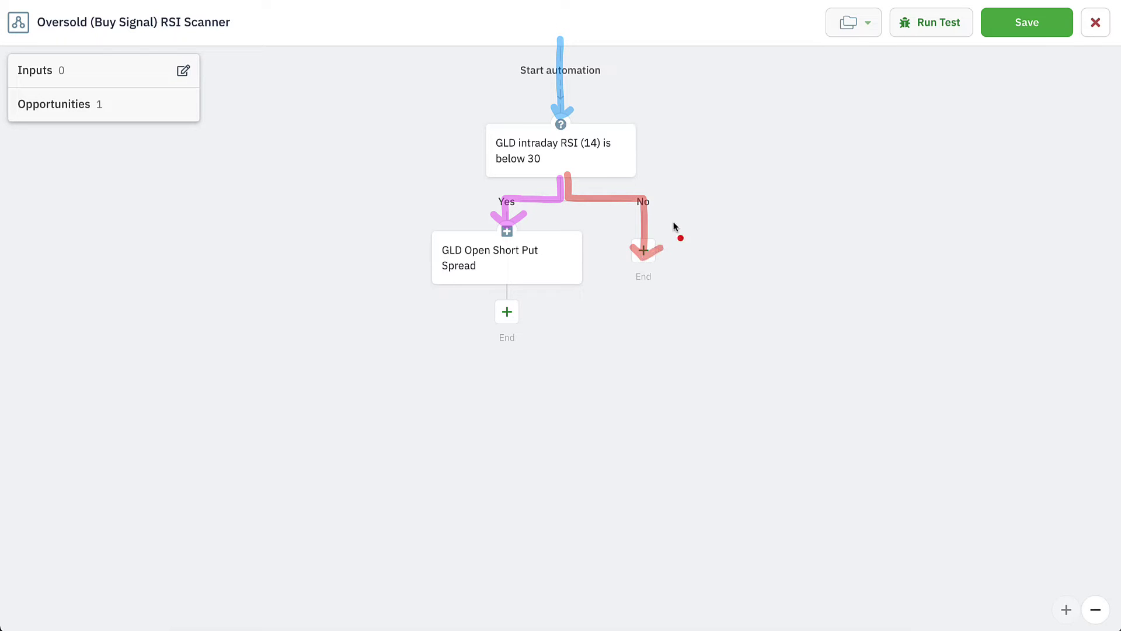
{"action": "left_click_drag", "start_coordinate": [629, 289], "coordinate": [666, 288]}
{"action": "key", "text": "Escape"}
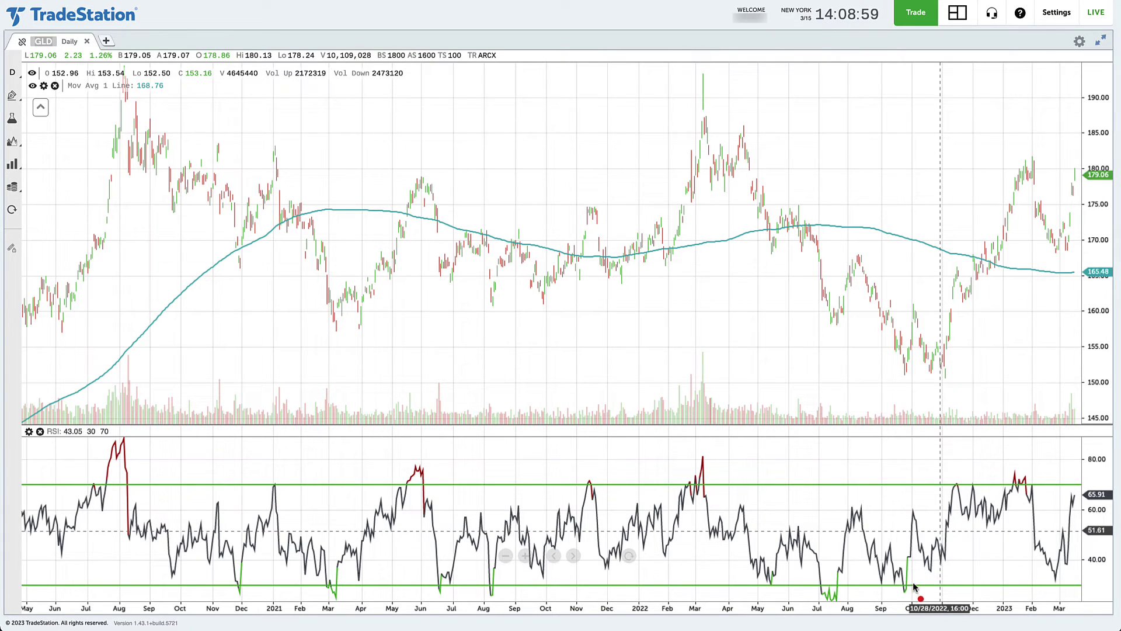
On TradeStation's GLD chart, draw an ink arrow to the latest RSI dip below 30, box September 2021 to May 2022, and write NO
{"action": "mouse_move", "coordinate": [970, 568]}
{"action": "left_mouse_down"}
{"action": "mouse_move", "coordinate": [921, 583]}
{"action": "mouse_move", "coordinate": [942, 595]}
{"action": "left_mouse_up"}
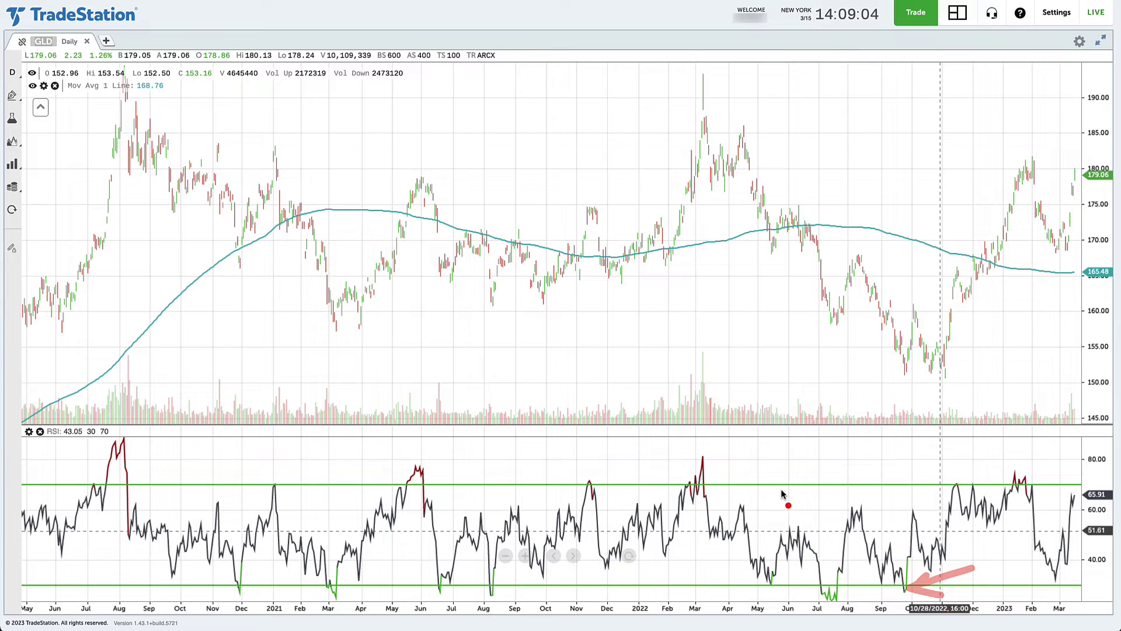
{"action": "mouse_move", "coordinate": [783, 491]}
{"action": "left_mouse_down"}
{"action": "mouse_move", "coordinate": [604, 490]}
{"action": "mouse_move", "coordinate": [509, 537]}
{"action": "mouse_move", "coordinate": [562, 582]}
{"action": "mouse_move", "coordinate": [759, 584]}
{"action": "mouse_move", "coordinate": [782, 492]}
{"action": "left_mouse_up"}
{"action": "mouse_move", "coordinate": [645, 484]}
{"action": "left_mouse_down"}
{"action": "mouse_move", "coordinate": [648, 454]}
{"action": "mouse_move", "coordinate": [681, 447]}
{"action": "mouse_move", "coordinate": [695, 472]}
{"action": "mouse_move", "coordinate": [700, 449]}
{"action": "left_mouse_up"}
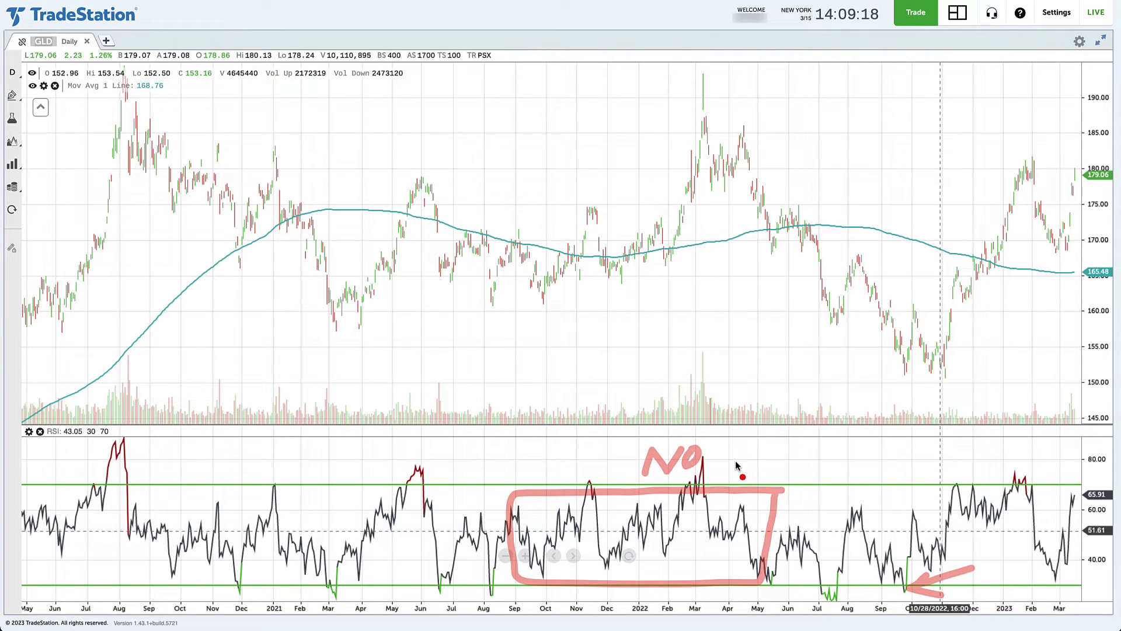
{"action": "key", "text": "Escape"}
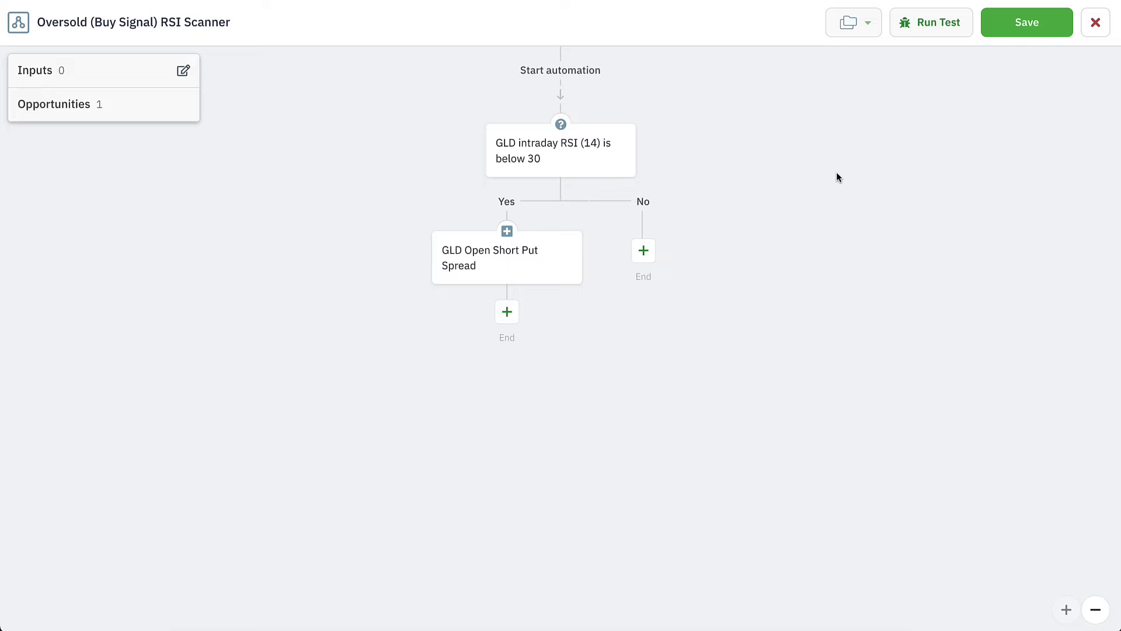
Run a test of the RSI scanner automation without modifying the bot, and review the test time and the RSI decision's indicator value in the log
{"action": "left_click", "coordinate": [911, 30]}
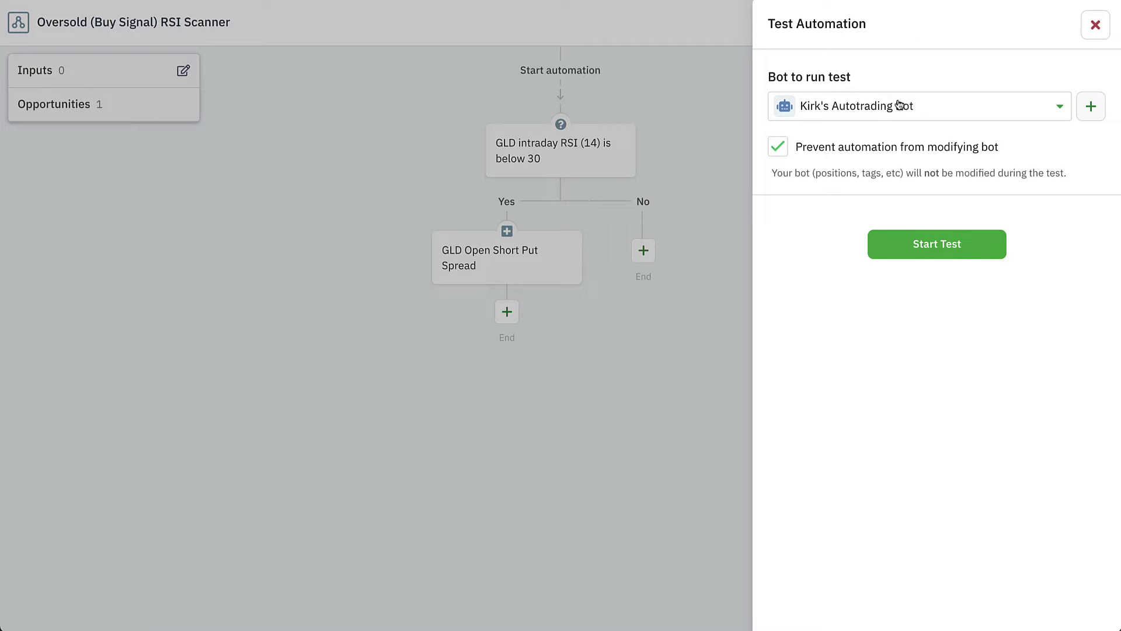
{"action": "left_click", "coordinate": [911, 248]}
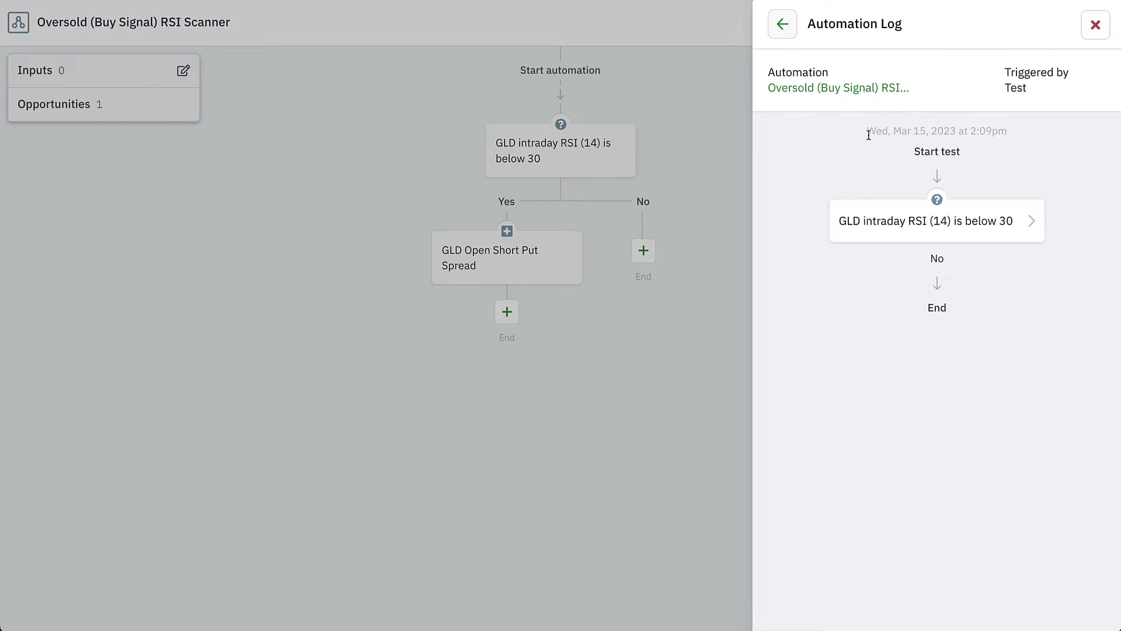
{"action": "left_click_drag", "start_coordinate": [867, 130], "coordinate": [1007, 132]}
{"action": "left_click", "coordinate": [880, 167]}
{"action": "left_click", "coordinate": [963, 228]}
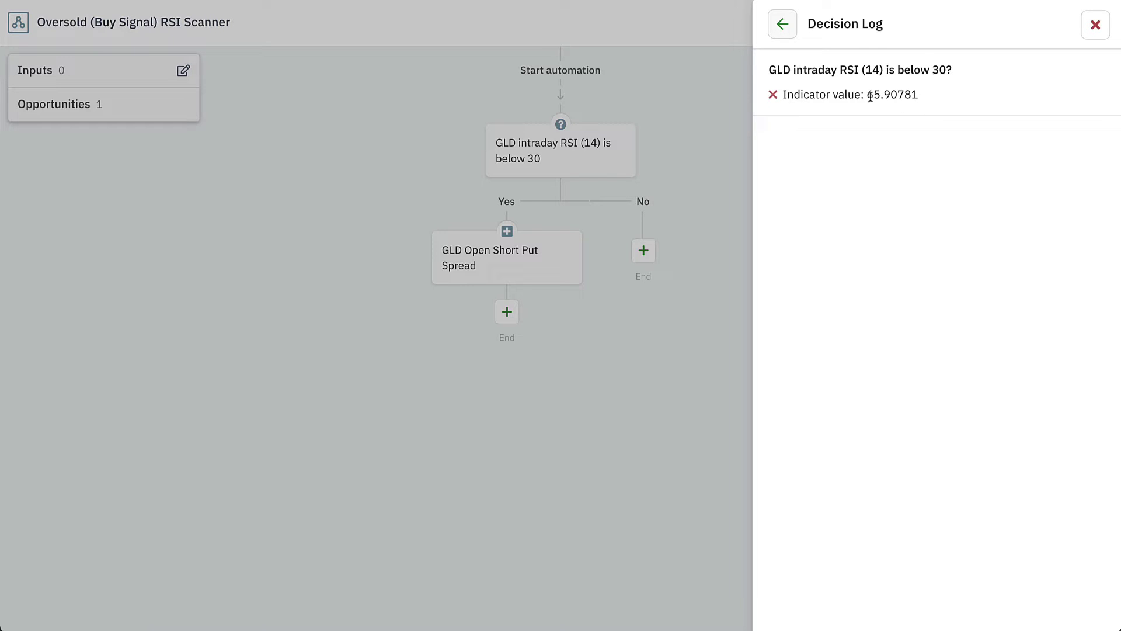
{"action": "left_click_drag", "start_coordinate": [866, 95], "coordinate": [920, 95]}
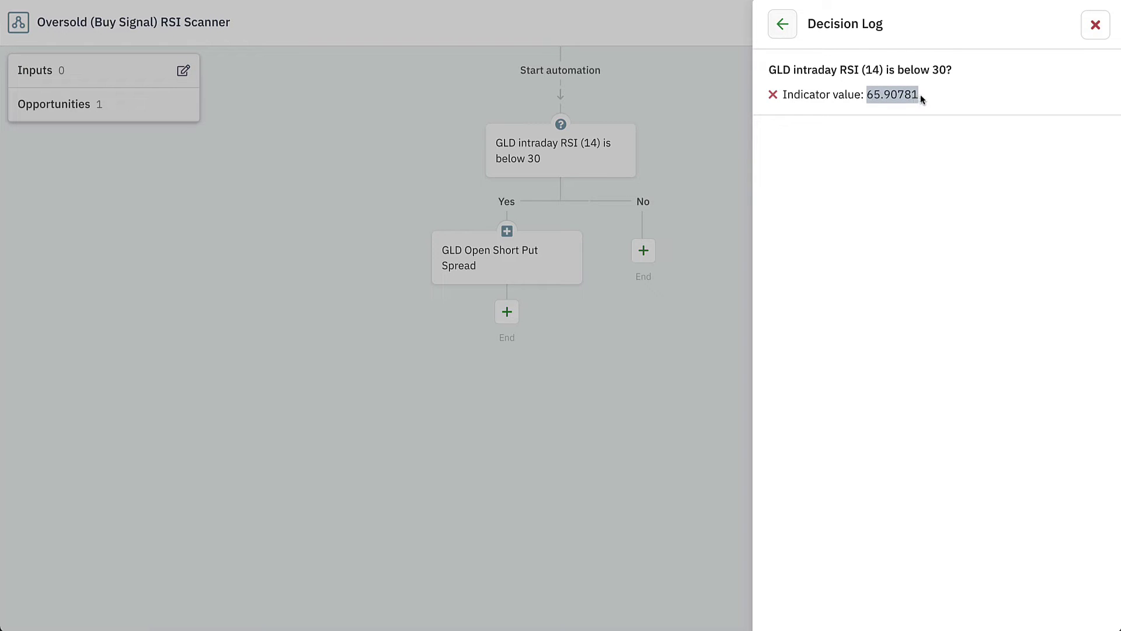
{"action": "left_click", "coordinate": [882, 143]}
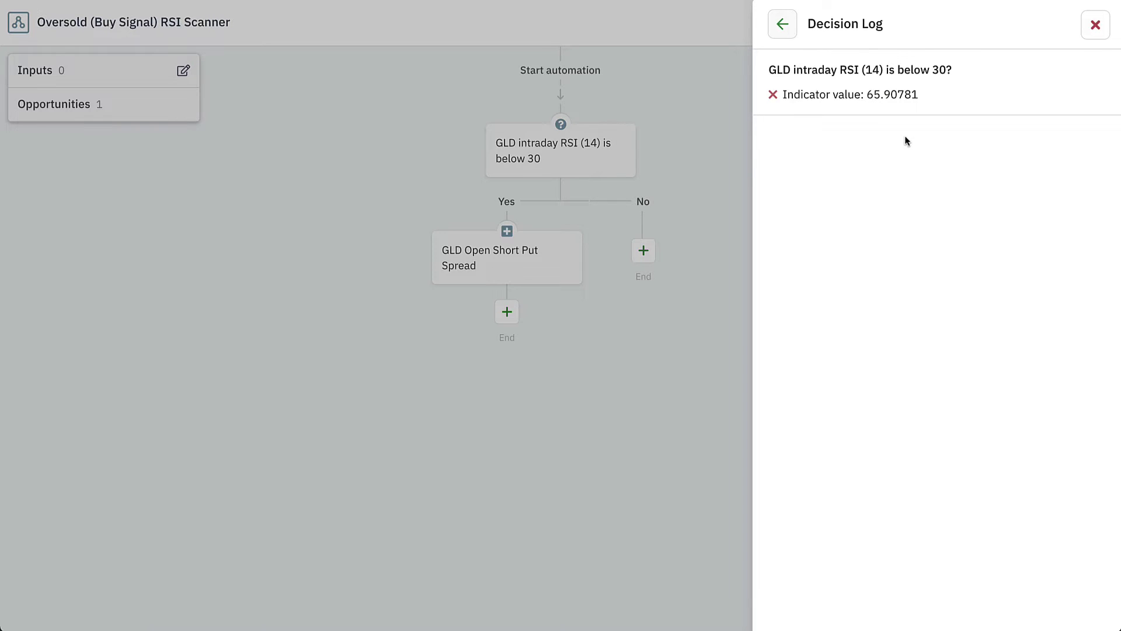
{"action": "left_click", "coordinate": [786, 29]}
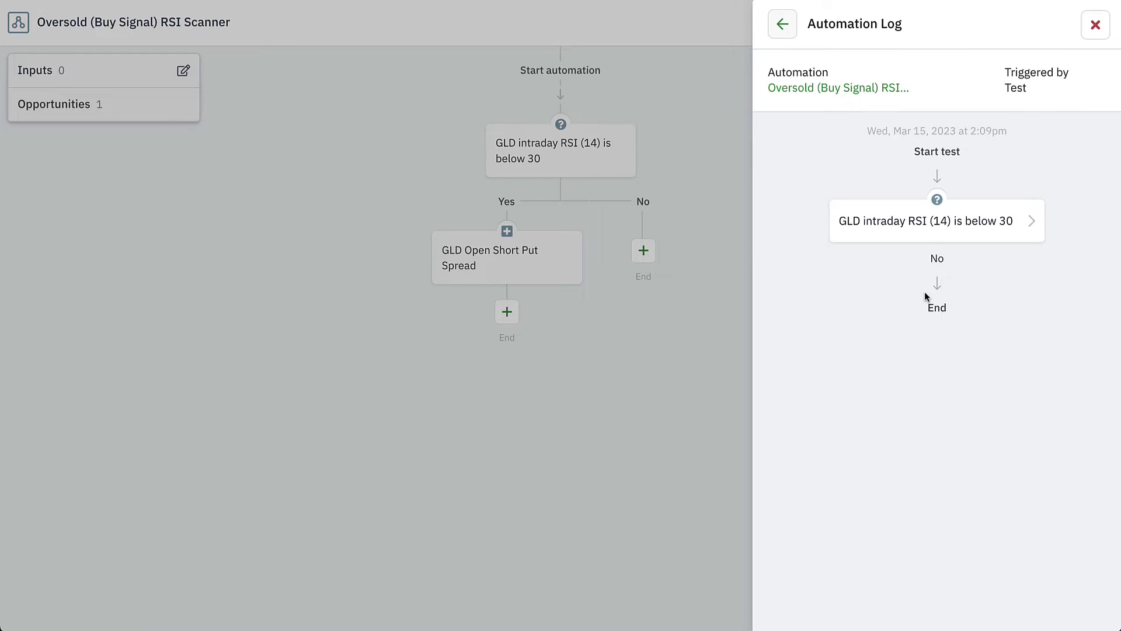
{"action": "left_click", "coordinate": [1095, 24]}
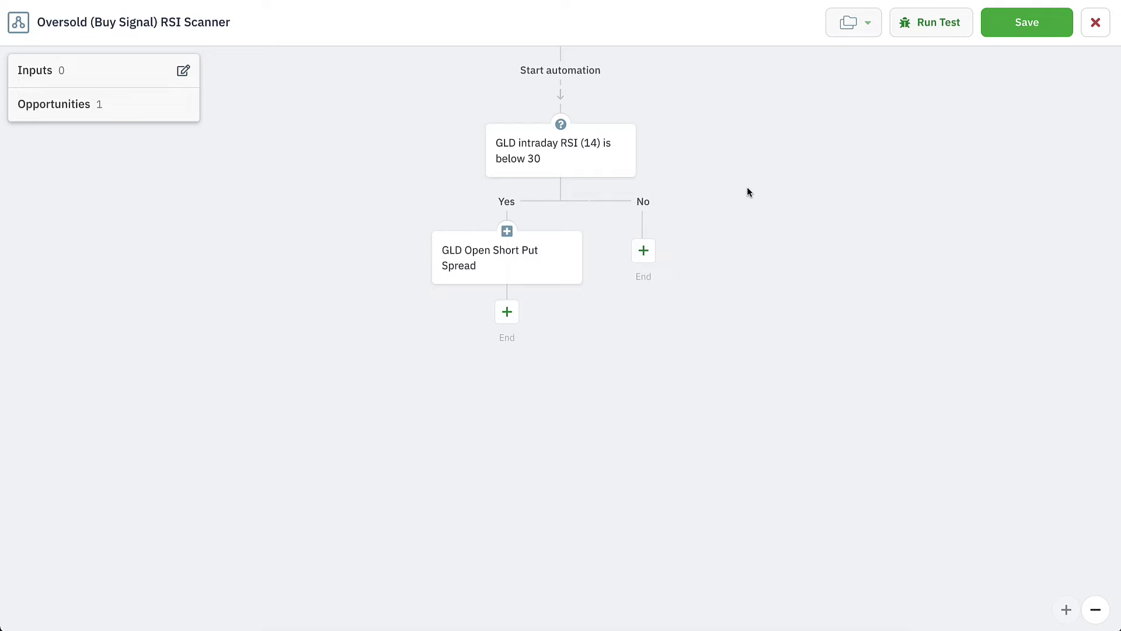
Save the Oversold (Buy Signal) RSI Scanner automation and add it to the bot with the Scanner schedule
{"action": "mouse_move", "coordinate": [507, 256]}
{"action": "left_click", "coordinate": [1021, 26]}
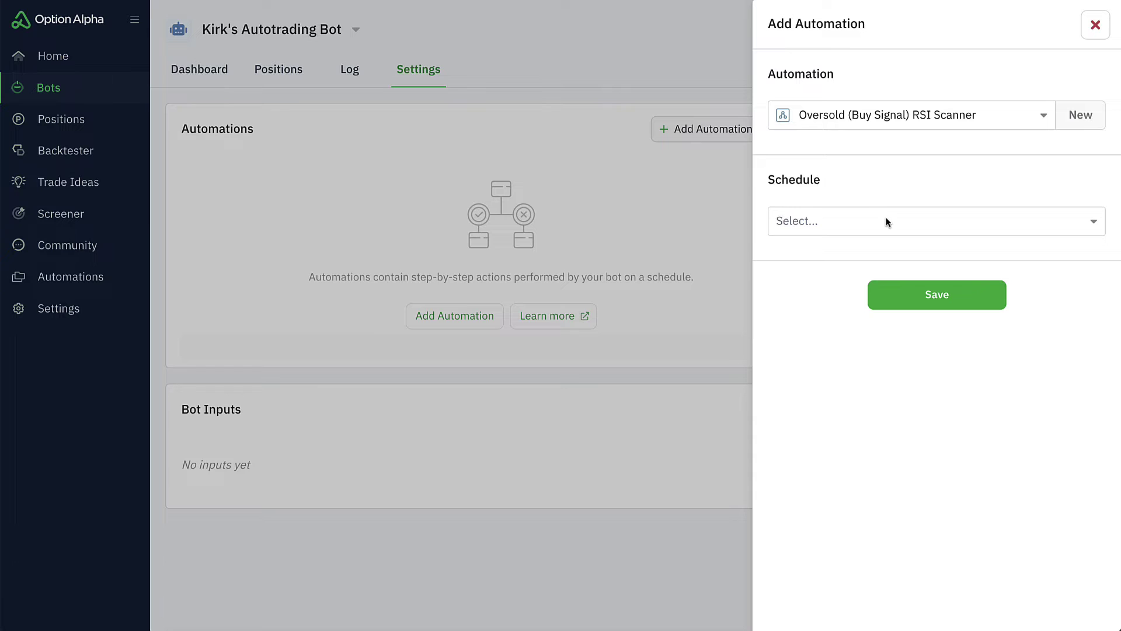
{"action": "left_click", "coordinate": [1073, 227]}
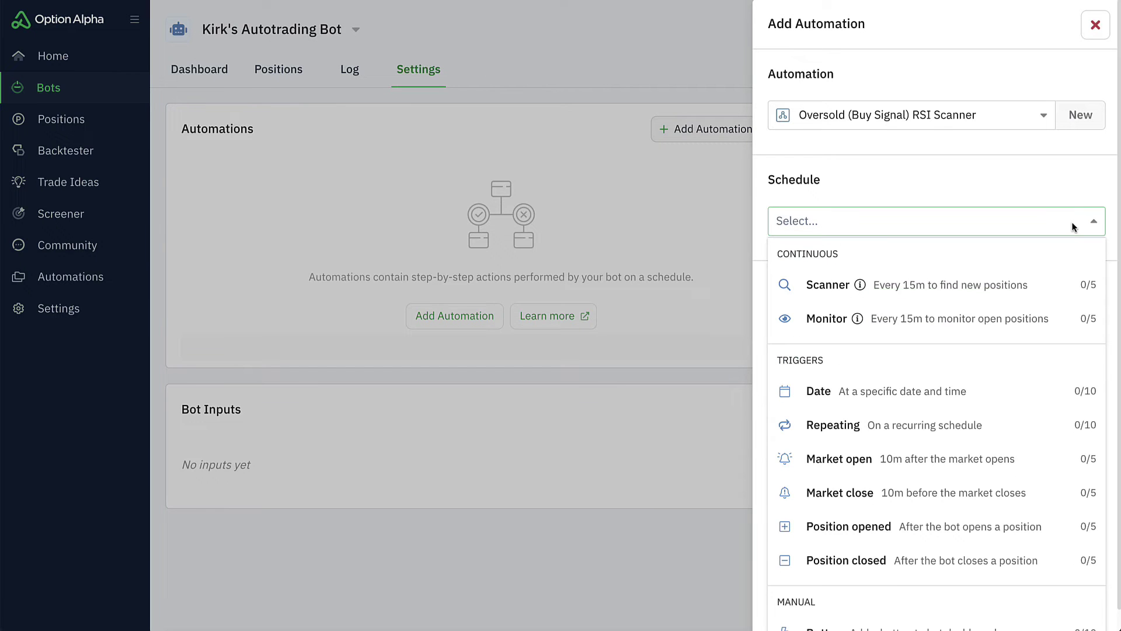
{"action": "scroll", "coordinate": [1073, 227], "scroll_direction": "down", "scroll_amount": 1}
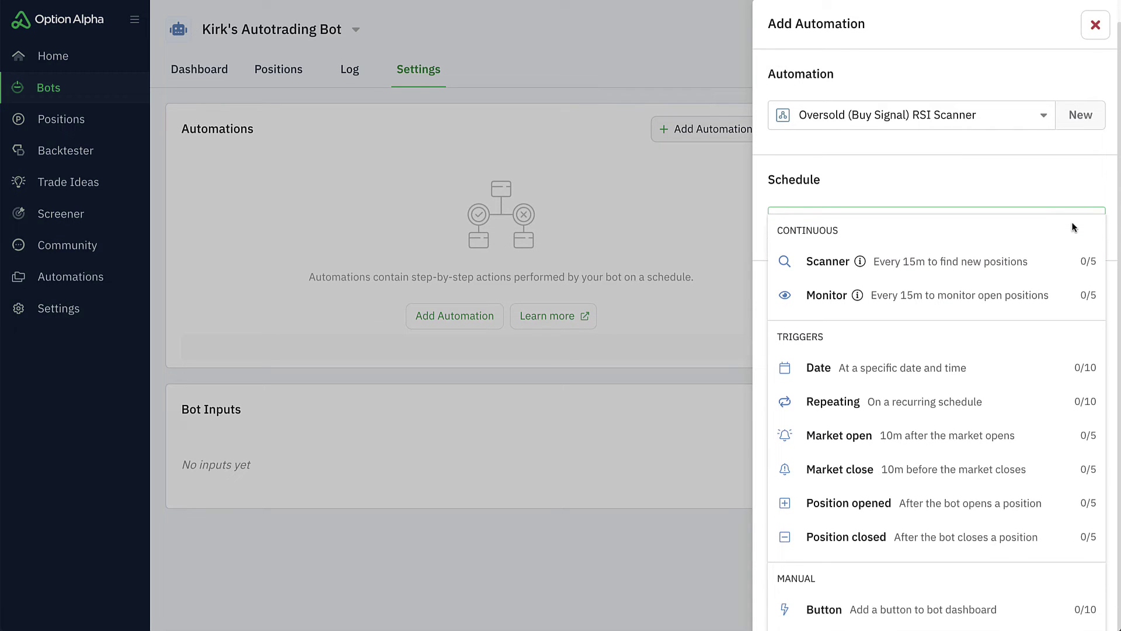
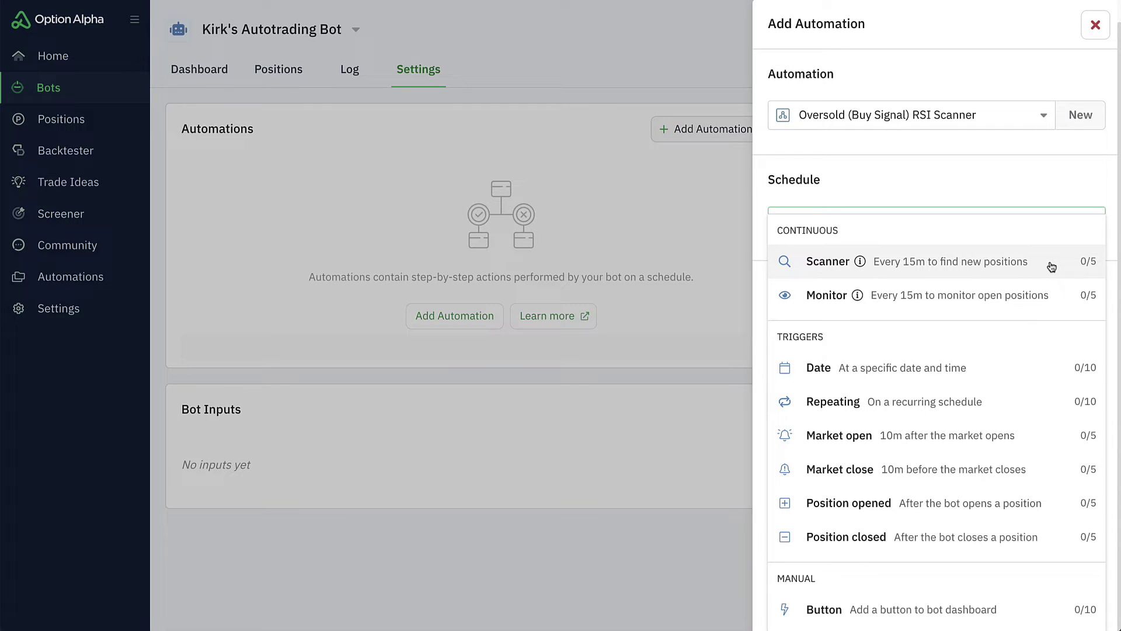
{"action": "mouse_move", "coordinate": [862, 264]}
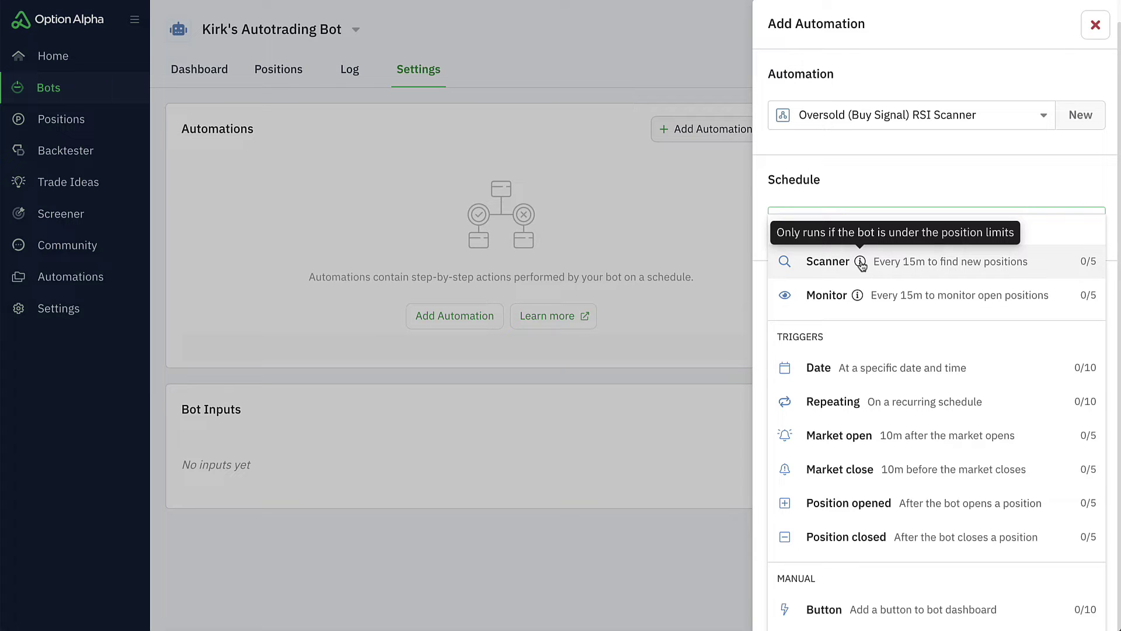
{"action": "left_click", "coordinate": [981, 268]}
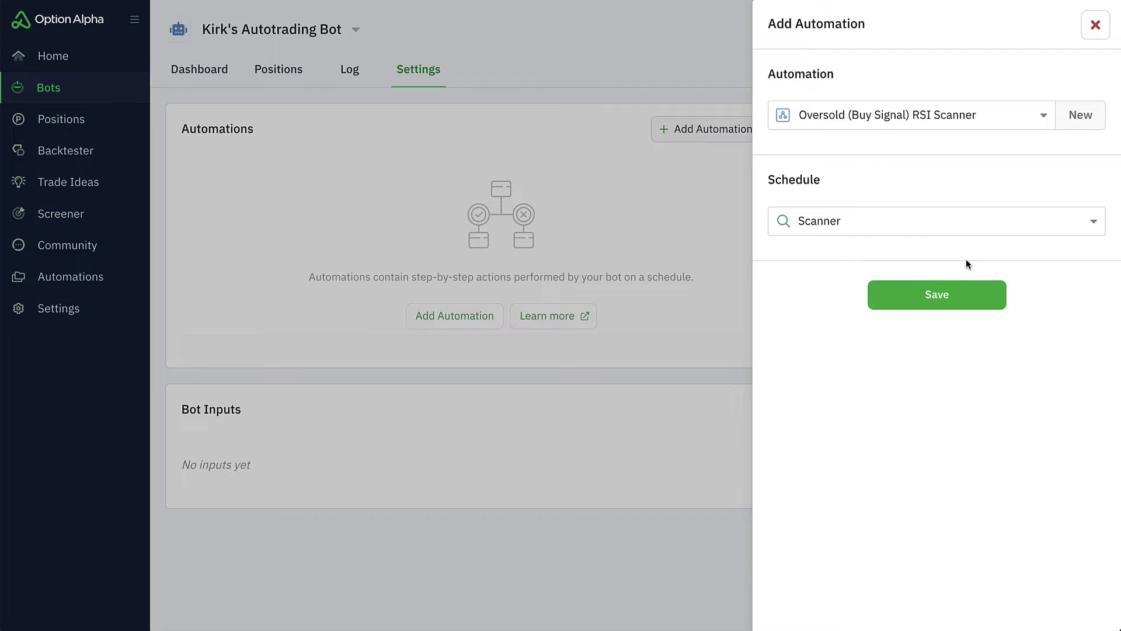
{"action": "left_click", "coordinate": [943, 297]}
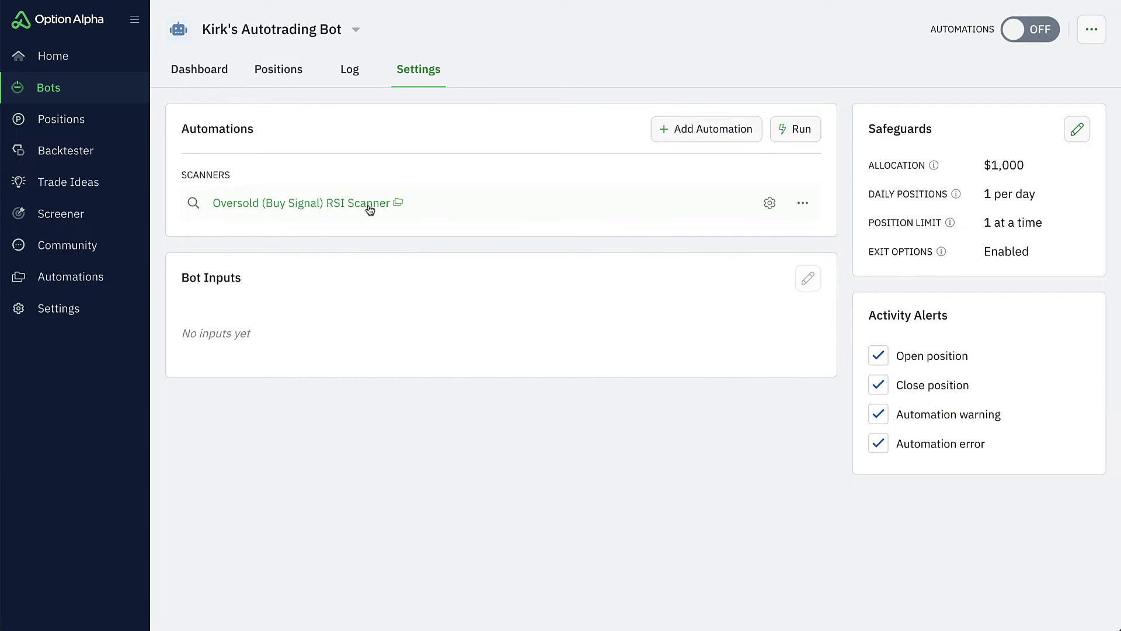
Reopen the Oversold (Buy Signal) RSI Scanner automation from the bot's scanners to view its flow, and save it
{"action": "mouse_move", "coordinate": [401, 205]}
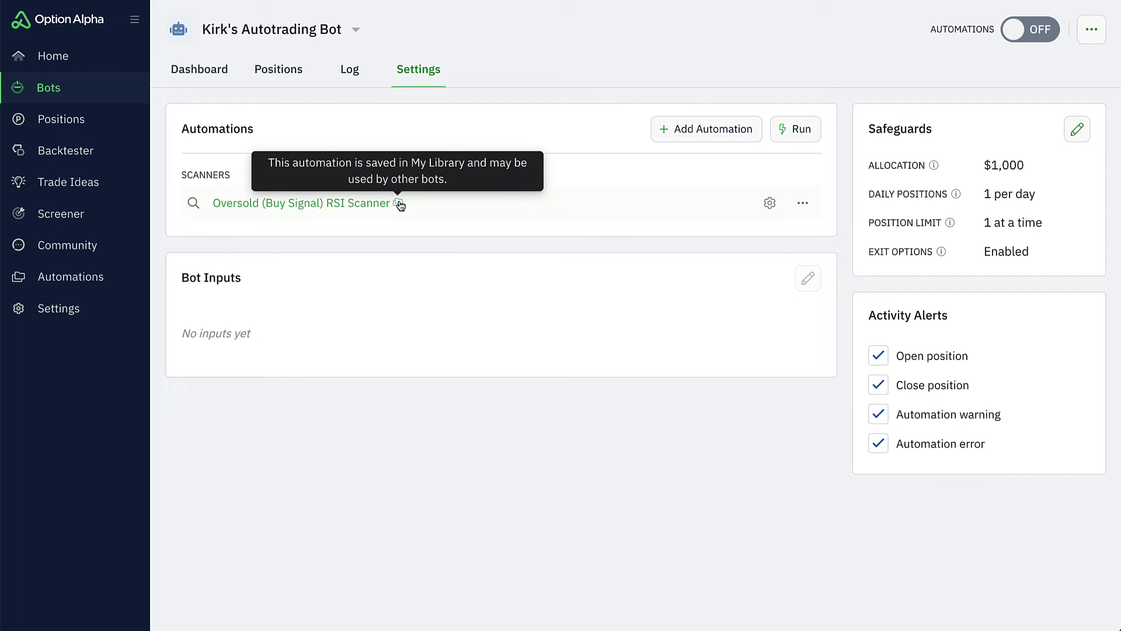
{"action": "left_click", "coordinate": [507, 211]}
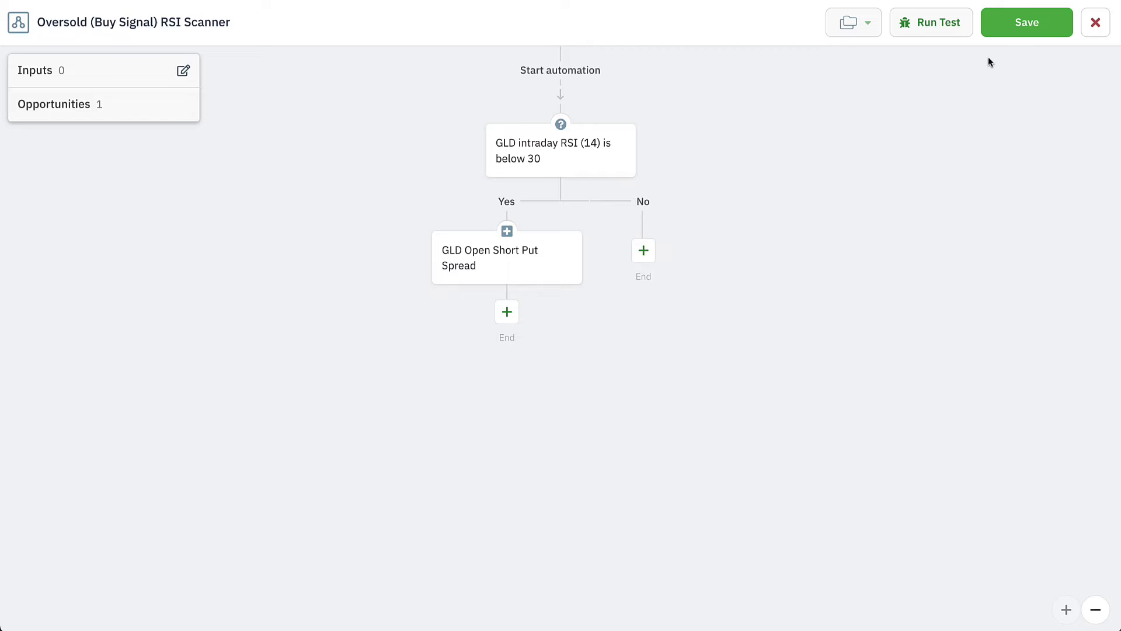
{"action": "left_click", "coordinate": [1024, 33]}
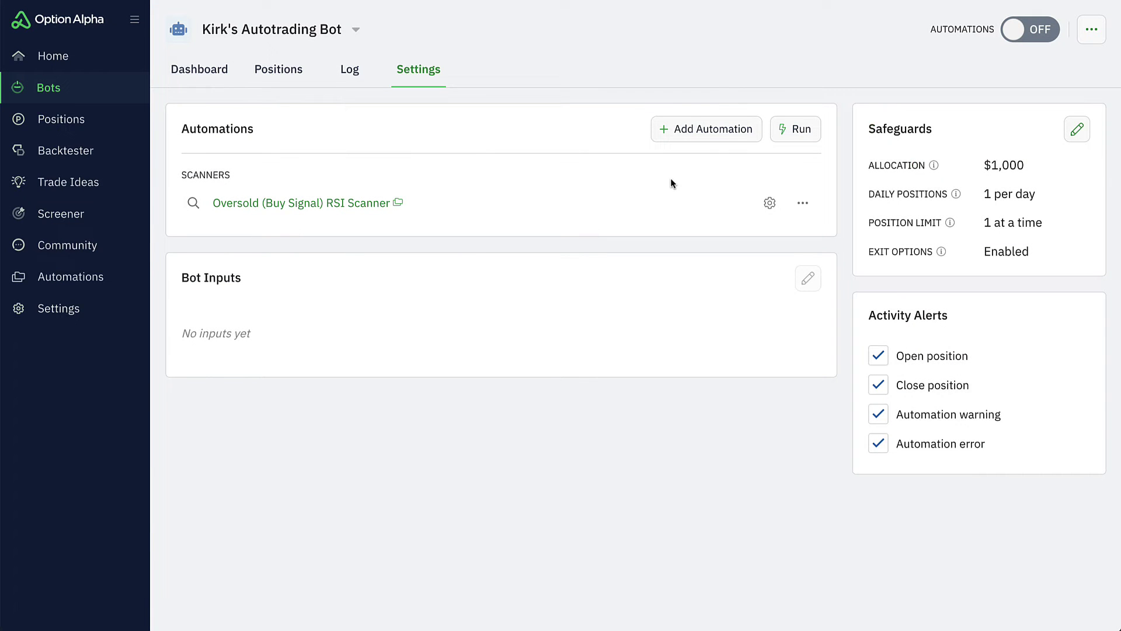
Edit the RSI scanner's settings in the bot, trying the Date schedule before choosing Repeating
{"action": "left_click", "coordinate": [770, 203]}
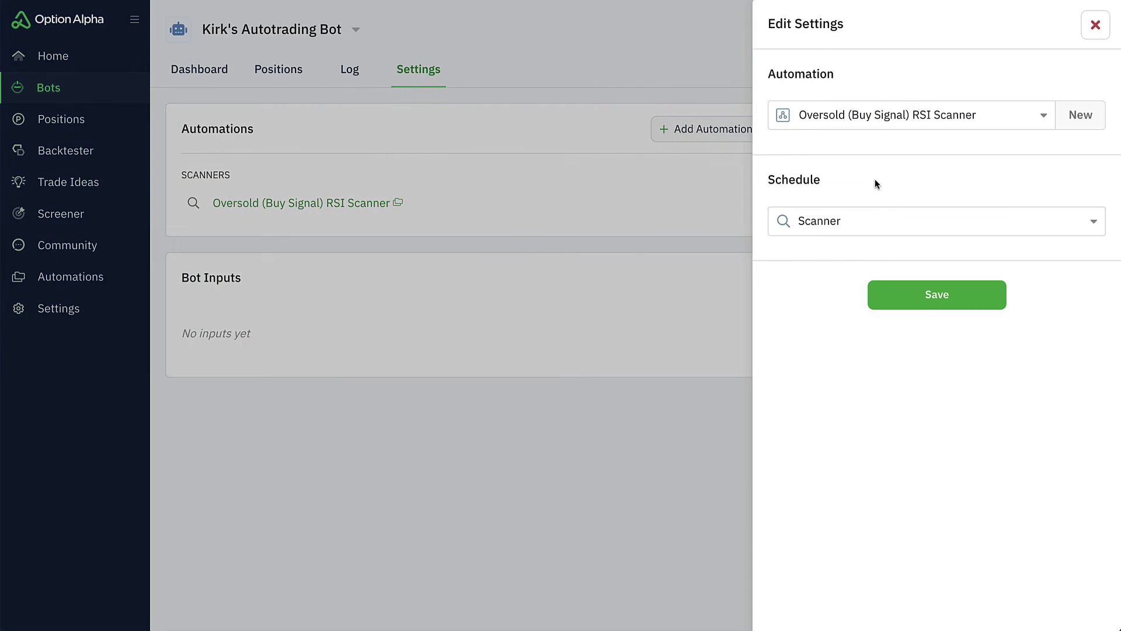
{"action": "left_click", "coordinate": [889, 220]}
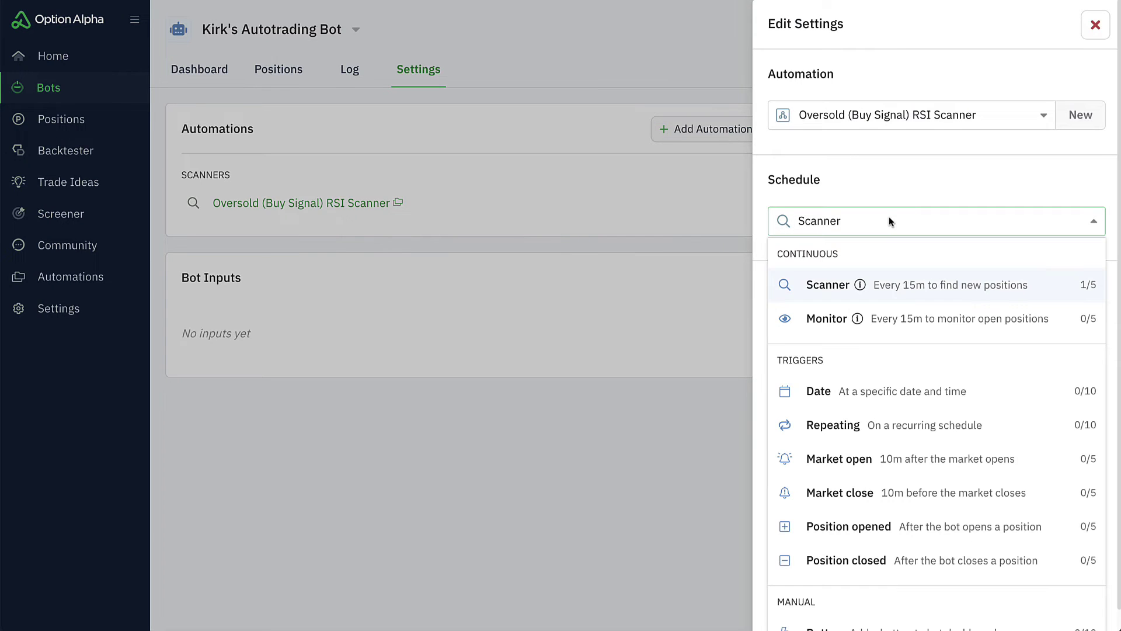
{"action": "left_click", "coordinate": [894, 391]}
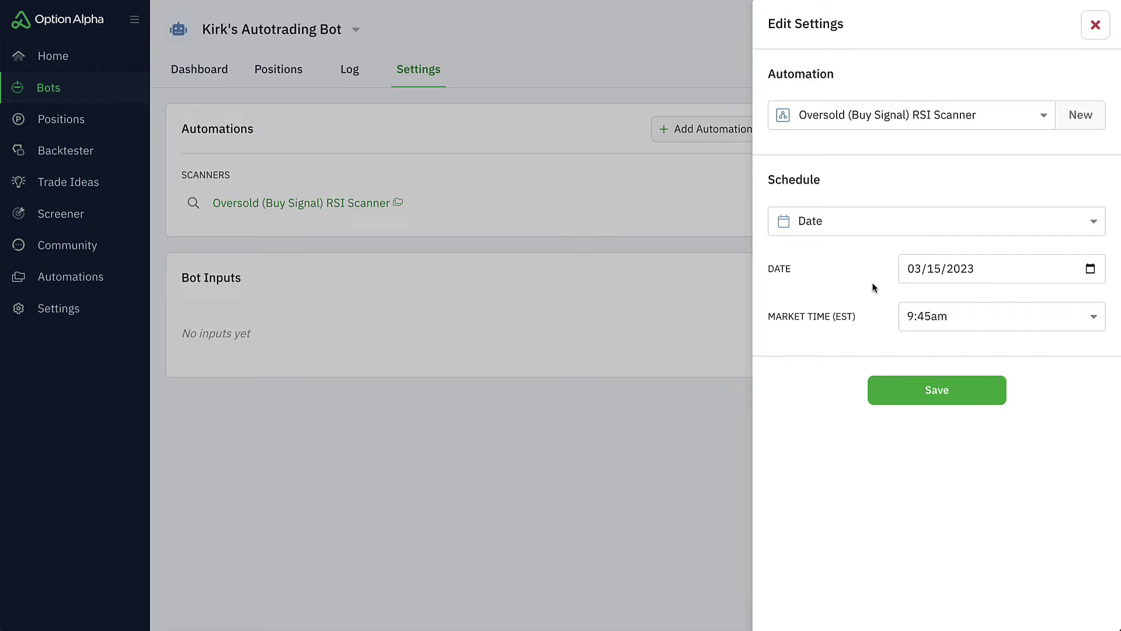
{"action": "left_click", "coordinate": [890, 230]}
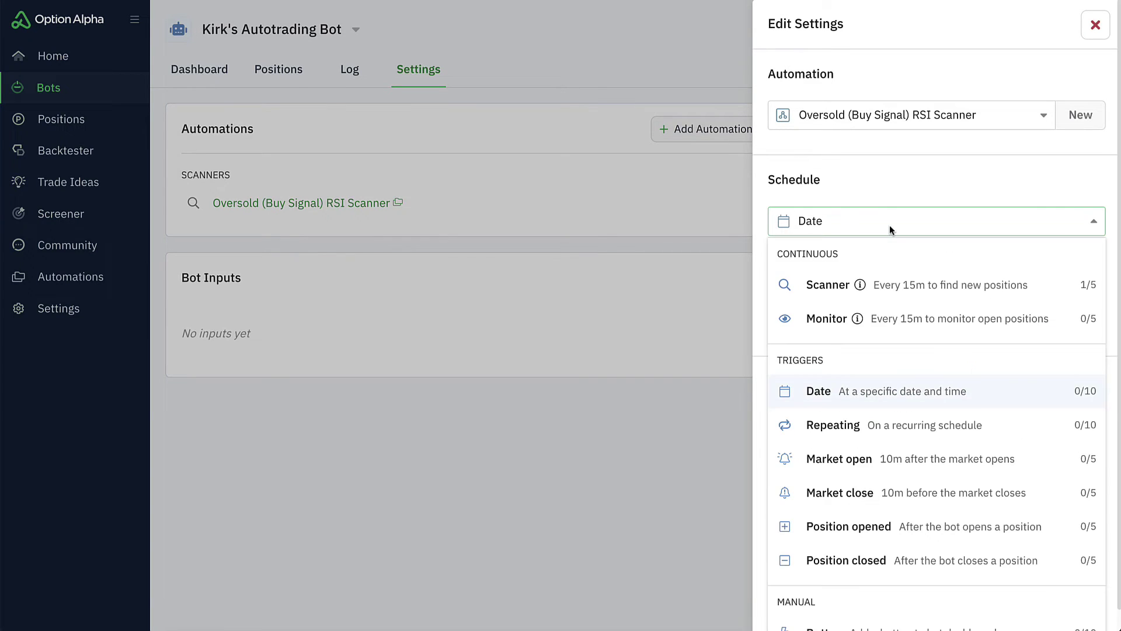
{"action": "left_click", "coordinate": [903, 421]}
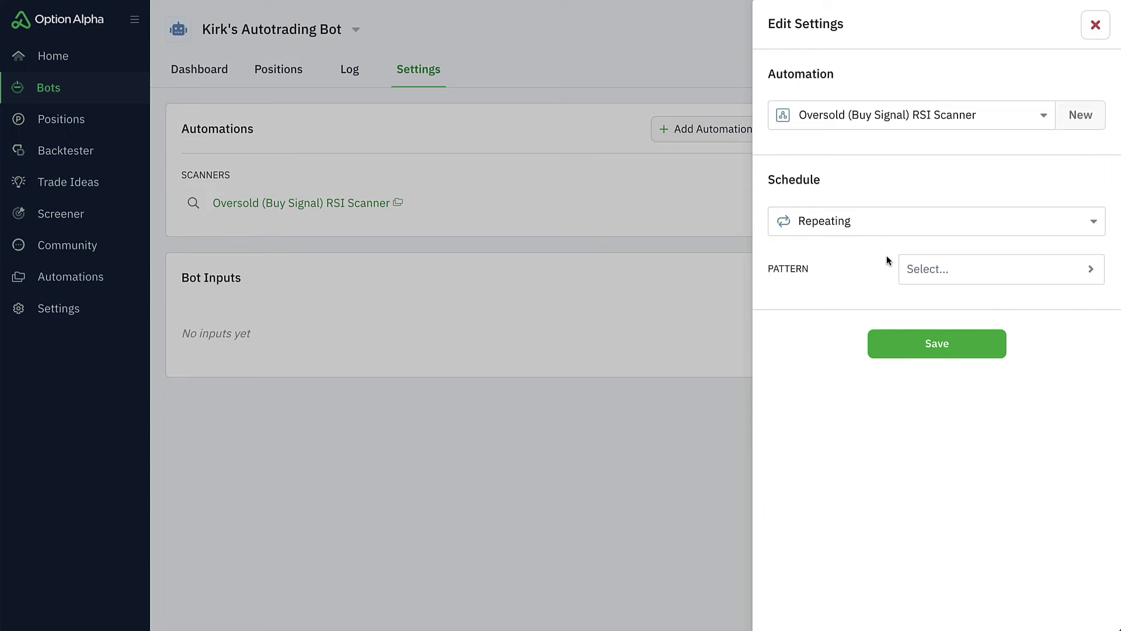
Set the repeating pattern to every week on Tuesday, Wednesday and Thursday at 11:30am market time
{"action": "left_click", "coordinate": [946, 274]}
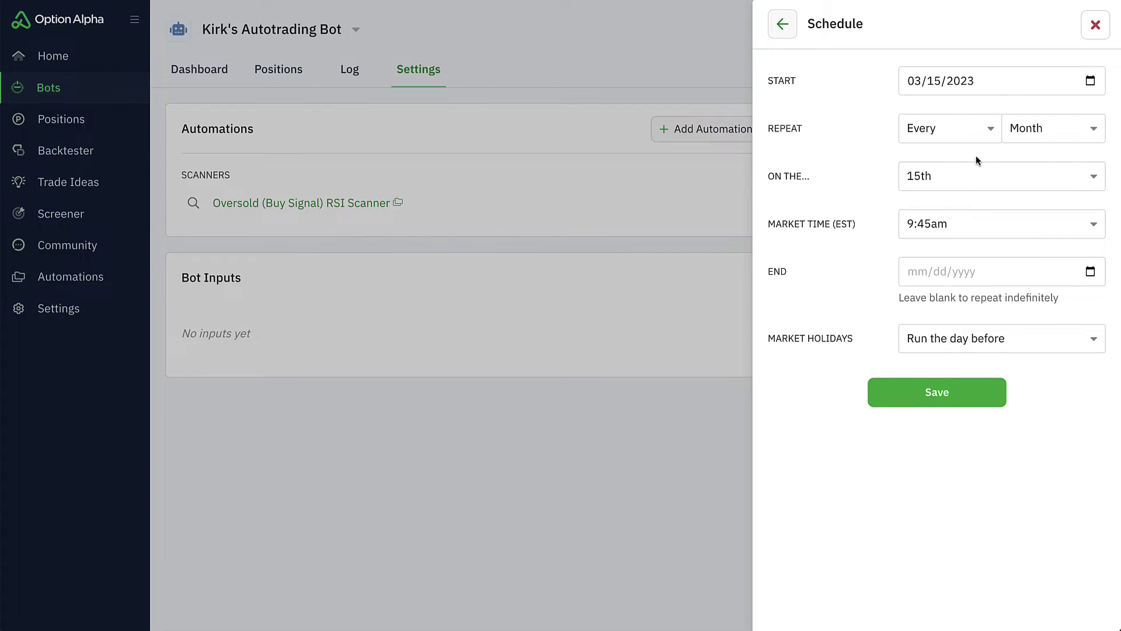
{"action": "left_click", "coordinate": [1048, 128]}
{"action": "left_click", "coordinate": [1026, 185]}
{"action": "left_click", "coordinate": [1027, 181]}
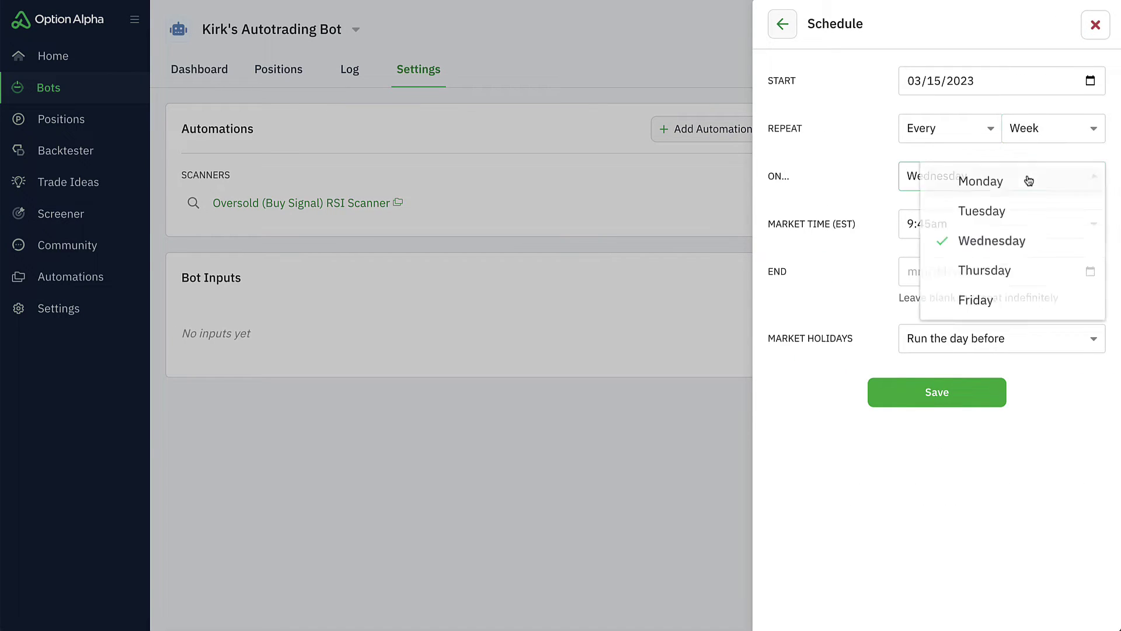
{"action": "left_click", "coordinate": [1012, 220]}
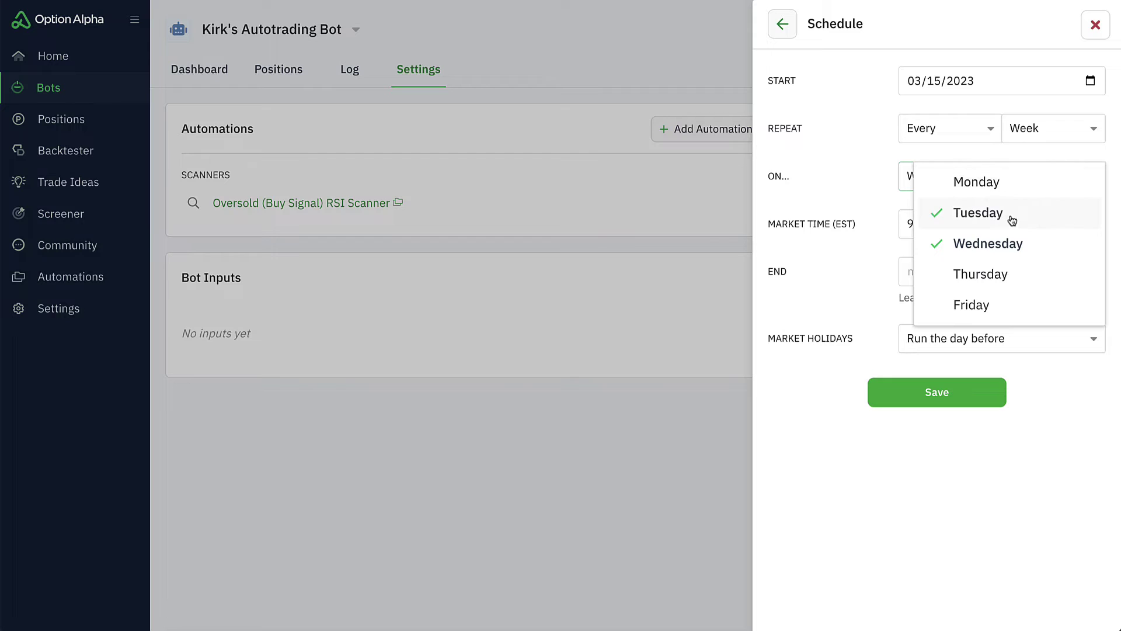
{"action": "left_click", "coordinate": [1011, 273]}
{"action": "left_click", "coordinate": [873, 217]}
{"action": "left_click", "coordinate": [940, 223]}
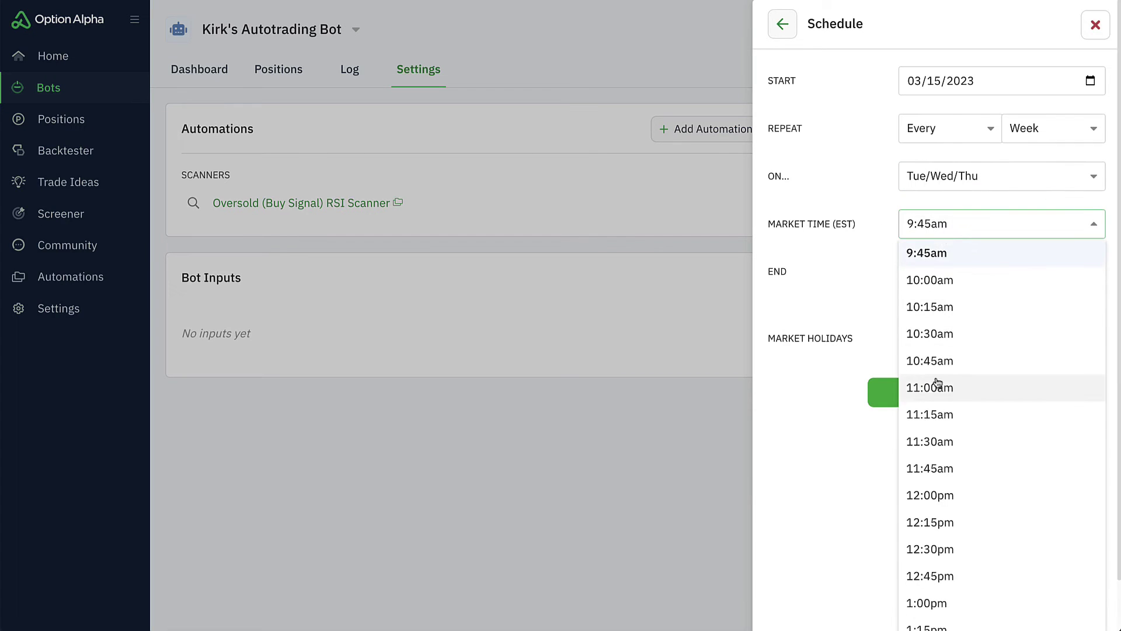
{"action": "left_click", "coordinate": [930, 444]}
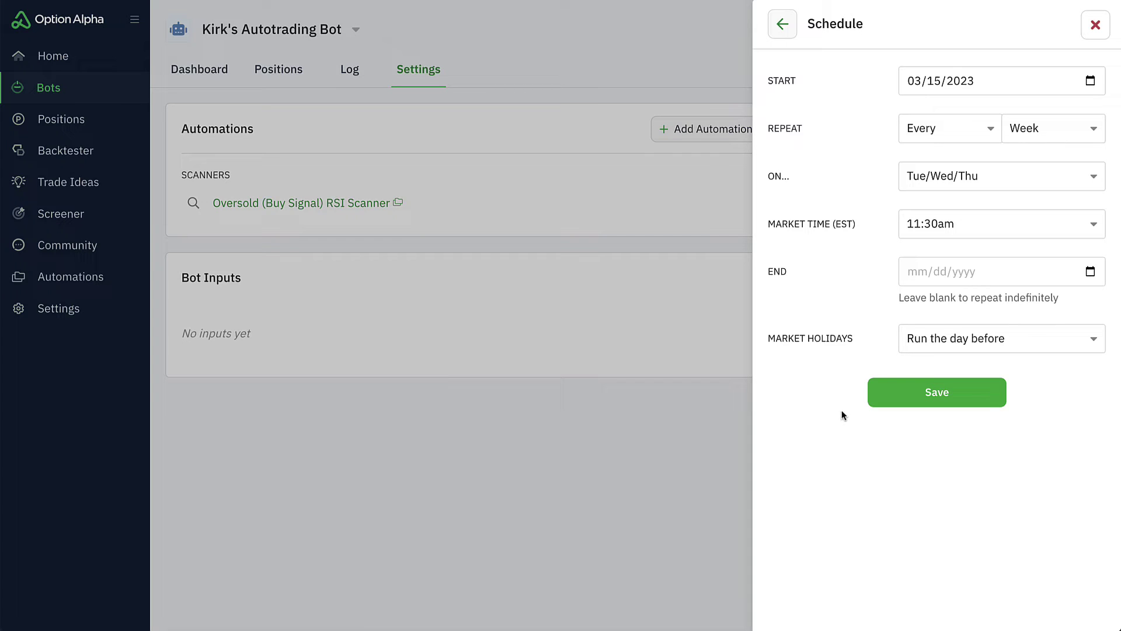
Leave the RSI scanner's schedule settings without saving and turn the bot's automations on
{"action": "left_click", "coordinate": [778, 29]}
{"action": "left_click", "coordinate": [1090, 27]}
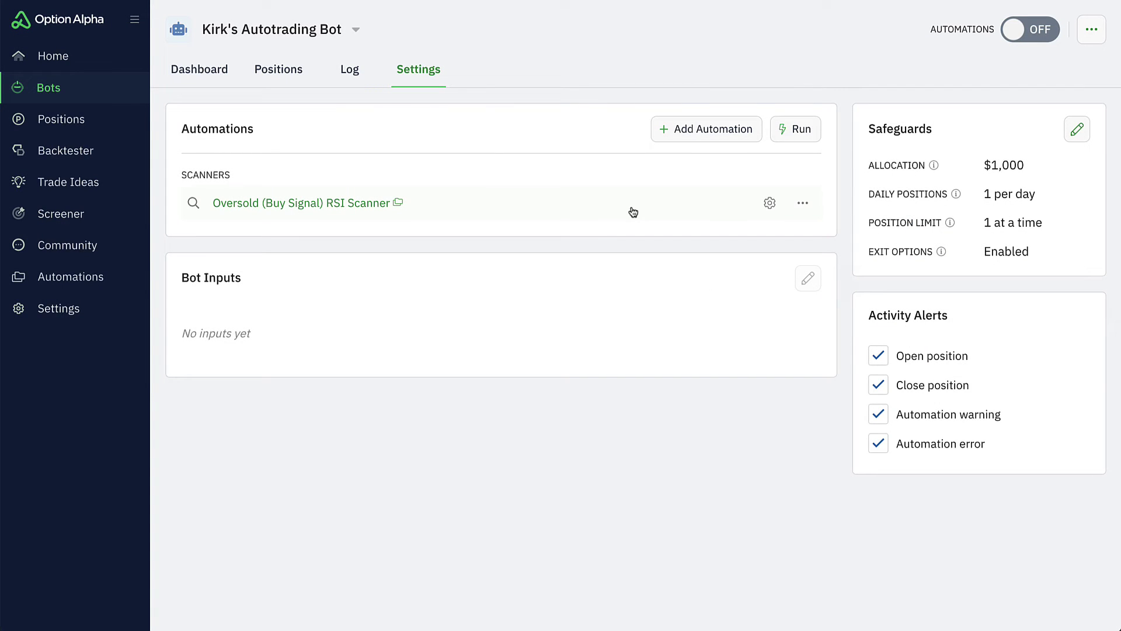
{"action": "left_click", "coordinate": [1037, 37]}
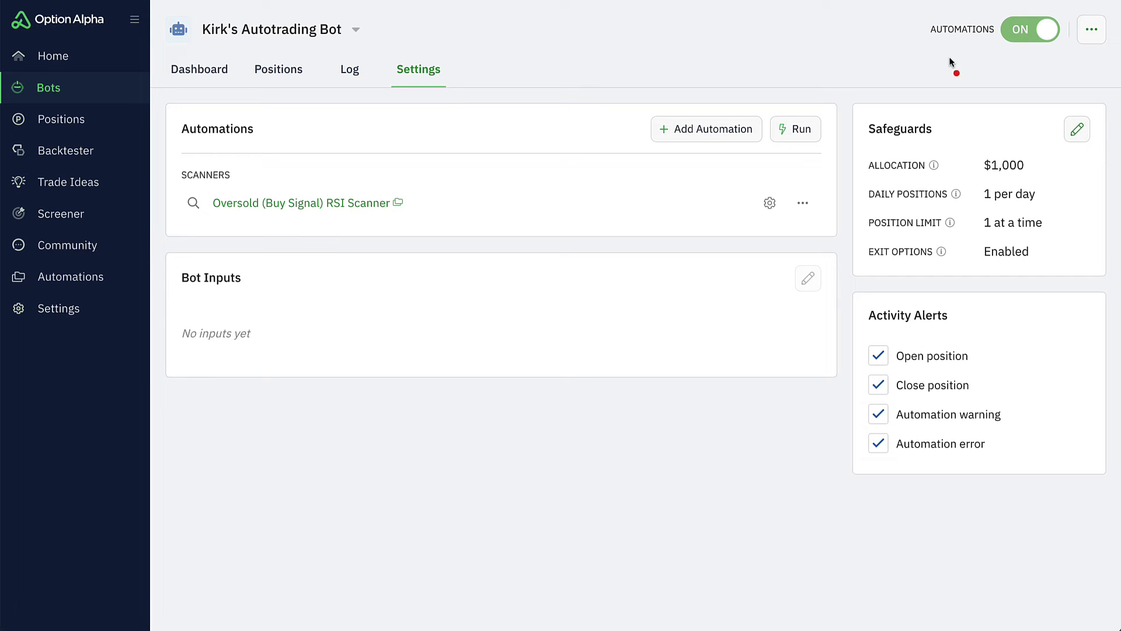
{"action": "mouse_move", "coordinate": [947, 57]}
{"action": "left_mouse_down"}
{"action": "mouse_move", "coordinate": [1080, 25]}
{"action": "mouse_move", "coordinate": [975, 7]}
{"action": "mouse_move", "coordinate": [918, 63]}
{"action": "mouse_move", "coordinate": [940, 59]}
{"action": "left_mouse_up"}
{"action": "mouse_move", "coordinate": [912, 23]}
{"action": "left_mouse_down"}
{"action": "mouse_move", "coordinate": [765, 18]}
{"action": "mouse_move", "coordinate": [575, 73]}
{"action": "mouse_move", "coordinate": [537, 150]}
{"action": "left_mouse_up"}
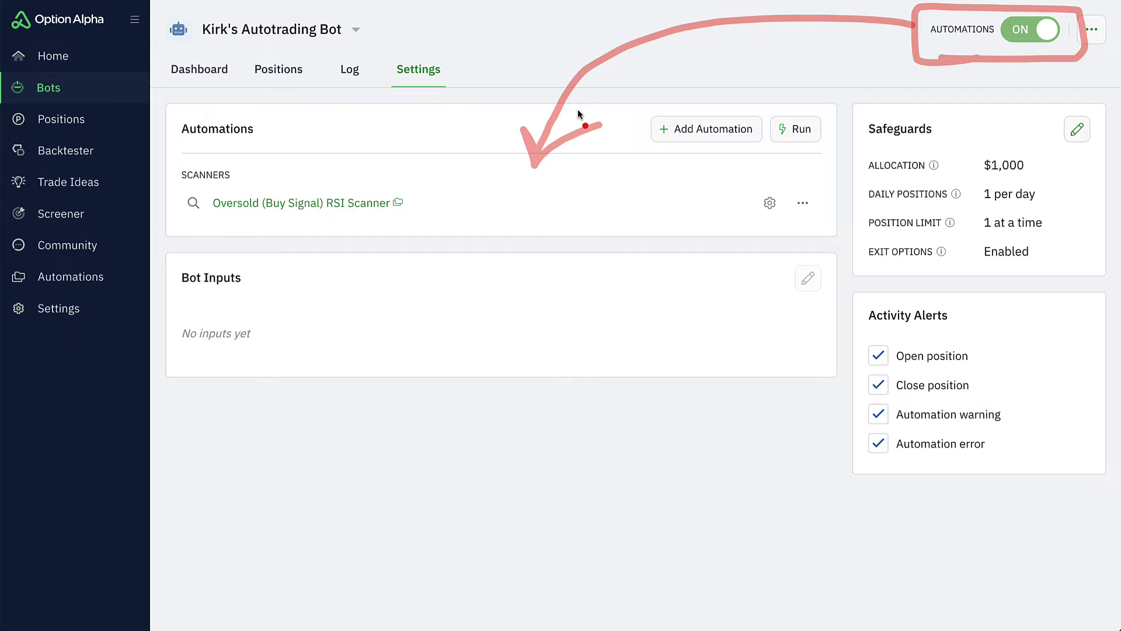
{"action": "key", "text": "Escape"}
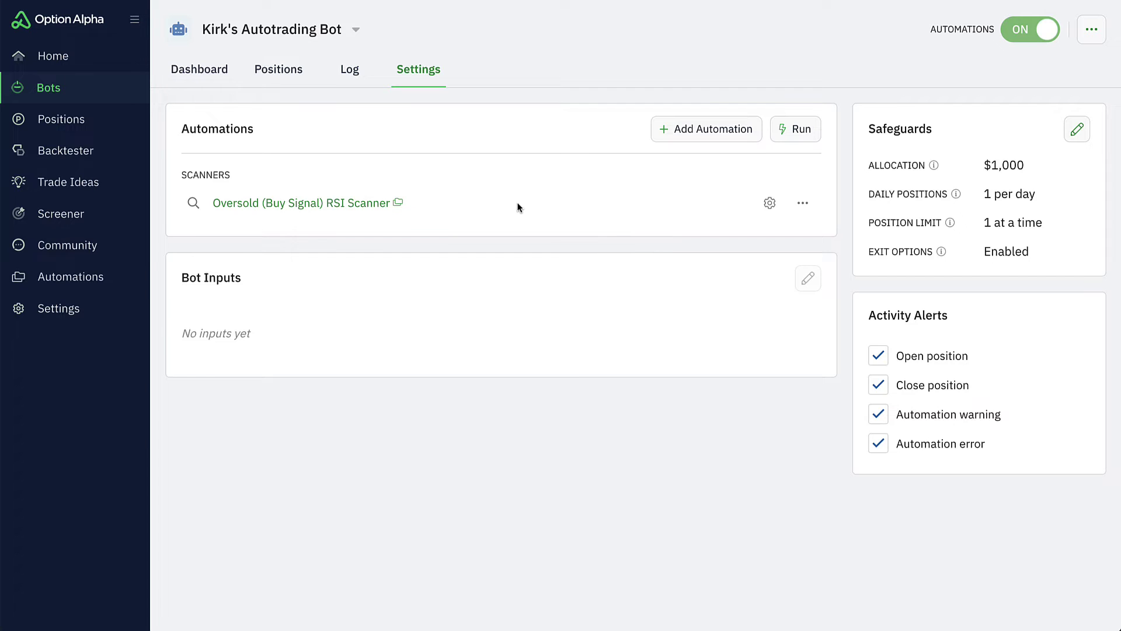
Open the Oversold (Buy Signal) RSI Scanner flow, review its GLD Open Short Put Spread settings, and close it
{"action": "left_click", "coordinate": [437, 204]}
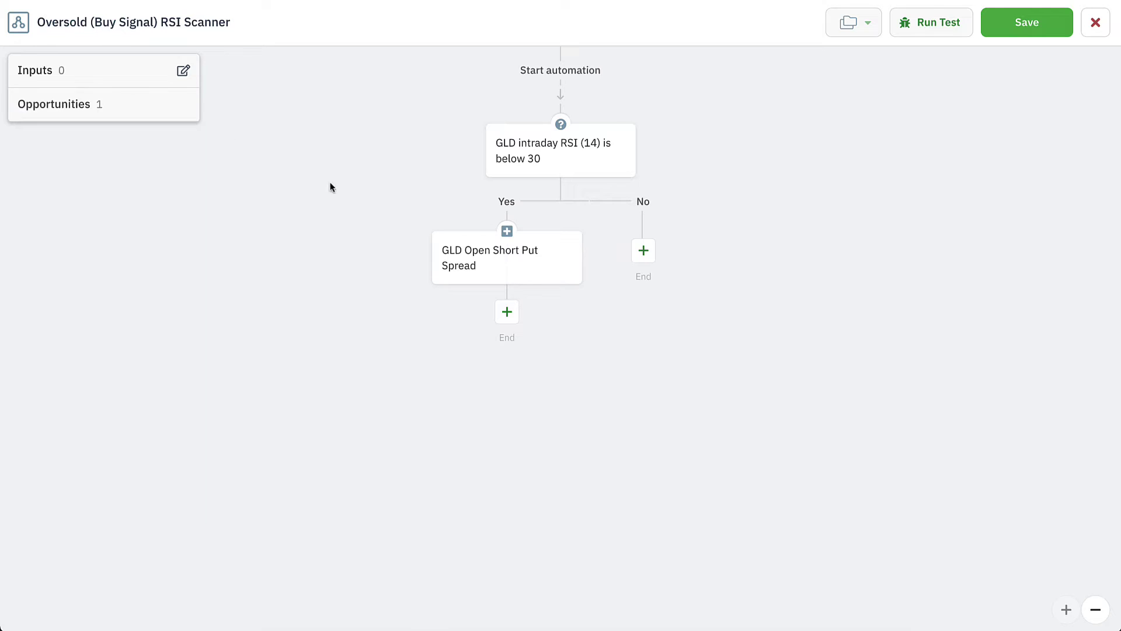
{"action": "left_click", "coordinate": [490, 268]}
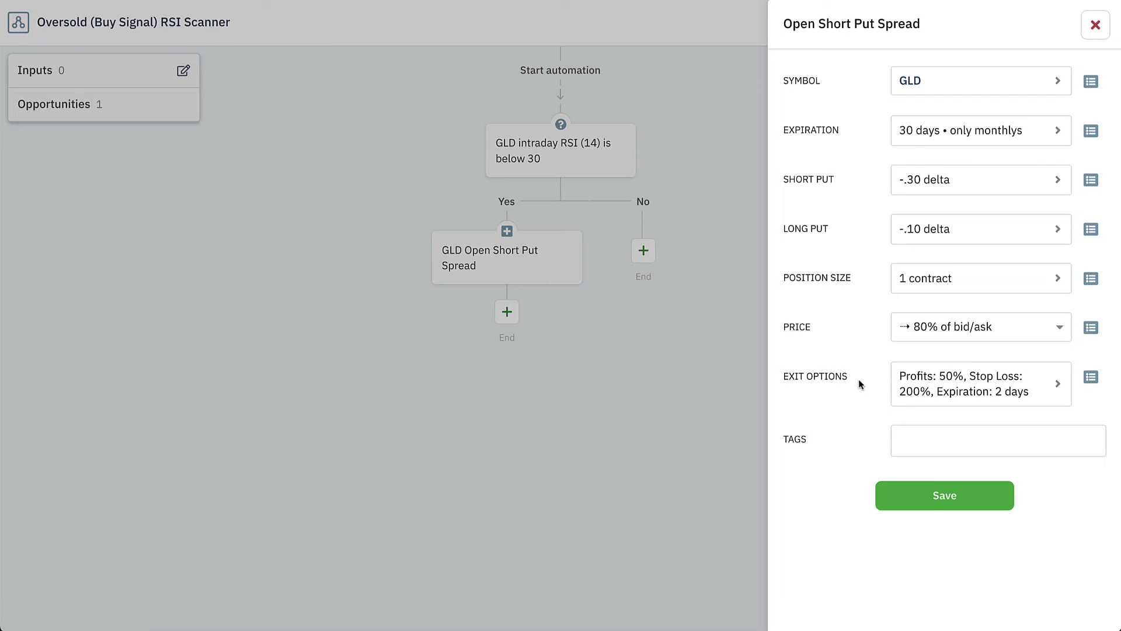
{"action": "left_click", "coordinate": [1095, 25]}
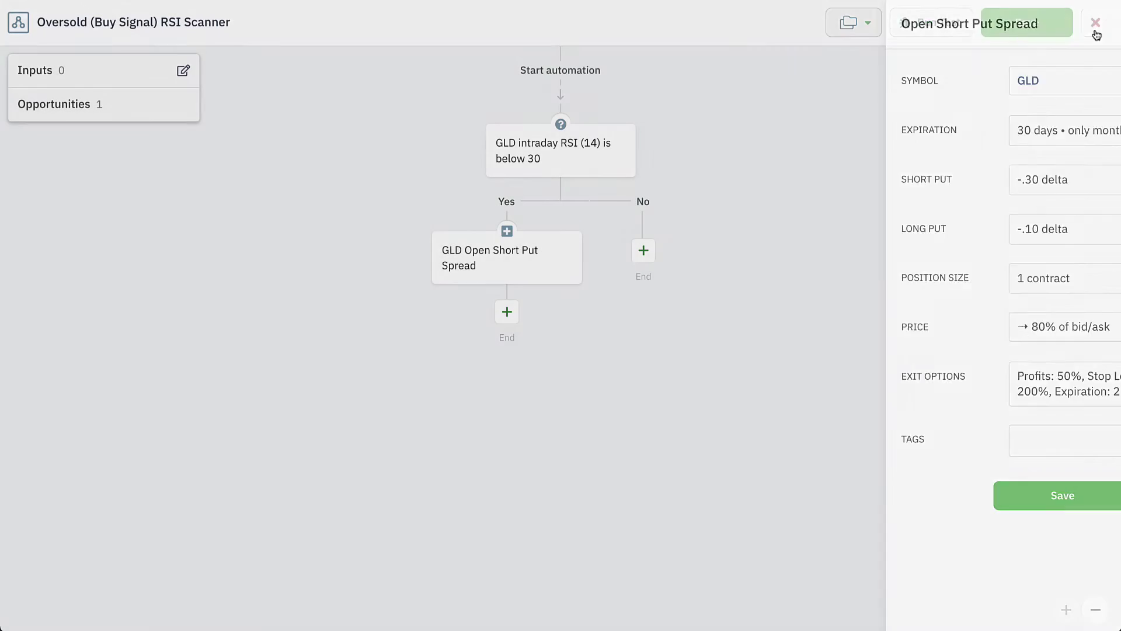
{"action": "left_click", "coordinate": [1094, 28]}
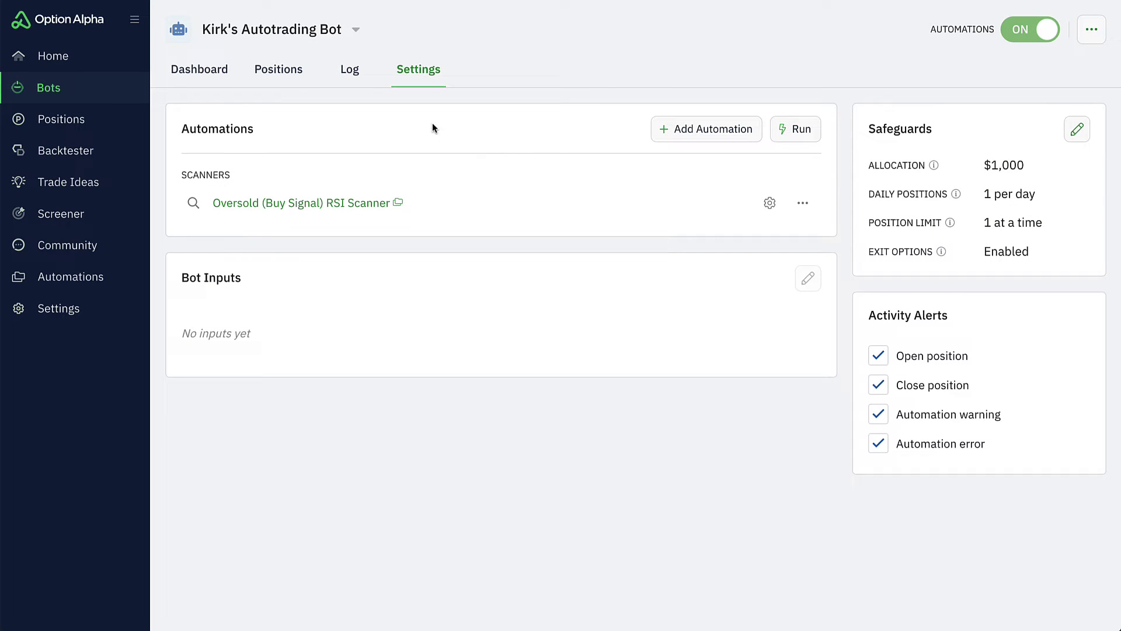
Check the bot's log and dashboard for new scanner activity
{"action": "left_click", "coordinate": [350, 70]}
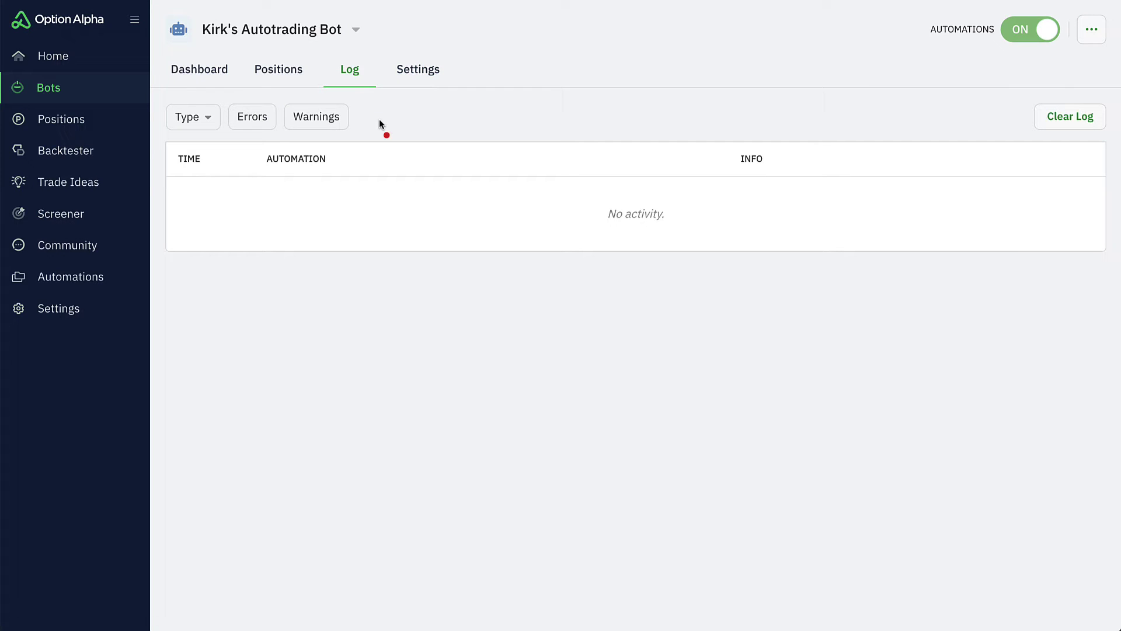
{"action": "left_click_drag", "start_coordinate": [455, 11], "coordinate": [380, 54]}
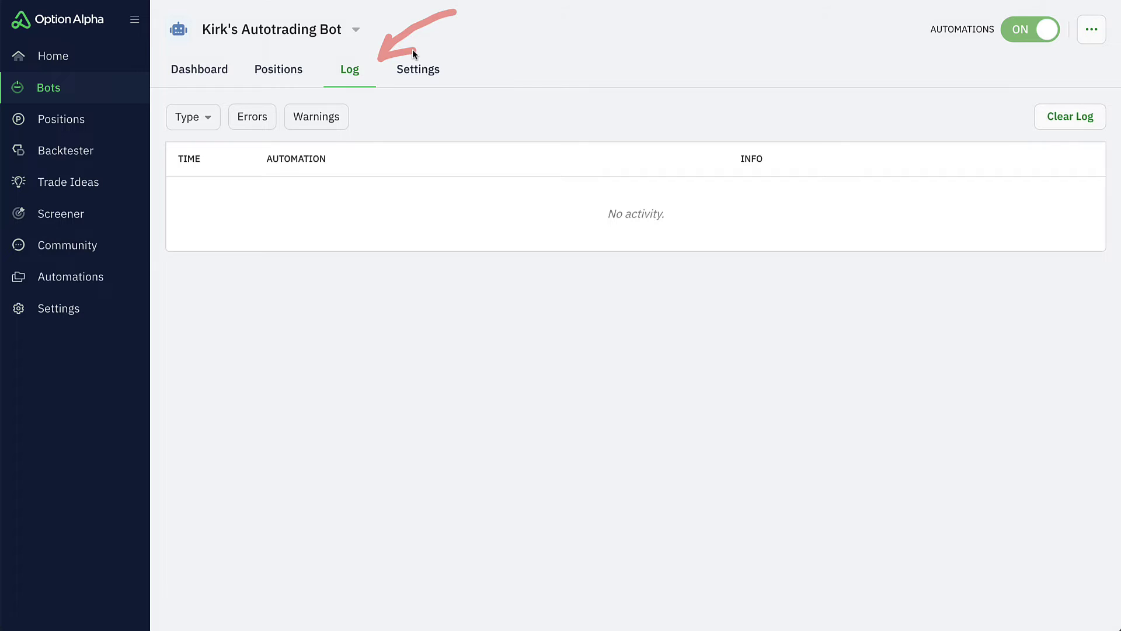
{"action": "left_click", "coordinate": [197, 70]}
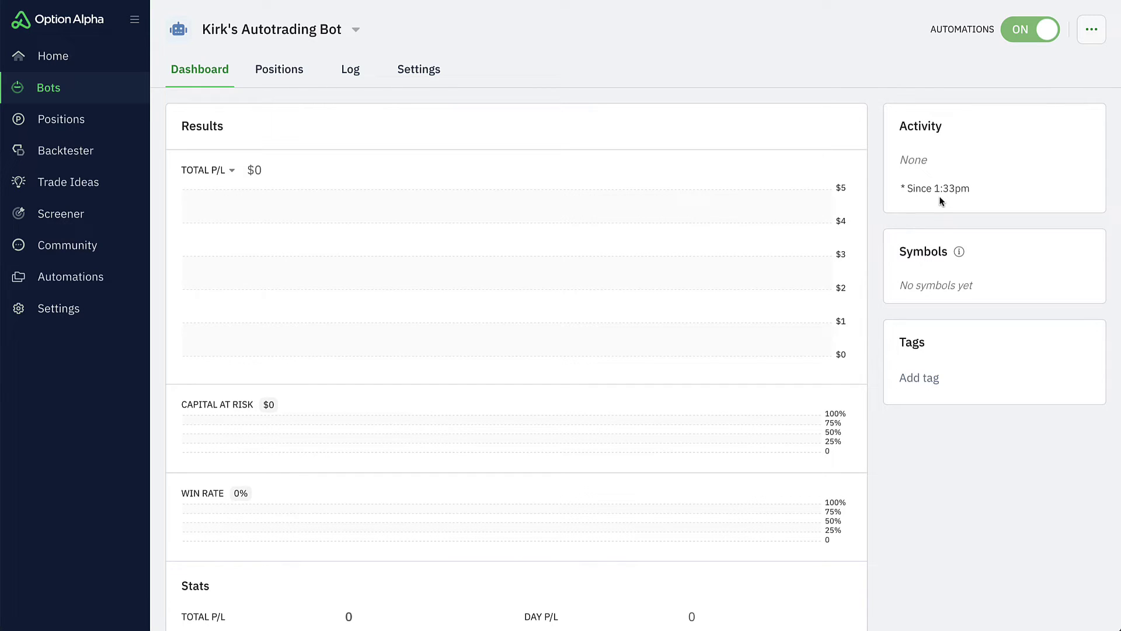
{"action": "left_click", "coordinate": [352, 71]}
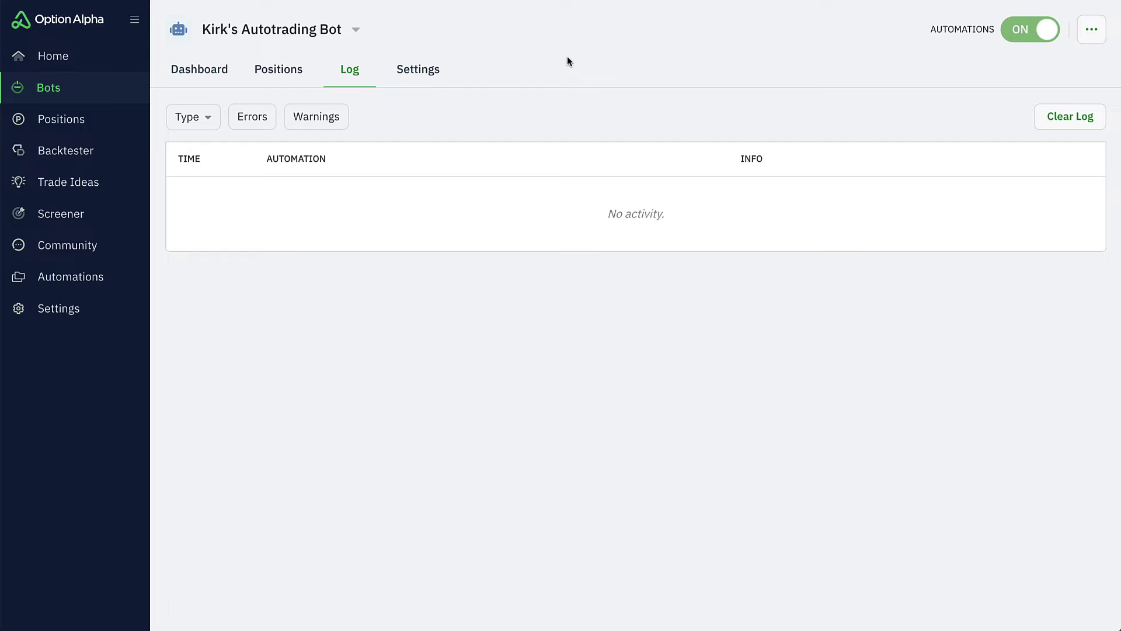
{"action": "left_click", "coordinate": [428, 74]}
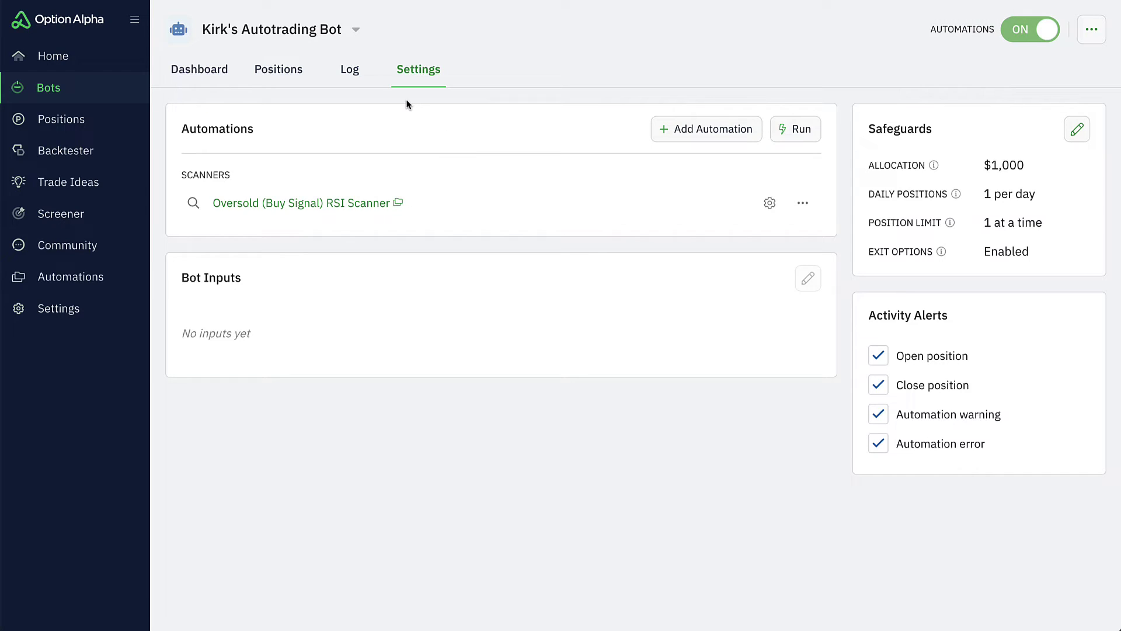
{"action": "left_click", "coordinate": [352, 71]}
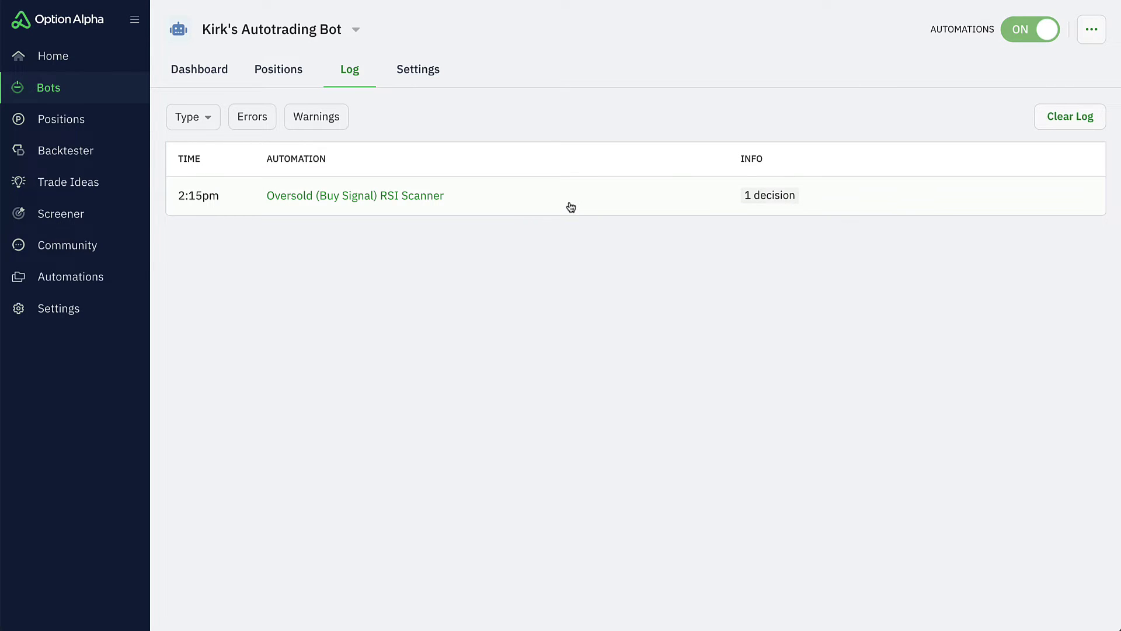
Review the bot's allocation, daily positions and position limit safeguards, and check its open and closed positions
{"action": "left_click", "coordinate": [425, 76]}
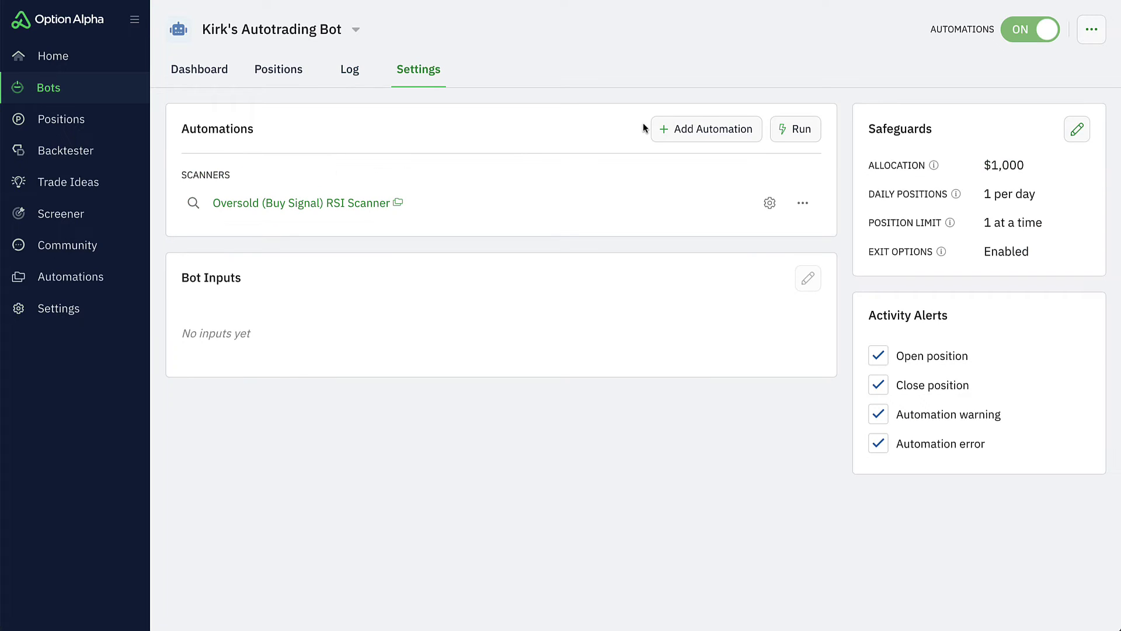
{"action": "left_click_drag", "start_coordinate": [869, 179], "coordinate": [1048, 179]}
{"action": "left_click_drag", "start_coordinate": [909, 209], "coordinate": [1059, 208]}
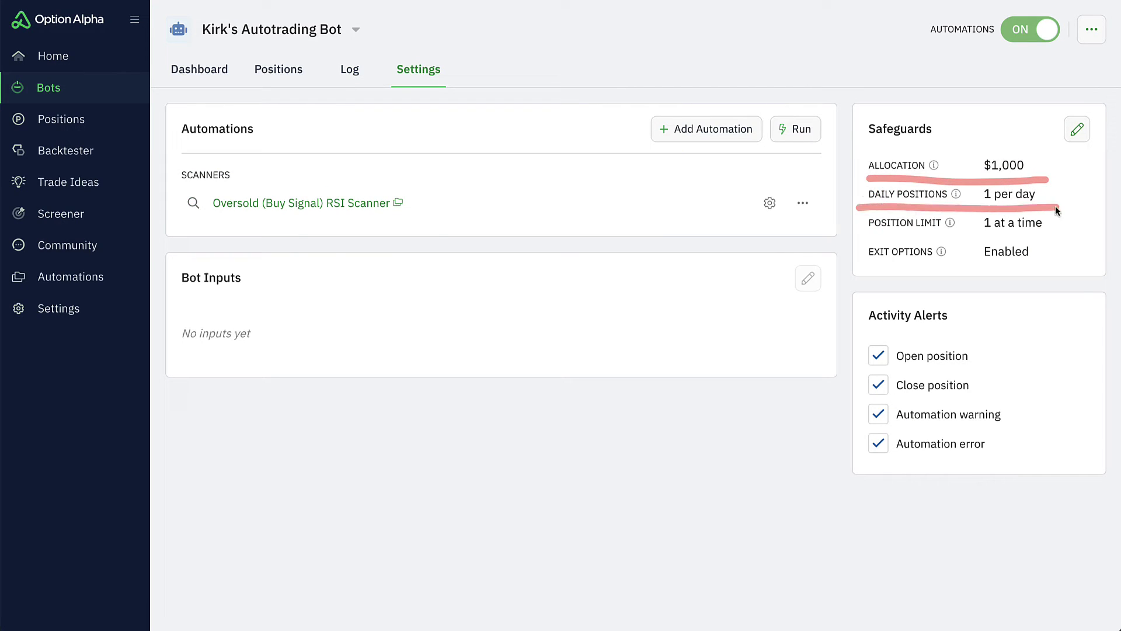
{"action": "left_click_drag", "start_coordinate": [880, 236], "coordinate": [1027, 237]}
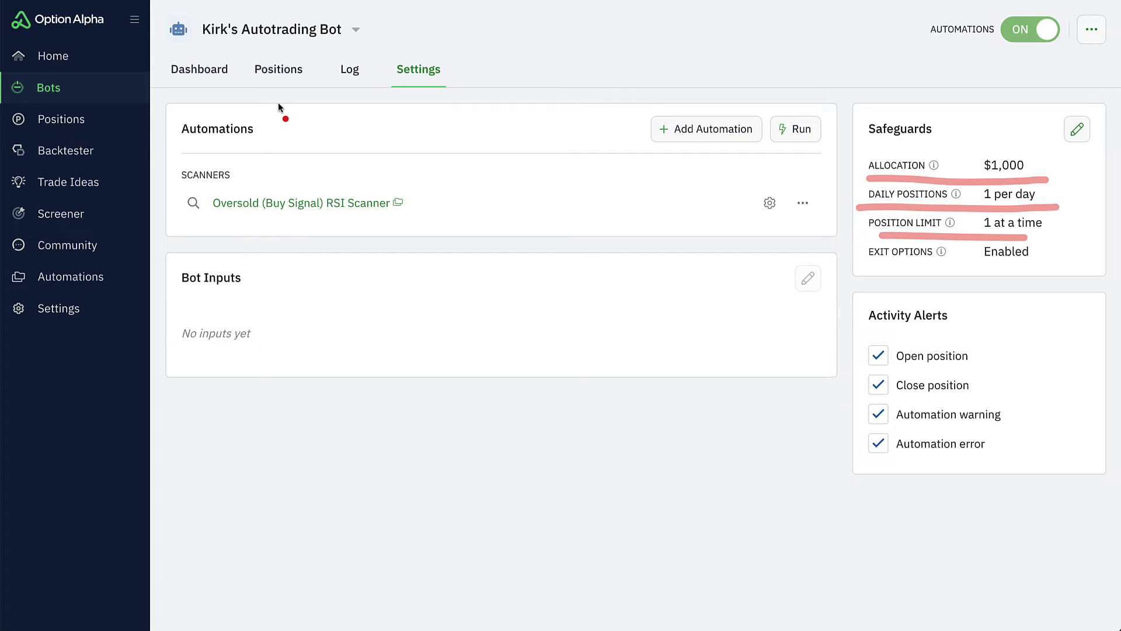
{"action": "left_click_drag", "start_coordinate": [291, 102], "coordinate": [245, 50]}
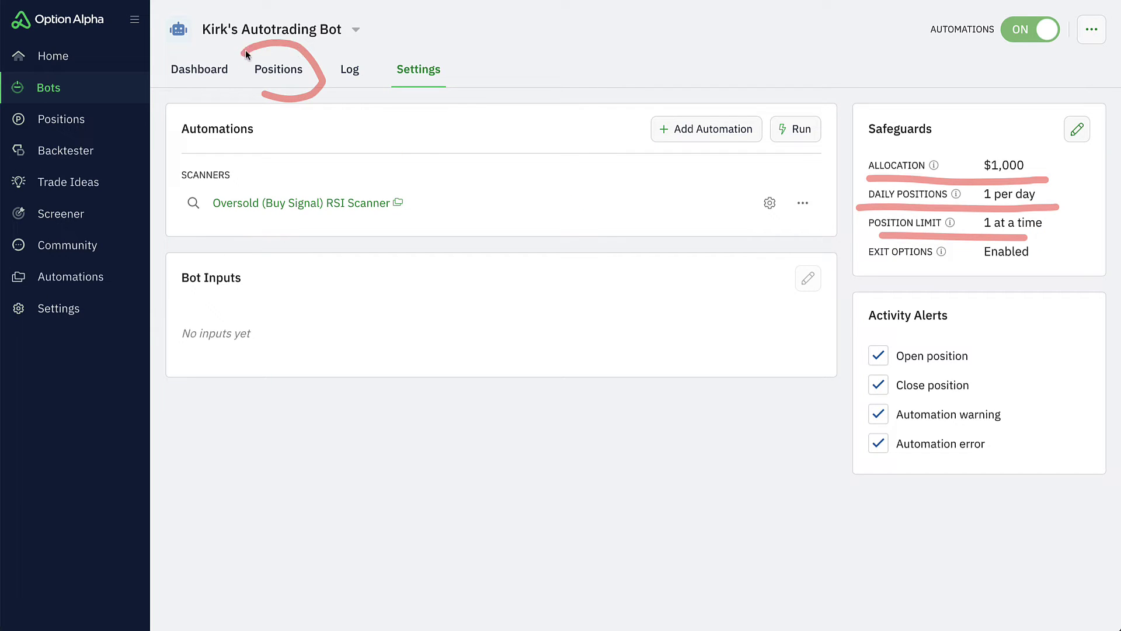
{"action": "left_click", "coordinate": [281, 80]}
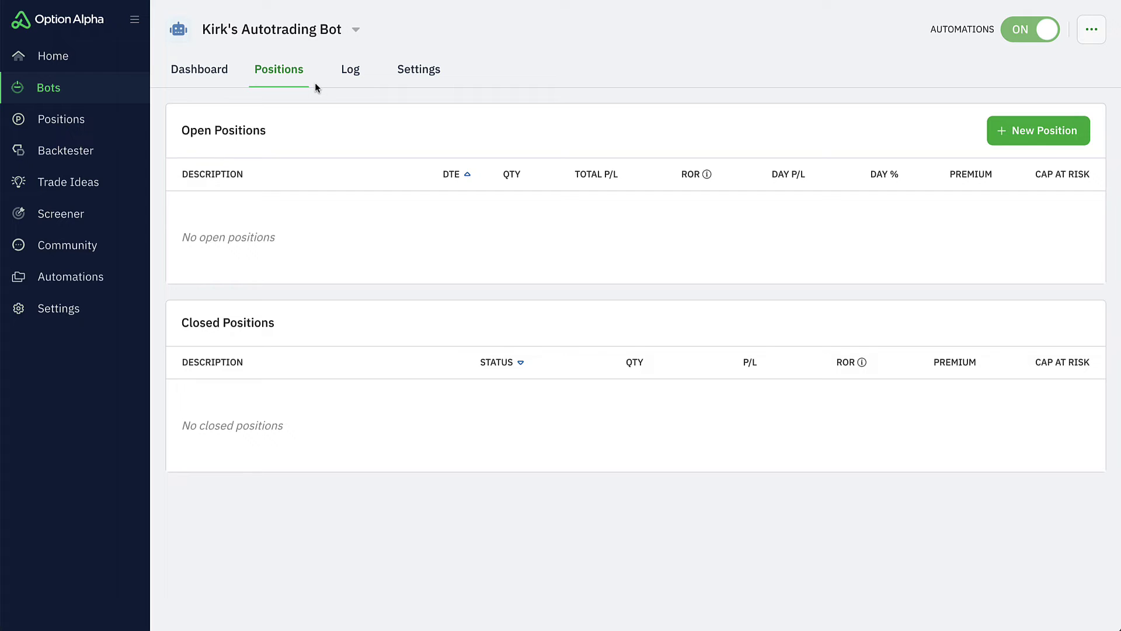
Examine the logged RSI scanner run and its GLD RSI decision details, and check the bot's dashboard
{"action": "left_click", "coordinate": [345, 76]}
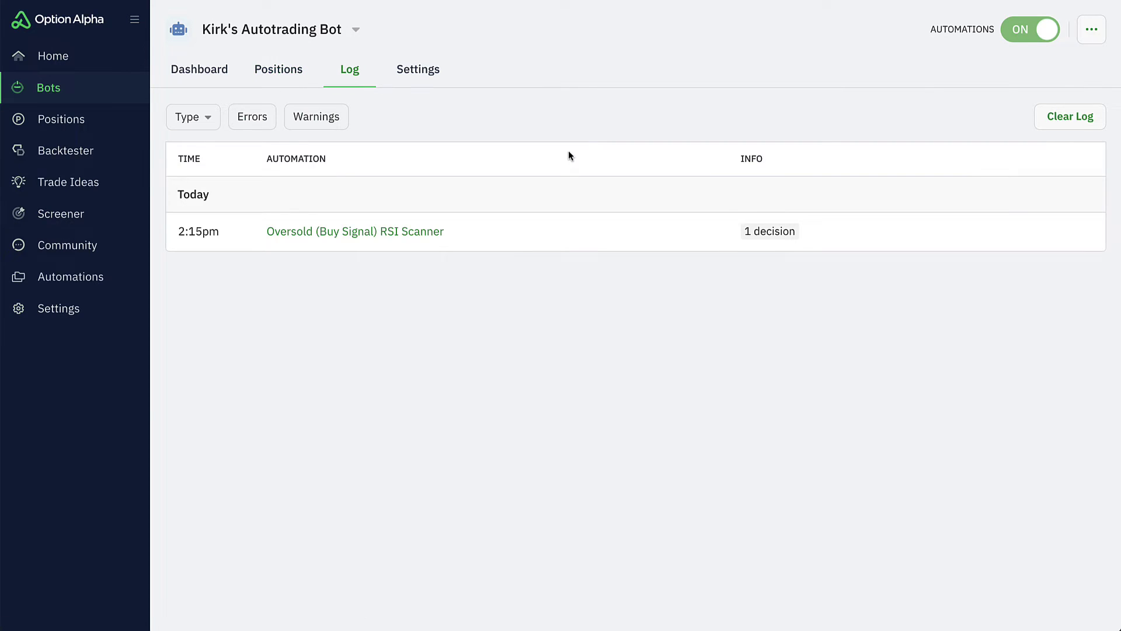
{"action": "left_click", "coordinate": [635, 233]}
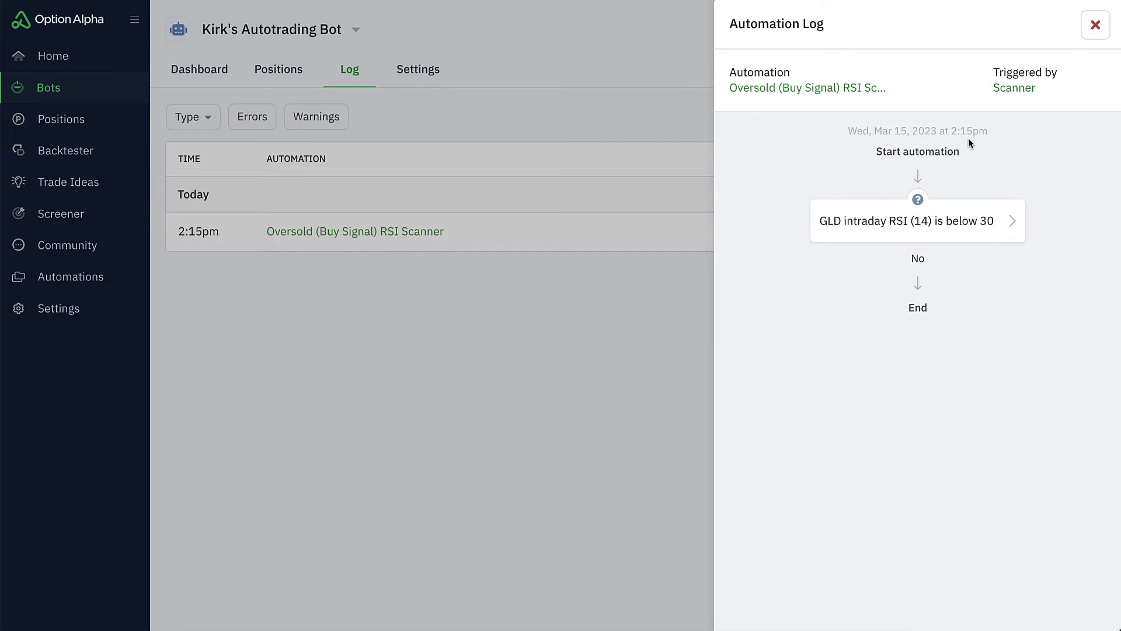
{"action": "left_click", "coordinate": [967, 220]}
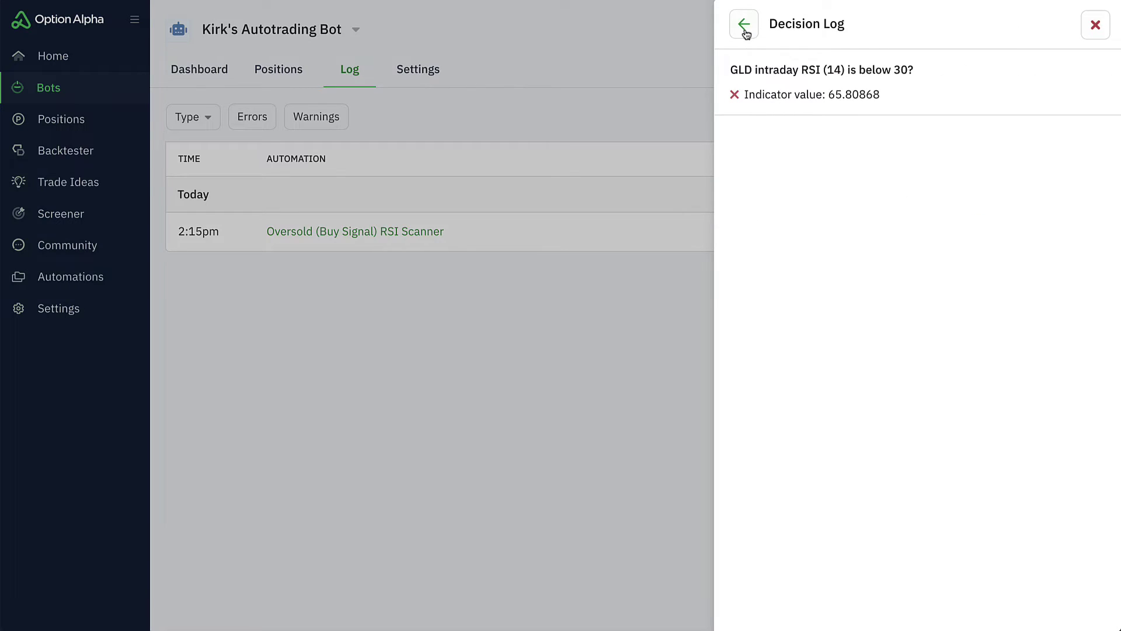
{"action": "left_click", "coordinate": [745, 29]}
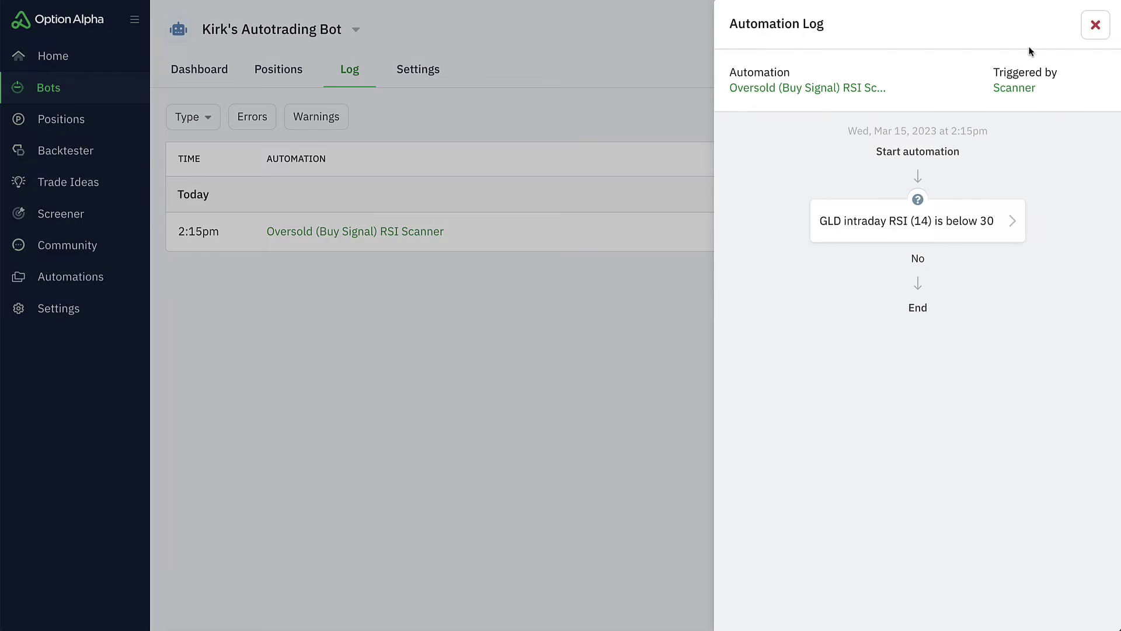
{"action": "left_click", "coordinate": [1094, 24]}
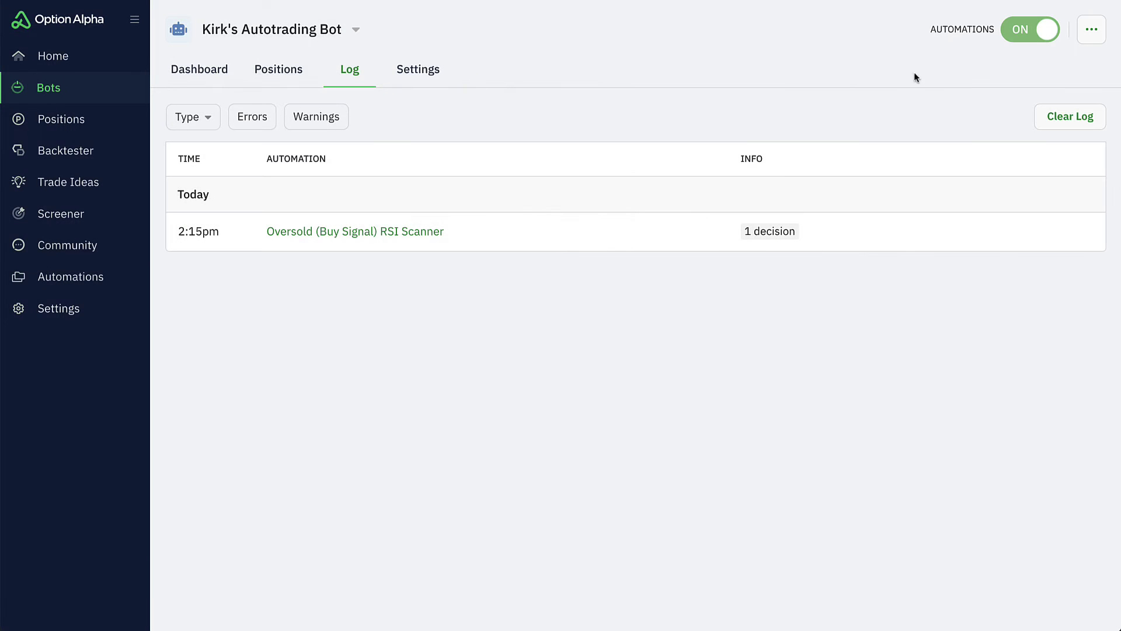
{"action": "left_click", "coordinate": [190, 73]}
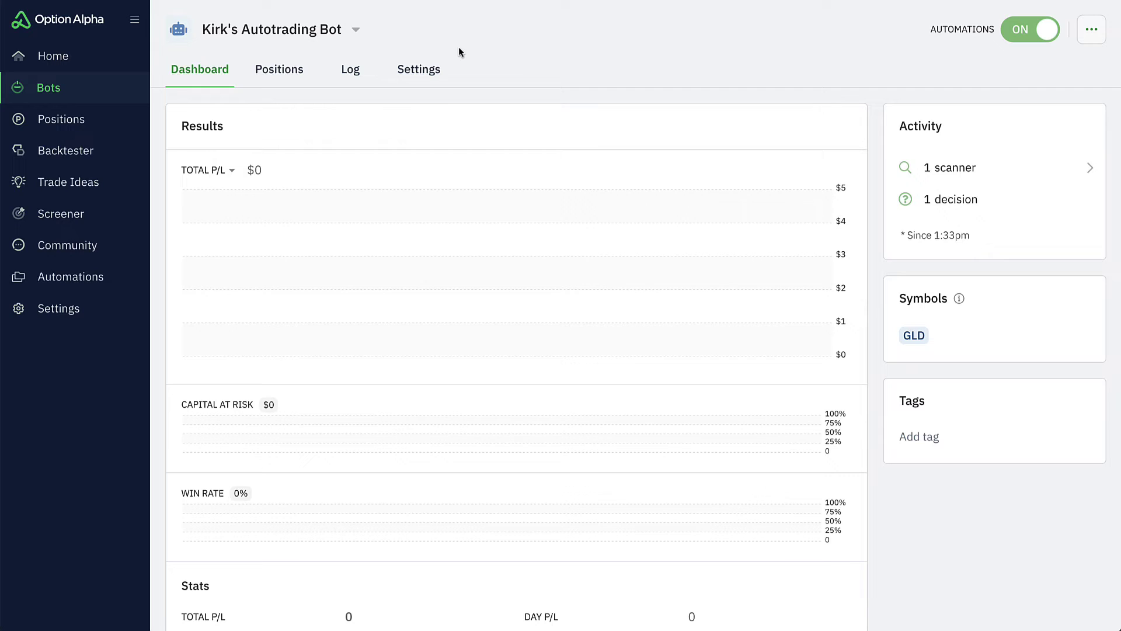
{"action": "left_click", "coordinate": [428, 71]}
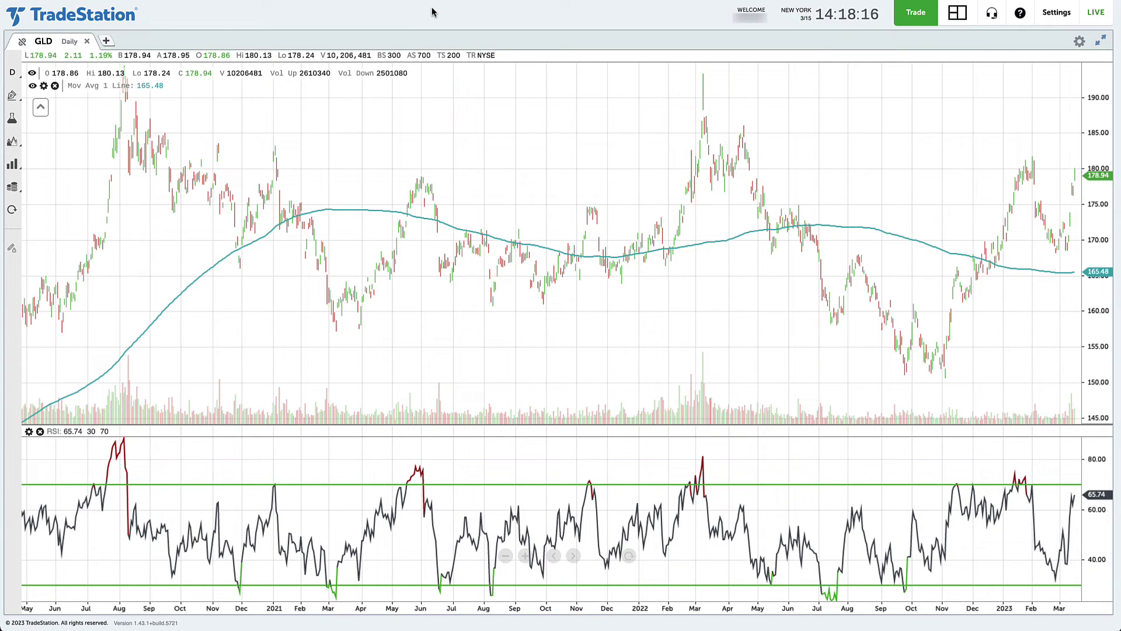
Switch to TradeStation and chart EEM, FXI and SPY to compare their RSI readings
{"action": "type", "text": "EEM"}
{"action": "key", "text": "Return"}
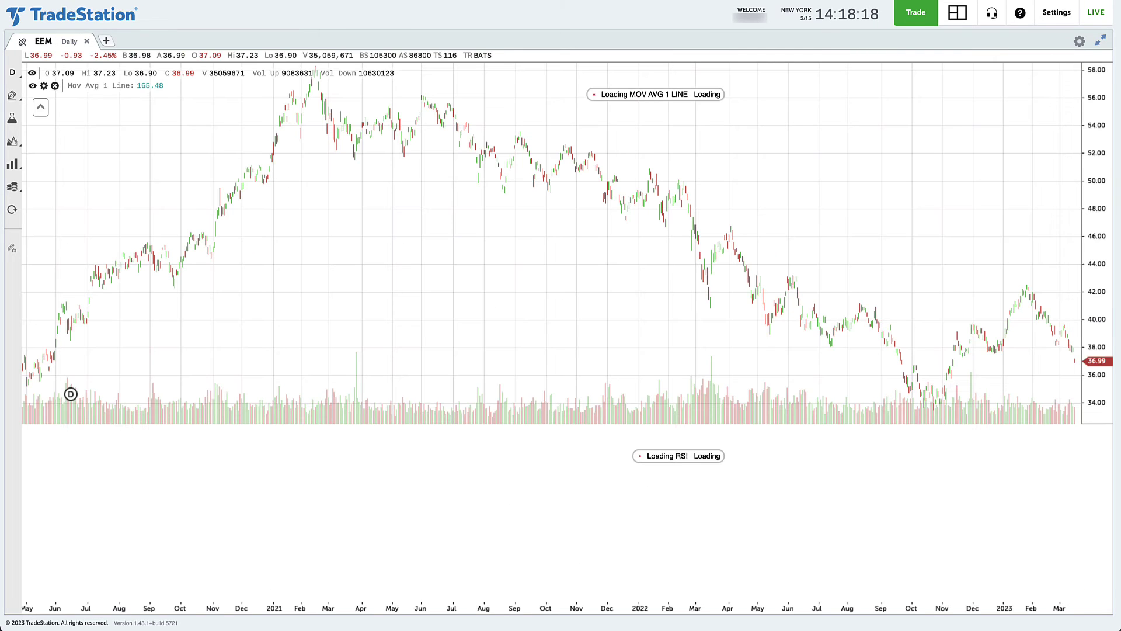
{"action": "type", "text": "FXI"}
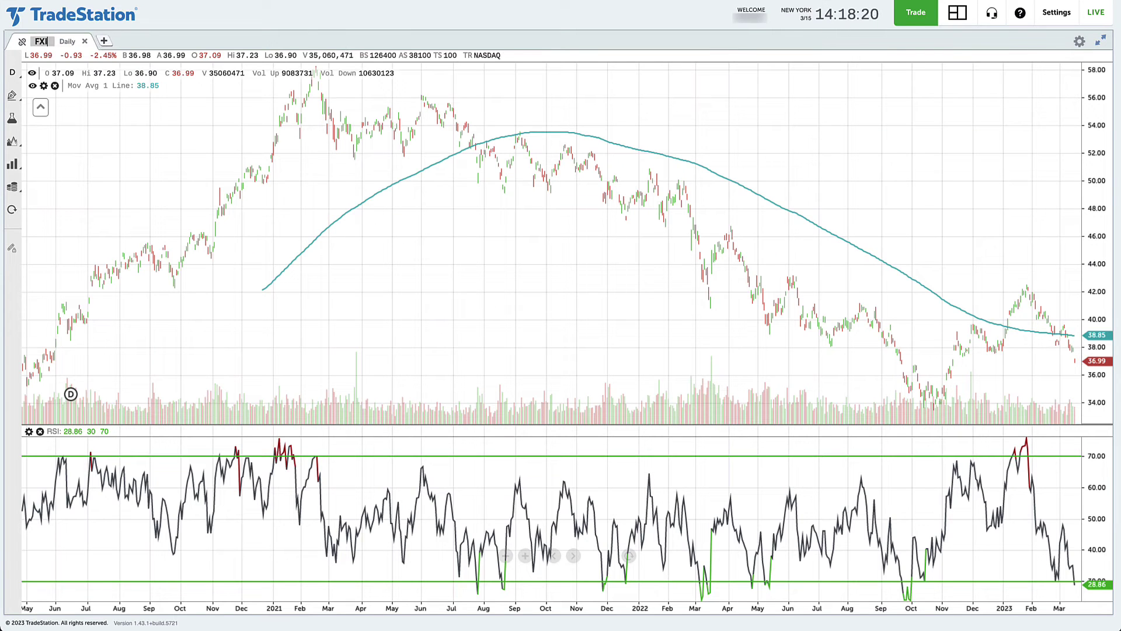
{"action": "key", "text": "Return"}
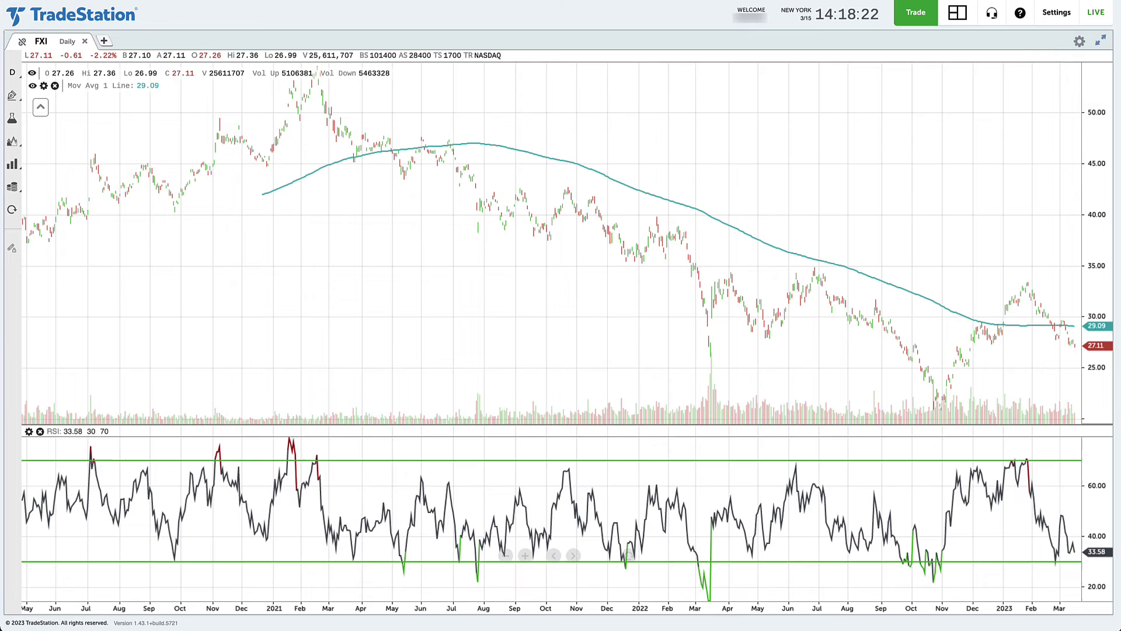
{"action": "type", "text": "SPY"}
{"action": "key", "text": "Return"}
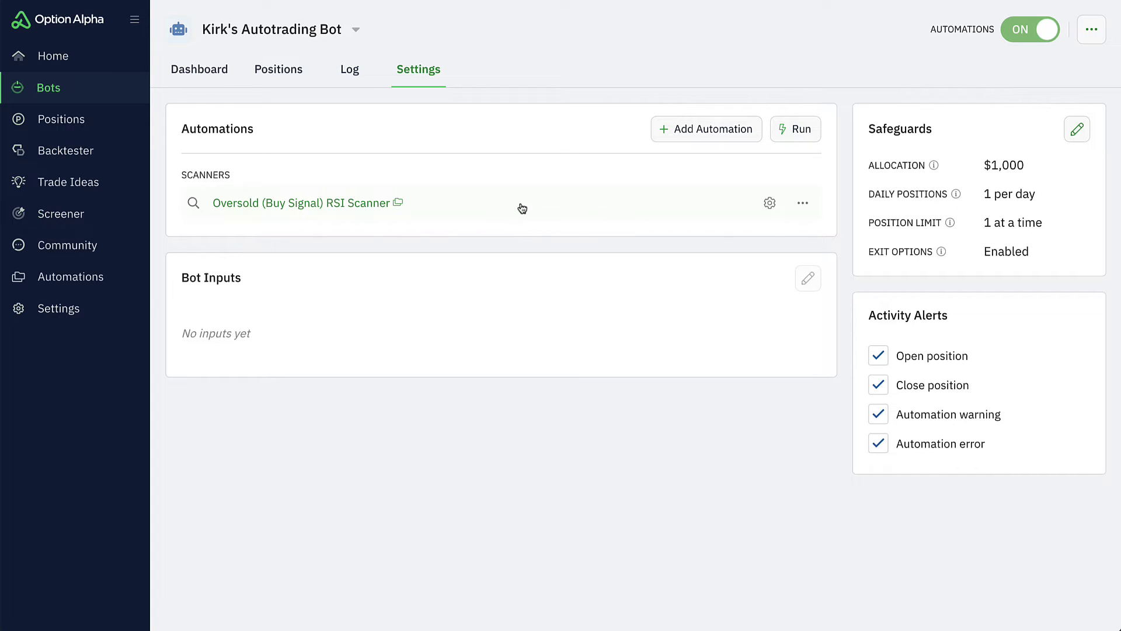
Turn off the bot's automations and set its safeguards to a $3,000 allocation, 5 daily positions and a limit of 5 positions
{"action": "left_click", "coordinate": [1026, 35]}
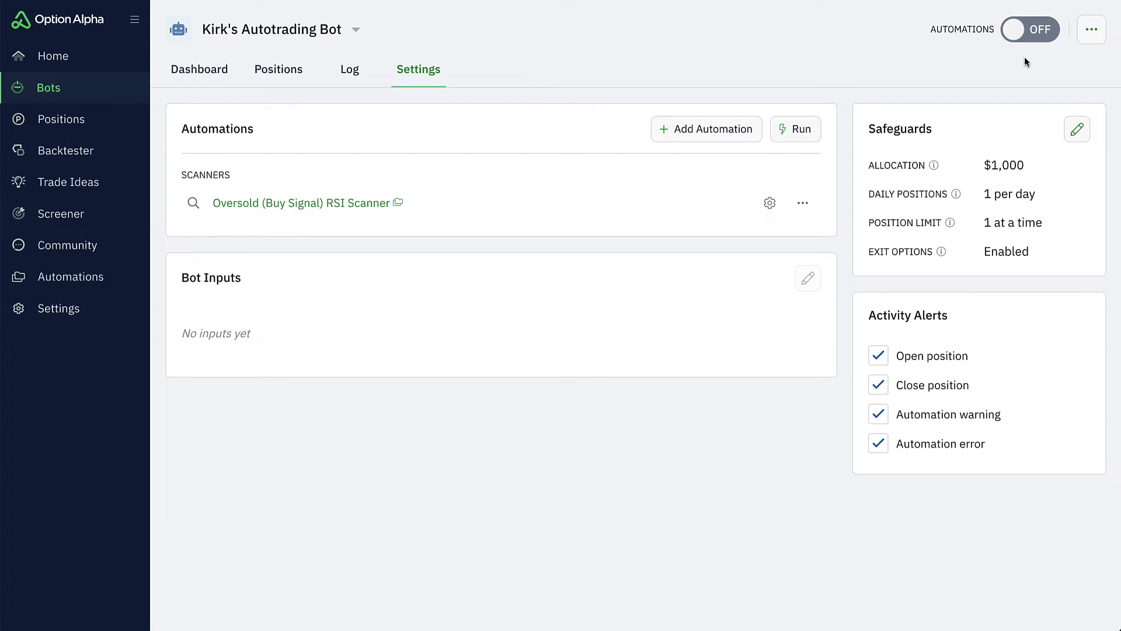
{"action": "left_click", "coordinate": [1077, 128]}
{"action": "double_click", "coordinate": [983, 85]}
{"action": "type", "text": "3000"}
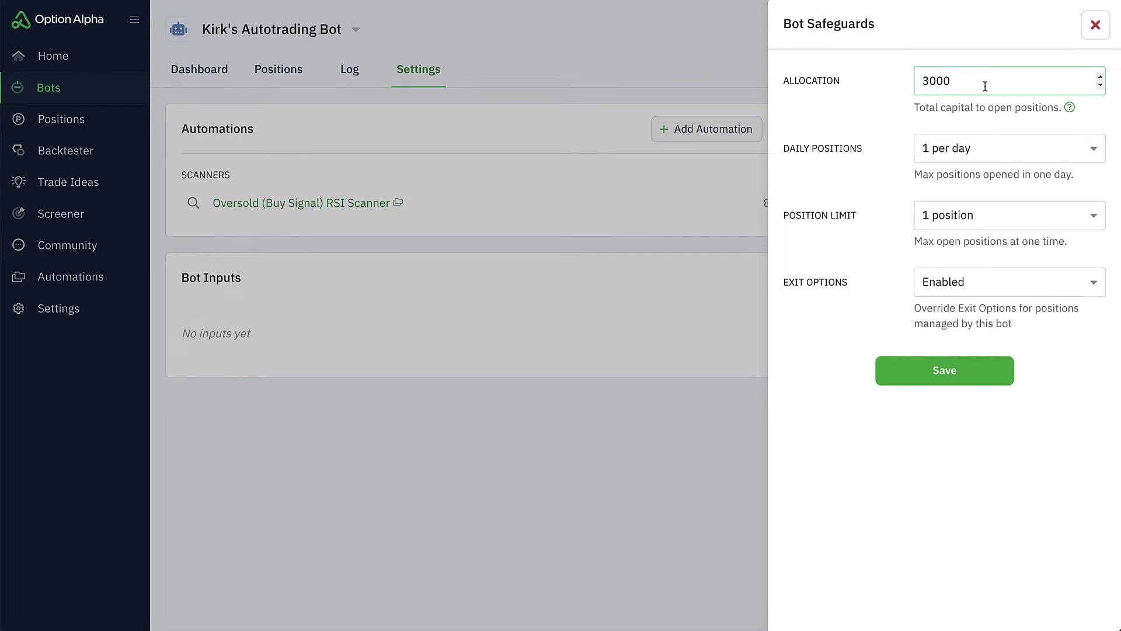
{"action": "left_click", "coordinate": [999, 155]}
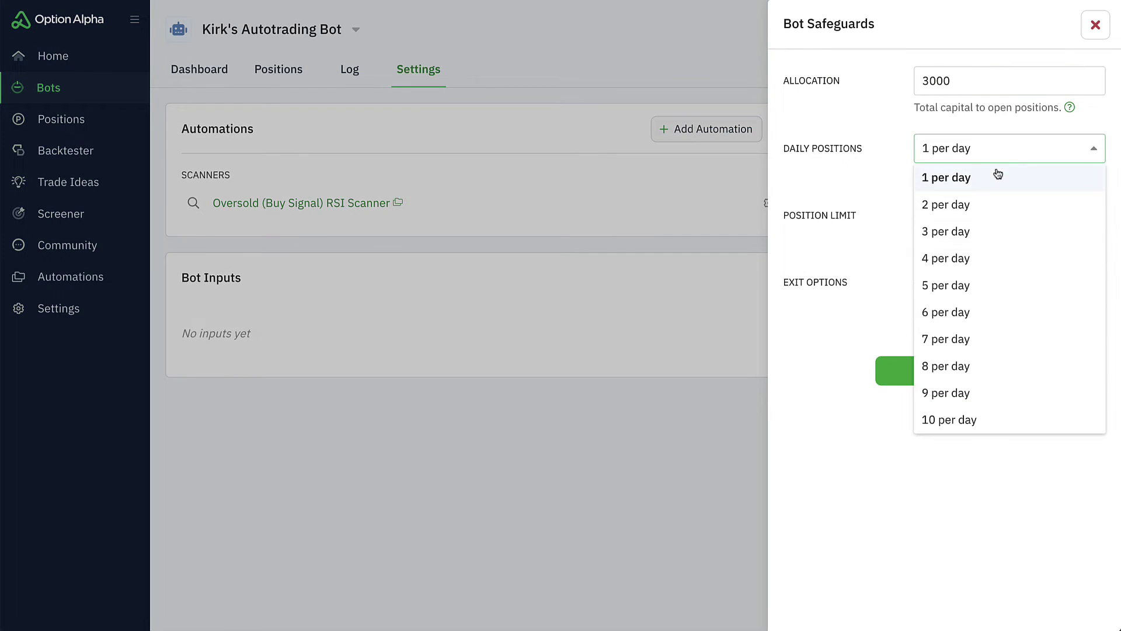
{"action": "left_click", "coordinate": [977, 285]}
{"action": "left_click", "coordinate": [982, 223]}
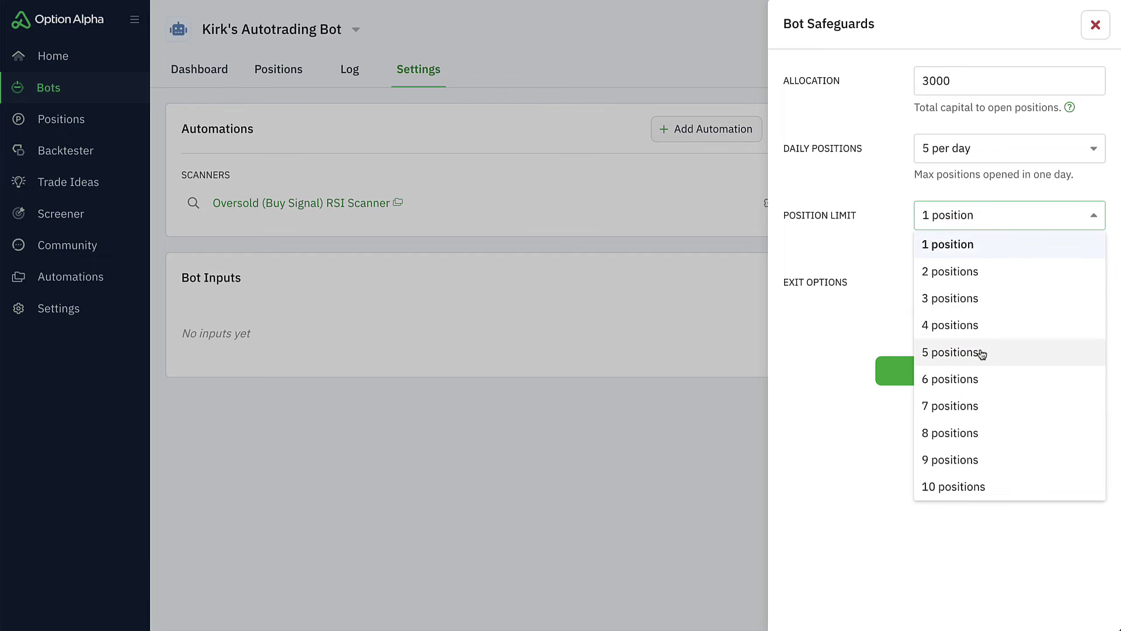
{"action": "left_click", "coordinate": [979, 351]}
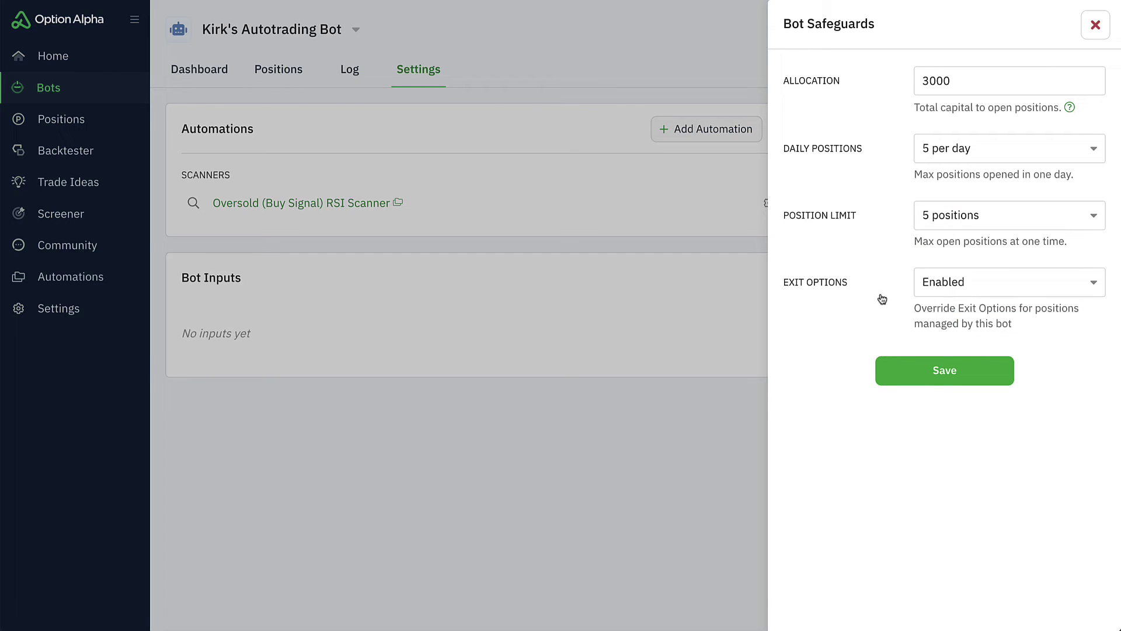
{"action": "left_click", "coordinate": [911, 377]}
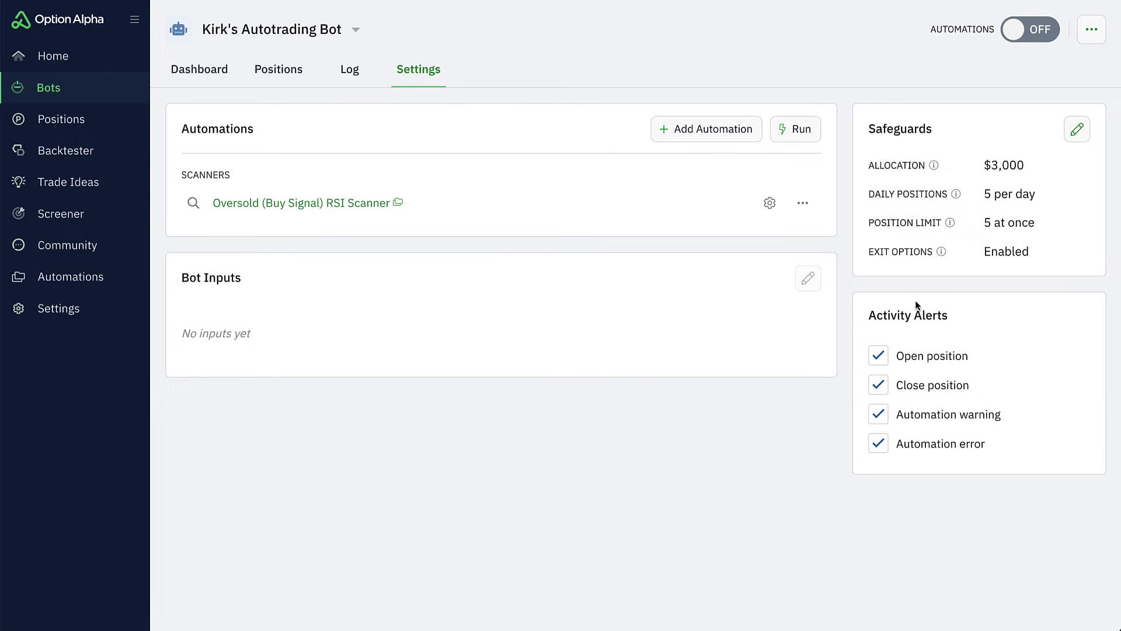
Open the Oversold (Buy Signal) RSI Scanner for editing and review its GLD RSI decision and that decision's available options
{"action": "left_click", "coordinate": [519, 206]}
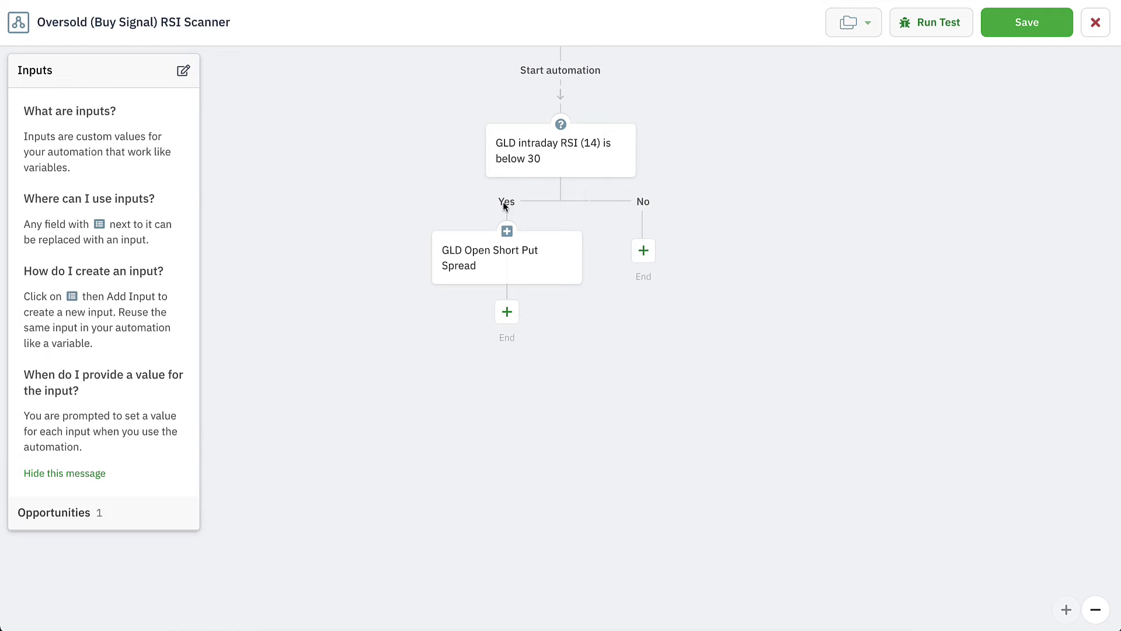
{"action": "left_click", "coordinate": [143, 73]}
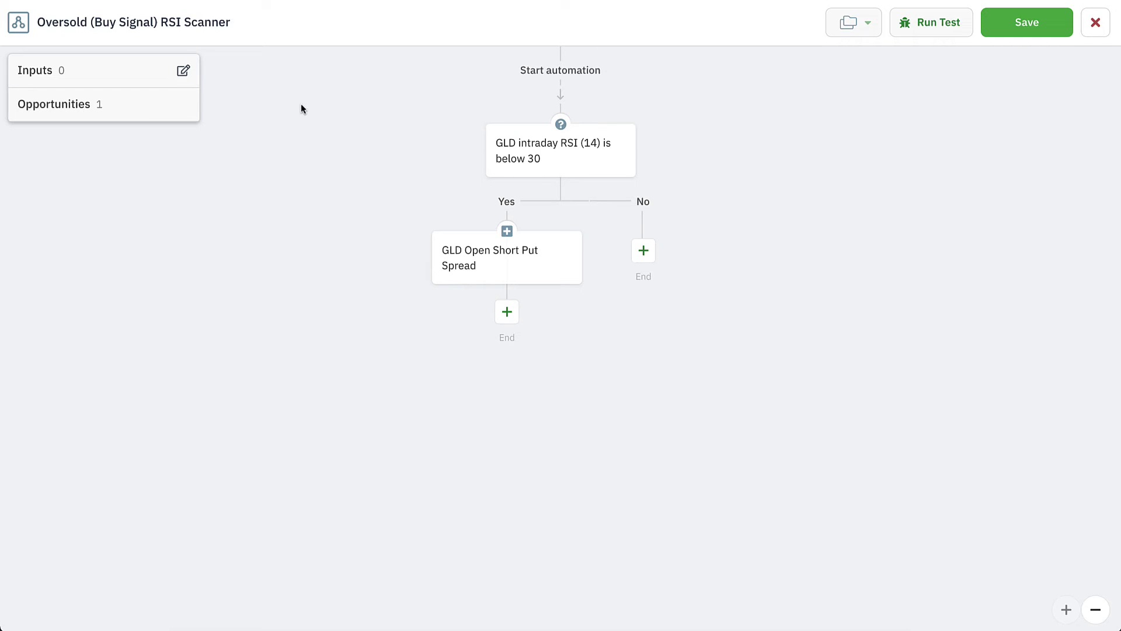
{"action": "mouse_move", "coordinate": [507, 151]}
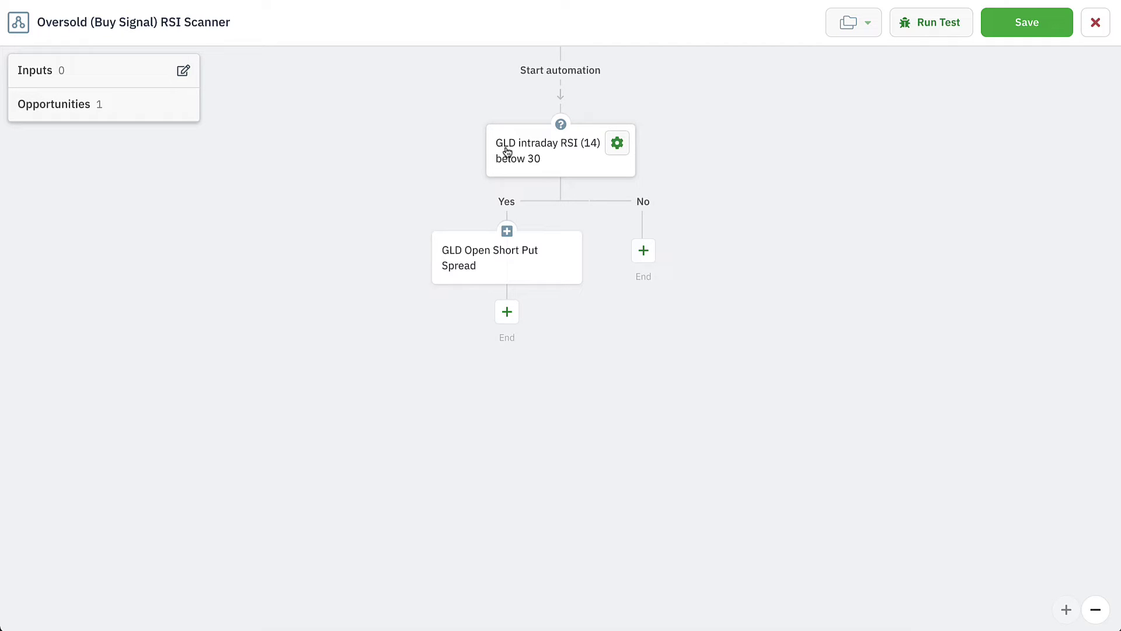
{"action": "left_click", "coordinate": [507, 151]}
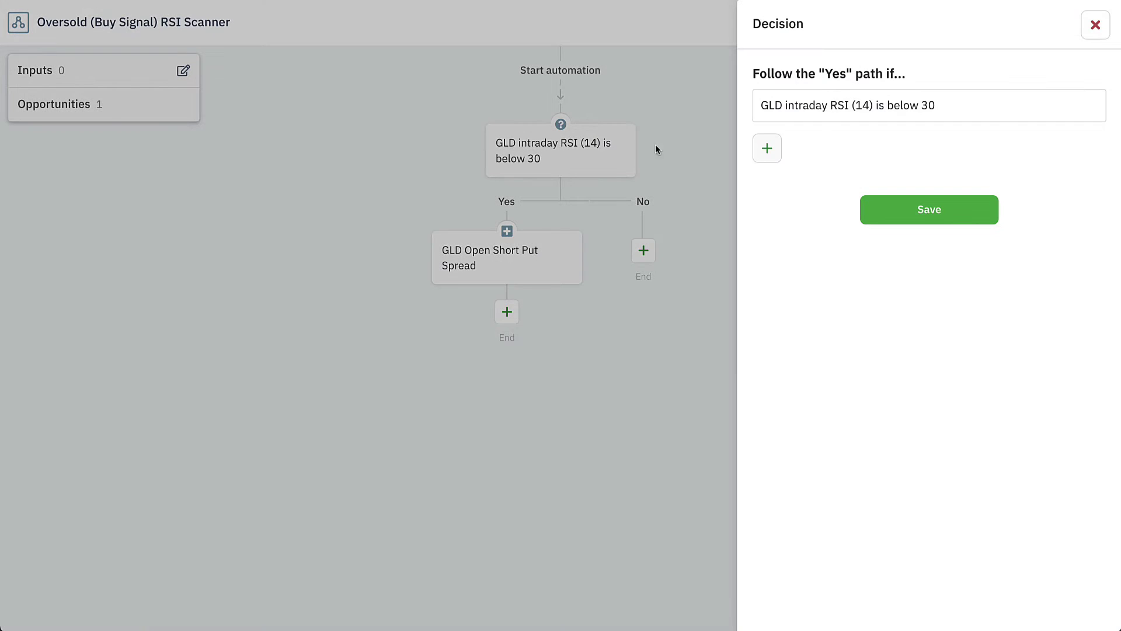
{"action": "left_click", "coordinate": [1096, 24]}
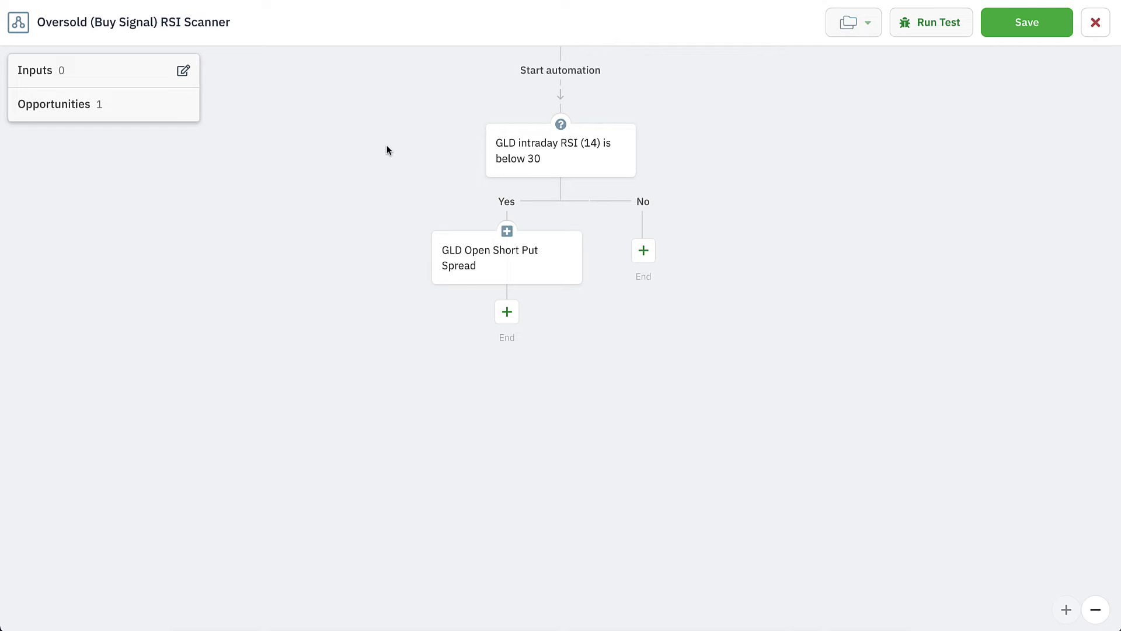
{"action": "mouse_move", "coordinate": [612, 168]}
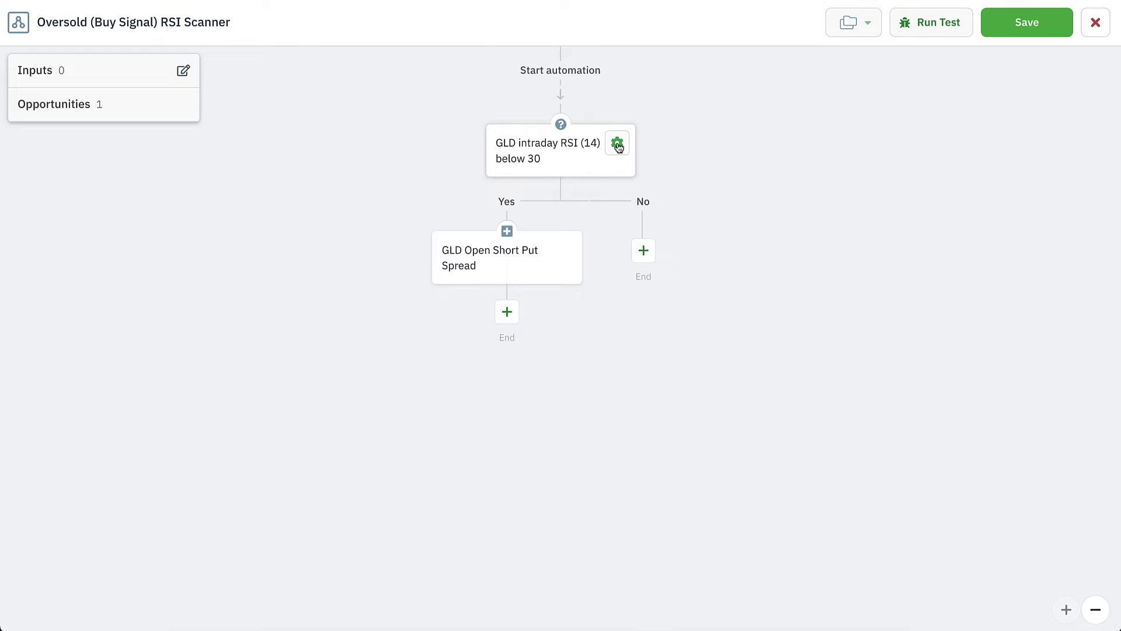
{"action": "left_click", "coordinate": [618, 144]}
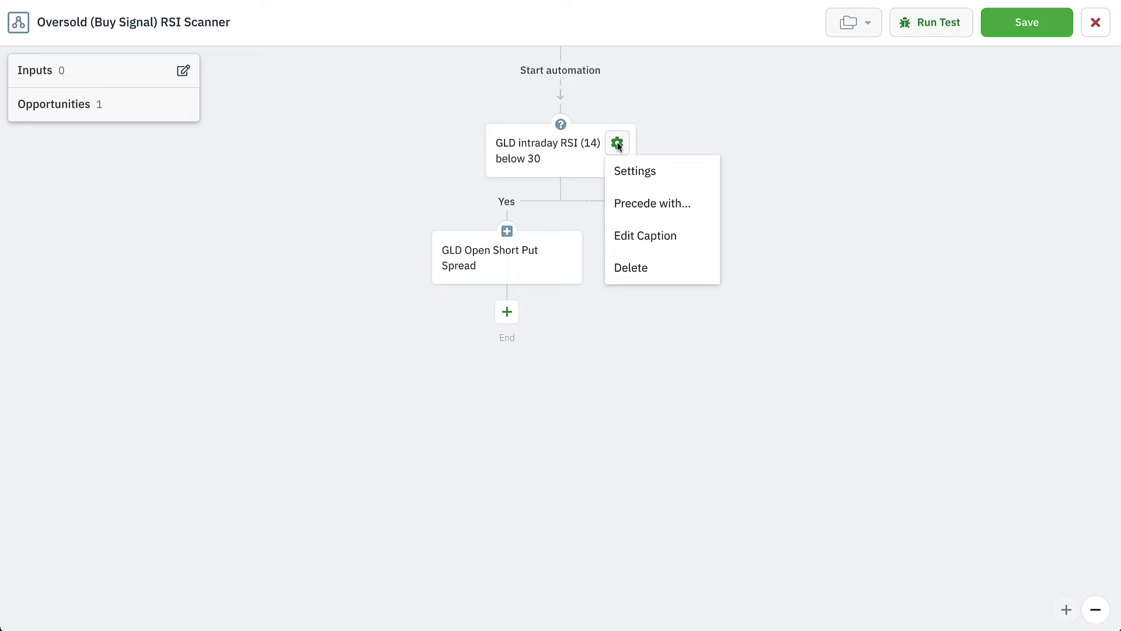
{"action": "left_click", "coordinate": [457, 156]}
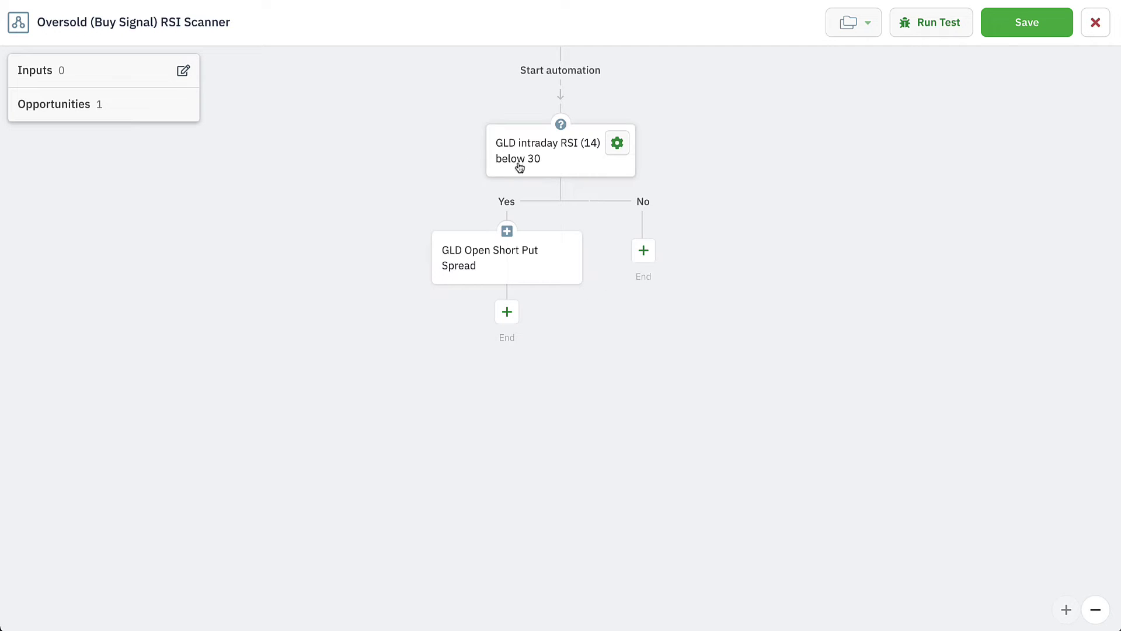
Precede the GLD RSI decision with a new Symbols loop step
{"action": "left_click", "coordinate": [617, 146]}
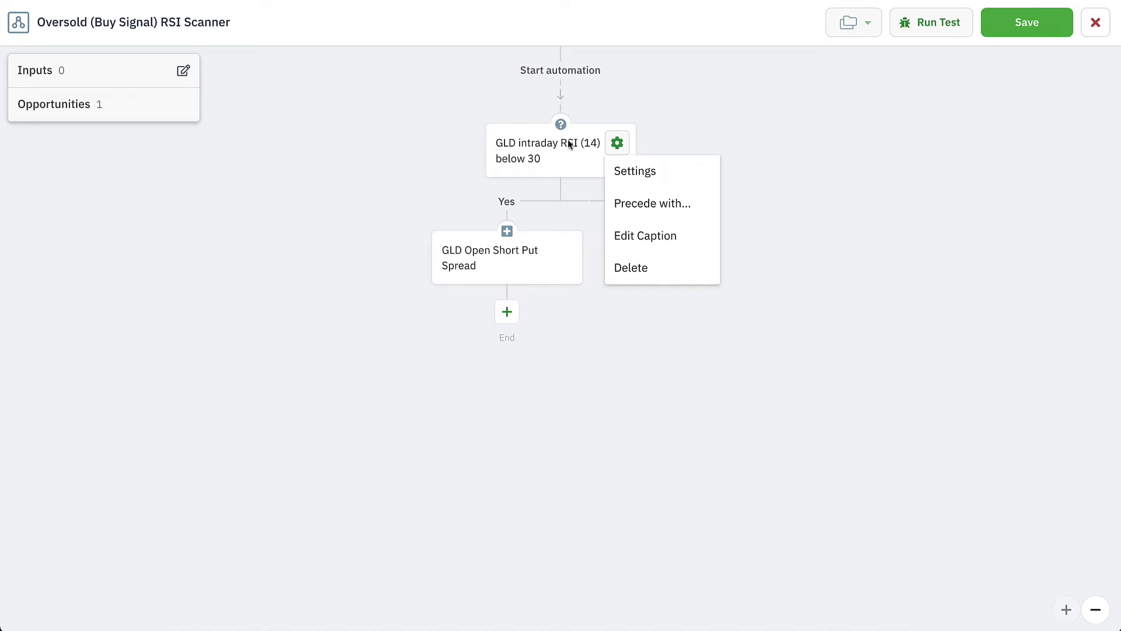
{"action": "left_click", "coordinate": [644, 207]}
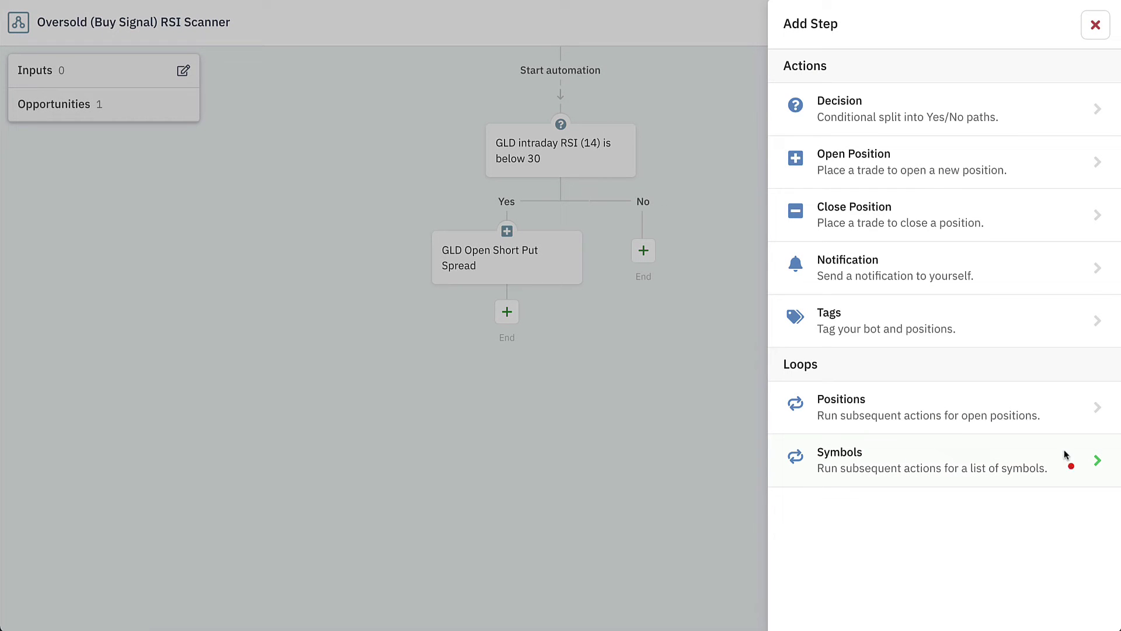
{"action": "mouse_move", "coordinate": [879, 435]}
{"action": "left_mouse_down"}
{"action": "mouse_move", "coordinate": [796, 438]}
{"action": "mouse_move", "coordinate": [790, 475]}
{"action": "mouse_move", "coordinate": [1088, 486]}
{"action": "mouse_move", "coordinate": [1114, 445]}
{"action": "mouse_move", "coordinate": [865, 435]}
{"action": "left_mouse_up"}
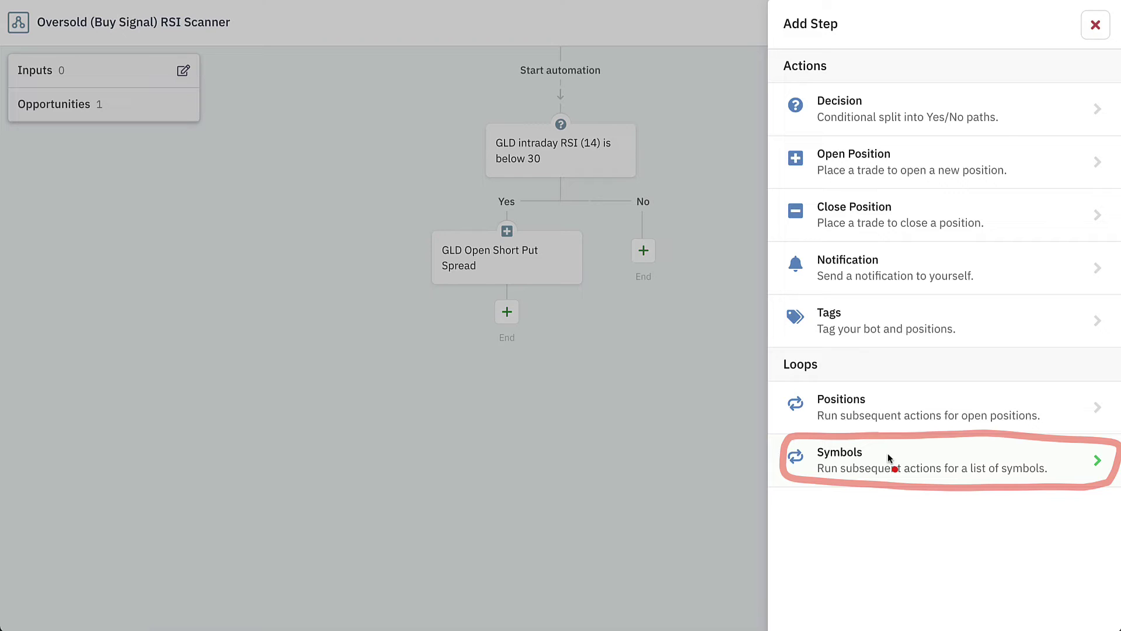
{"action": "left_click", "coordinate": [926, 455]}
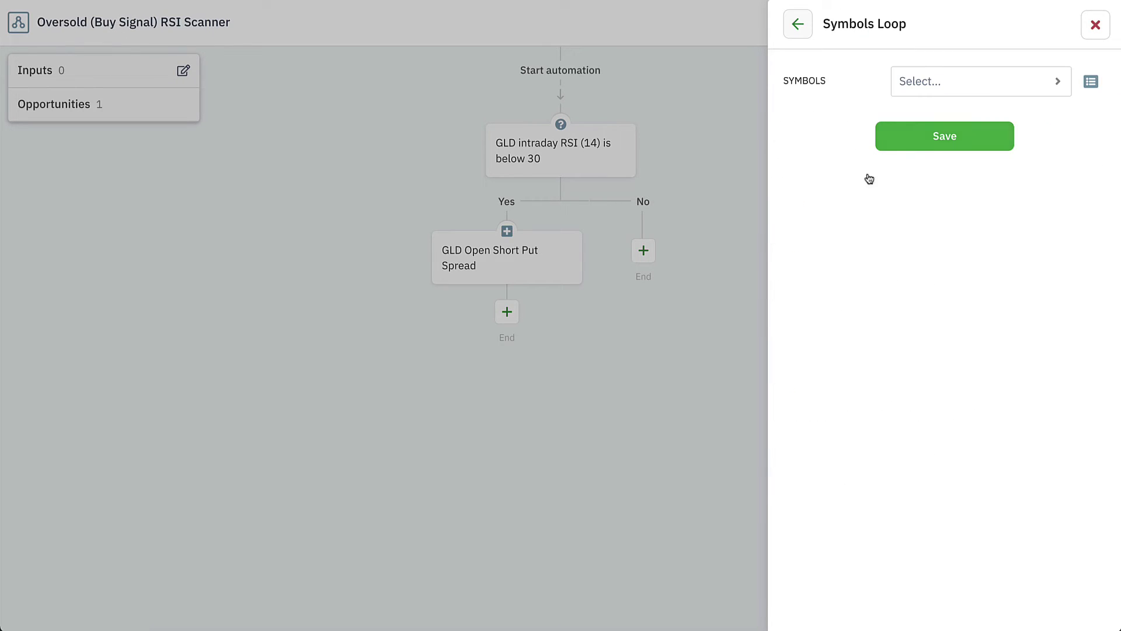
Choose GLD, SPY, FXI, EEM and TLT as the loop's symbols and save the loop
{"action": "left_click", "coordinate": [953, 84]}
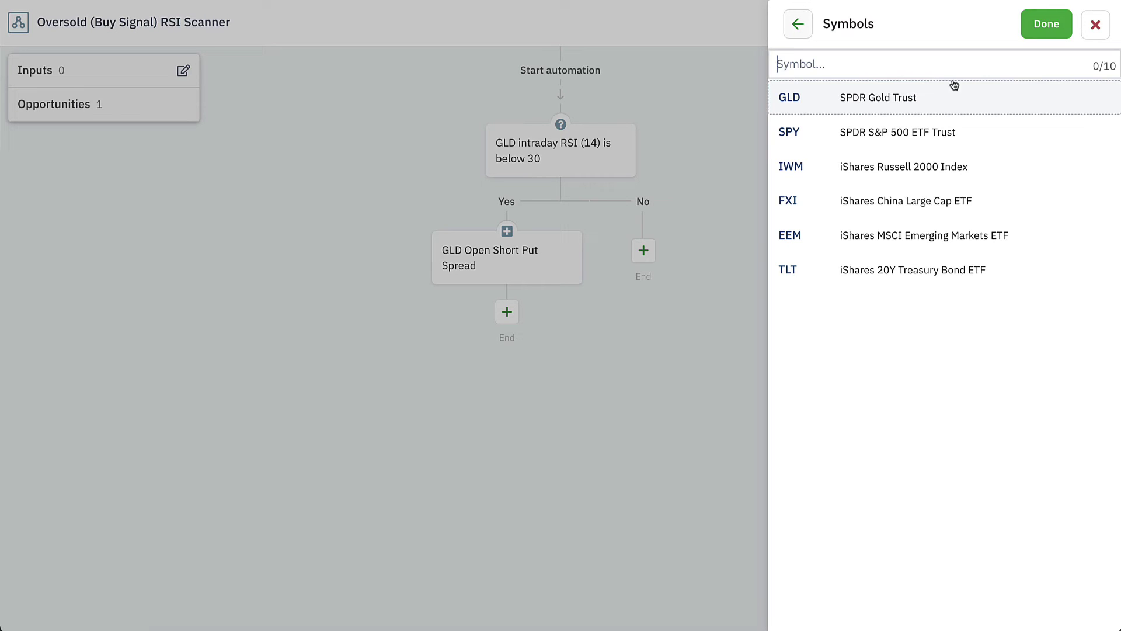
{"action": "left_click", "coordinate": [914, 98]}
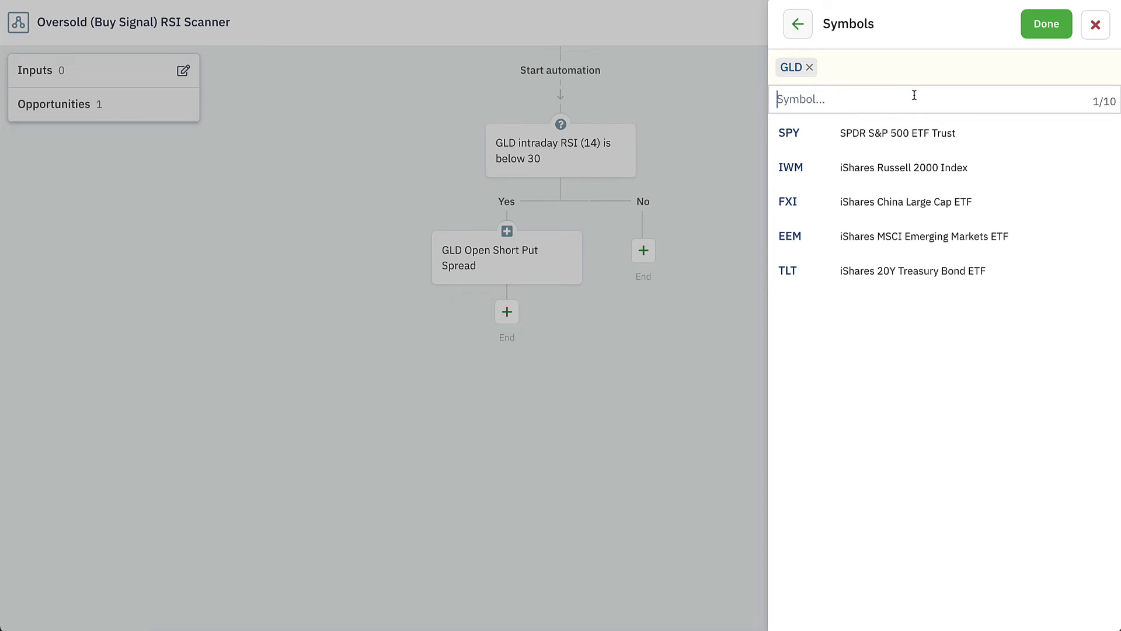
{"action": "left_click", "coordinate": [907, 135]}
{"action": "left_click", "coordinate": [908, 166]}
{"action": "left_click", "coordinate": [909, 168]}
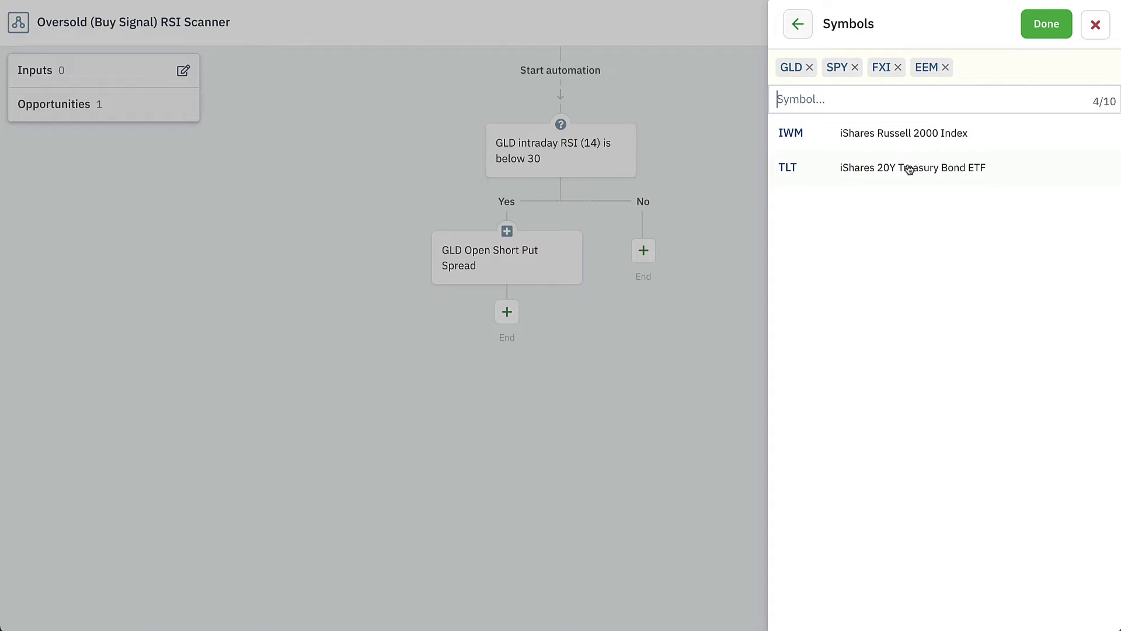
{"action": "left_click", "coordinate": [909, 169]}
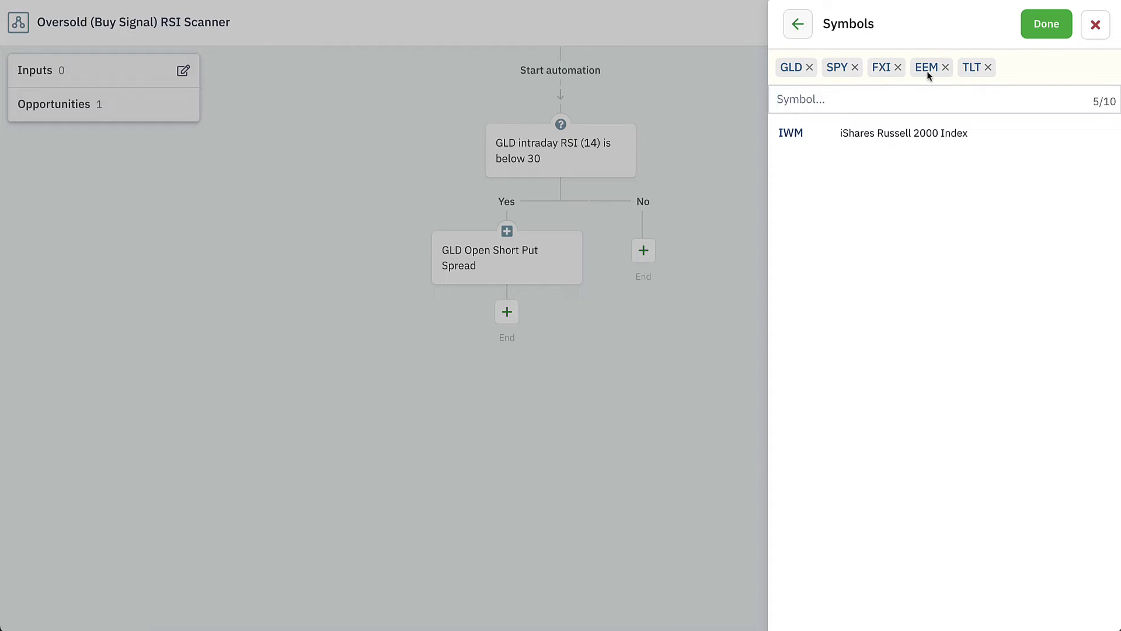
{"action": "left_click", "coordinate": [1047, 26]}
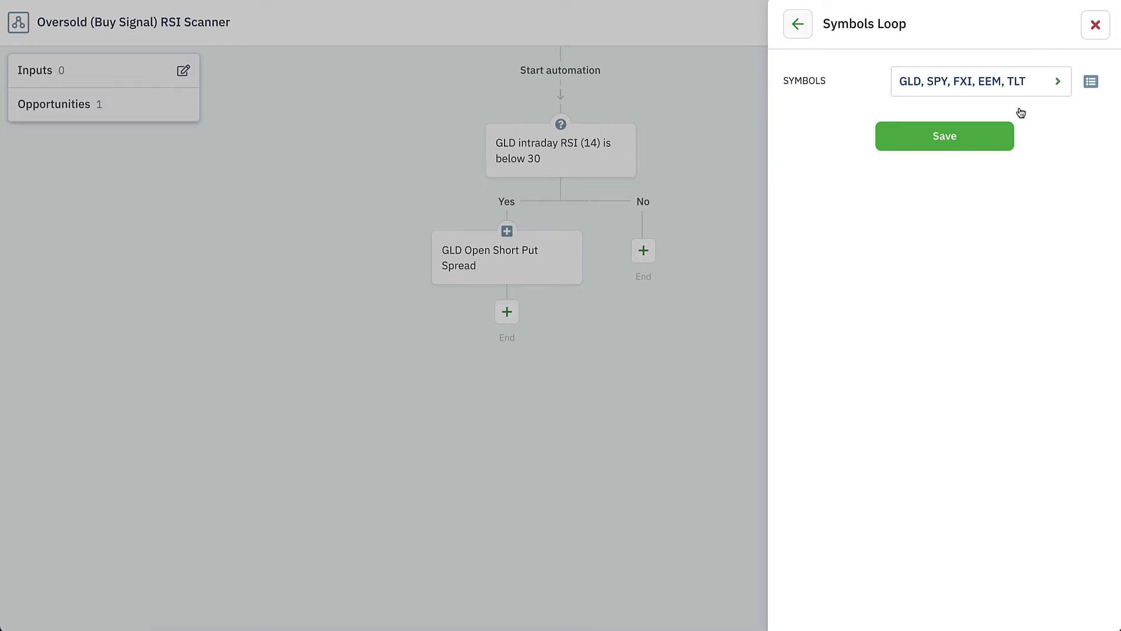
{"action": "left_click", "coordinate": [921, 133]}
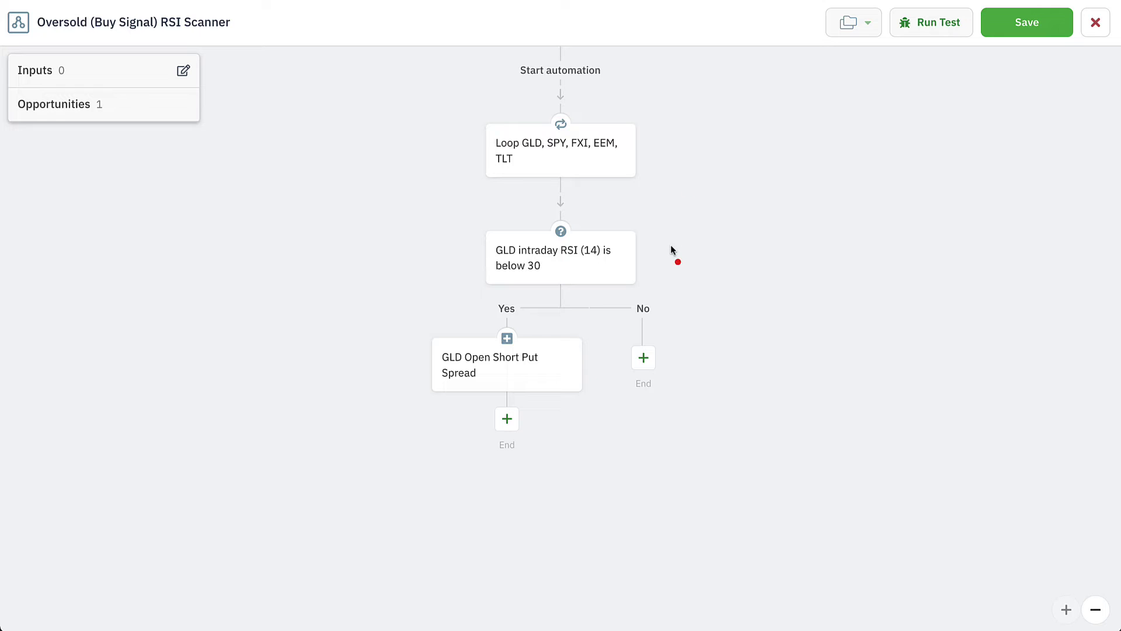
{"action": "left_click_drag", "start_coordinate": [670, 248], "coordinate": [702, 212]}
{"action": "left_click_drag", "start_coordinate": [552, 27], "coordinate": [554, 78]}
{"action": "left_click_drag", "start_coordinate": [555, 119], "coordinate": [575, 100]}
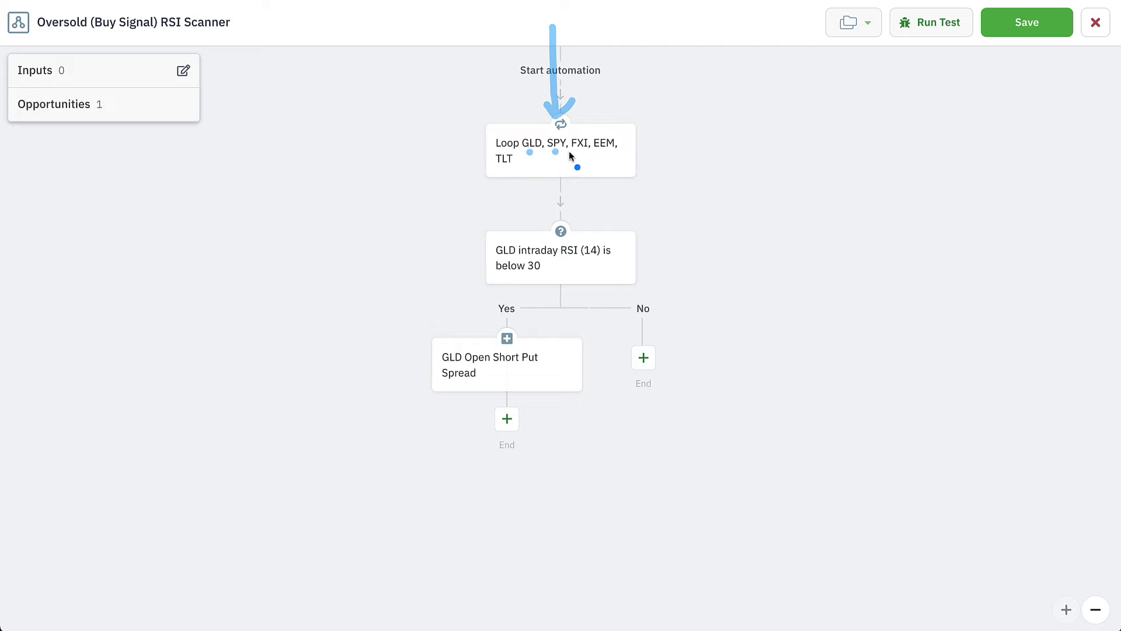
{"action": "left_click", "coordinate": [604, 150]}
{"action": "key", "text": "Escape"}
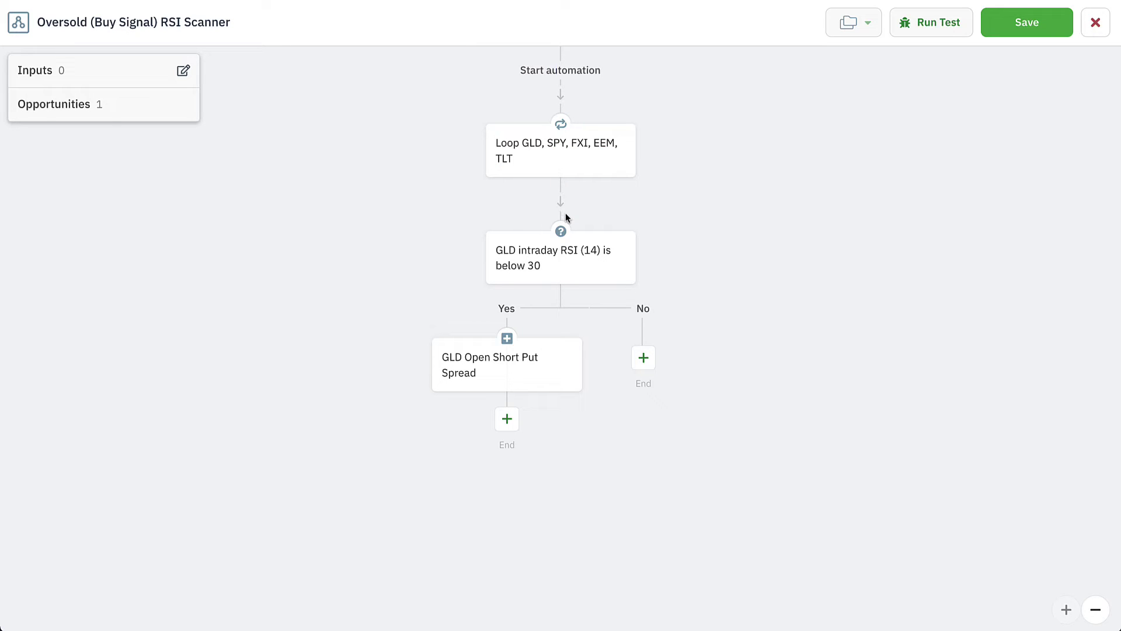
Replace the fixed GLD ticker in the RSI decision with the loop's Symbol input
{"action": "left_click", "coordinate": [559, 253]}
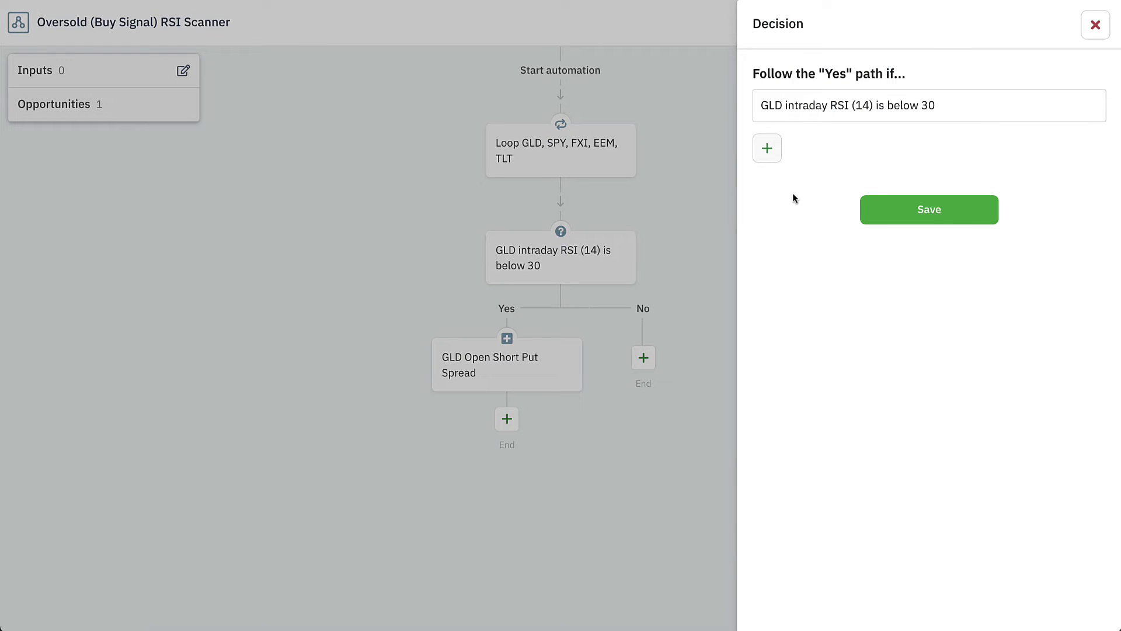
{"action": "mouse_move", "coordinate": [869, 117]}
{"action": "left_click", "coordinate": [877, 109]}
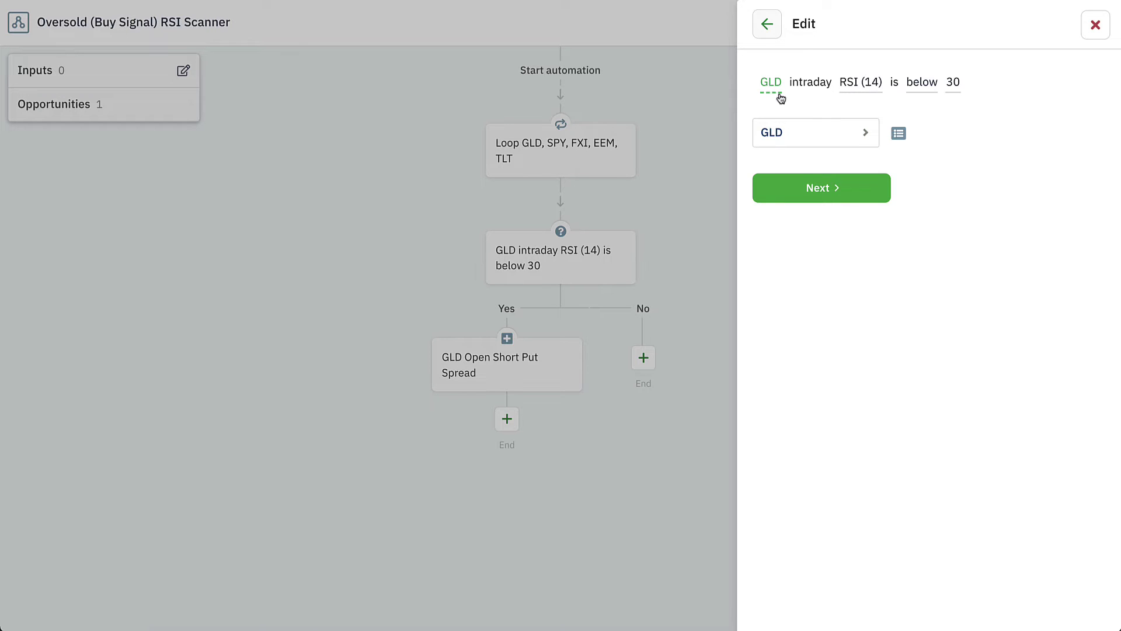
{"action": "left_click", "coordinate": [899, 134]}
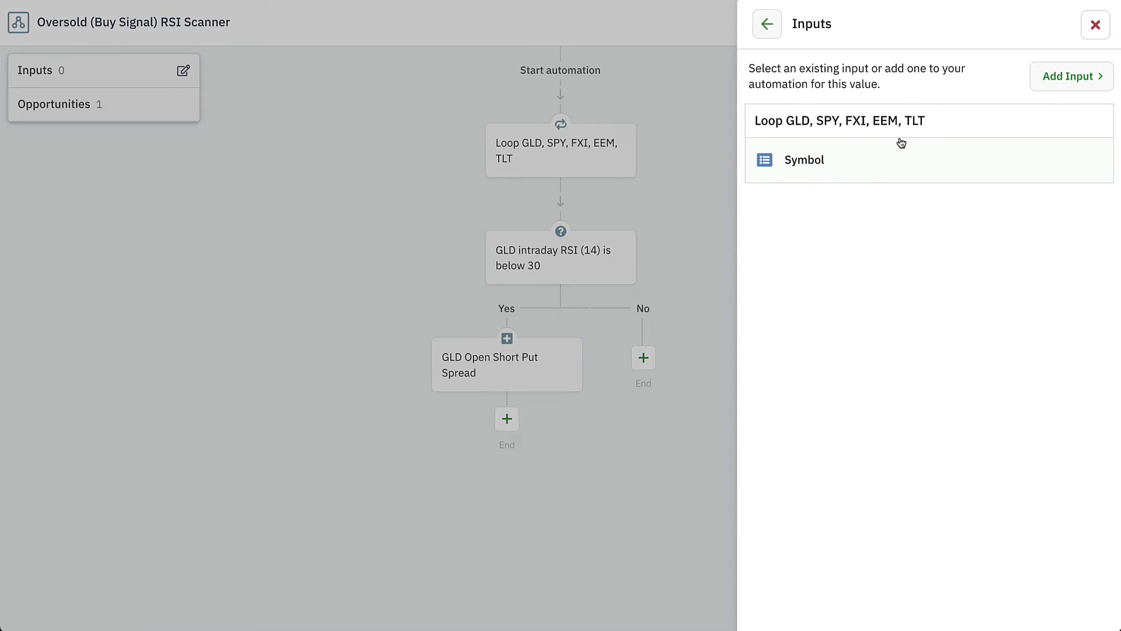
{"action": "left_click", "coordinate": [867, 167]}
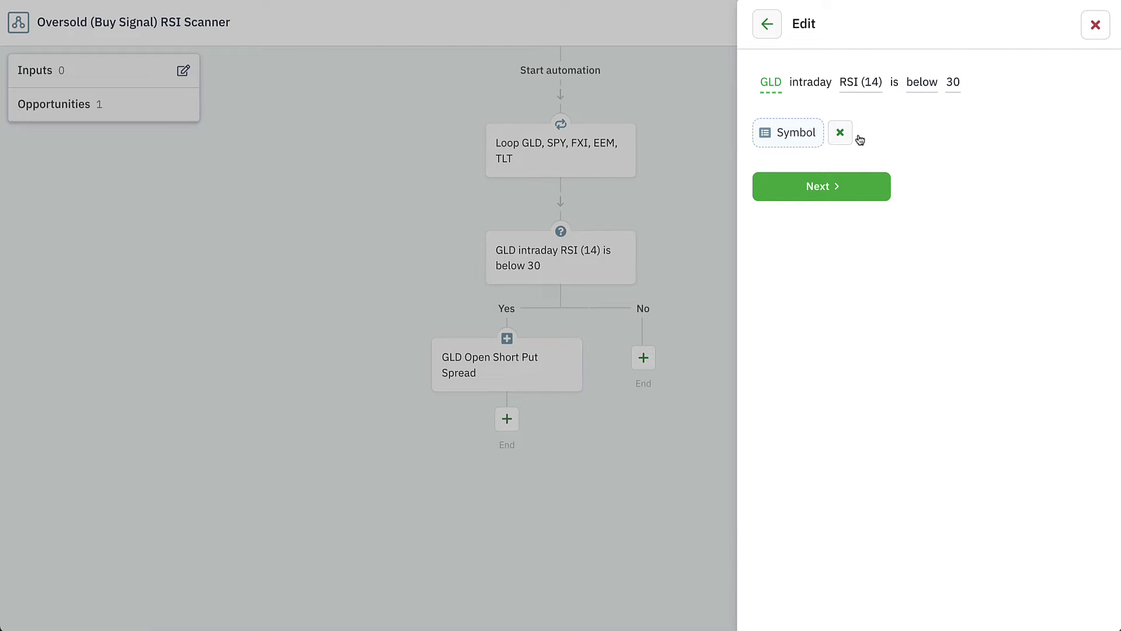
Save the decision with the loop's Symbol input in the intraday RSI (14) below 30 condition, keeping its remaining settings
{"action": "left_click", "coordinate": [816, 185]}
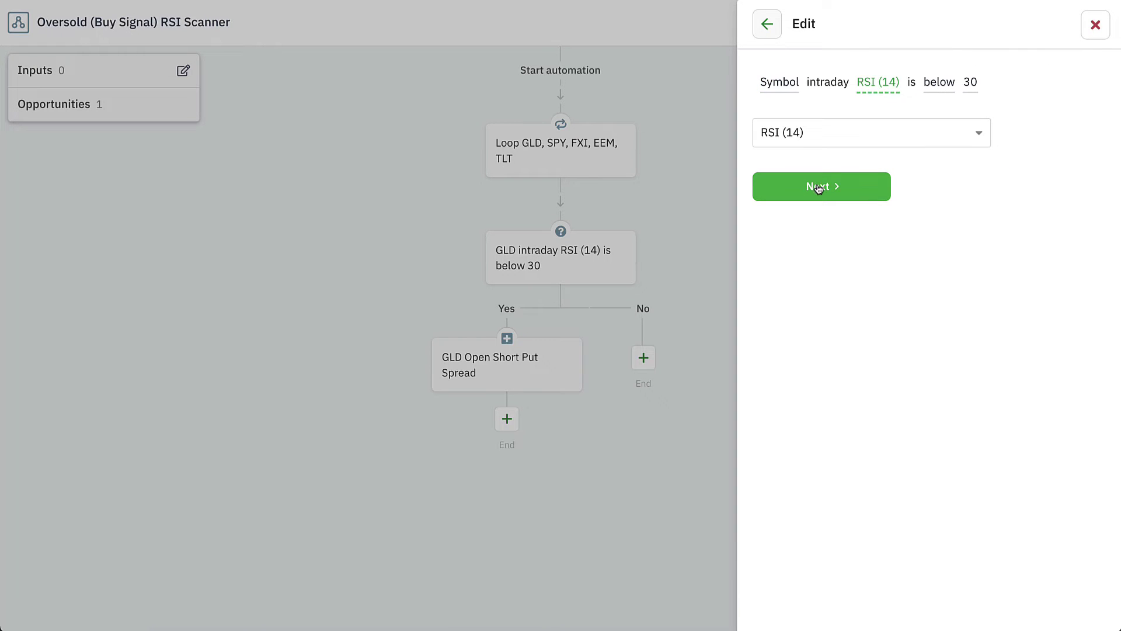
{"action": "left_click", "coordinate": [816, 185]}
{"action": "left_click", "coordinate": [817, 186]}
{"action": "left_click", "coordinate": [817, 185]}
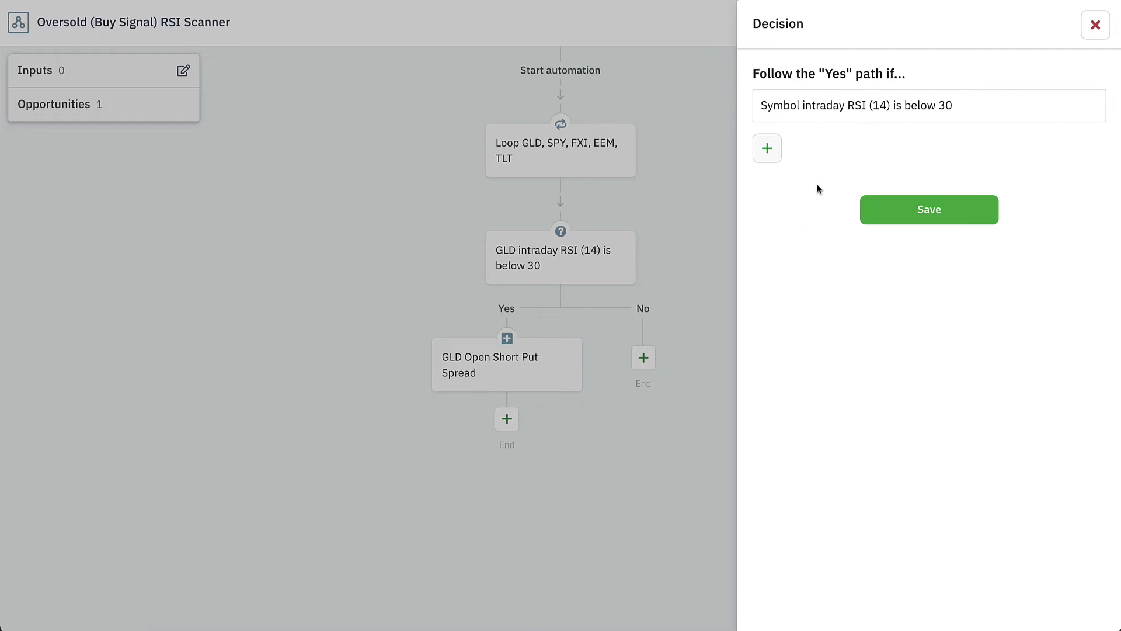
{"action": "left_click", "coordinate": [918, 213]}
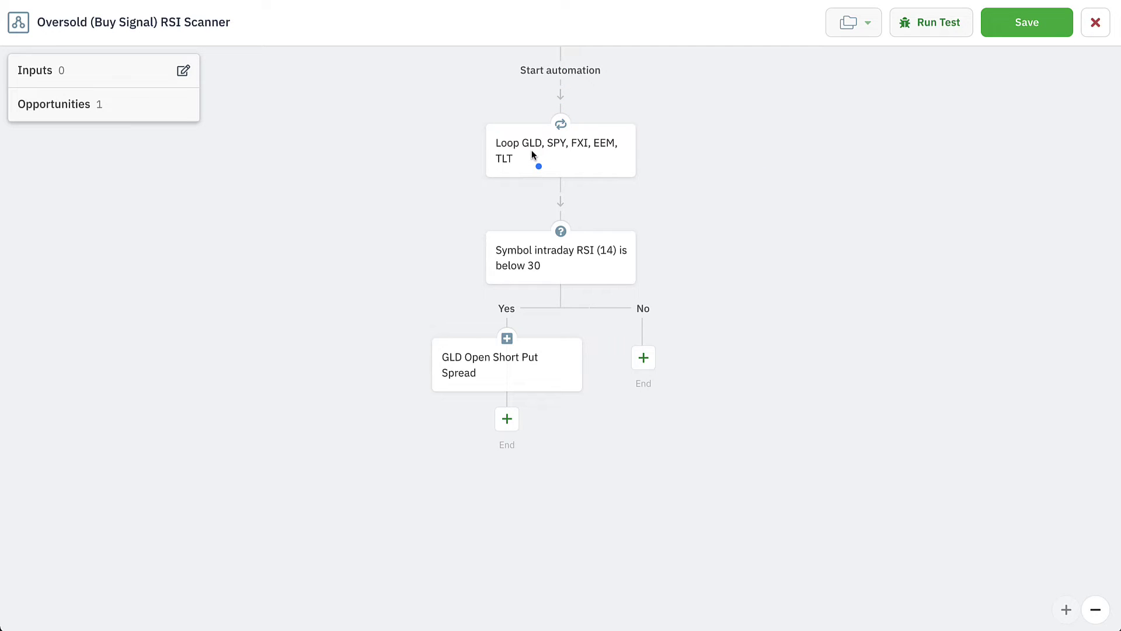
{"action": "mouse_move", "coordinate": [531, 151]}
{"action": "left_mouse_down"}
{"action": "mouse_move", "coordinate": [524, 222]}
{"action": "mouse_move", "coordinate": [556, 231]}
{"action": "left_mouse_up"}
{"action": "mouse_move", "coordinate": [558, 151]}
{"action": "left_mouse_down"}
{"action": "mouse_move", "coordinate": [558, 212]}
{"action": "mouse_move", "coordinate": [526, 236]}
{"action": "mouse_move", "coordinate": [528, 222]}
{"action": "mouse_move", "coordinate": [536, 237]}
{"action": "left_mouse_up"}
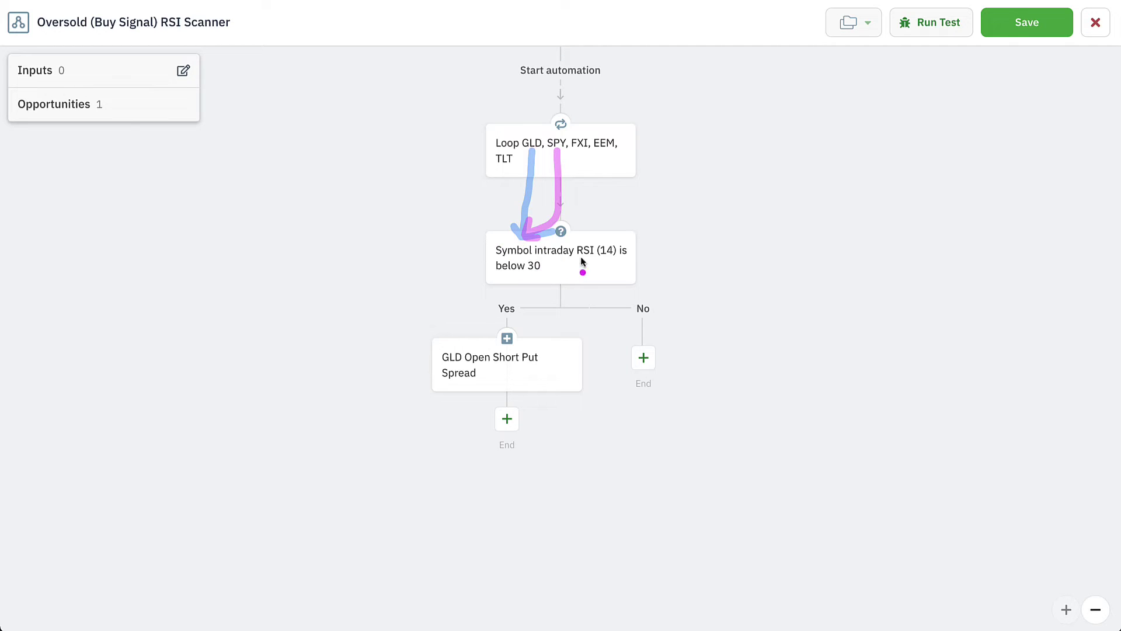
{"action": "left_click_drag", "start_coordinate": [585, 153], "coordinate": [577, 202]}
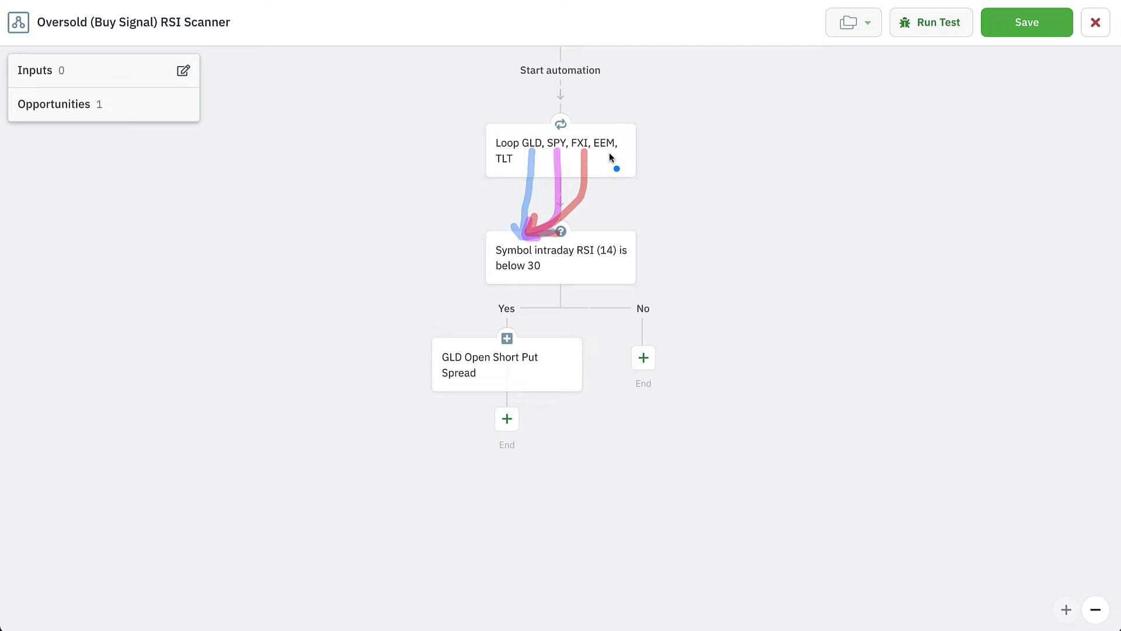
{"action": "left_click_drag", "start_coordinate": [609, 153], "coordinate": [561, 235]}
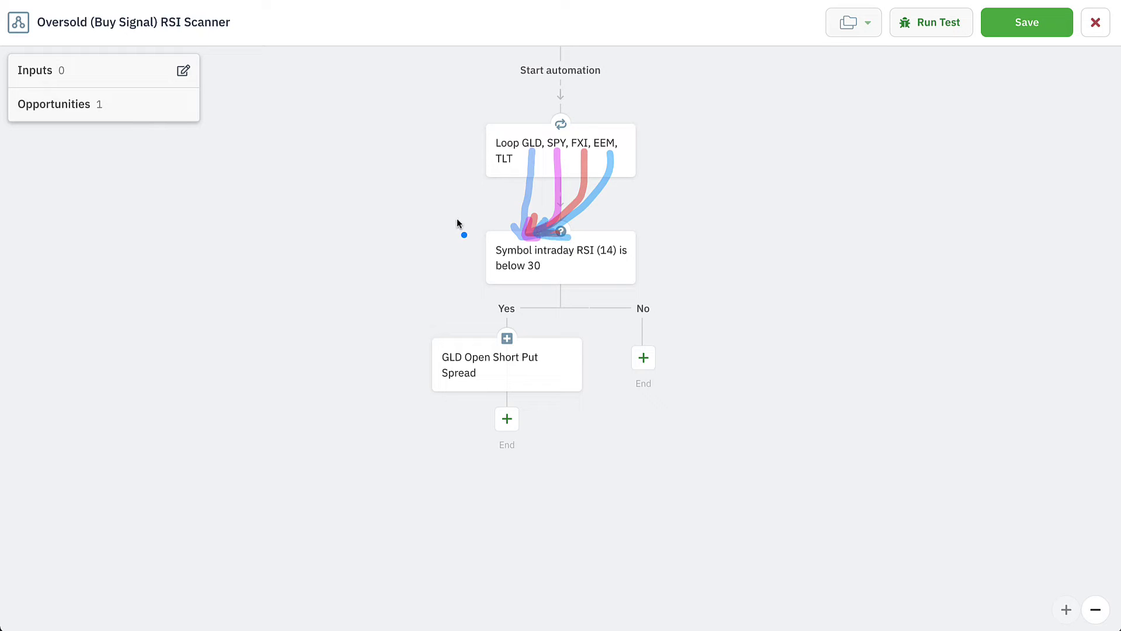
{"action": "key", "text": "Escape"}
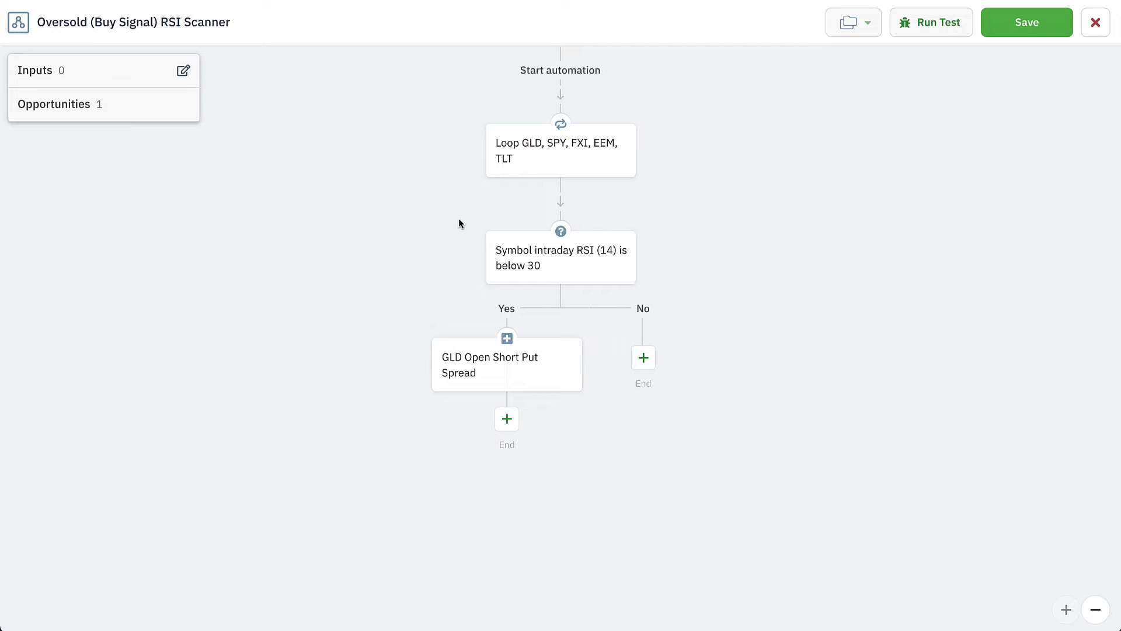
Replace GLD in the Open Short Put Spread action with the loop's Symbol input and save the action
{"action": "left_click", "coordinate": [506, 366]}
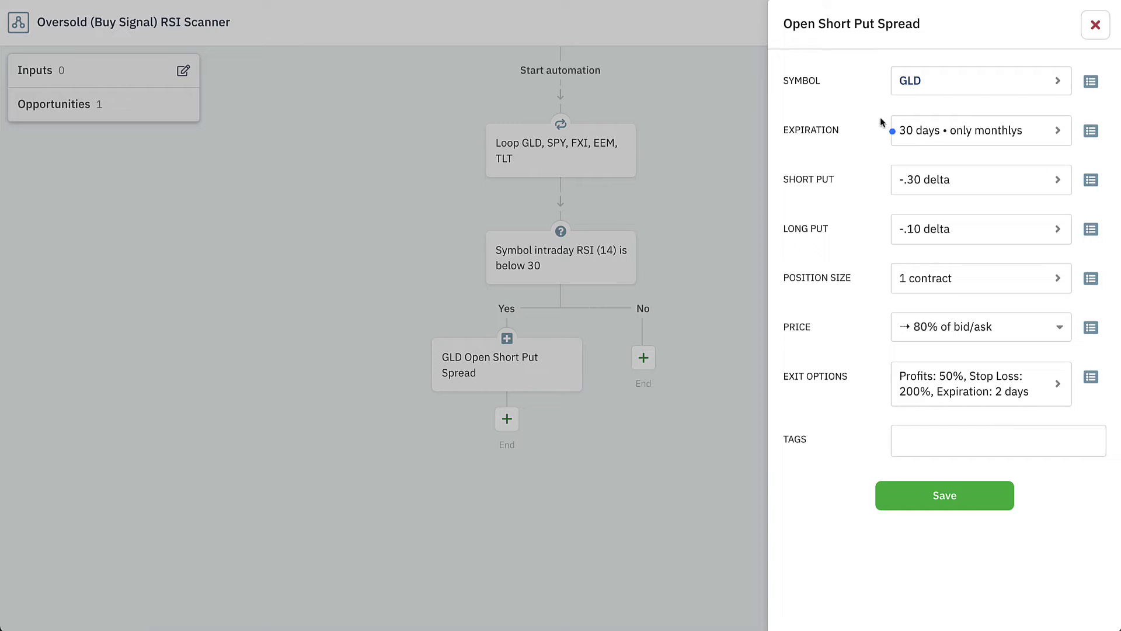
{"action": "mouse_move", "coordinate": [885, 108]}
{"action": "left_mouse_down"}
{"action": "mouse_move", "coordinate": [941, 70]}
{"action": "mouse_move", "coordinate": [936, 94]}
{"action": "left_mouse_up"}
{"action": "left_click", "coordinate": [1090, 86]}
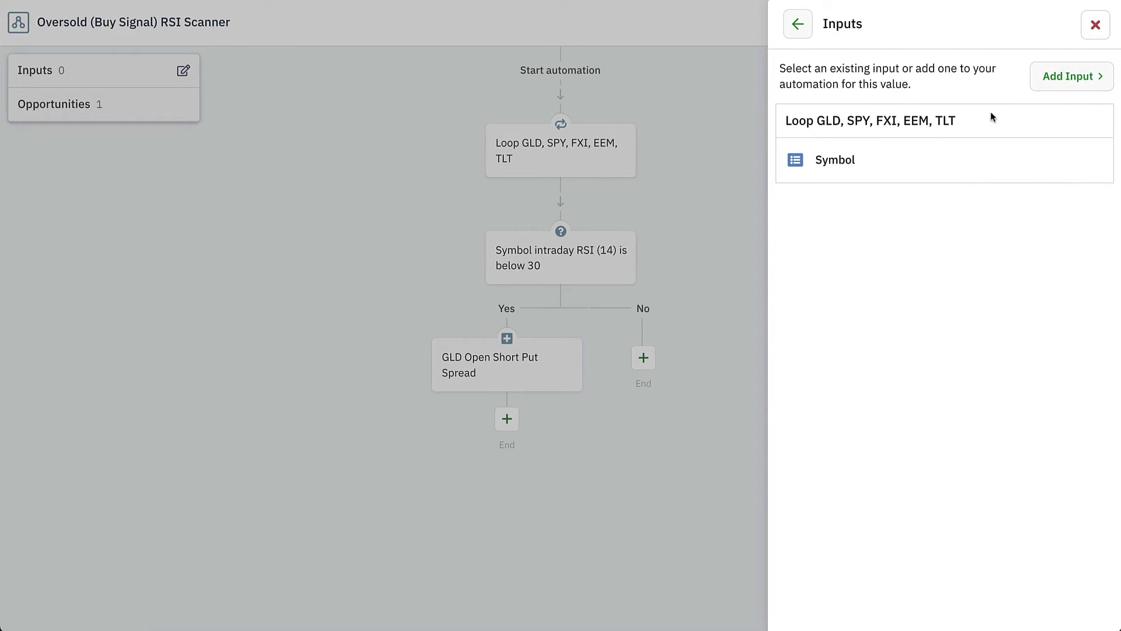
{"action": "left_click", "coordinate": [889, 160]}
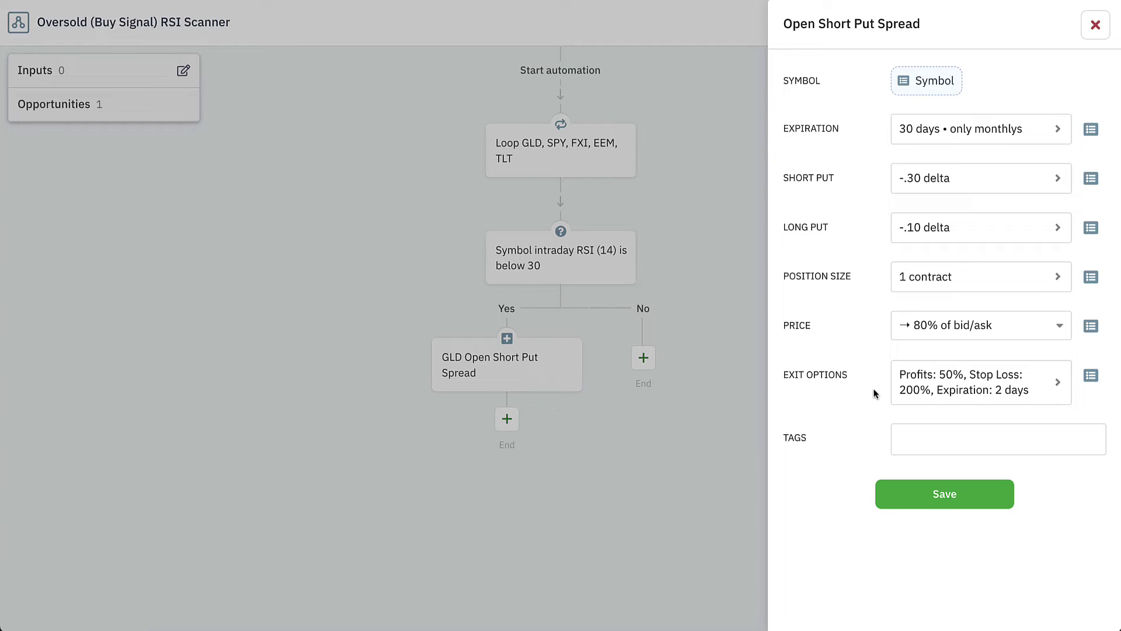
{"action": "right_click", "coordinate": [879, 83]}
{"action": "left_click", "coordinate": [867, 87]}
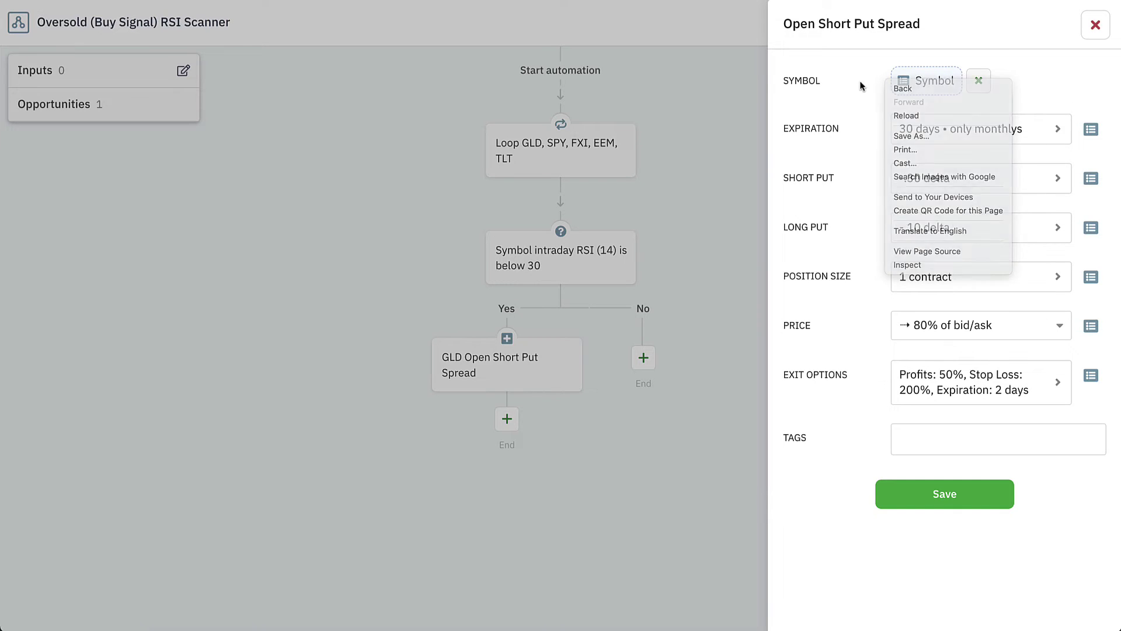
{"action": "mouse_move", "coordinate": [888, 83]}
{"action": "left_mouse_down"}
{"action": "mouse_move", "coordinate": [761, 87]}
{"action": "mouse_move", "coordinate": [638, 142]}
{"action": "mouse_move", "coordinate": [658, 148]}
{"action": "left_mouse_up"}
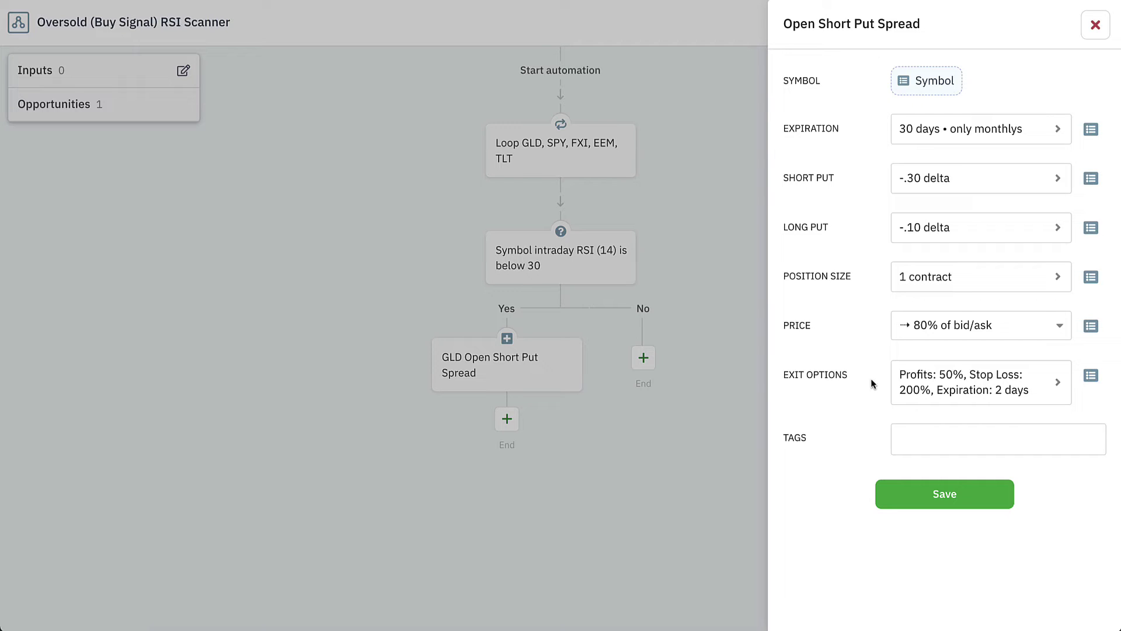
{"action": "left_click", "coordinate": [906, 488]}
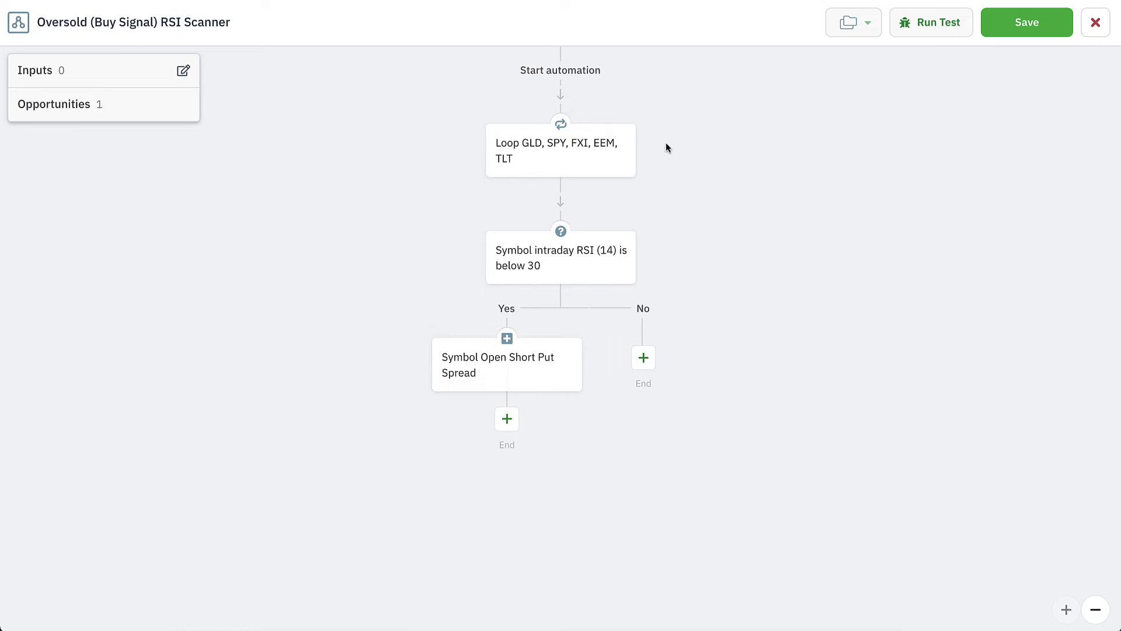
Save the automation, and reopen the Oversold (Buy Signal) RSI Scanner with its inputs help collapsed
{"action": "mouse_move", "coordinate": [636, 99]}
{"action": "left_mouse_down"}
{"action": "mouse_move", "coordinate": [676, 220]}
{"action": "mouse_move", "coordinate": [654, 365]}
{"action": "mouse_move", "coordinate": [586, 456]}
{"action": "left_mouse_up"}
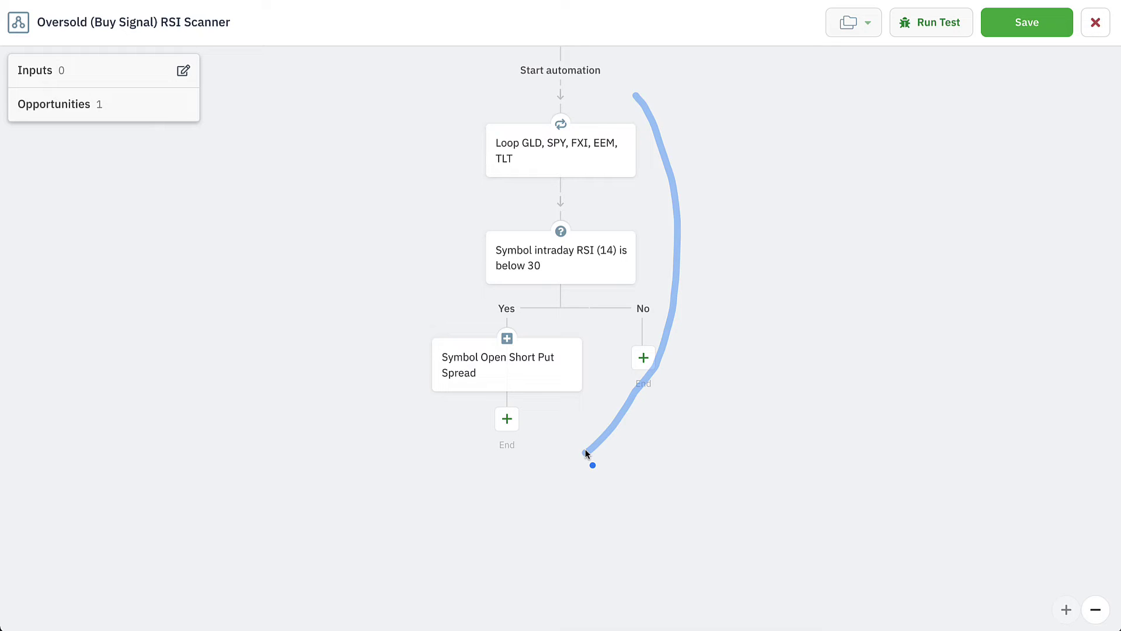
{"action": "left_click", "coordinate": [1031, 26]}
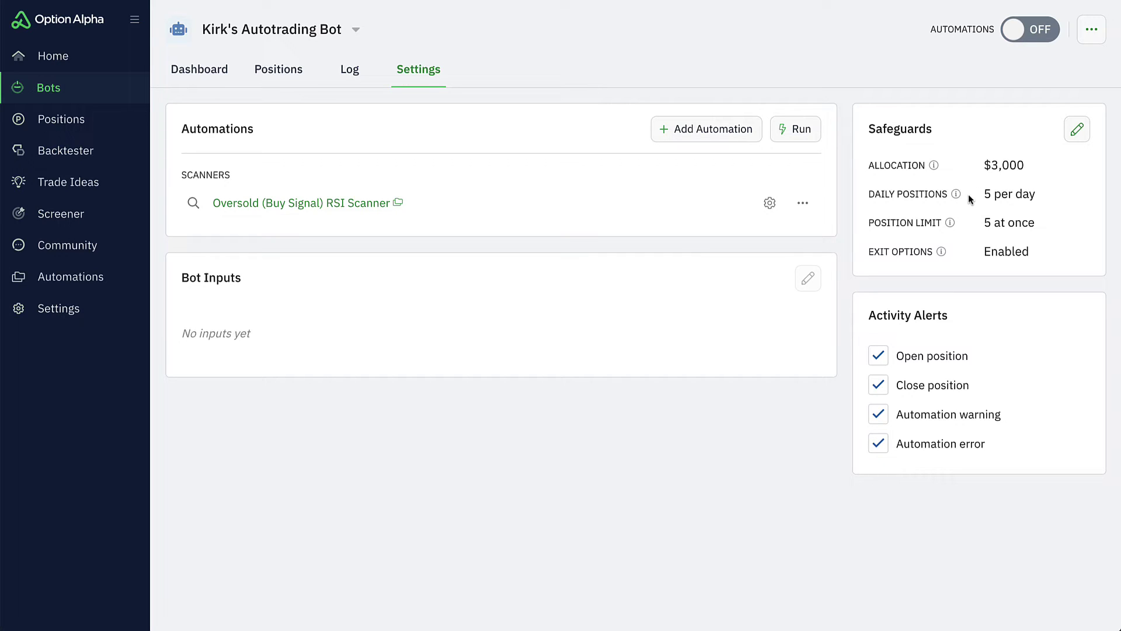
{"action": "left_click", "coordinate": [673, 210]}
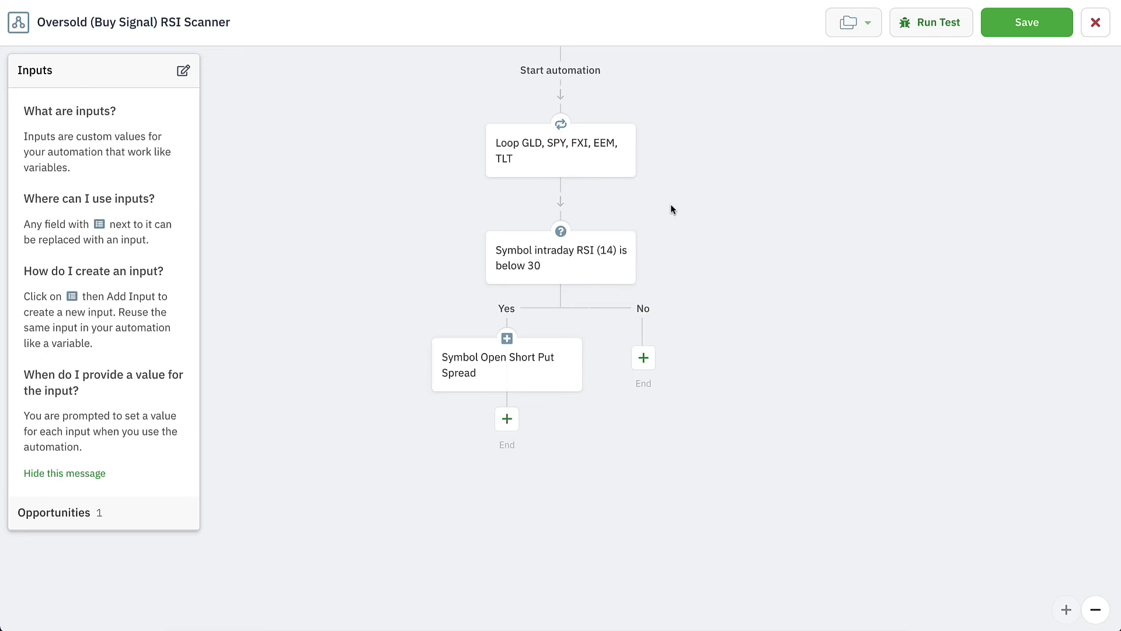
{"action": "left_click", "coordinate": [146, 81]}
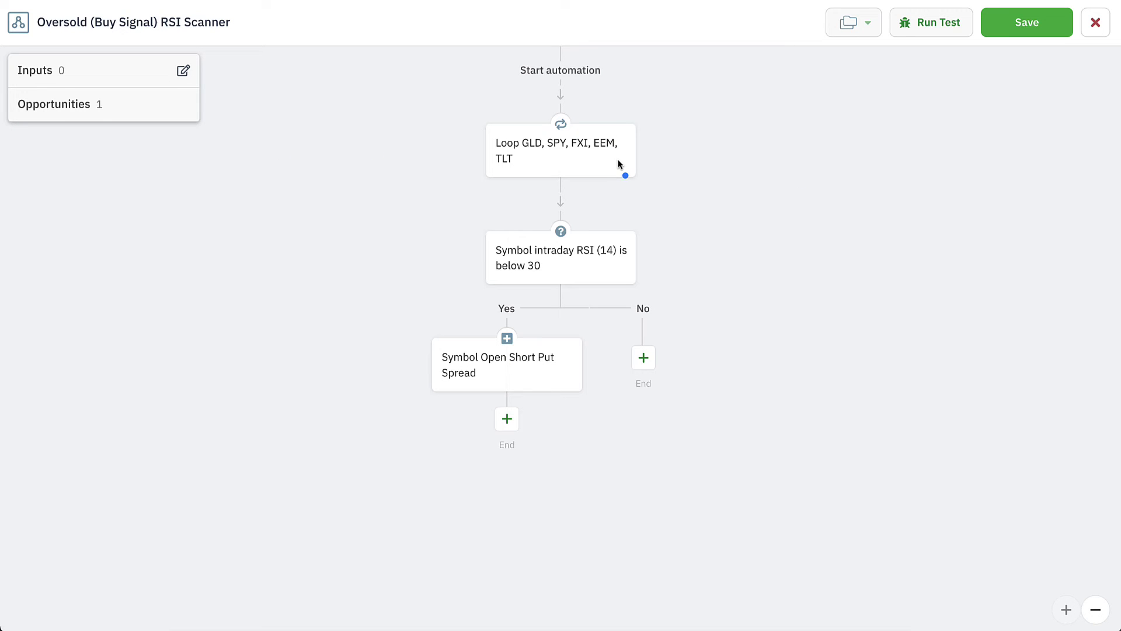
{"action": "left_click", "coordinate": [521, 151]}
{"action": "key", "text": "r"}
{"action": "mouse_move", "coordinate": [562, 138]}
{"action": "left_mouse_down"}
{"action": "mouse_move", "coordinate": [556, 146]}
{"action": "mouse_move", "coordinate": [587, 150]}
{"action": "left_mouse_up"}
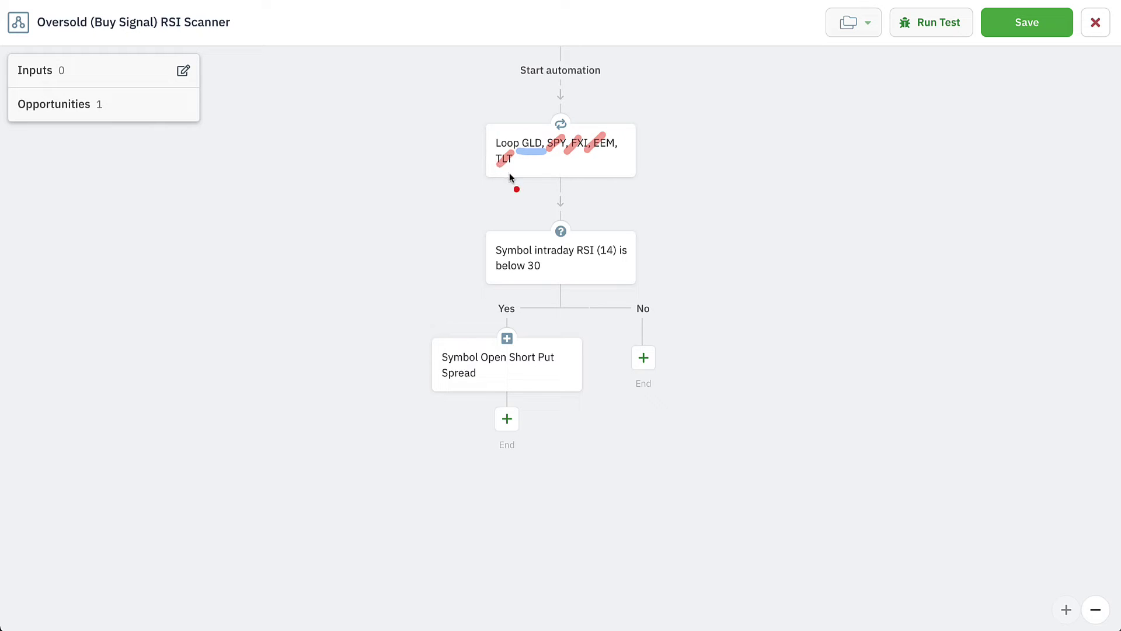
{"action": "key", "text": "Left"}
{"action": "mouse_move", "coordinate": [551, 218]}
{"action": "left_mouse_down"}
{"action": "mouse_move", "coordinate": [559, 230]}
{"action": "mouse_move", "coordinate": [577, 222]}
{"action": "left_mouse_up"}
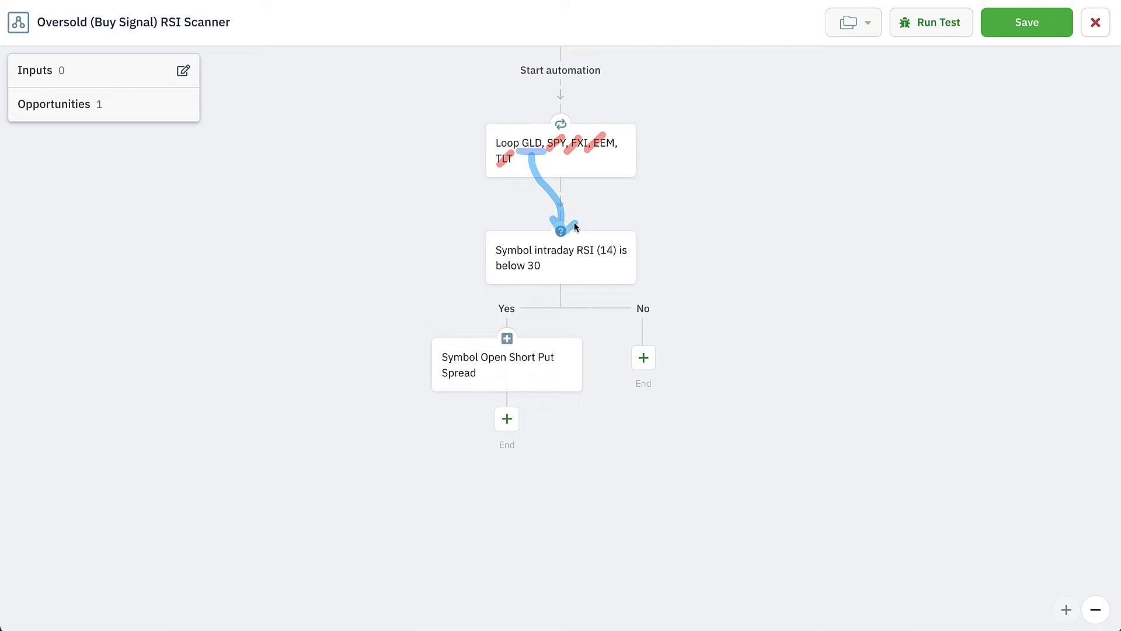
{"action": "left_click_drag", "start_coordinate": [555, 280], "coordinate": [515, 328]}
{"action": "left_click_drag", "start_coordinate": [484, 471], "coordinate": [468, 499]}
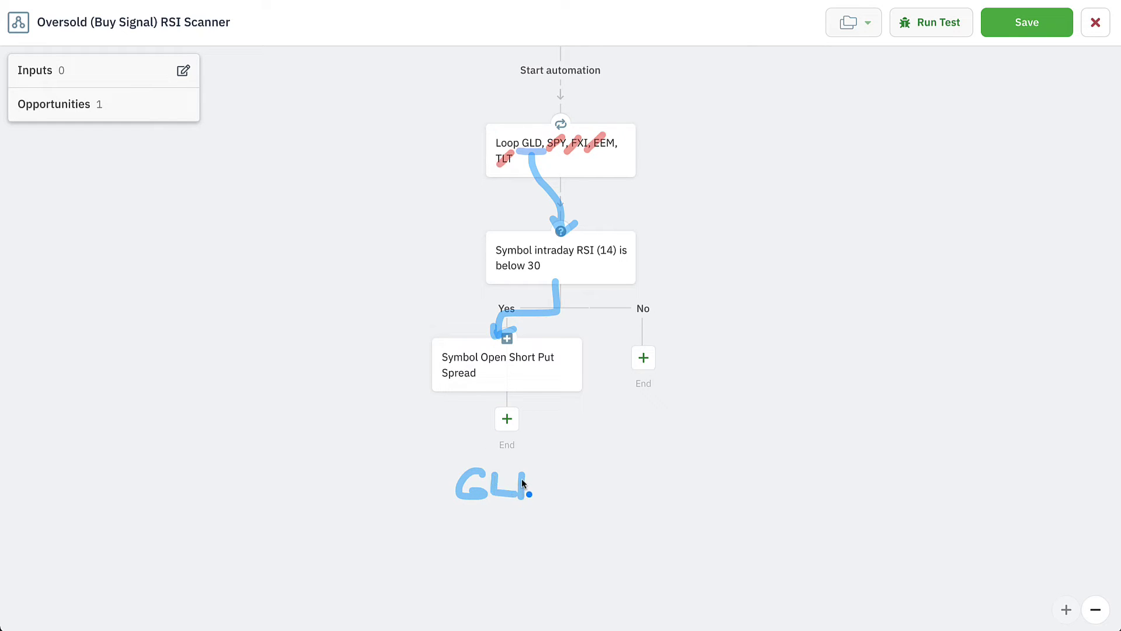
{"action": "left_click_drag", "start_coordinate": [522, 474], "coordinate": [522, 496]}
{"action": "mouse_move", "coordinate": [594, 109]}
{"action": "left_mouse_down"}
{"action": "mouse_move", "coordinate": [658, 138]}
{"action": "mouse_move", "coordinate": [609, 191]}
{"action": "left_mouse_up"}
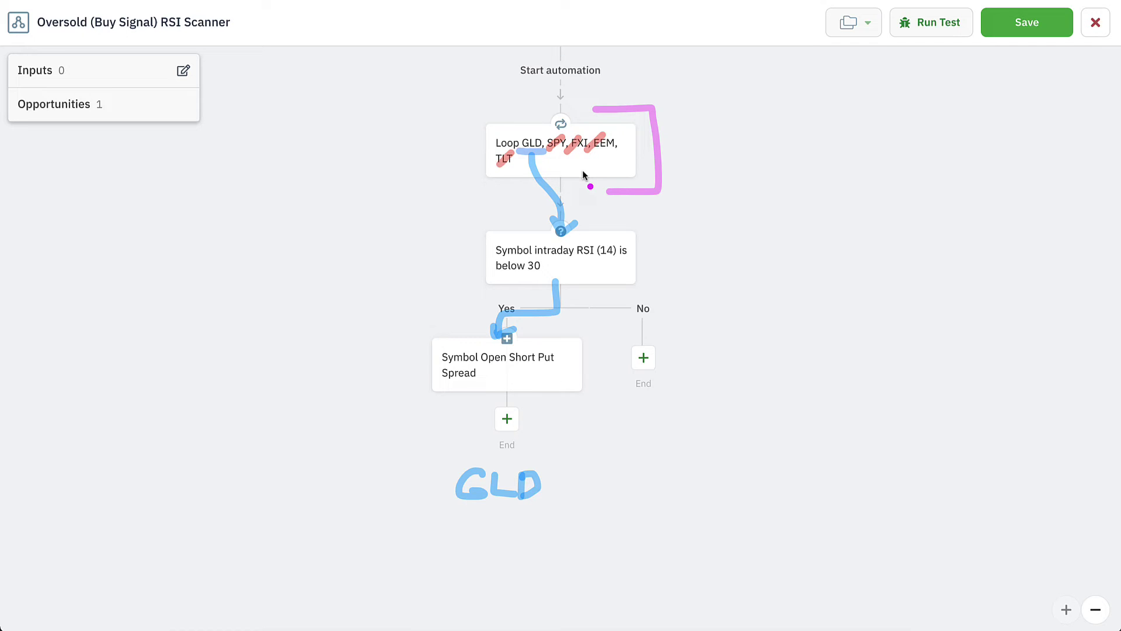
{"action": "key", "text": "b"}
{"action": "left_click_drag", "start_coordinate": [543, 210], "coordinate": [532, 222]}
{"action": "left_click_drag", "start_coordinate": [542, 275], "coordinate": [540, 302]}
{"action": "left_click_drag", "start_coordinate": [501, 334], "coordinate": [499, 320]}
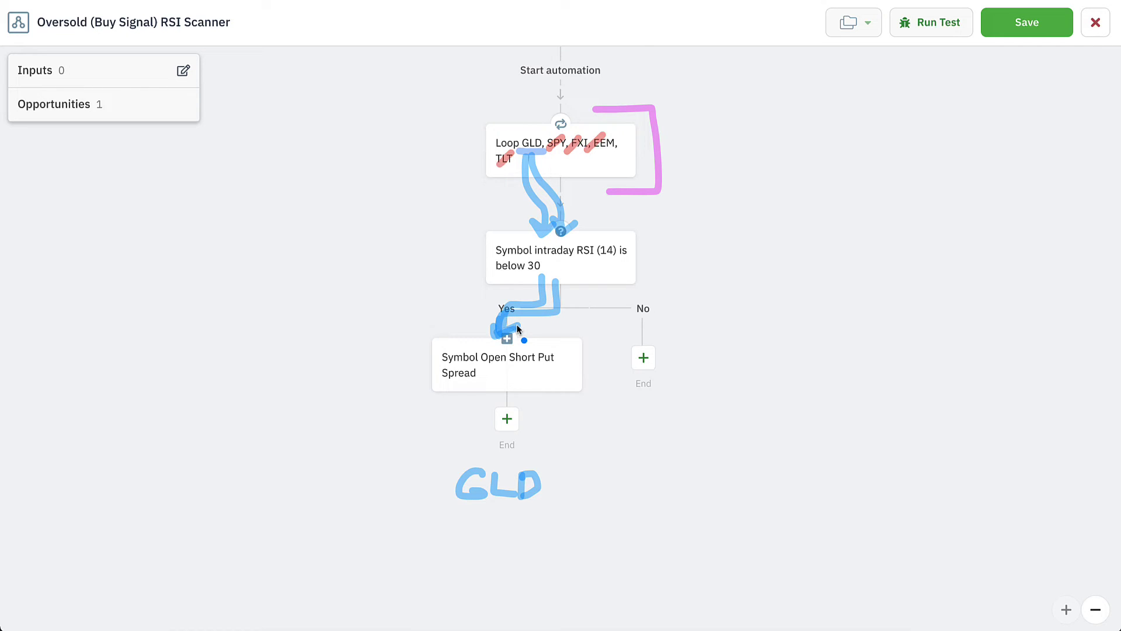
{"action": "mouse_move", "coordinate": [587, 465]}
{"action": "left_mouse_down"}
{"action": "mouse_move", "coordinate": [593, 491]}
{"action": "mouse_move", "coordinate": [640, 476]}
{"action": "left_mouse_up"}
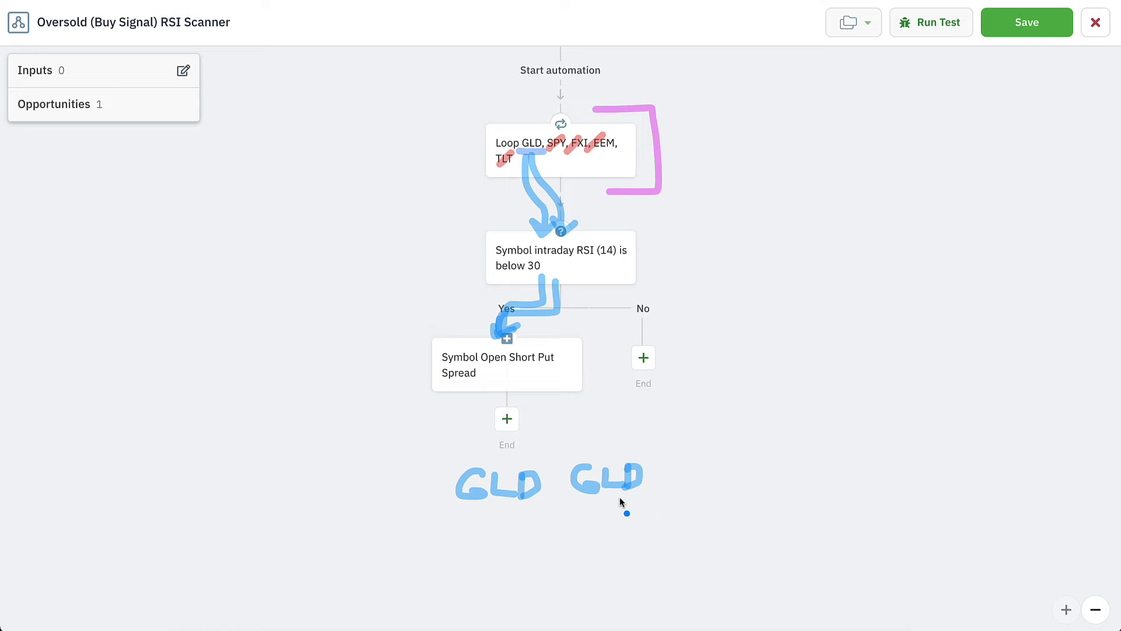
{"action": "key", "text": "Escape"}
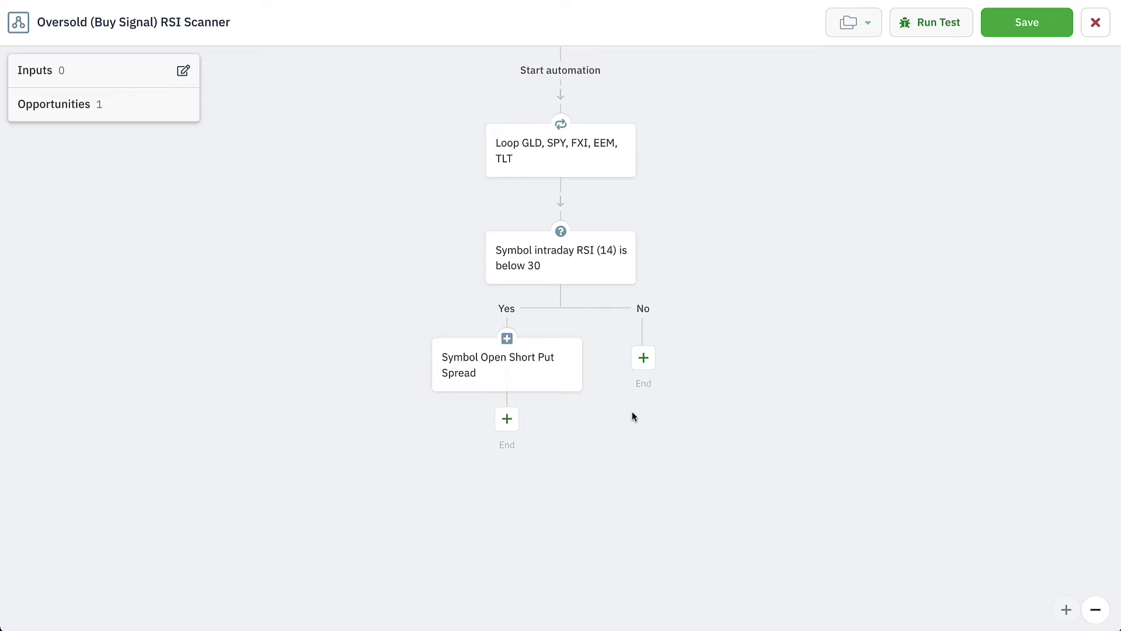
Precede the Symbol intraday RSI decision with a new Decision step
{"action": "left_click", "coordinate": [617, 250]}
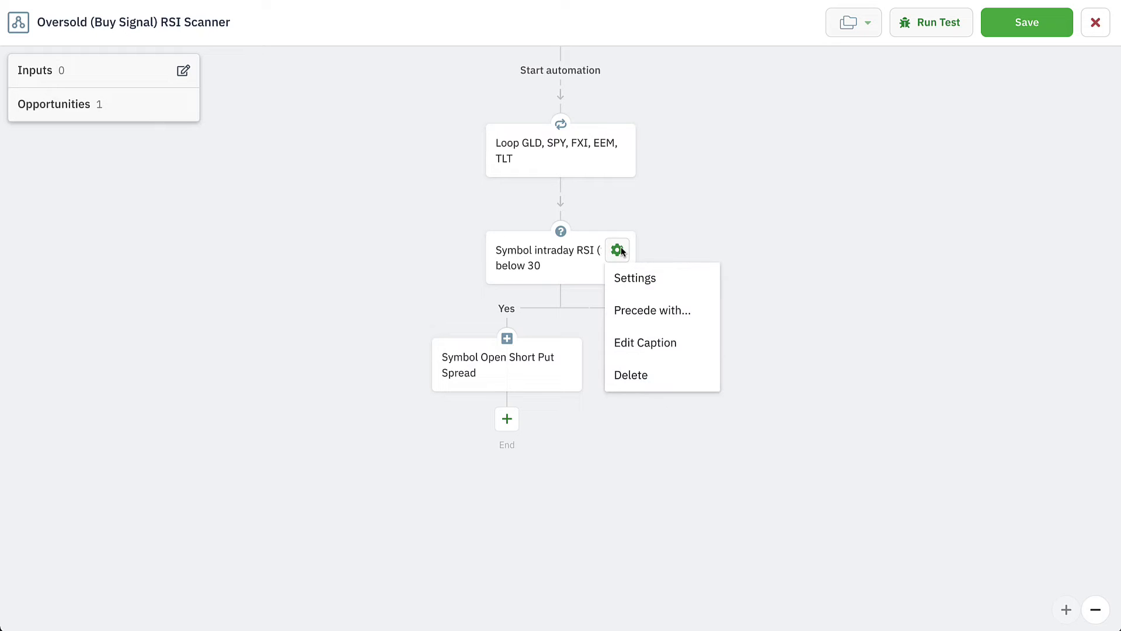
{"action": "left_click", "coordinate": [656, 311]}
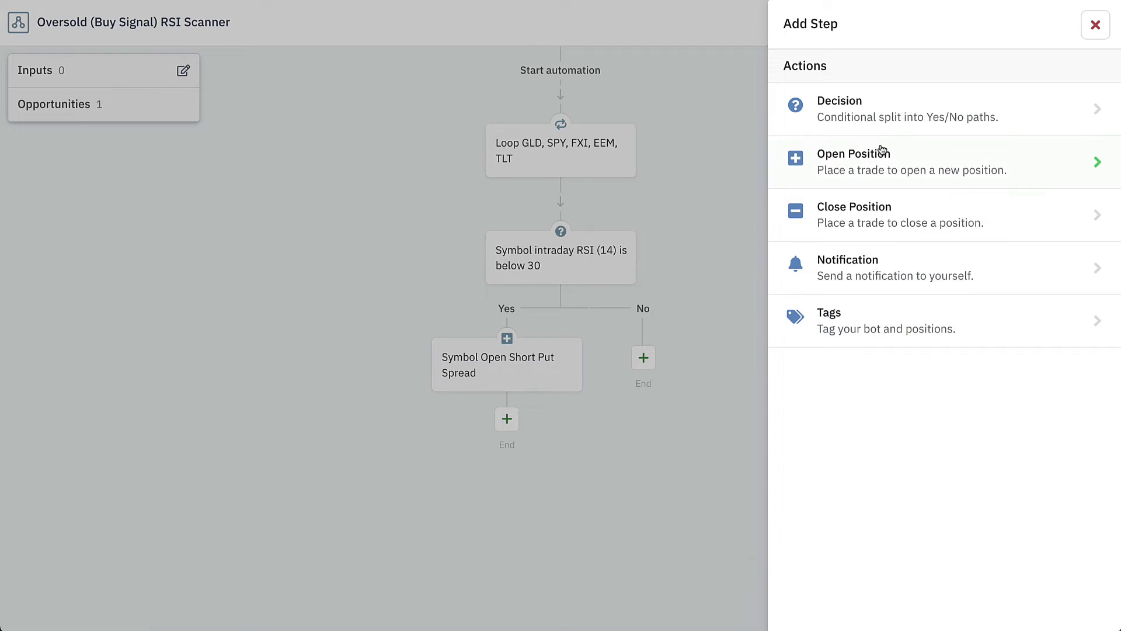
{"action": "left_click", "coordinate": [1009, 113]}
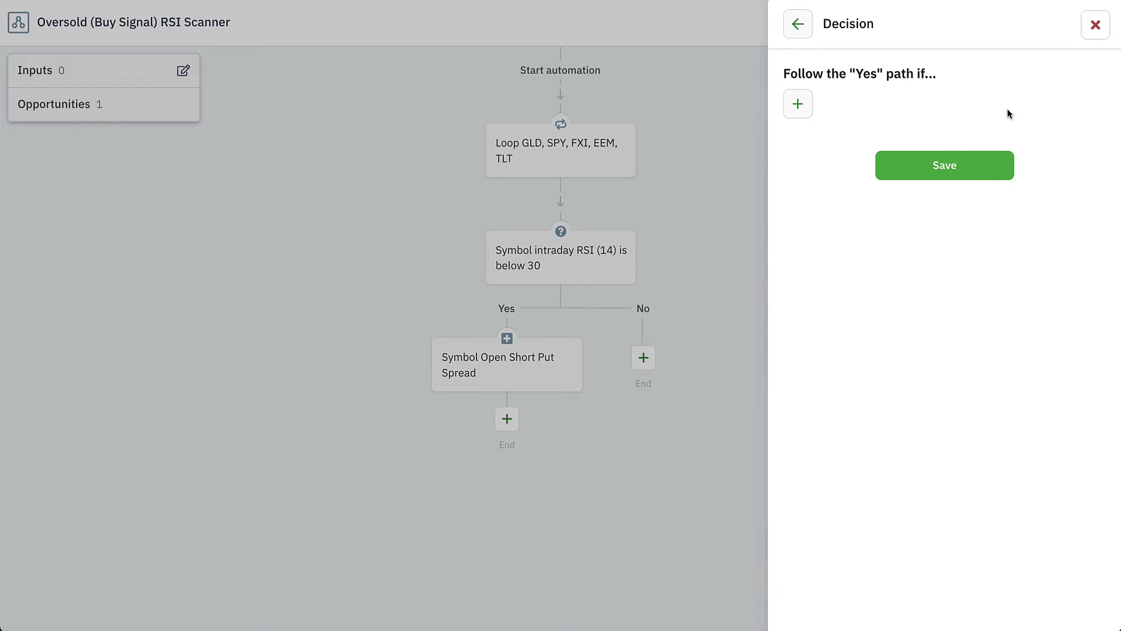
Add the Bot condition "Bot has exactly 1 position with symbol" to the new decision
{"action": "left_click", "coordinate": [797, 105]}
{"action": "scroll", "coordinate": [836, 111], "scroll_direction": "down", "scroll_amount": 12}
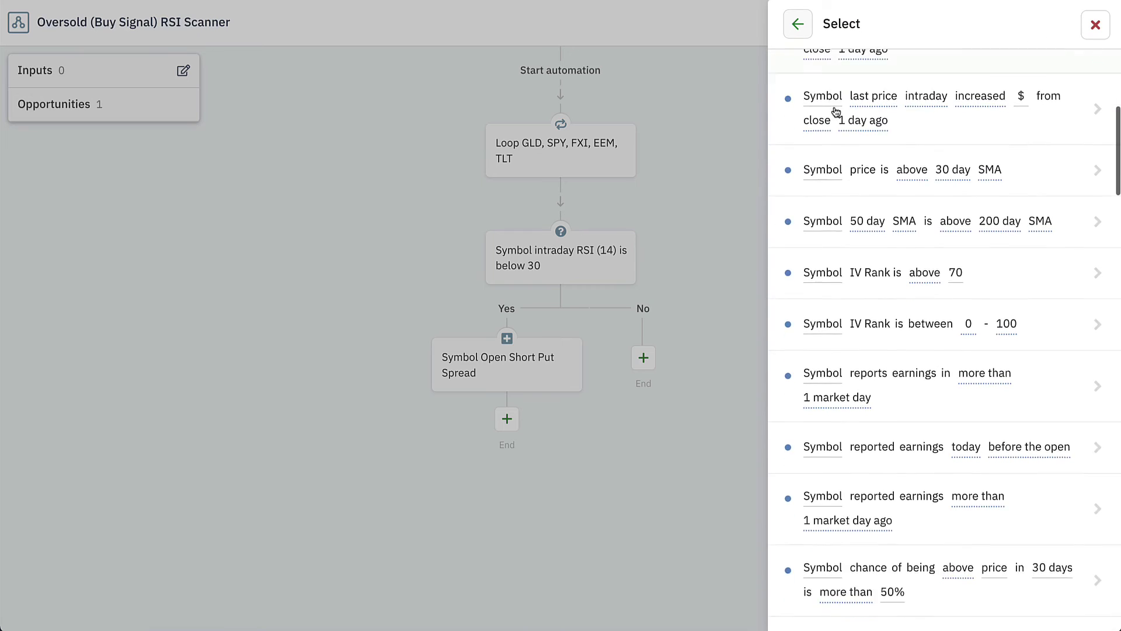
{"action": "scroll", "coordinate": [836, 111], "scroll_direction": "down", "scroll_amount": 12}
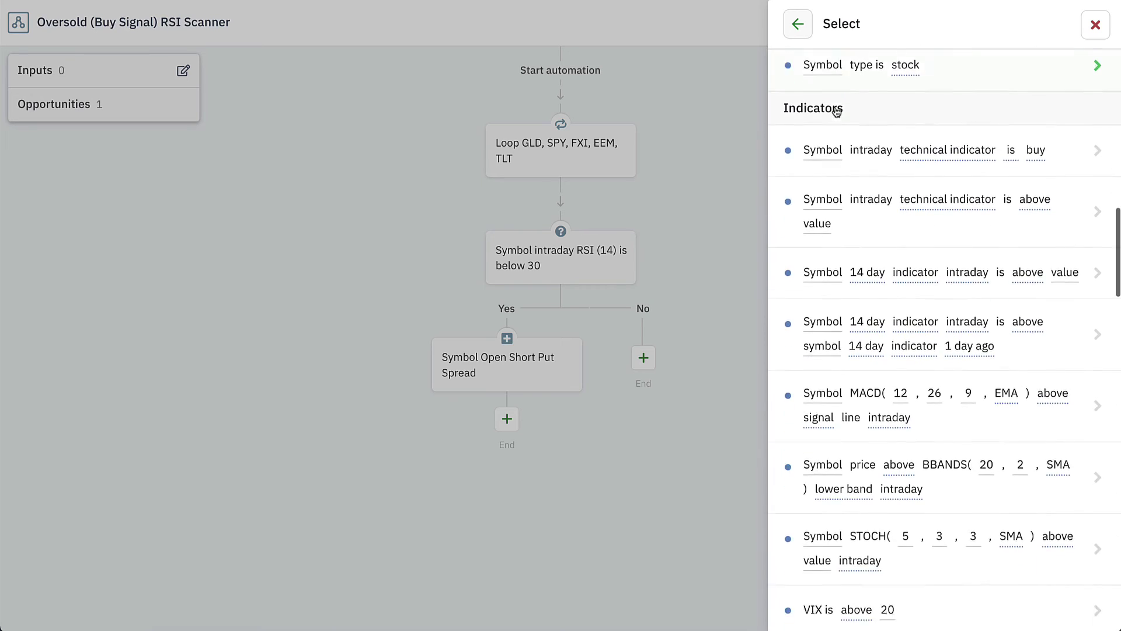
{"action": "scroll", "coordinate": [836, 111], "scroll_direction": "down", "scroll_amount": 12}
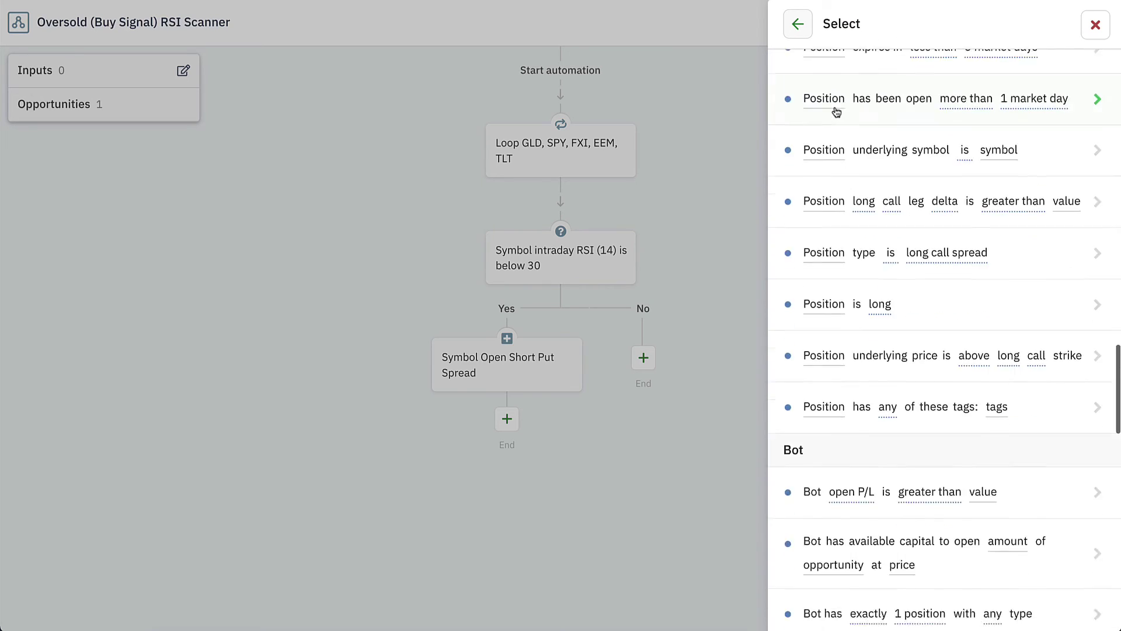
{"action": "scroll", "coordinate": [836, 111], "scroll_direction": "up", "scroll_amount": 1}
{"action": "left_click", "coordinate": [839, 108]}
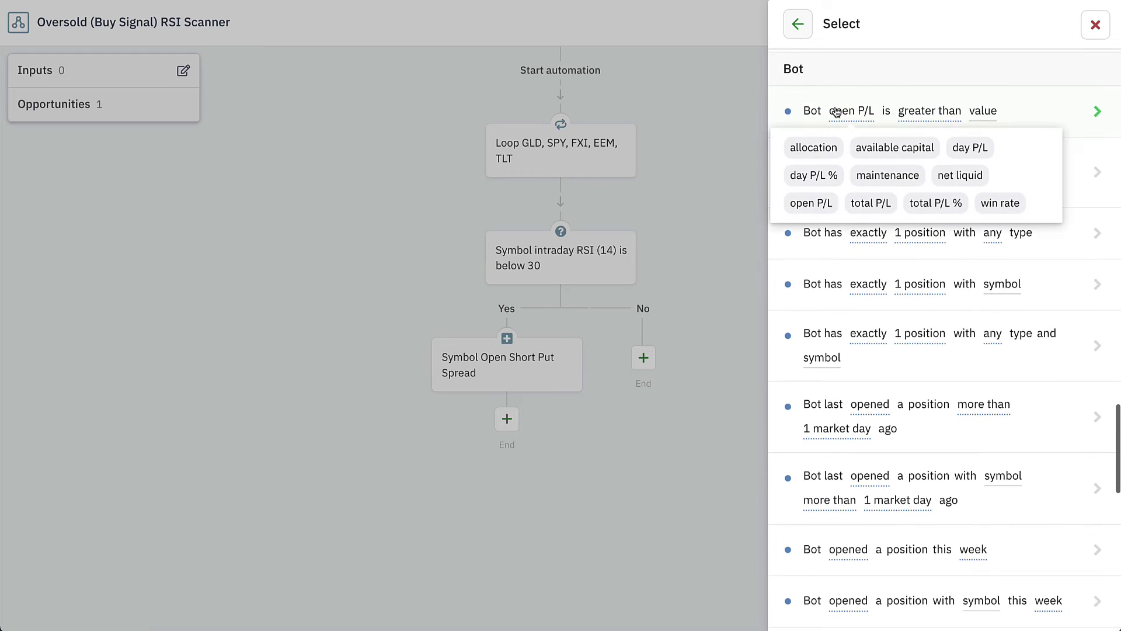
{"action": "left_click", "coordinate": [801, 69]}
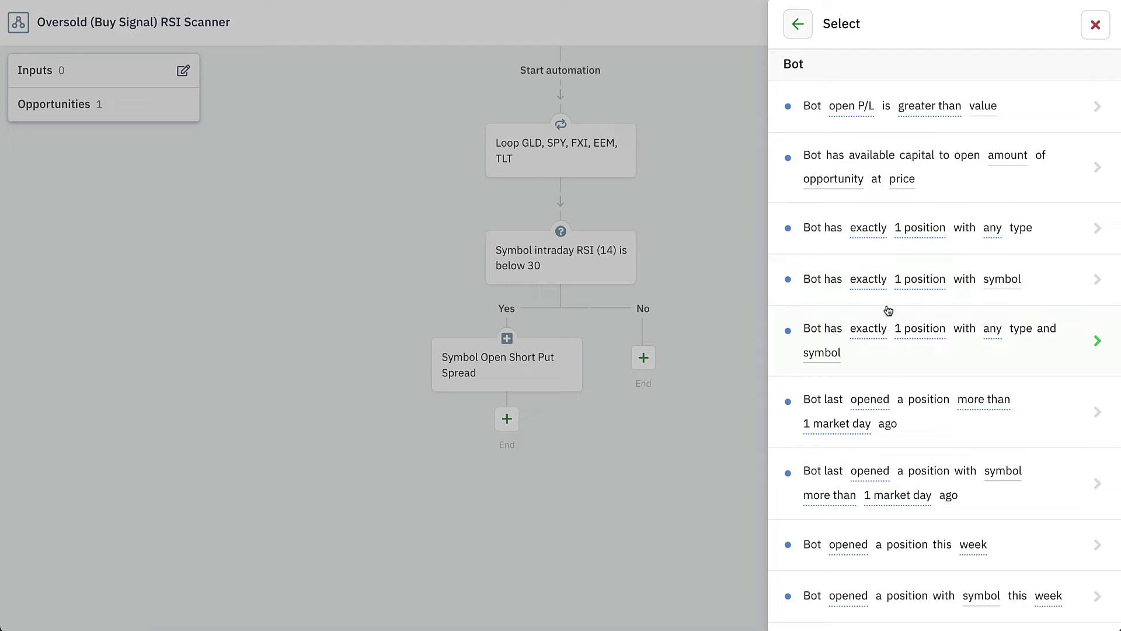
{"action": "left_click", "coordinate": [831, 299]}
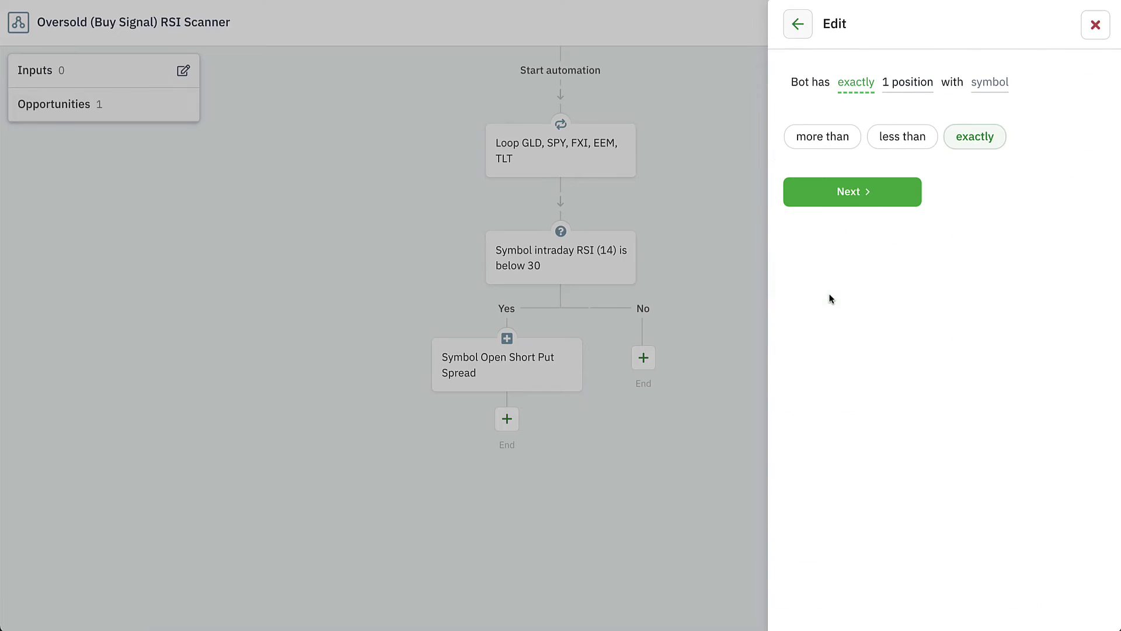
Set the position count in the bot condition to 0 positions
{"action": "left_click", "coordinate": [903, 92]}
{"action": "left_click", "coordinate": [888, 140]}
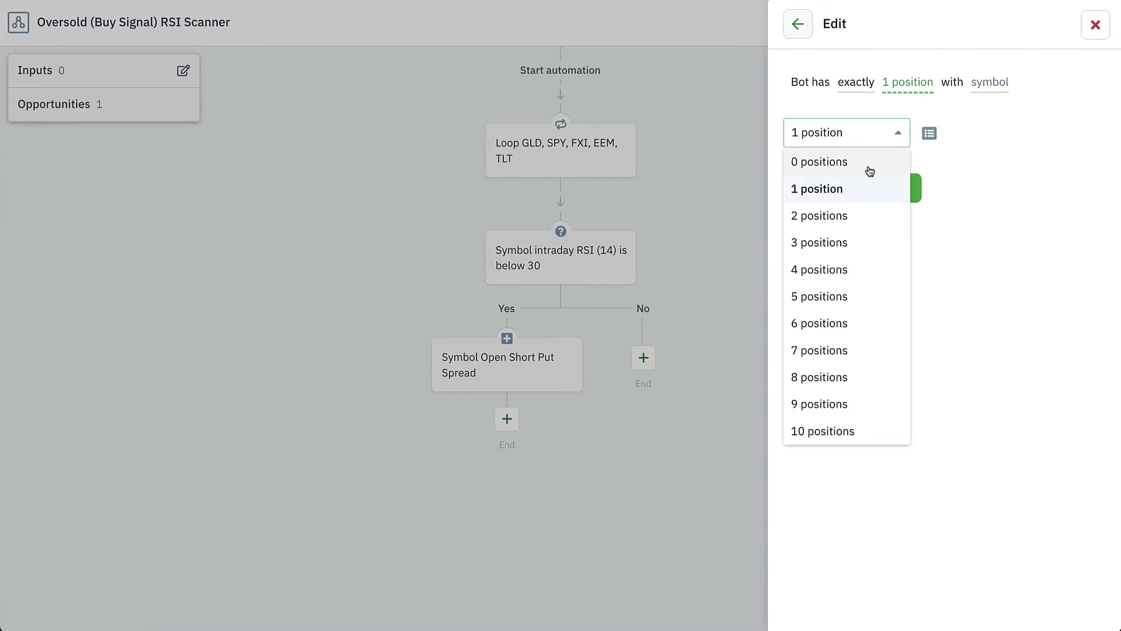
{"action": "left_click", "coordinate": [871, 169]}
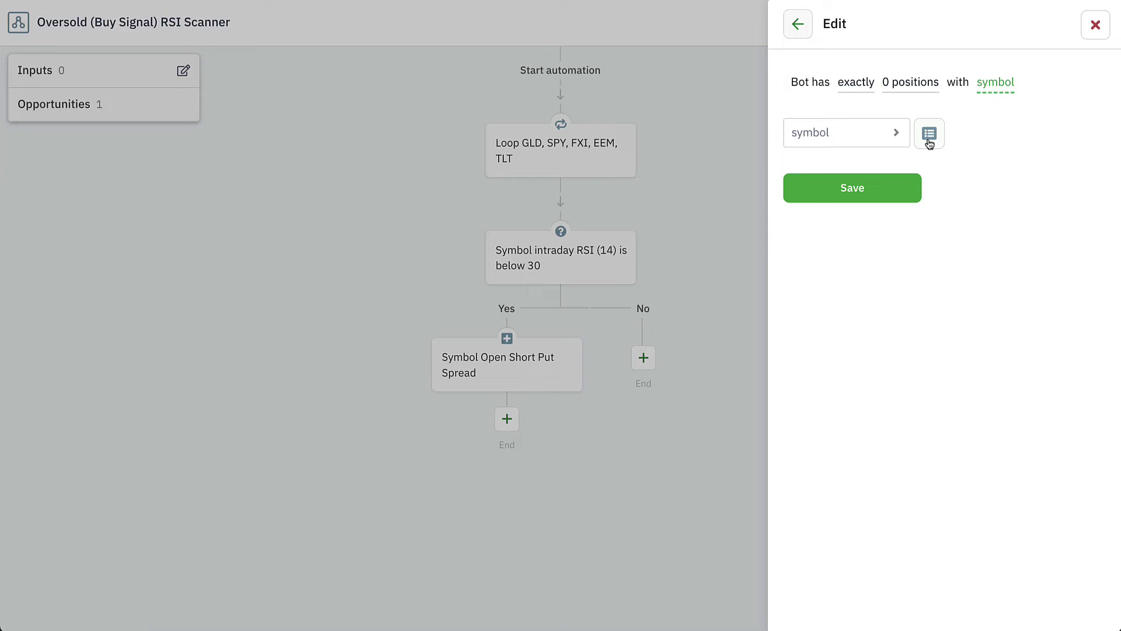
Try 3 positions with the less than and more than comparisons in the bot condition, and restore it to exactly 0 positions
{"action": "left_click", "coordinate": [905, 88]}
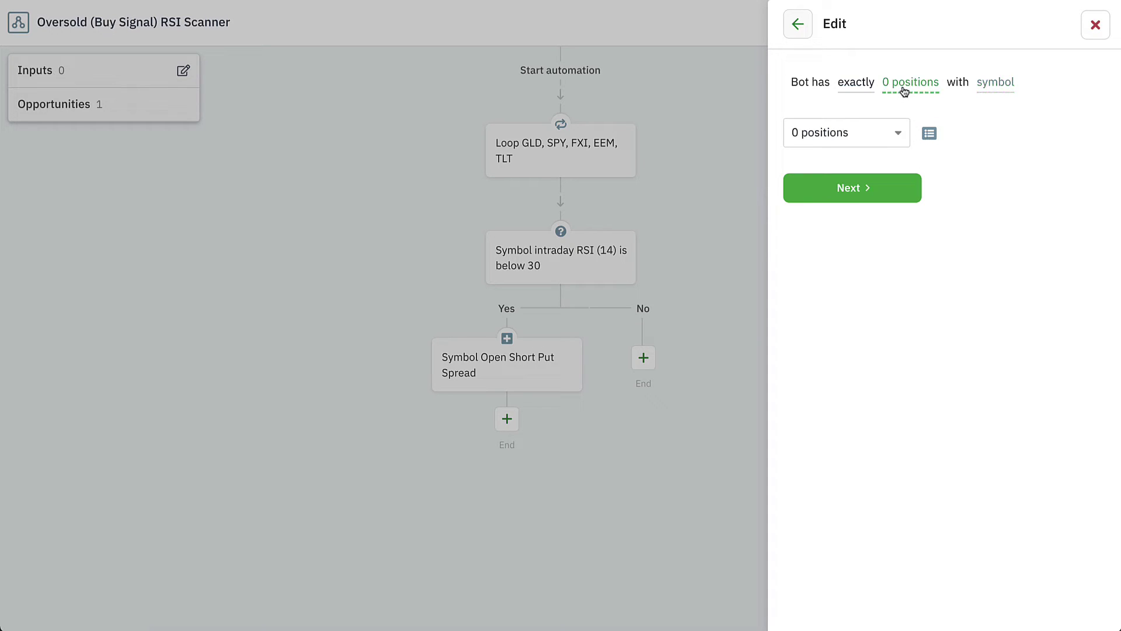
{"action": "left_click", "coordinate": [897, 134]}
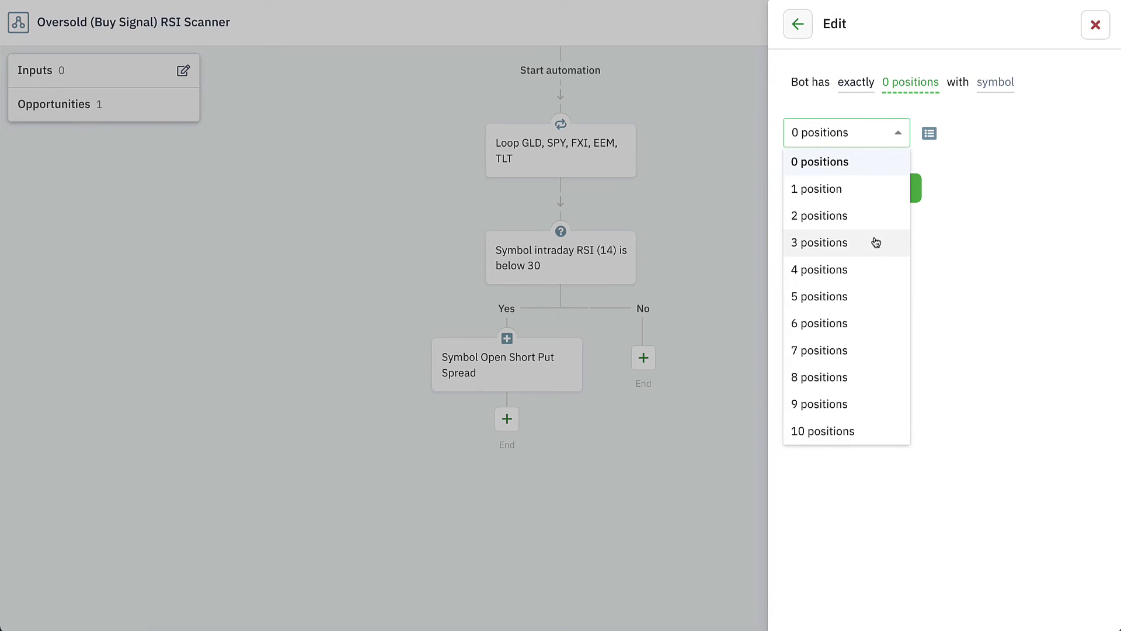
{"action": "left_click", "coordinate": [876, 242]}
{"action": "left_click", "coordinate": [871, 88]}
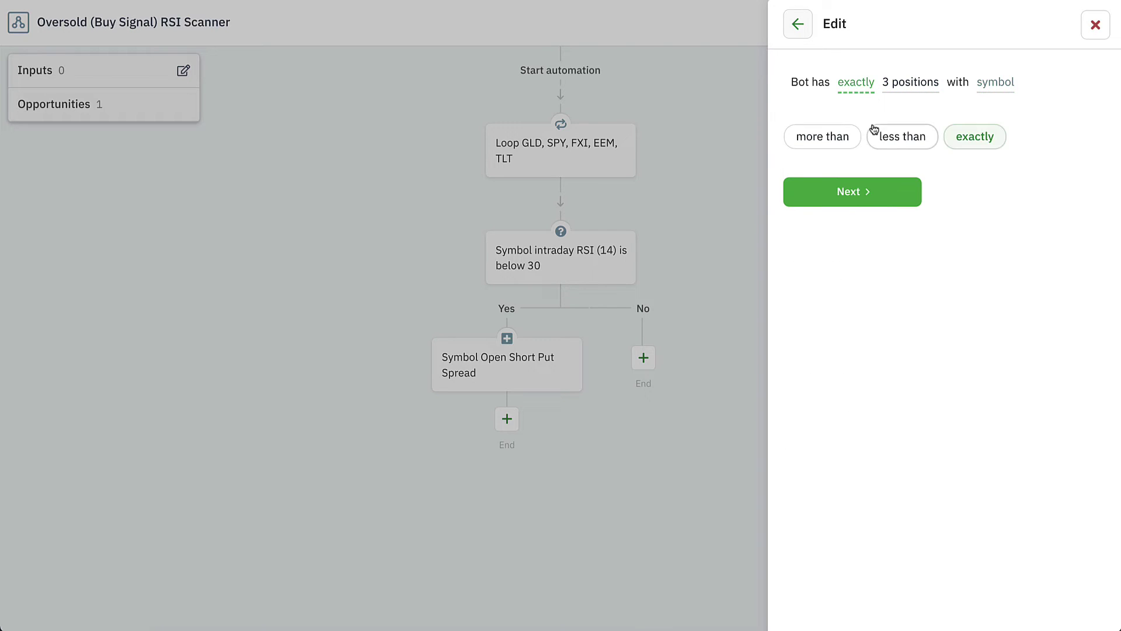
{"action": "left_click", "coordinate": [874, 135]}
{"action": "left_click", "coordinate": [875, 84]}
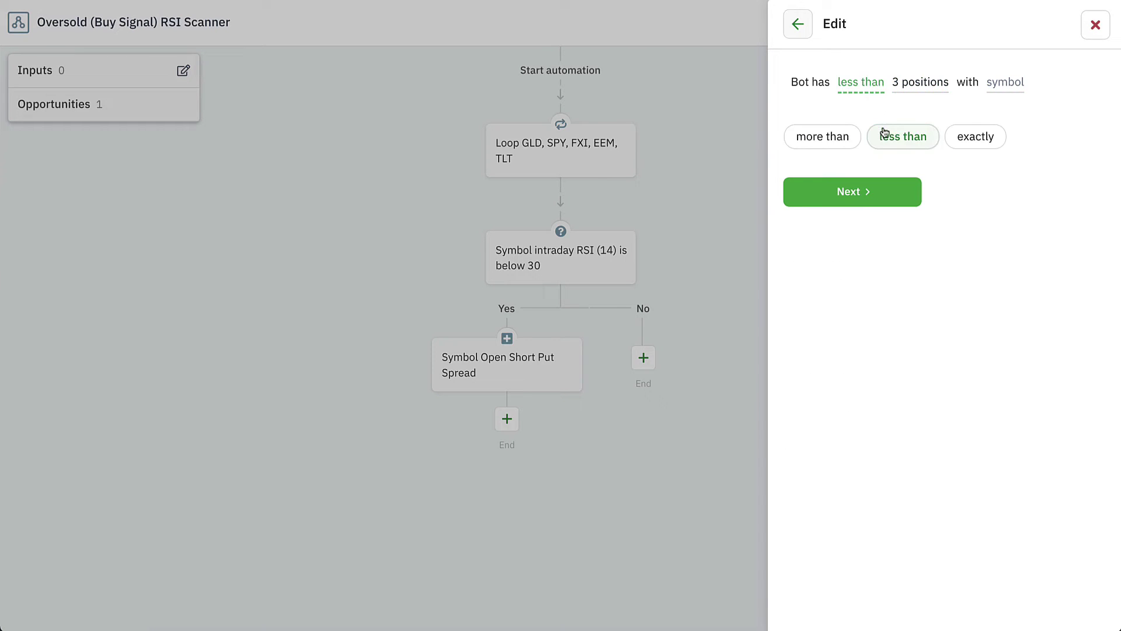
{"action": "left_click", "coordinate": [827, 139]}
{"action": "left_click", "coordinate": [879, 85]}
{"action": "left_click", "coordinate": [952, 136]}
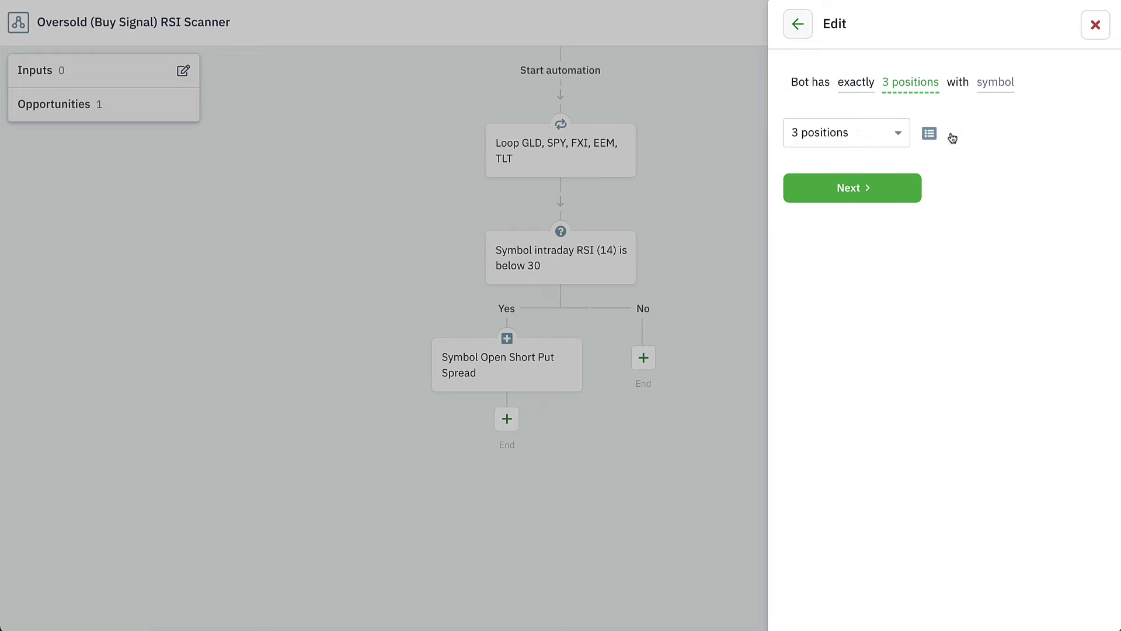
{"action": "left_click", "coordinate": [898, 124]}
{"action": "left_click", "coordinate": [851, 161]}
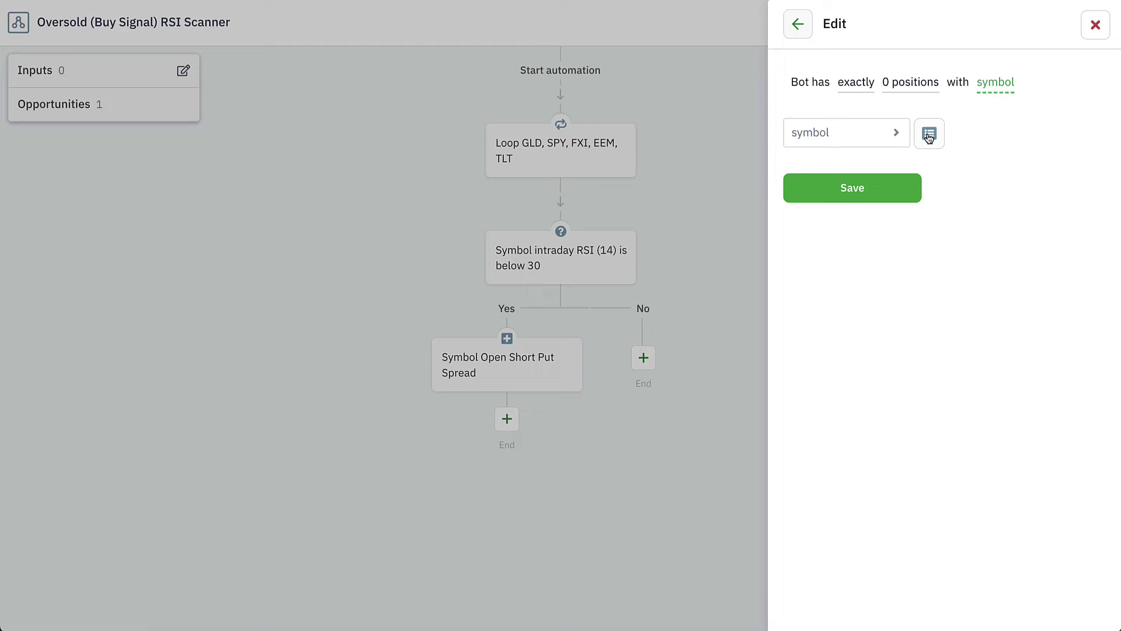
Set the bot condition's symbol to the loop's Symbol input, and save the condition and the decision
{"action": "left_click", "coordinate": [852, 141]}
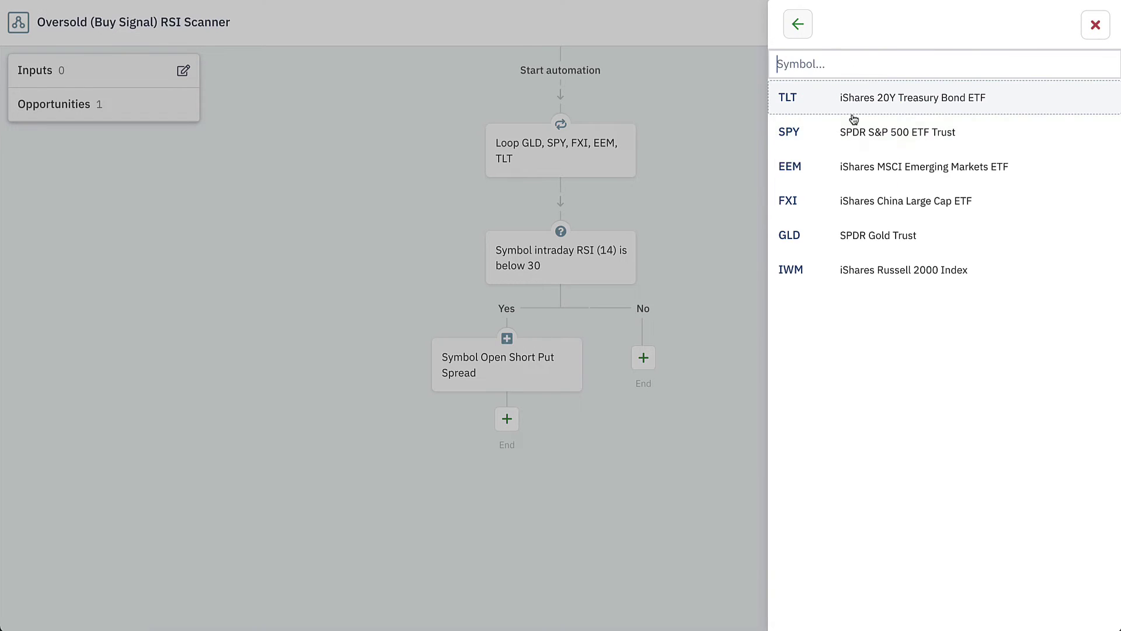
{"action": "left_click", "coordinate": [855, 100]}
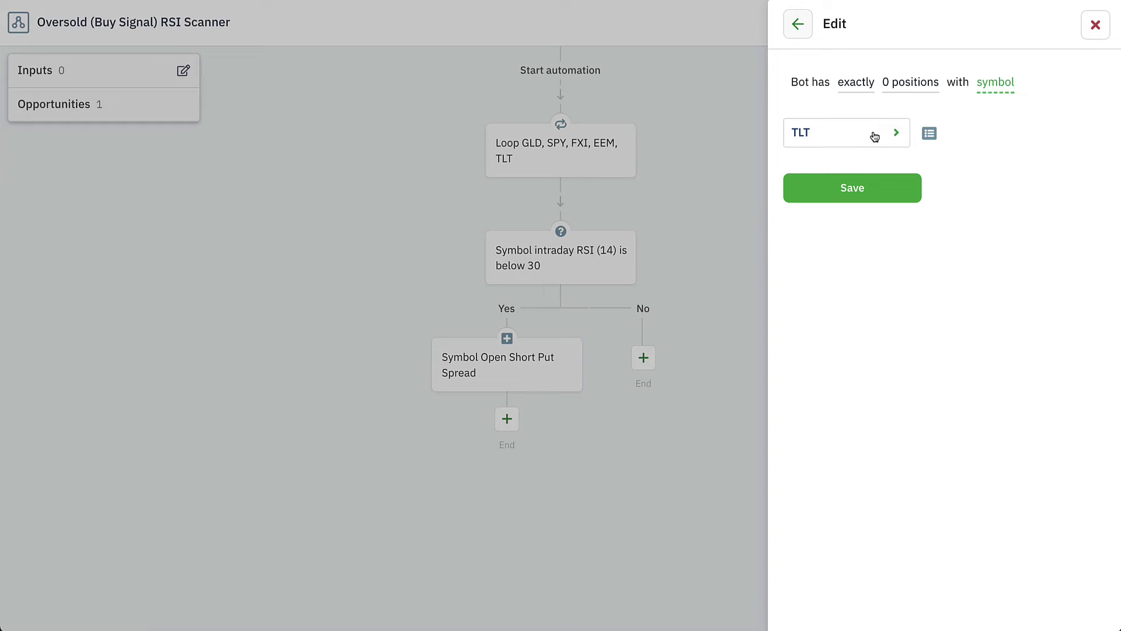
{"action": "left_click", "coordinate": [927, 139]}
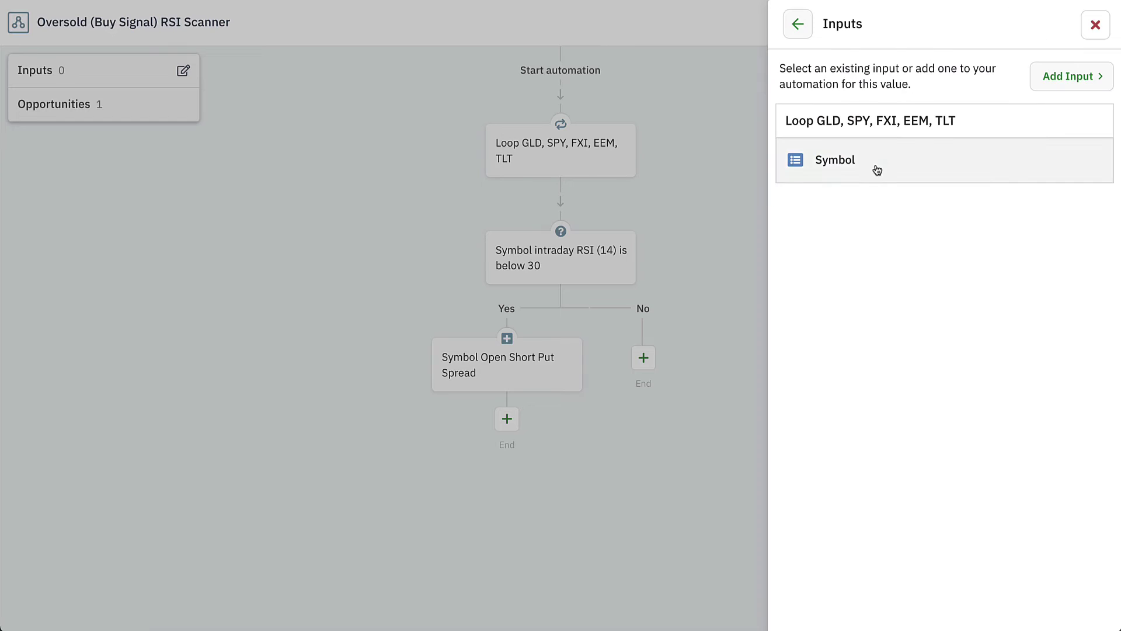
{"action": "left_click", "coordinate": [876, 169]}
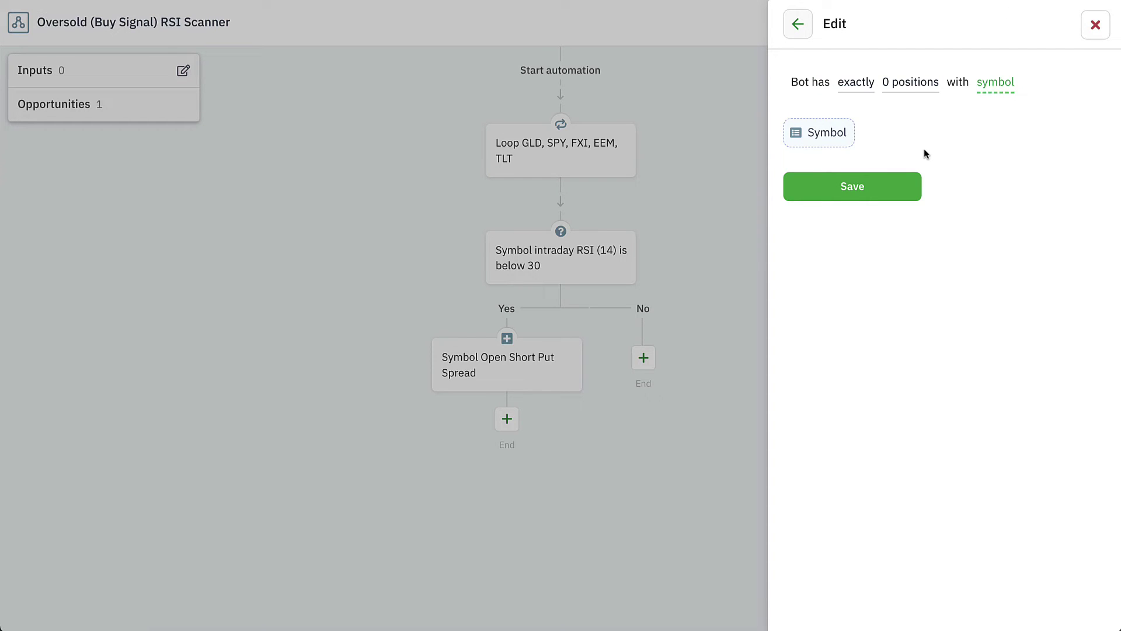
{"action": "left_click", "coordinate": [860, 190]}
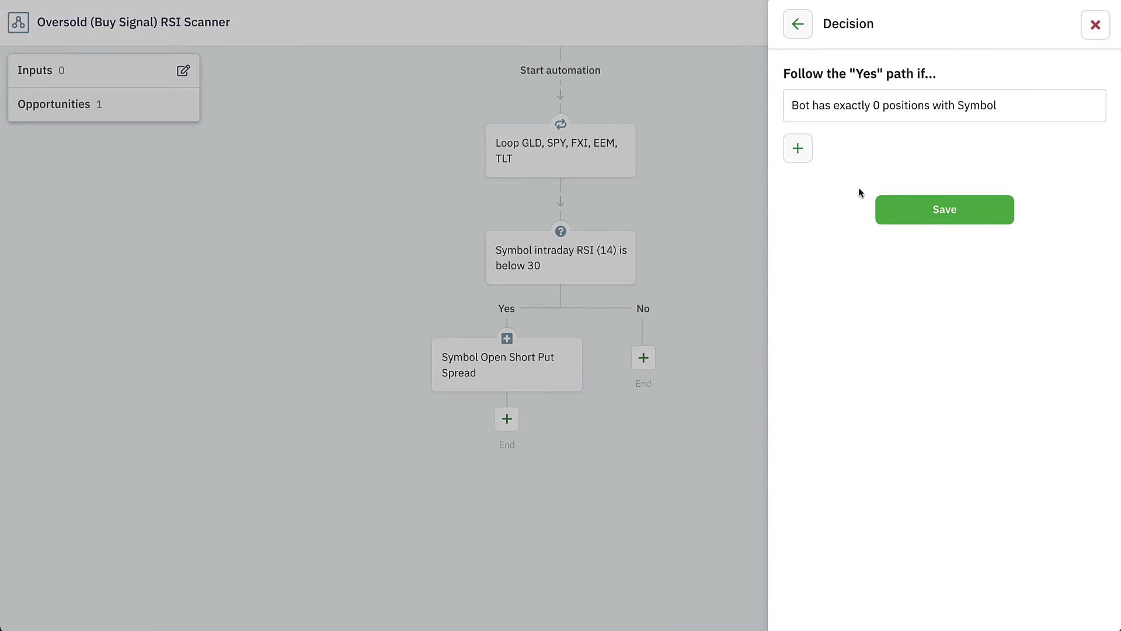
{"action": "left_click", "coordinate": [929, 211]}
{"action": "left_click", "coordinate": [653, 205]}
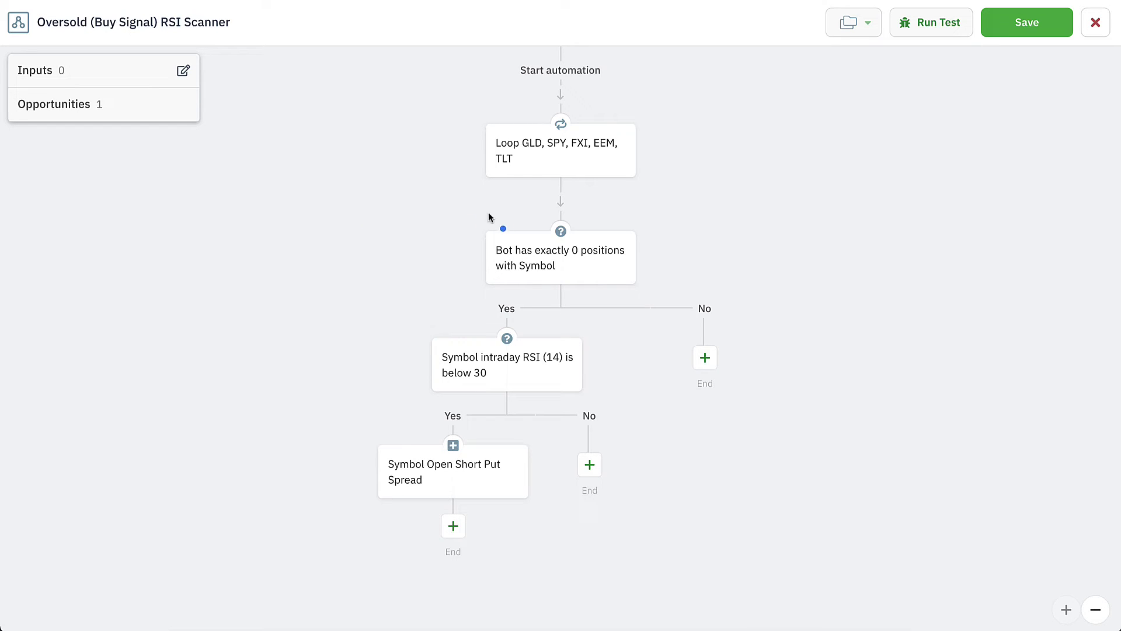
{"action": "mouse_move", "coordinate": [570, 51]}
{"action": "left_mouse_down"}
{"action": "mouse_move", "coordinate": [551, 103]}
{"action": "mouse_move", "coordinate": [580, 109]}
{"action": "left_mouse_up"}
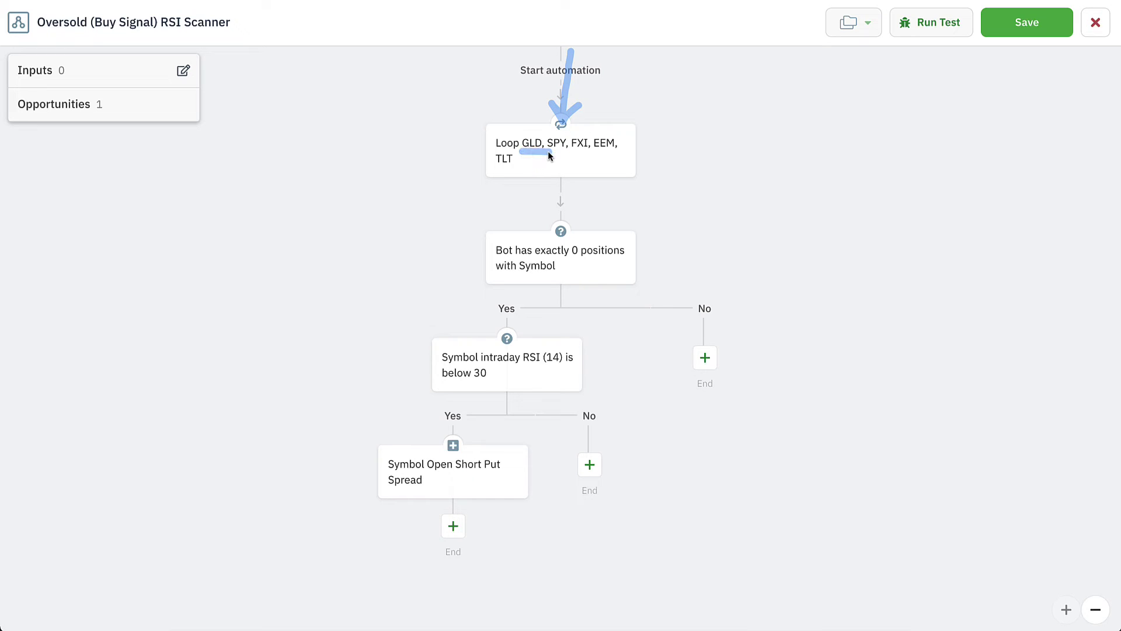
{"action": "mouse_move", "coordinate": [533, 155]}
{"action": "left_mouse_down"}
{"action": "mouse_move", "coordinate": [536, 205]}
{"action": "mouse_move", "coordinate": [555, 223]}
{"action": "left_mouse_up"}
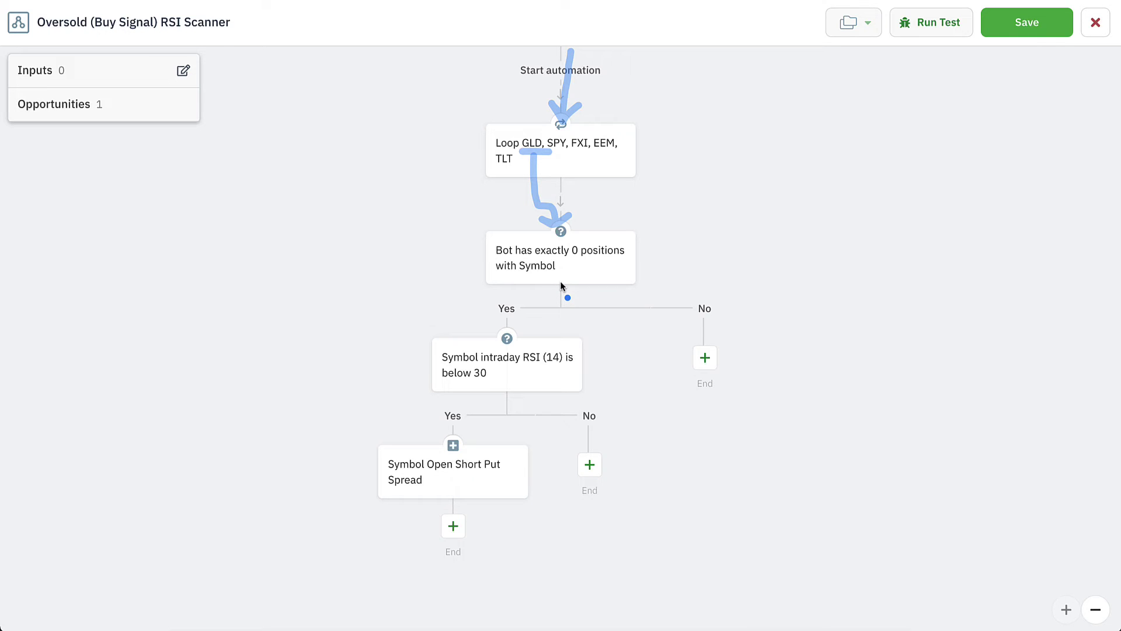
{"action": "mouse_move", "coordinate": [560, 282]}
{"action": "left_mouse_down"}
{"action": "mouse_move", "coordinate": [560, 302]}
{"action": "mouse_move", "coordinate": [496, 319]}
{"action": "left_mouse_up"}
{"action": "key", "text": "Escape"}
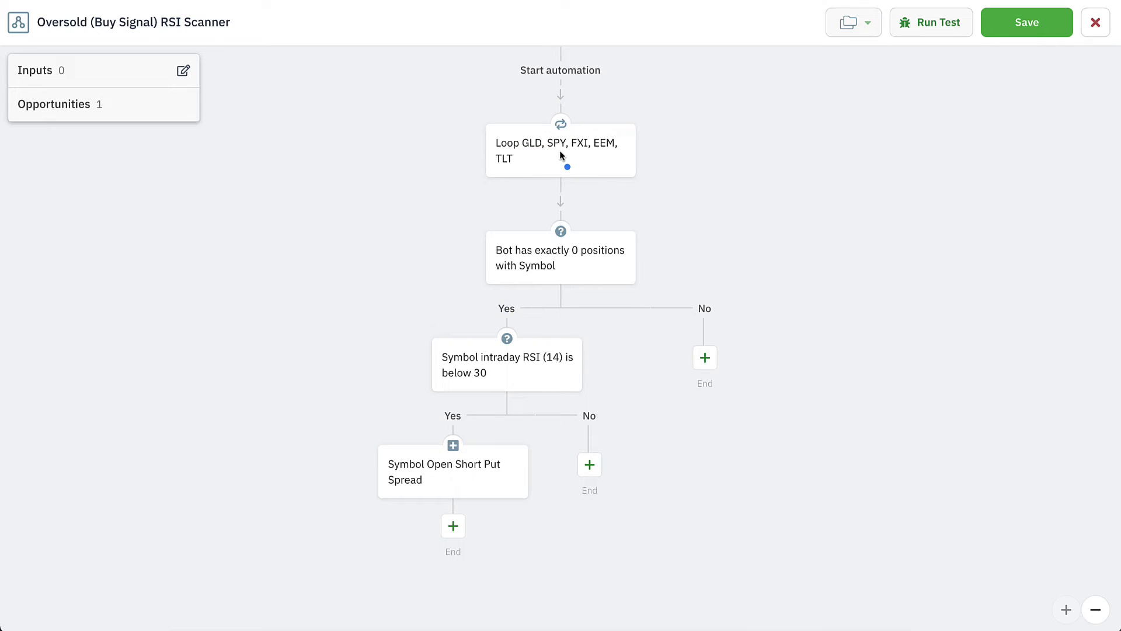
{"action": "left_click_drag", "start_coordinate": [549, 153], "coordinate": [586, 151]}
{"action": "mouse_move", "coordinate": [469, 141]}
{"action": "left_mouse_down"}
{"action": "mouse_move", "coordinate": [453, 256]}
{"action": "mouse_move", "coordinate": [412, 371]}
{"action": "mouse_move", "coordinate": [573, 404]}
{"action": "mouse_move", "coordinate": [456, 325]}
{"action": "mouse_move", "coordinate": [424, 335]}
{"action": "left_mouse_up"}
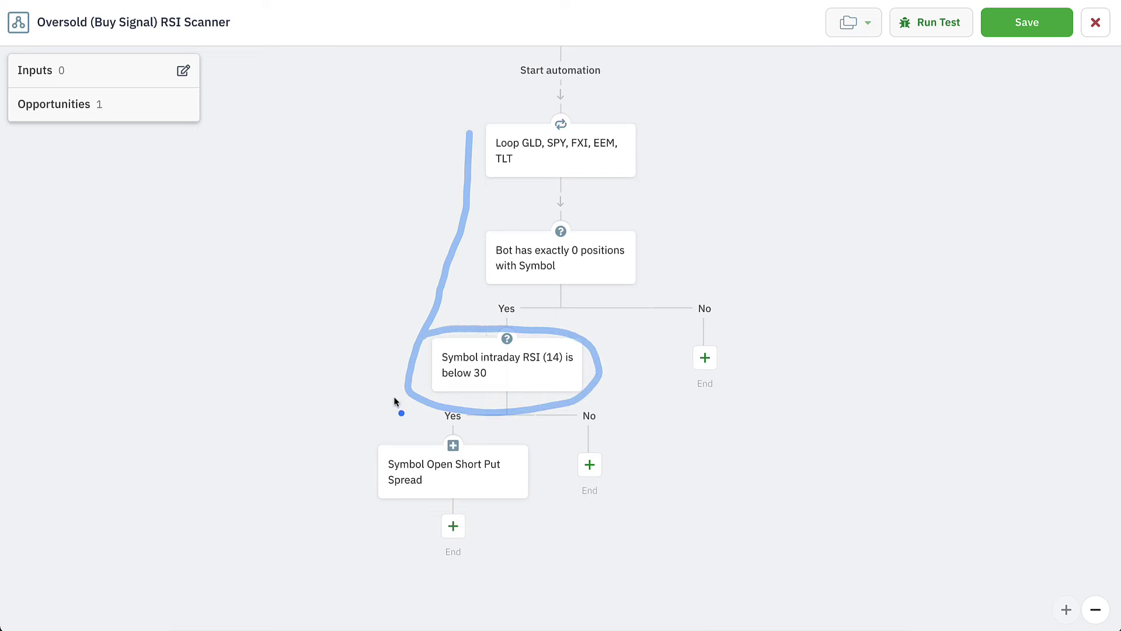
{"action": "mouse_move", "coordinate": [400, 388]}
{"action": "left_mouse_down"}
{"action": "mouse_move", "coordinate": [374, 461]}
{"action": "mouse_move", "coordinate": [357, 449]}
{"action": "mouse_move", "coordinate": [390, 451]}
{"action": "left_mouse_up"}
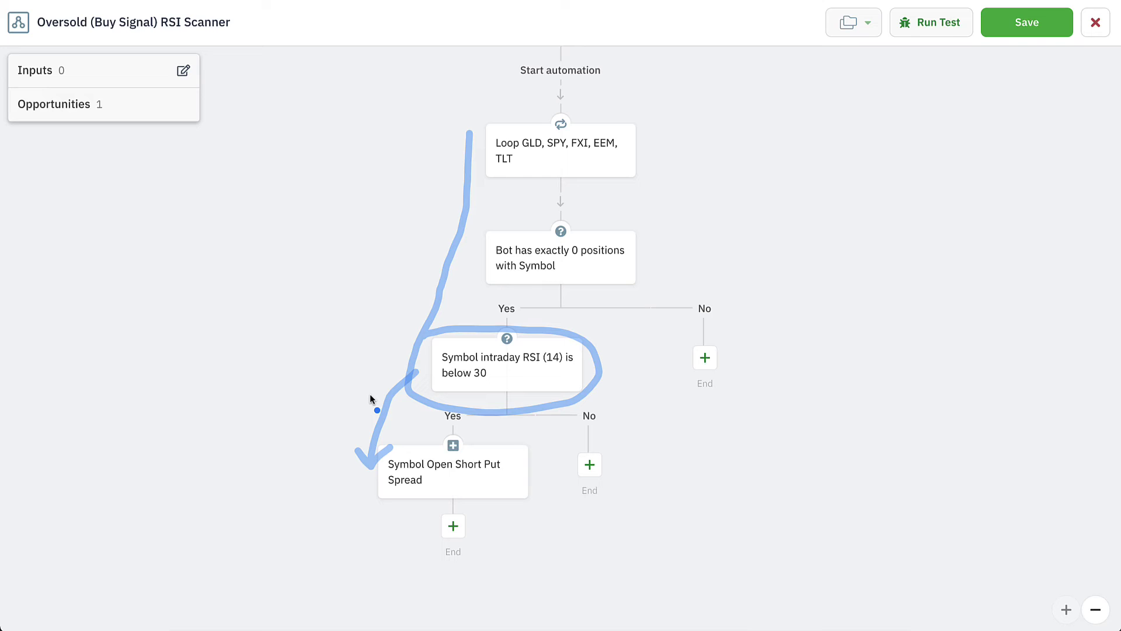
{"action": "key", "text": "Escape"}
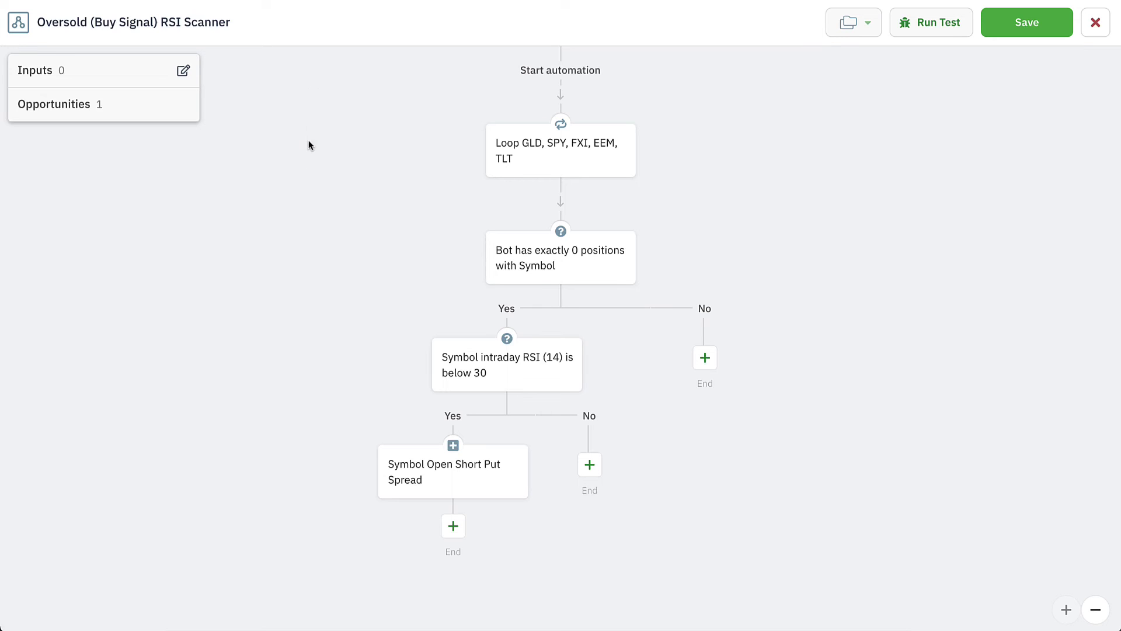
Precede the Symbol Open Short Put Spread action with a new Decision step
{"action": "left_click", "coordinate": [511, 467]}
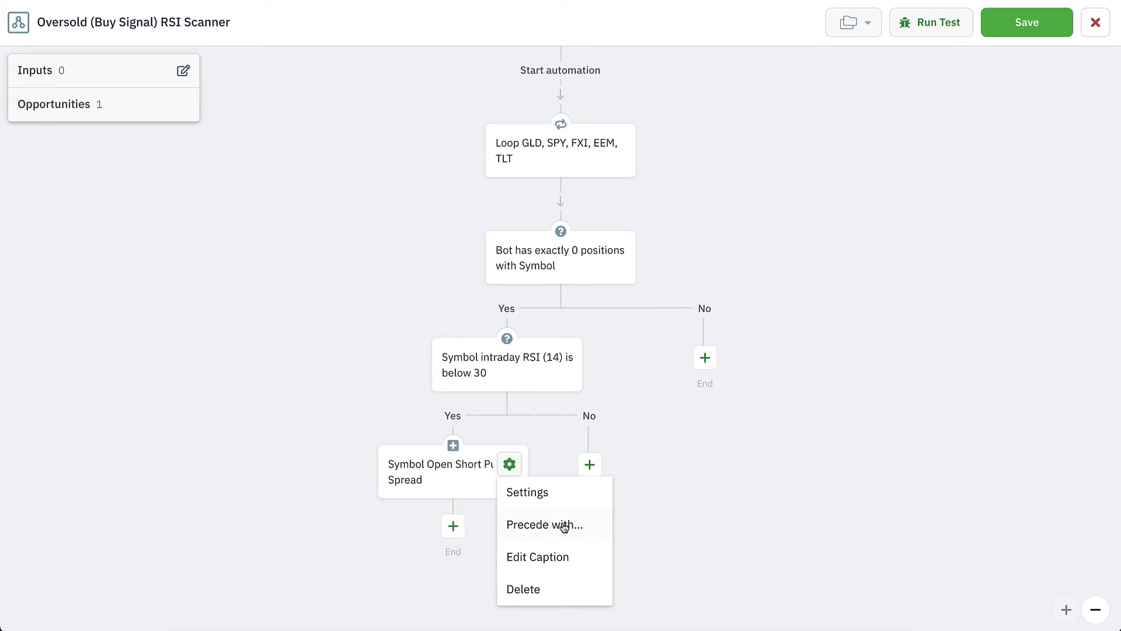
{"action": "left_click", "coordinate": [564, 525]}
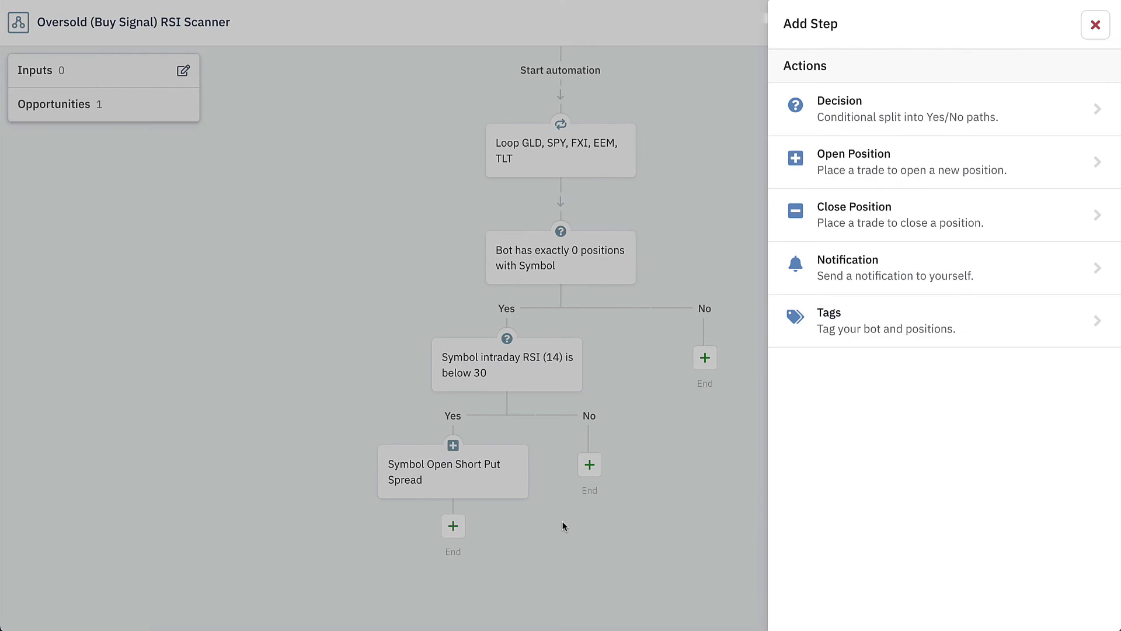
{"action": "left_click", "coordinate": [925, 121]}
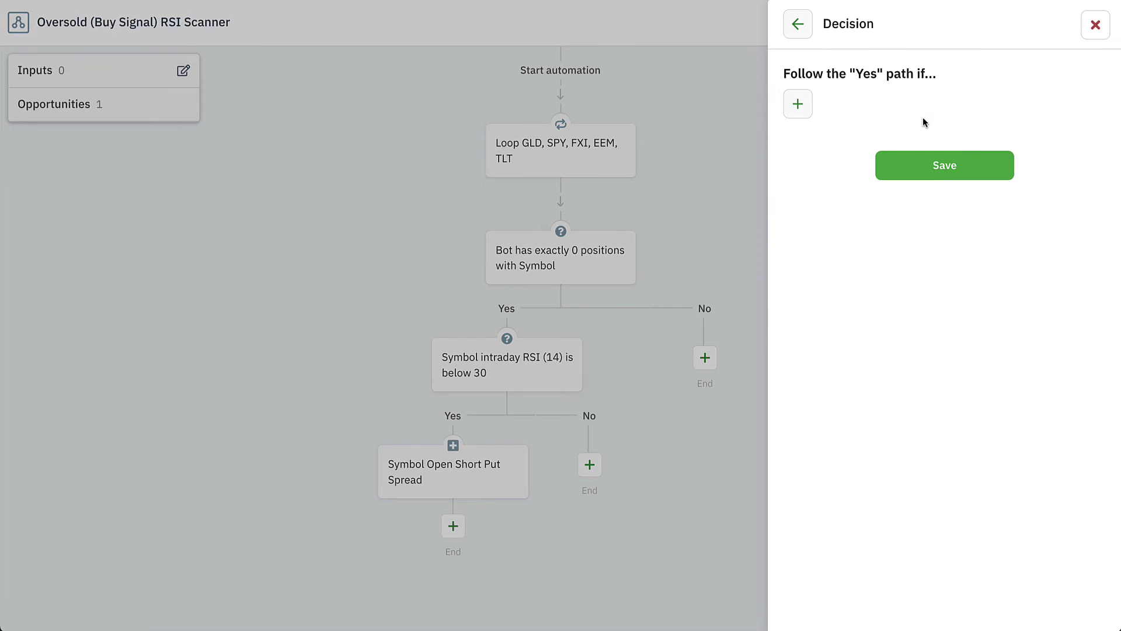
Add the Opportunities condition on the opportunity's chance of profit to the new decision
{"action": "left_click", "coordinate": [801, 109]}
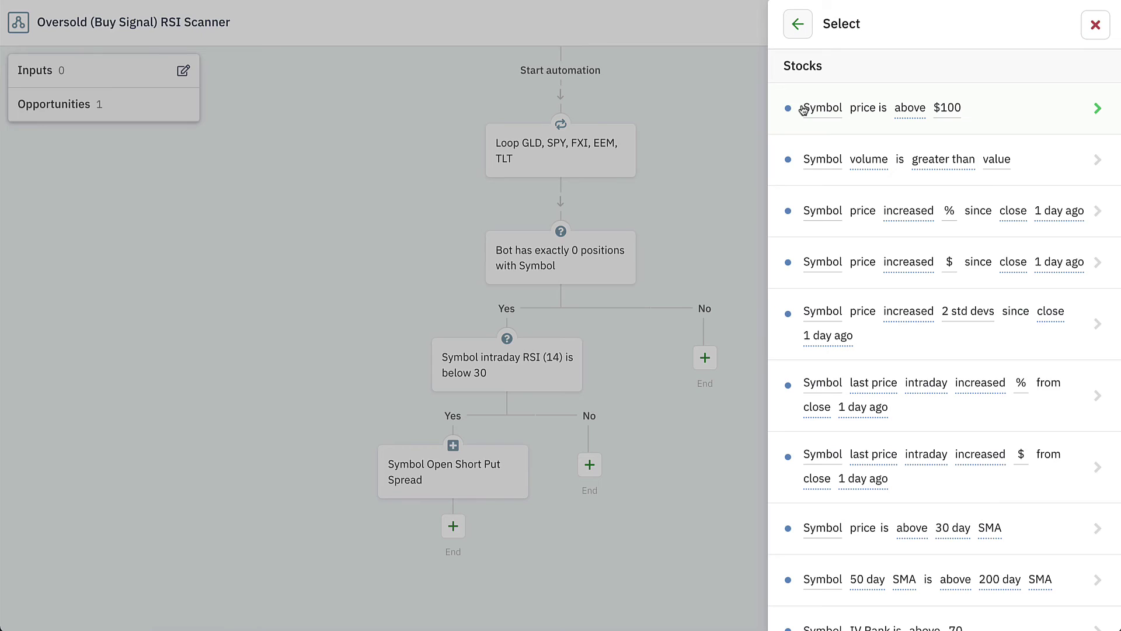
{"action": "scroll", "coordinate": [803, 109], "scroll_direction": "down", "scroll_amount": 20}
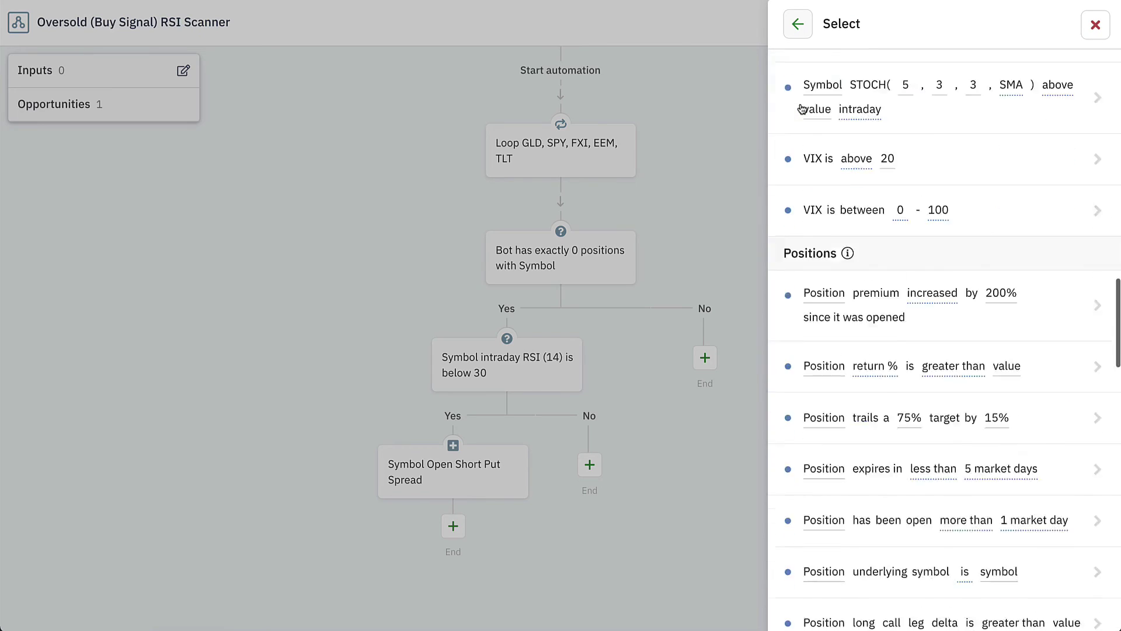
{"action": "scroll", "coordinate": [801, 109], "scroll_direction": "down", "scroll_amount": 15}
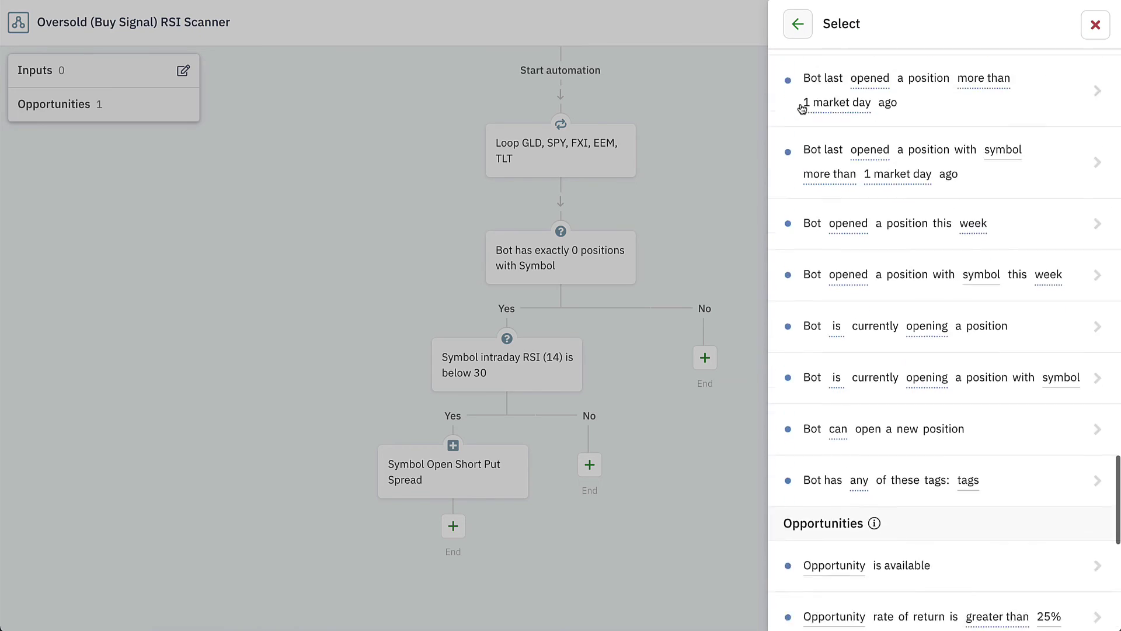
{"action": "scroll", "coordinate": [801, 109], "scroll_direction": "down", "scroll_amount": 8}
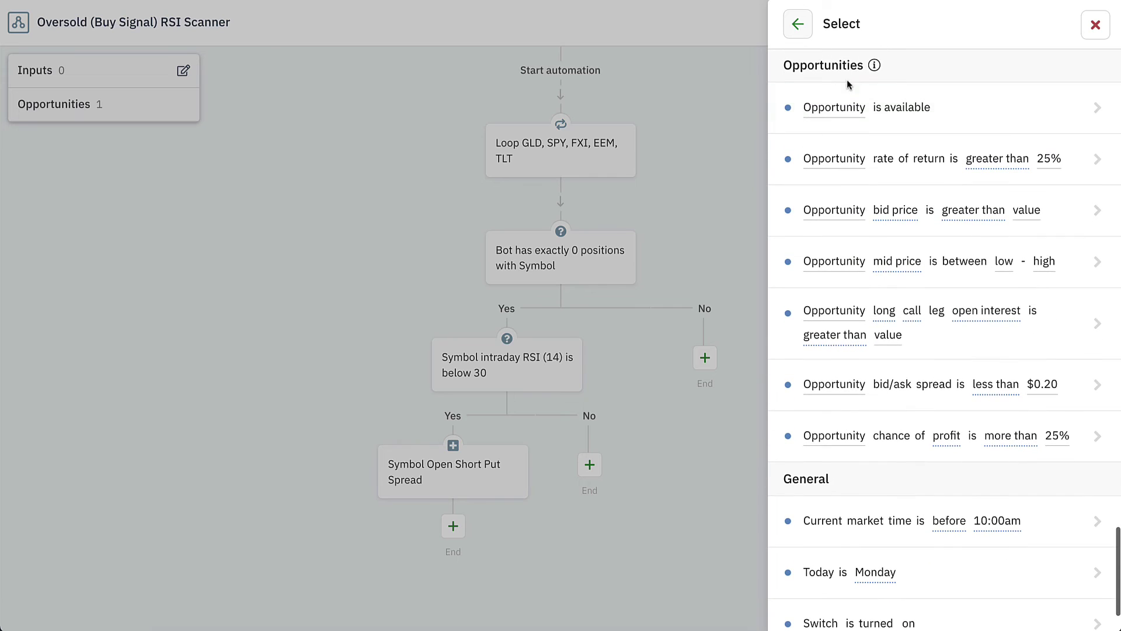
{"action": "mouse_move", "coordinate": [876, 65]}
{"action": "left_click", "coordinate": [903, 439]}
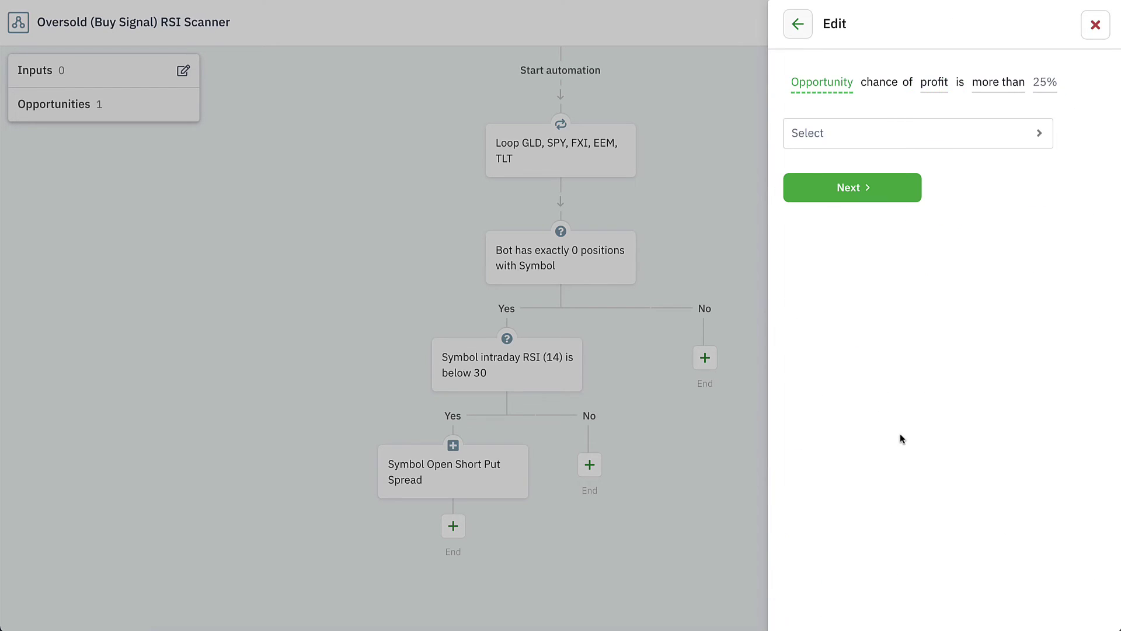
Use the recent Short Put Spread (Symbol, 30 days only monthlys, -.30 delta, -.10 delta) as the condition's opportunity
{"action": "left_click", "coordinate": [960, 144]}
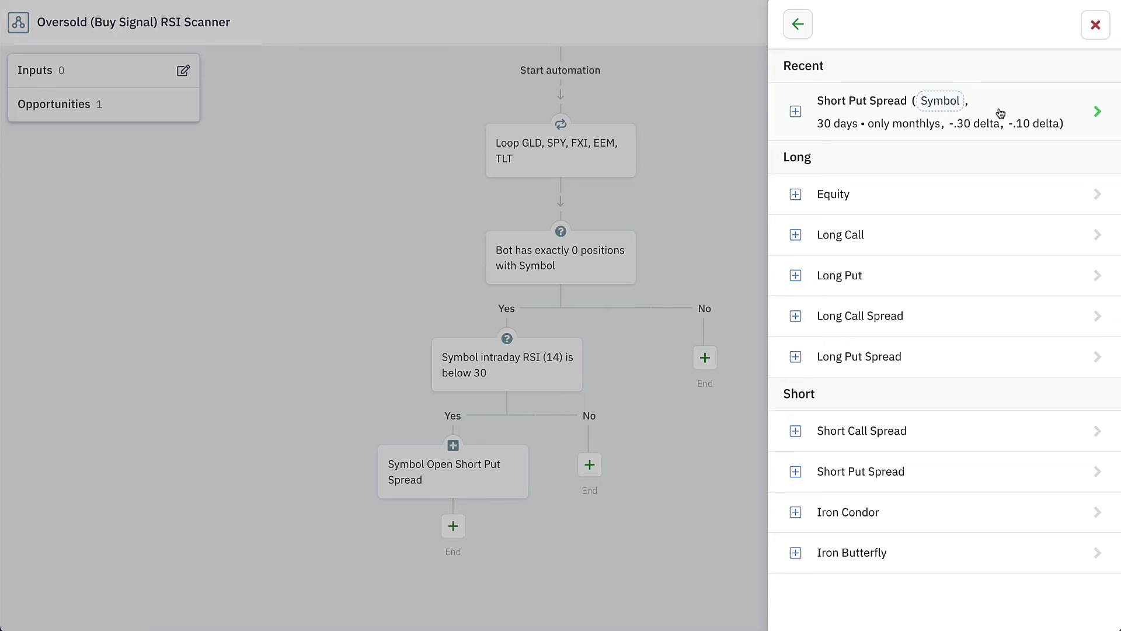
{"action": "mouse_move", "coordinate": [443, 425]}
{"action": "left_mouse_down"}
{"action": "mouse_move", "coordinate": [565, 500]}
{"action": "mouse_move", "coordinate": [497, 432]}
{"action": "mouse_move", "coordinate": [514, 312]}
{"action": "mouse_move", "coordinate": [776, 108]}
{"action": "mouse_move", "coordinate": [764, 137]}
{"action": "left_mouse_up"}
{"action": "left_click", "coordinate": [870, 117]}
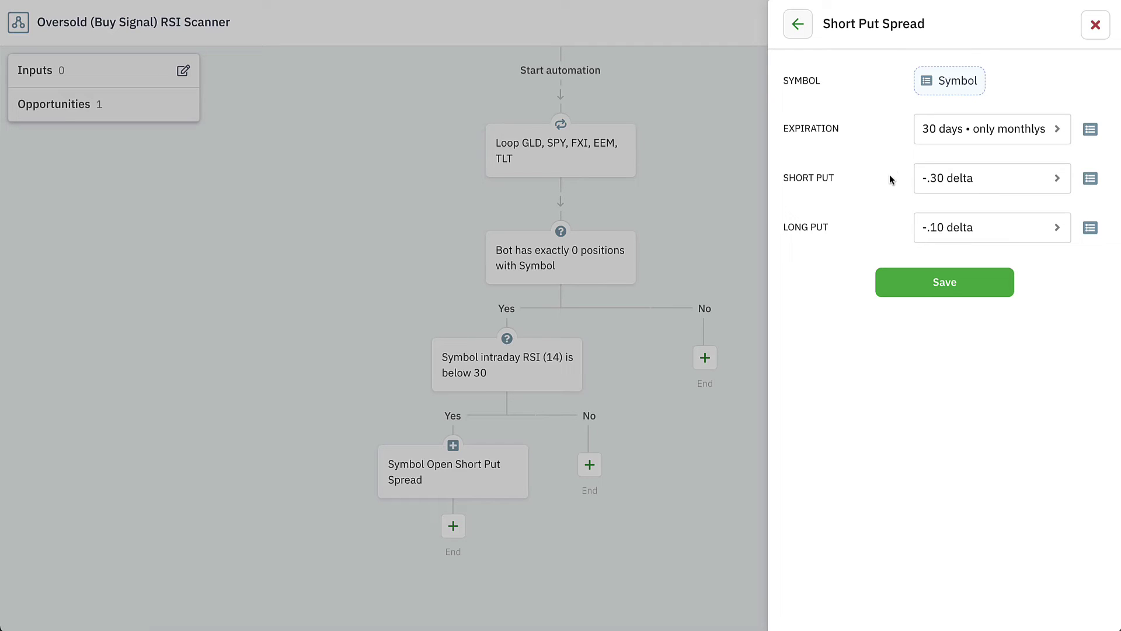
{"action": "left_click", "coordinate": [920, 281]}
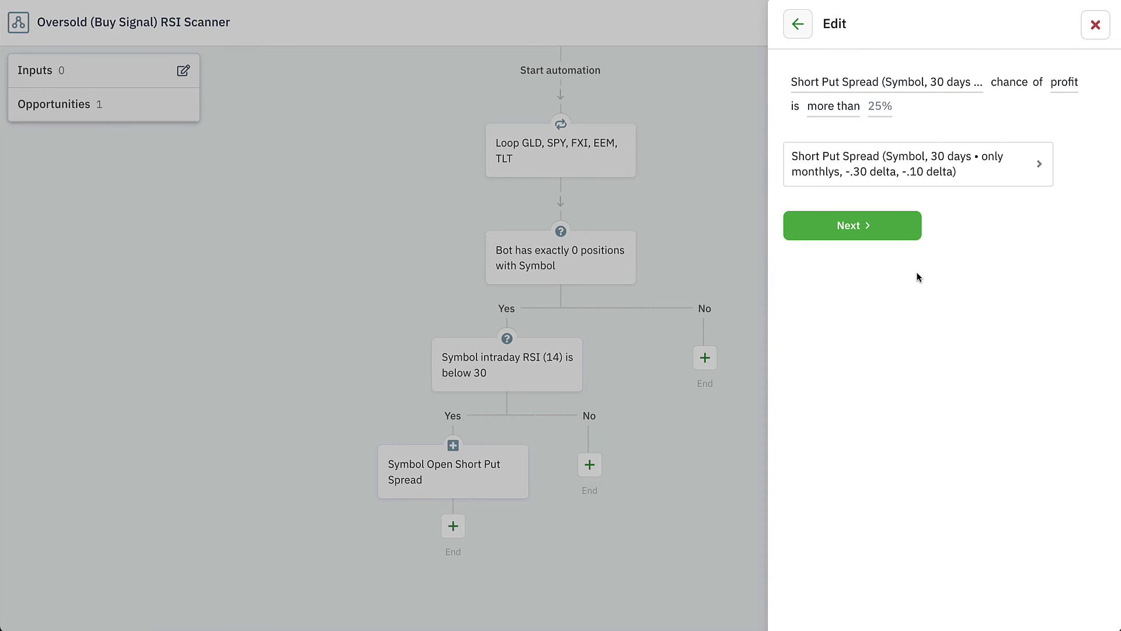
Require the spread's chance of profit to be more than 70% and save the condition
{"action": "left_click", "coordinate": [859, 234]}
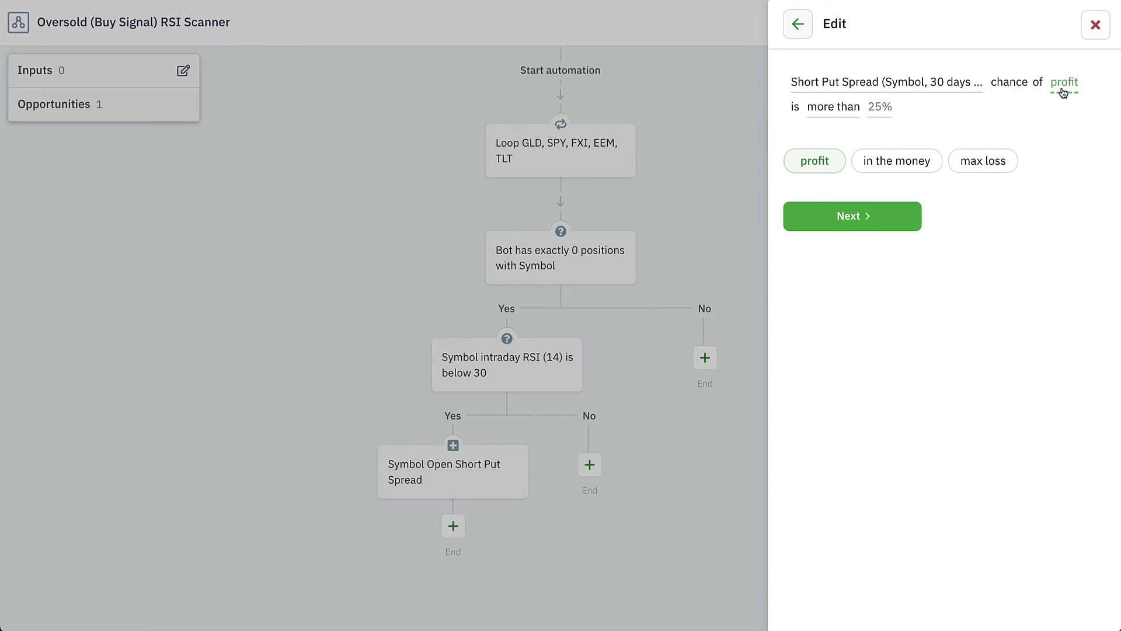
{"action": "left_click", "coordinate": [844, 216]}
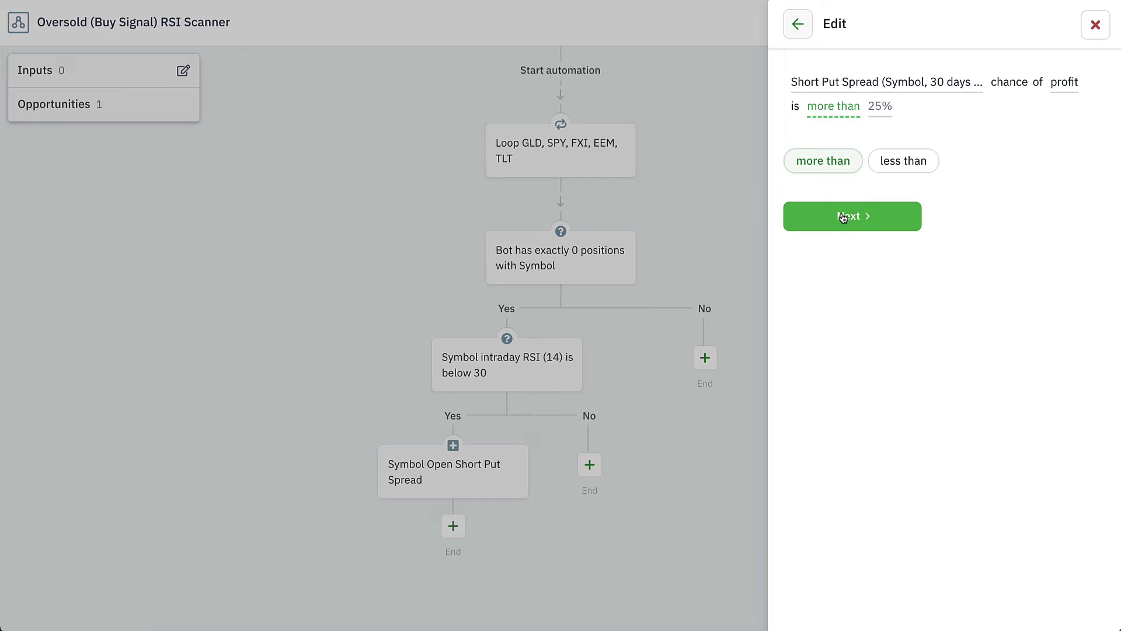
{"action": "left_click", "coordinate": [843, 216]}
{"action": "type", "text": "7"}
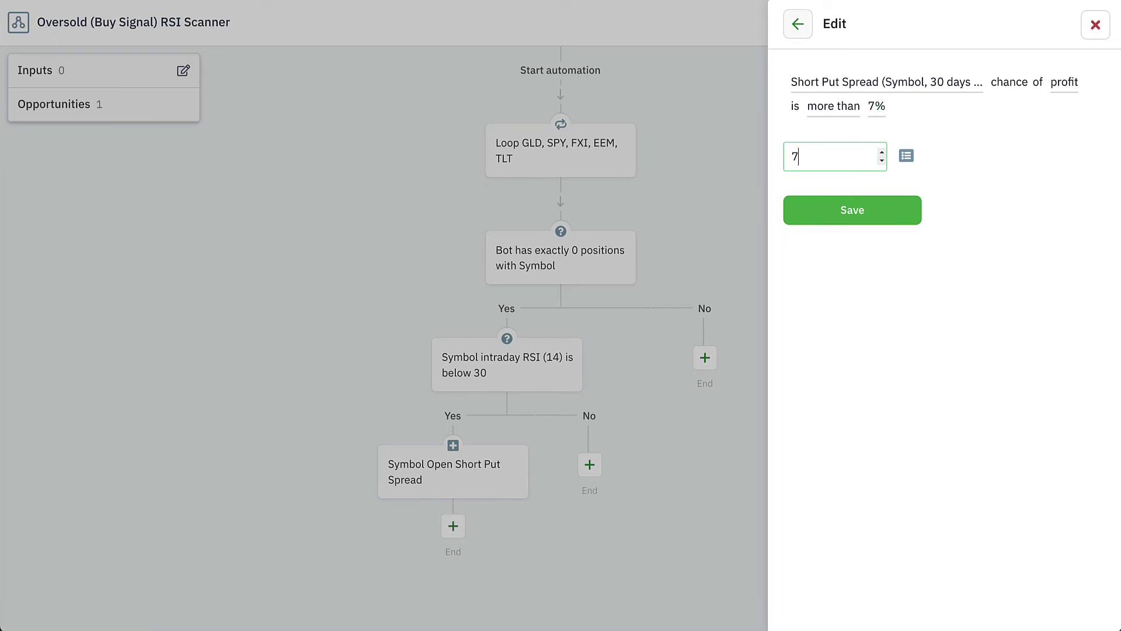
{"action": "type", "text": "0"}
{"action": "left_click", "coordinate": [853, 215]}
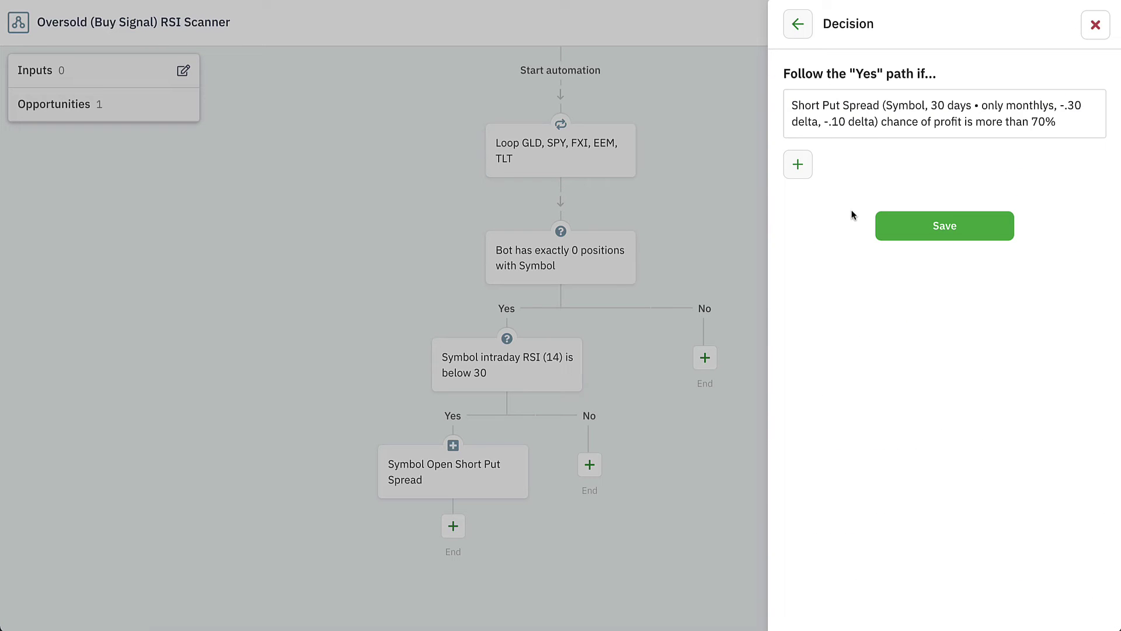
{"action": "left_click_drag", "start_coordinate": [792, 85], "coordinate": [933, 80]}
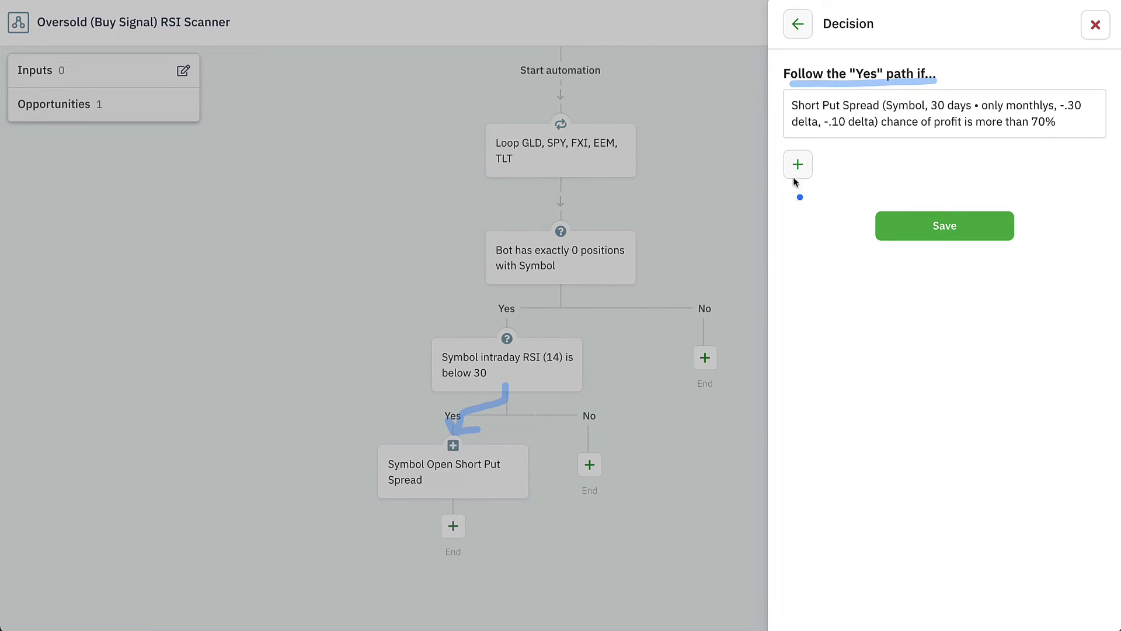
{"action": "left_click_drag", "start_coordinate": [883, 135], "coordinate": [1046, 134]}
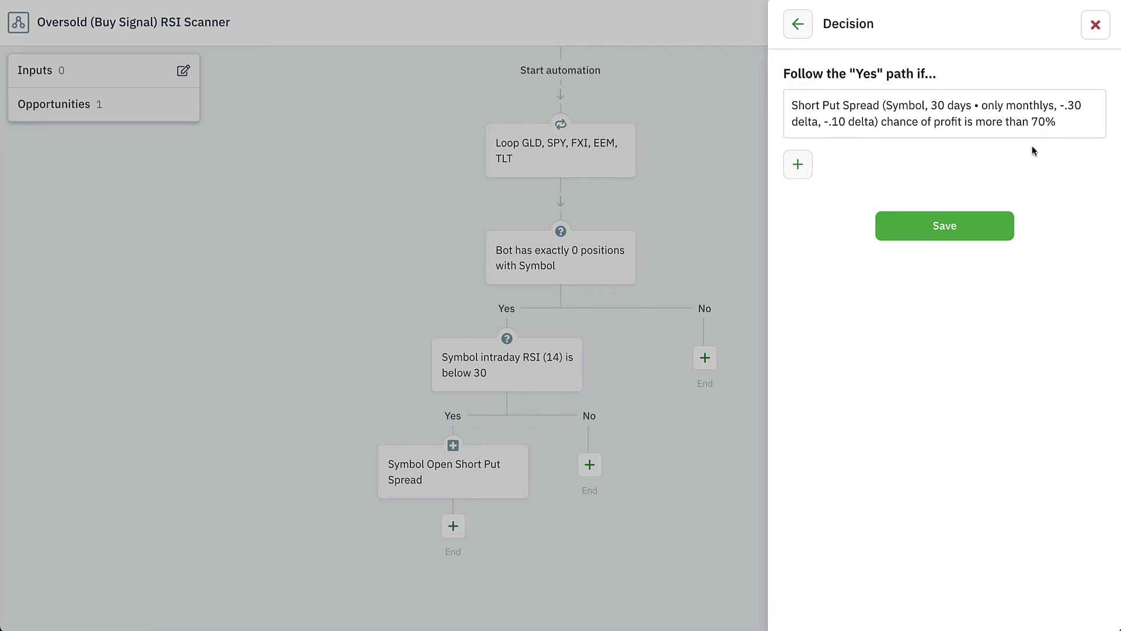
Add a second condition to the decision: the Opportunities condition on the opportunity's rate of return
{"action": "left_click", "coordinate": [795, 168]}
{"action": "scroll", "coordinate": [822, 169], "scroll_direction": "down", "scroll_amount": 1}
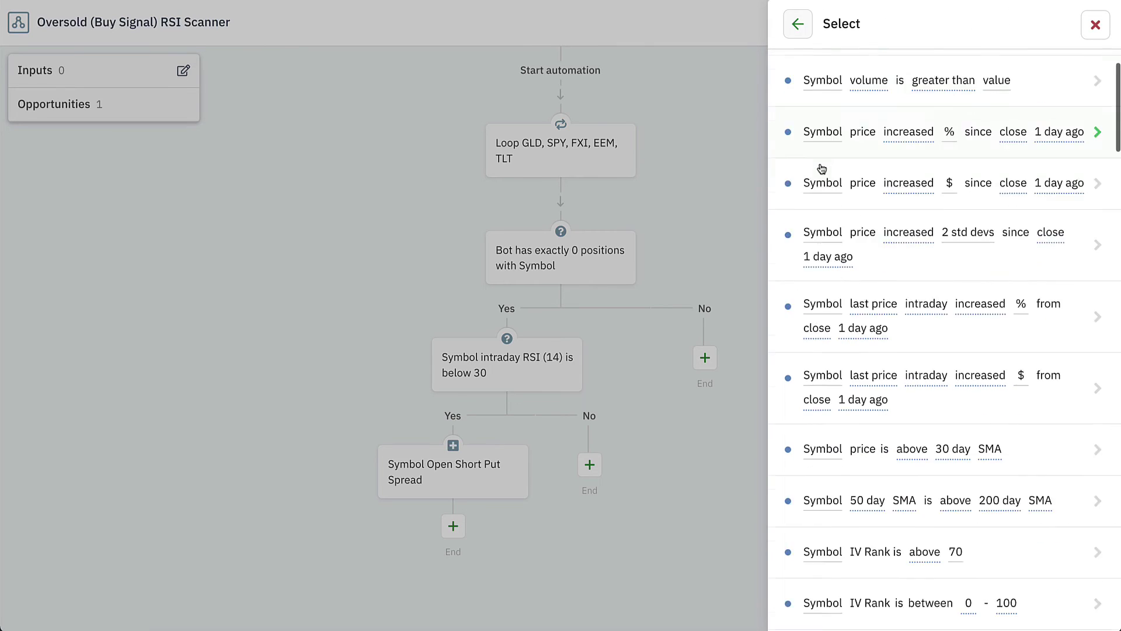
{"action": "scroll", "coordinate": [822, 168], "scroll_direction": "down", "scroll_amount": 20}
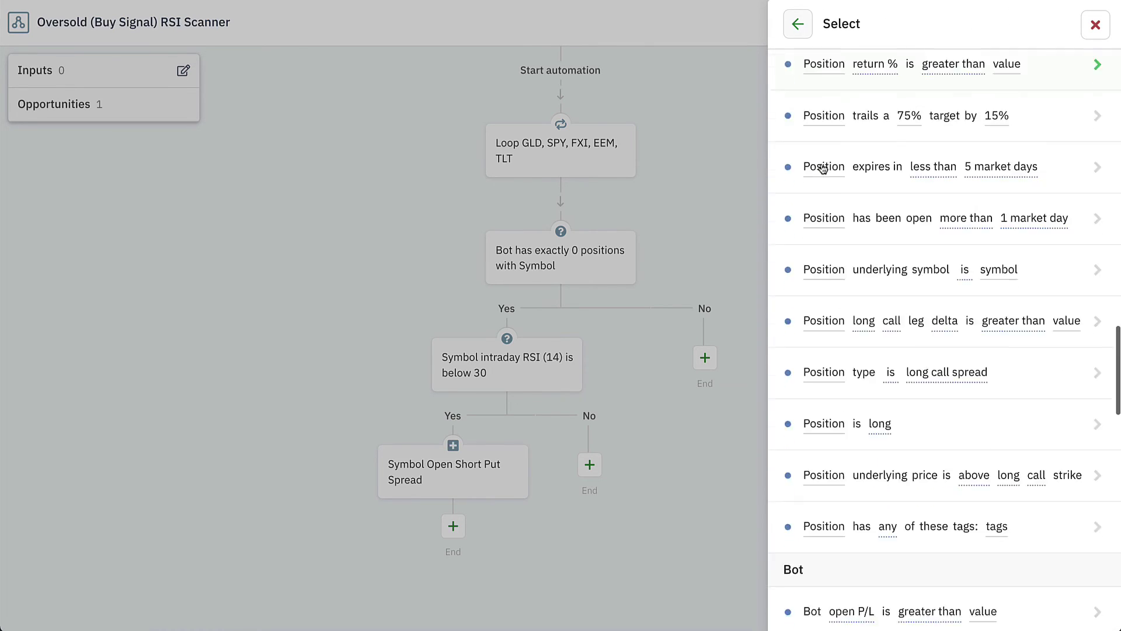
{"action": "scroll", "coordinate": [822, 169], "scroll_direction": "down", "scroll_amount": 20}
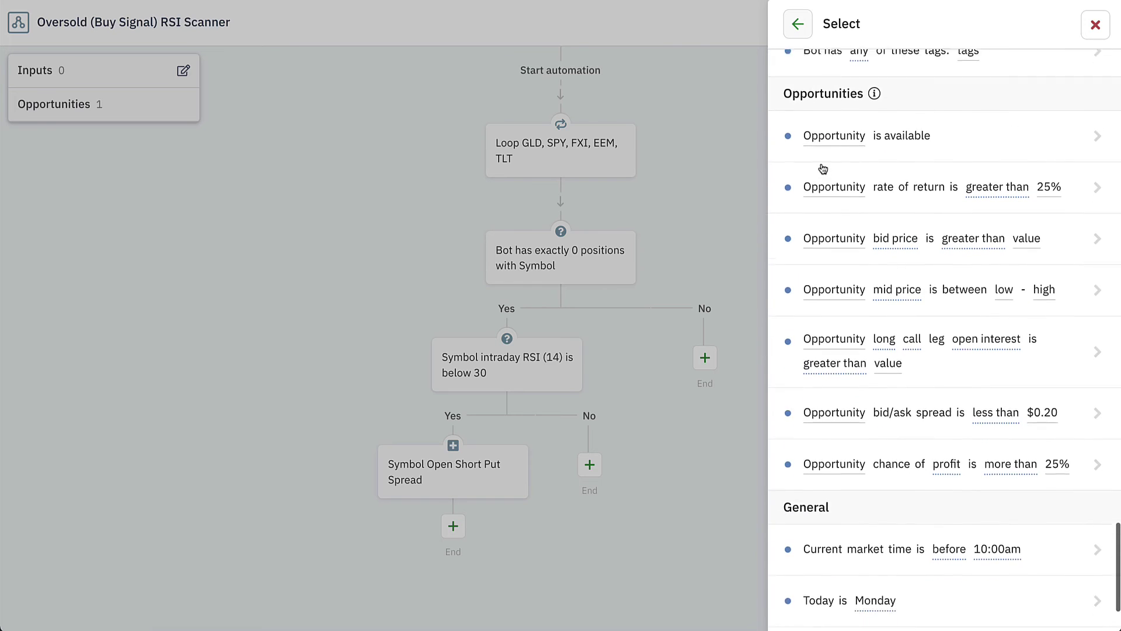
{"action": "scroll", "coordinate": [823, 169], "scroll_direction": "down", "scroll_amount": 1}
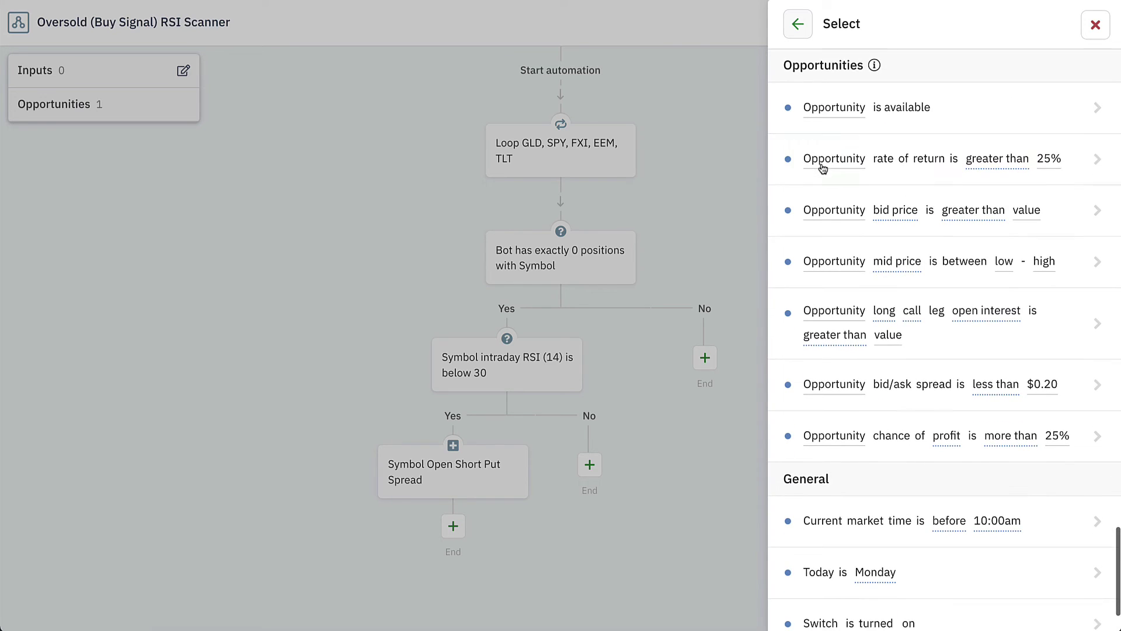
{"action": "left_click", "coordinate": [917, 170]}
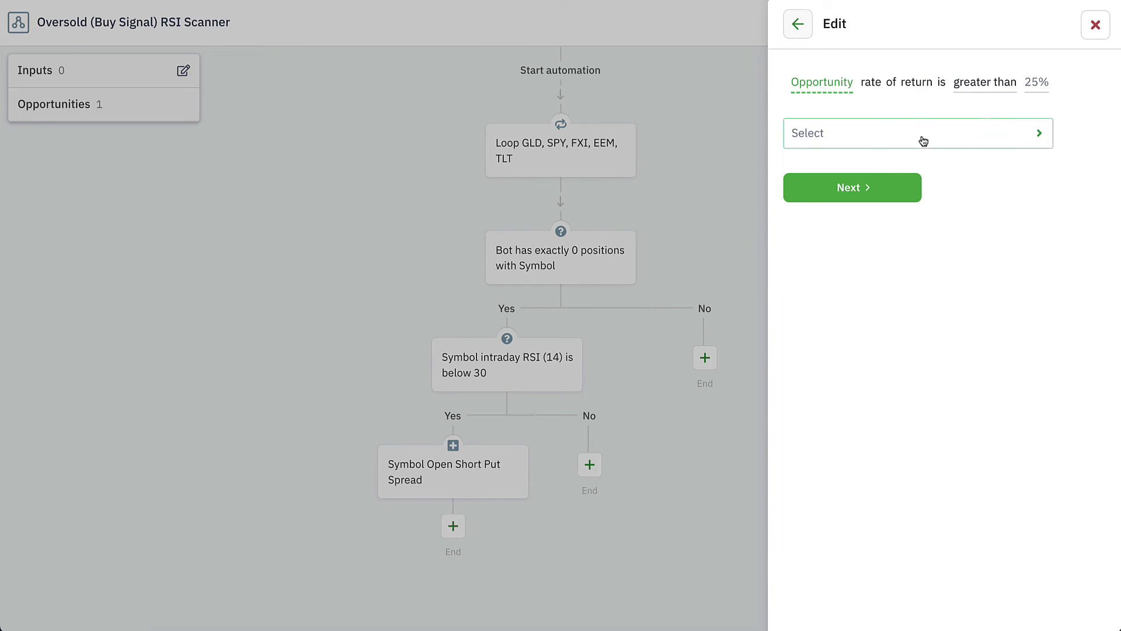
Use the recent Short Put Spread (Symbol, 30 days only monthlys, -.30 delta, -.10 delta), require a rate of return greater than 30%, and save the condition
{"action": "left_click", "coordinate": [923, 142]}
{"action": "left_click", "coordinate": [924, 142]}
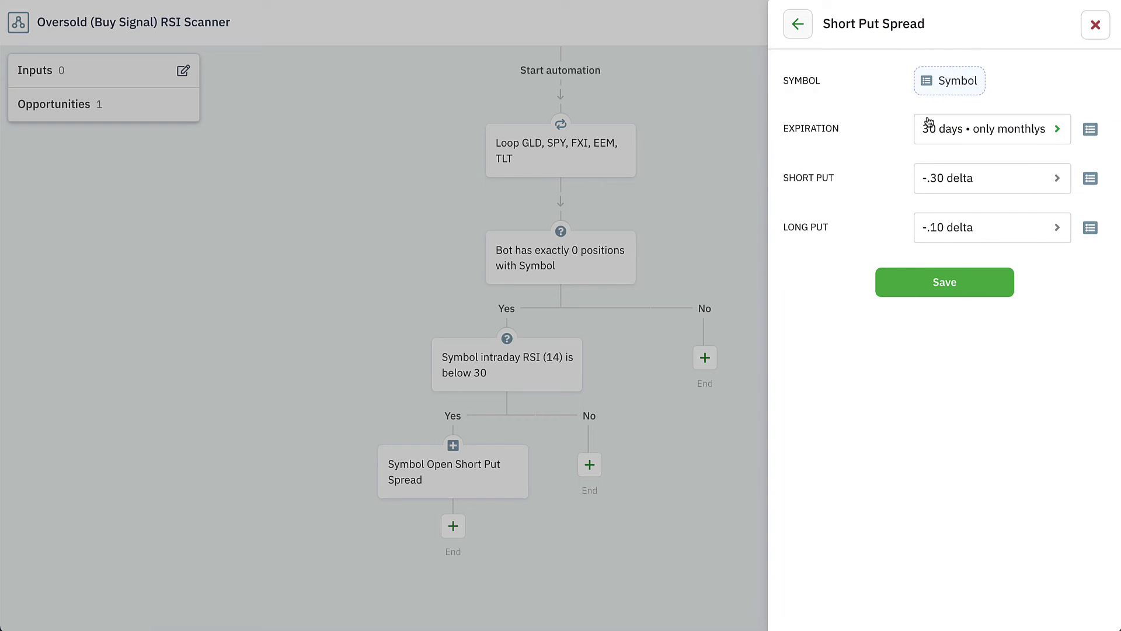
{"action": "left_click", "coordinate": [914, 282]}
{"action": "left_click", "coordinate": [875, 235]}
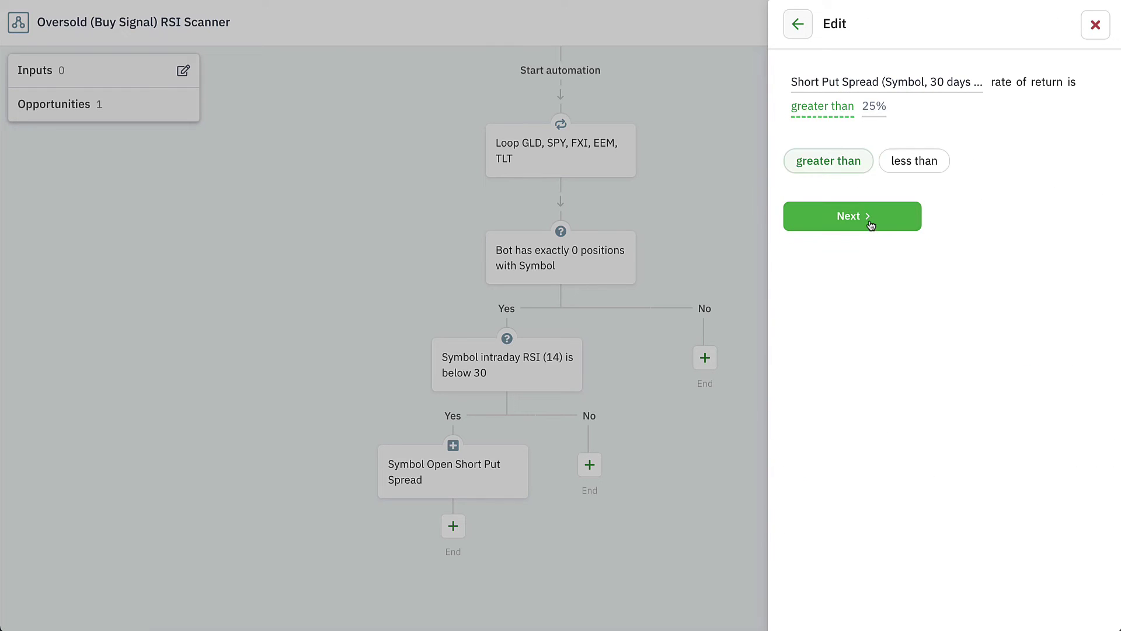
{"action": "left_click", "coordinate": [870, 225]}
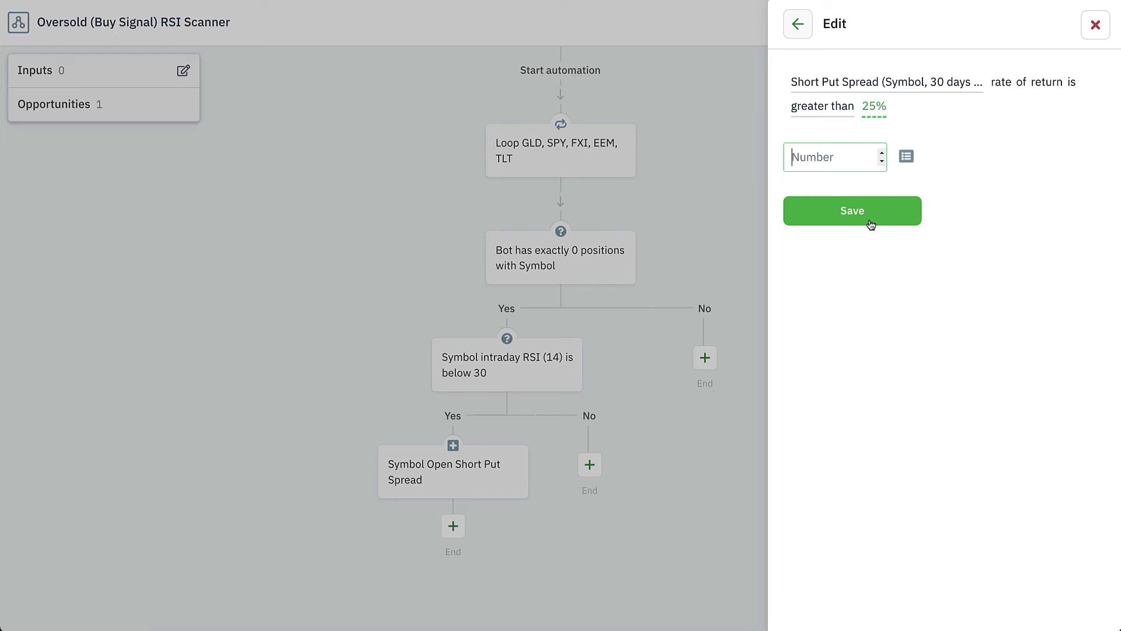
{"action": "type", "text": "30"}
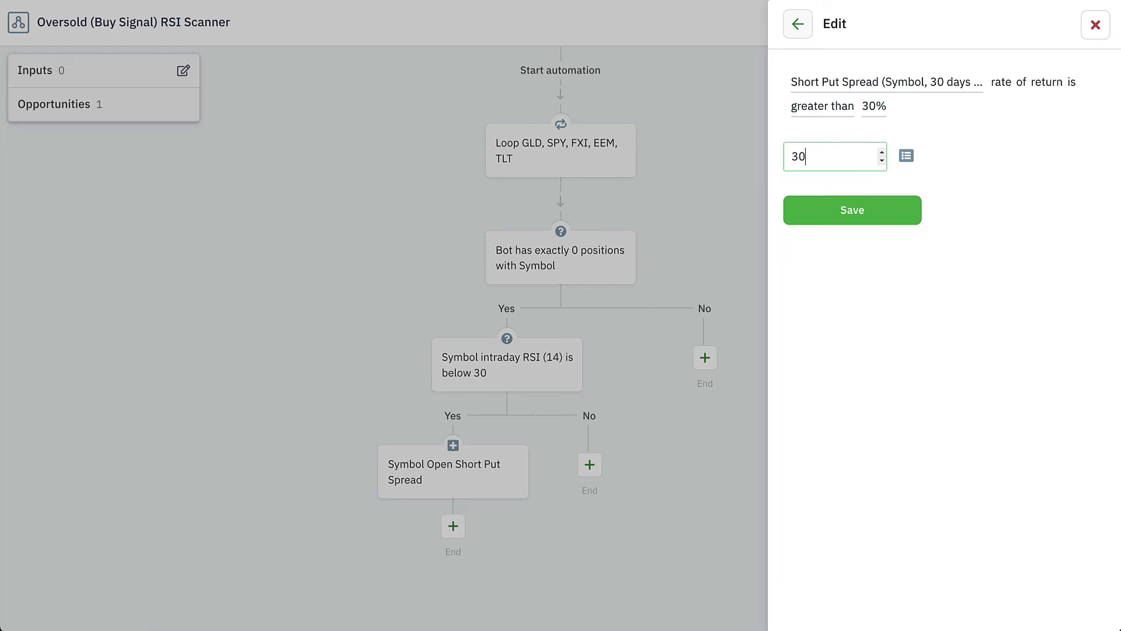
{"action": "left_click", "coordinate": [852, 219]}
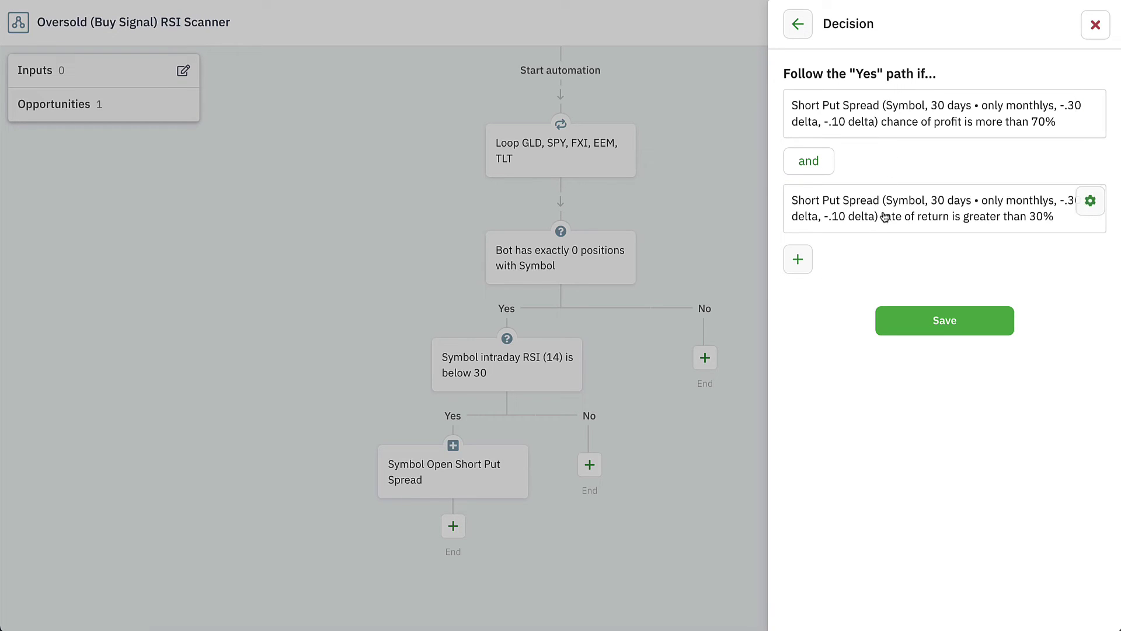
{"action": "left_click", "coordinate": [822, 171]}
{"action": "left_click", "coordinate": [823, 175]}
{"action": "left_click", "coordinate": [1097, 204]}
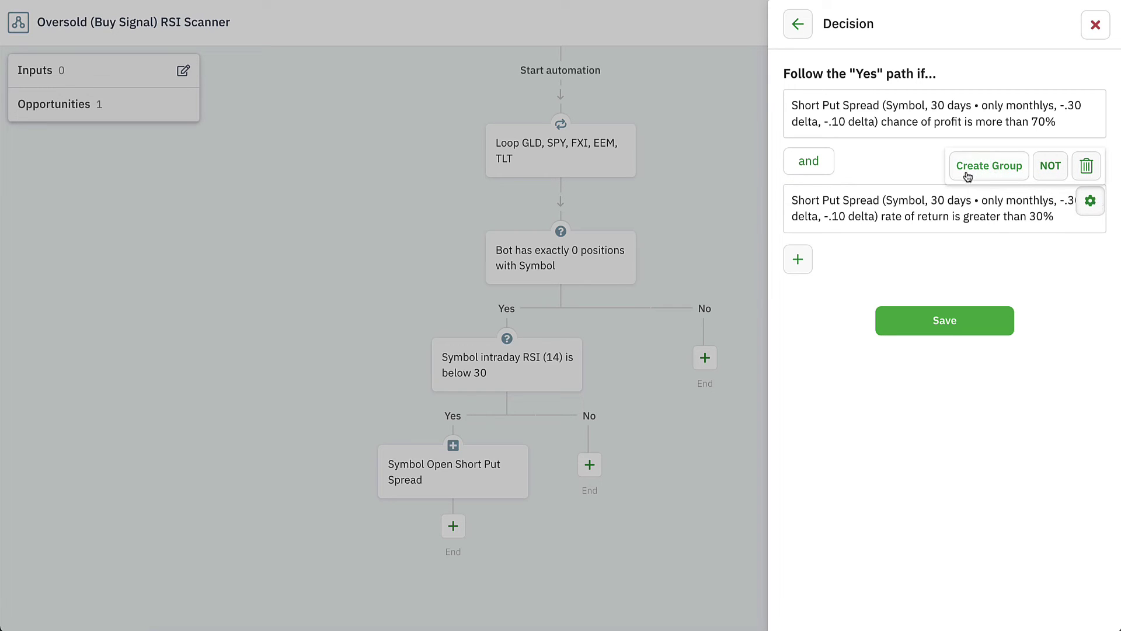
{"action": "left_click", "coordinate": [898, 168]}
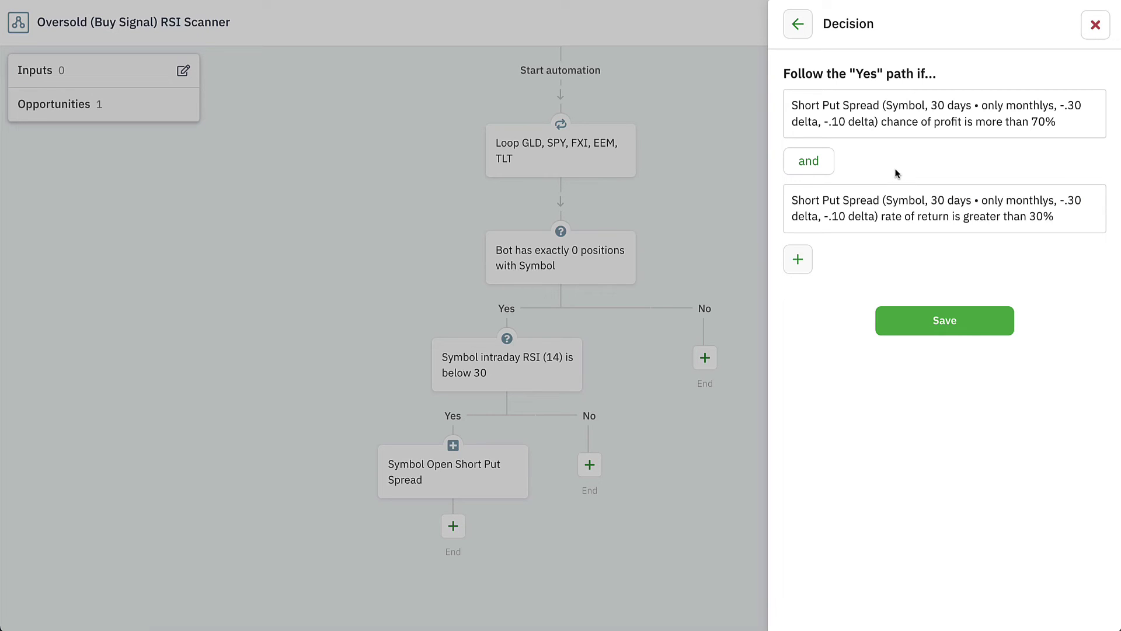
Save the two-condition decision and place the preceded Symbol Open Short Put Spread action on its "Yes" path
{"action": "left_click", "coordinate": [926, 320]}
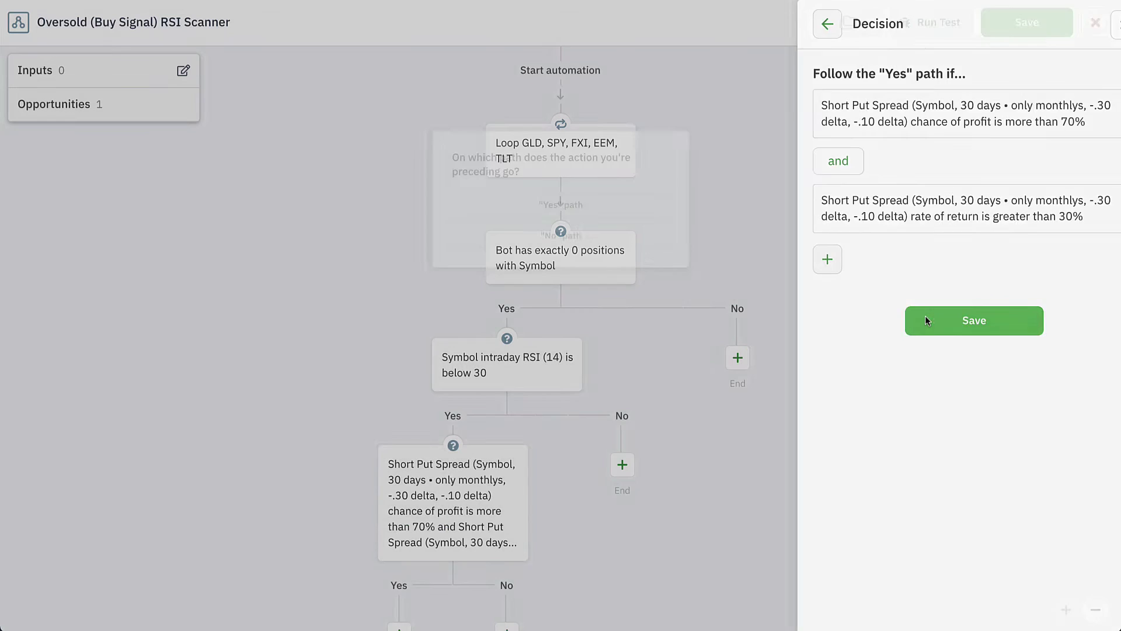
{"action": "left_click", "coordinate": [626, 208]}
{"action": "scroll", "coordinate": [366, 267], "scroll_direction": "down", "scroll_amount": 3}
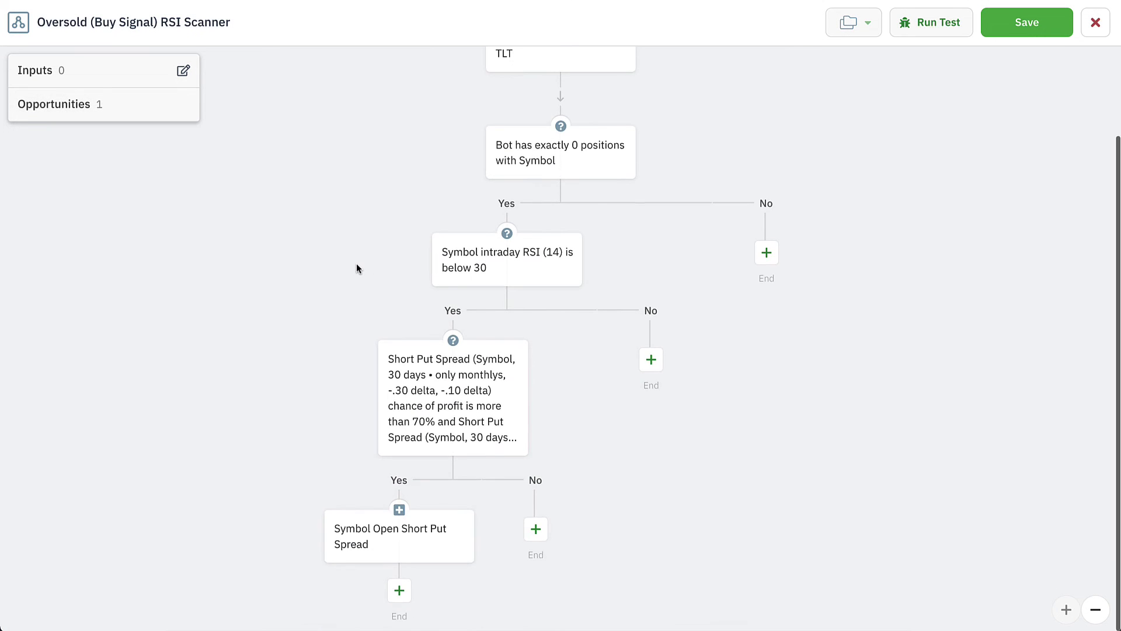
{"action": "key", "text": "ctrl+Tab"}
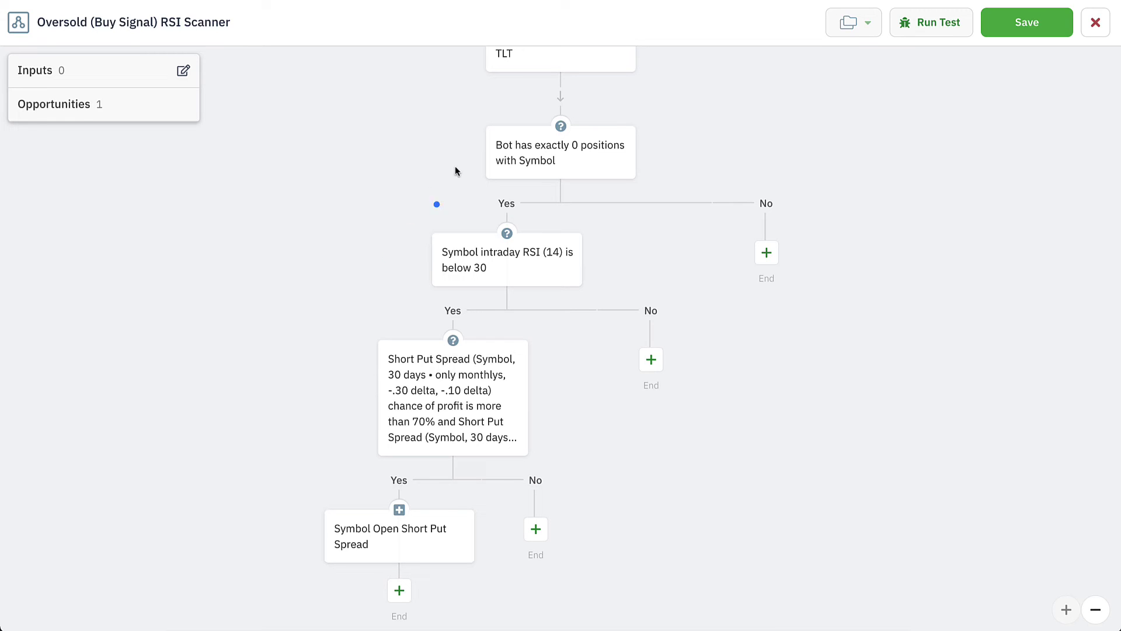
{"action": "mouse_move", "coordinate": [395, 155]}
{"action": "left_mouse_down"}
{"action": "mouse_move", "coordinate": [478, 153]}
{"action": "mouse_move", "coordinate": [466, 168]}
{"action": "left_mouse_up"}
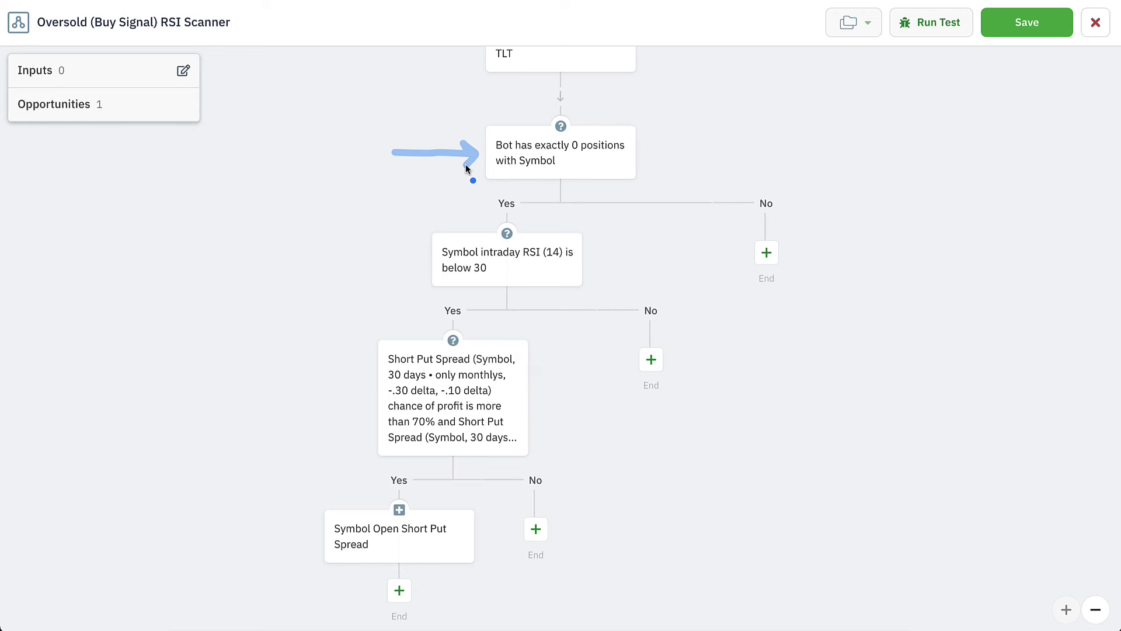
{"action": "left_click_drag", "start_coordinate": [341, 256], "coordinate": [397, 256]}
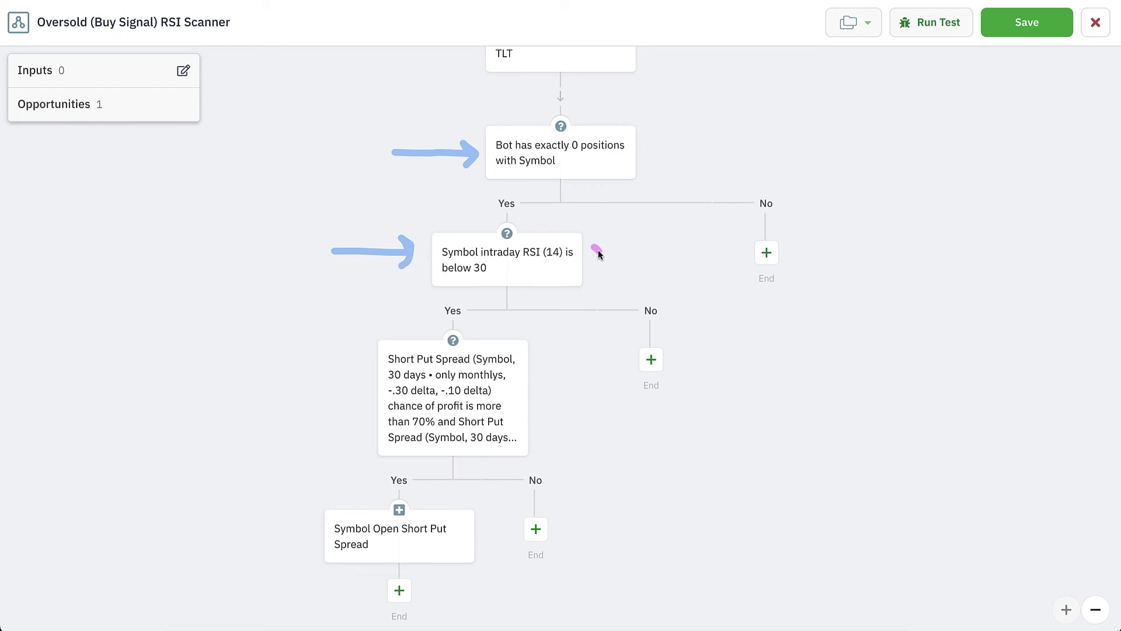
{"action": "left_click_drag", "start_coordinate": [598, 251], "coordinate": [645, 211]}
{"action": "mouse_move", "coordinate": [528, 323]}
{"action": "left_mouse_down"}
{"action": "mouse_move", "coordinate": [420, 325]}
{"action": "mouse_move", "coordinate": [365, 471]}
{"action": "mouse_move", "coordinate": [560, 464]}
{"action": "mouse_move", "coordinate": [568, 347]}
{"action": "left_mouse_up"}
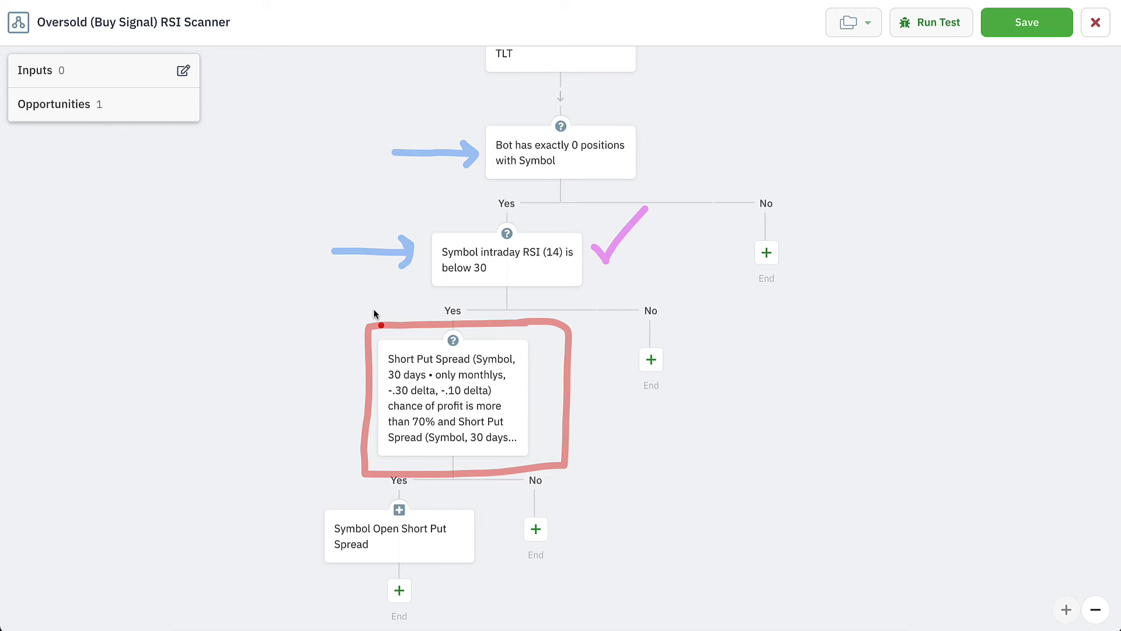
Examine the chance-of-profit and rate-of-return conditions in the Short Put Spread decision and close it without changes
{"action": "left_click", "coordinate": [450, 380]}
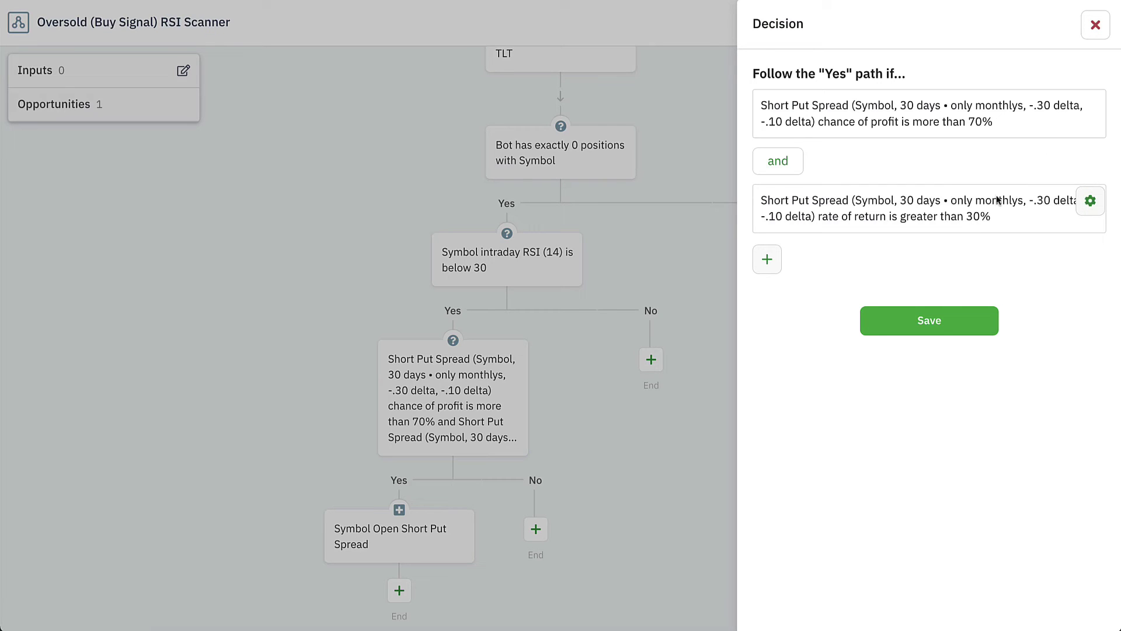
{"action": "left_click", "coordinate": [1097, 27]}
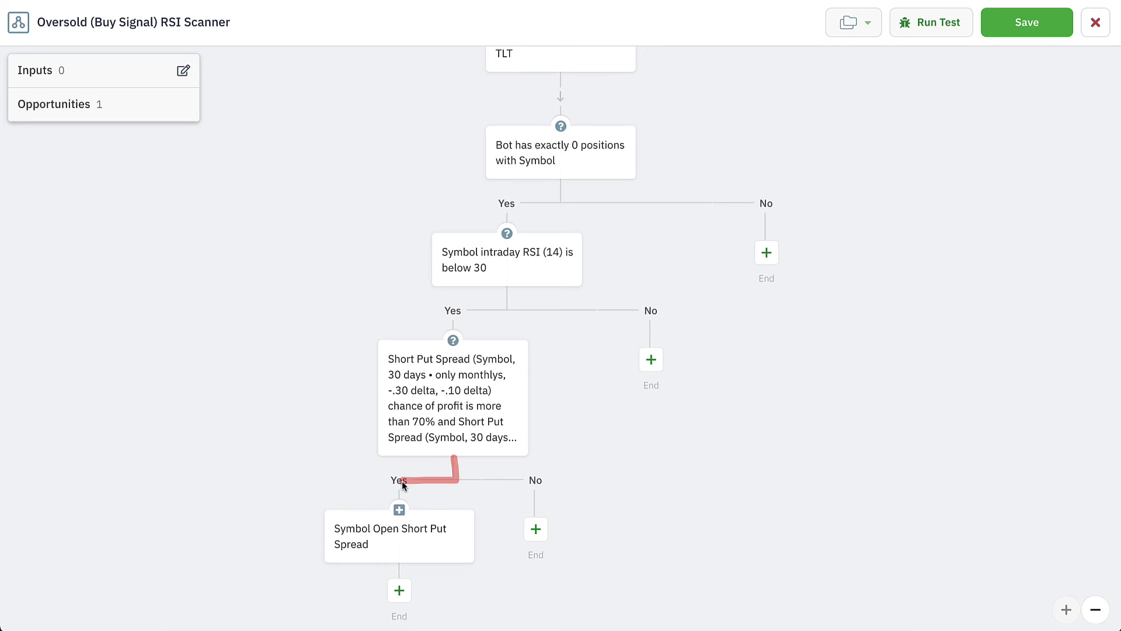
{"action": "left_click_drag", "start_coordinate": [396, 497], "coordinate": [410, 502]}
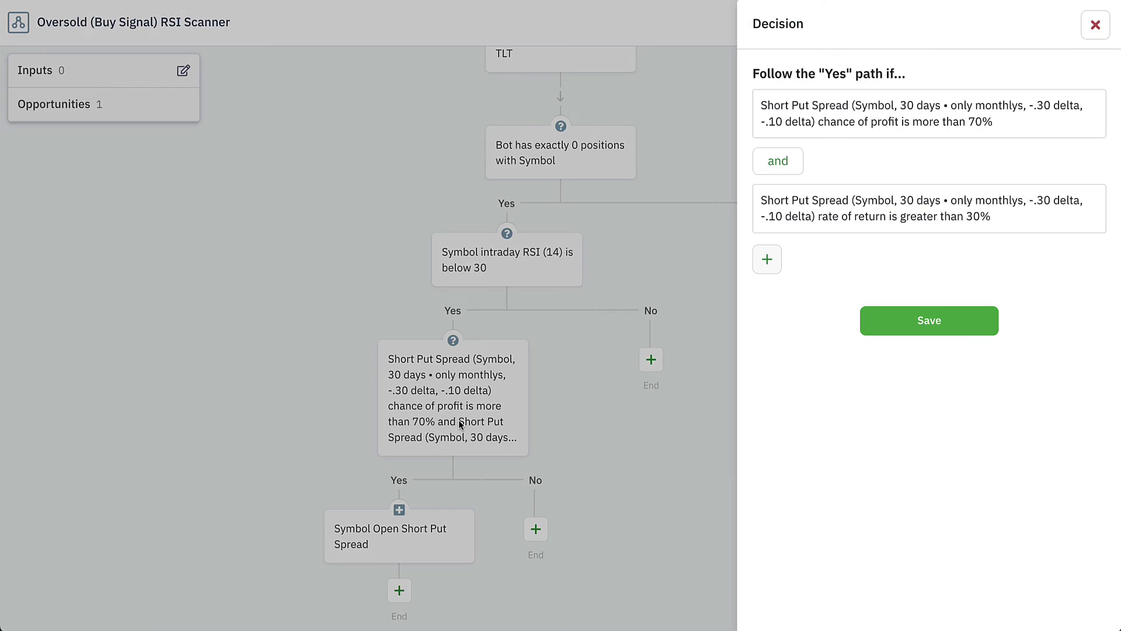
{"action": "left_click", "coordinate": [457, 419]}
{"action": "left_click", "coordinate": [929, 317]}
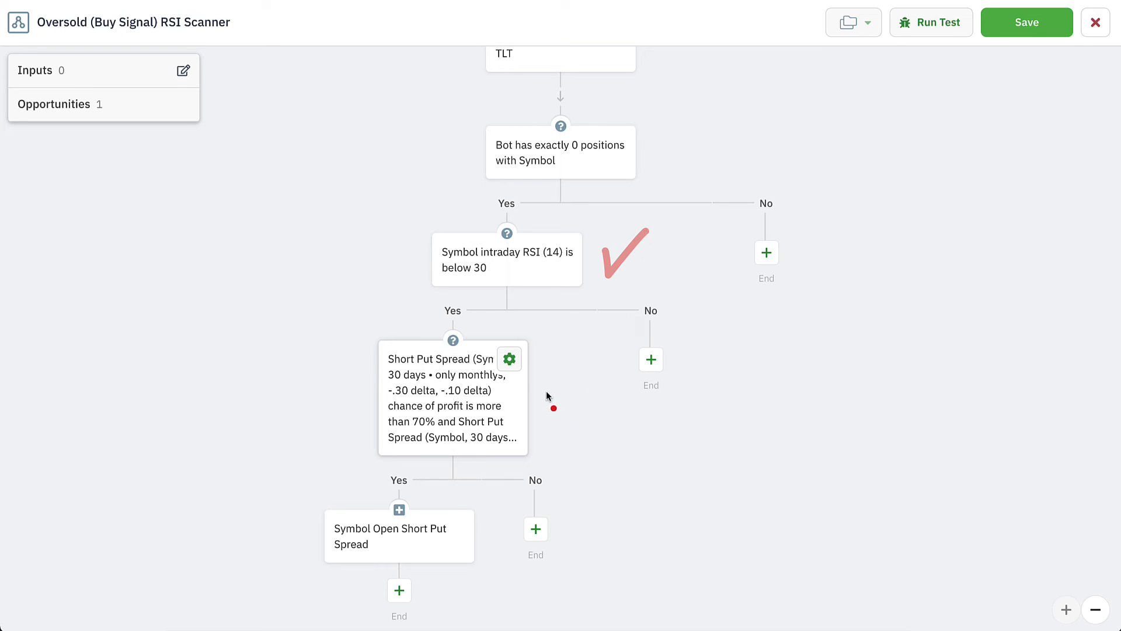
{"action": "left_click_drag", "start_coordinate": [540, 377], "coordinate": [590, 412]}
{"action": "mouse_move", "coordinate": [483, 472]}
{"action": "left_mouse_down"}
{"action": "mouse_move", "coordinate": [531, 506]}
{"action": "mouse_move", "coordinate": [563, 496]}
{"action": "left_mouse_up"}
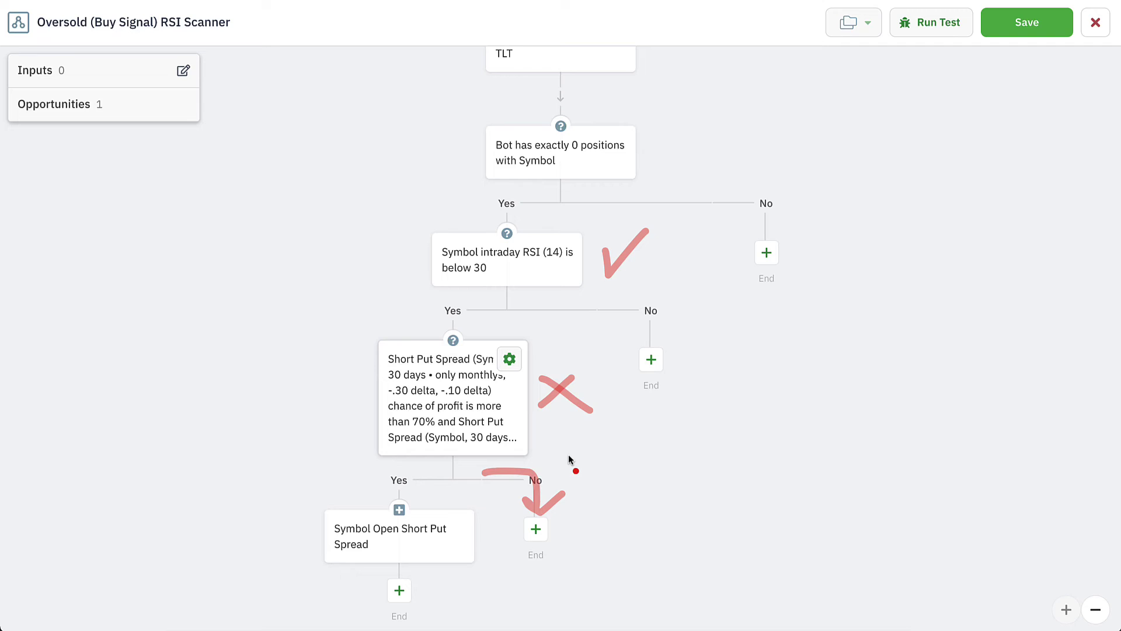
{"action": "key", "text": "Escape"}
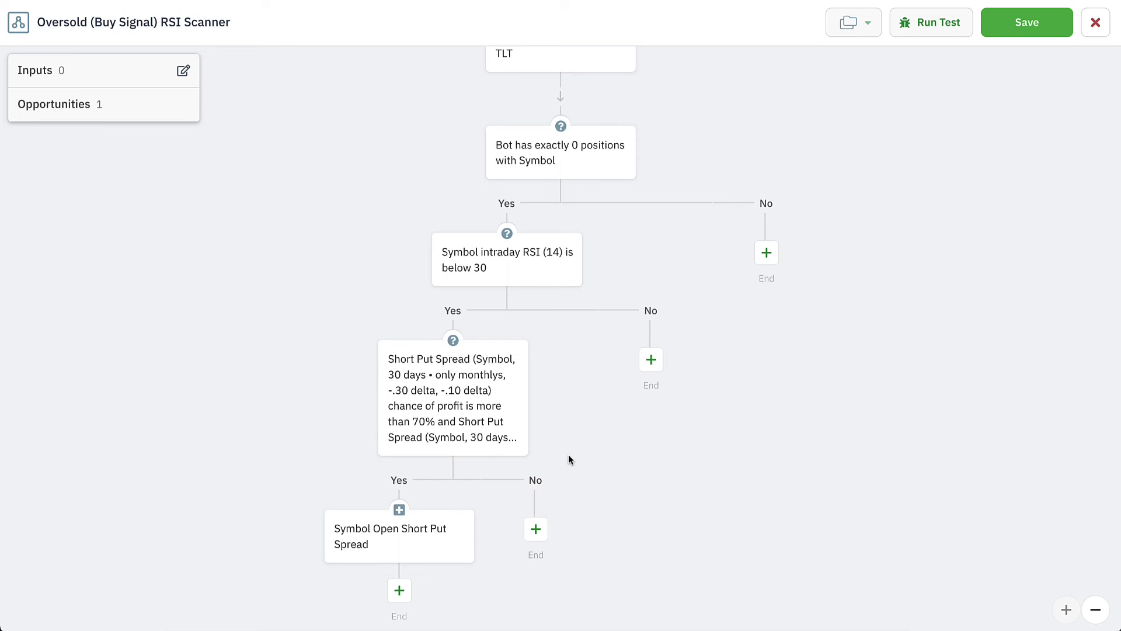
{"action": "scroll", "coordinate": [568, 455], "scroll_direction": "up", "scroll_amount": 2}
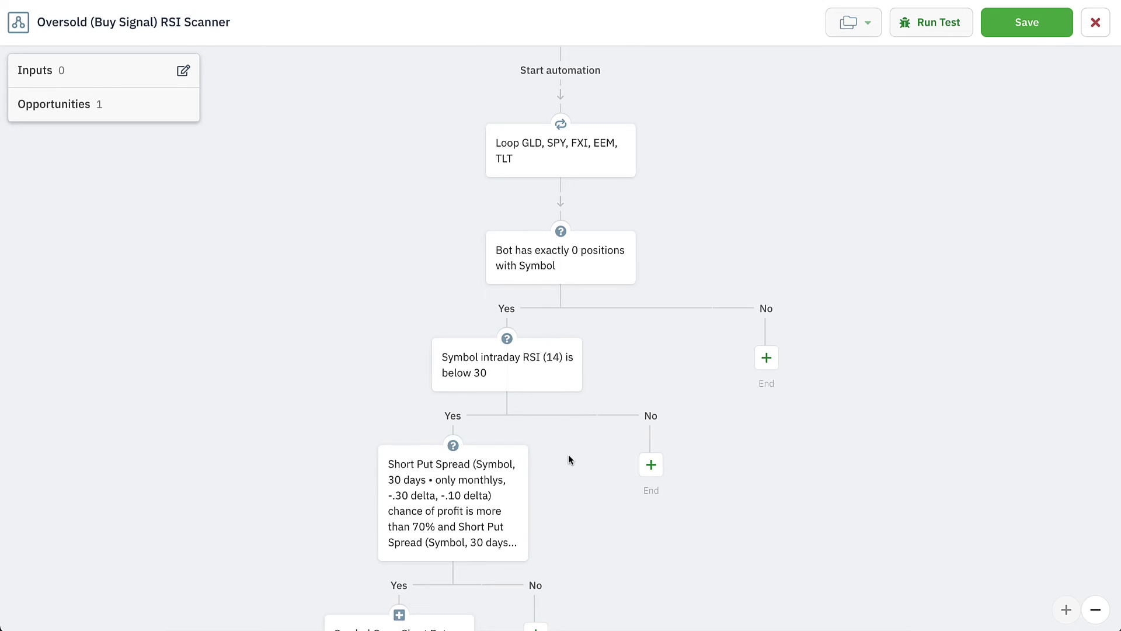
{"action": "scroll", "coordinate": [569, 456], "scroll_direction": "down", "scroll_amount": 2}
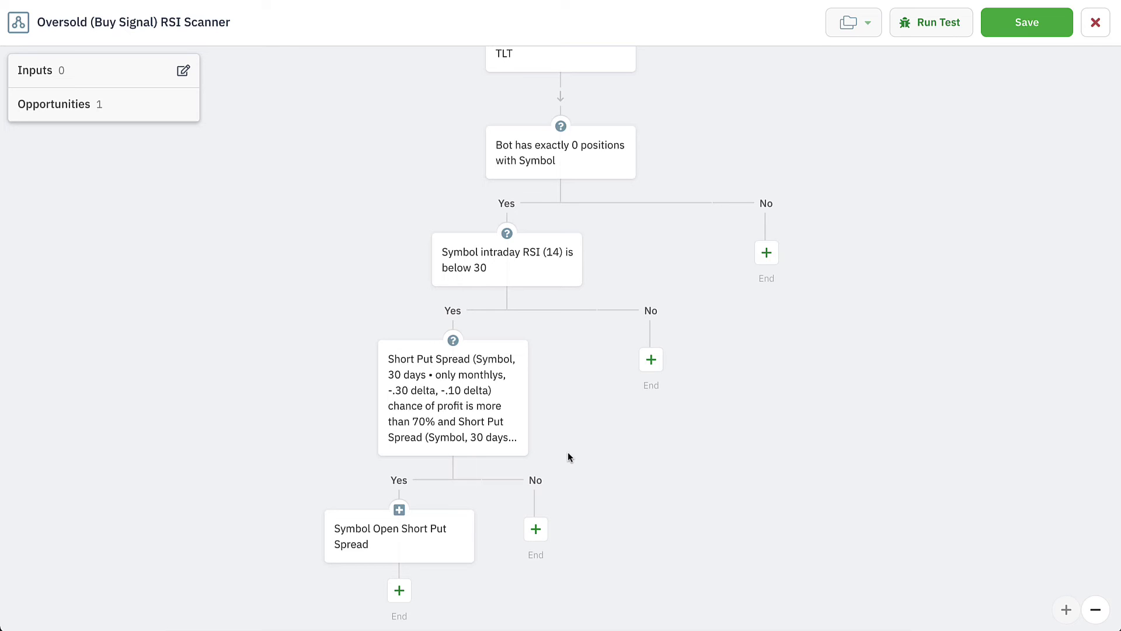
{"action": "scroll", "coordinate": [726, 418], "scroll_direction": "up", "scroll_amount": 1}
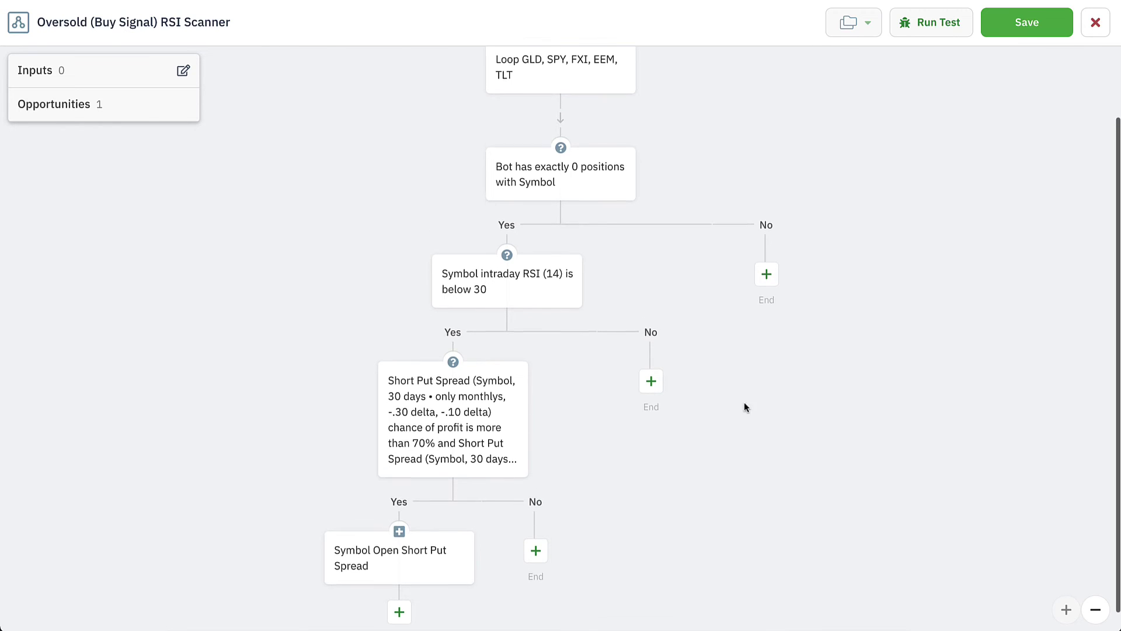
Save the Oversold (Buy Signal) RSI Scanner and switch the bot's automations on
{"action": "left_click", "coordinate": [1023, 23]}
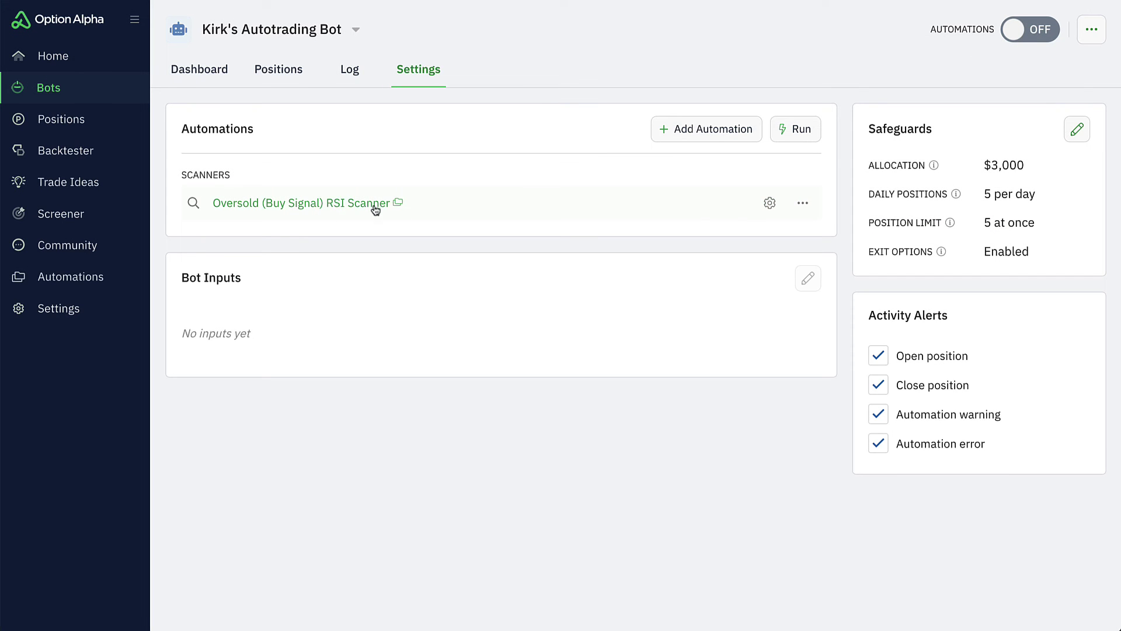
{"action": "left_click", "coordinate": [1031, 40]}
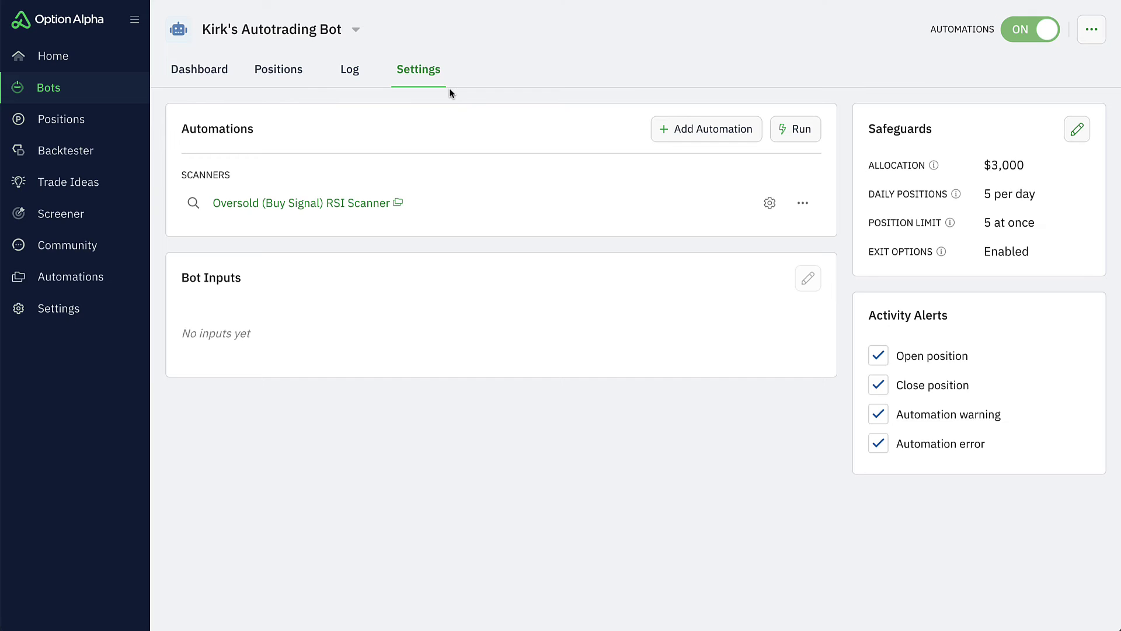
Reopen the Oversold (Buy Signal) RSI Scanner and start a test run with the autotrading bot, keeping the automation prevented from modifying the bot
{"action": "left_click", "coordinate": [471, 200]}
{"action": "left_click", "coordinate": [124, 81]}
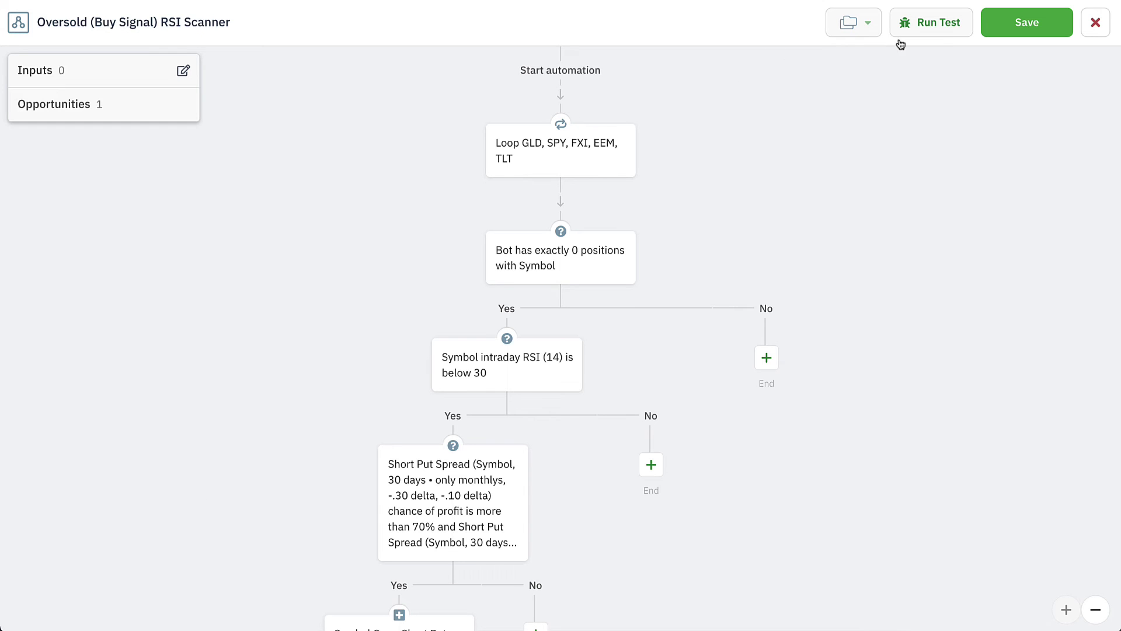
{"action": "left_click", "coordinate": [920, 30]}
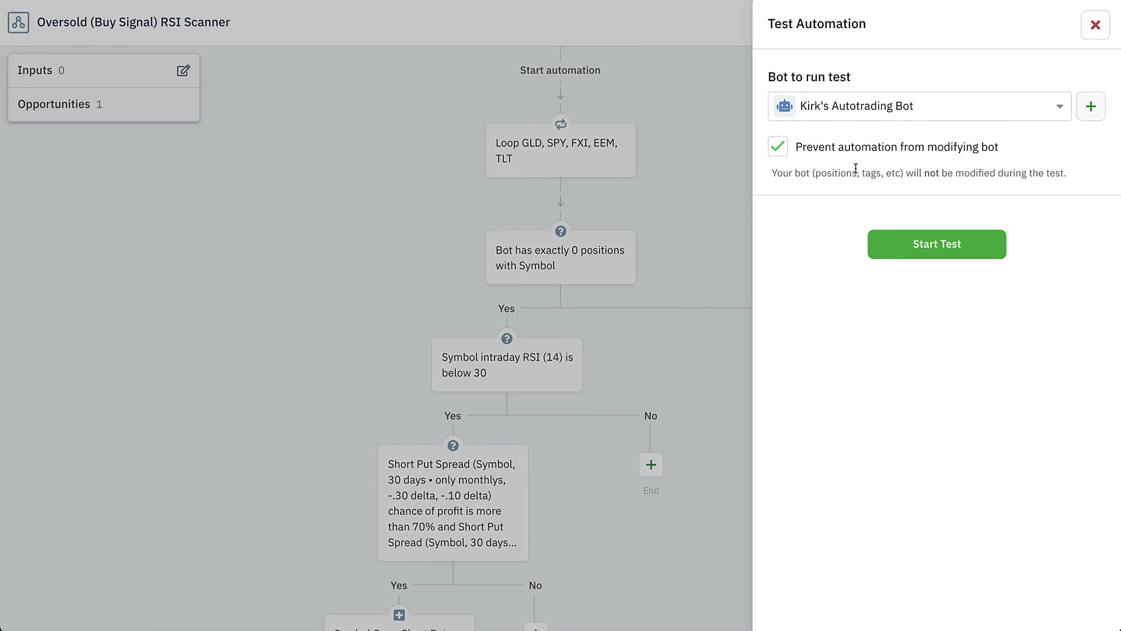
{"action": "left_click", "coordinate": [927, 245]}
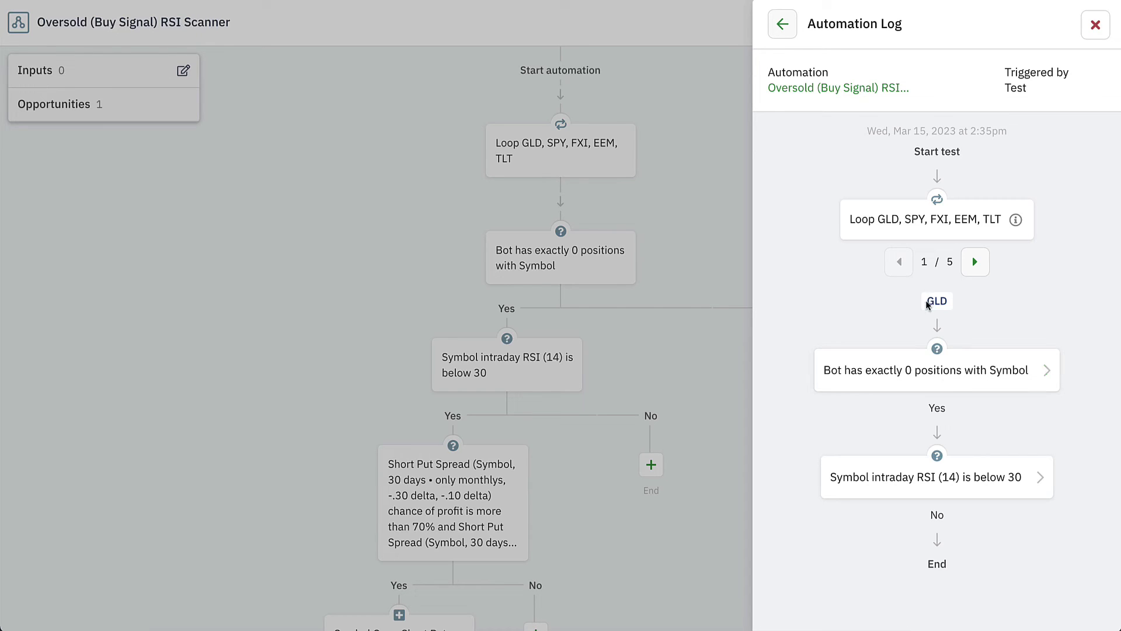
Examine the position decision for GLD in the test's automation log and go on to the SPY loop result
{"action": "left_click", "coordinate": [931, 370]}
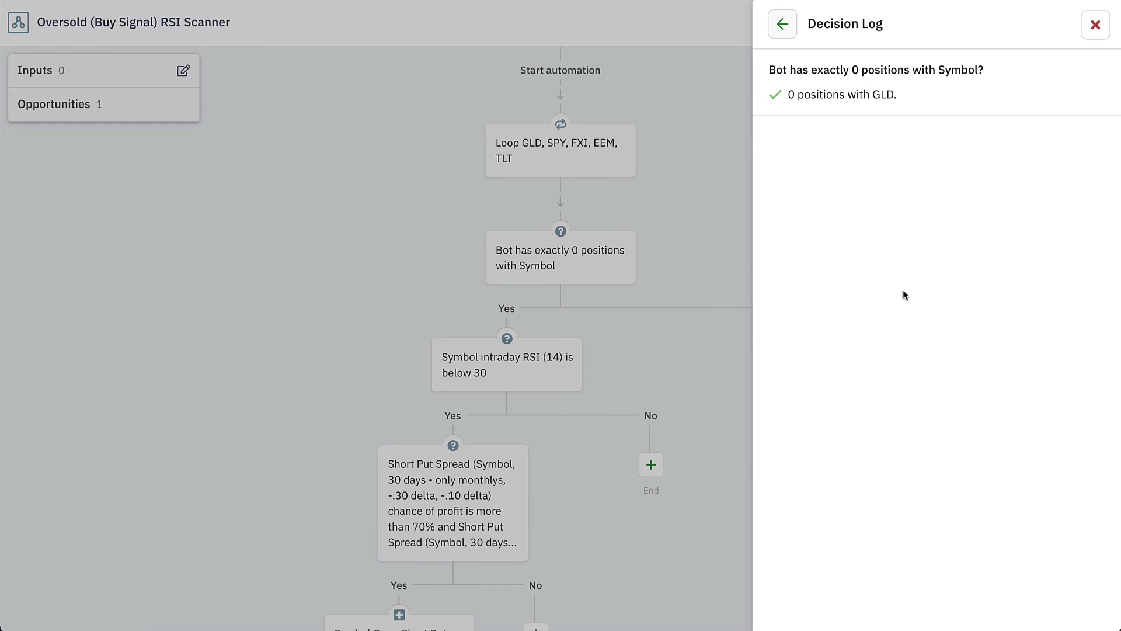
{"action": "left_click", "coordinate": [783, 24]}
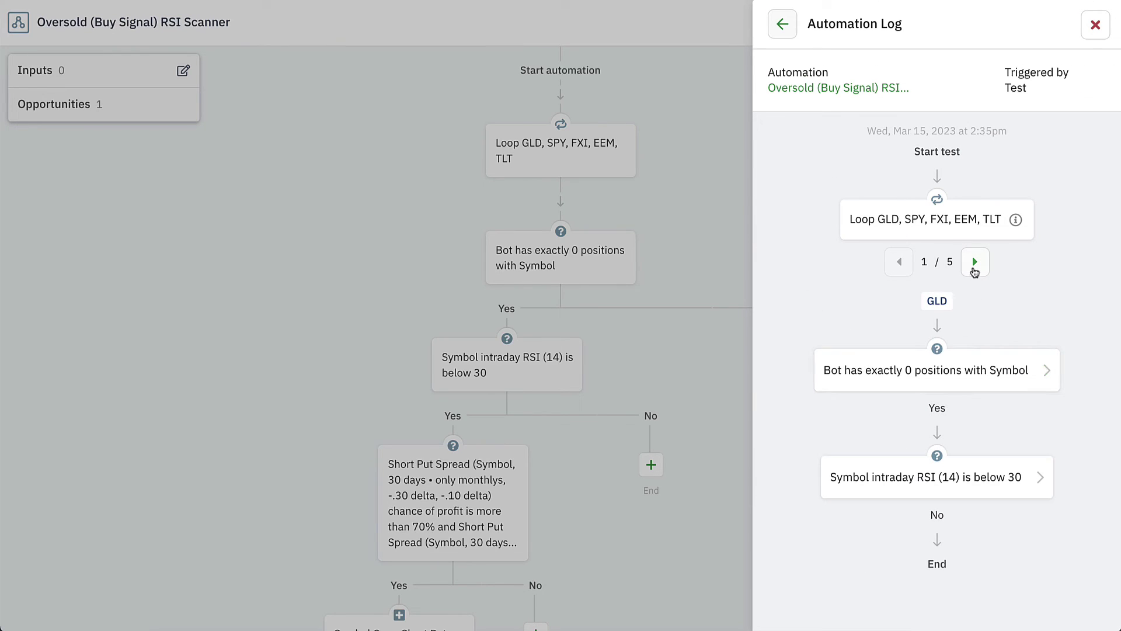
{"action": "left_click", "coordinate": [974, 263]}
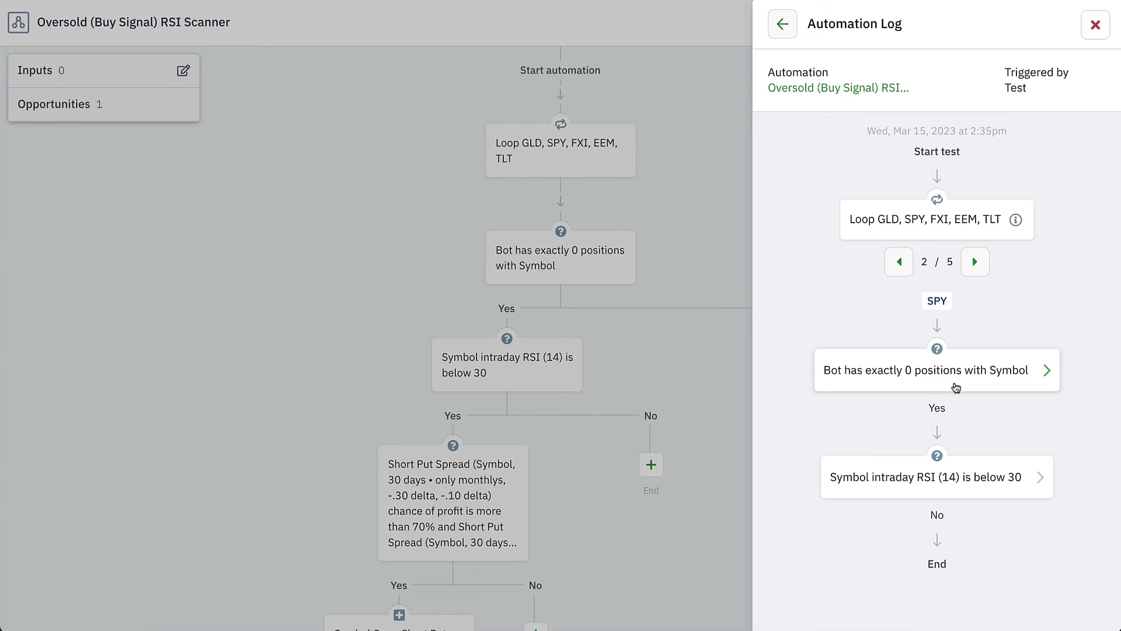
Examine the RSI decisions in the SPY and FXI loop results, then go on to the EEM result
{"action": "left_click", "coordinate": [958, 478]}
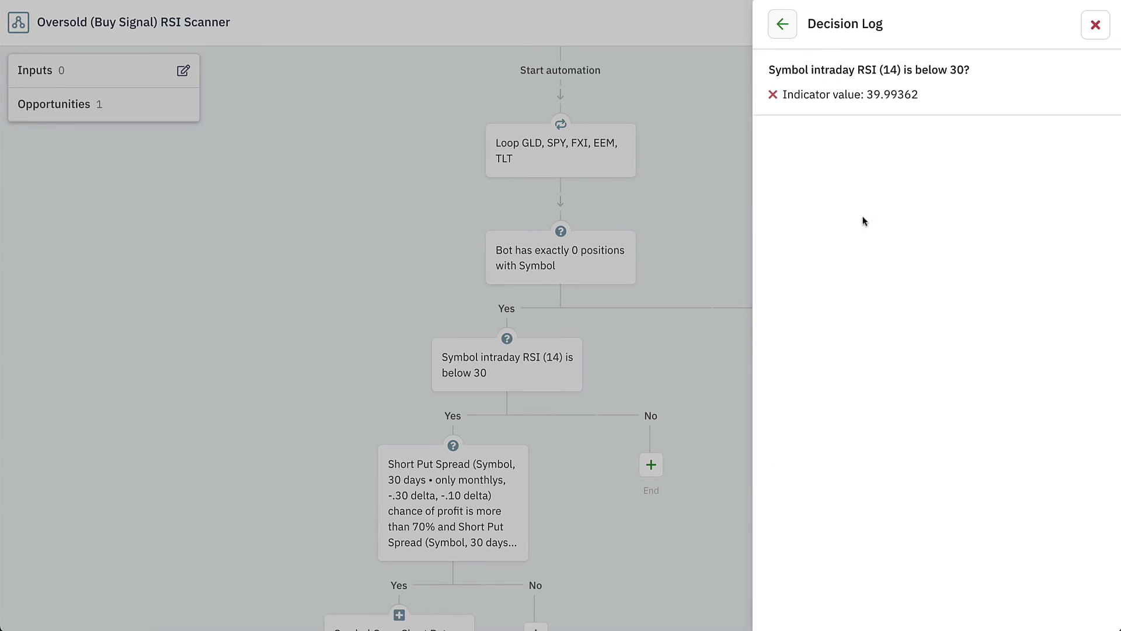
{"action": "left_click", "coordinate": [795, 35]}
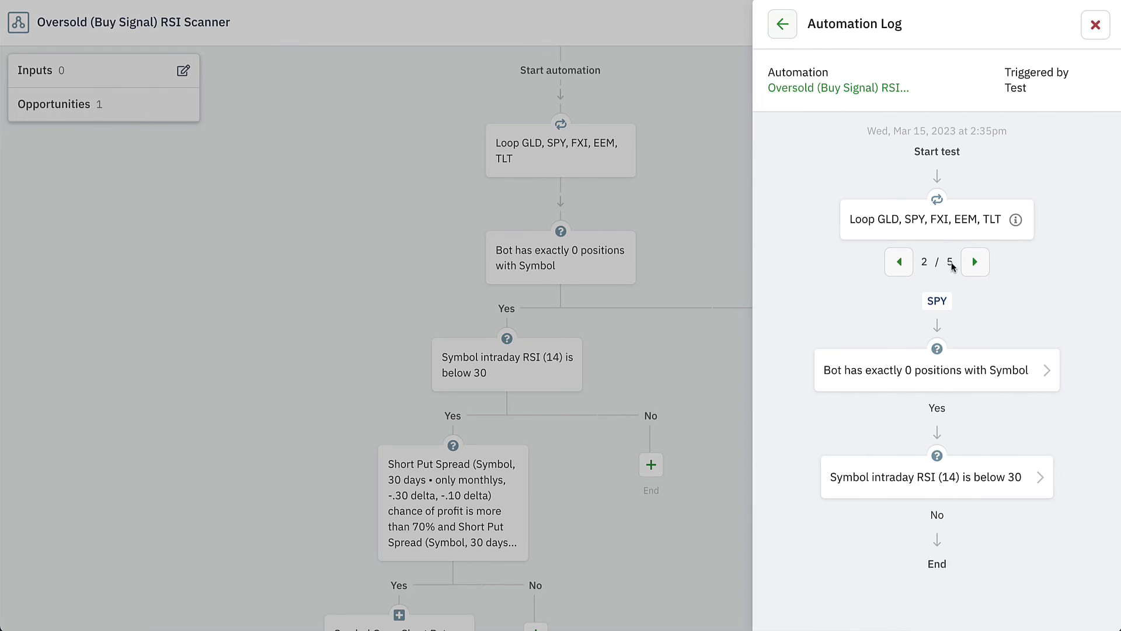
{"action": "left_click", "coordinate": [974, 267]}
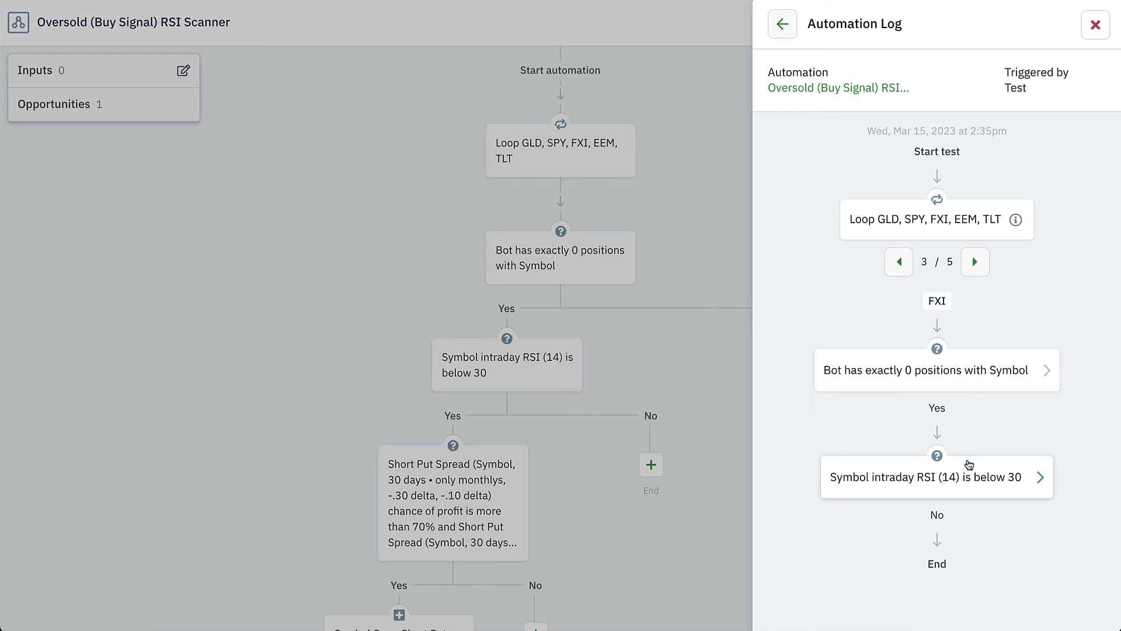
{"action": "left_click", "coordinate": [969, 474]}
{"action": "left_click", "coordinate": [782, 28]}
{"action": "left_click", "coordinate": [973, 264]}
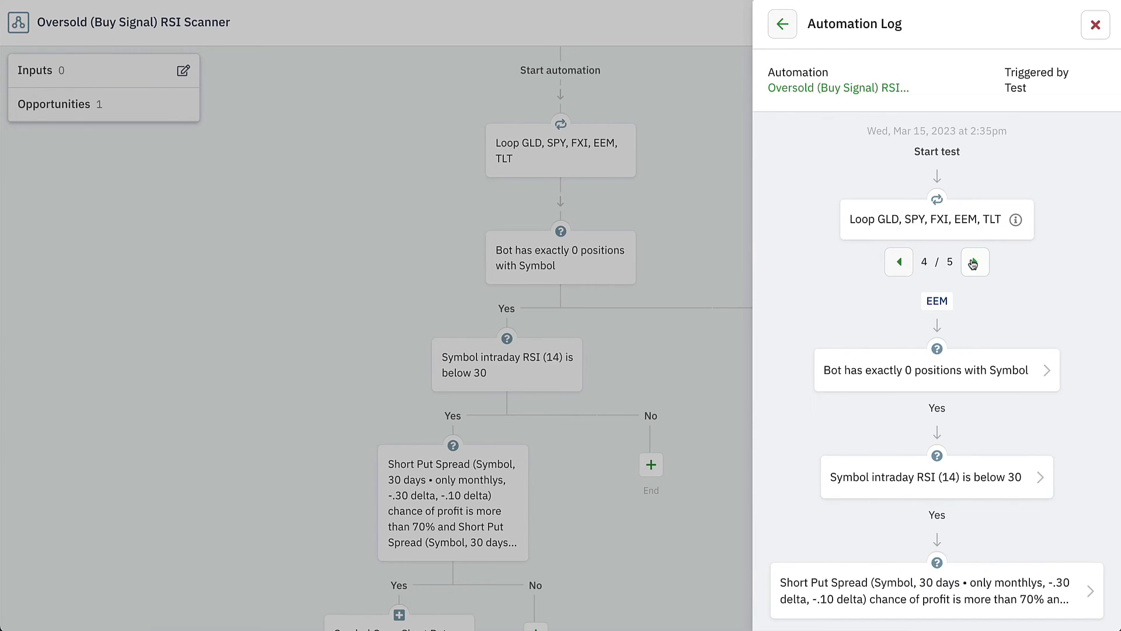
Examine the EEM loop result and its RSI (14) decision log, then return to the automation log
{"action": "scroll", "coordinate": [973, 265], "scroll_direction": "down", "scroll_amount": 2}
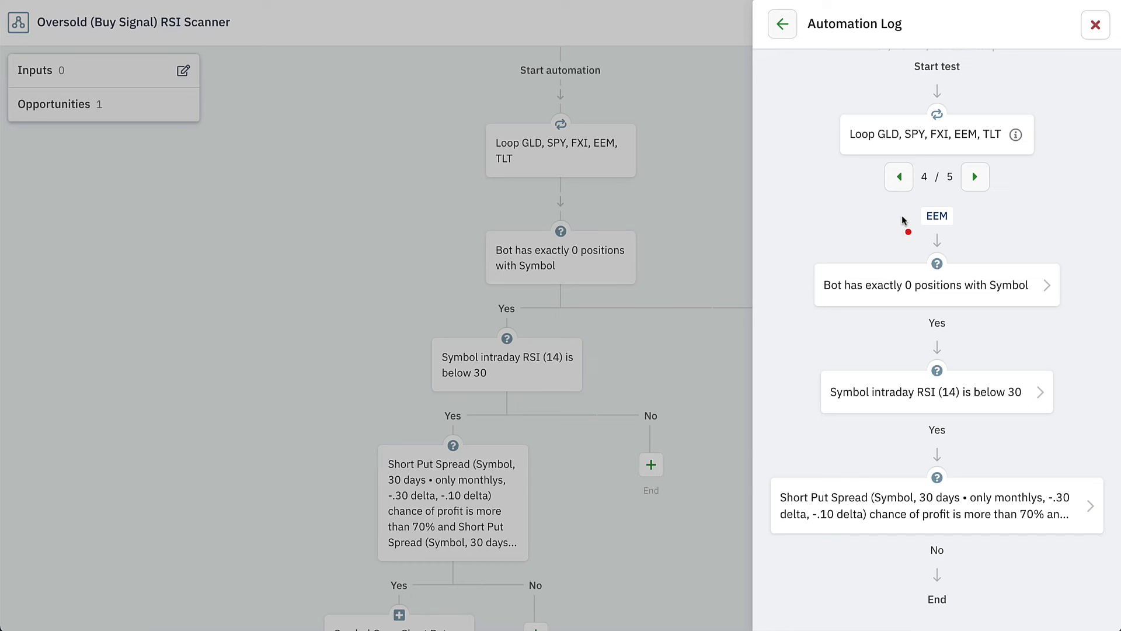
{"action": "mouse_move", "coordinate": [962, 204]}
{"action": "left_mouse_down"}
{"action": "mouse_move", "coordinate": [916, 211]}
{"action": "mouse_move", "coordinate": [951, 196]}
{"action": "left_mouse_up"}
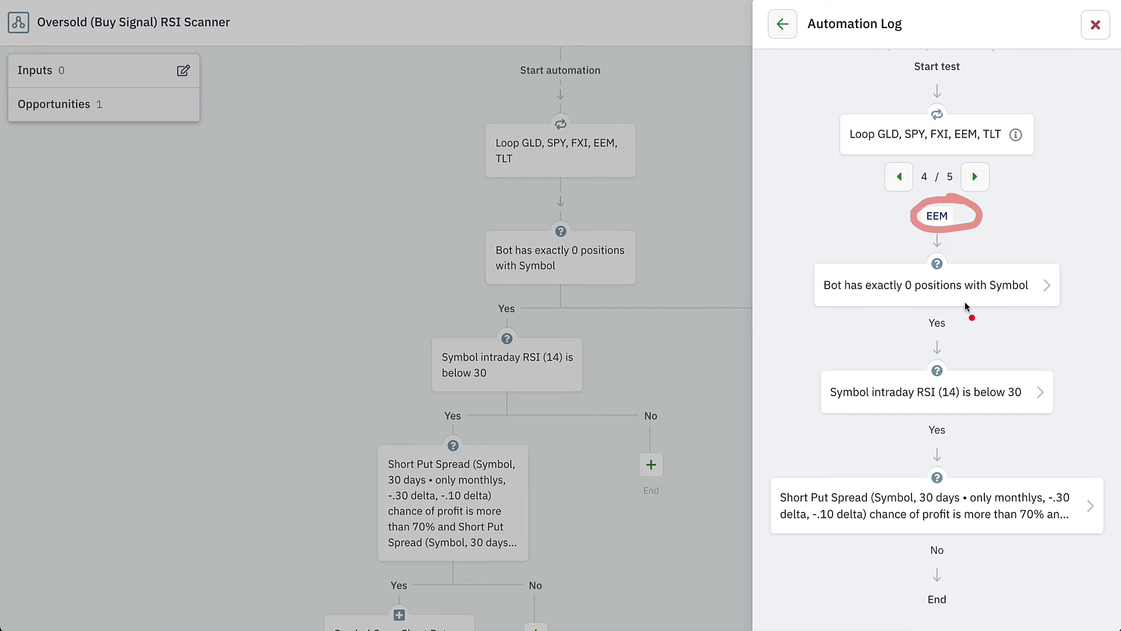
{"action": "left_click_drag", "start_coordinate": [951, 314], "coordinate": [988, 296]}
{"action": "mouse_move", "coordinate": [951, 425]}
{"action": "left_mouse_down"}
{"action": "mouse_move", "coordinate": [959, 443]}
{"action": "mouse_move", "coordinate": [1003, 394]}
{"action": "left_mouse_up"}
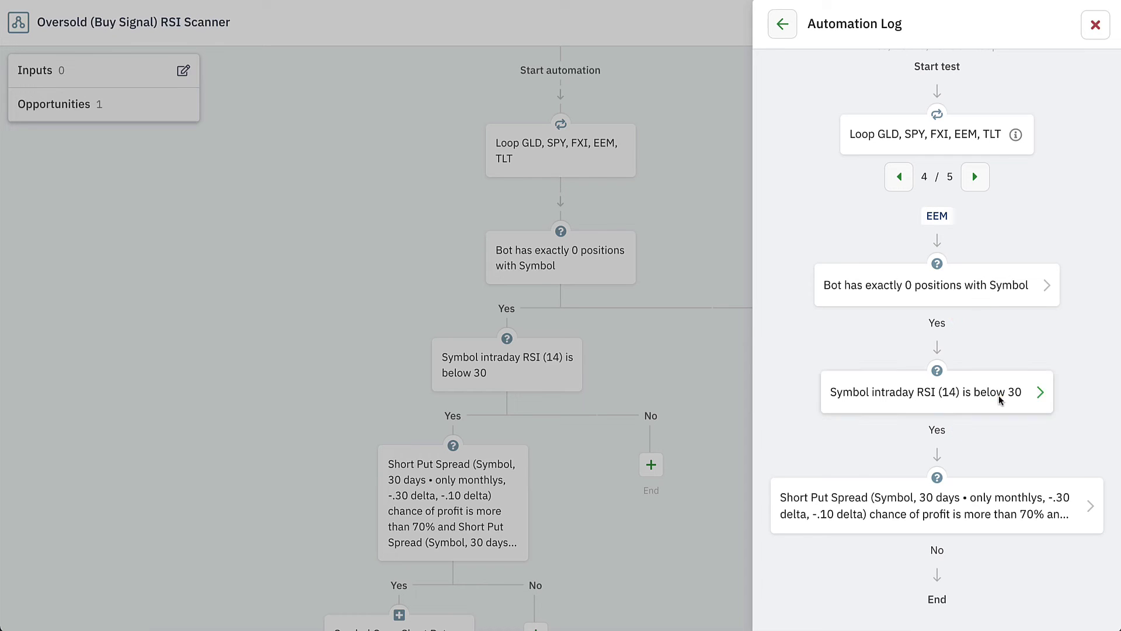
{"action": "left_click", "coordinate": [967, 395]}
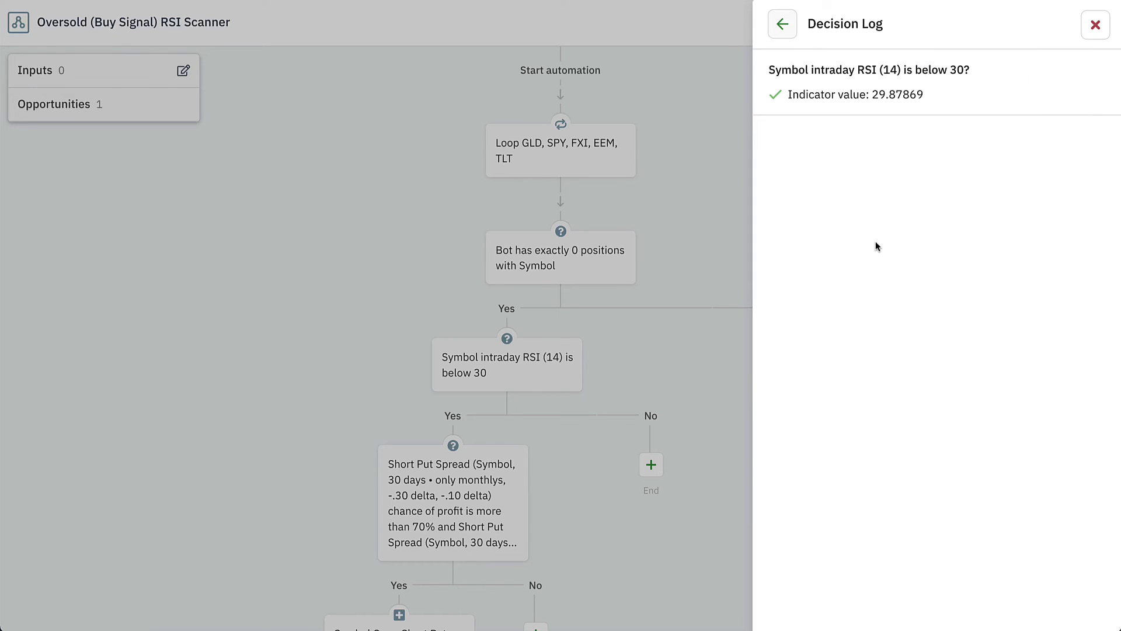
{"action": "left_click_drag", "start_coordinate": [867, 104], "coordinate": [952, 111]}
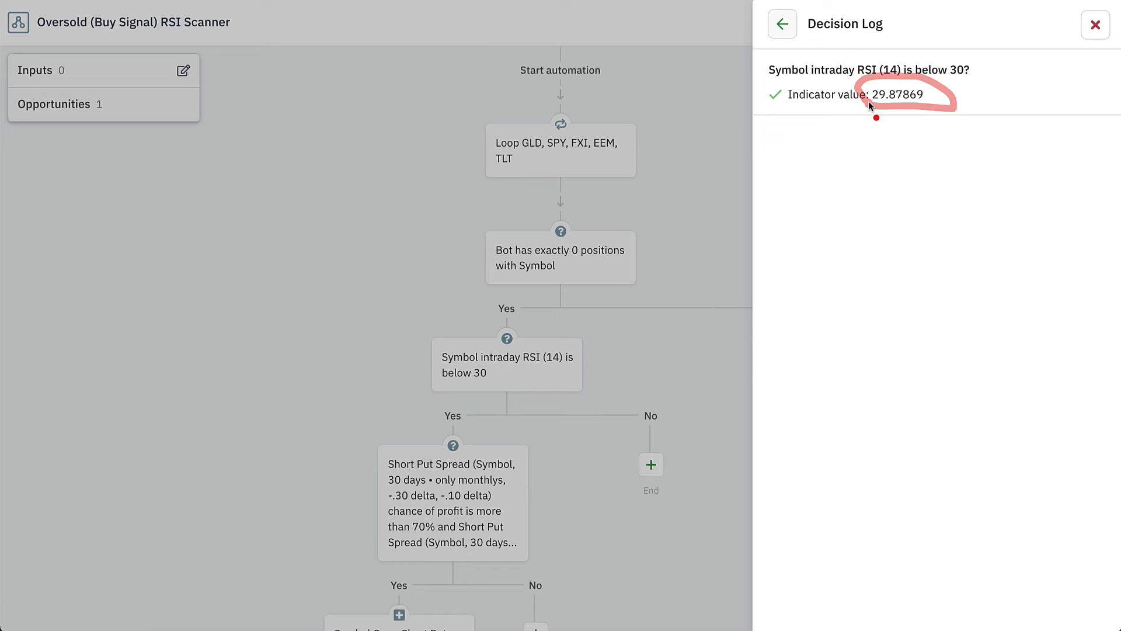
{"action": "left_click", "coordinate": [783, 26]}
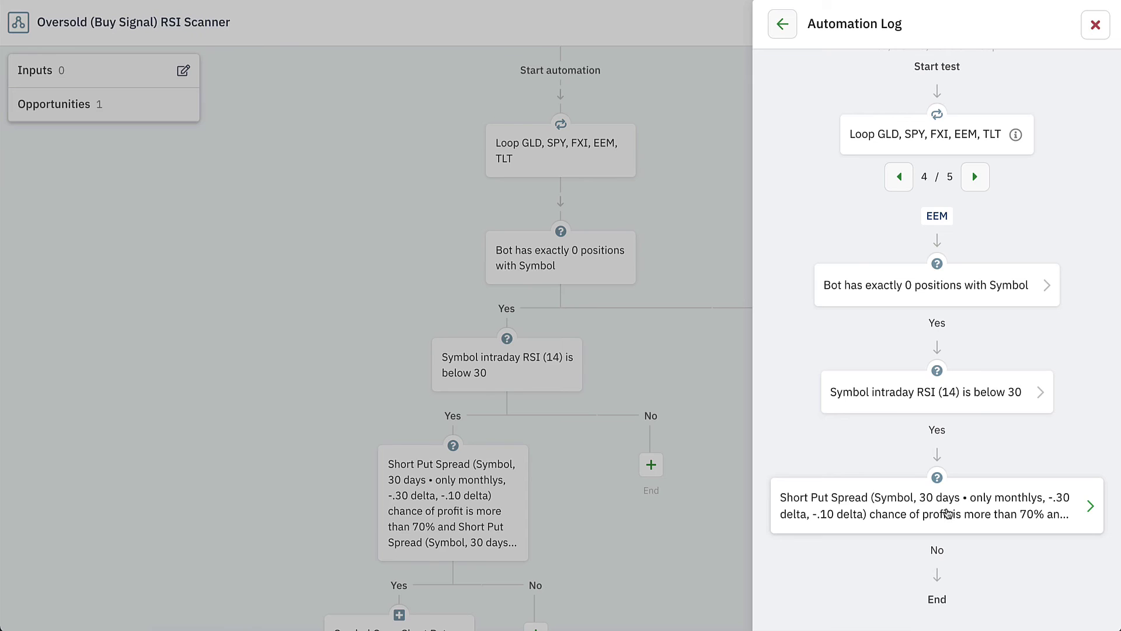
Examine the chance-of-profit evaluation in the Short Put Spread decision log for EEM
{"action": "left_click", "coordinate": [937, 512]}
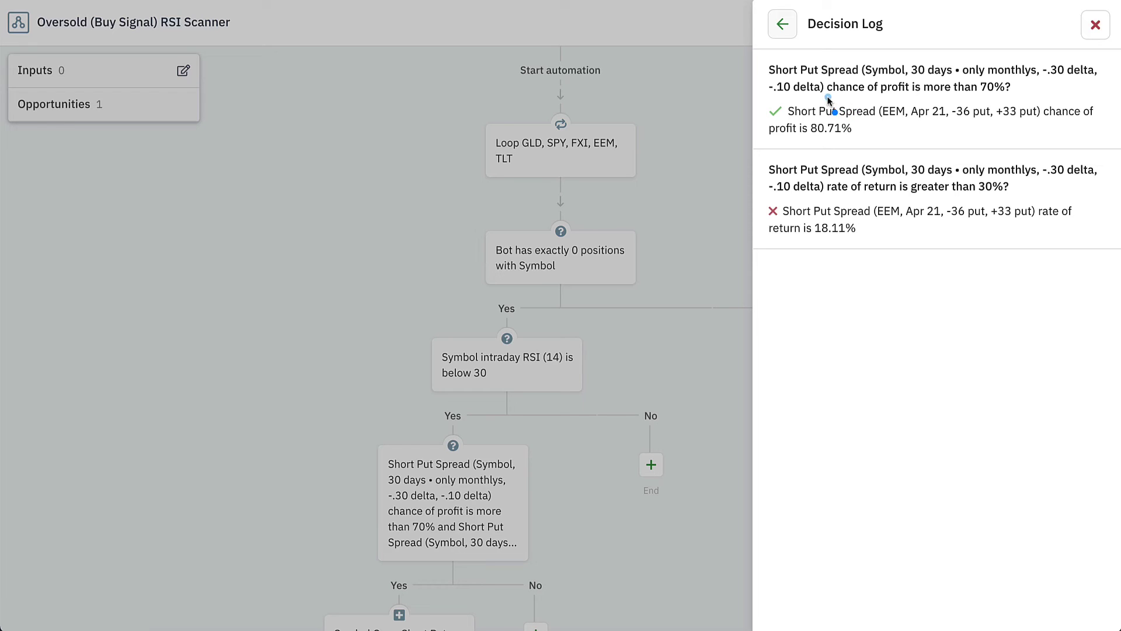
{"action": "left_click_drag", "start_coordinate": [827, 96], "coordinate": [944, 94]}
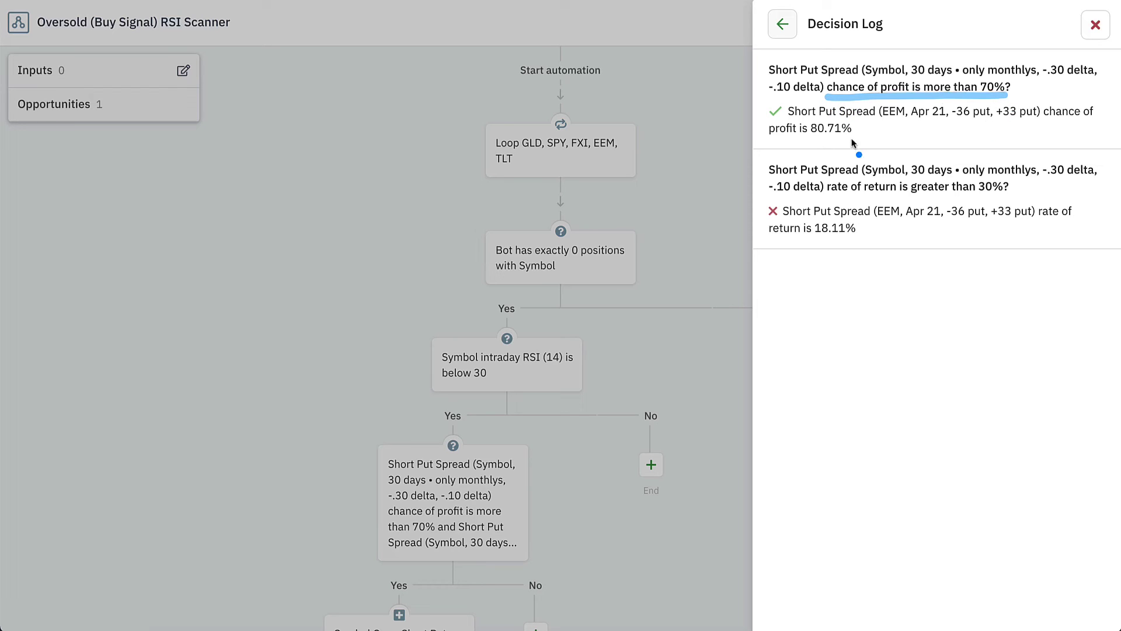
{"action": "mouse_move", "coordinate": [806, 141]}
{"action": "left_mouse_down"}
{"action": "mouse_move", "coordinate": [861, 144]}
{"action": "mouse_move", "coordinate": [867, 109]}
{"action": "mouse_move", "coordinate": [802, 117]}
{"action": "mouse_move", "coordinate": [823, 144]}
{"action": "left_mouse_up"}
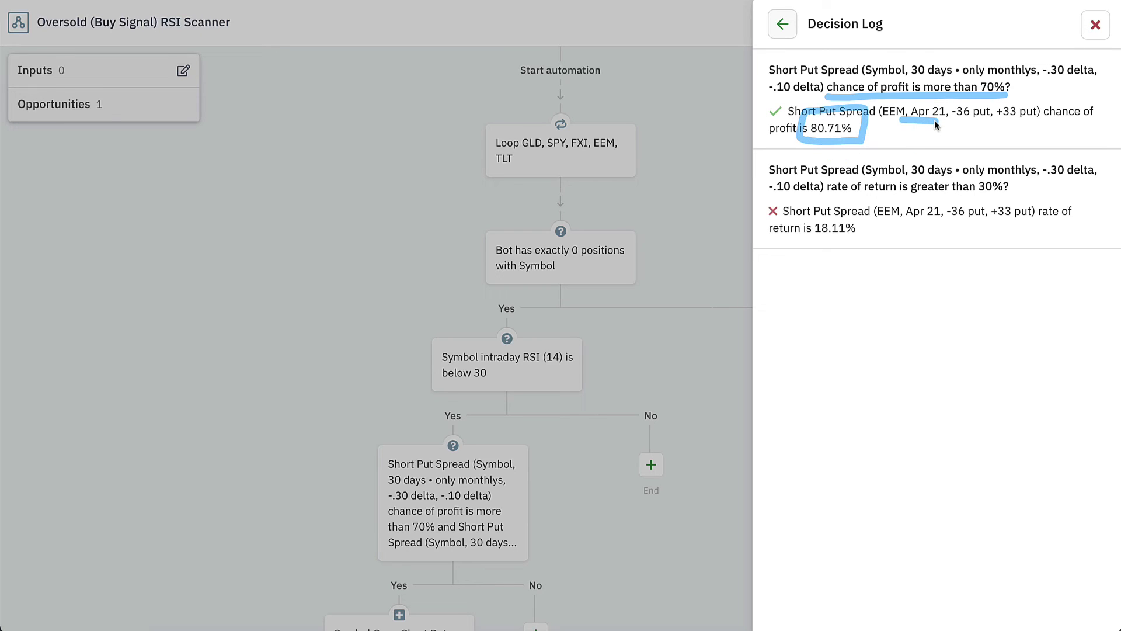
{"action": "left_click_drag", "start_coordinate": [935, 121], "coordinate": [1044, 121]}
{"action": "left_click_drag", "start_coordinate": [873, 123], "coordinate": [901, 106]}
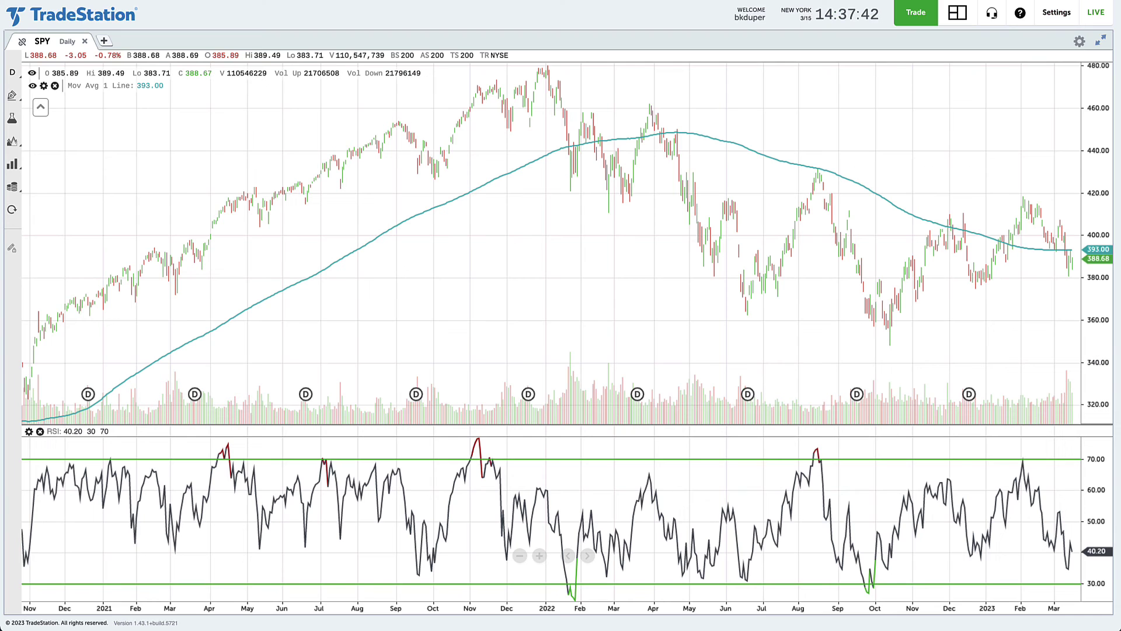
Switch to TradeStation and load EEM into the daily chart with the RSI
{"action": "type", "text": "EEM"}
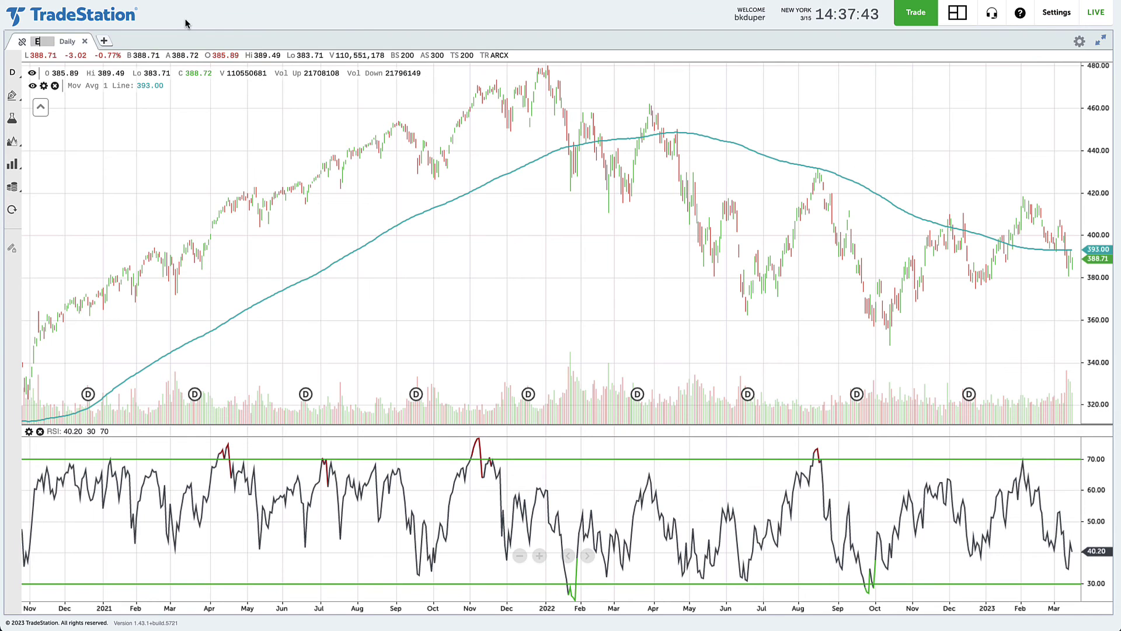
{"action": "key", "text": "Return"}
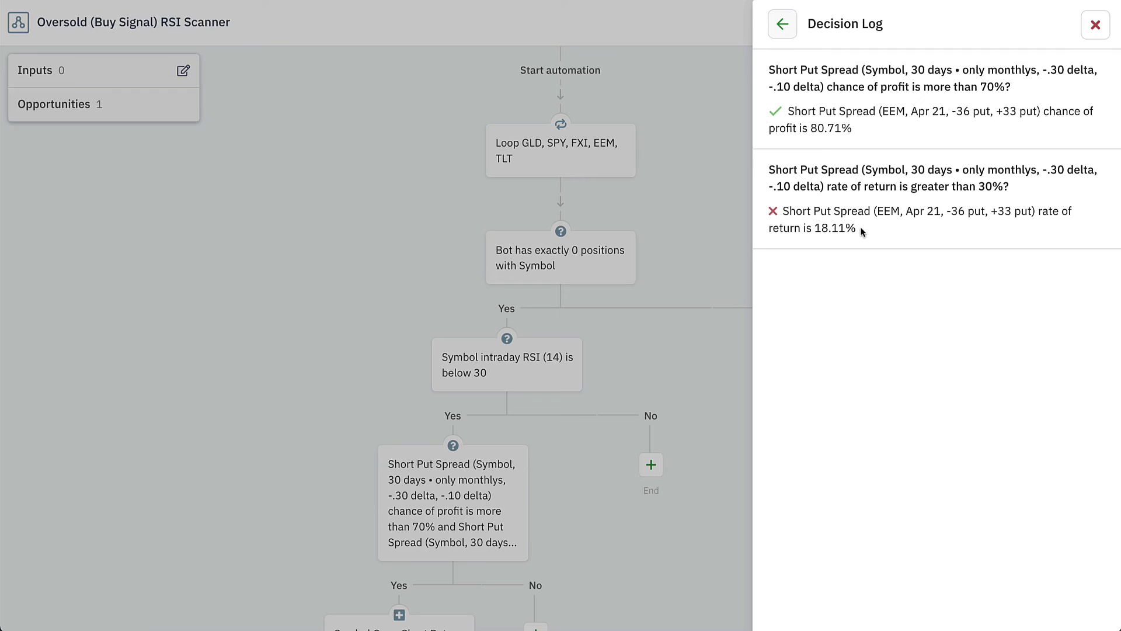
Switch to Option Alpha, examine the rate-of-return evaluation for the EEM spread, and return to the automation log
{"action": "left_click_drag", "start_coordinate": [860, 230], "coordinate": [814, 228]}
{"action": "left_click", "coordinate": [887, 236]}
{"action": "left_click", "coordinate": [783, 25]}
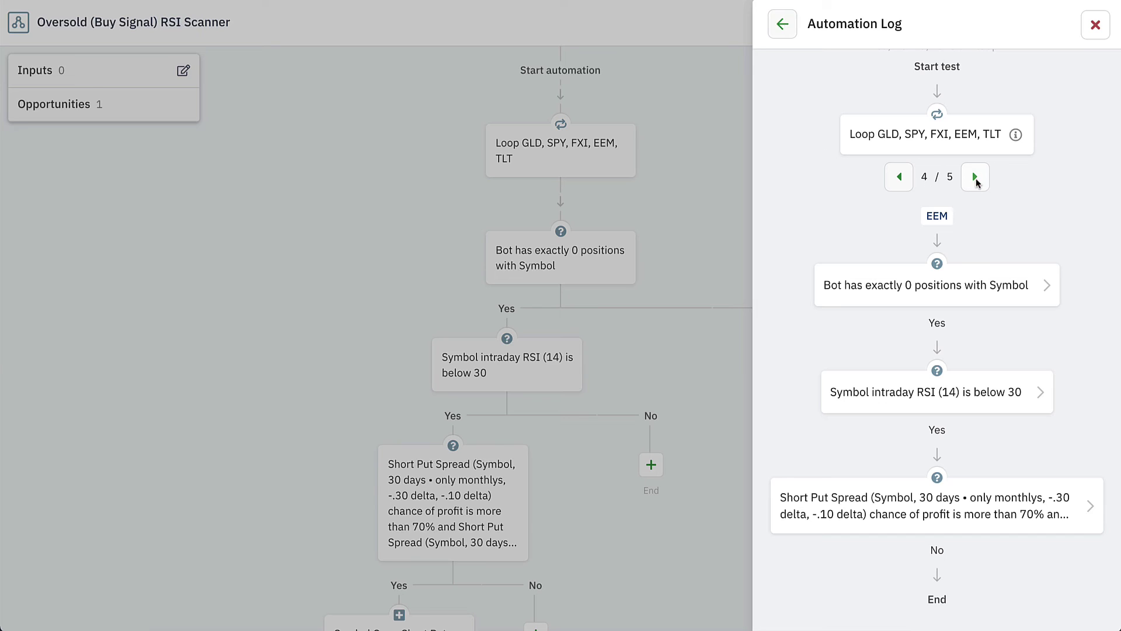
Examine the RSI decision in the TLT loop result, then close the test log and save the scanner
{"action": "left_click", "coordinate": [975, 176]}
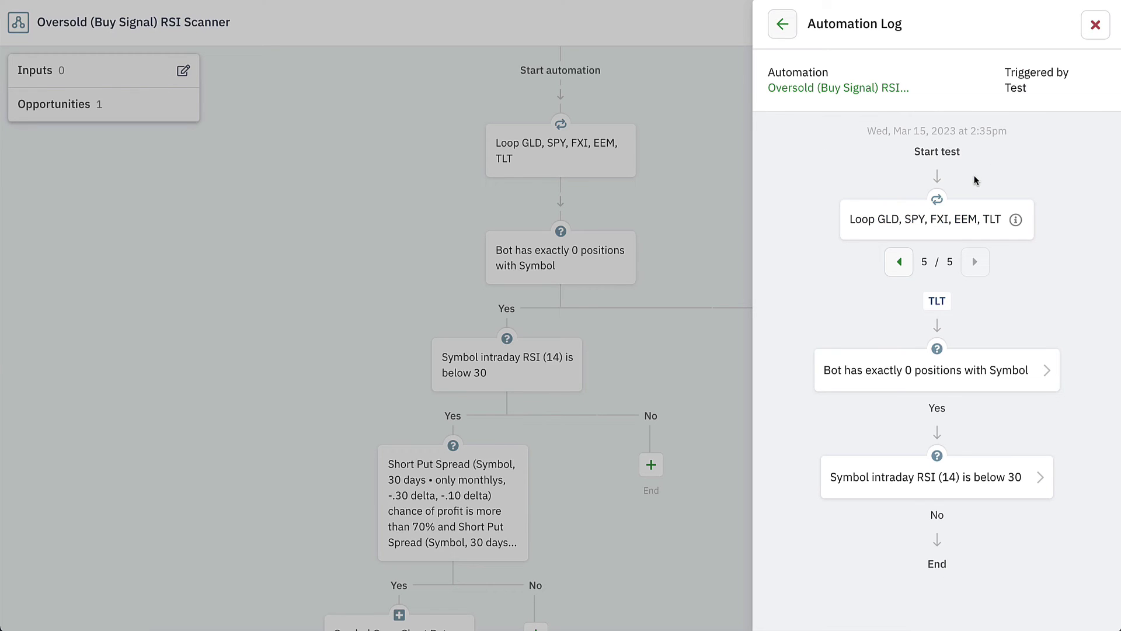
{"action": "left_click", "coordinate": [928, 479]}
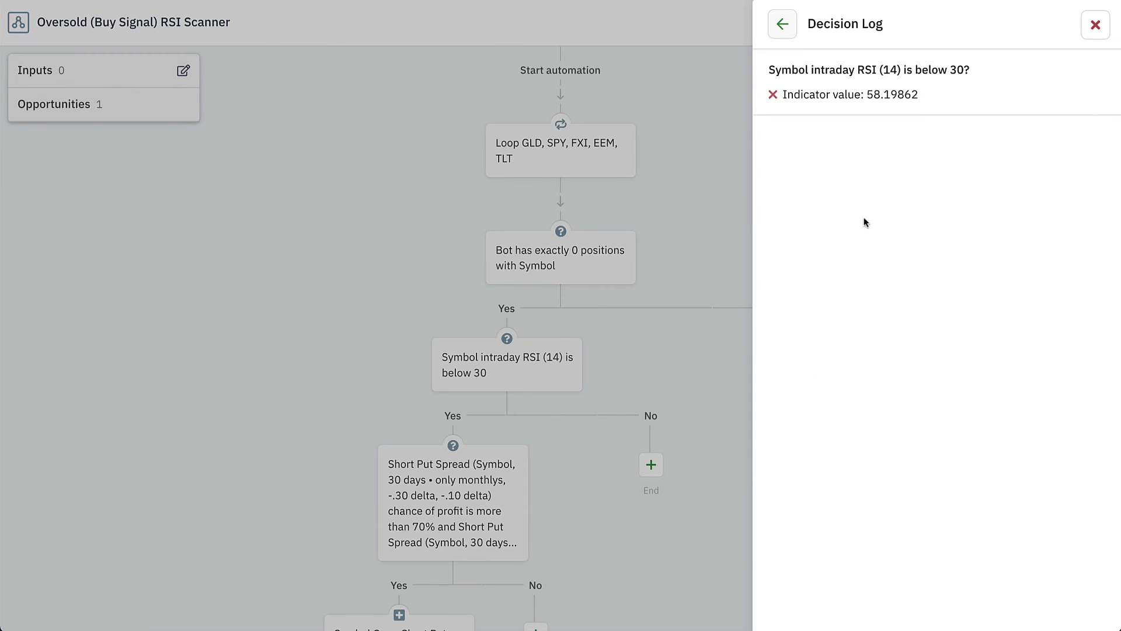
{"action": "left_click", "coordinate": [783, 24]}
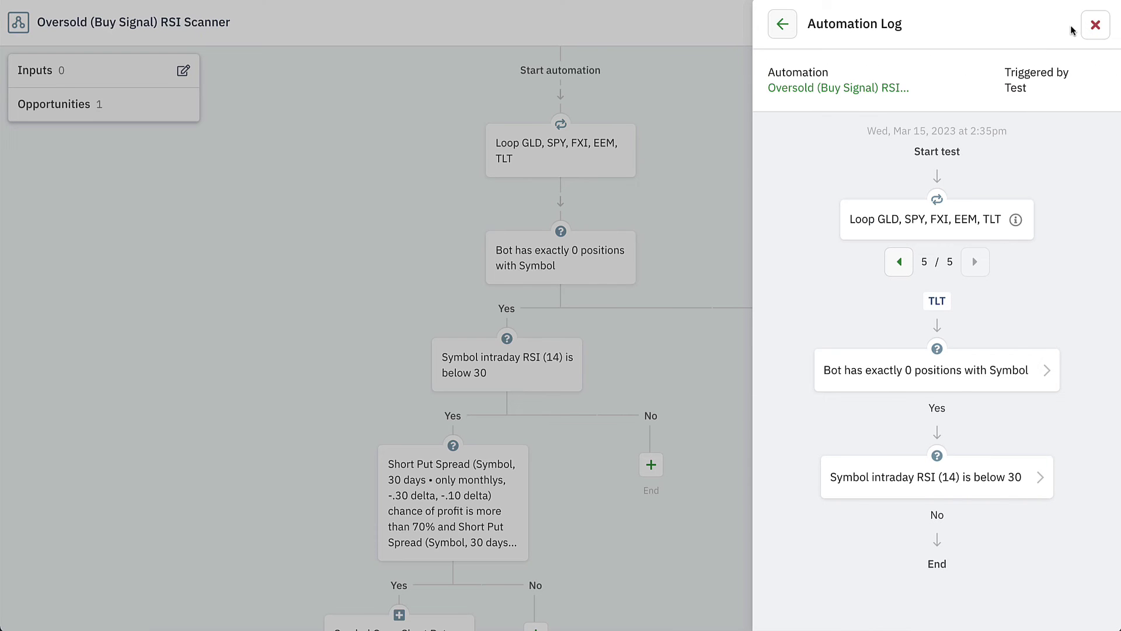
{"action": "left_click", "coordinate": [1096, 25]}
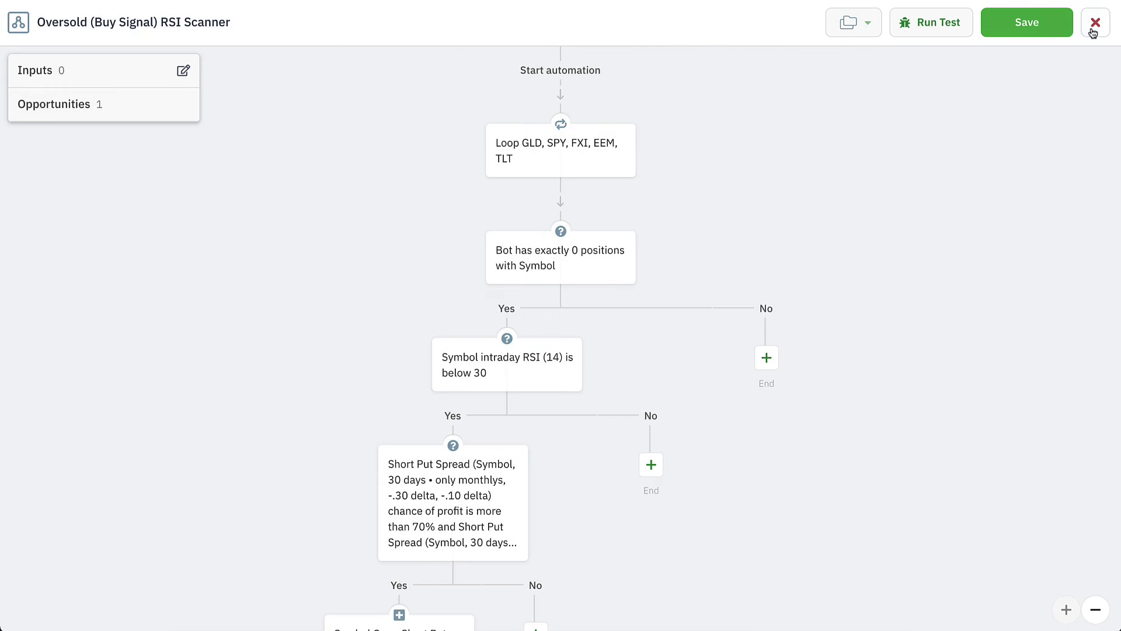
{"action": "left_click", "coordinate": [1026, 25]}
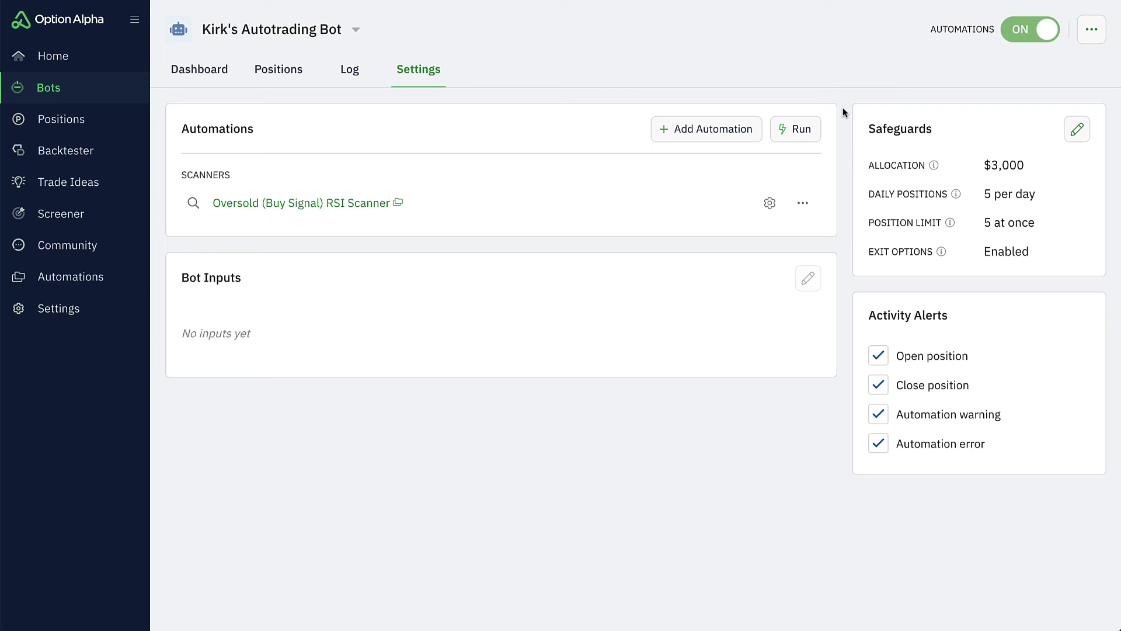
Reopen the scanner, examine the Open Short Put Spread action's exit options, and save the scanner without changes
{"action": "left_click", "coordinate": [518, 205]}
{"action": "left_click", "coordinate": [91, 69]}
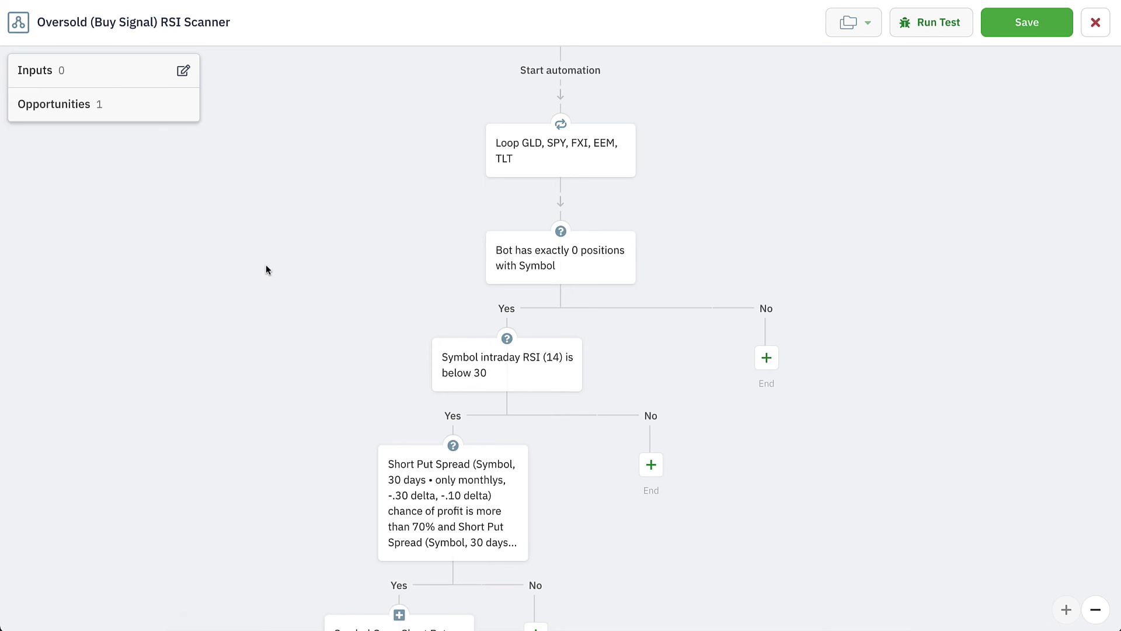
{"action": "scroll", "coordinate": [265, 265], "scroll_direction": "down", "scroll_amount": 2}
{"action": "left_click", "coordinate": [390, 536]}
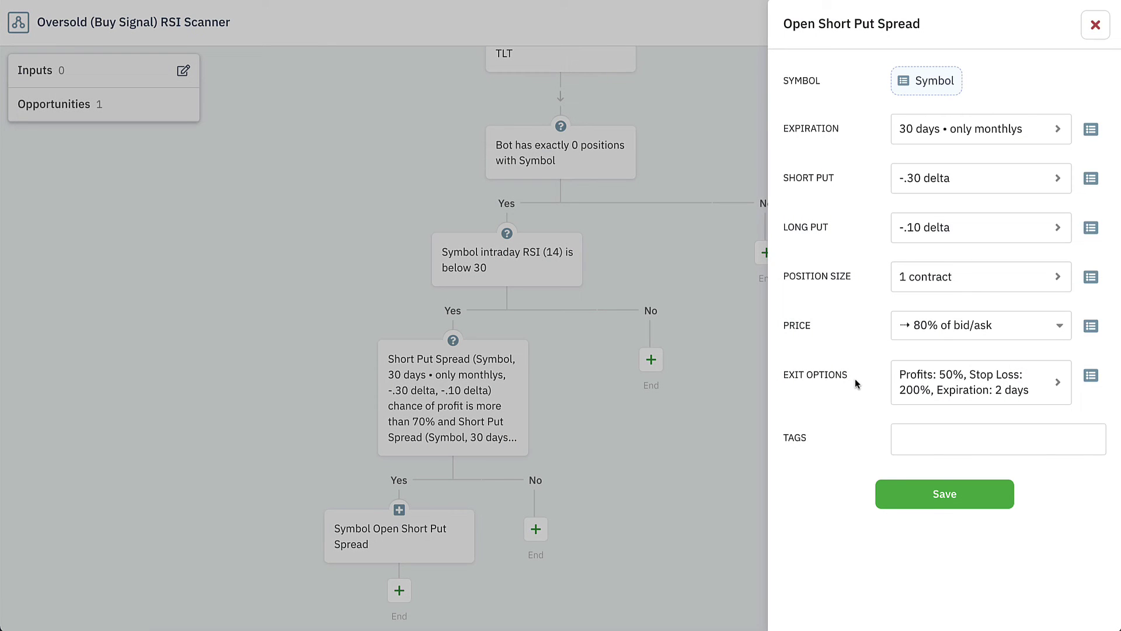
{"action": "mouse_move", "coordinate": [903, 348]}
{"action": "left_mouse_down"}
{"action": "mouse_move", "coordinate": [760, 363]}
{"action": "mouse_move", "coordinate": [847, 412]}
{"action": "mouse_move", "coordinate": [1108, 416]}
{"action": "mouse_move", "coordinate": [1095, 352]}
{"action": "mouse_move", "coordinate": [902, 348]}
{"action": "left_mouse_up"}
{"action": "left_click", "coordinate": [1096, 27]}
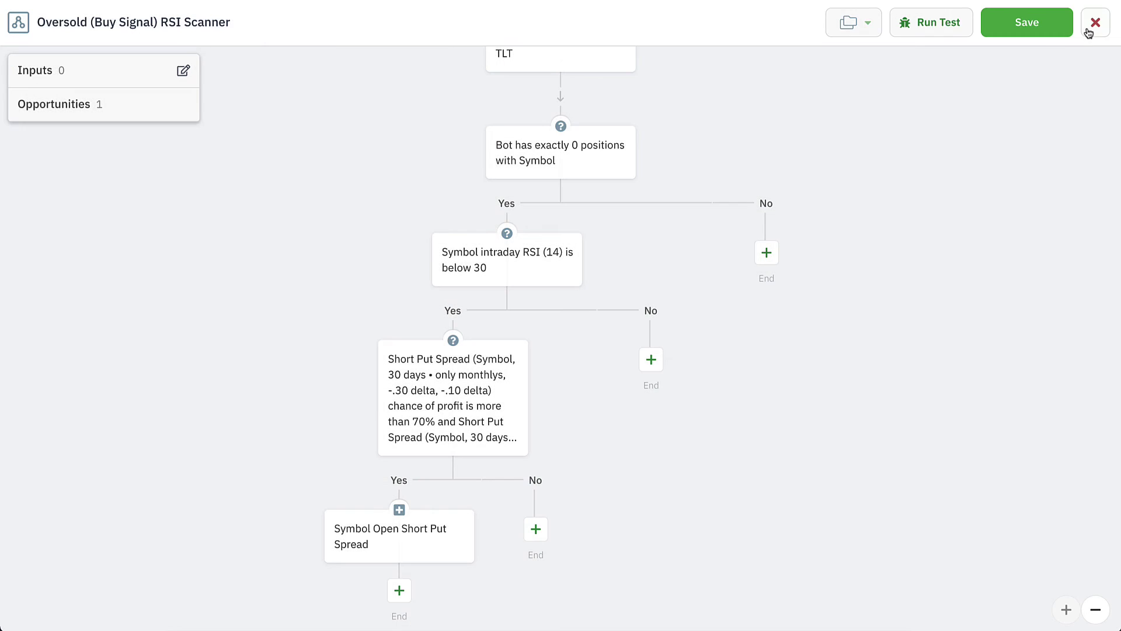
{"action": "left_click", "coordinate": [1049, 33]}
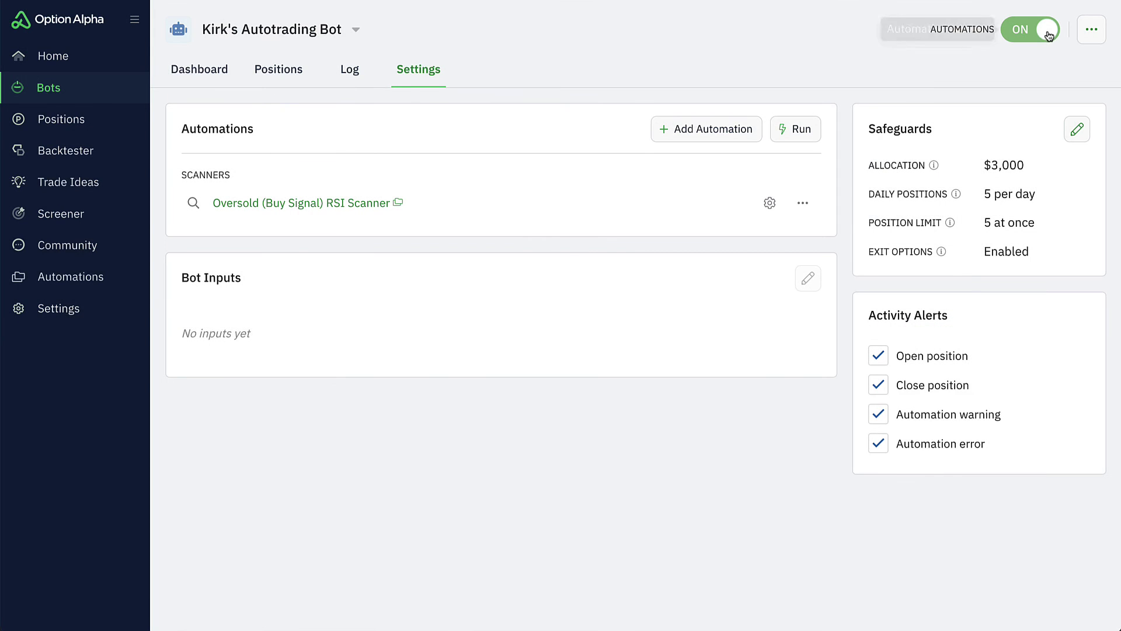
Start adding another automation to the bot, and examine the RSI dips and rebounds on the EEM chart in TradeStation
{"action": "left_click", "coordinate": [673, 138]}
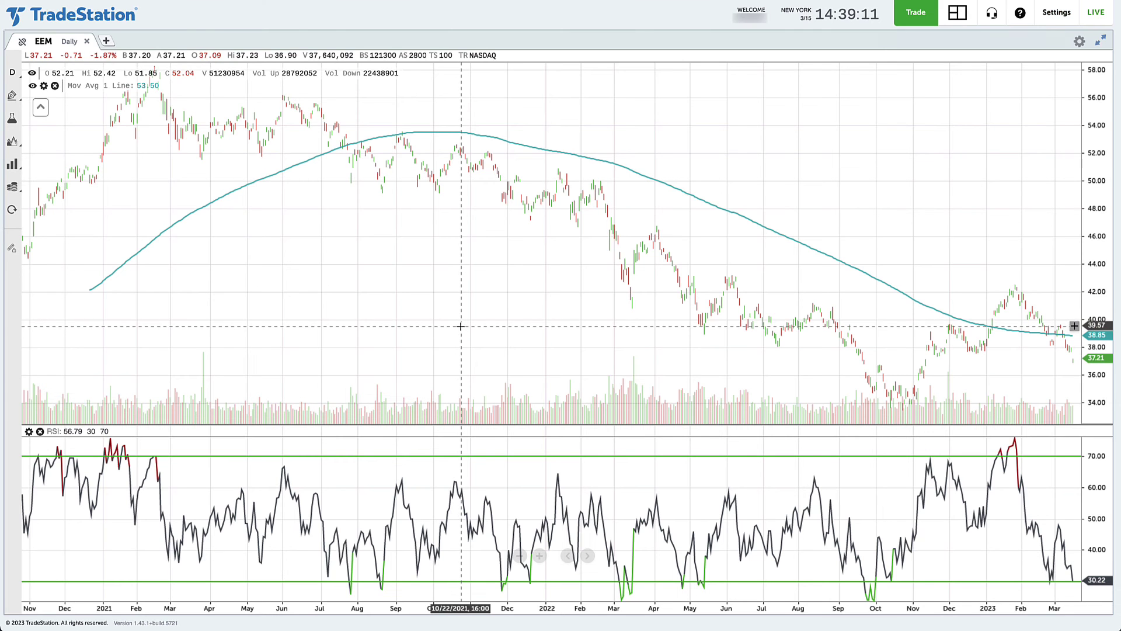
{"action": "key", "text": "ctrl+a"}
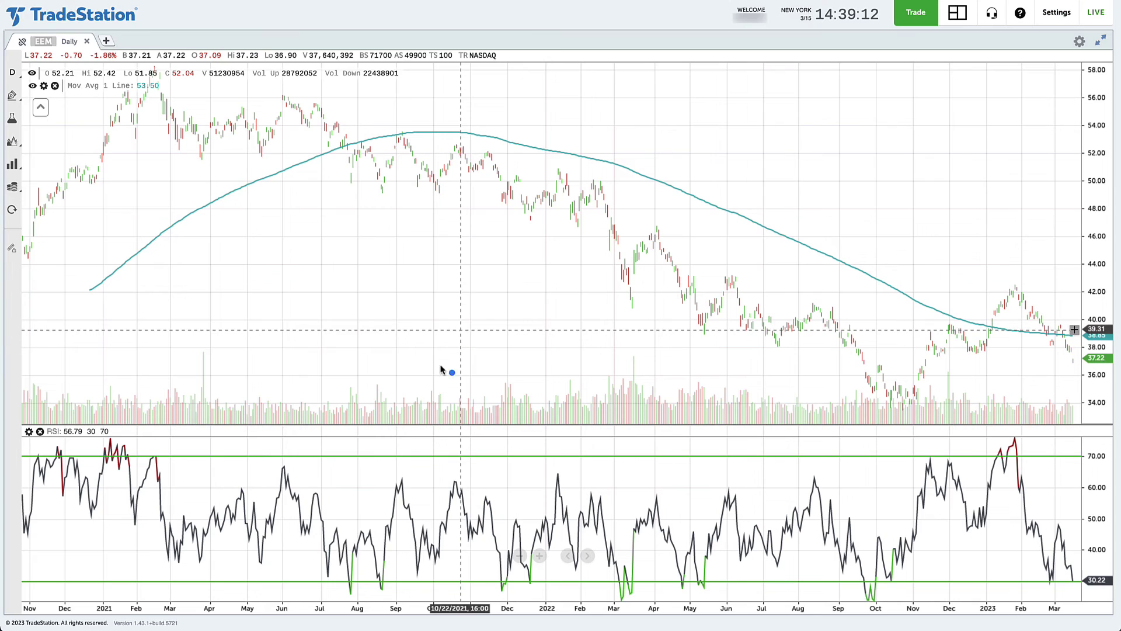
{"action": "mouse_move", "coordinate": [387, 571]}
{"action": "left_mouse_down"}
{"action": "mouse_move", "coordinate": [365, 574]}
{"action": "mouse_move", "coordinate": [385, 572]}
{"action": "left_mouse_up"}
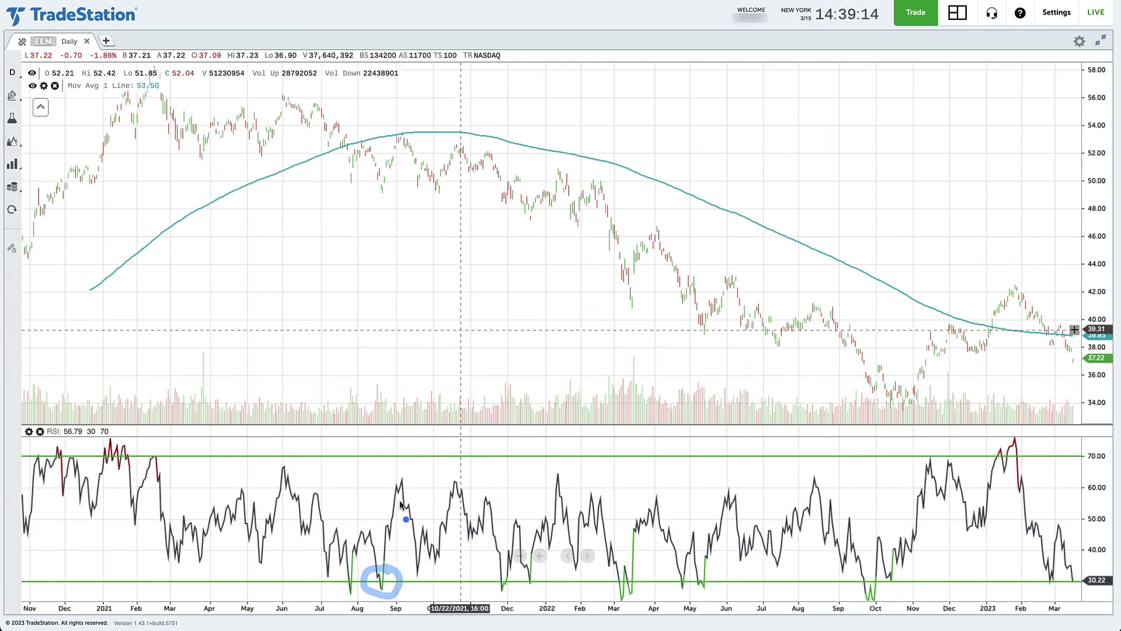
{"action": "mouse_move", "coordinate": [429, 407]}
{"action": "left_mouse_down"}
{"action": "mouse_move", "coordinate": [387, 497]}
{"action": "mouse_move", "coordinate": [405, 482]}
{"action": "left_mouse_up"}
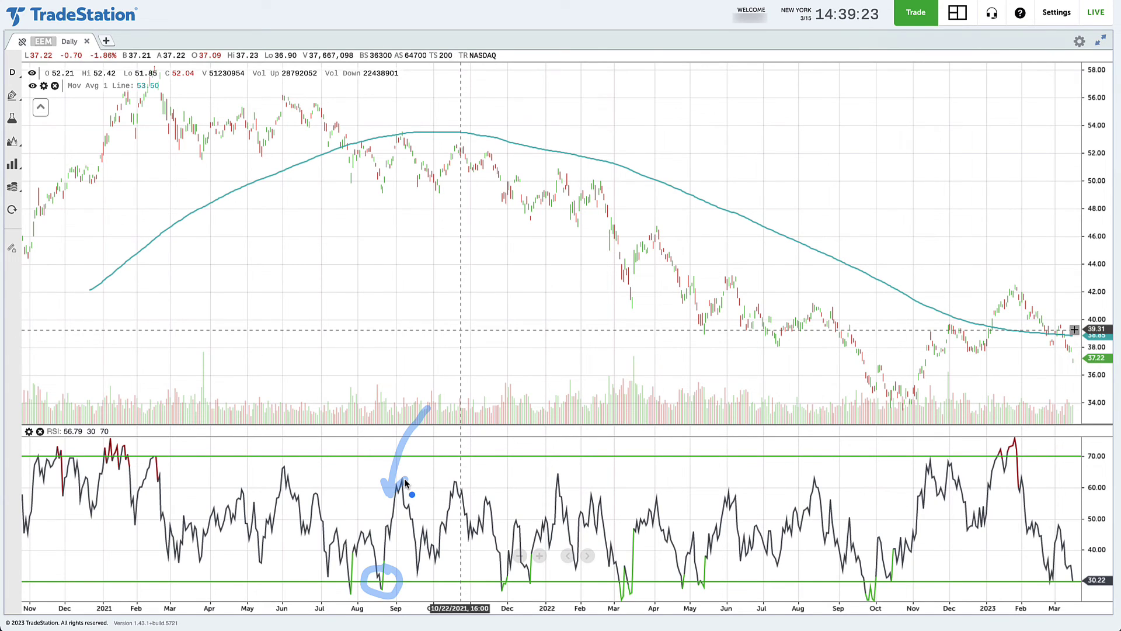
{"action": "key", "text": "Escape"}
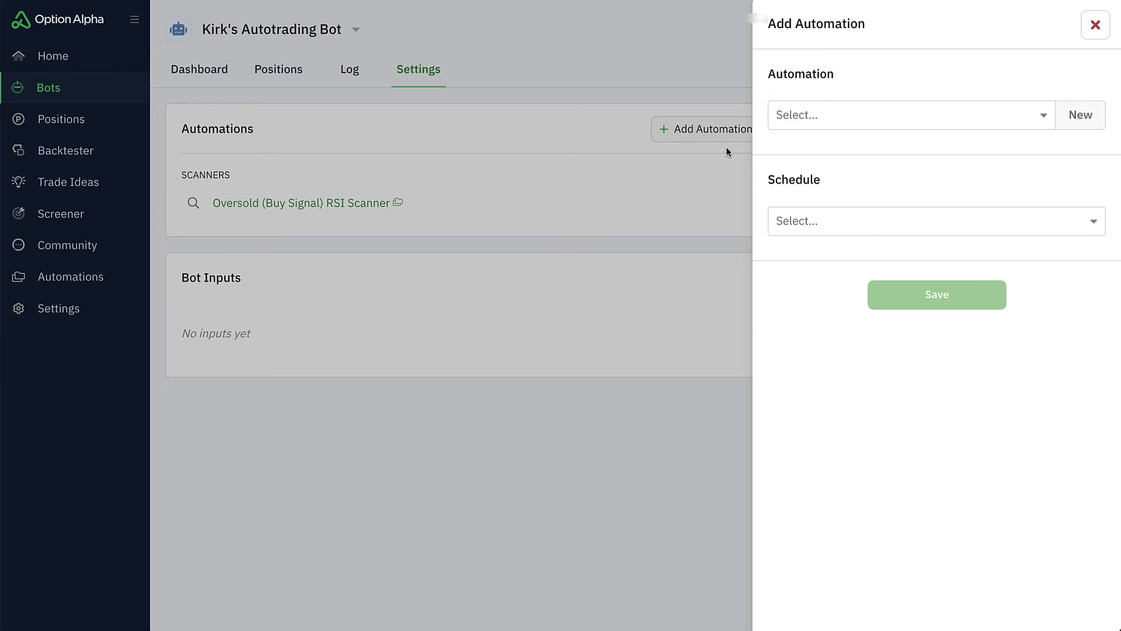
Create a new automation named "RSI Overbought Monitor Automation" and collapse the inputs help
{"action": "left_click", "coordinate": [1083, 121]}
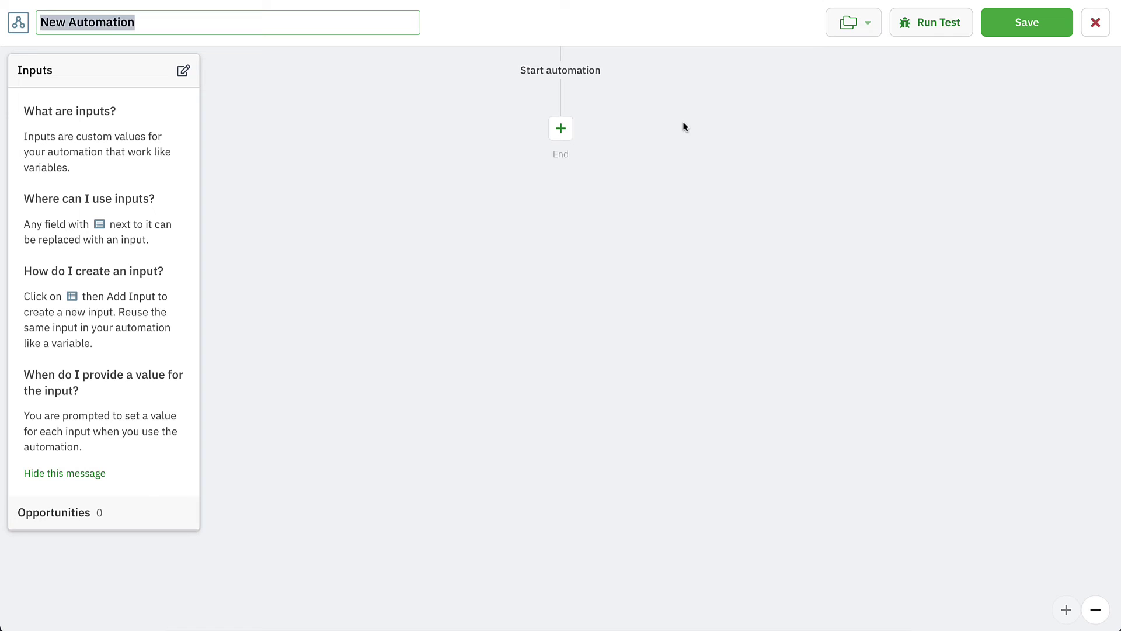
{"action": "type", "text": "RSI Overbou"}
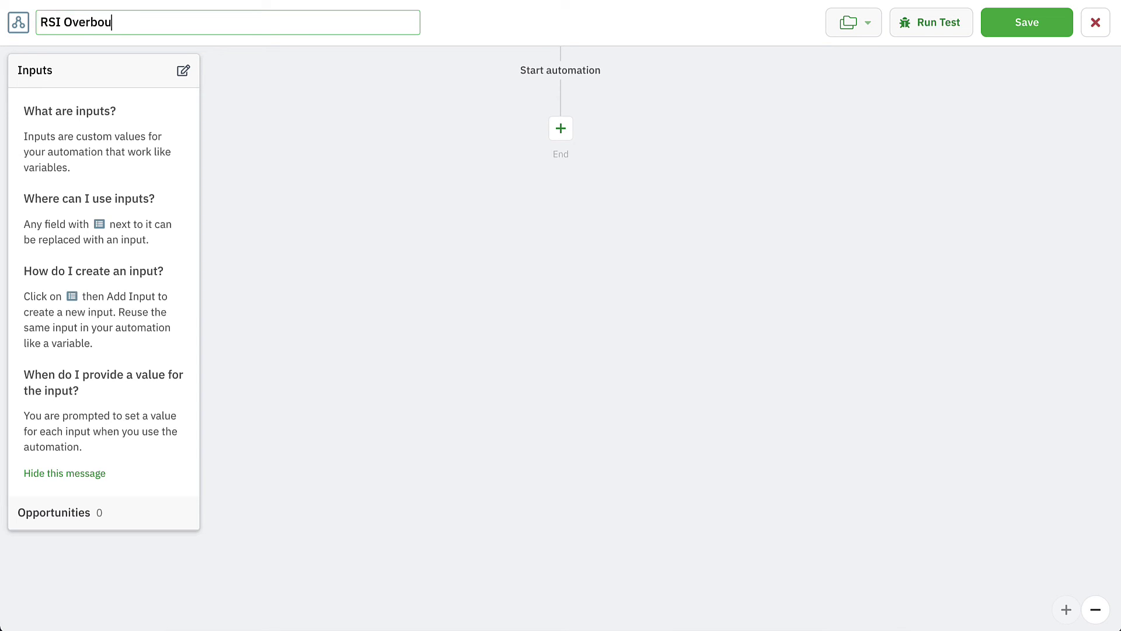
{"action": "type", "text": "ght Monitor Automation"}
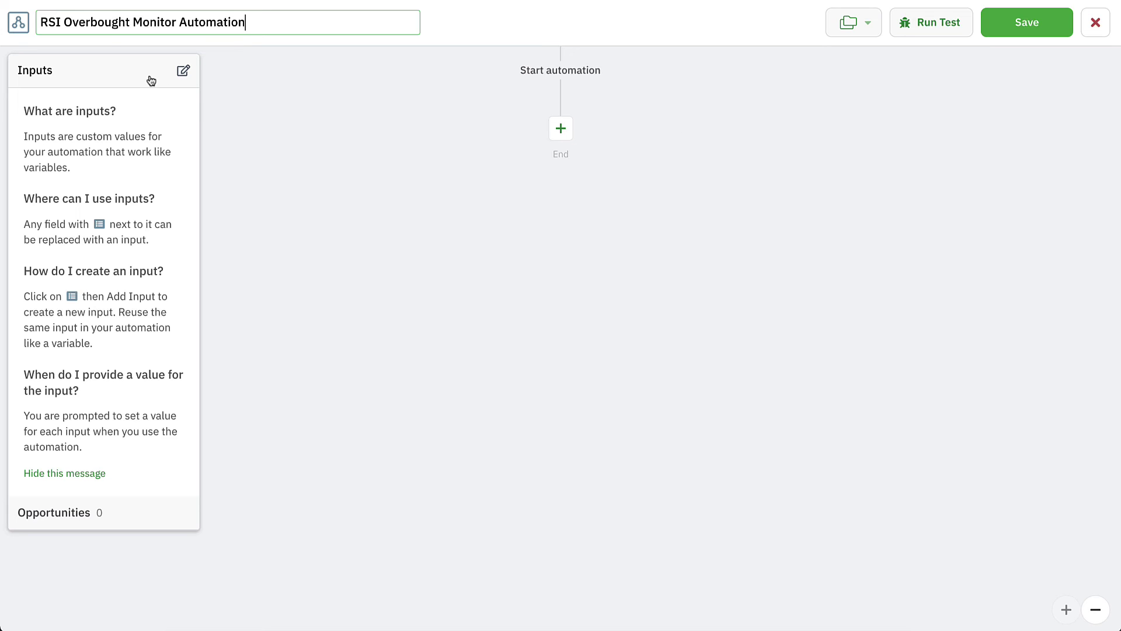
{"action": "left_click", "coordinate": [151, 80]}
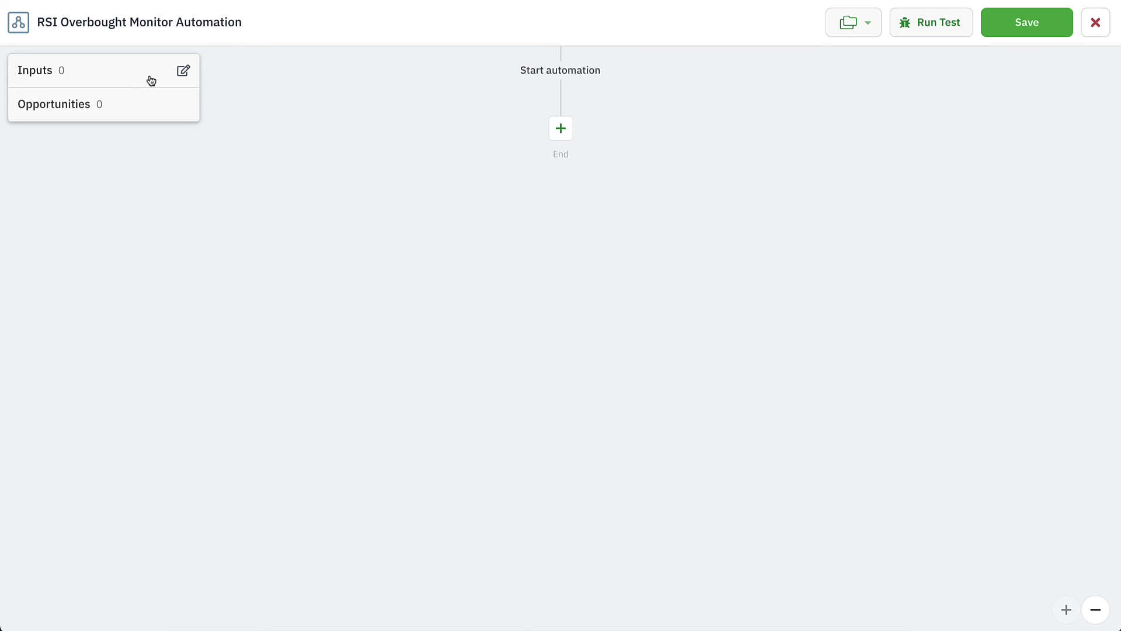
Add a positions loop at the start of the automation that repeats for positions of any type
{"action": "left_click", "coordinate": [560, 130]}
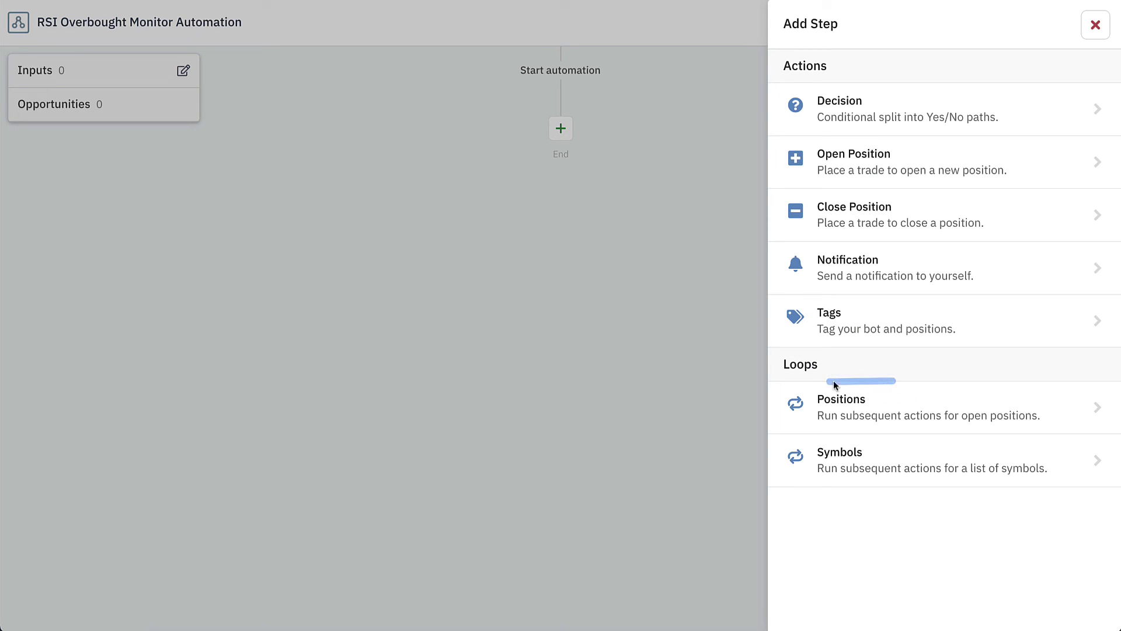
{"action": "mouse_move", "coordinate": [771, 395]}
{"action": "left_mouse_down"}
{"action": "mouse_move", "coordinate": [821, 432]}
{"action": "mouse_move", "coordinate": [1071, 431]}
{"action": "mouse_move", "coordinate": [1114, 418]}
{"action": "mouse_move", "coordinate": [1043, 382]}
{"action": "mouse_move", "coordinate": [892, 379]}
{"action": "left_mouse_up"}
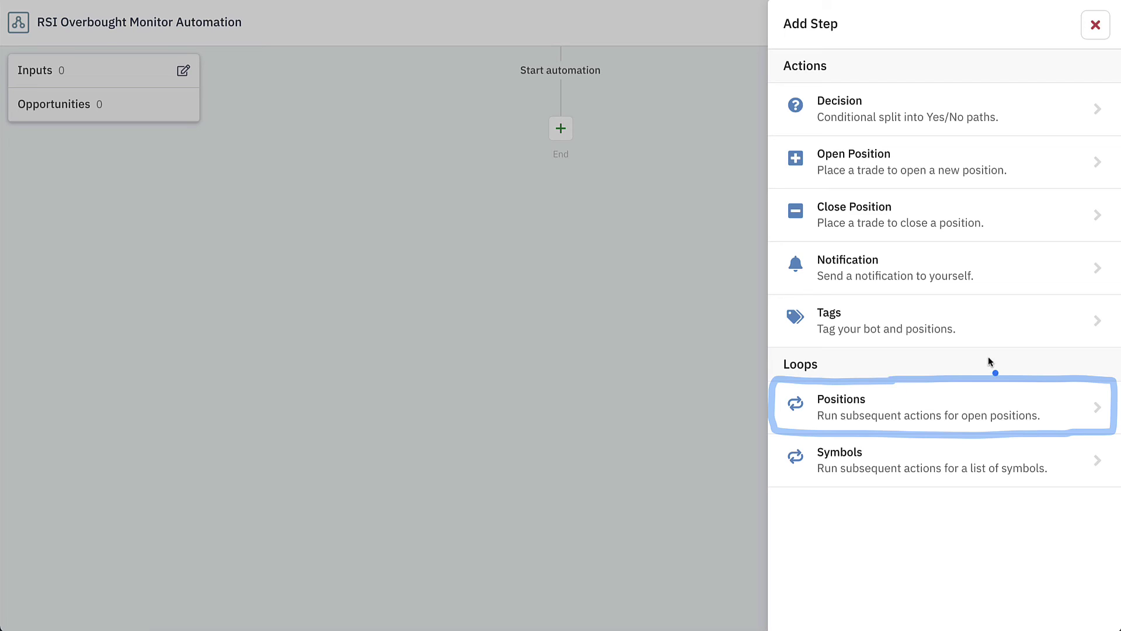
{"action": "left_click", "coordinate": [940, 403]}
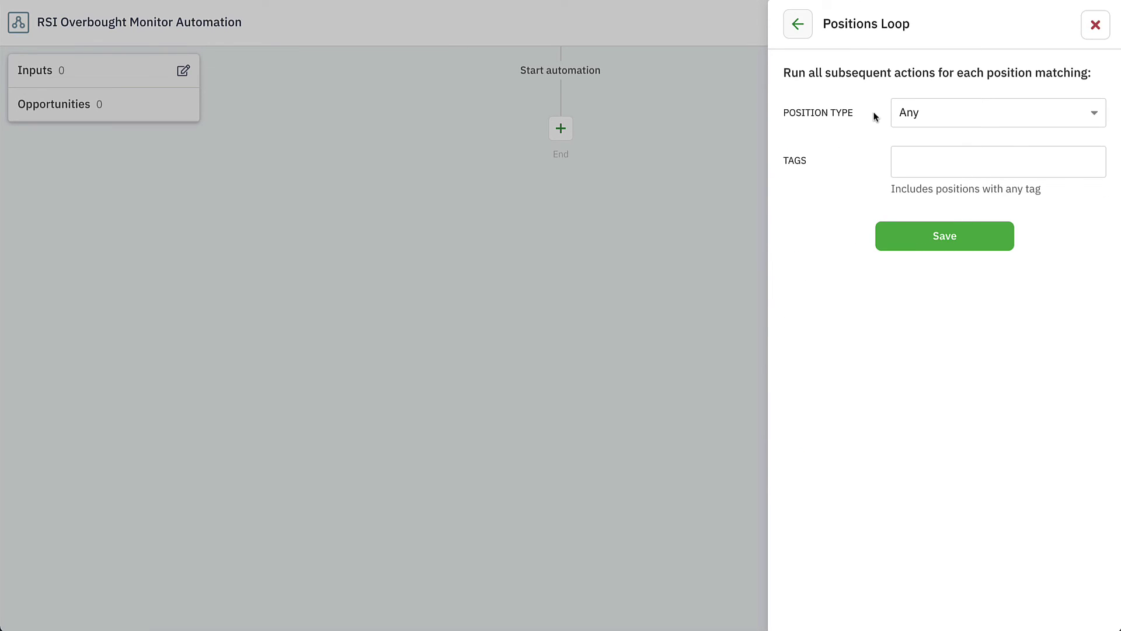
{"action": "left_click", "coordinate": [896, 234]}
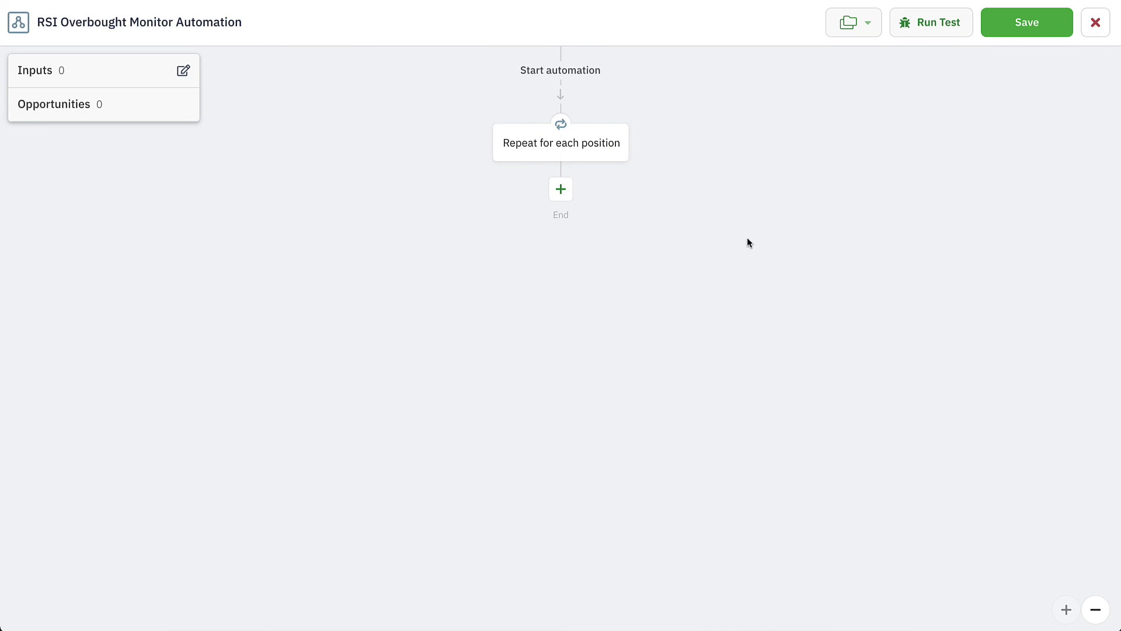
Add a decision inside the positions loop based on a symbol's intraday technical indicator being above a value
{"action": "left_click", "coordinate": [565, 196]}
{"action": "left_click", "coordinate": [1000, 108]}
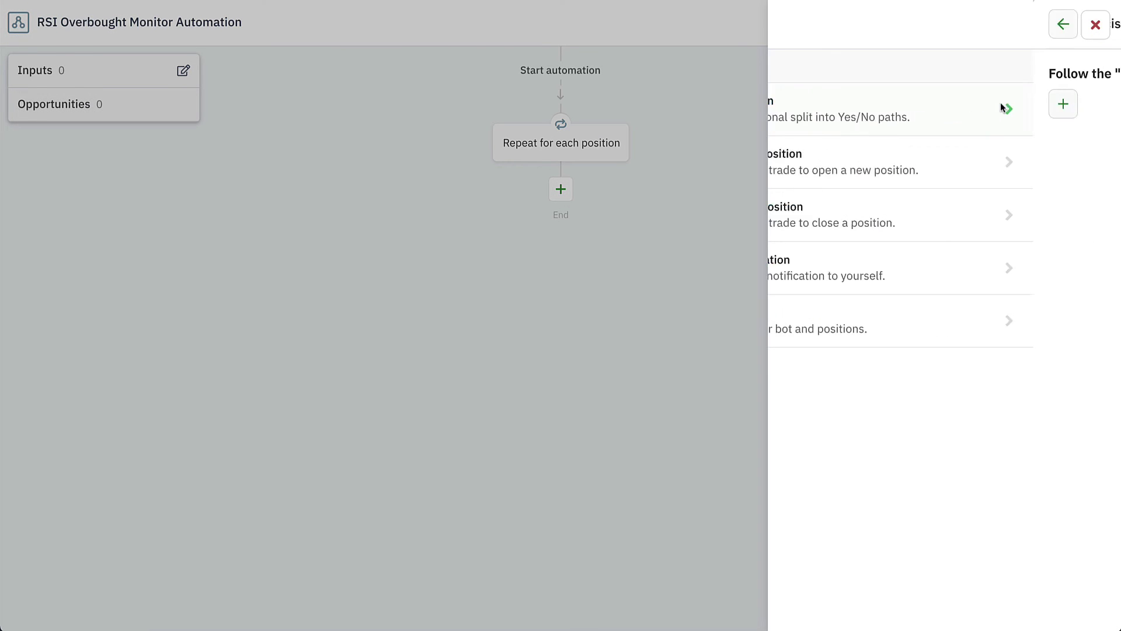
{"action": "left_click", "coordinate": [804, 110]}
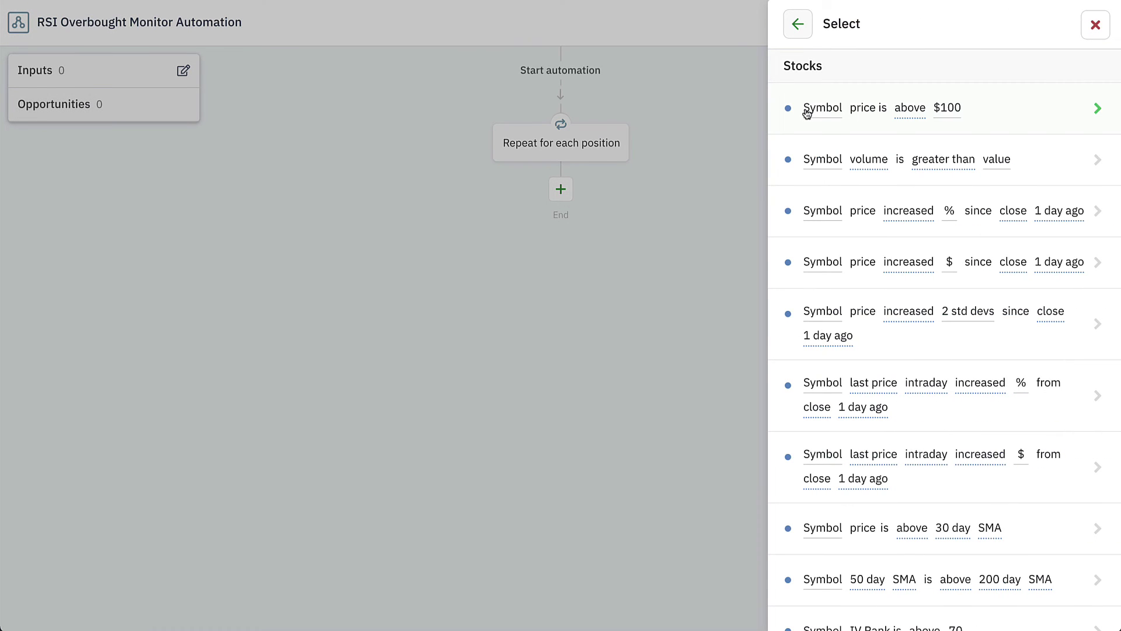
{"action": "scroll", "coordinate": [827, 139], "scroll_direction": "down", "scroll_amount": 10}
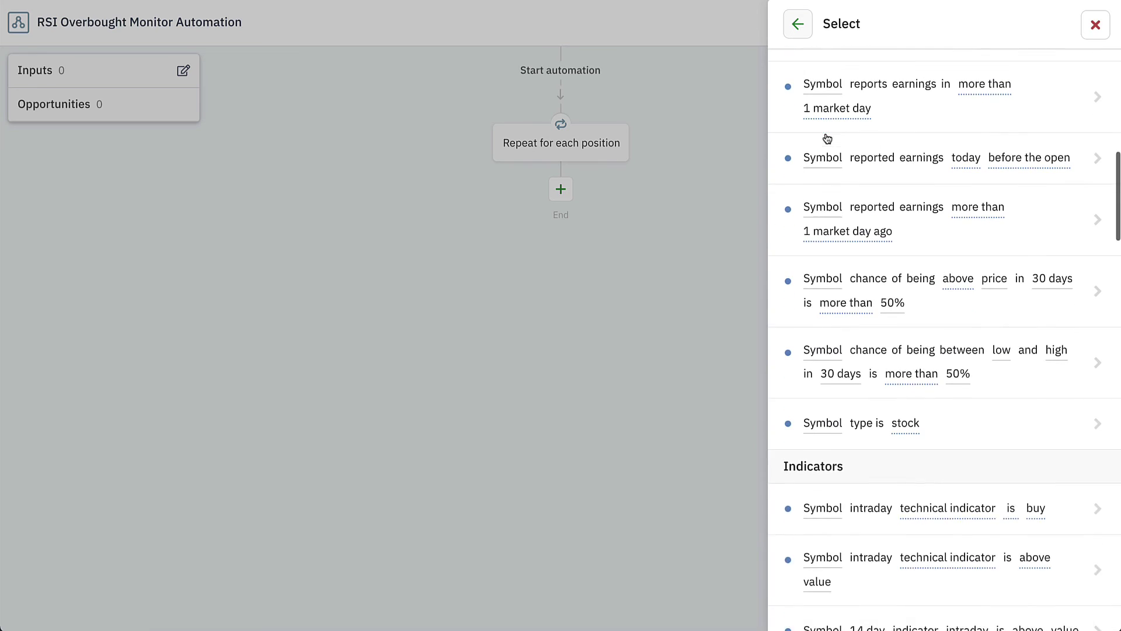
{"action": "scroll", "coordinate": [827, 139], "scroll_direction": "down", "scroll_amount": 1}
{"action": "scroll", "coordinate": [826, 139], "scroll_direction": "down", "scroll_amount": 1}
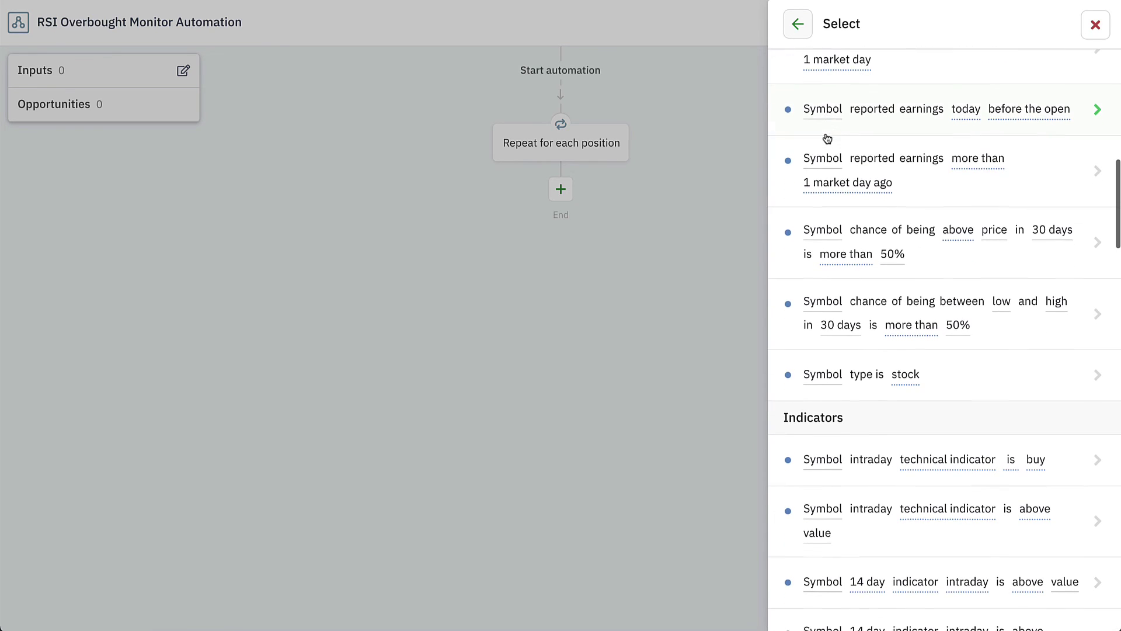
{"action": "scroll", "coordinate": [827, 139], "scroll_direction": "down", "scroll_amount": 5}
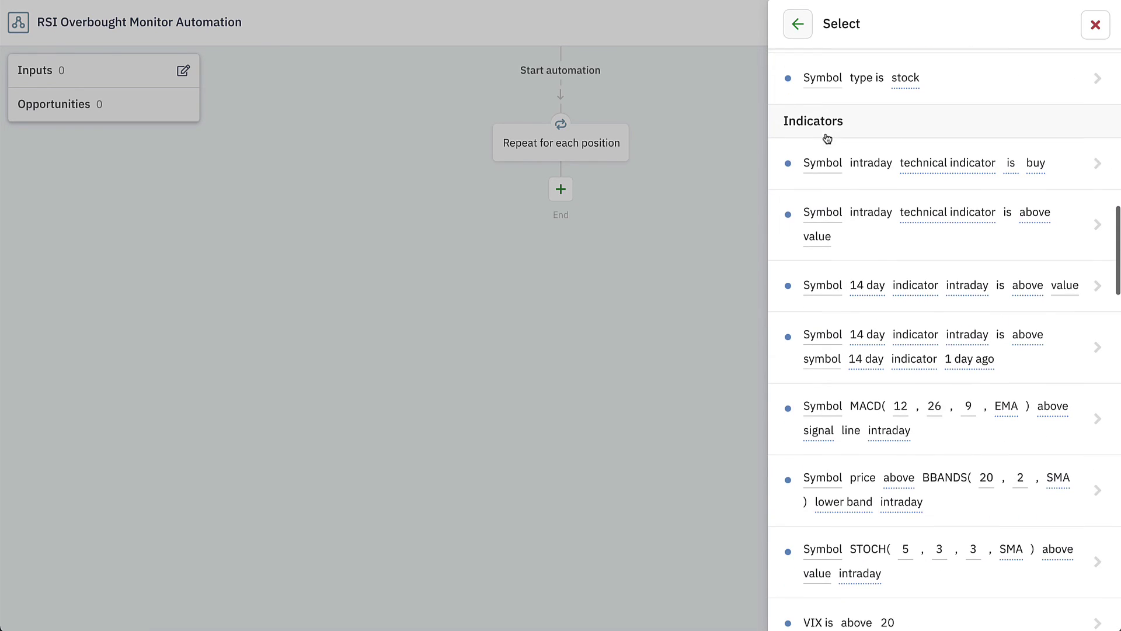
{"action": "left_click", "coordinate": [863, 222]}
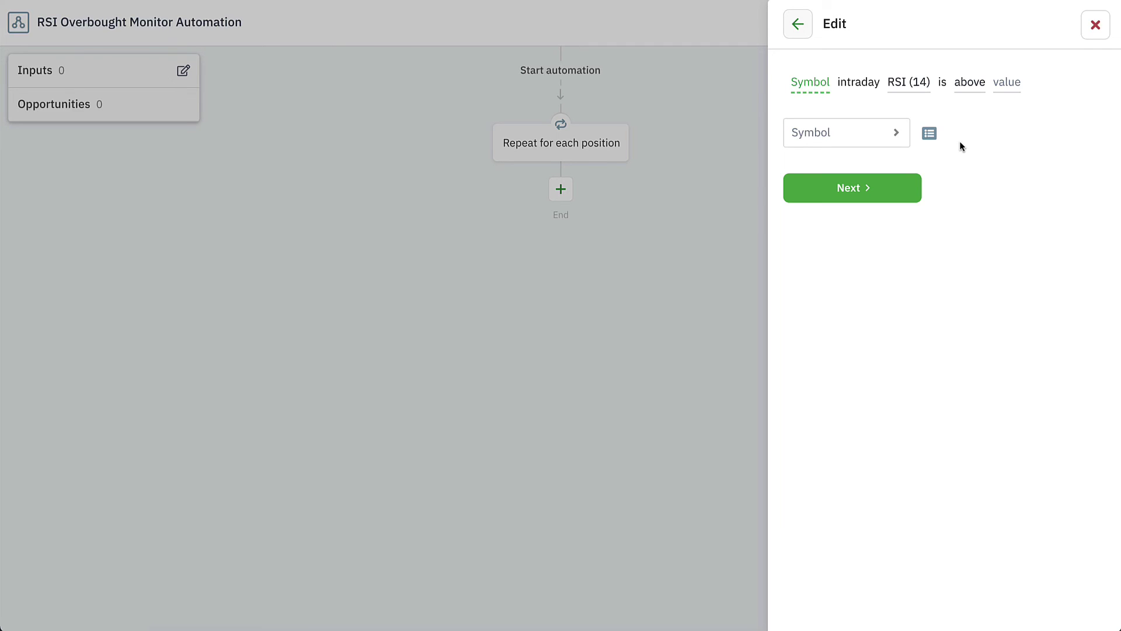
Set the condition to the loop's Symbol with intraday RSI (14) above 50, and save the condition
{"action": "left_click", "coordinate": [930, 134]}
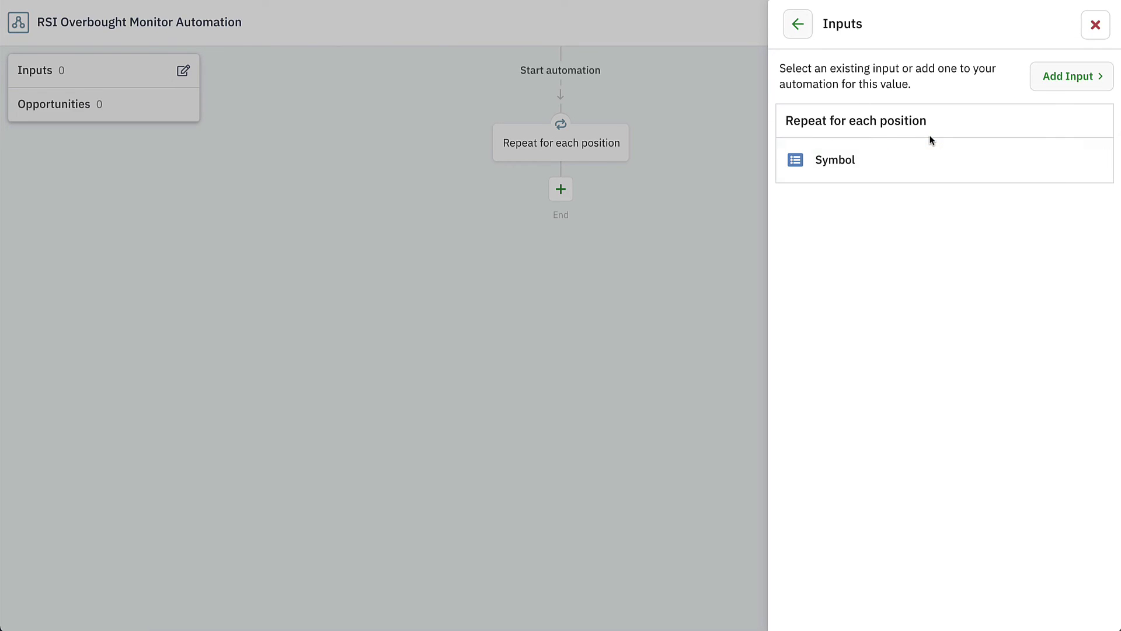
{"action": "left_click", "coordinate": [873, 164]}
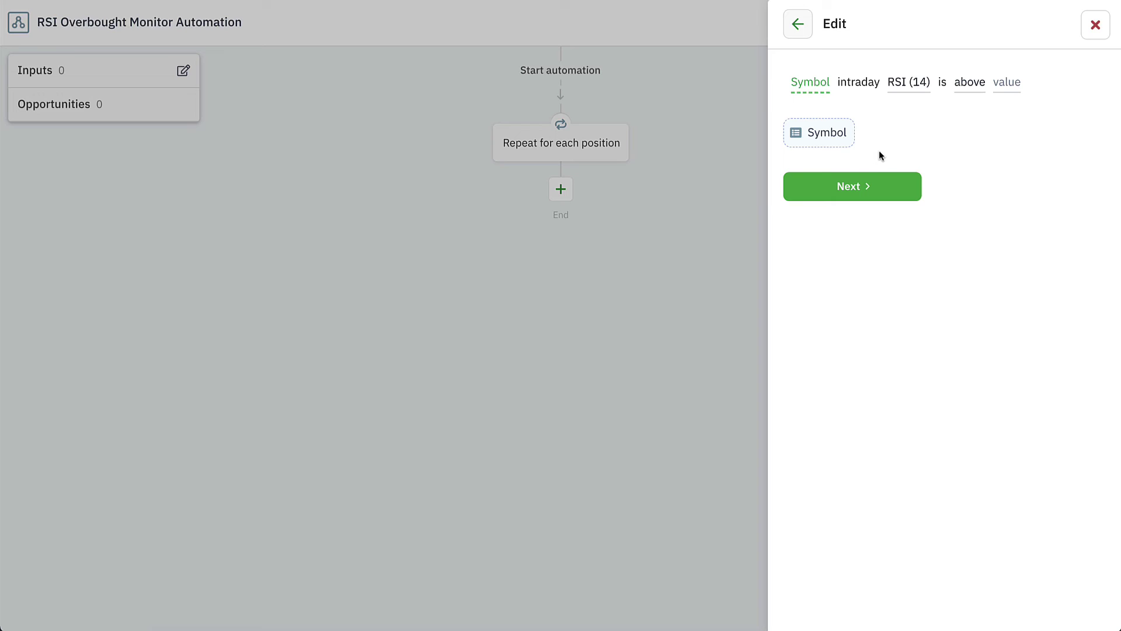
{"action": "left_click", "coordinate": [846, 188]}
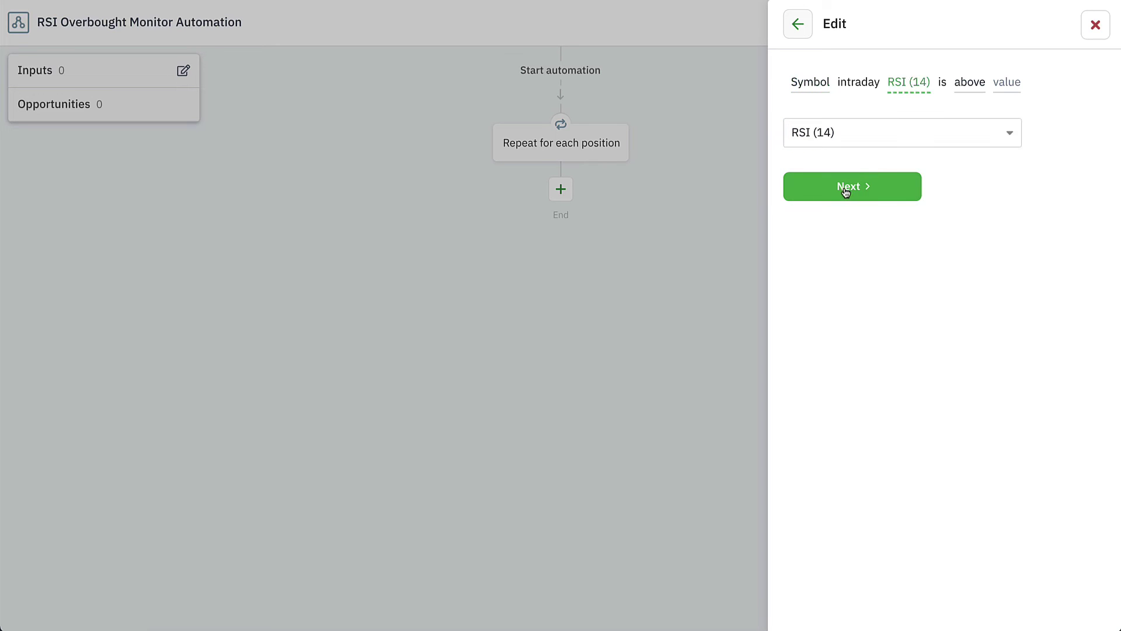
{"action": "left_click", "coordinate": [964, 88]}
{"action": "left_click", "coordinate": [1002, 90]}
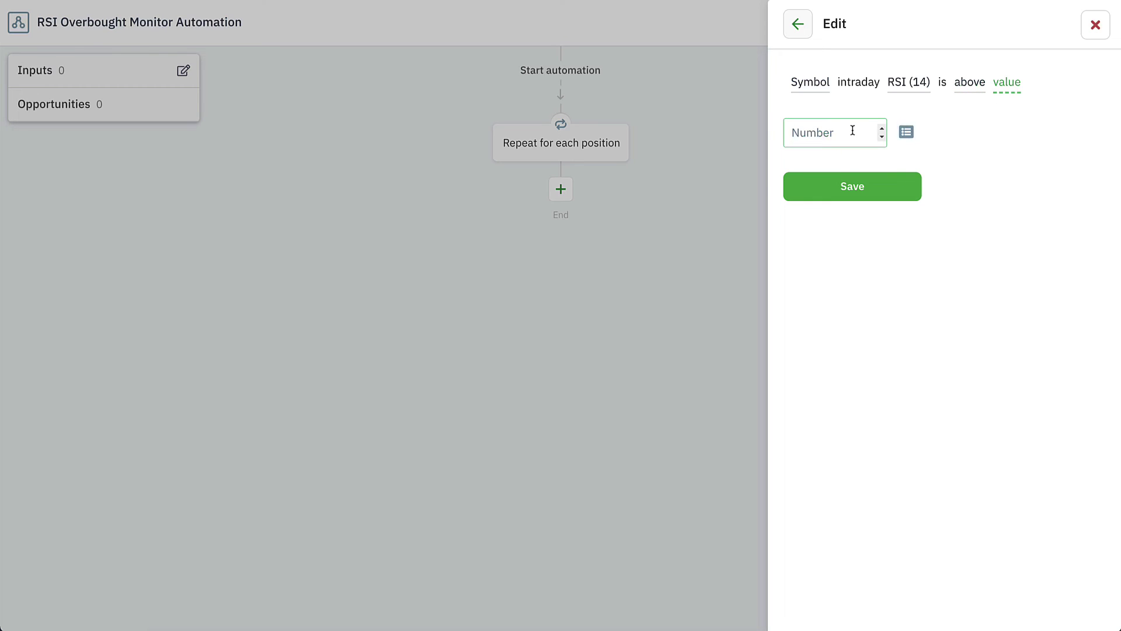
{"action": "type", "text": "50"}
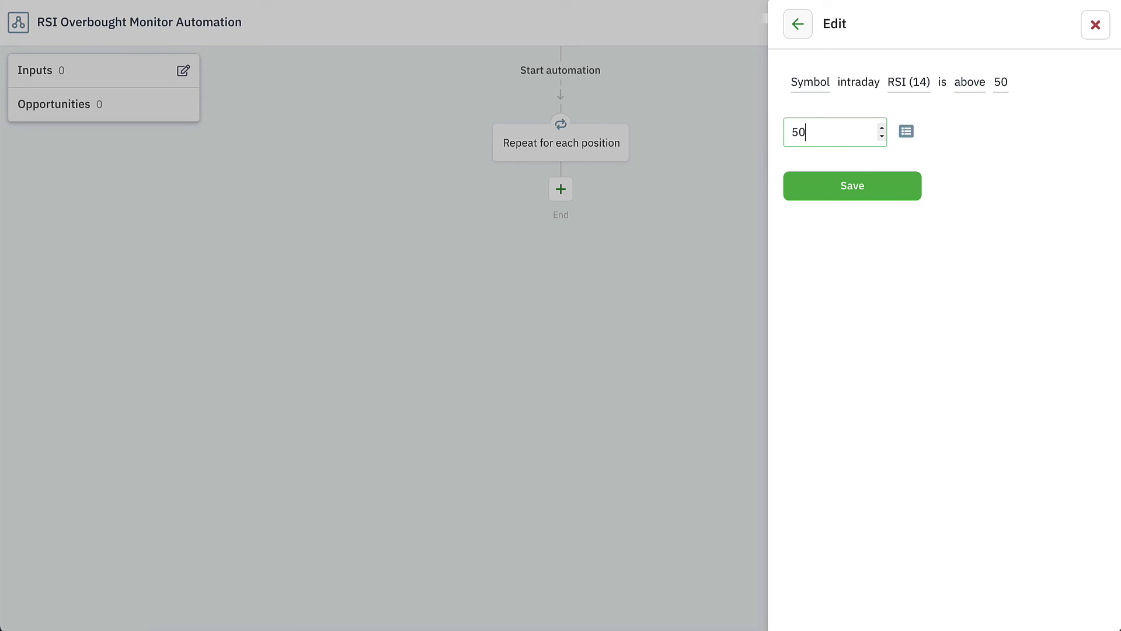
{"action": "left_click", "coordinate": [838, 186]}
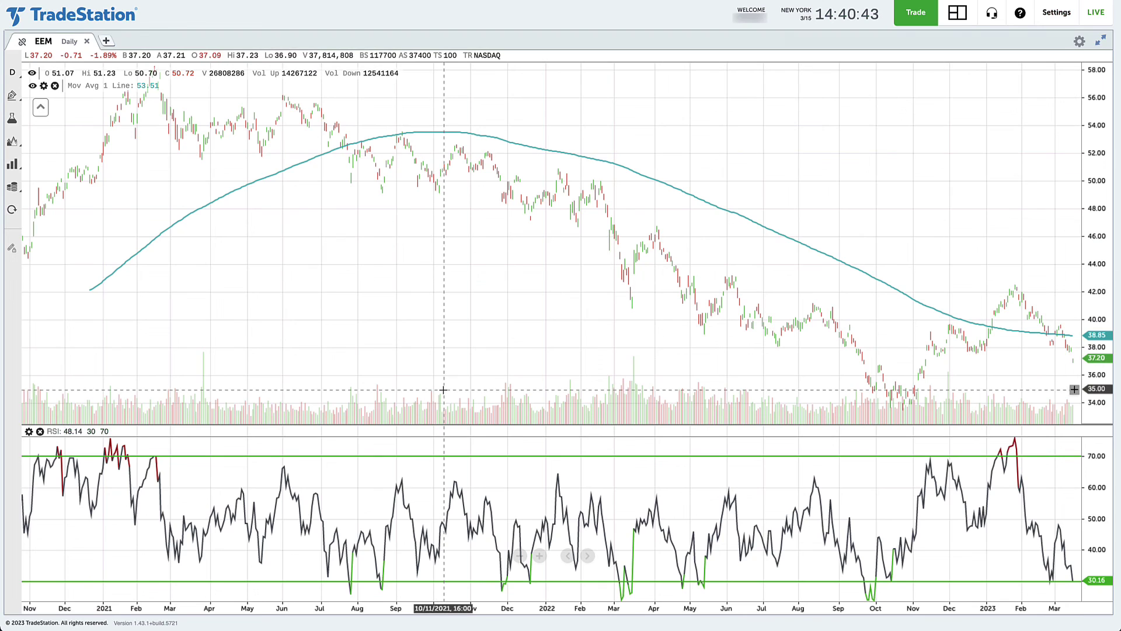
Switch to TradeStation and examine where the EEM chart's RSI rebounds from oversold to the 50 level
{"action": "key", "text": "ctrl+a"}
{"action": "mouse_move", "coordinate": [383, 589]}
{"action": "left_mouse_down"}
{"action": "mouse_move", "coordinate": [384, 577]}
{"action": "mouse_move", "coordinate": [380, 592]}
{"action": "mouse_move", "coordinate": [397, 584]}
{"action": "mouse_move", "coordinate": [377, 598]}
{"action": "mouse_move", "coordinate": [389, 523]}
{"action": "left_mouse_up"}
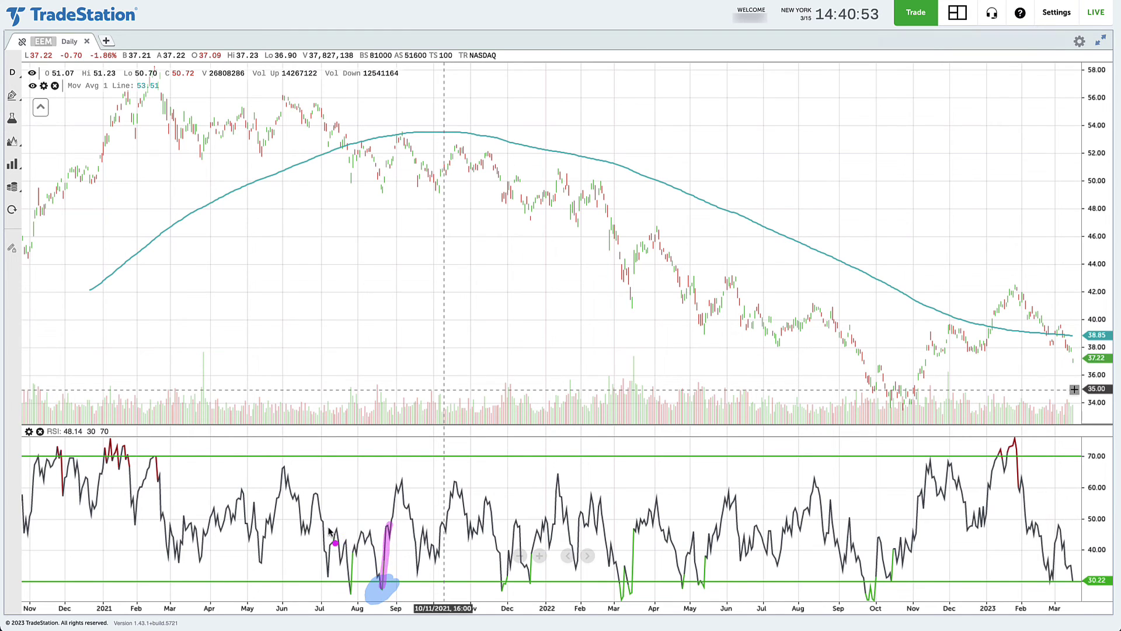
{"action": "left_click_drag", "start_coordinate": [293, 524], "coordinate": [1077, 521]}
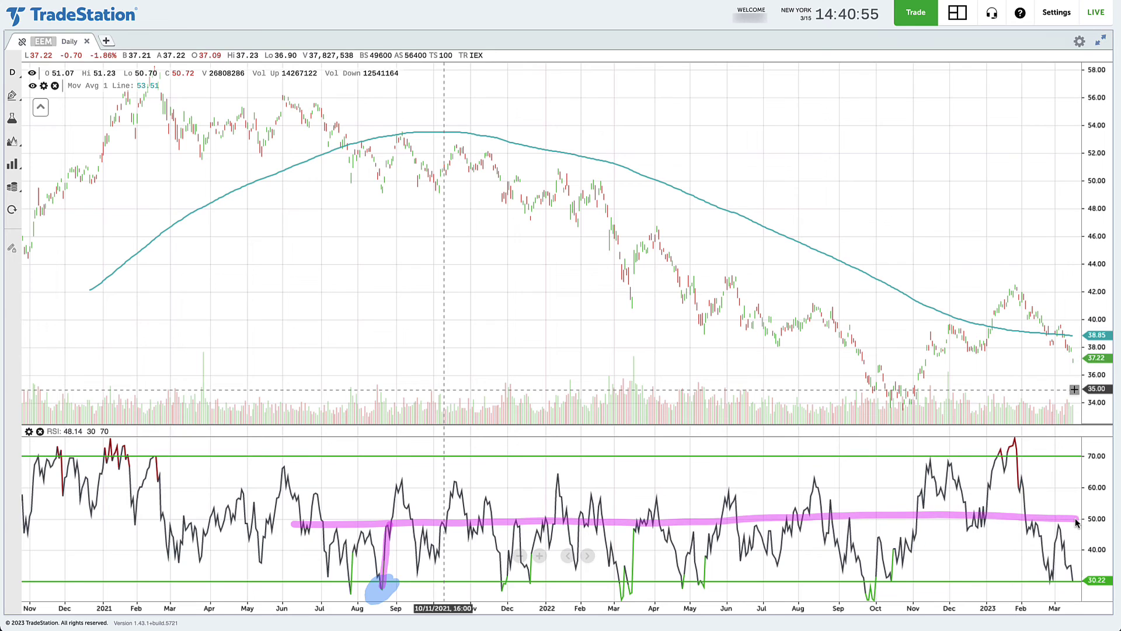
{"action": "mouse_move", "coordinate": [383, 473]}
{"action": "left_mouse_down"}
{"action": "mouse_move", "coordinate": [388, 524]}
{"action": "mouse_move", "coordinate": [400, 510]}
{"action": "left_mouse_up"}
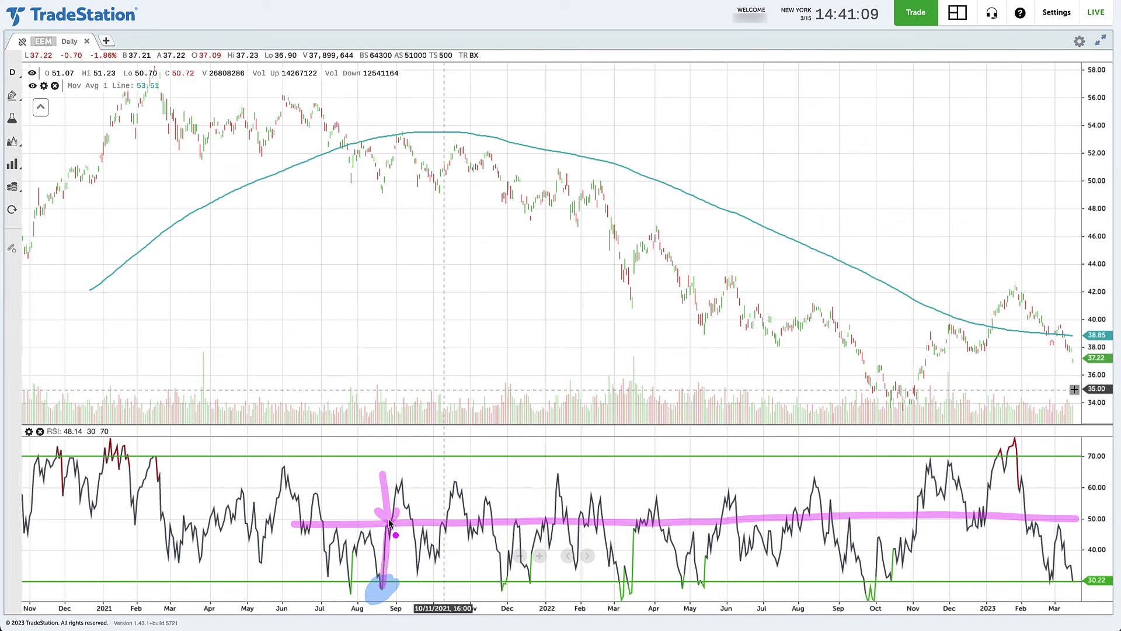
{"action": "key", "text": "Escape"}
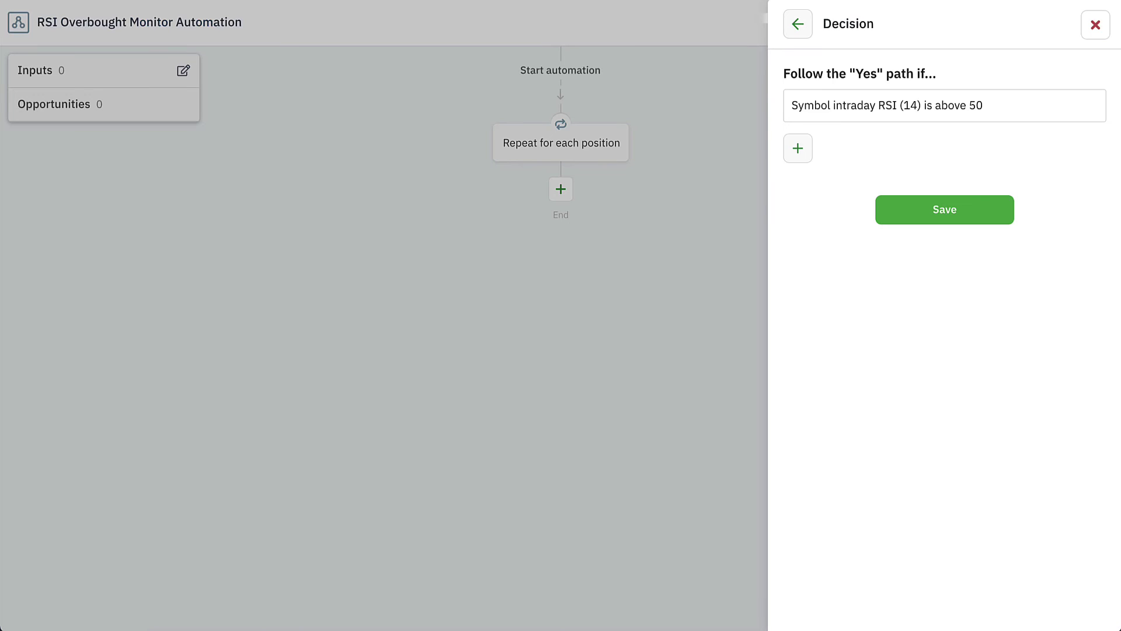
Save the RSI decision in the automation and start a Close Position action on its Yes path for the loop's Position
{"action": "left_click", "coordinate": [923, 209]}
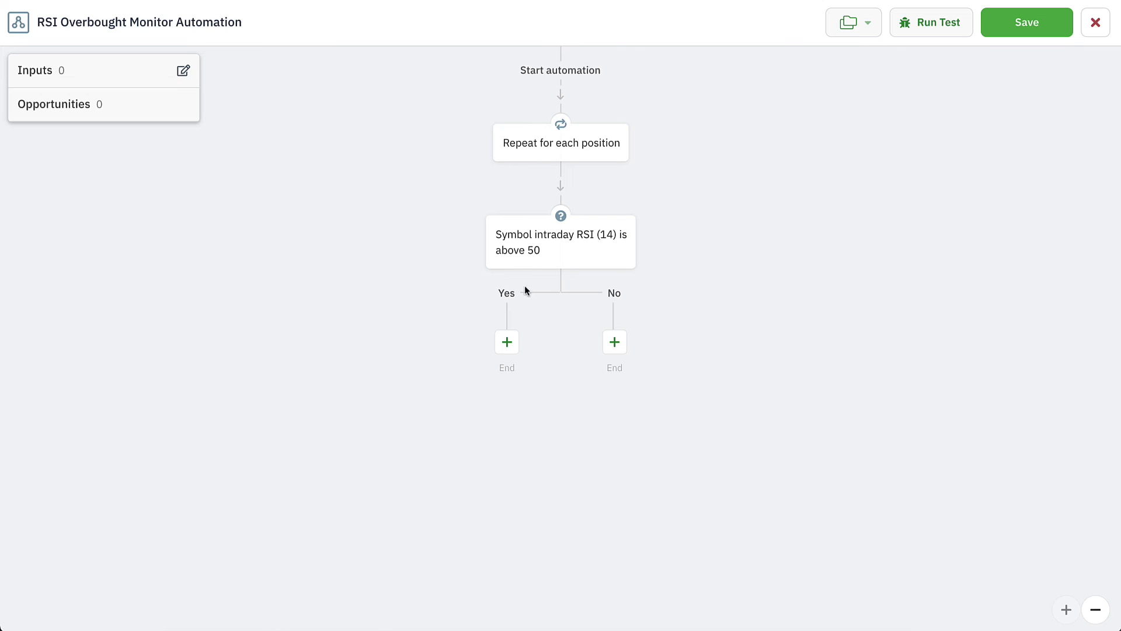
{"action": "left_click", "coordinate": [507, 343]}
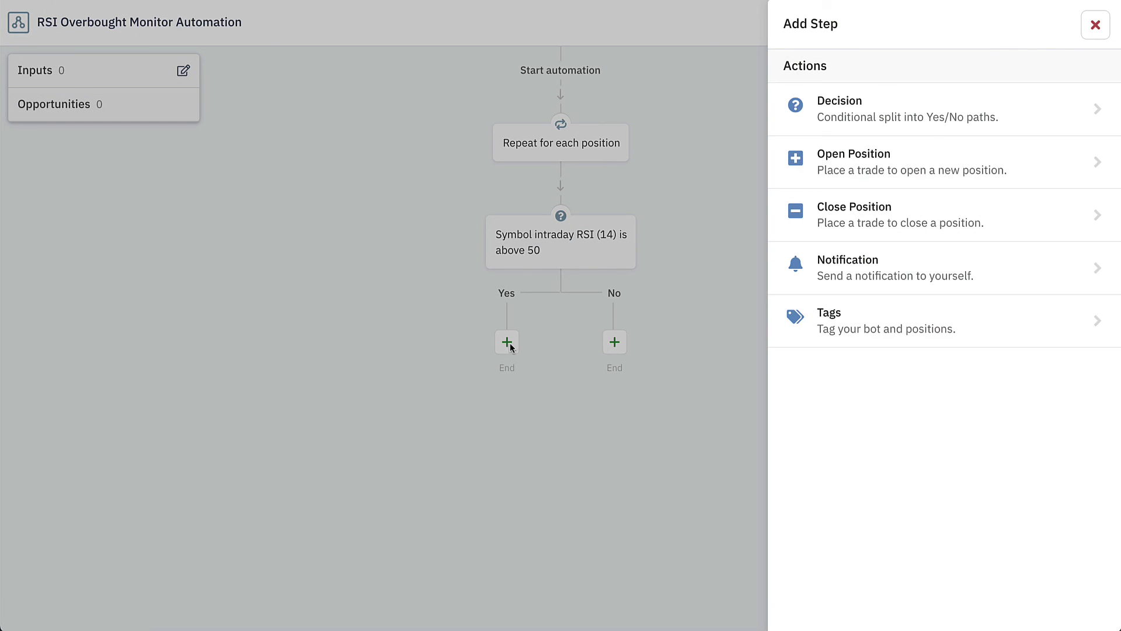
{"action": "left_click", "coordinate": [1009, 215]}
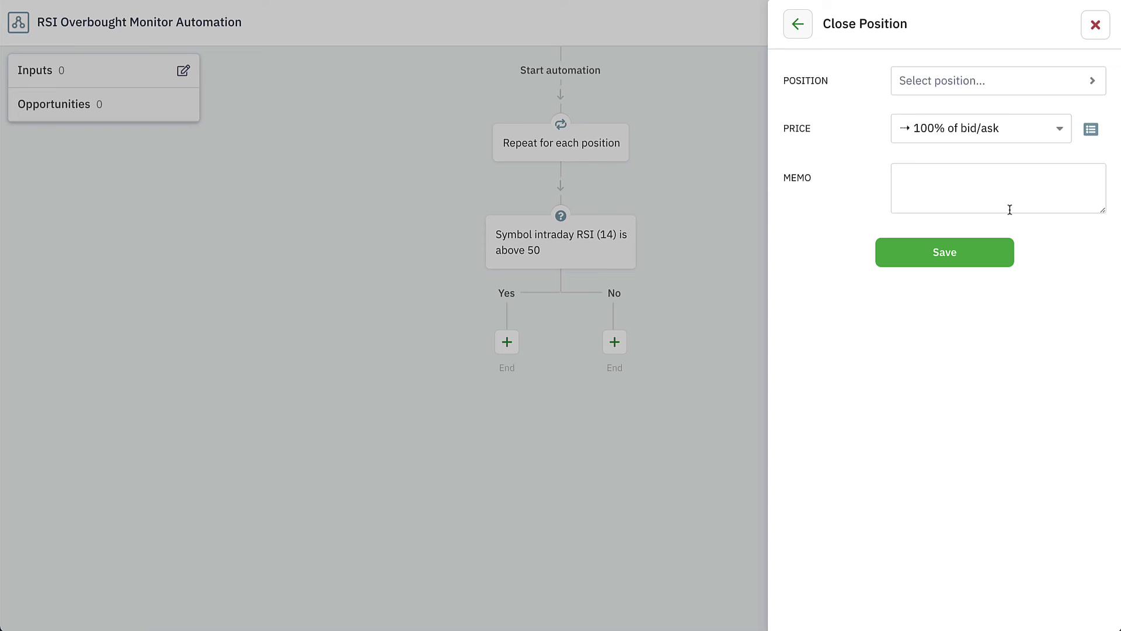
{"action": "left_click", "coordinate": [1012, 86]}
{"action": "left_click", "coordinate": [891, 150]}
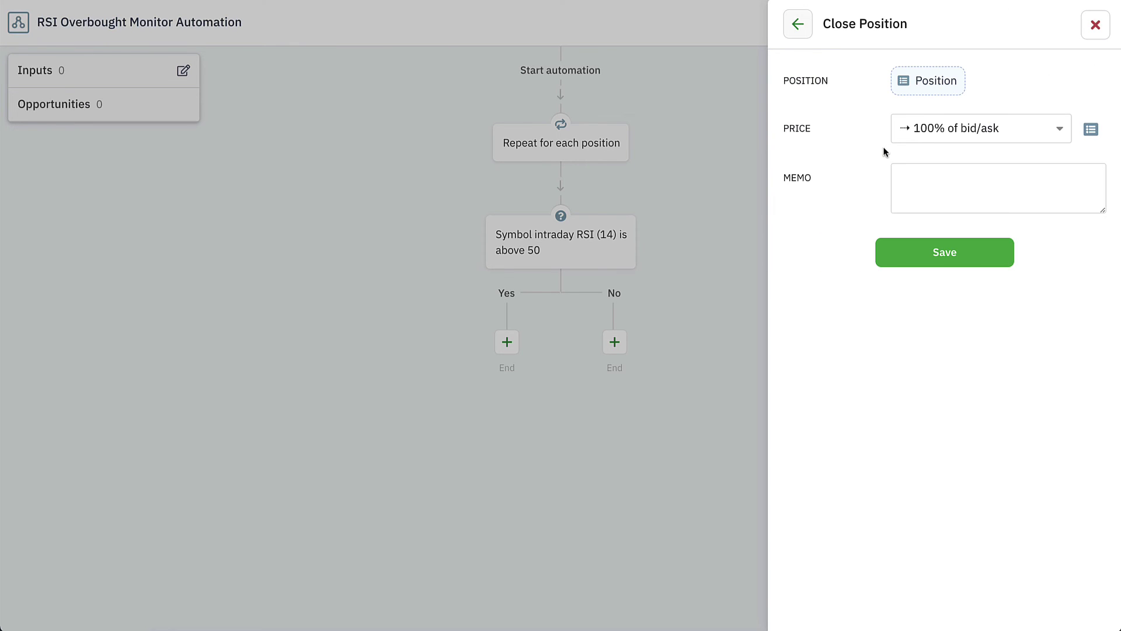
Set the Close Position SmartPricing to Fast with a final price of 90% of the bid/ask spread, and save the action
{"action": "left_click", "coordinate": [944, 135]}
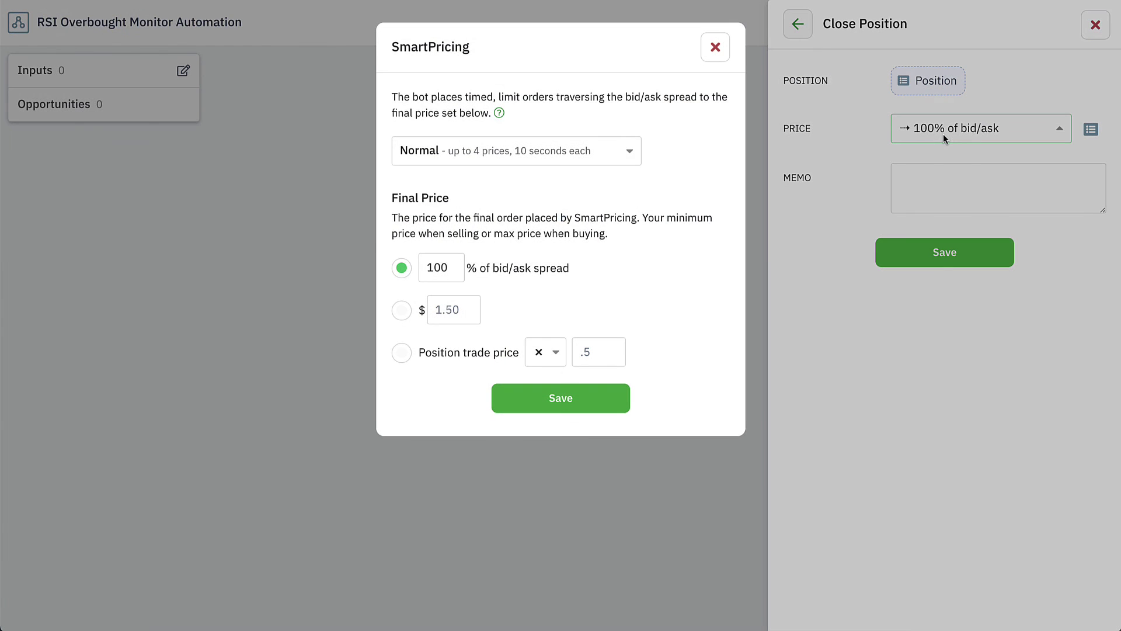
{"action": "left_click", "coordinate": [626, 153]}
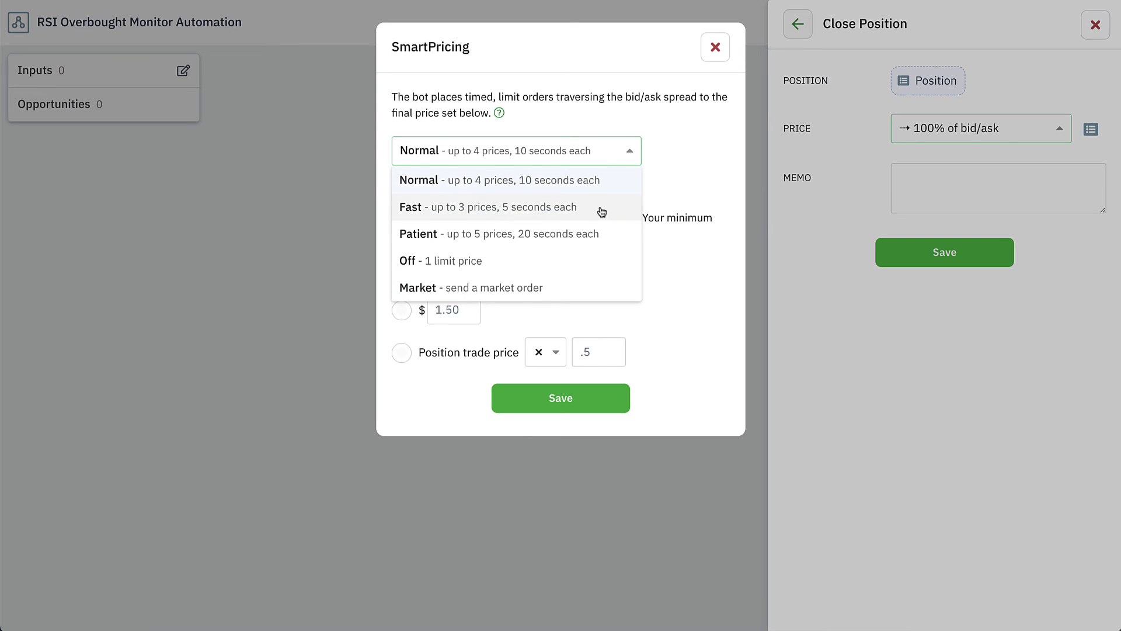
{"action": "left_click", "coordinate": [601, 210]}
{"action": "double_click", "coordinate": [446, 269]}
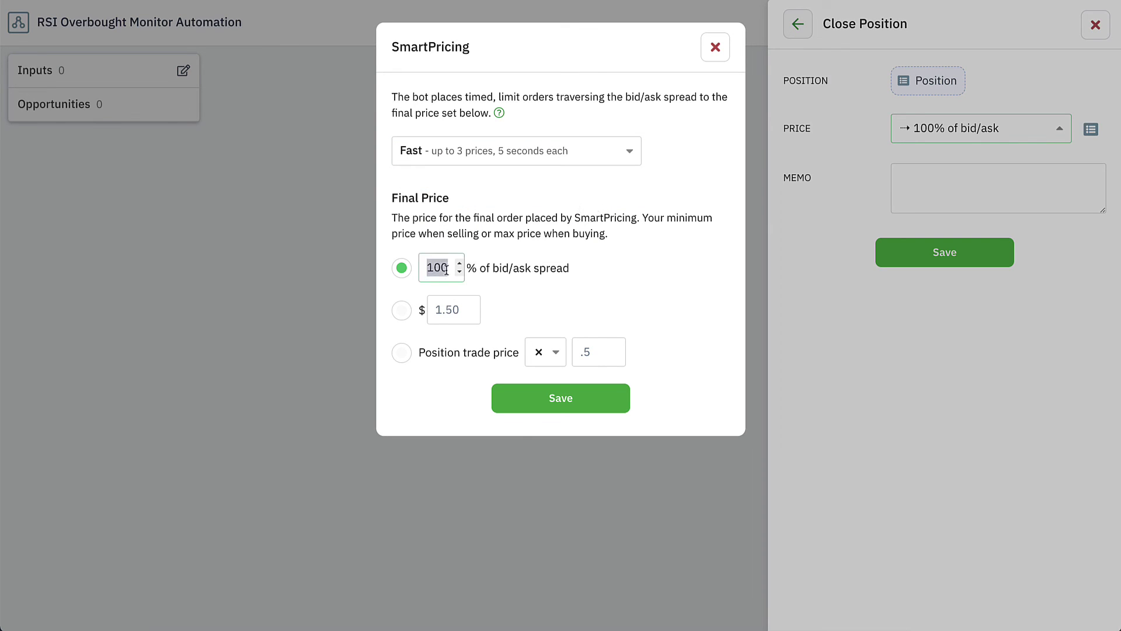
{"action": "type", "text": "90"}
{"action": "left_click", "coordinate": [543, 402]}
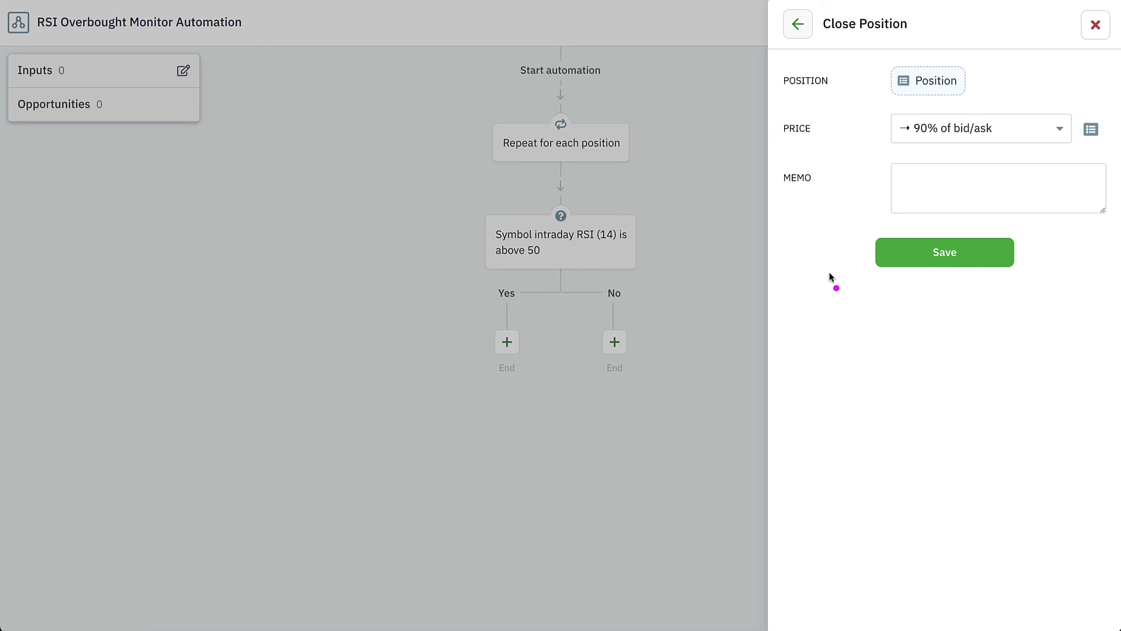
{"action": "left_click_drag", "start_coordinate": [825, 131], "coordinate": [871, 136]}
{"action": "left_click", "coordinate": [937, 252]}
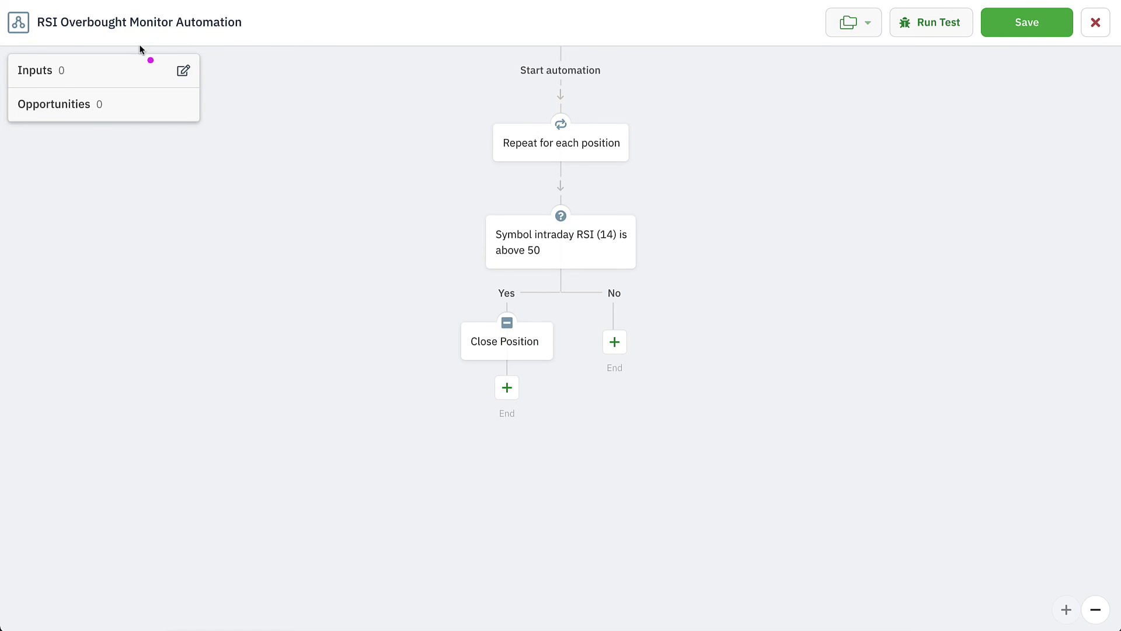
Rename the automation as "RSI Cross Above 50 Monitor Automation"
{"action": "left_click_drag", "start_coordinate": [34, 34], "coordinate": [263, 39]}
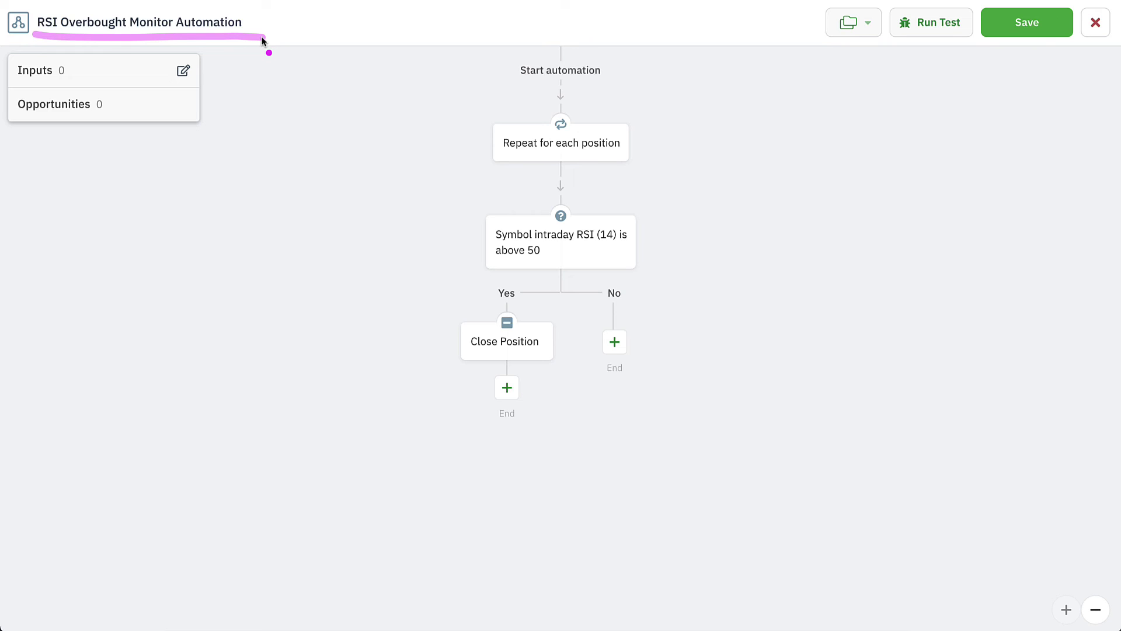
{"action": "left_click", "coordinate": [178, 24]}
{"action": "left_click", "coordinate": [119, 22]}
{"action": "double_click", "coordinate": [114, 22]}
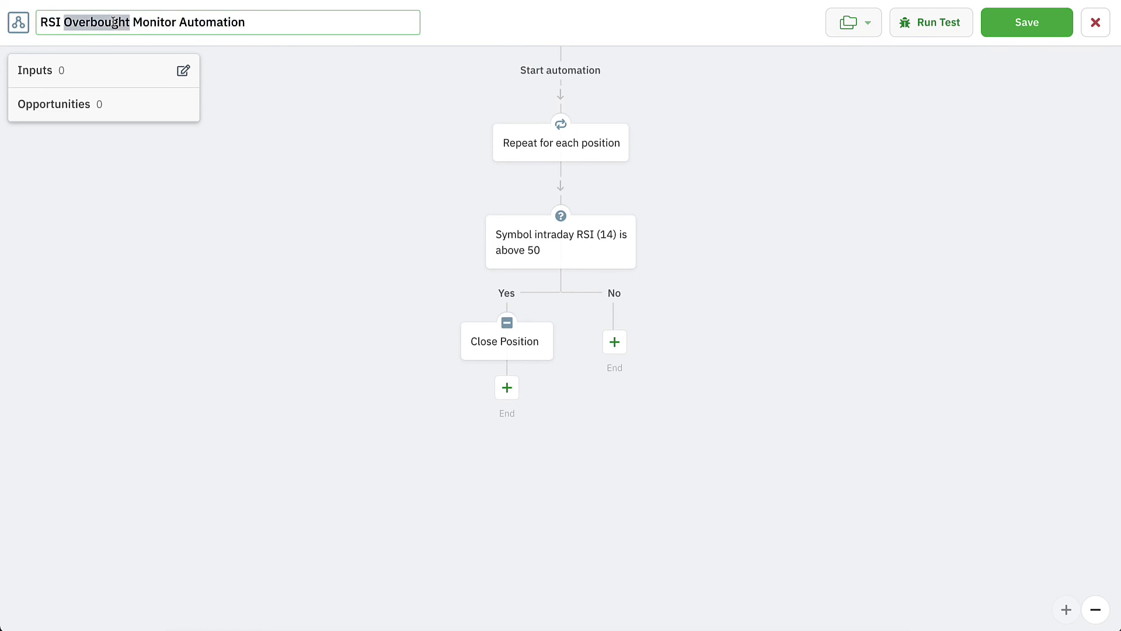
{"action": "type", "text": "Cross Over"}
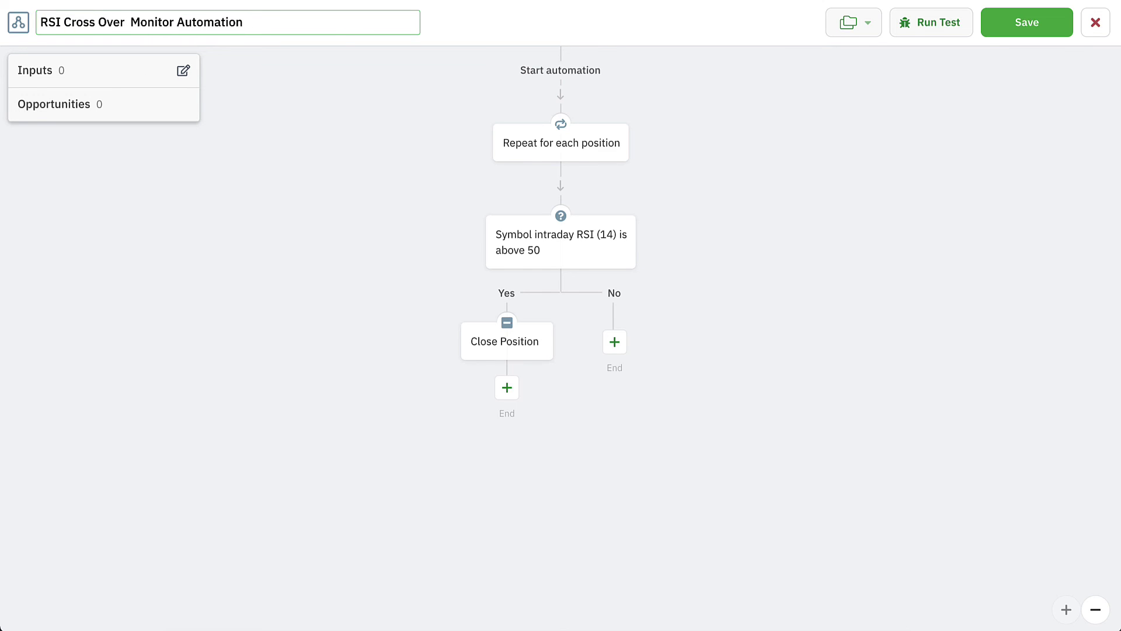
{"action": "type", "text": "50"}
{"action": "double_click", "coordinate": [111, 22]}
{"action": "type", "text": "aB"}
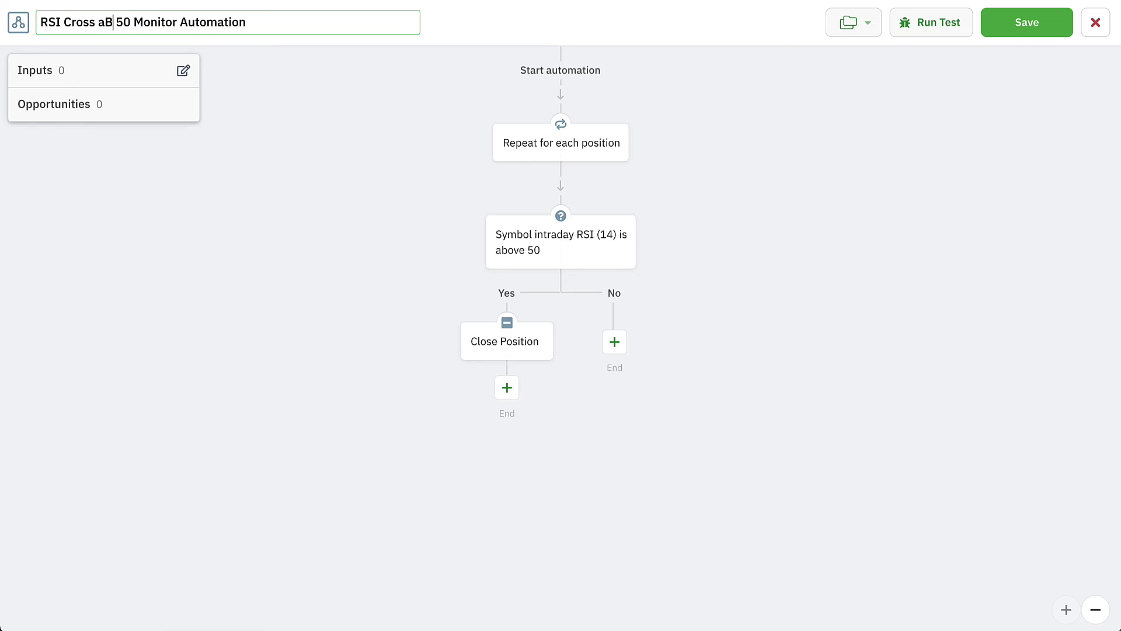
{"action": "type", "text": "ove"}
{"action": "key", "text": "BackSpace"}
{"action": "key", "text": "BackSpace"}
{"action": "key", "text": "BackSpace"}
{"action": "key", "text": "BackSpace"}
{"action": "key", "text": "BackSpace"}
{"action": "type", "text": "ab"}
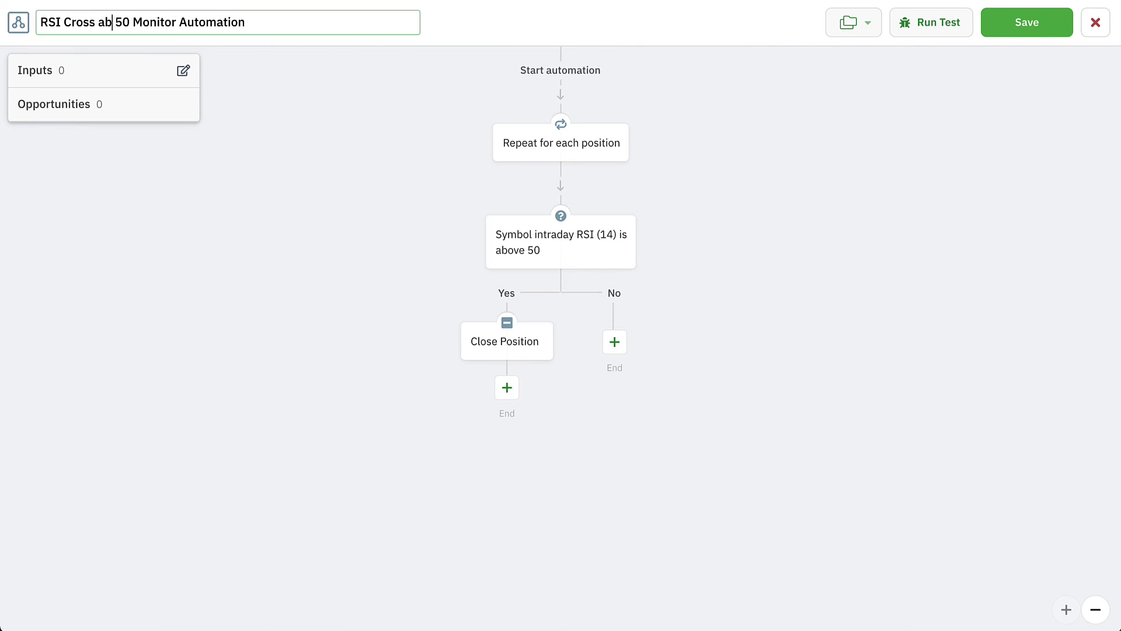
{"action": "key", "text": "BackSpace"}
{"action": "key", "text": "BackSpace"}
{"action": "type", "text": "Above"}
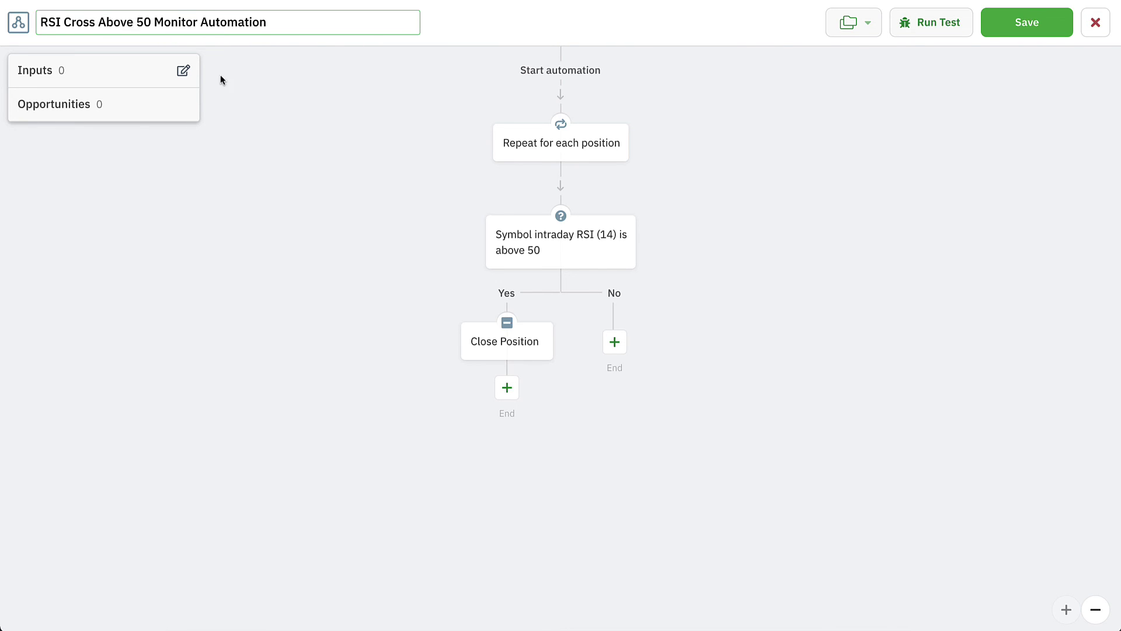
Save the finished RSI Cross Above 50 Monitor Automation and return to adding it to the bot
{"action": "left_click", "coordinate": [226, 76]}
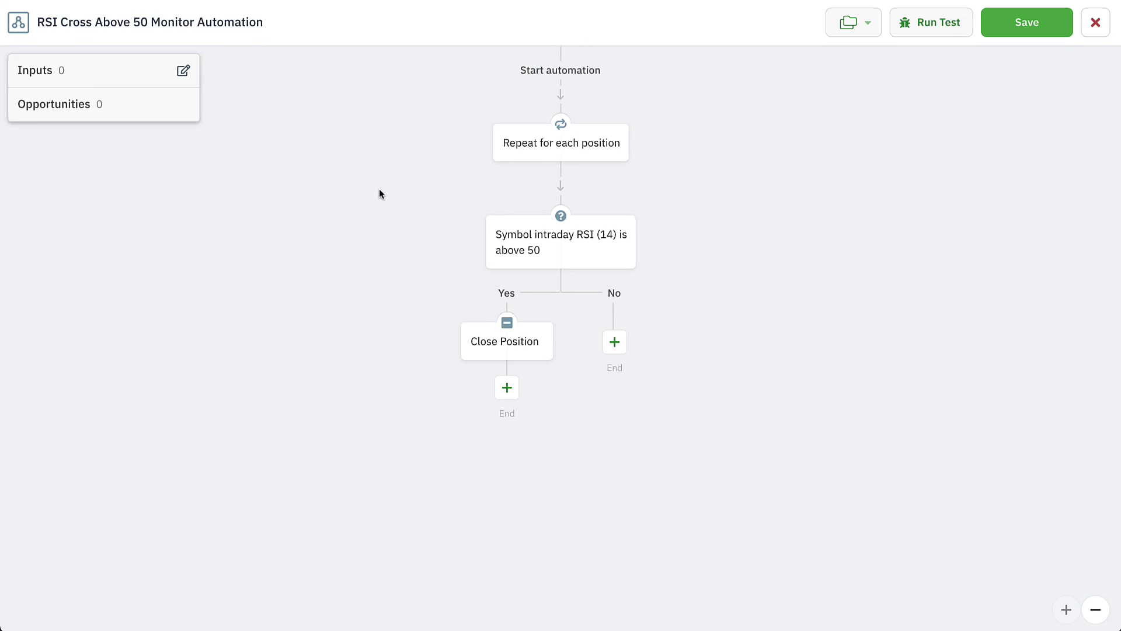
{"action": "mouse_move", "coordinate": [467, 342]}
{"action": "left_click", "coordinate": [1019, 31]}
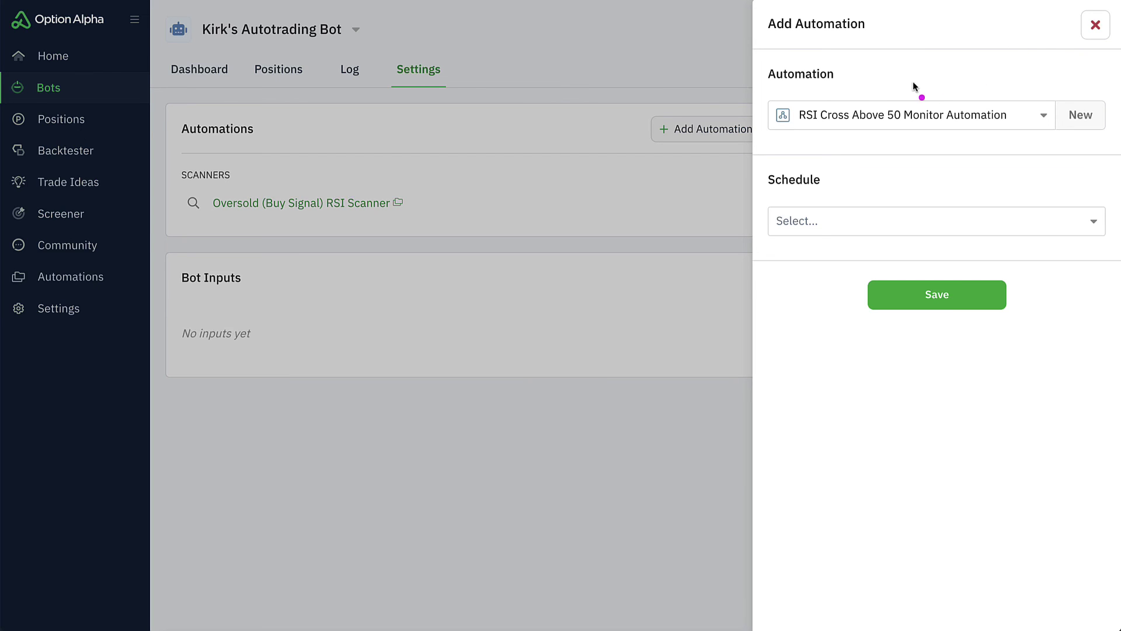
{"action": "mouse_move", "coordinate": [760, 89]}
{"action": "left_mouse_down"}
{"action": "mouse_move", "coordinate": [858, 141]}
{"action": "mouse_move", "coordinate": [1092, 141]}
{"action": "mouse_move", "coordinate": [1112, 97]}
{"action": "mouse_move", "coordinate": [961, 86]}
{"action": "left_mouse_up"}
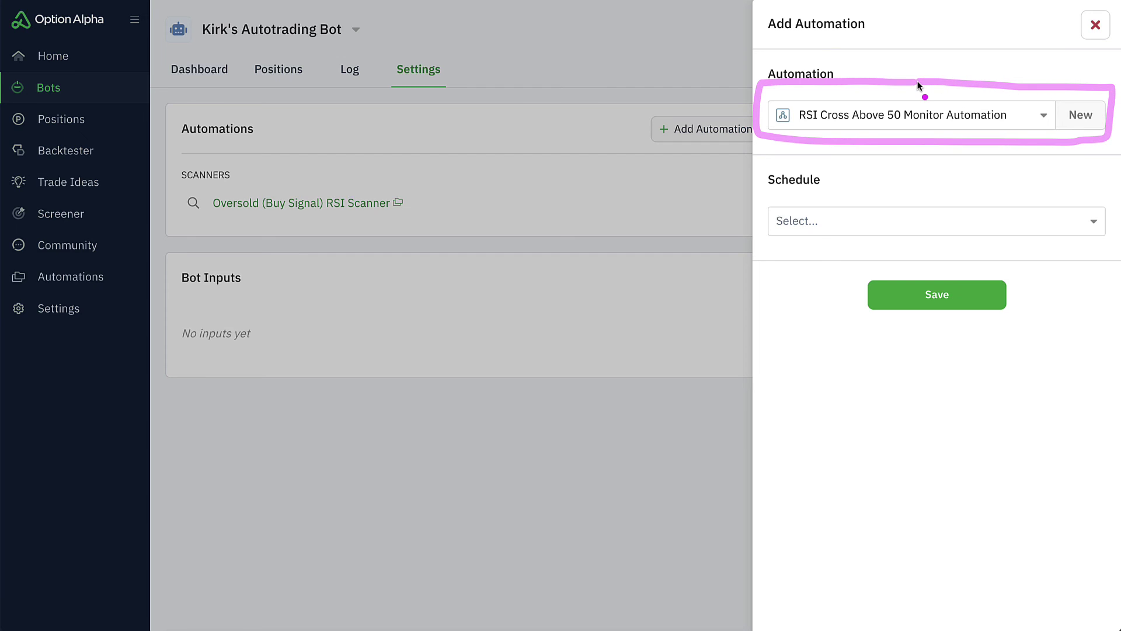
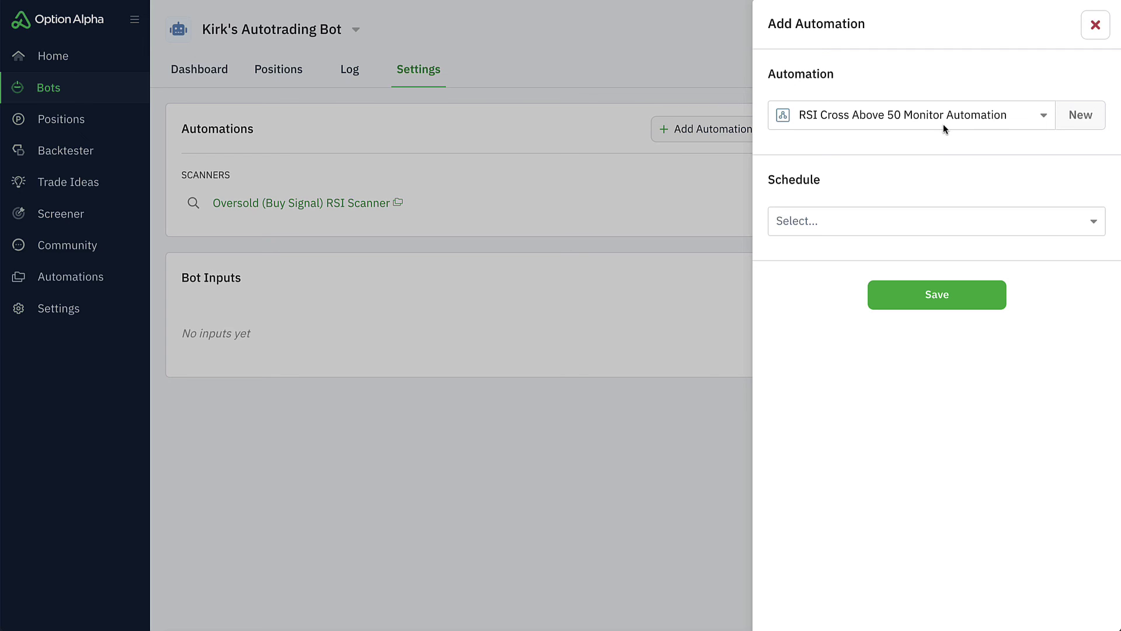
Schedule the RSI Cross Above 50 automation as a Monitor and save it to the bot
{"action": "left_click", "coordinate": [937, 225]}
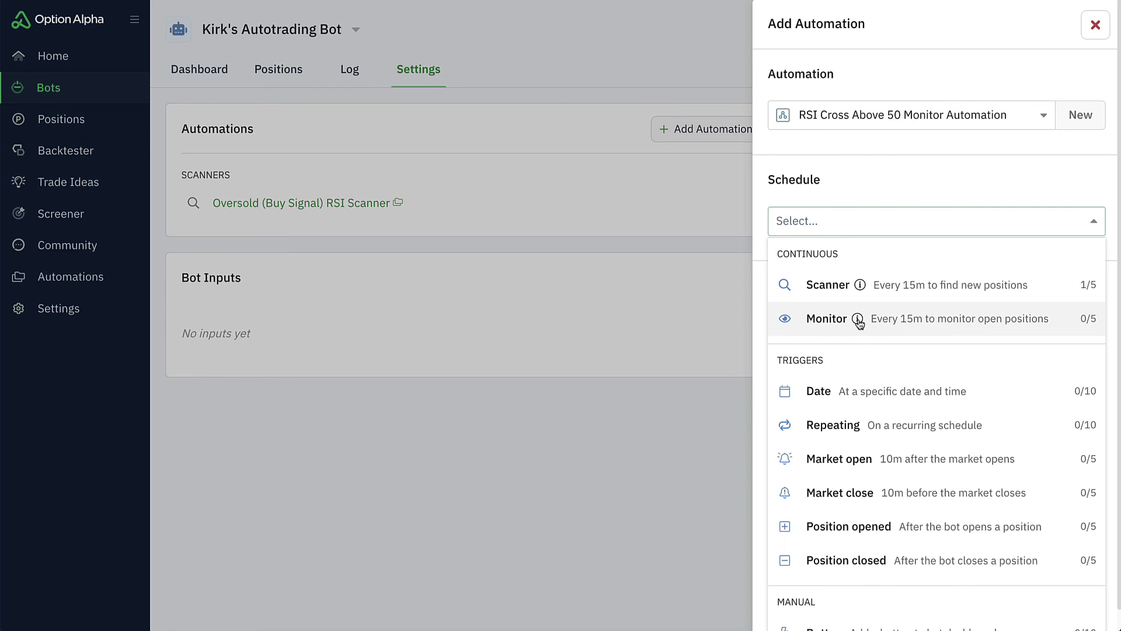
{"action": "mouse_move", "coordinate": [859, 321]}
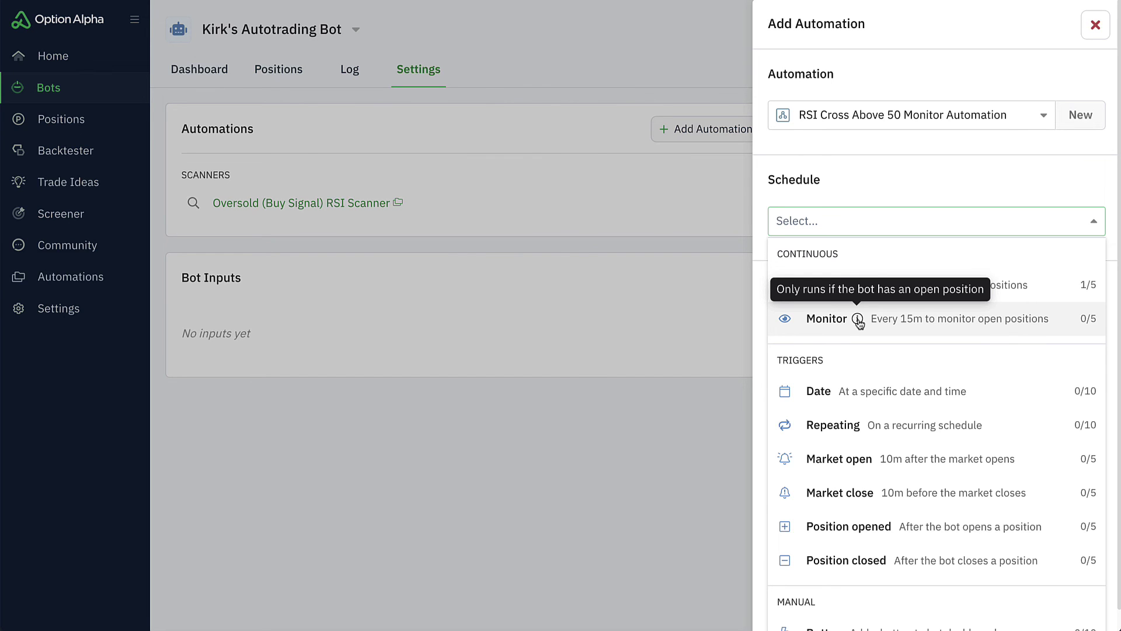
{"action": "left_click", "coordinate": [921, 321]}
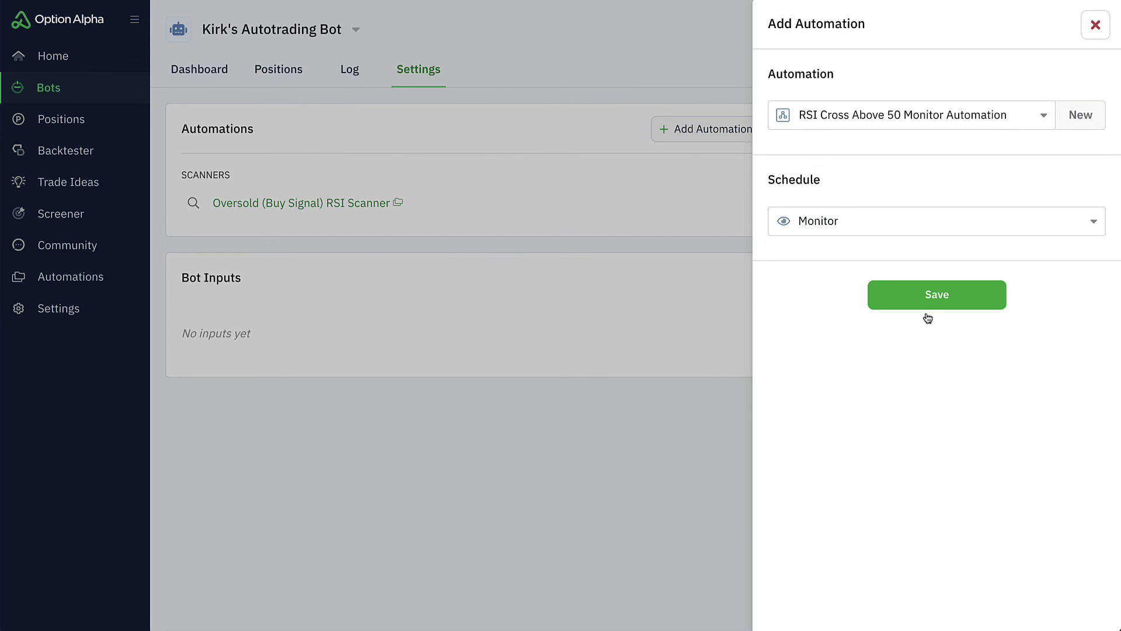
{"action": "left_click", "coordinate": [934, 298]}
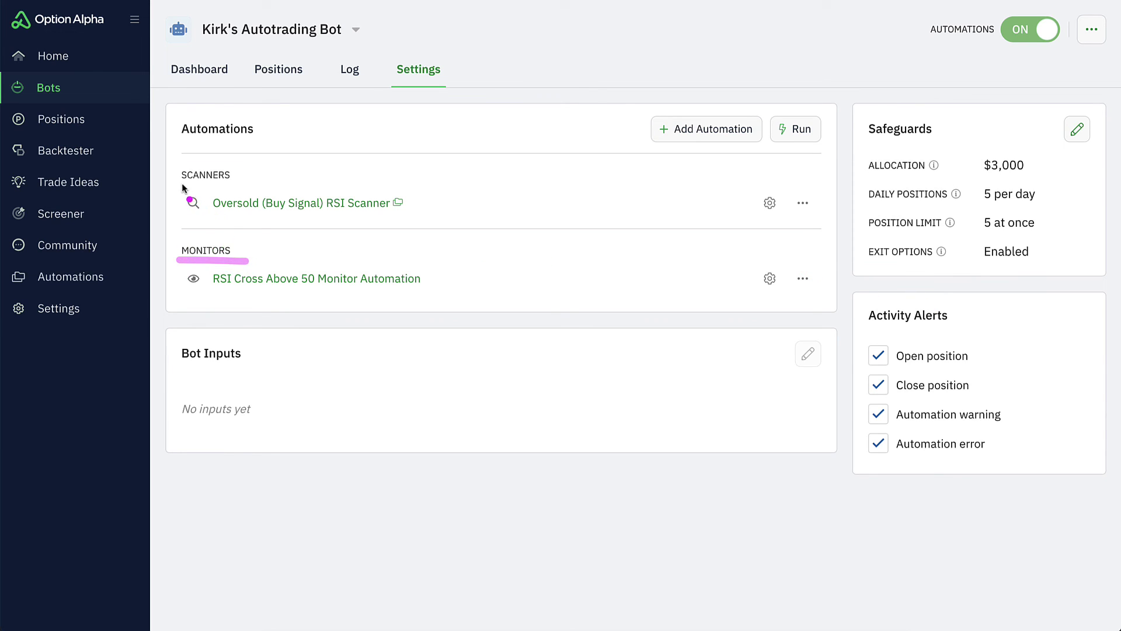
{"action": "left_click_drag", "start_coordinate": [176, 184], "coordinate": [237, 185]}
{"action": "mouse_move", "coordinate": [414, 187]}
{"action": "left_mouse_down"}
{"action": "mouse_move", "coordinate": [420, 204]}
{"action": "mouse_move", "coordinate": [475, 142]}
{"action": "left_mouse_up"}
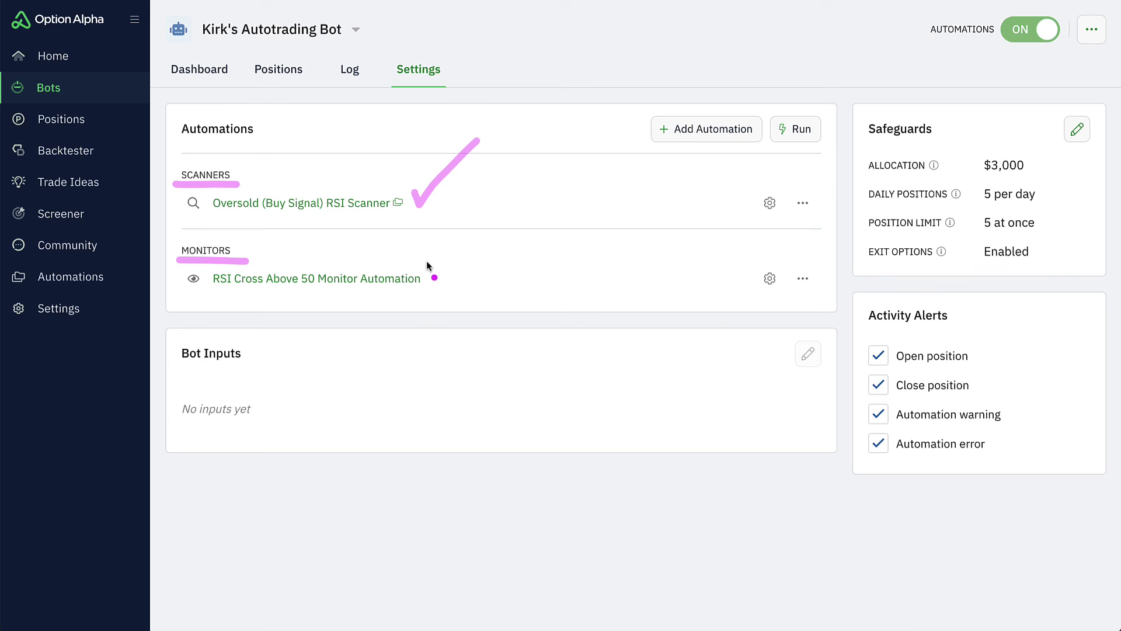
{"action": "mouse_move", "coordinate": [427, 262]}
{"action": "left_mouse_down"}
{"action": "mouse_move", "coordinate": [443, 262]}
{"action": "mouse_move", "coordinate": [507, 204]}
{"action": "left_mouse_up"}
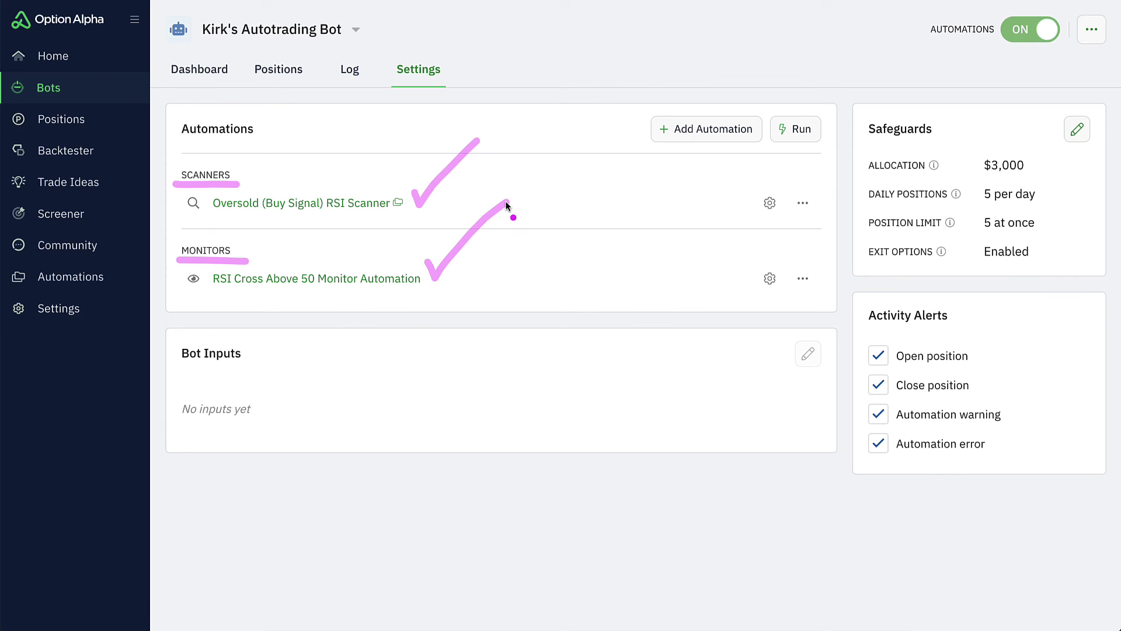
{"action": "key", "text": "Escape"}
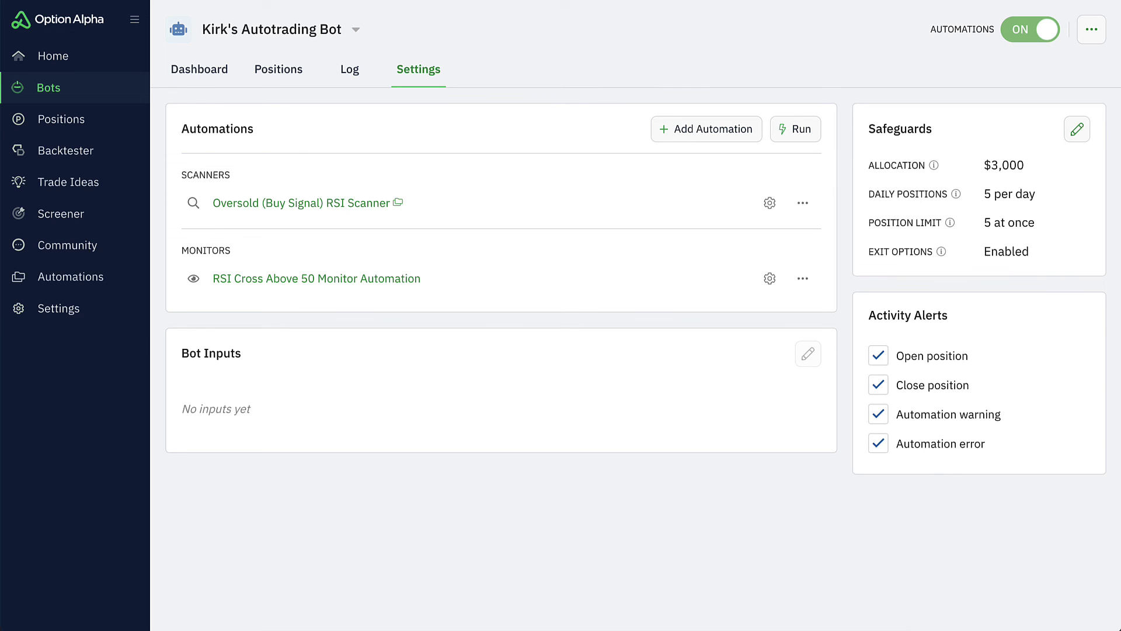
{"action": "left_click", "coordinate": [905, 0]}
Check the run times in the bot's log and return to the bot settings
{"action": "left_click", "coordinate": [351, 73]}
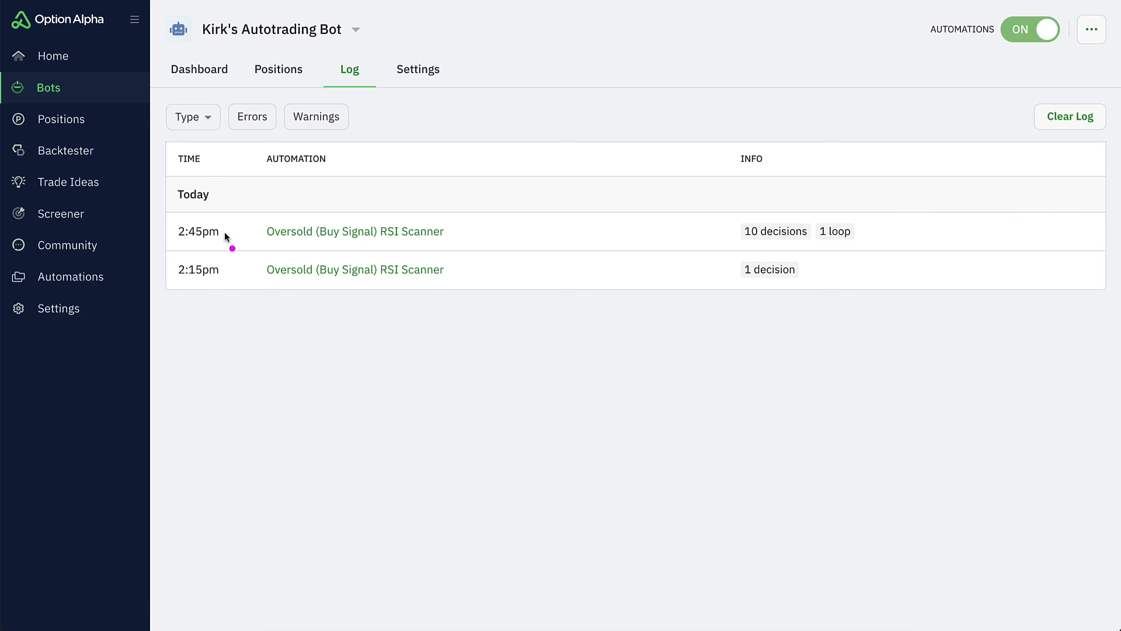
{"action": "left_click_drag", "start_coordinate": [173, 243], "coordinate": [232, 244]}
{"action": "left_click", "coordinate": [413, 70]}
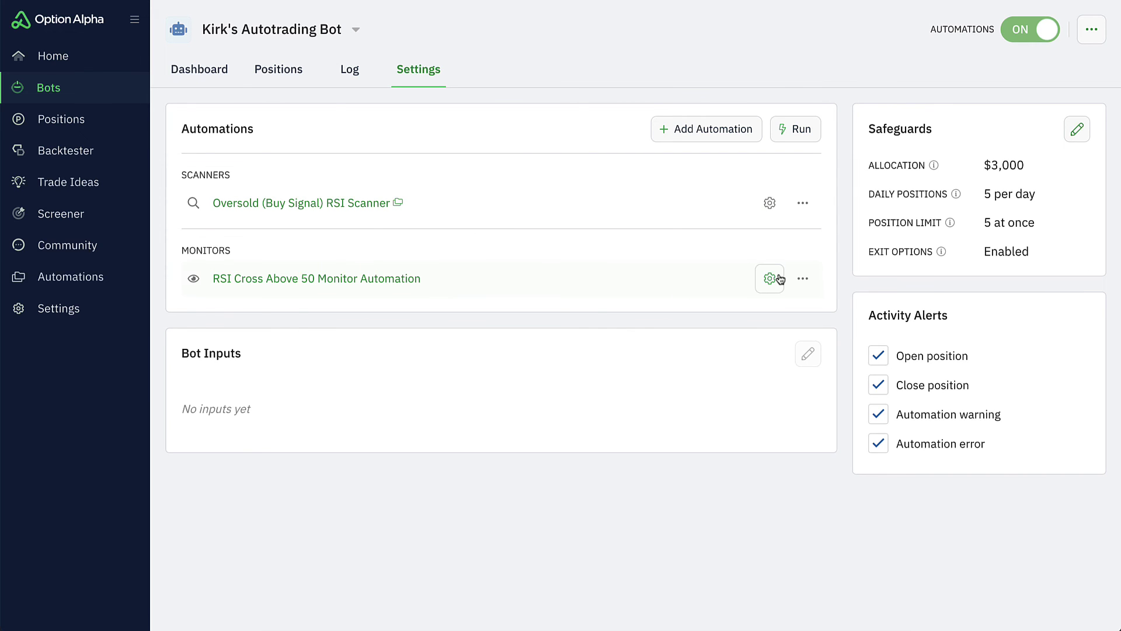
Review the Monitor schedule's description in the RSI Cross Above 50 automation's settings and close them without changes
{"action": "left_click", "coordinate": [764, 284]}
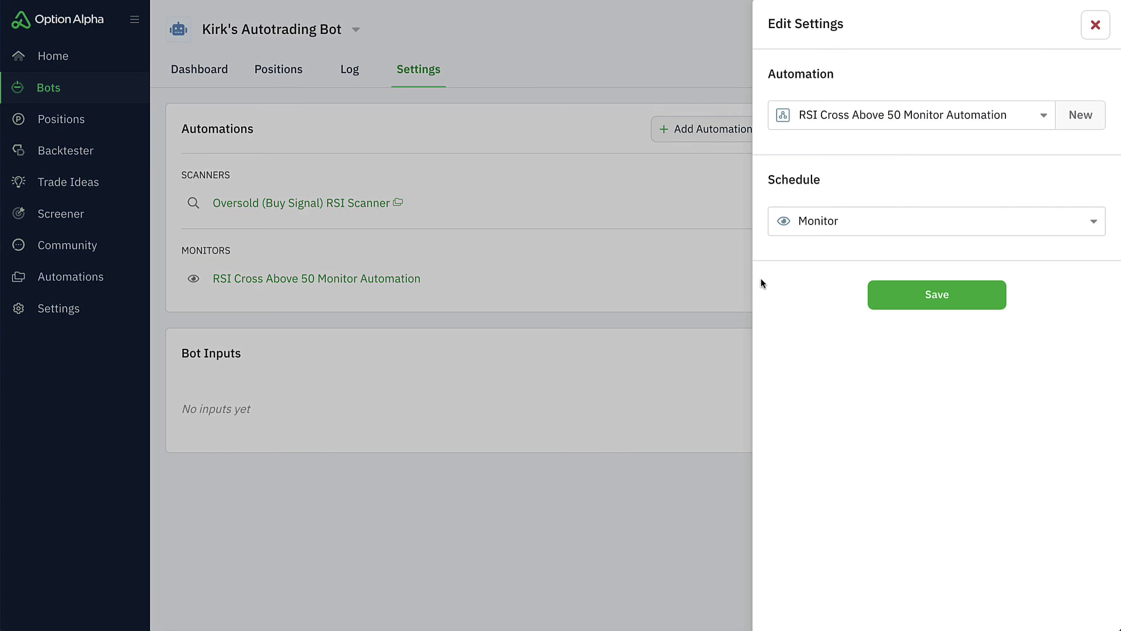
{"action": "left_click", "coordinate": [921, 229]}
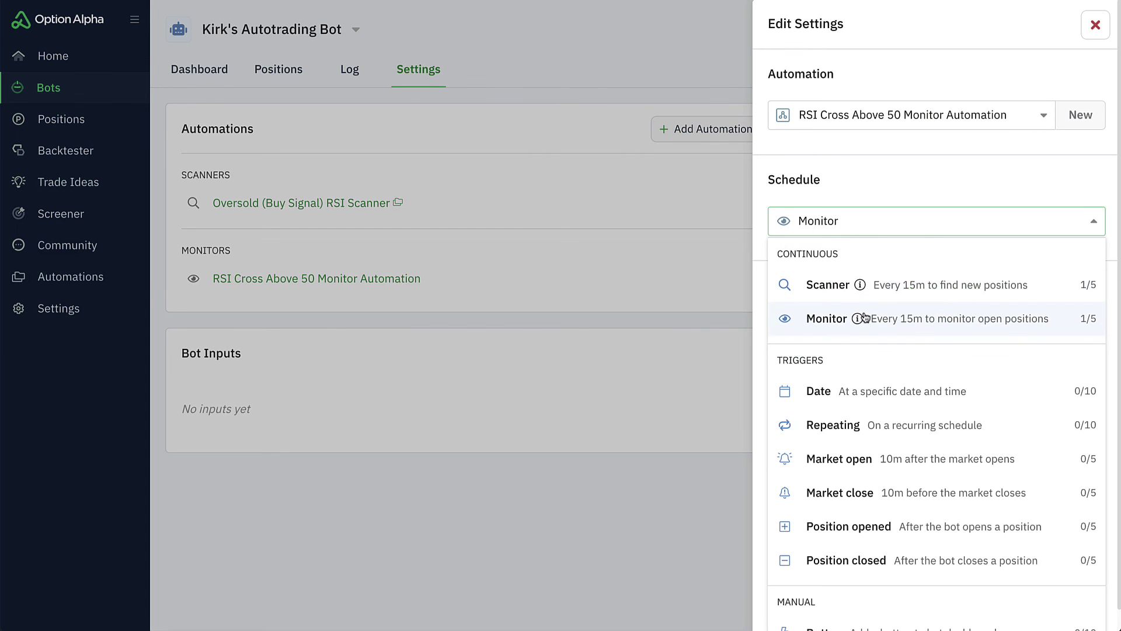
{"action": "mouse_move", "coordinate": [857, 320]}
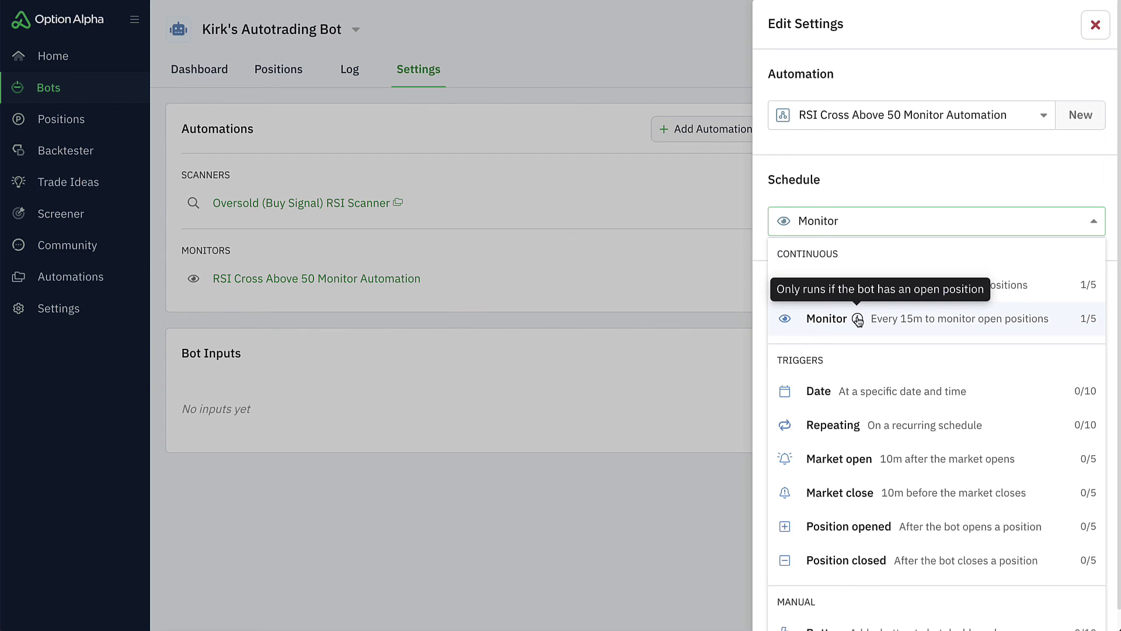
{"action": "left_click", "coordinate": [1096, 25]}
{"action": "left_click", "coordinate": [1096, 25]}
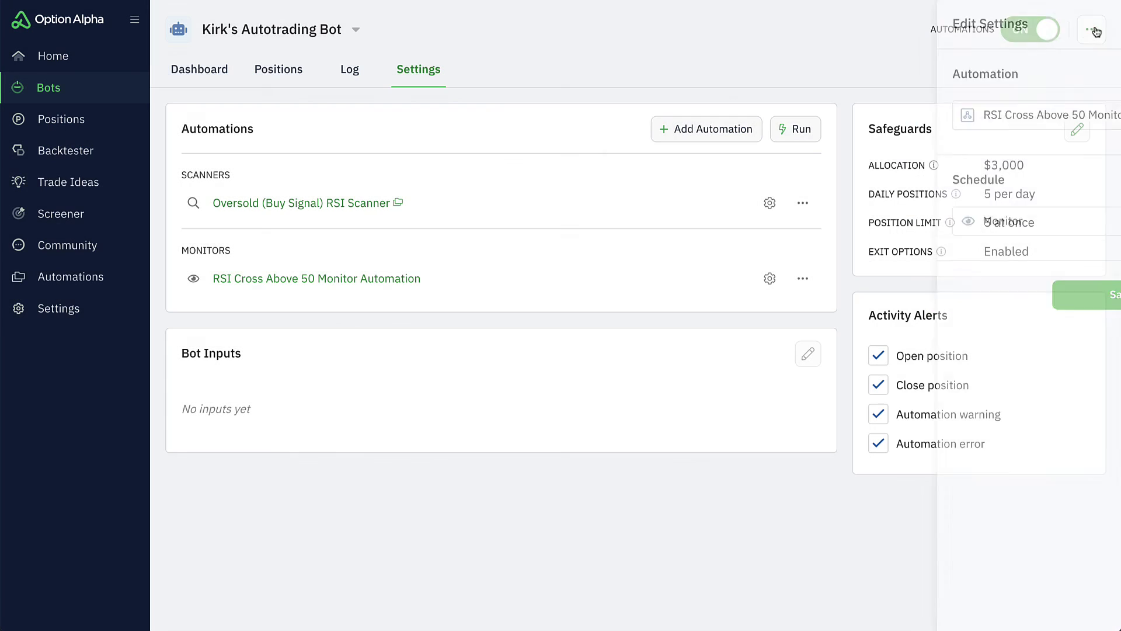
Review the 2:15pm and 2:45pm scanner runs in the bot's log
{"action": "left_click", "coordinate": [352, 70]}
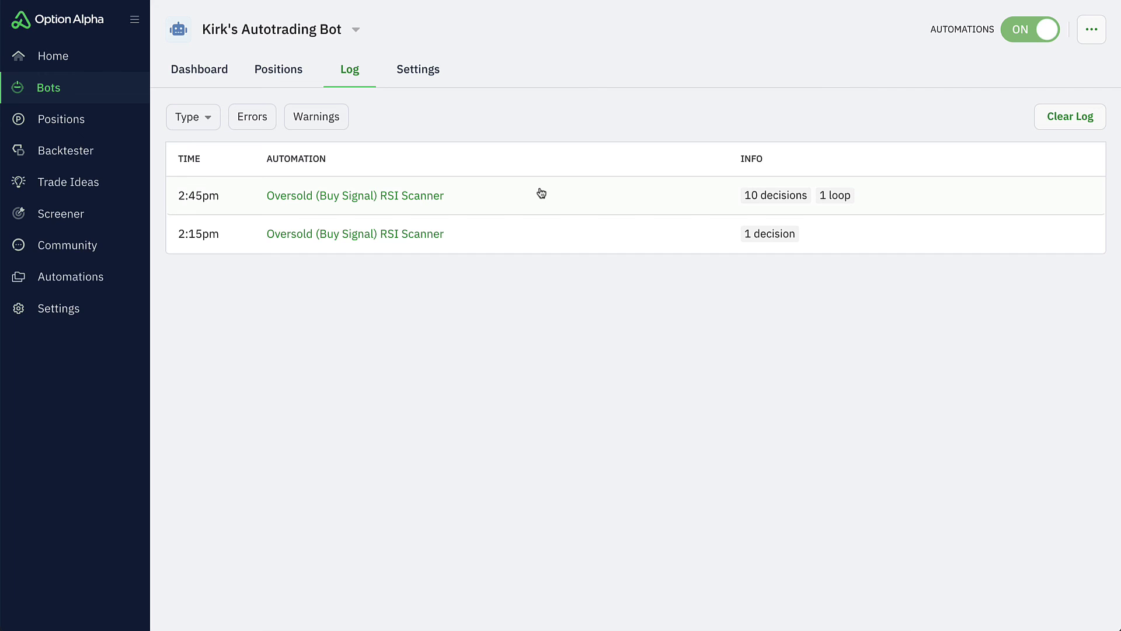
{"action": "left_click", "coordinate": [531, 235]}
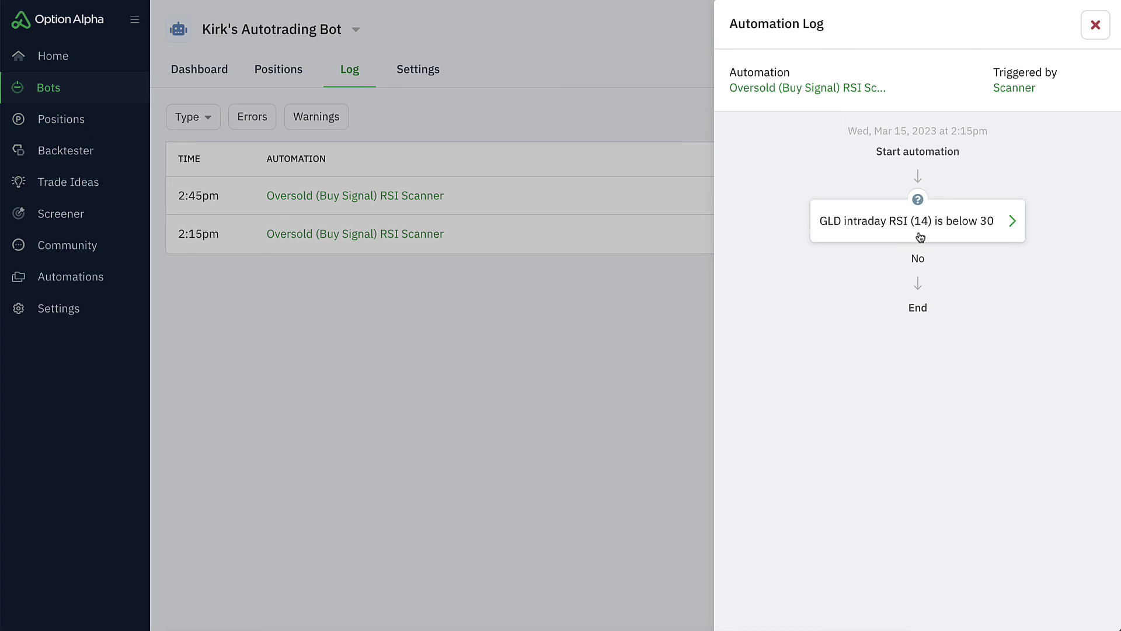
{"action": "left_click", "coordinate": [1097, 26]}
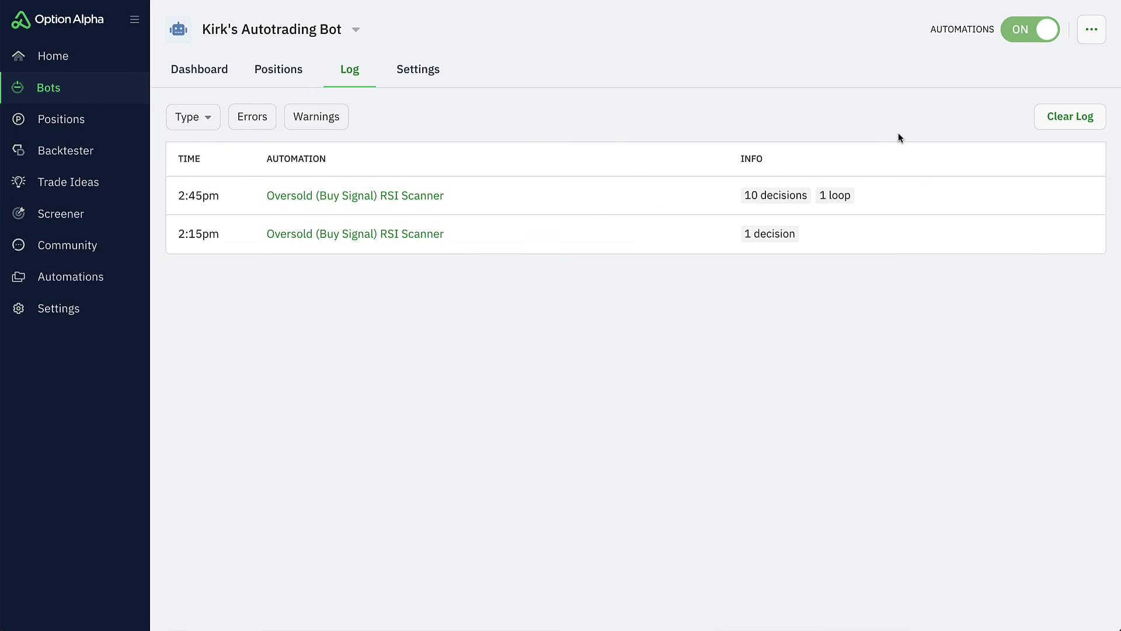
{"action": "left_click", "coordinate": [702, 200]}
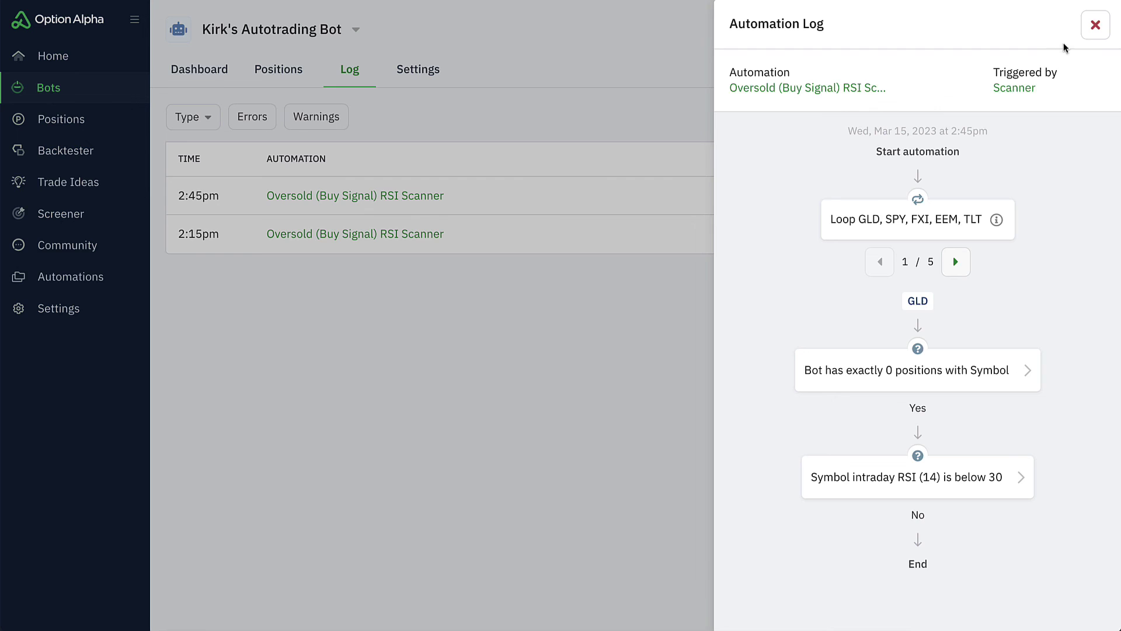
{"action": "left_click", "coordinate": [1085, 32]}
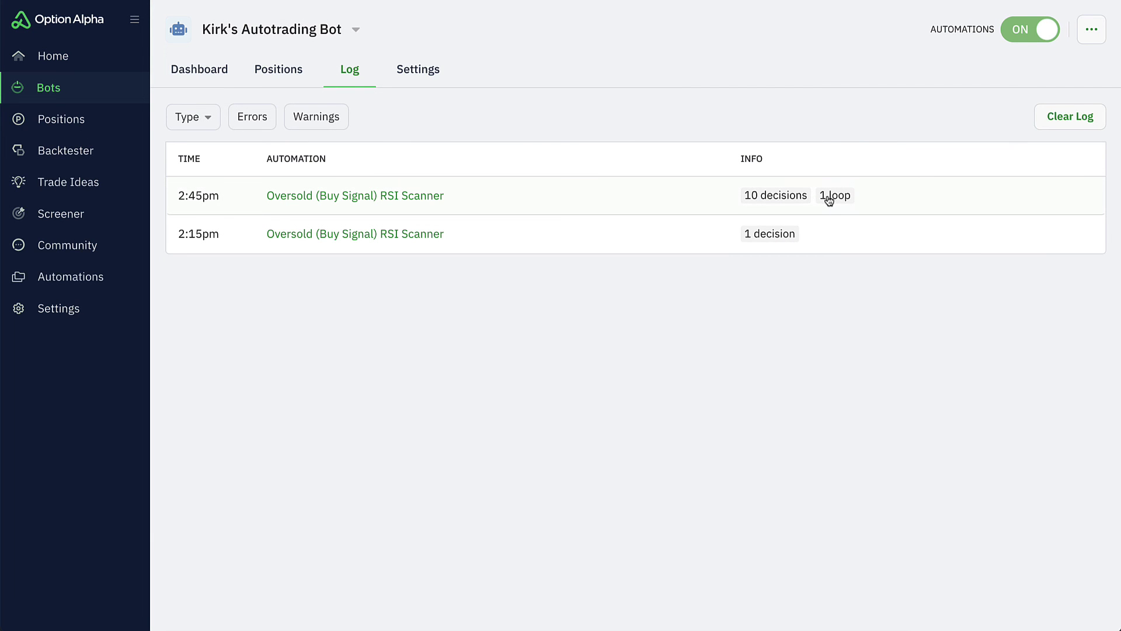
Examine each looped symbol in the 2:45pm scanner run, including the indicator value behind EEM's RSI decision
{"action": "left_click", "coordinate": [704, 201]}
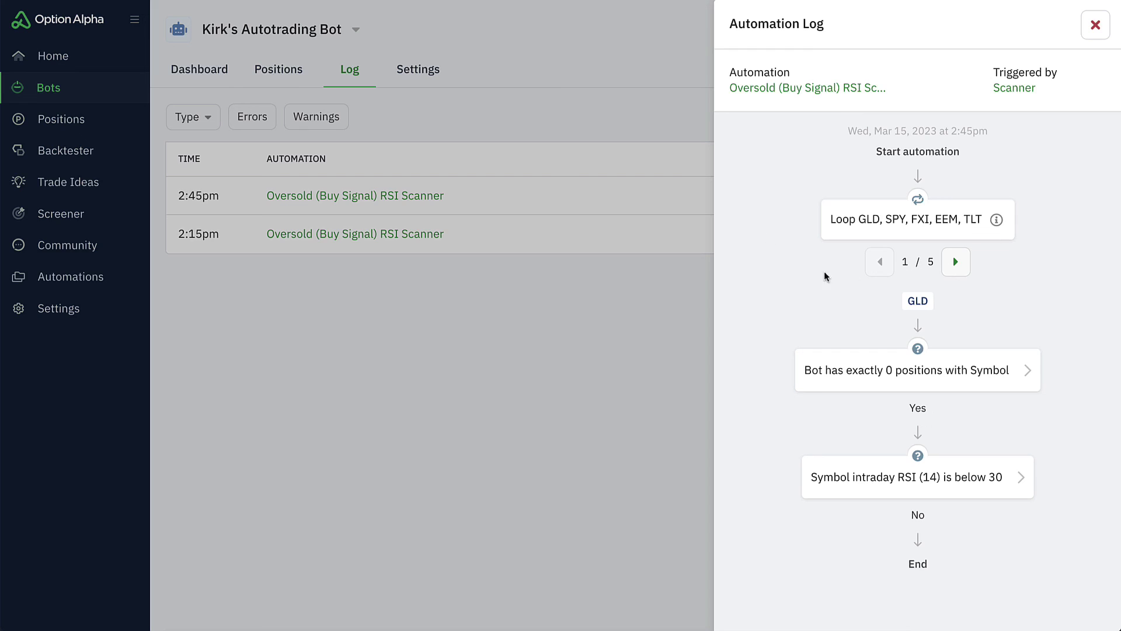
{"action": "left_click", "coordinate": [954, 263]}
{"action": "left_click", "coordinate": [954, 262]}
{"action": "left_click", "coordinate": [954, 262]}
{"action": "left_click", "coordinate": [904, 476]}
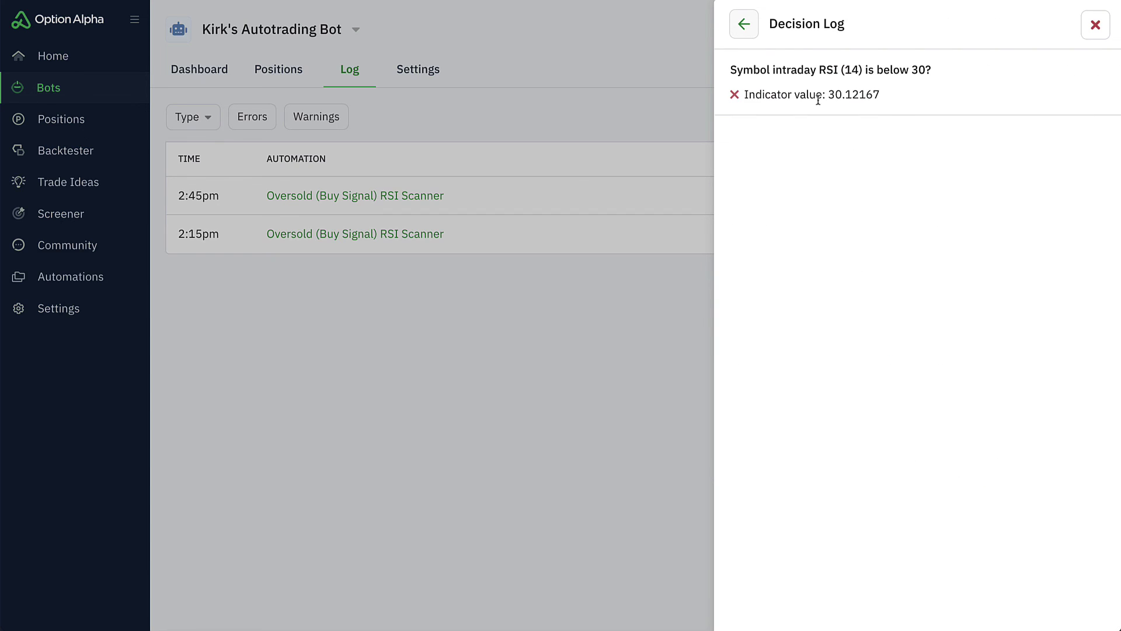
{"action": "left_click_drag", "start_coordinate": [828, 95], "coordinate": [878, 98]}
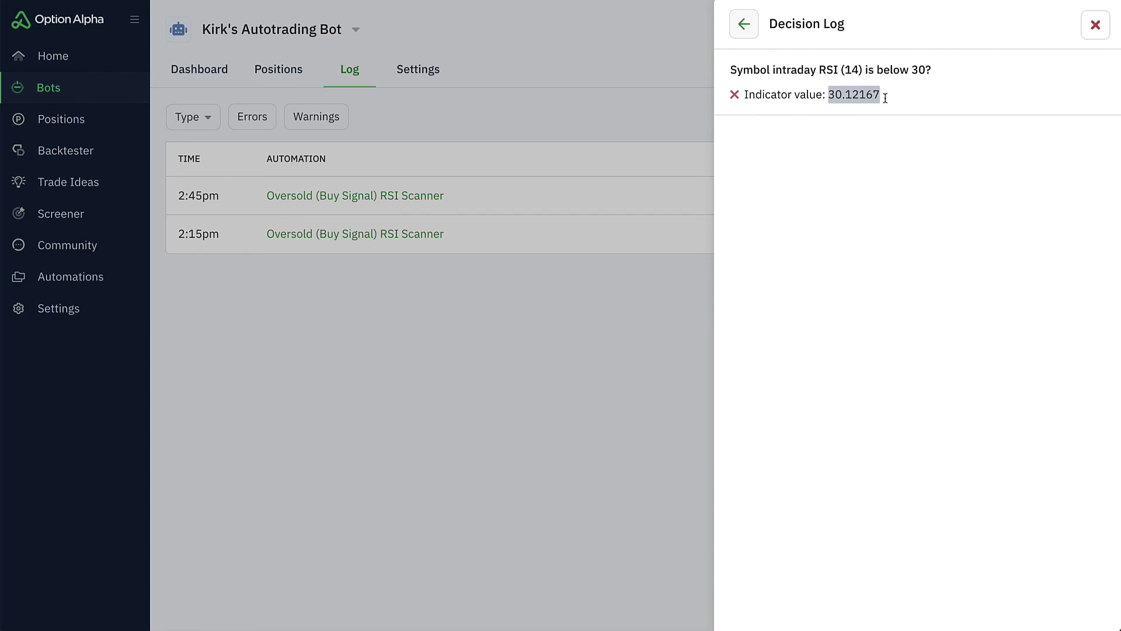
{"action": "left_click", "coordinate": [753, 35]}
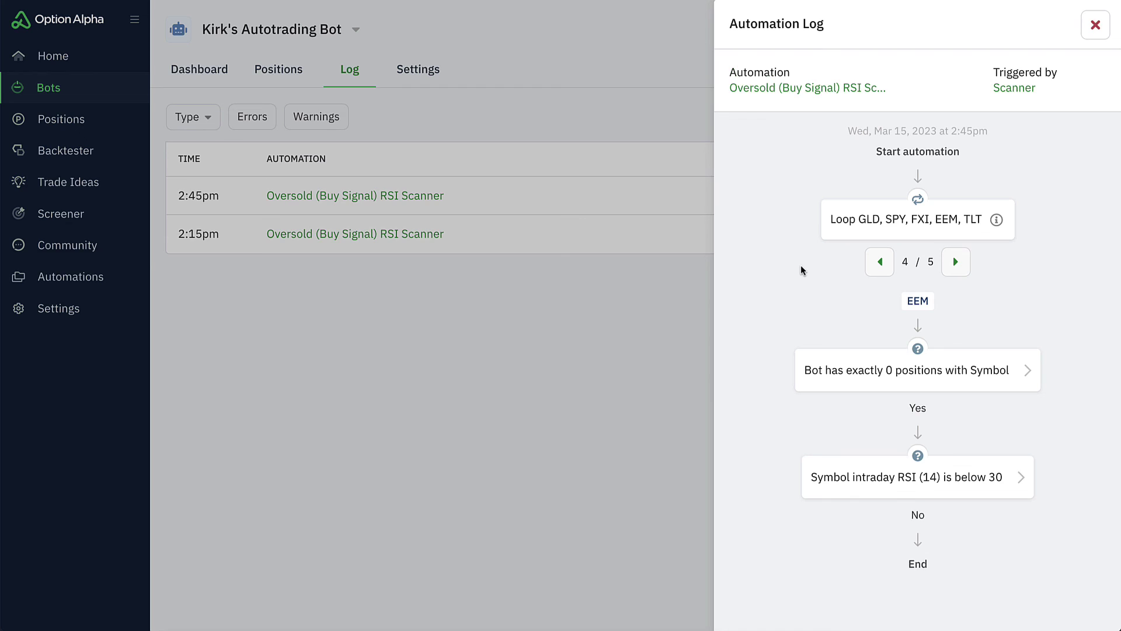
{"action": "left_click", "coordinate": [957, 264]}
{"action": "left_click", "coordinate": [1096, 27]}
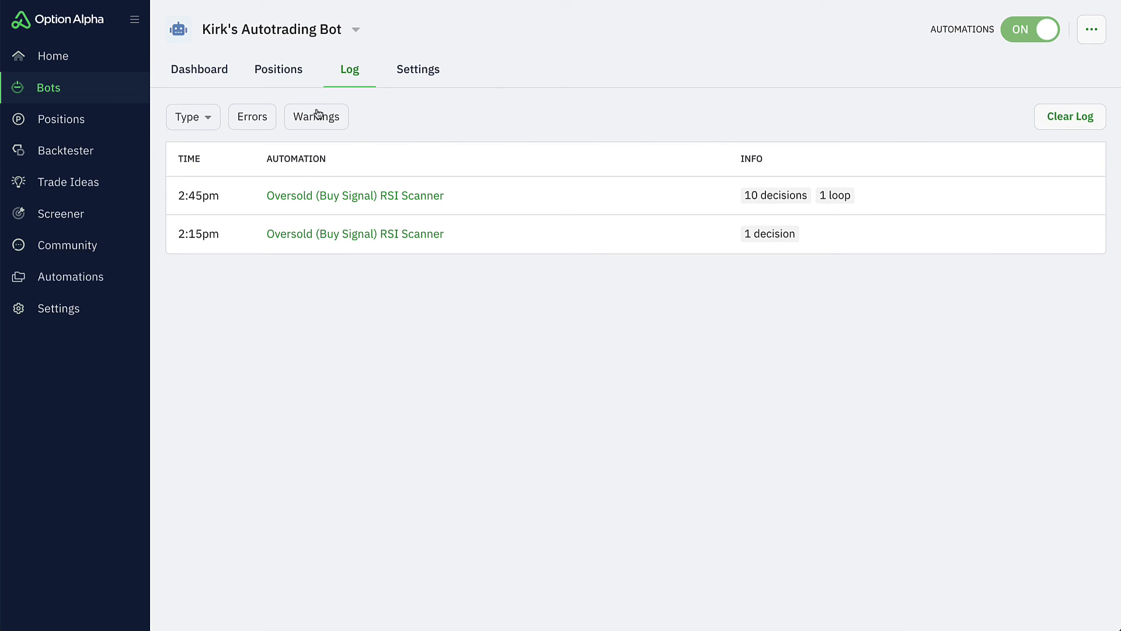
Review the bot's dashboard and its lists of open and closed positions
{"action": "left_click", "coordinate": [215, 78]}
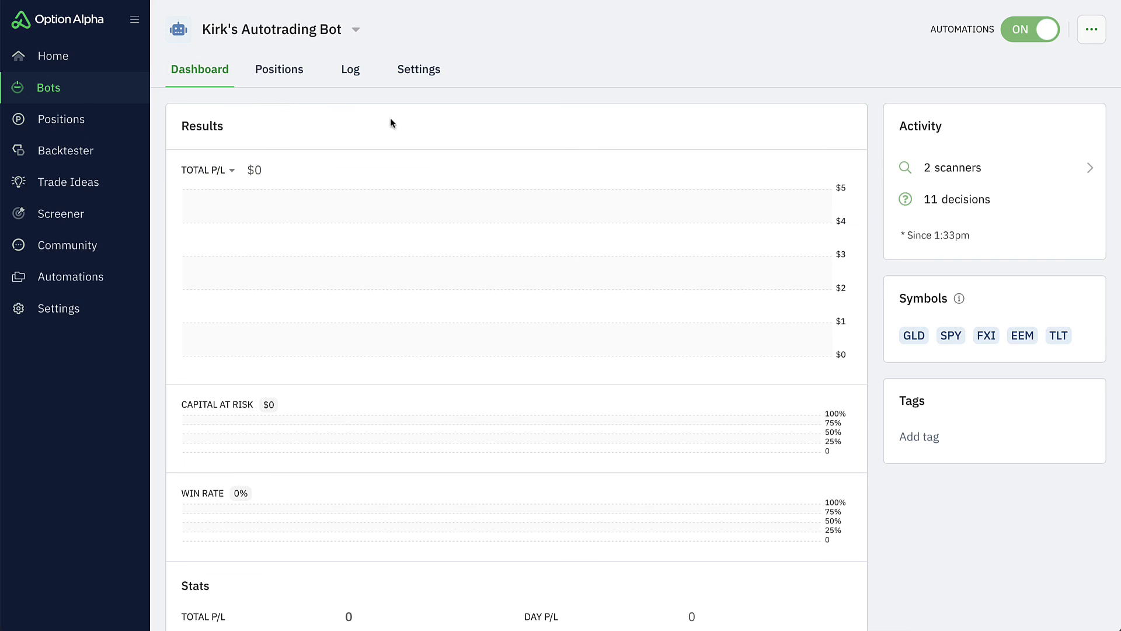
{"action": "mouse_move", "coordinate": [511, 359]}
{"action": "left_click", "coordinate": [281, 70]}
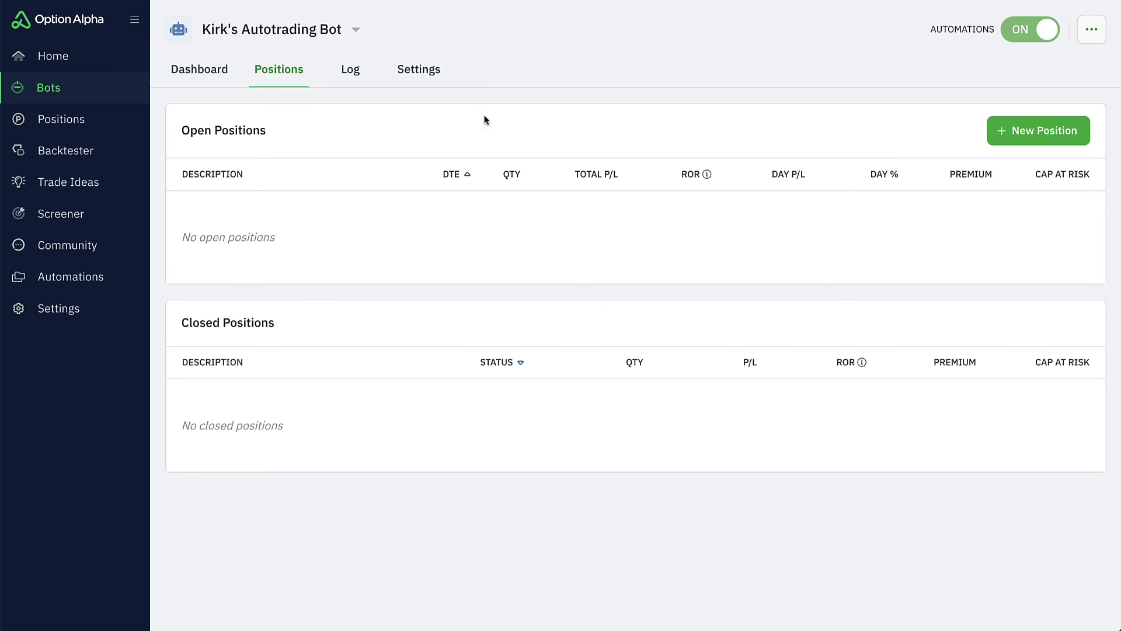
Start a new manual position in the bot for EEM using the Short put spread strategy
{"action": "left_click", "coordinate": [1020, 132]}
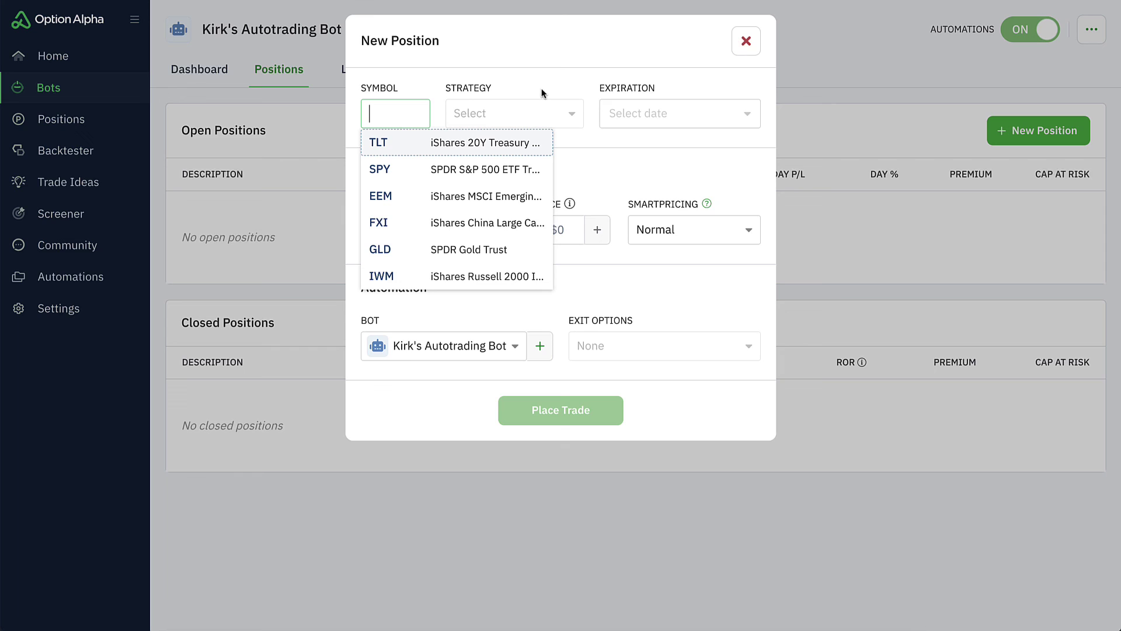
{"action": "left_click", "coordinate": [485, 250]}
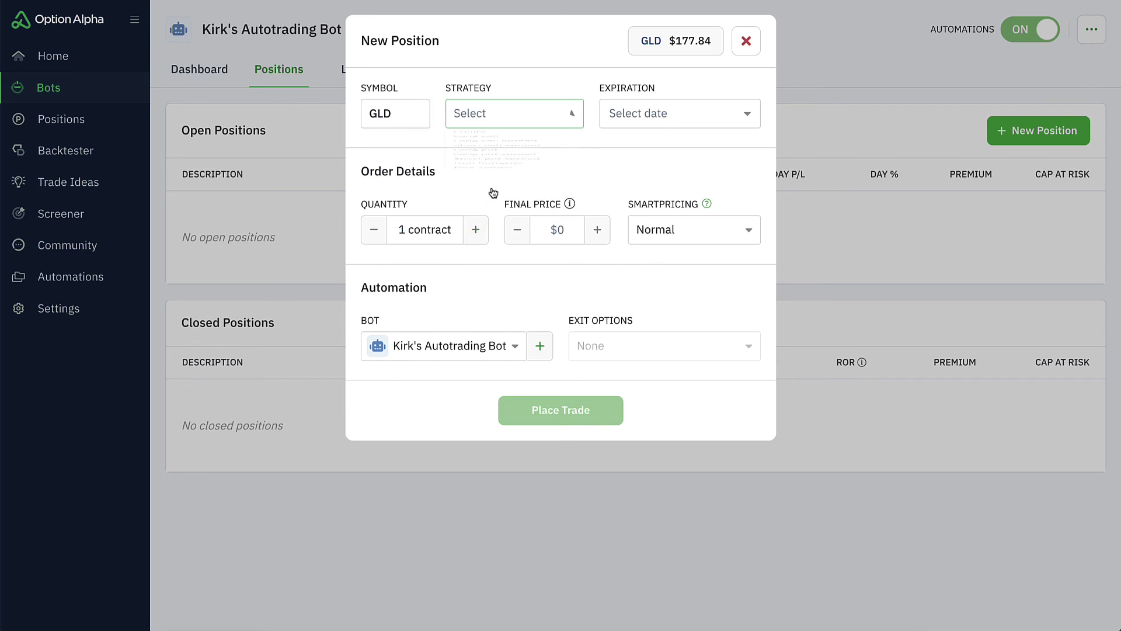
{"action": "left_click", "coordinate": [517, 118]}
{"action": "left_click", "coordinate": [398, 115]}
{"action": "left_click", "coordinate": [407, 196]}
{"action": "left_click", "coordinate": [500, 117]}
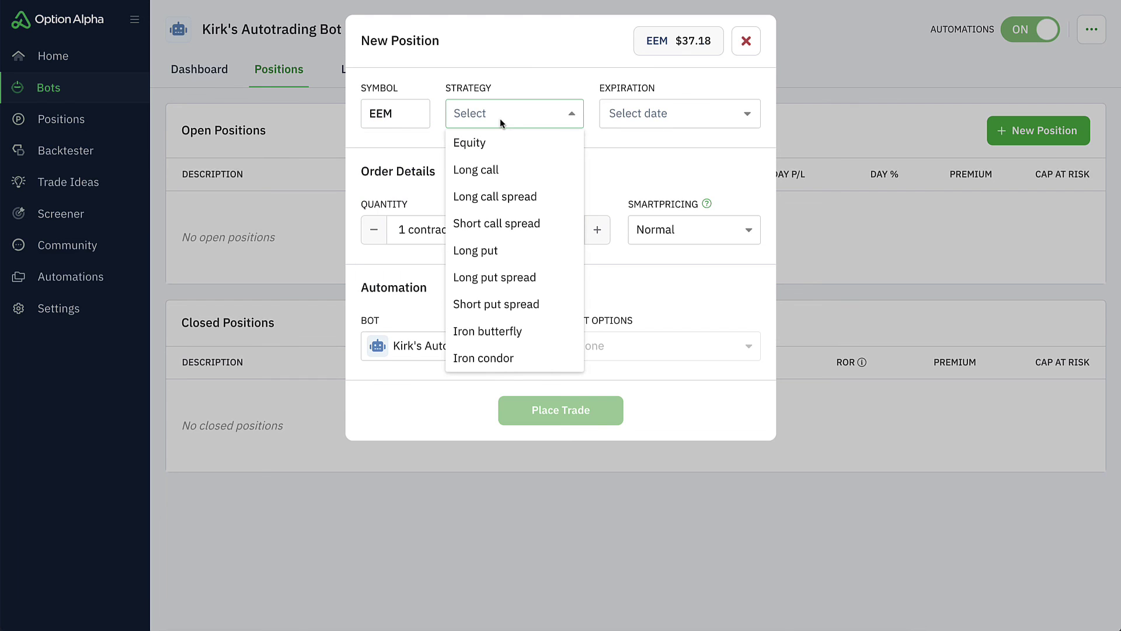
{"action": "left_click", "coordinate": [513, 304]}
Set the EEM spread to the Apr 21, 2023 expiration with a 36 short put and a 33 long put, and place the trade
{"action": "left_click", "coordinate": [653, 120]}
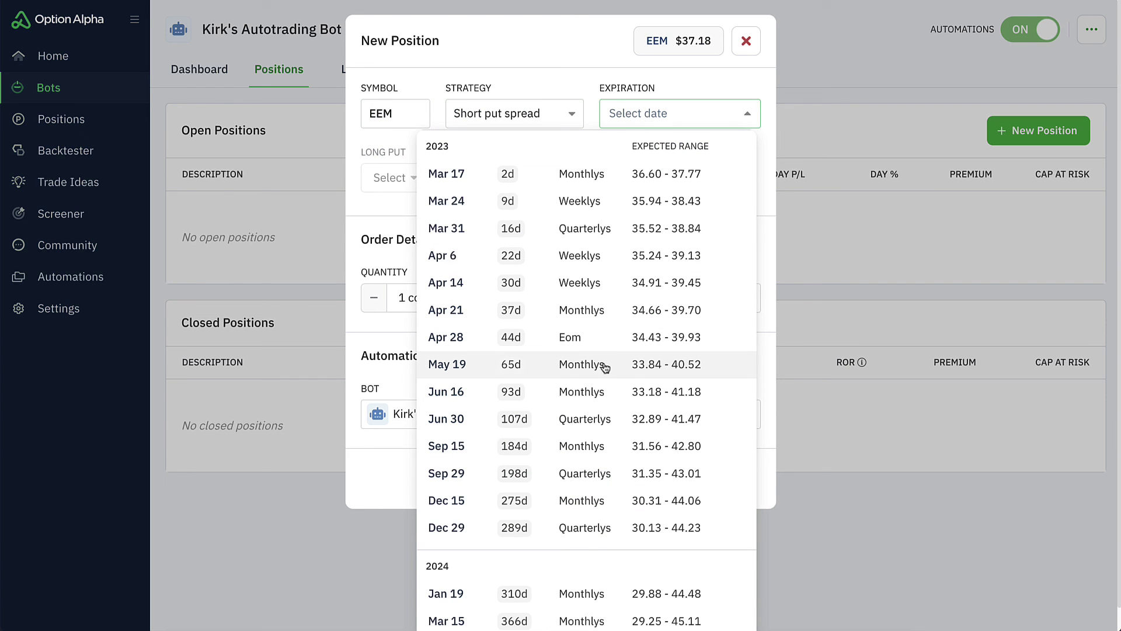
{"action": "left_click", "coordinate": [607, 312]}
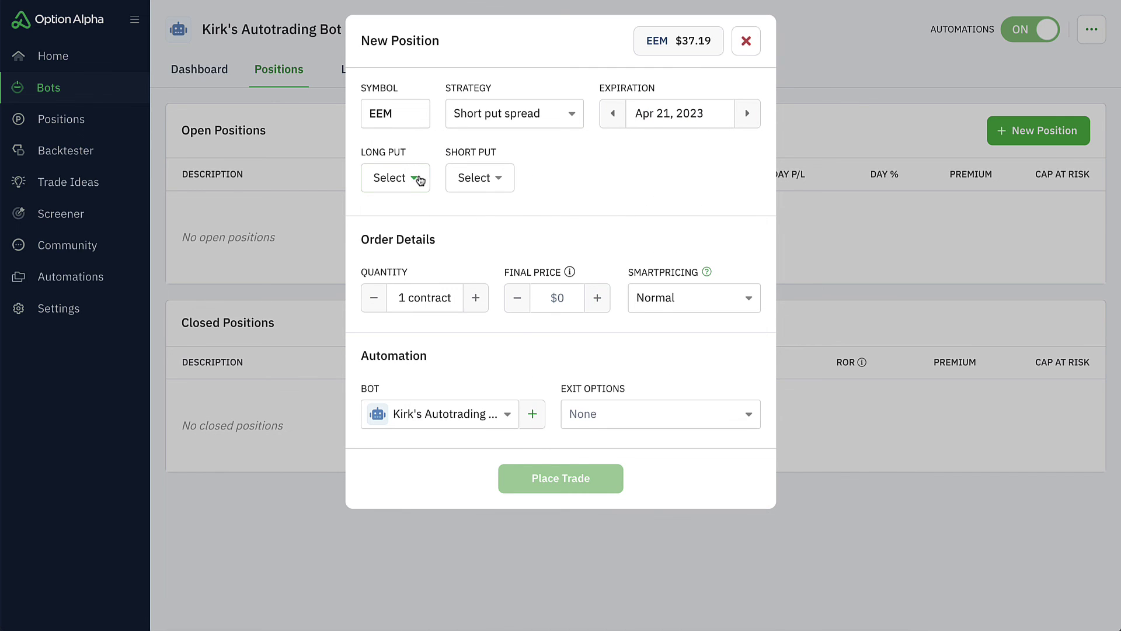
{"action": "left_click", "coordinate": [476, 178]}
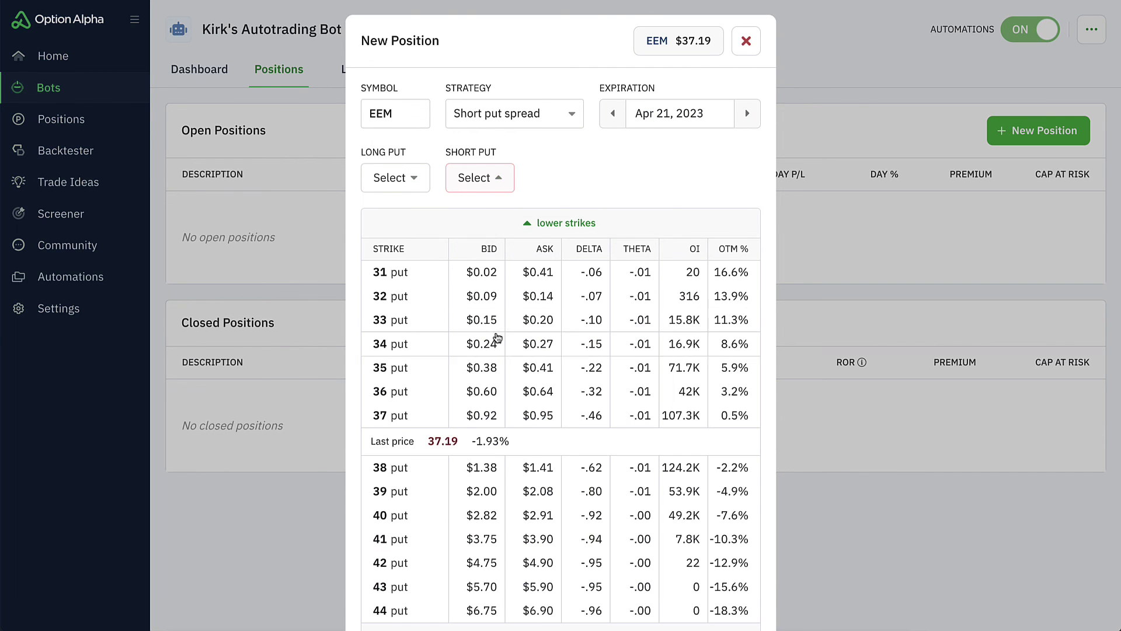
{"action": "left_click", "coordinate": [545, 387]}
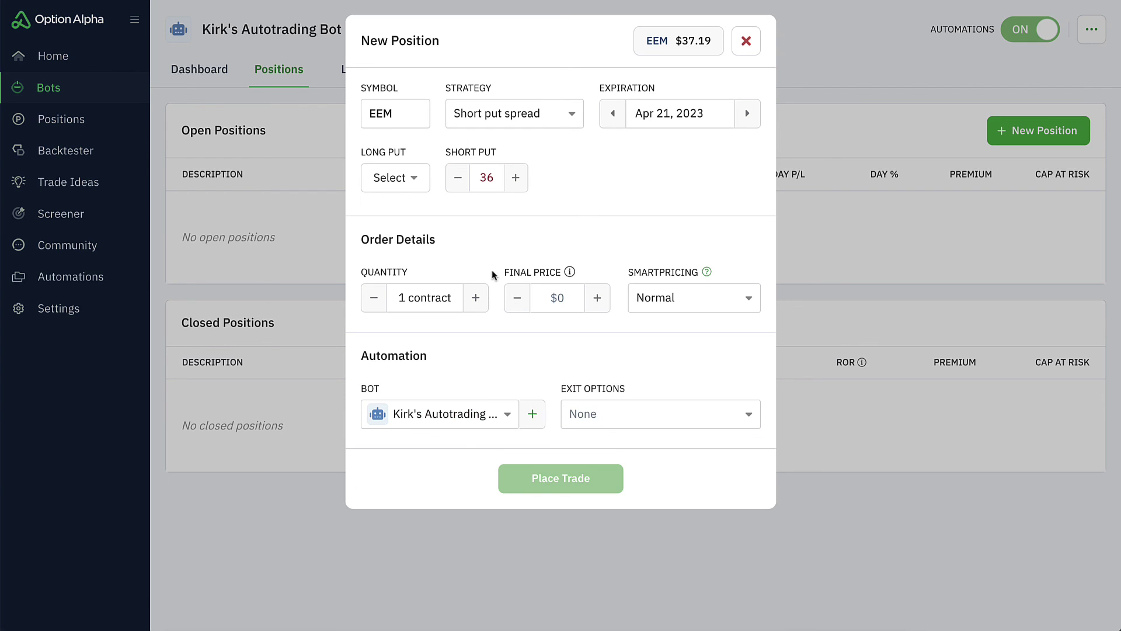
{"action": "left_click", "coordinate": [399, 182]}
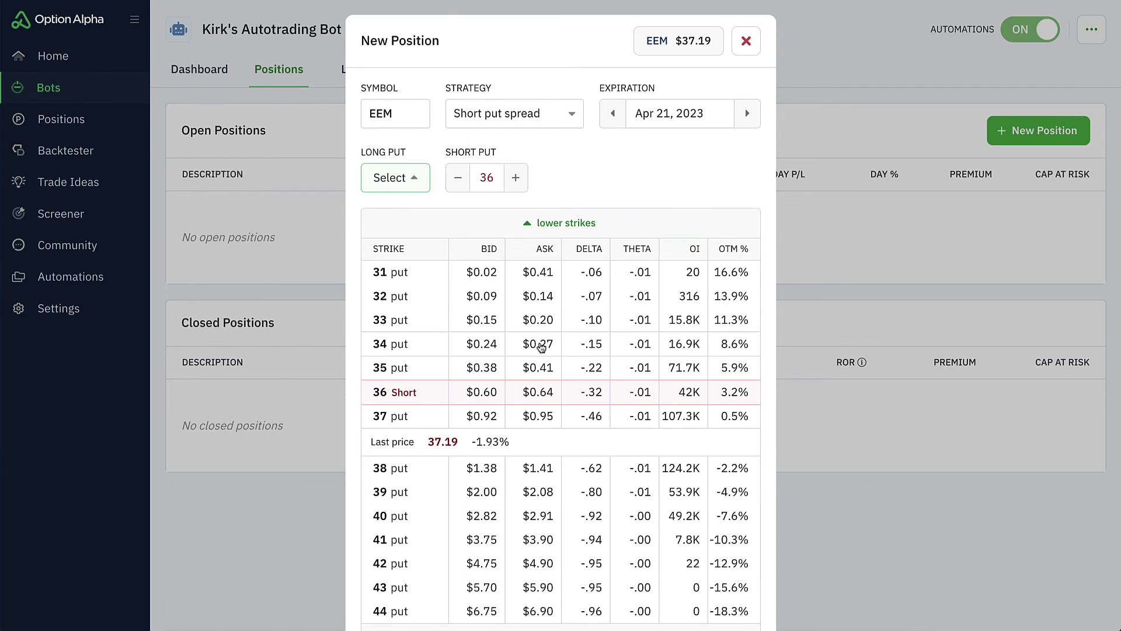
{"action": "left_click", "coordinate": [537, 321]}
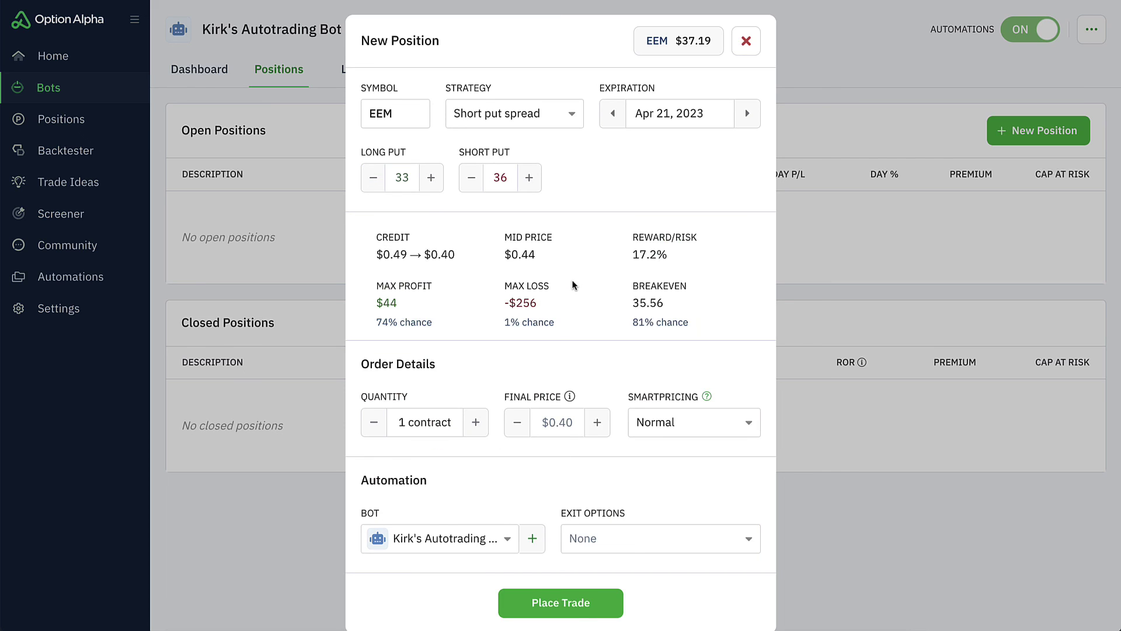
{"action": "scroll", "coordinate": [572, 285], "scroll_direction": "down", "scroll_amount": 1}
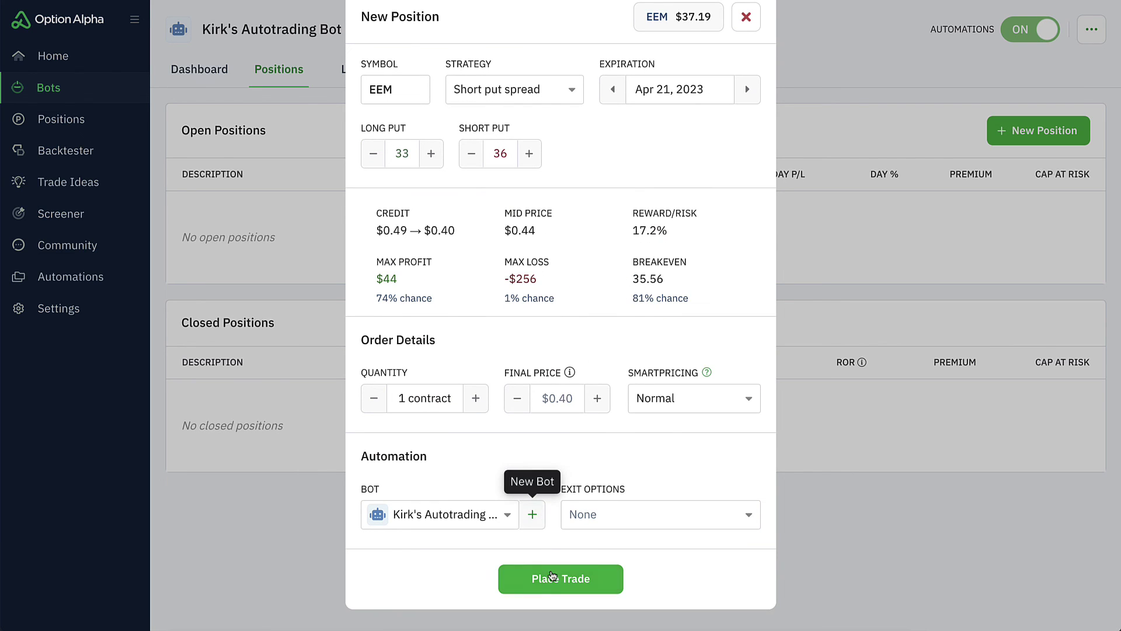
{"action": "left_click", "coordinate": [553, 578]}
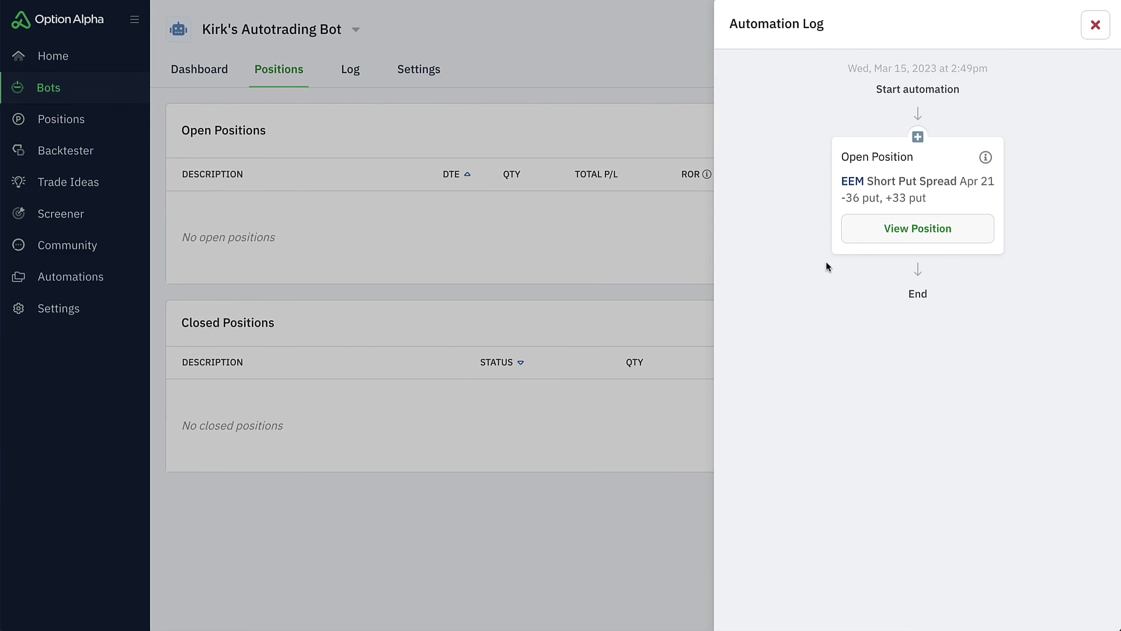
Open the new EEM position's trade details and examine the SmartPricing price sequence of the opening order
{"action": "left_click", "coordinate": [888, 233]}
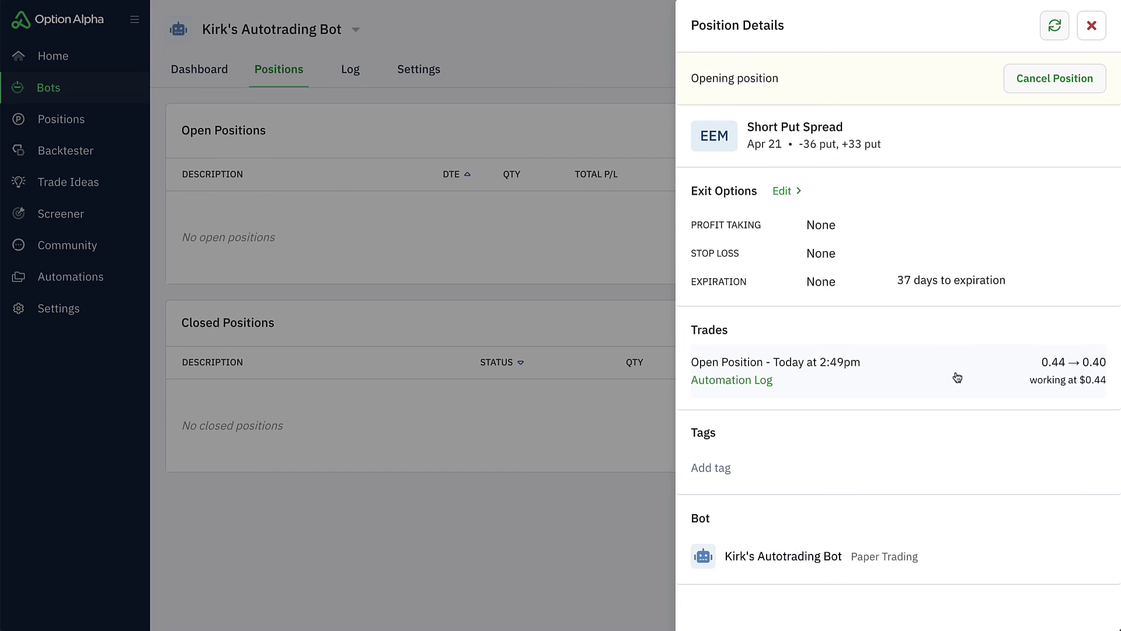
{"action": "left_click", "coordinate": [957, 378]}
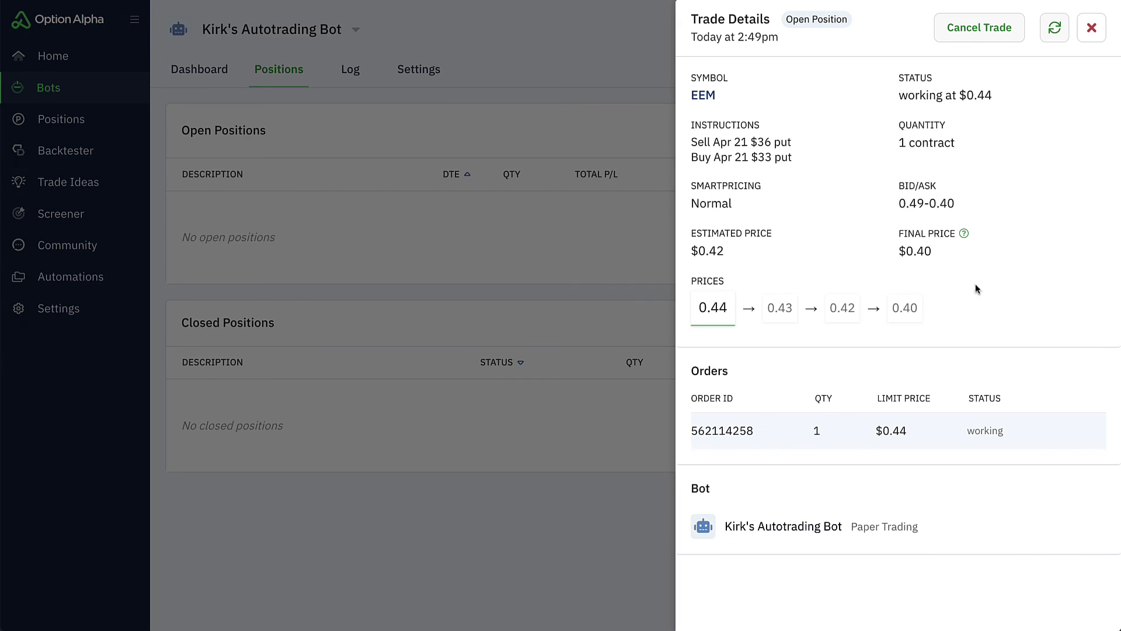
{"action": "left_click", "coordinate": [1058, 34]}
{"action": "mouse_move", "coordinate": [787, 273]}
{"action": "left_mouse_down"}
{"action": "mouse_move", "coordinate": [701, 273]}
{"action": "mouse_move", "coordinate": [679, 328]}
{"action": "mouse_move", "coordinate": [928, 339]}
{"action": "left_mouse_up"}
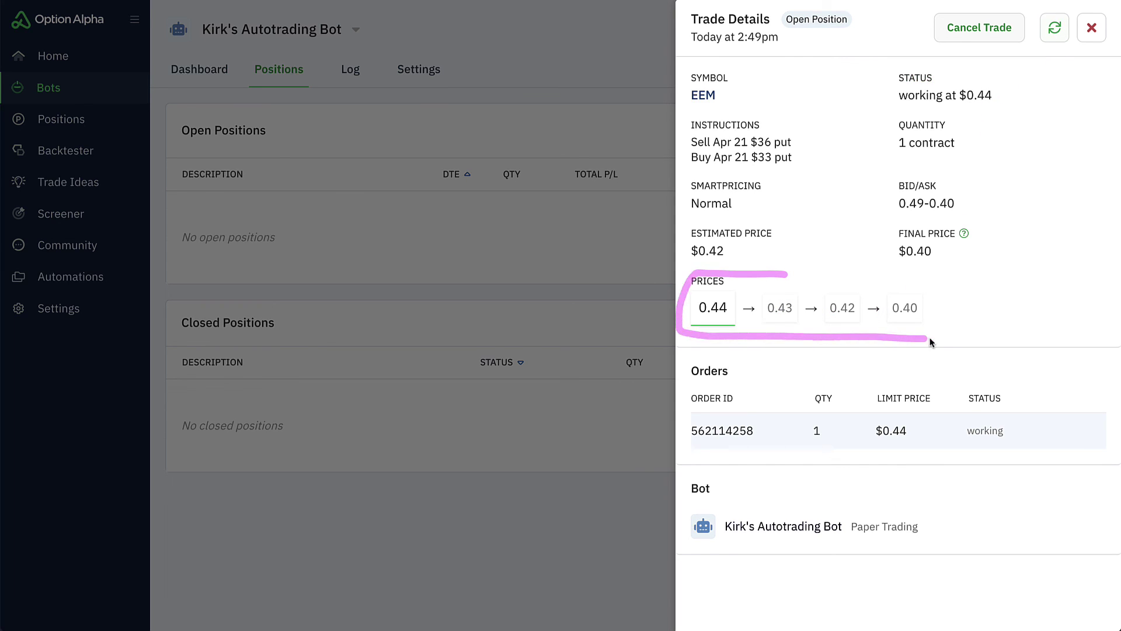
{"action": "left_click_drag", "start_coordinate": [947, 272], "coordinate": [779, 268]}
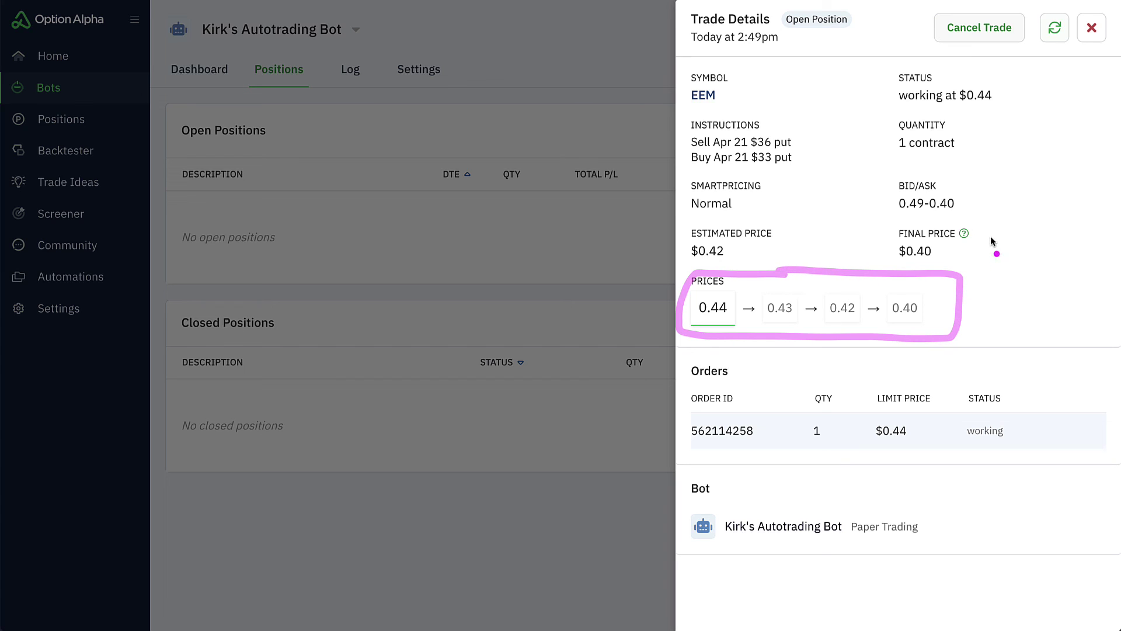
{"action": "key", "text": "Escape"}
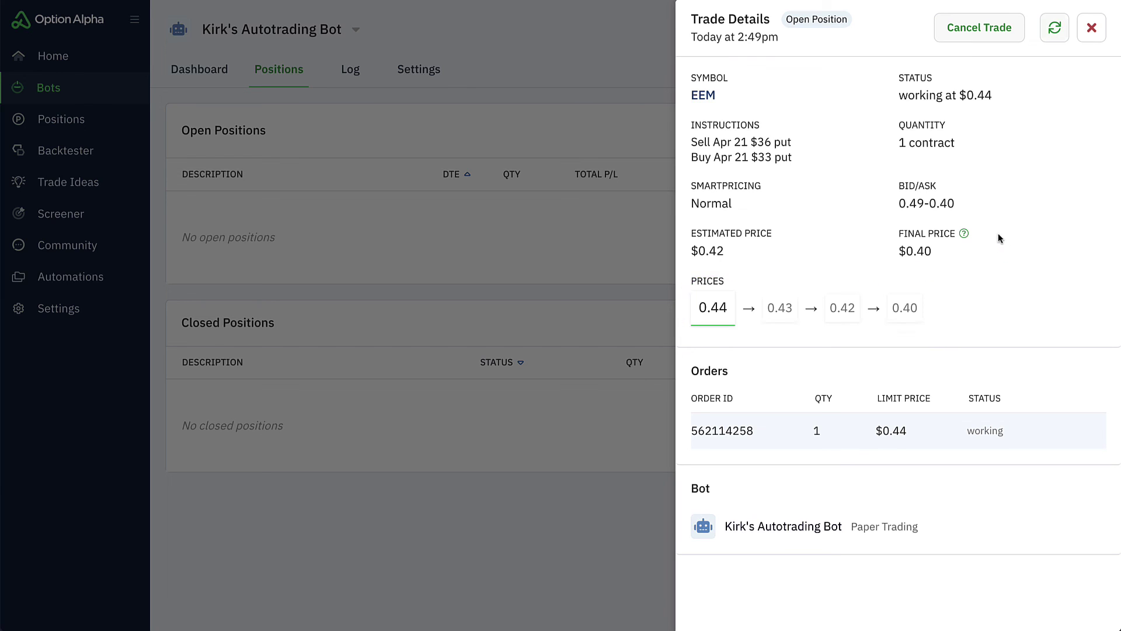
Refresh the EEM trade details repeatedly to follow the order through its successive limit prices and statuses
{"action": "left_click", "coordinate": [1053, 29]}
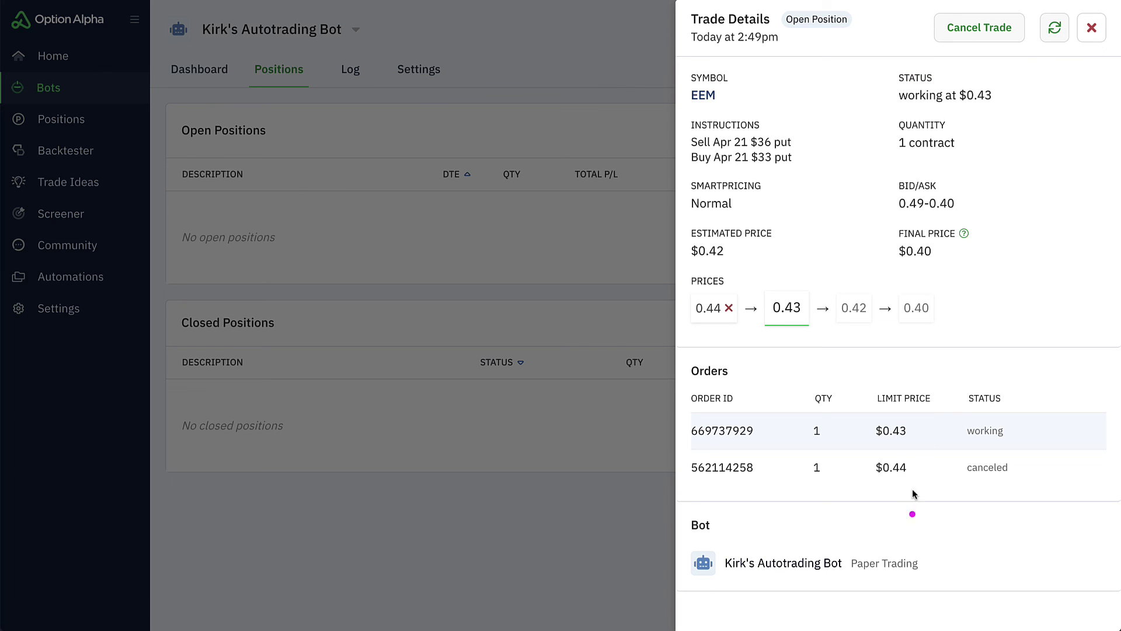
{"action": "mouse_move", "coordinate": [936, 449]}
{"action": "left_mouse_down"}
{"action": "mouse_move", "coordinate": [695, 456]}
{"action": "mouse_move", "coordinate": [688, 483]}
{"action": "mouse_move", "coordinate": [991, 483]}
{"action": "mouse_move", "coordinate": [911, 440]}
{"action": "left_mouse_up"}
{"action": "mouse_move", "coordinate": [717, 328]}
{"action": "left_mouse_down"}
{"action": "mouse_move", "coordinate": [727, 347]}
{"action": "mouse_move", "coordinate": [805, 334]}
{"action": "mouse_move", "coordinate": [879, 349]}
{"action": "mouse_move", "coordinate": [912, 332]}
{"action": "left_mouse_up"}
{"action": "key", "text": "Escape"}
{"action": "left_click", "coordinate": [1055, 32]}
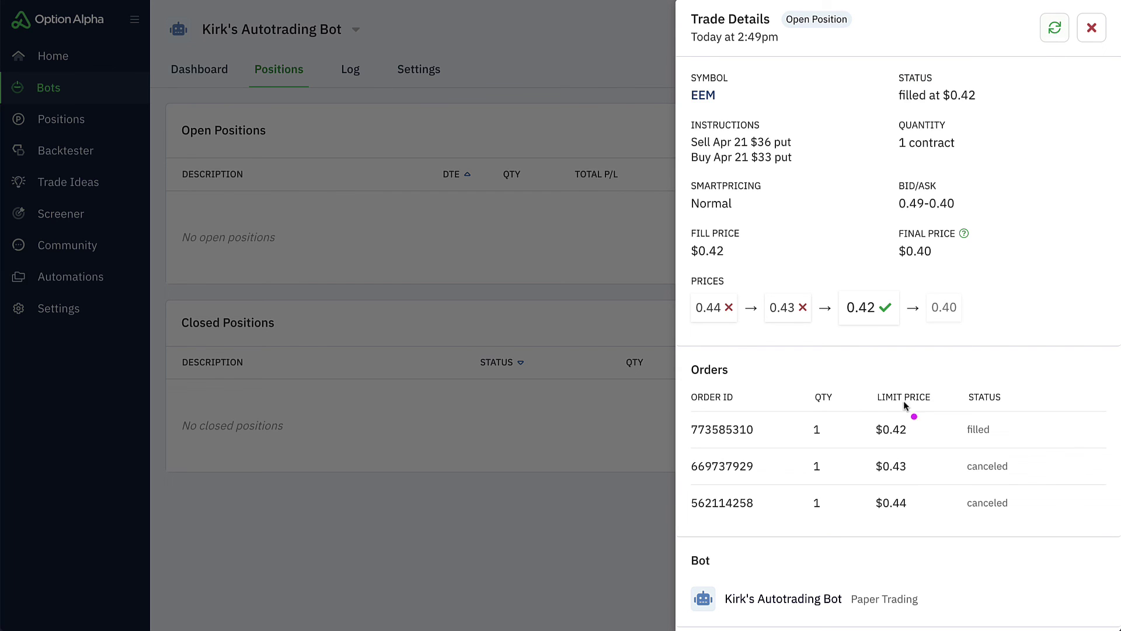
{"action": "mouse_move", "coordinate": [917, 412]}
{"action": "left_mouse_down"}
{"action": "mouse_move", "coordinate": [863, 420]}
{"action": "mouse_move", "coordinate": [926, 444]}
{"action": "mouse_move", "coordinate": [916, 416]}
{"action": "left_mouse_up"}
Return to the EEM position details and examine its metrics, payoff diagram, exit options and trades
{"action": "left_click", "coordinate": [1091, 29]}
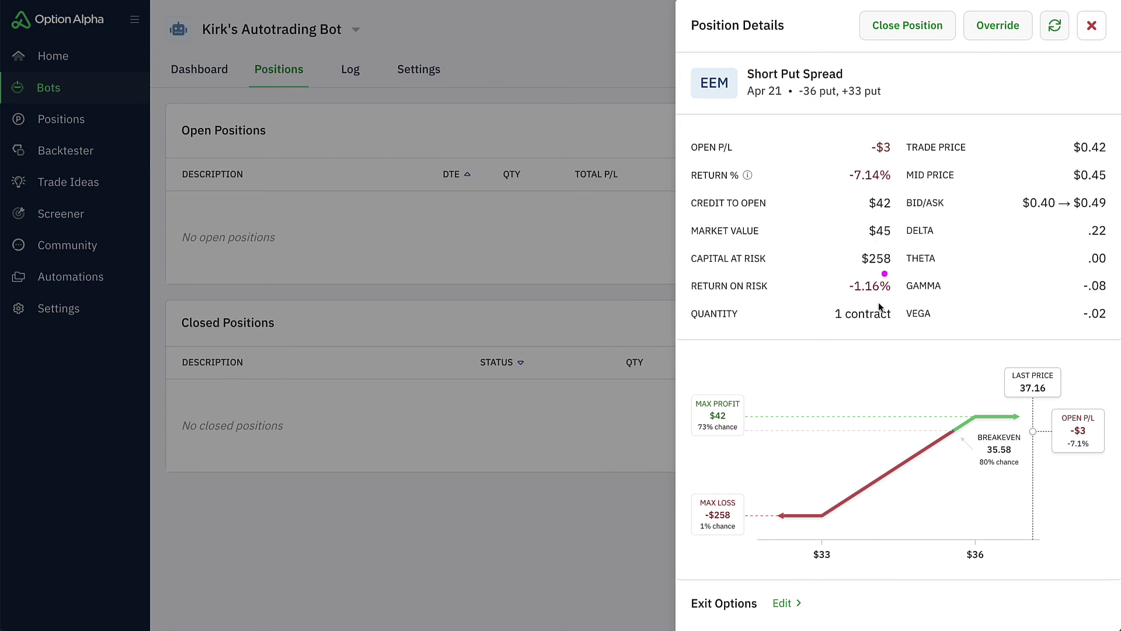
{"action": "mouse_move", "coordinate": [1046, 360]}
{"action": "left_mouse_down"}
{"action": "mouse_move", "coordinate": [716, 383]}
{"action": "mouse_move", "coordinate": [698, 529]}
{"action": "mouse_move", "coordinate": [988, 557]}
{"action": "mouse_move", "coordinate": [1075, 356]}
{"action": "mouse_move", "coordinate": [1032, 360]}
{"action": "left_mouse_up"}
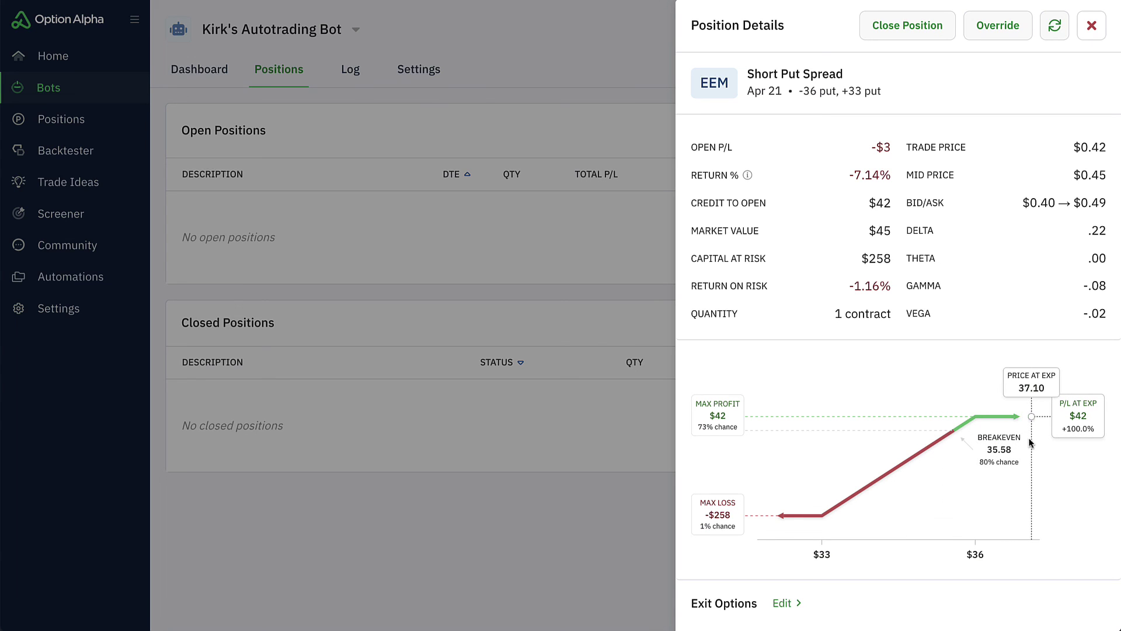
{"action": "scroll", "coordinate": [1068, 482], "scroll_direction": "down", "scroll_amount": 1}
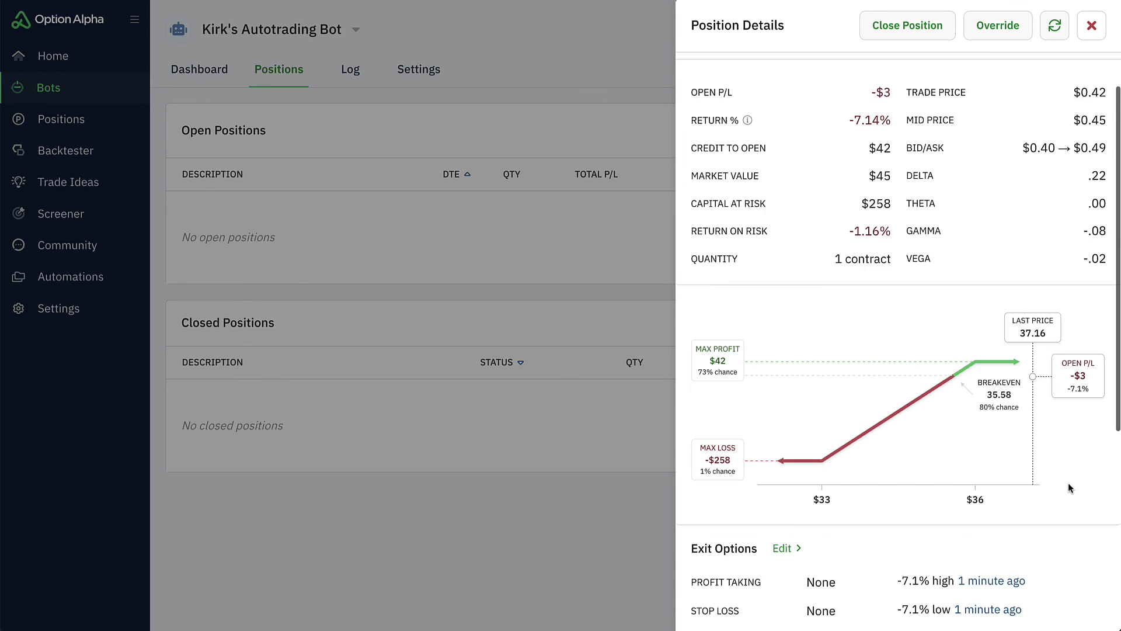
{"action": "scroll", "coordinate": [1070, 487], "scroll_direction": "down", "scroll_amount": 6}
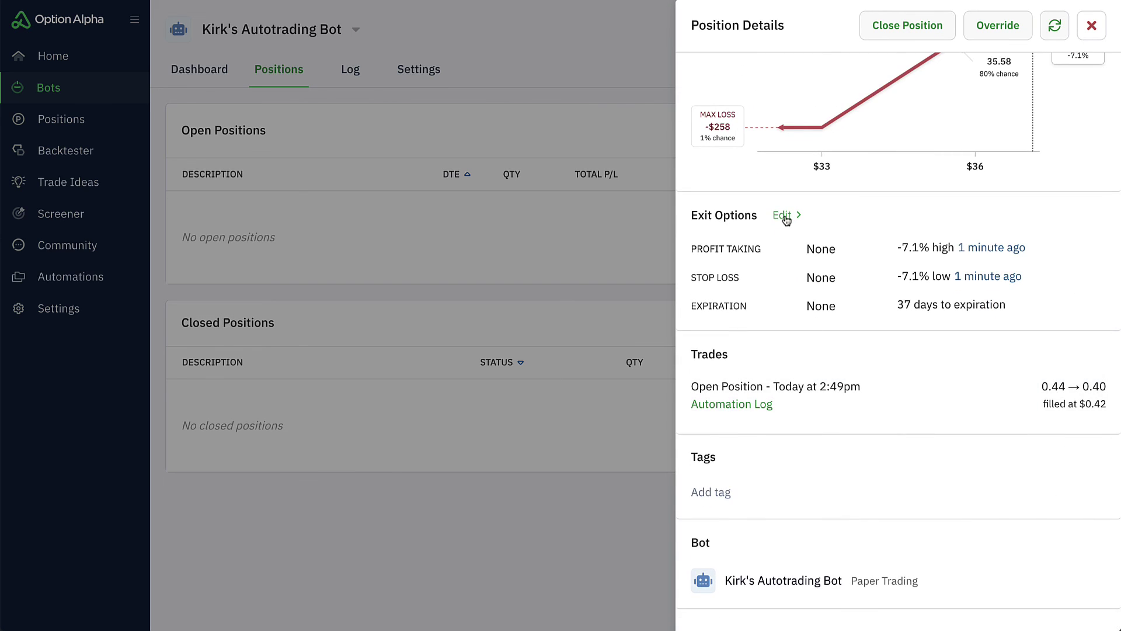
Set the EEM position's profit-taking exit option to 50% of credit, and return to the bot's positions list
{"action": "left_click", "coordinate": [784, 215]}
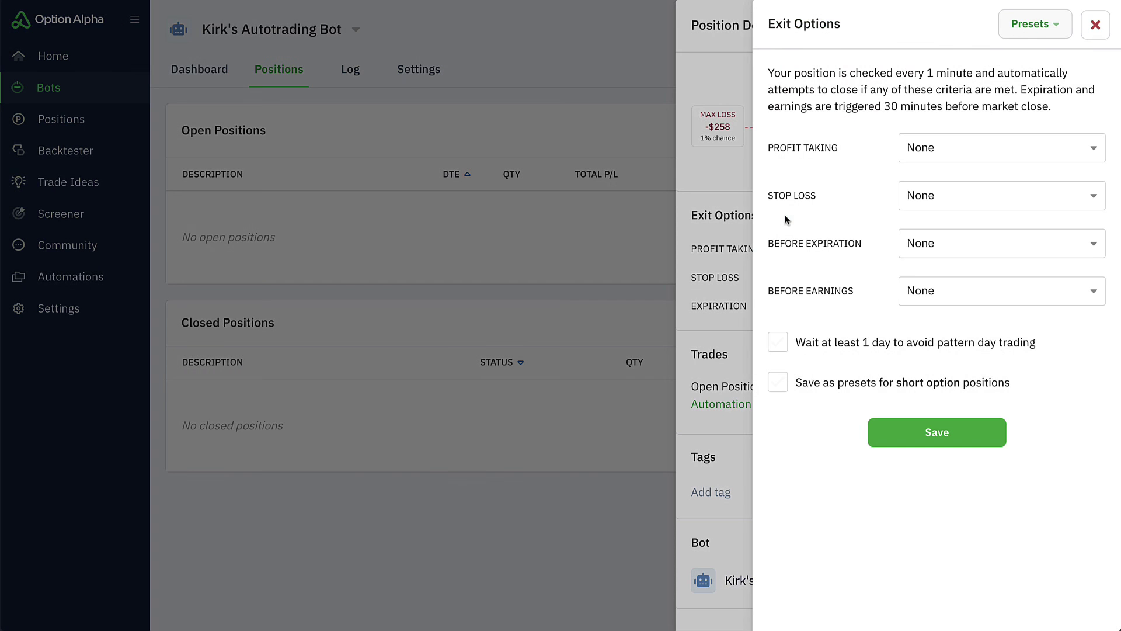
{"action": "left_click", "coordinate": [976, 147]}
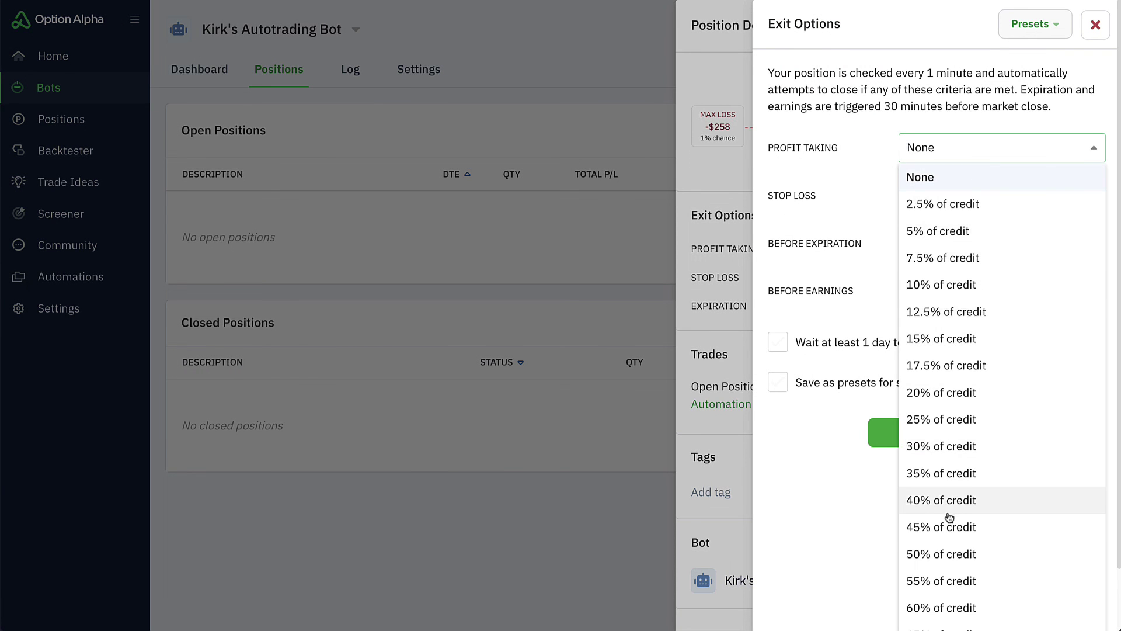
{"action": "left_click", "coordinate": [954, 553]}
{"action": "left_click", "coordinate": [965, 285]}
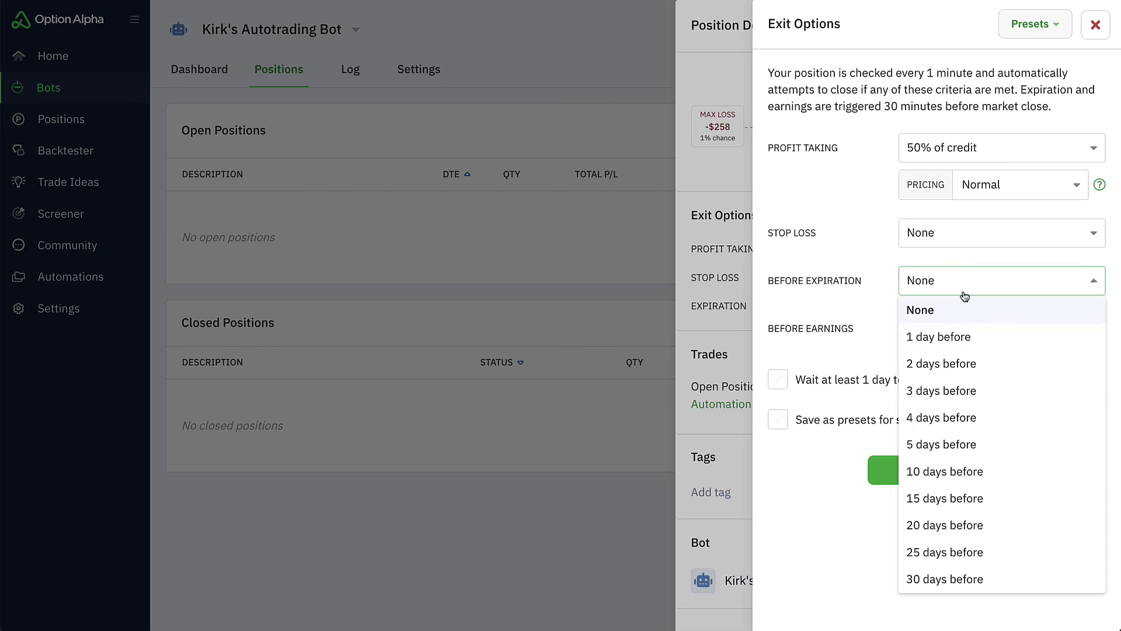
{"action": "left_click", "coordinate": [891, 333]}
{"action": "left_click", "coordinate": [908, 520]}
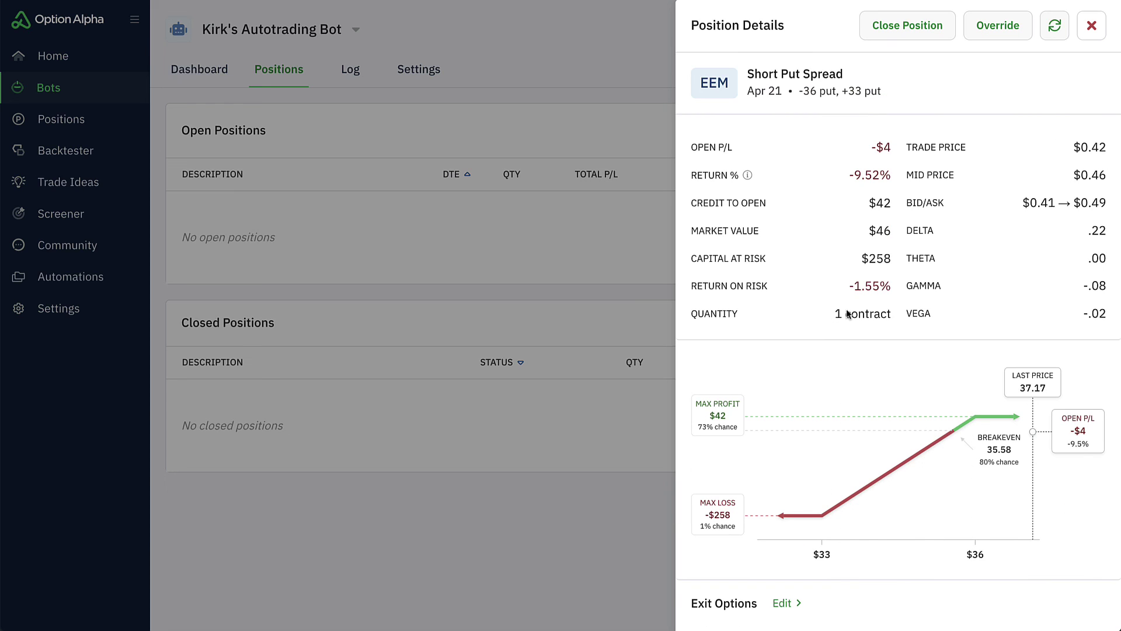
{"action": "left_click", "coordinate": [1092, 27]}
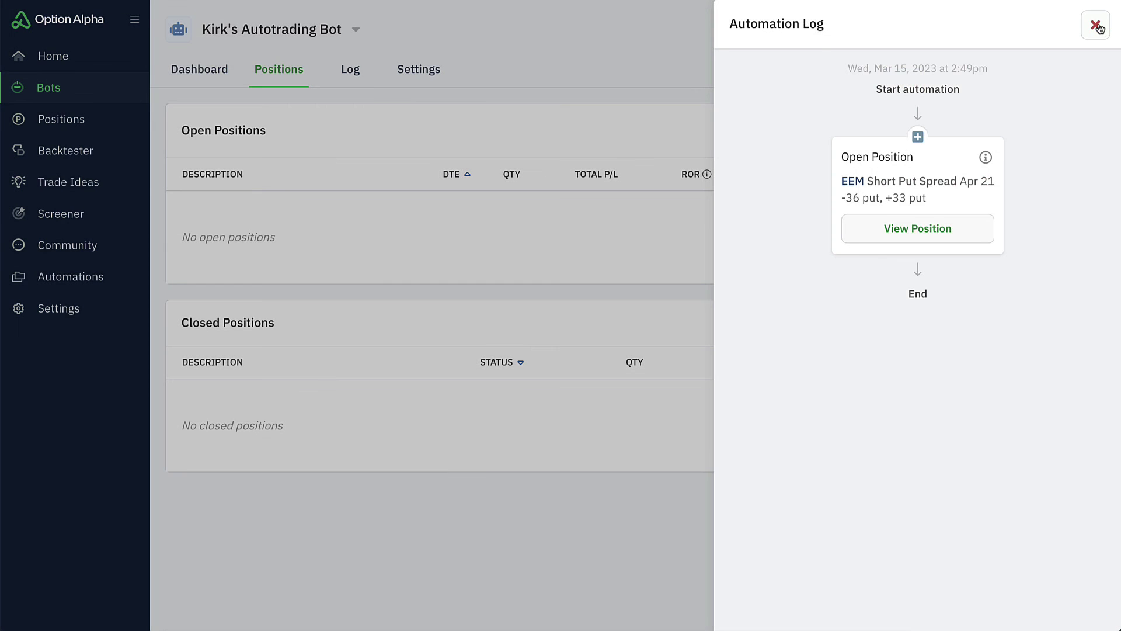
{"action": "left_click", "coordinate": [1096, 28]}
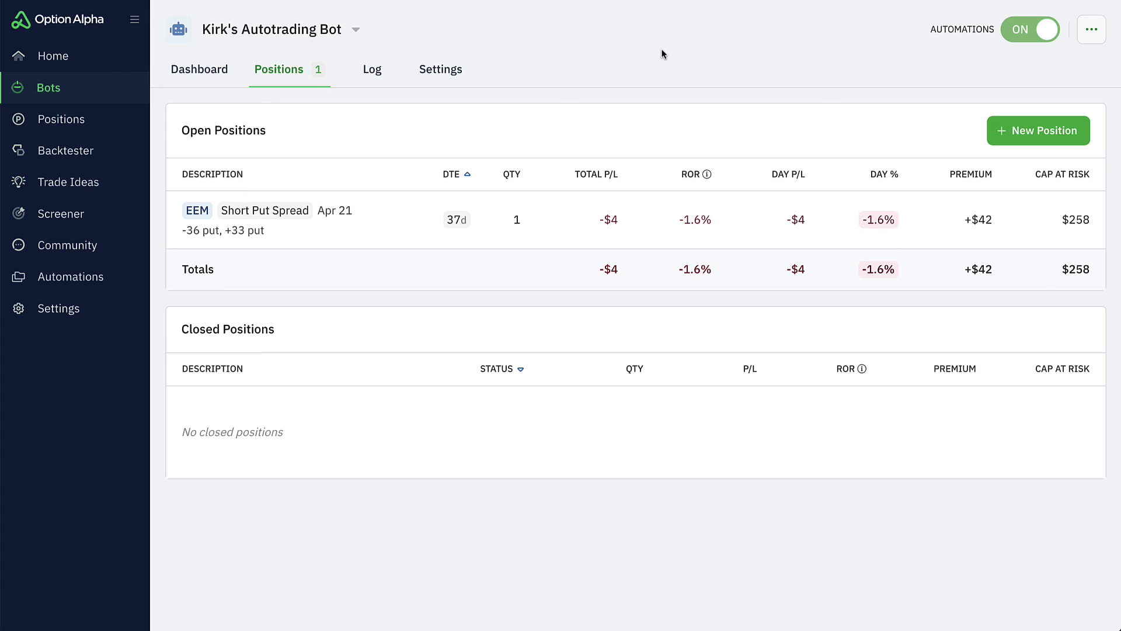
Review the 2:49pm Open Short Put Spread entry in the bot's log
{"action": "left_click", "coordinate": [446, 69]}
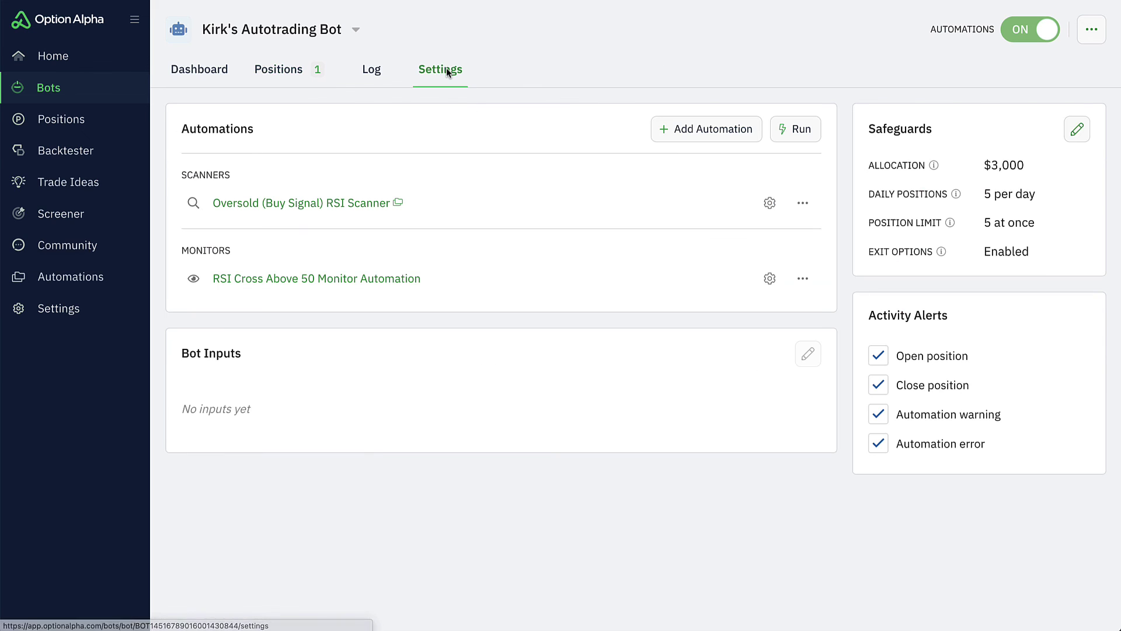
{"action": "left_click", "coordinate": [389, 86]}
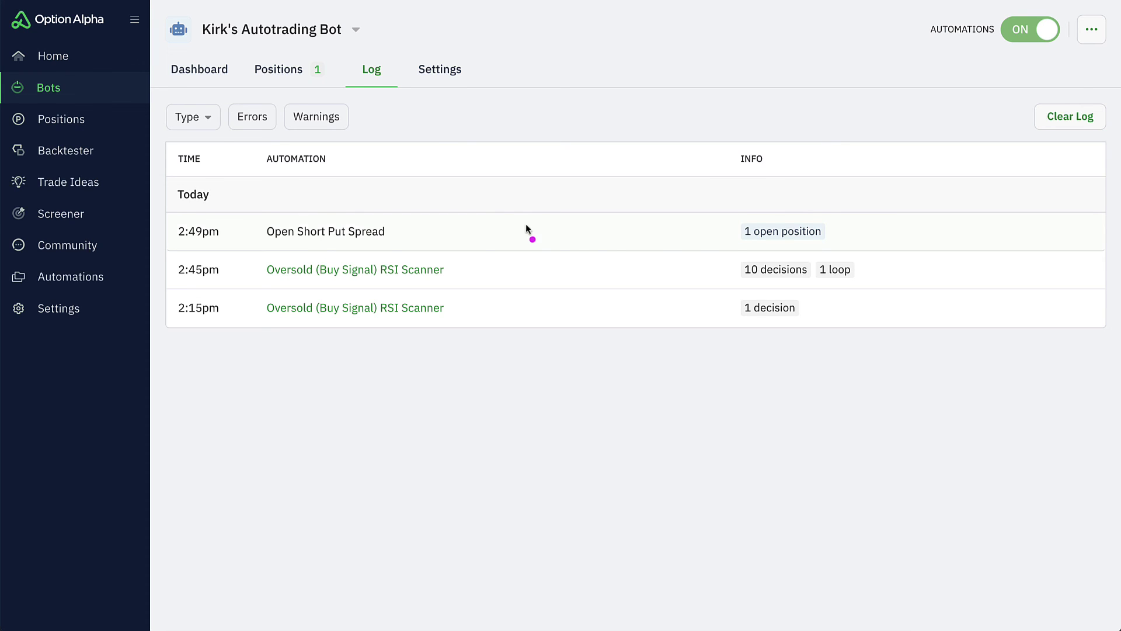
{"action": "mouse_move", "coordinate": [843, 215]}
{"action": "left_mouse_down"}
{"action": "mouse_move", "coordinate": [244, 200]}
{"action": "mouse_move", "coordinate": [163, 219]}
{"action": "mouse_move", "coordinate": [299, 251]}
{"action": "mouse_move", "coordinate": [831, 251]}
{"action": "mouse_move", "coordinate": [846, 222]}
{"action": "left_mouse_up"}
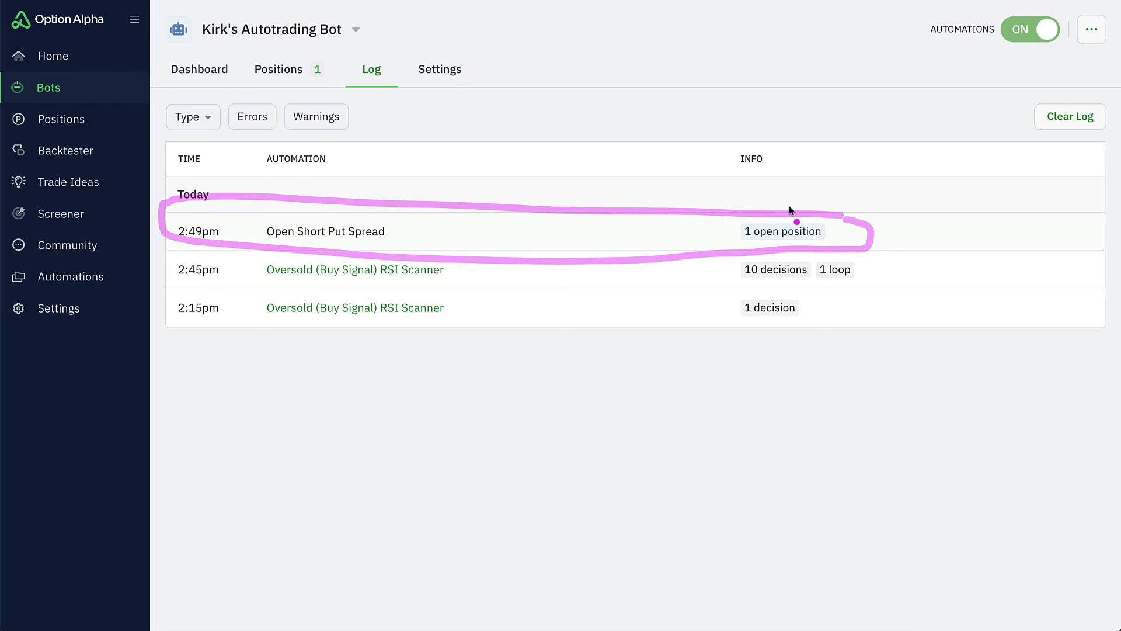
{"action": "mouse_move", "coordinate": [378, 199]}
{"action": "left_mouse_down"}
{"action": "mouse_move", "coordinate": [374, 108]}
{"action": "mouse_move", "coordinate": [363, 111]}
{"action": "left_mouse_up"}
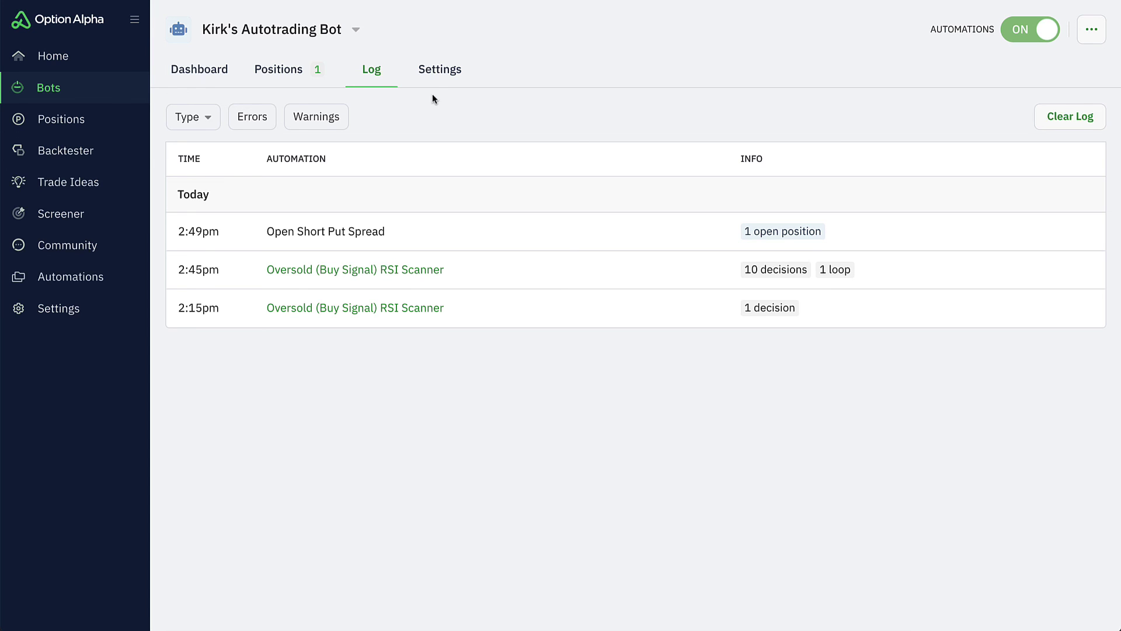
Run the Oversold (Buy Signal) RSI Scanner on demand from the bot's settings
{"action": "left_click", "coordinate": [439, 70]}
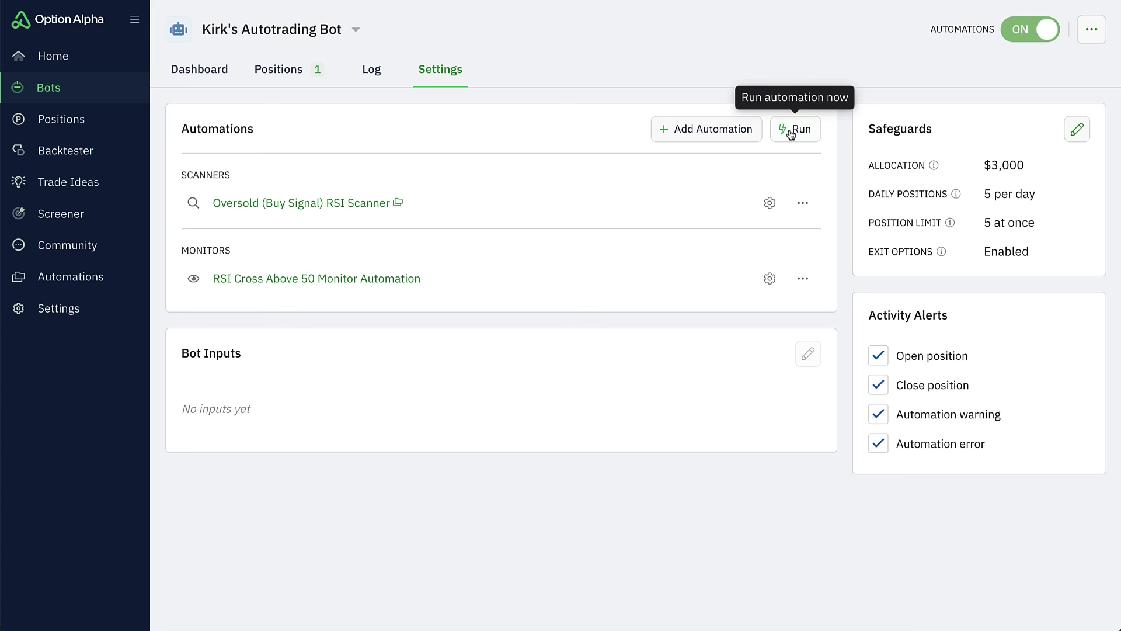
{"action": "left_click", "coordinate": [294, 75]}
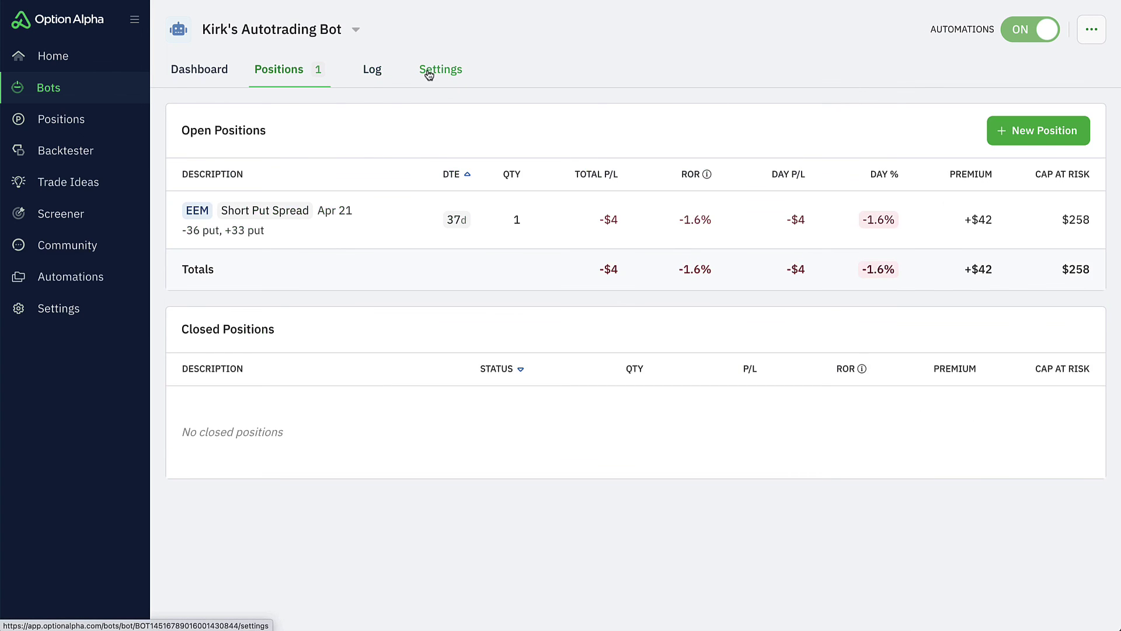
{"action": "left_click", "coordinate": [428, 73]}
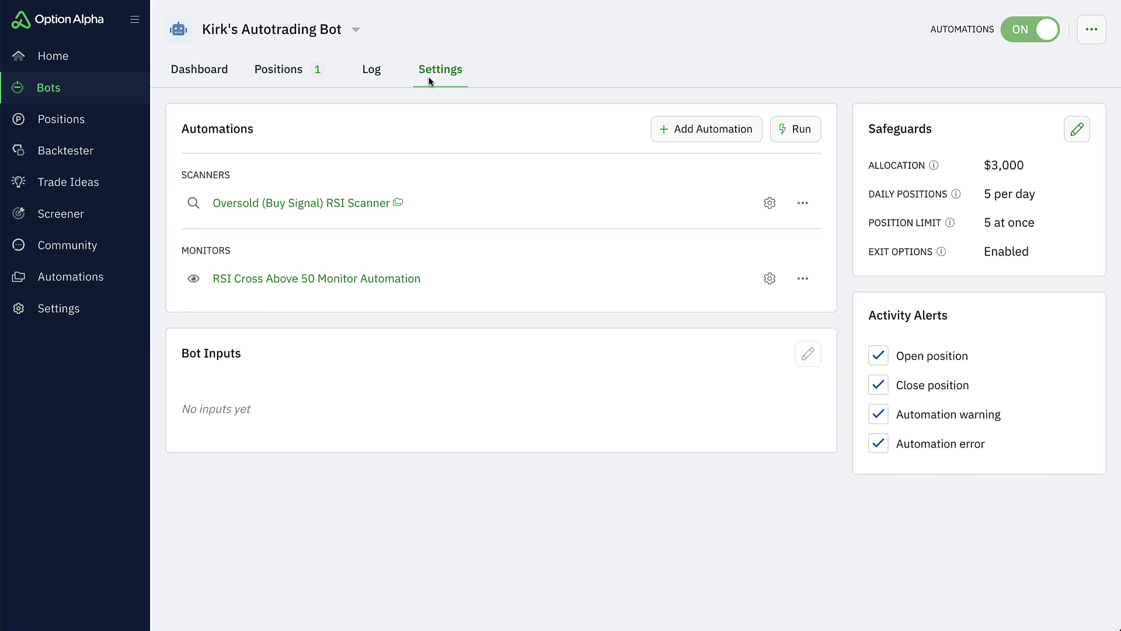
{"action": "left_click", "coordinate": [803, 132]}
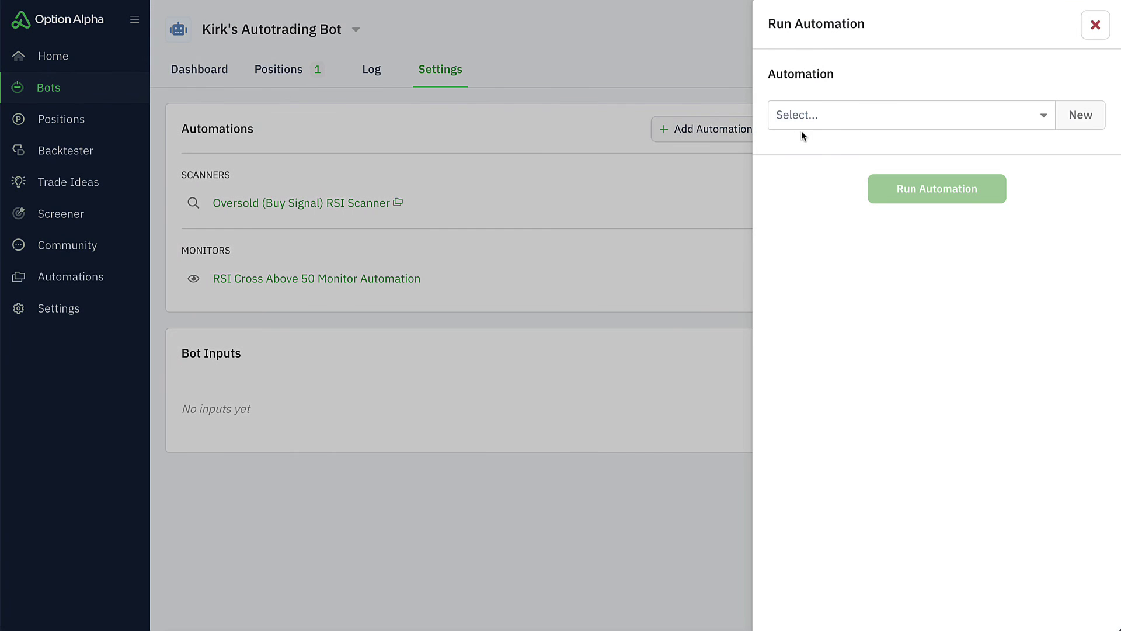
{"action": "left_click", "coordinate": [887, 114]}
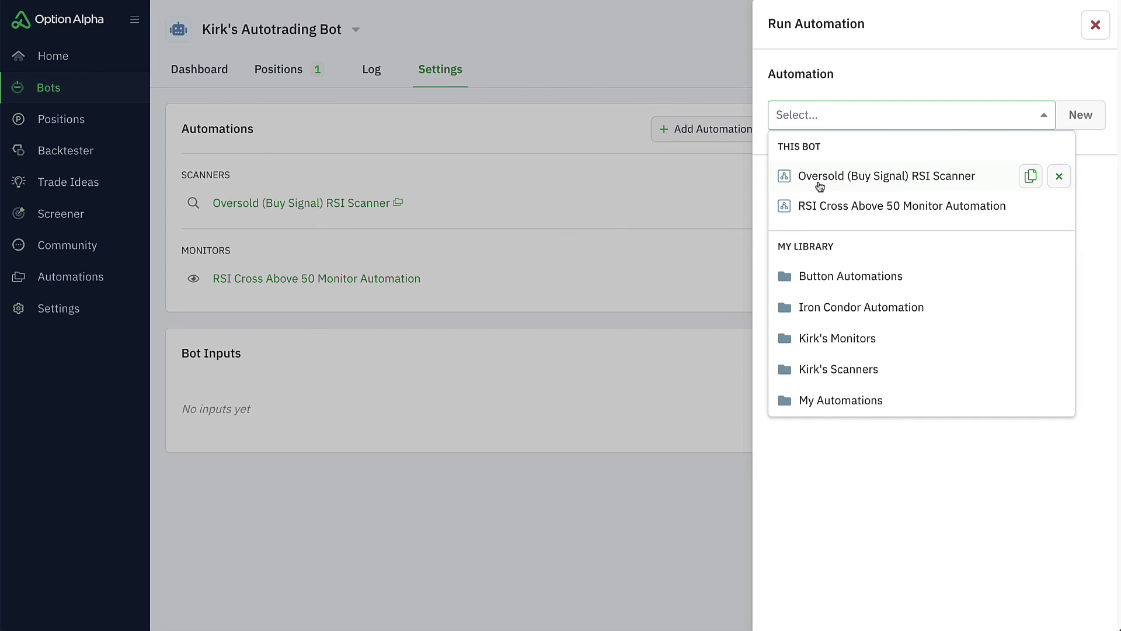
{"action": "left_click", "coordinate": [868, 185]}
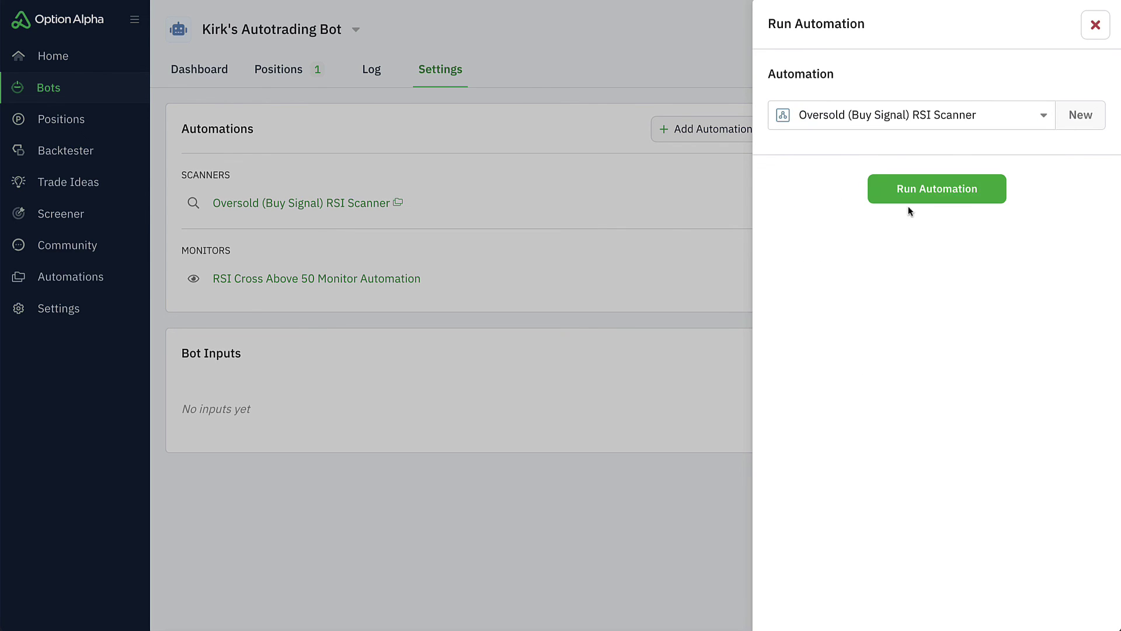
{"action": "left_click", "coordinate": [930, 188]}
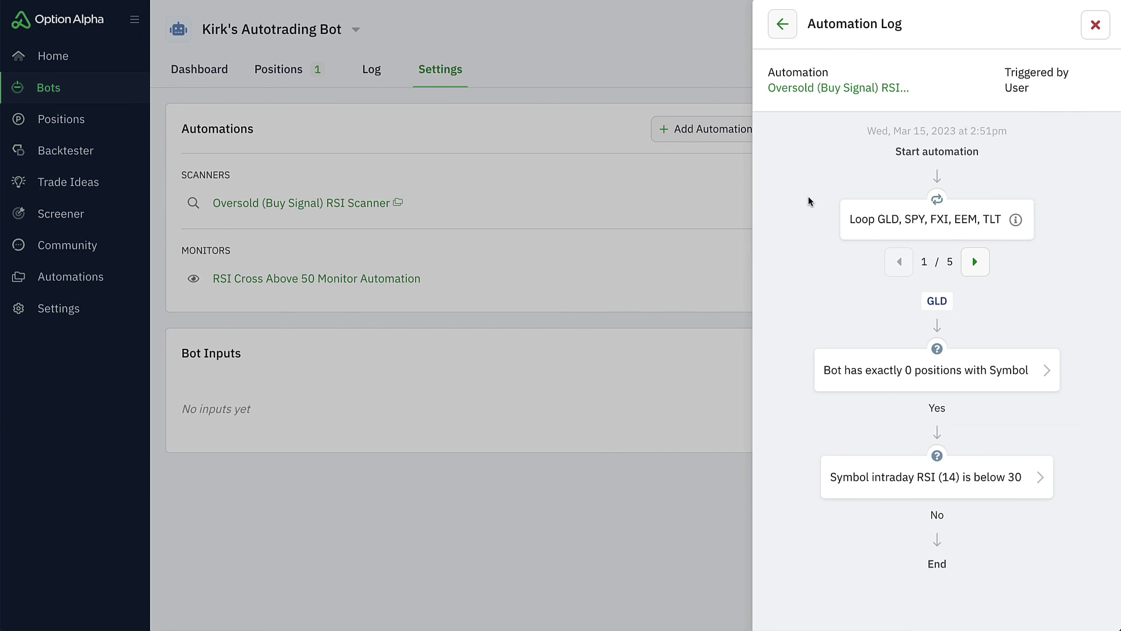
Page through the scanner run's loop results to the EEM iteration
{"action": "left_click_drag", "start_coordinate": [970, 135], "coordinate": [1004, 134]}
{"action": "left_click", "coordinate": [841, 160]}
{"action": "left_click", "coordinate": [975, 263]}
{"action": "left_click", "coordinate": [975, 264]}
{"action": "left_click", "coordinate": [976, 264]}
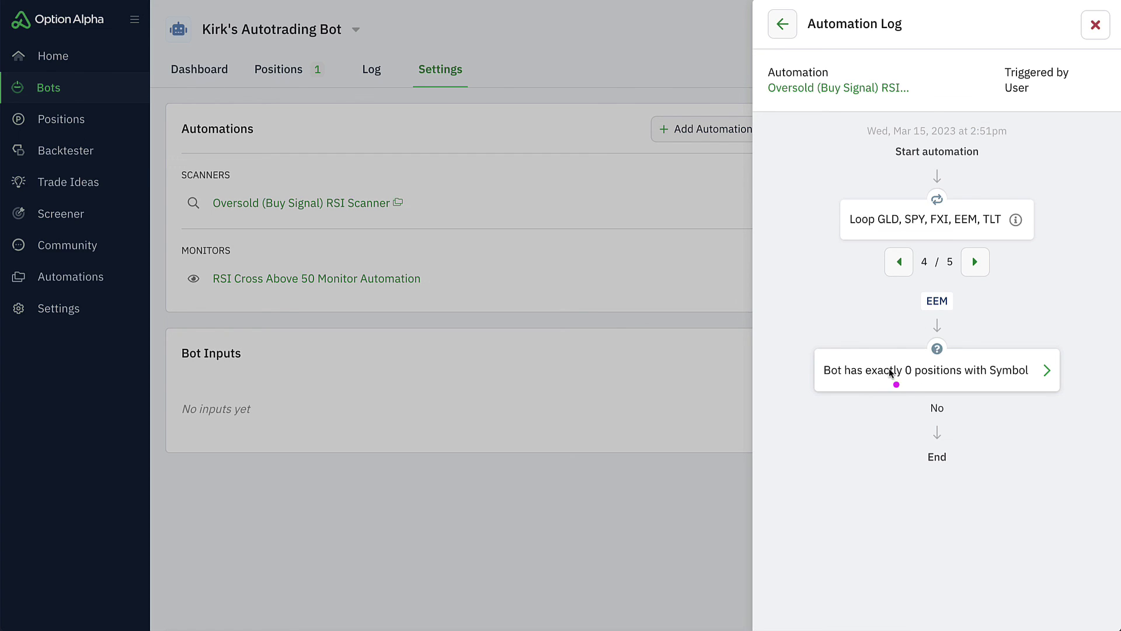
Inspect EEM's "Bot has exactly 0 positions with Symbol" decision, and check the scanner run's entry in the bot's log
{"action": "mouse_move", "coordinate": [902, 345]}
{"action": "left_mouse_down"}
{"action": "mouse_move", "coordinate": [864, 346]}
{"action": "mouse_move", "coordinate": [811, 382]}
{"action": "mouse_move", "coordinate": [1037, 398]}
{"action": "mouse_move", "coordinate": [1044, 348]}
{"action": "mouse_move", "coordinate": [875, 348]}
{"action": "left_mouse_up"}
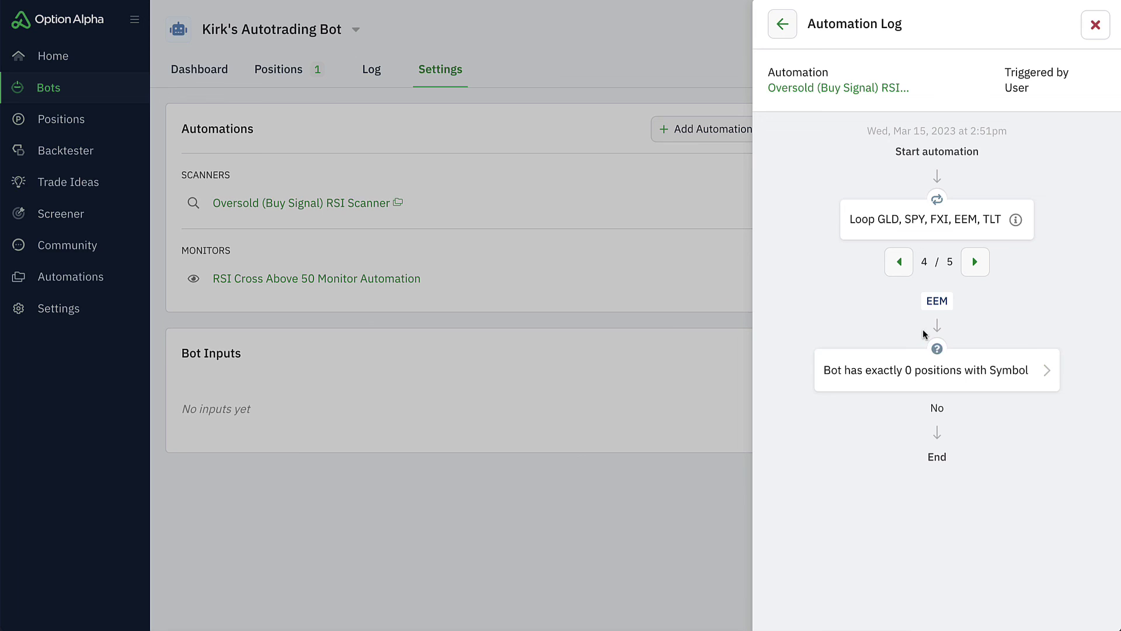
{"action": "left_click", "coordinate": [922, 370]}
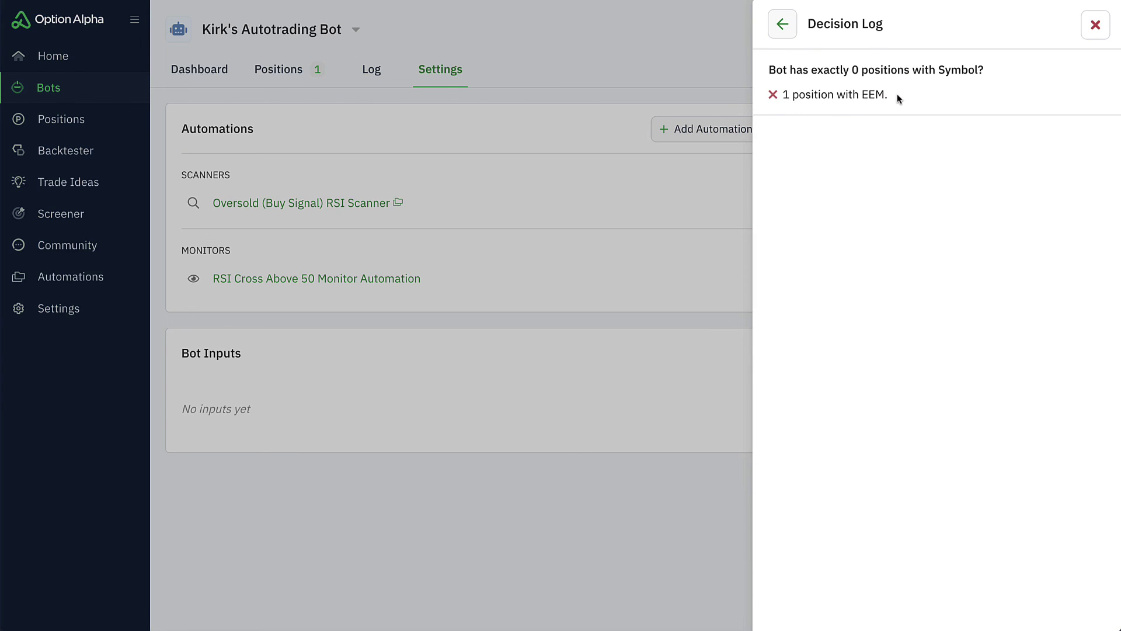
{"action": "left_click", "coordinate": [783, 27]}
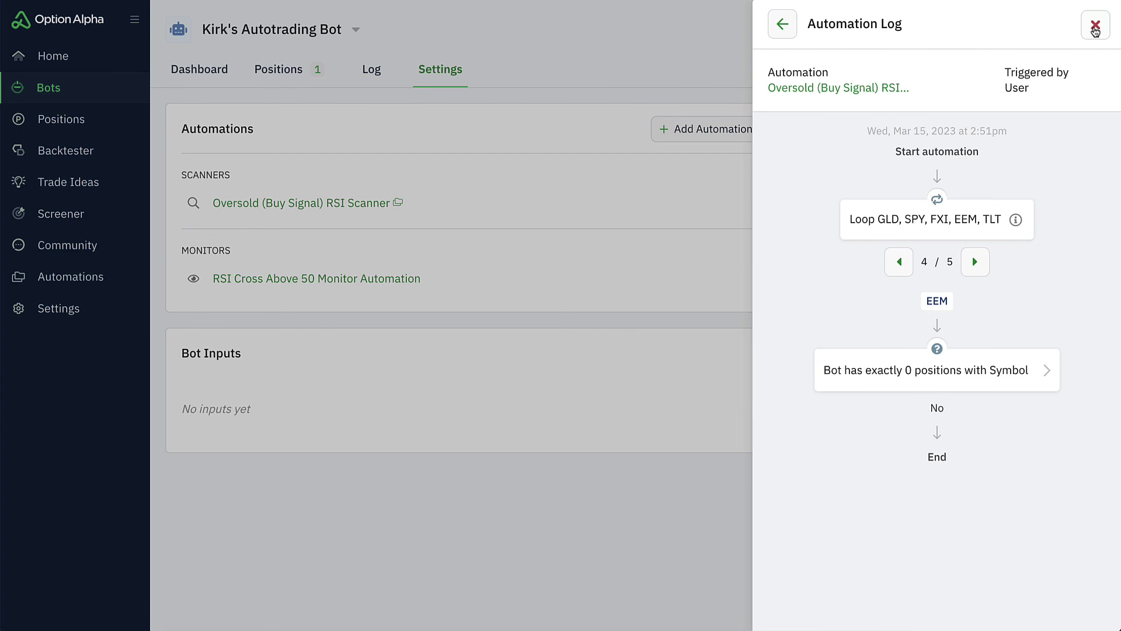
{"action": "left_click", "coordinate": [1095, 27]}
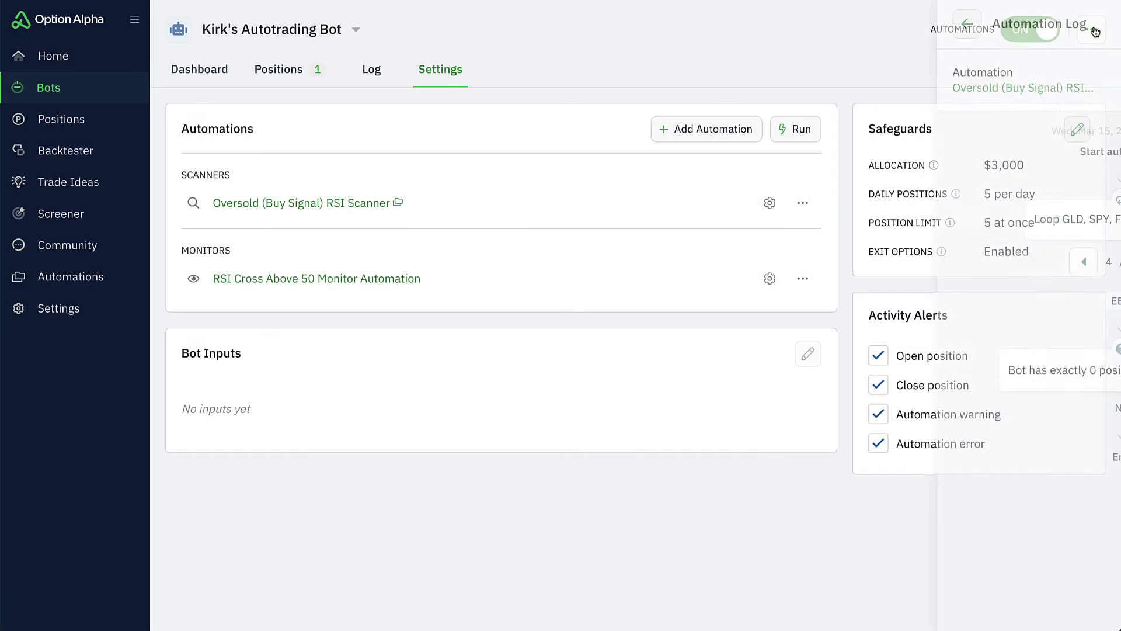
{"action": "left_click", "coordinate": [376, 71]}
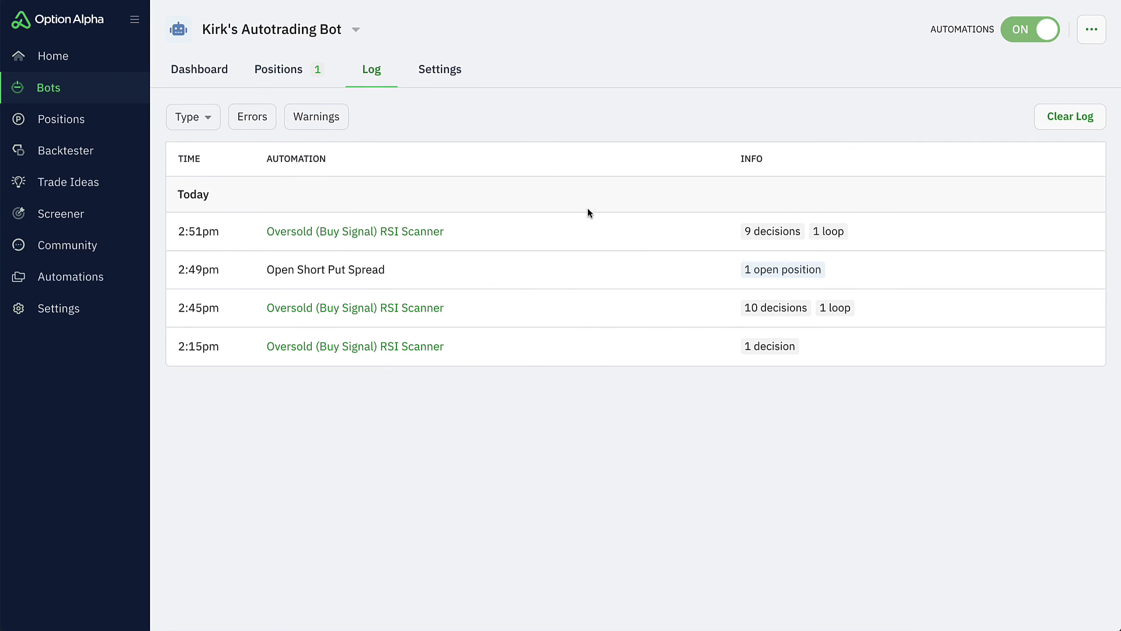
{"action": "left_click_drag", "start_coordinate": [737, 246], "coordinate": [800, 248]}
Run the RSI Cross Above 50 Monitor Automation on demand from the bot's settings
{"action": "left_click", "coordinate": [435, 70]}
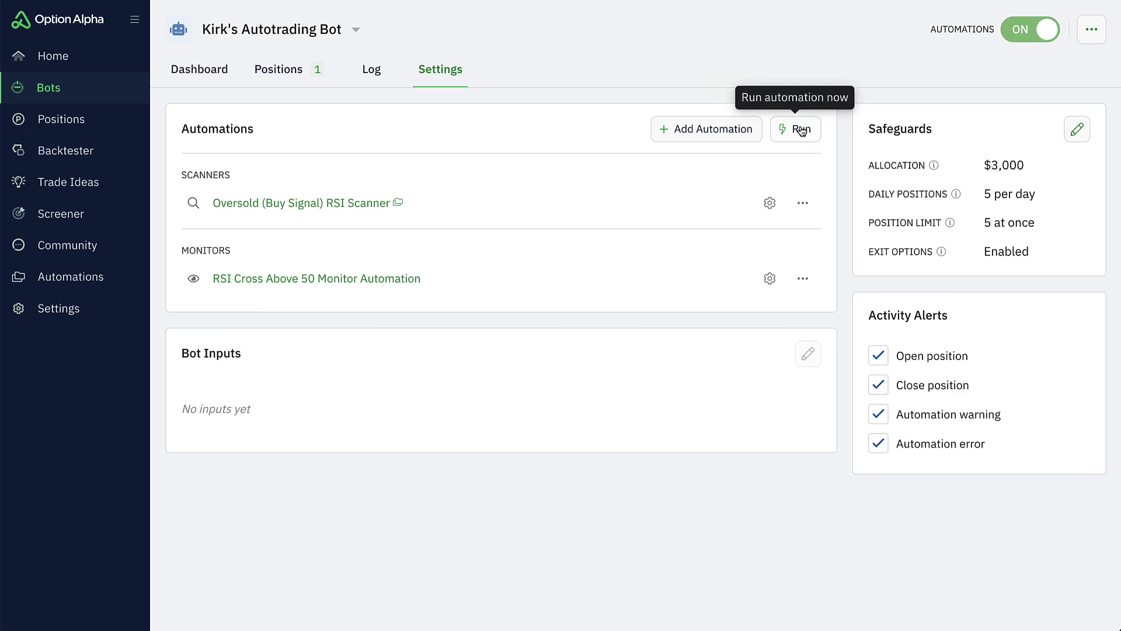
{"action": "left_click", "coordinate": [801, 126]}
{"action": "left_click", "coordinate": [896, 120]}
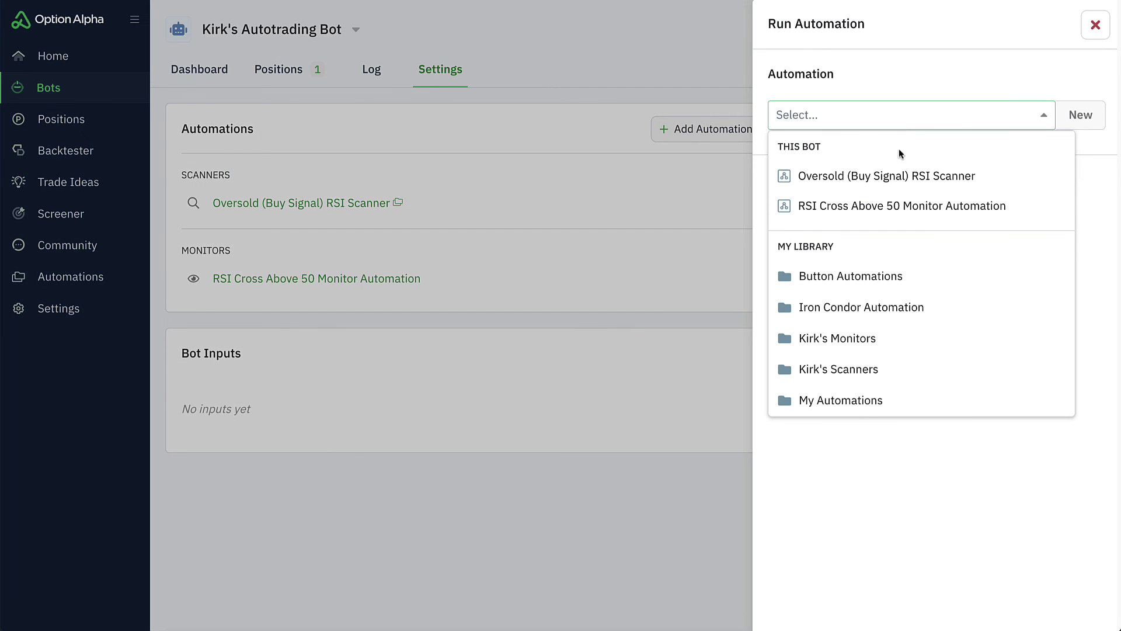
{"action": "left_click", "coordinate": [891, 208]}
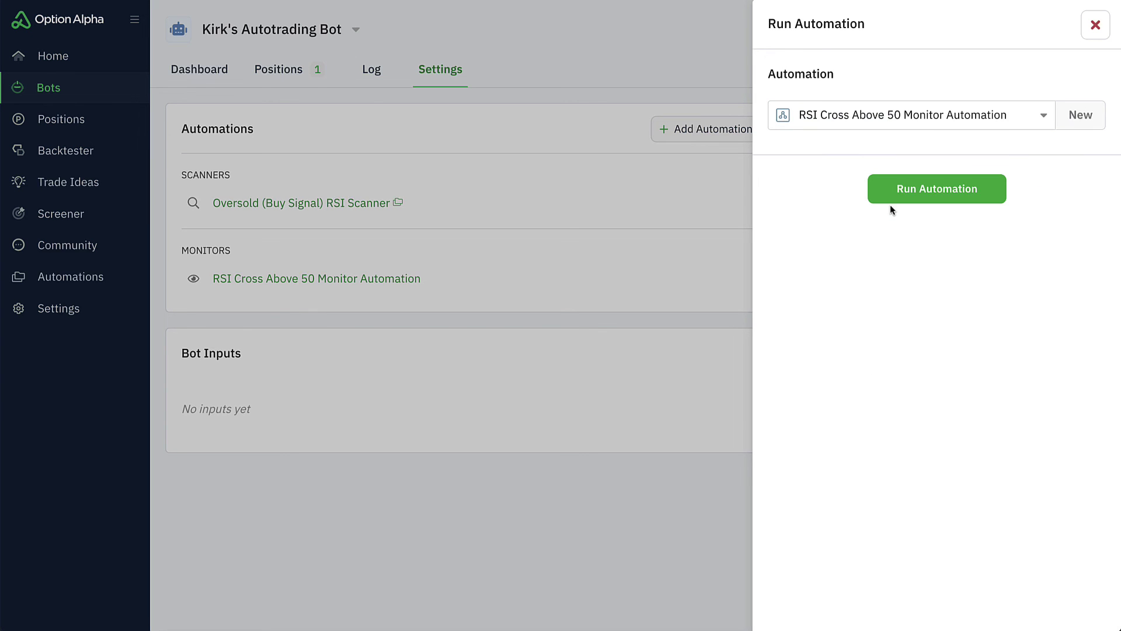
{"action": "left_click", "coordinate": [924, 190]}
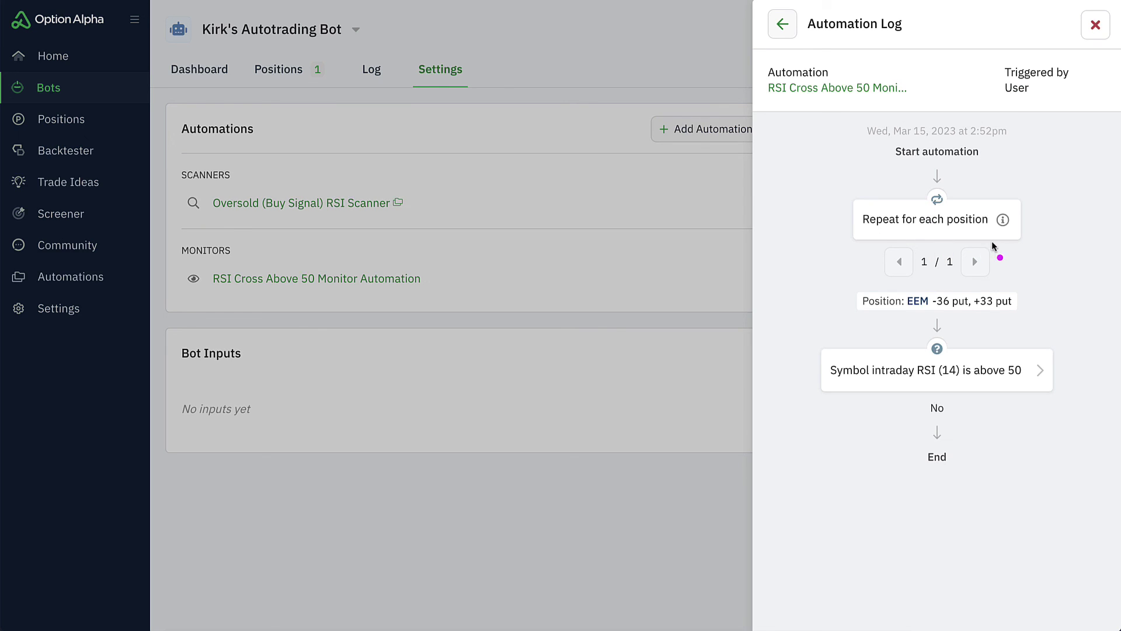
Review the monitor run's log for the EEM position, including its "Symbol intraday RSI (14) is above 50" decision
{"action": "mouse_move", "coordinate": [993, 242]}
{"action": "left_mouse_down"}
{"action": "mouse_move", "coordinate": [881, 245]}
{"action": "mouse_move", "coordinate": [946, 282]}
{"action": "mouse_move", "coordinate": [1001, 250]}
{"action": "mouse_move", "coordinate": [993, 242]}
{"action": "left_mouse_up"}
{"action": "mouse_move", "coordinate": [881, 258]}
{"action": "left_mouse_down"}
{"action": "mouse_move", "coordinate": [555, 115]}
{"action": "mouse_move", "coordinate": [353, 63]}
{"action": "mouse_move", "coordinate": [360, 98]}
{"action": "left_mouse_up"}
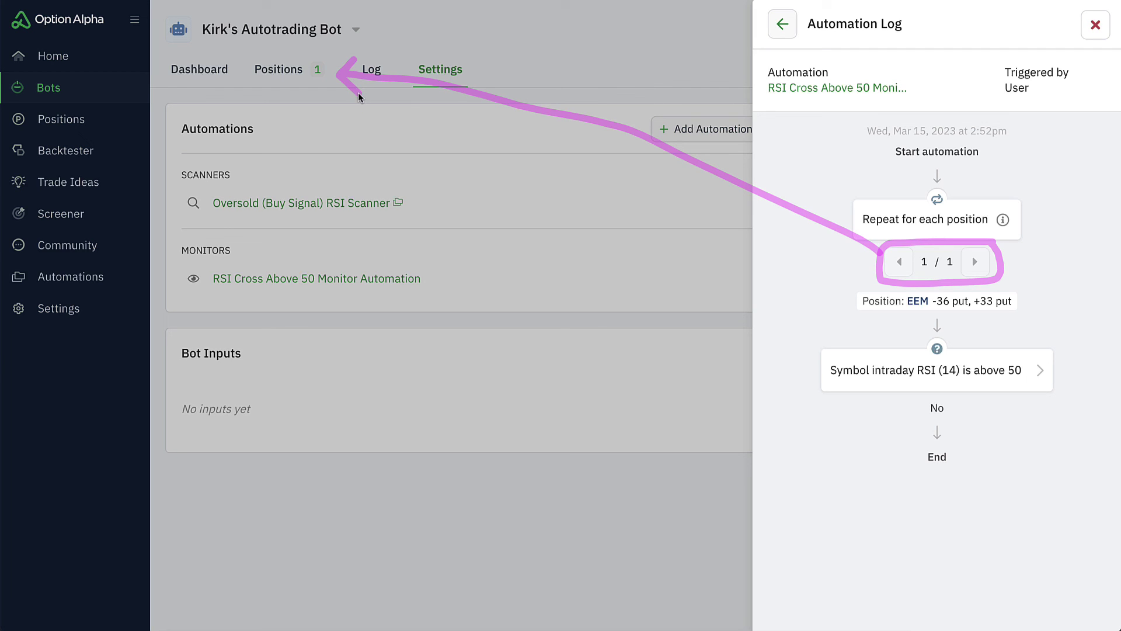
{"action": "key", "text": "Escape"}
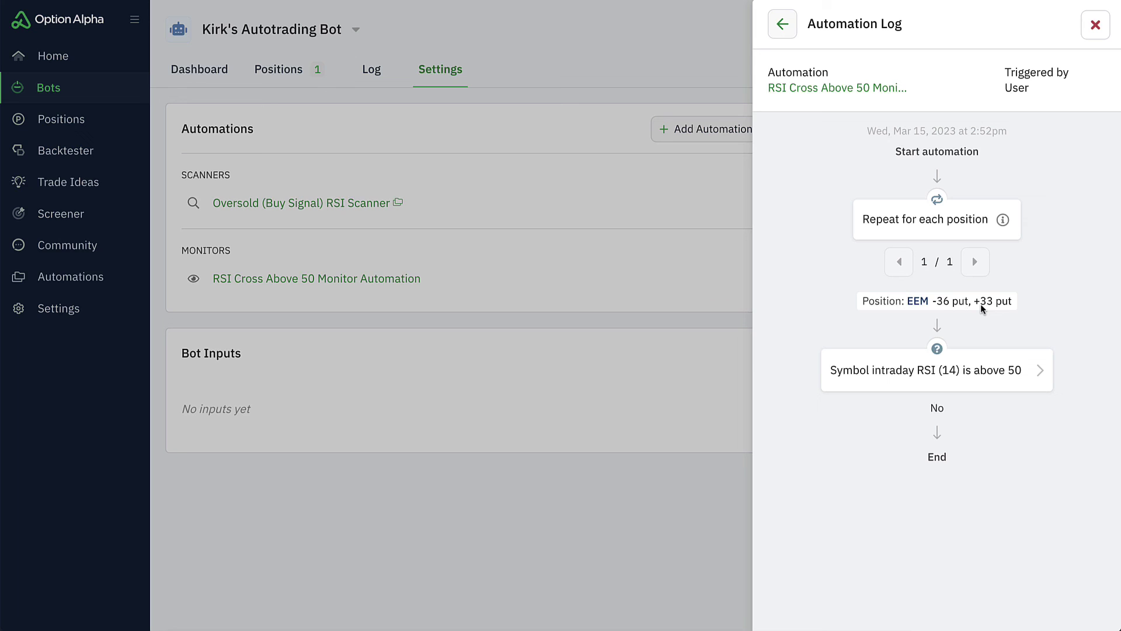
{"action": "left_click", "coordinate": [962, 374]}
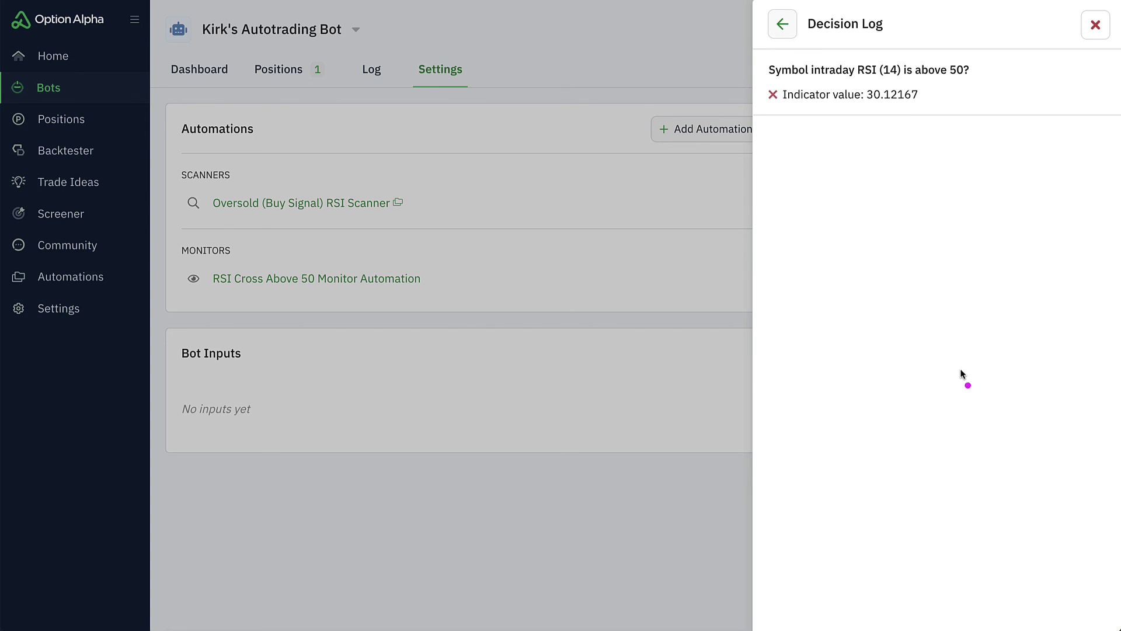
{"action": "mouse_move", "coordinate": [859, 108]}
{"action": "left_mouse_down"}
{"action": "mouse_move", "coordinate": [932, 104]}
{"action": "mouse_move", "coordinate": [879, 76]}
{"action": "left_mouse_up"}
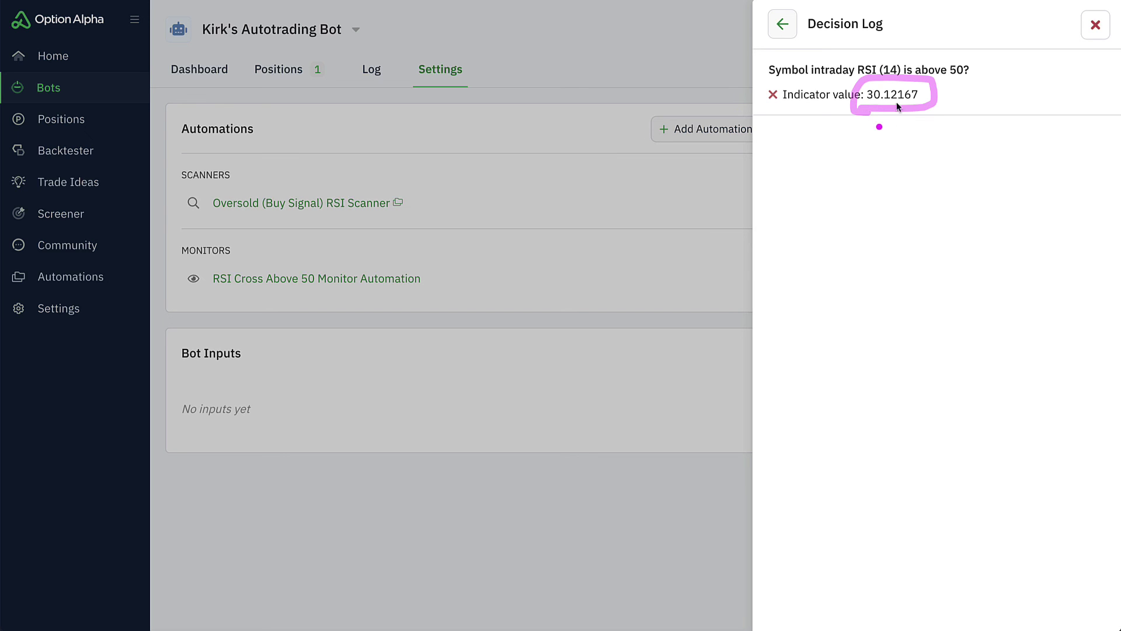
{"action": "left_click", "coordinate": [1095, 26]}
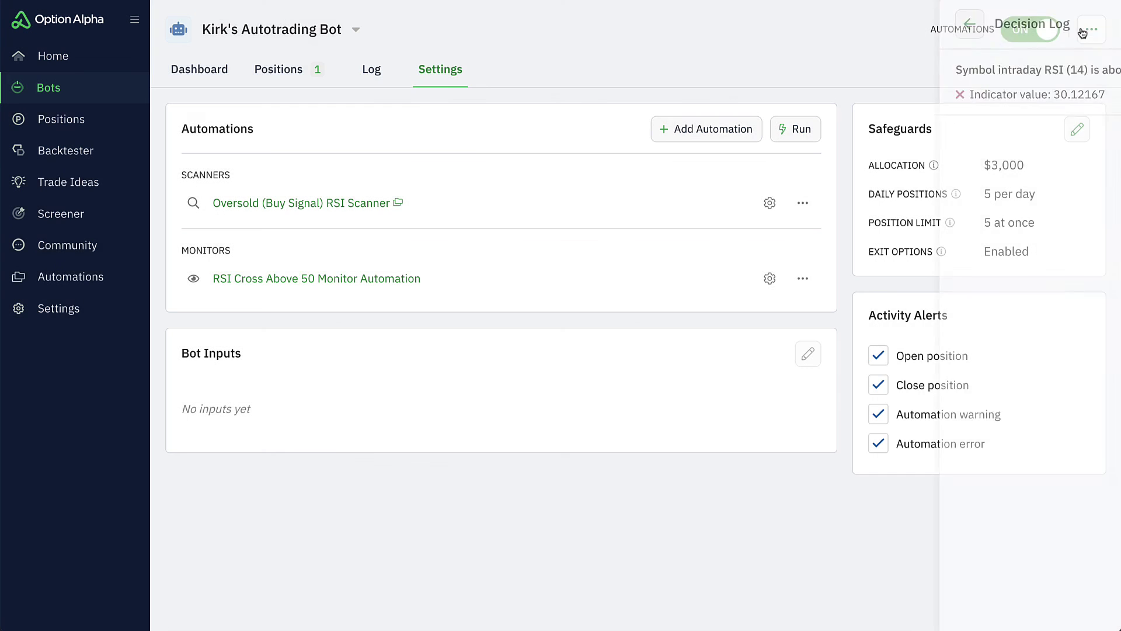
Examine the payoff diagram and exit options in the EEM short put spread's details, and return to the bot's settings
{"action": "left_click", "coordinate": [277, 74]}
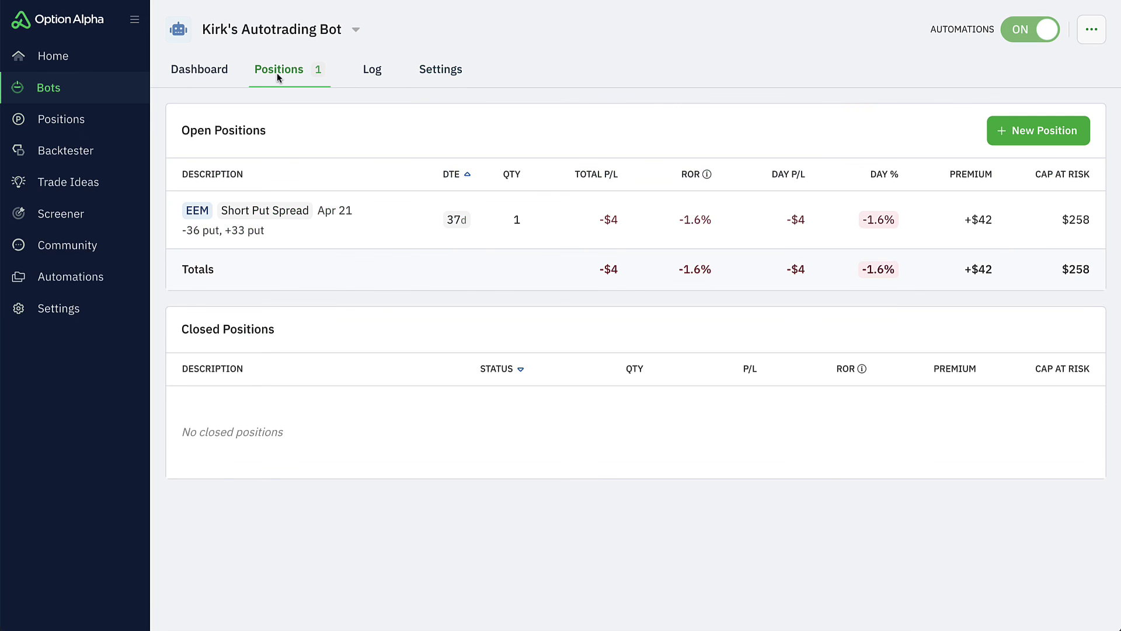
{"action": "left_click", "coordinate": [401, 212]}
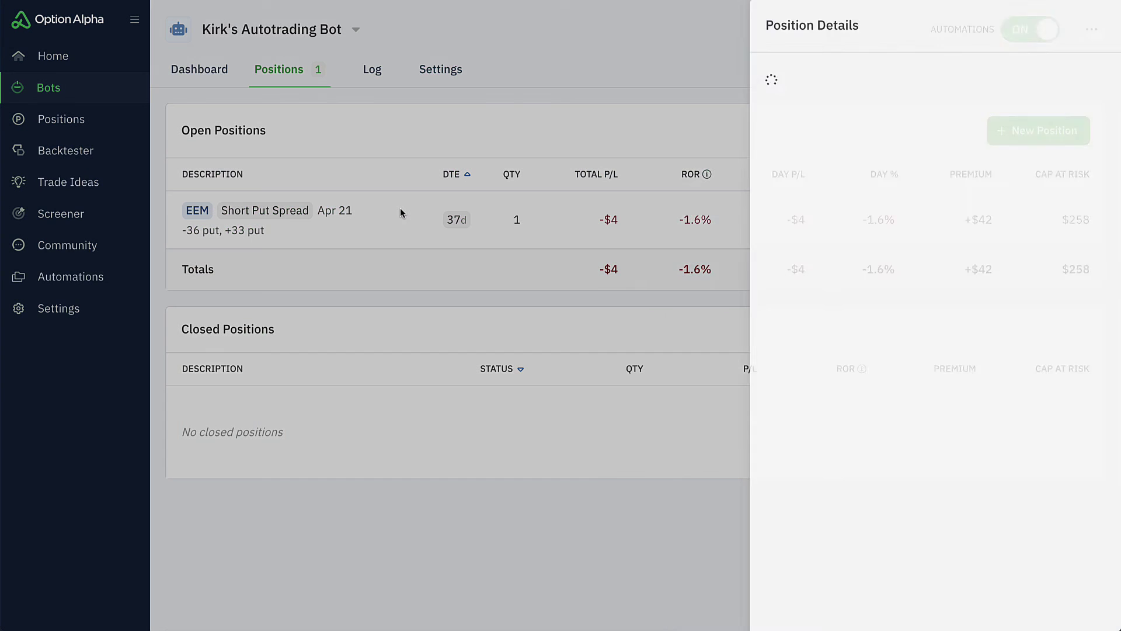
{"action": "scroll", "coordinate": [843, 220], "scroll_direction": "down", "scroll_amount": 5}
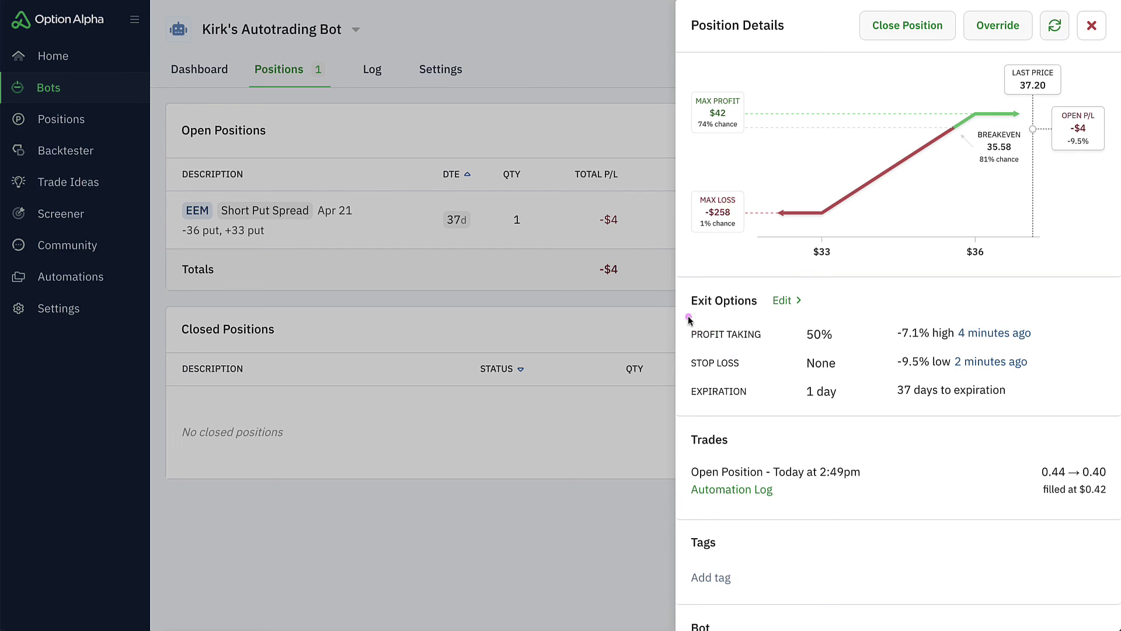
{"action": "mouse_move", "coordinate": [687, 317]}
{"action": "left_mouse_down"}
{"action": "mouse_move", "coordinate": [789, 279]}
{"action": "mouse_move", "coordinate": [699, 325]}
{"action": "mouse_move", "coordinate": [716, 260]}
{"action": "mouse_move", "coordinate": [705, 266]}
{"action": "mouse_move", "coordinate": [881, 121]}
{"action": "mouse_move", "coordinate": [893, 143]}
{"action": "mouse_move", "coordinate": [908, 131]}
{"action": "left_mouse_up"}
{"action": "left_click", "coordinate": [1092, 26]}
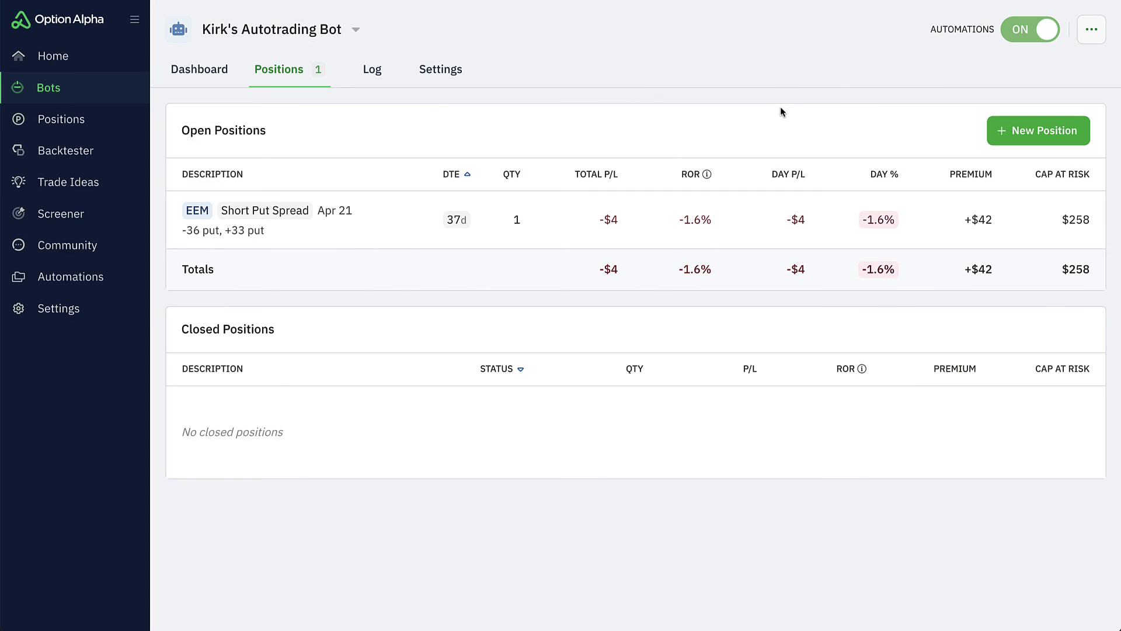
{"action": "left_click", "coordinate": [437, 75]}
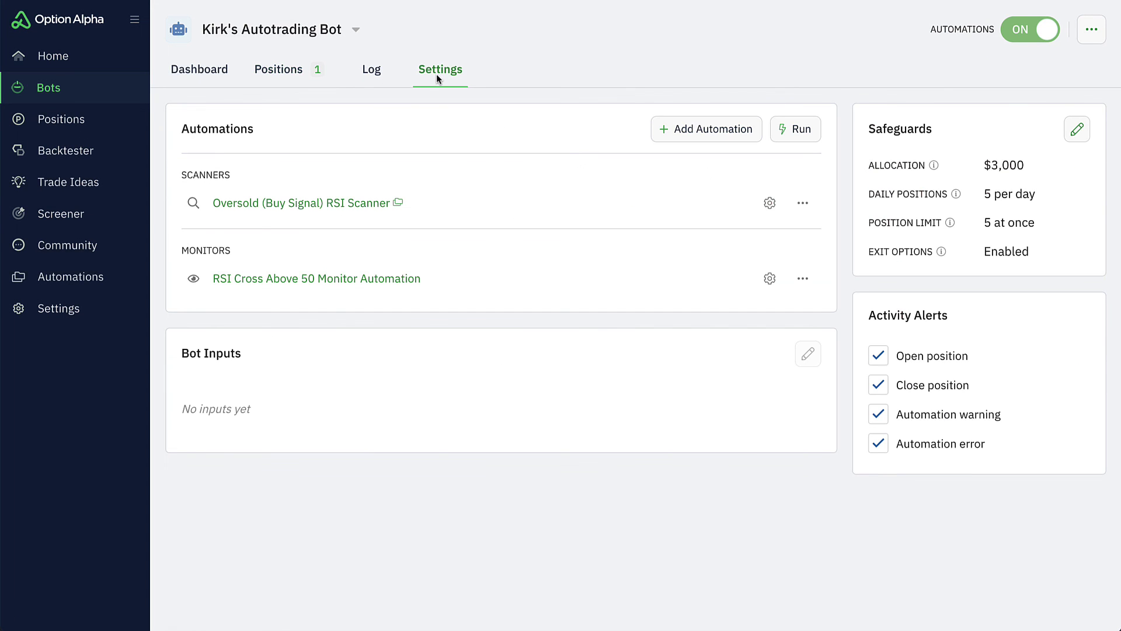